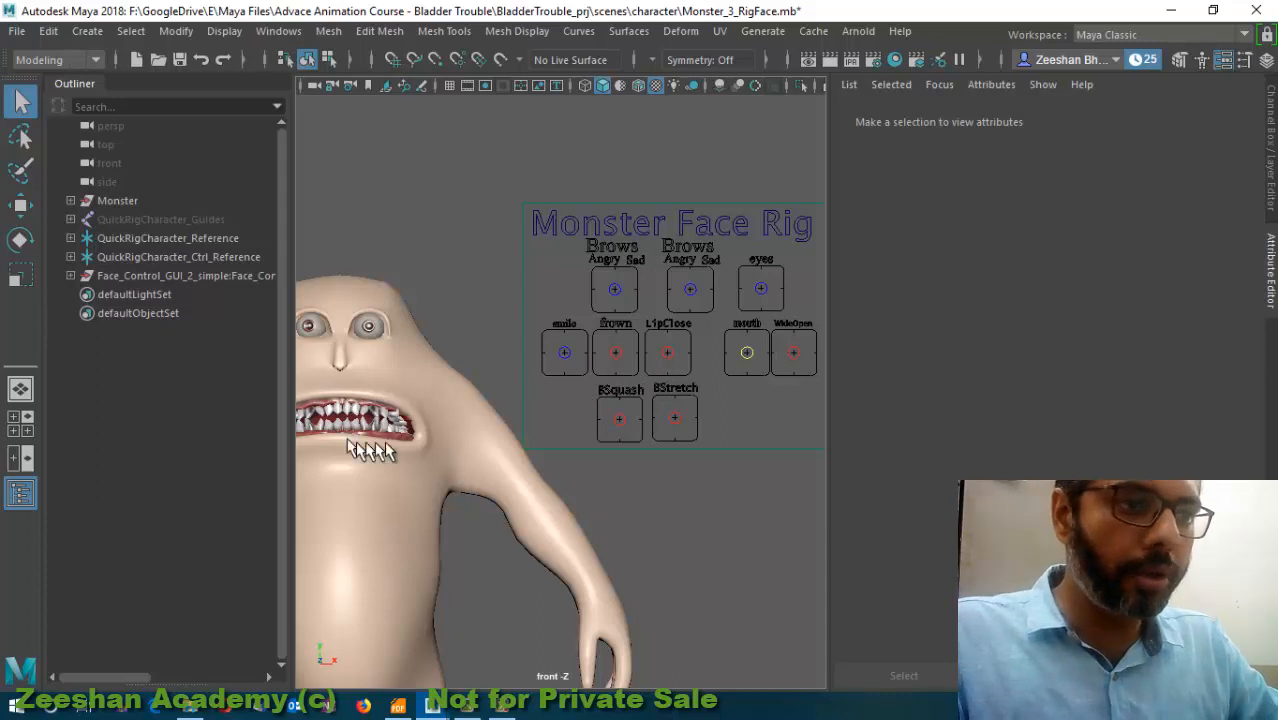
# - Show the Channel Box / Layer Editor and narrow the side panel to give the viewport more width
pyautogui.keyDown('alt'); pyautogui.moveTo(370, 450); pyautogui.dragTo(506, 447, button='middle'); pyautogui.keyUp('alt')
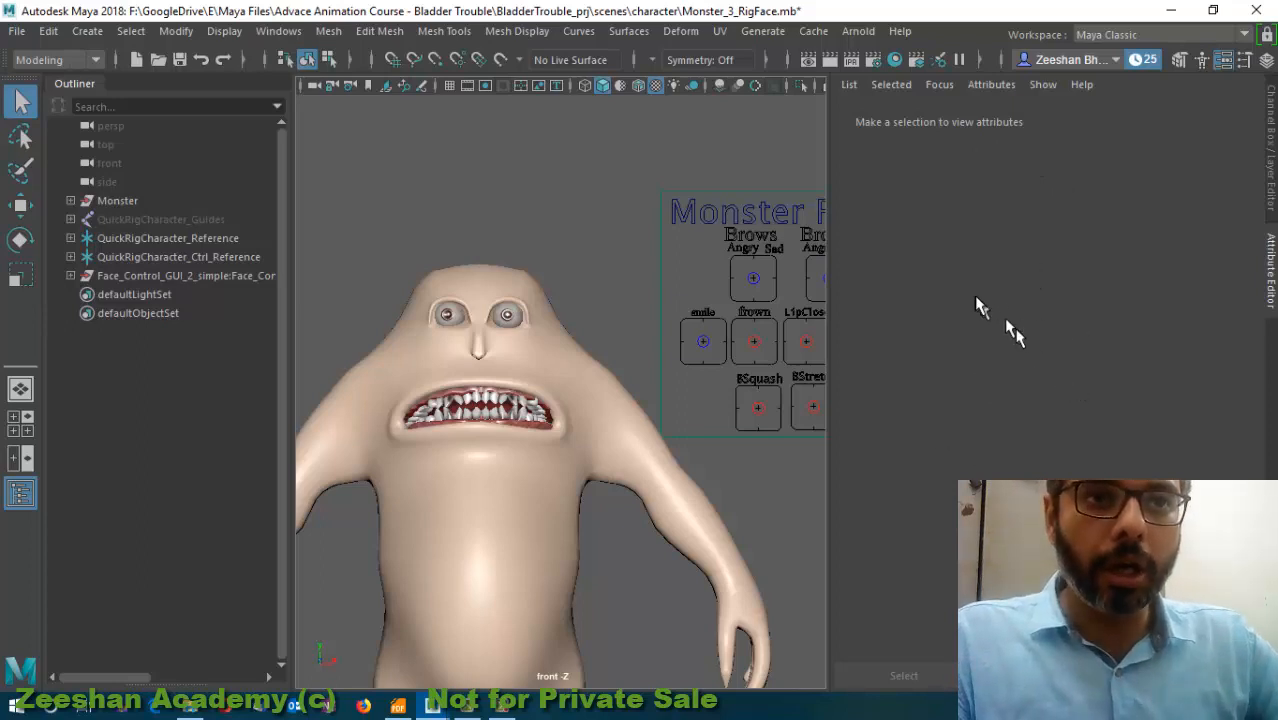
pyautogui.click(1270, 130)
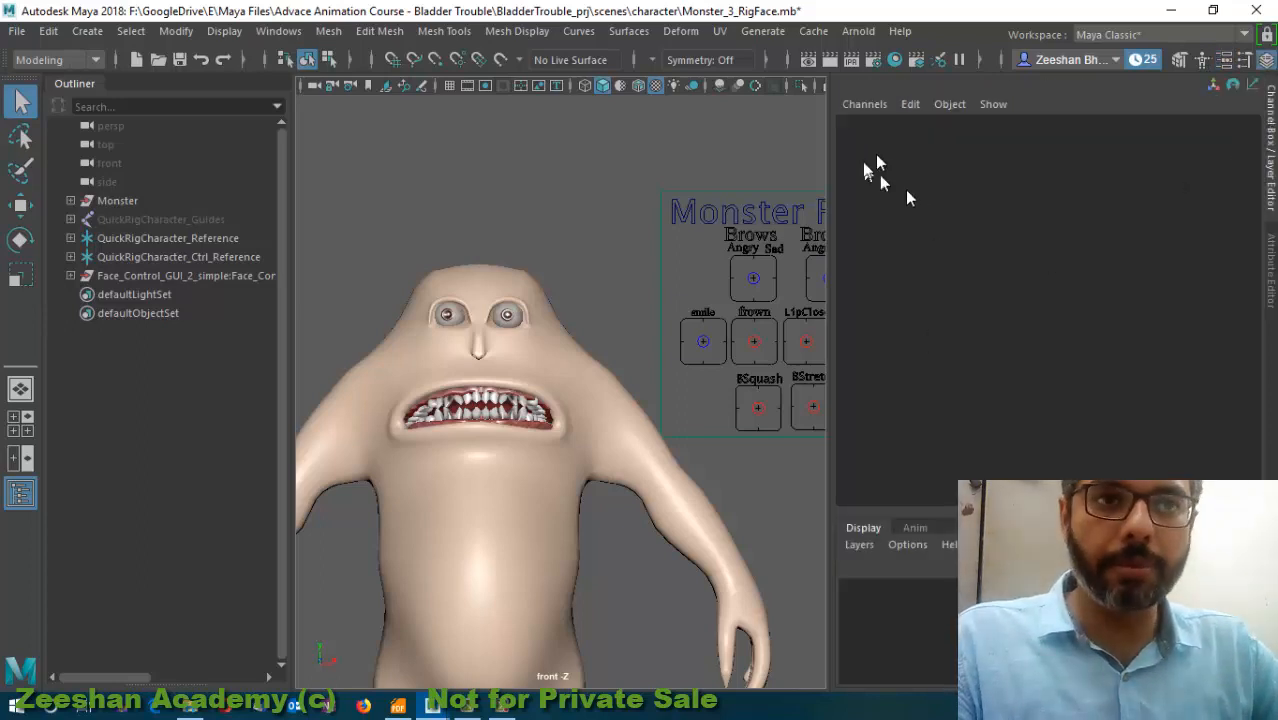
pyautogui.moveTo(831, 198); pyautogui.dragTo(1138, 220)
pyautogui.click(1262, 60)
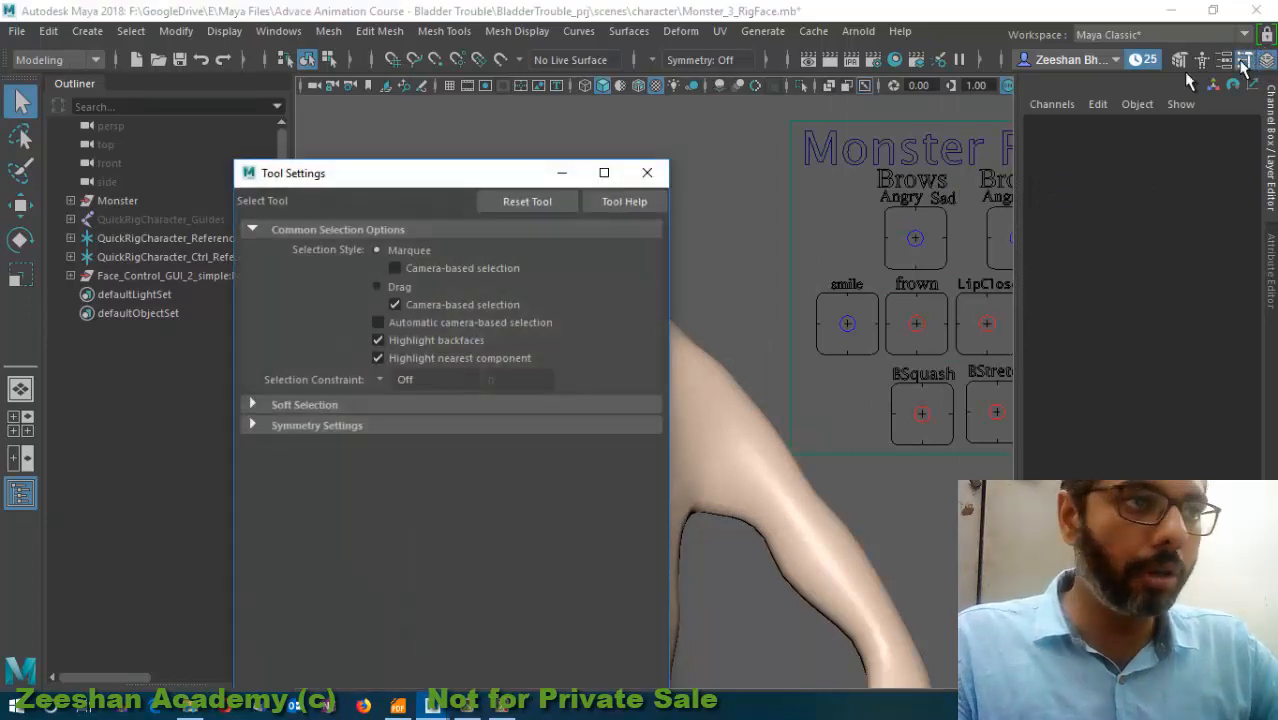
pyautogui.click(647, 172)
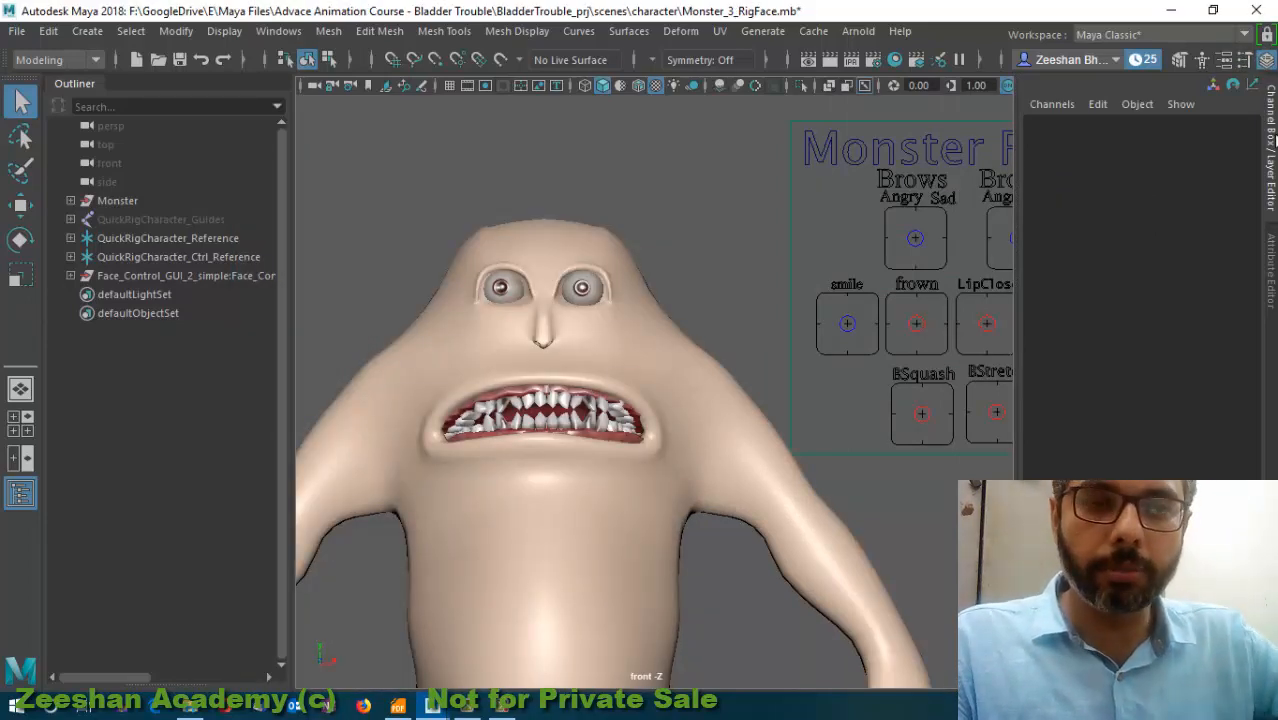
pyautogui.click(1265, 60)
pyautogui.scroll(-2, 722, 418)
pyautogui.keyDown('alt'); pyautogui.moveTo(577, 352); pyautogui.dragTo(497, 322, button='middle'); pyautogui.keyUp('alt')
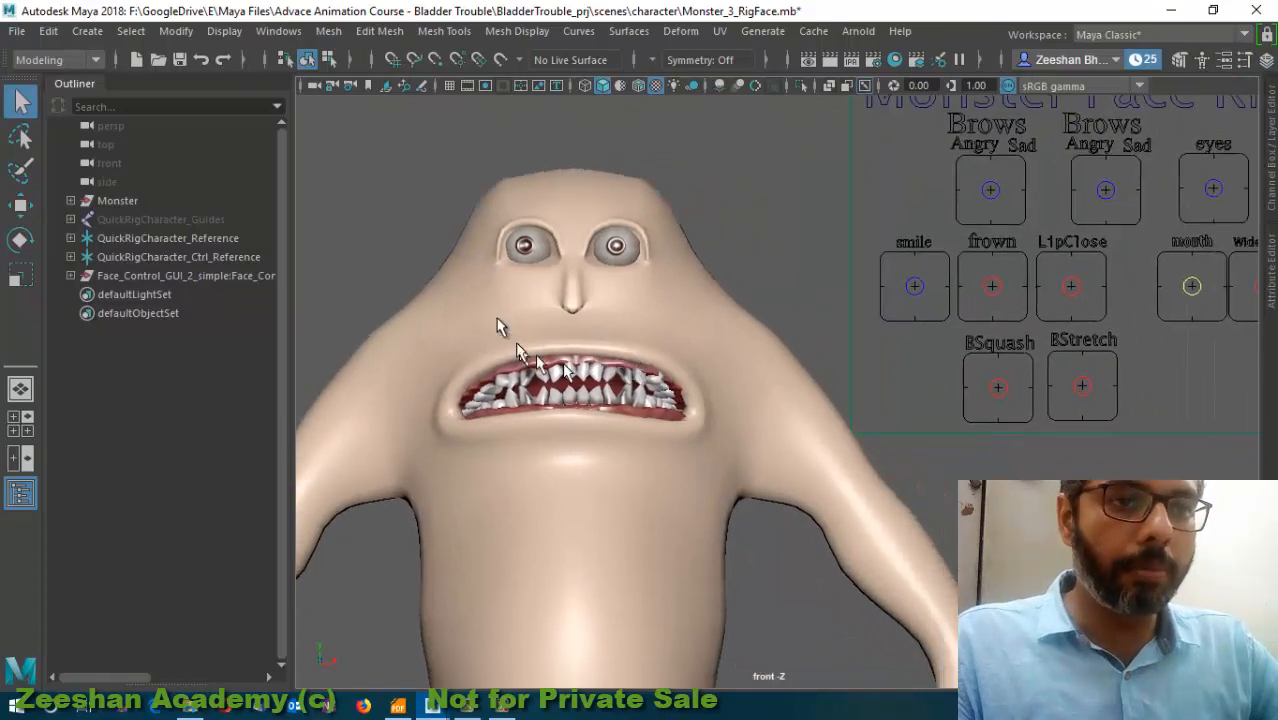
pyautogui.keyDown('alt'); pyautogui.moveTo(800, 388); pyautogui.dragTo(884, 392, button='middle'); pyautogui.keyUp('alt')
pyautogui.click(1267, 35)
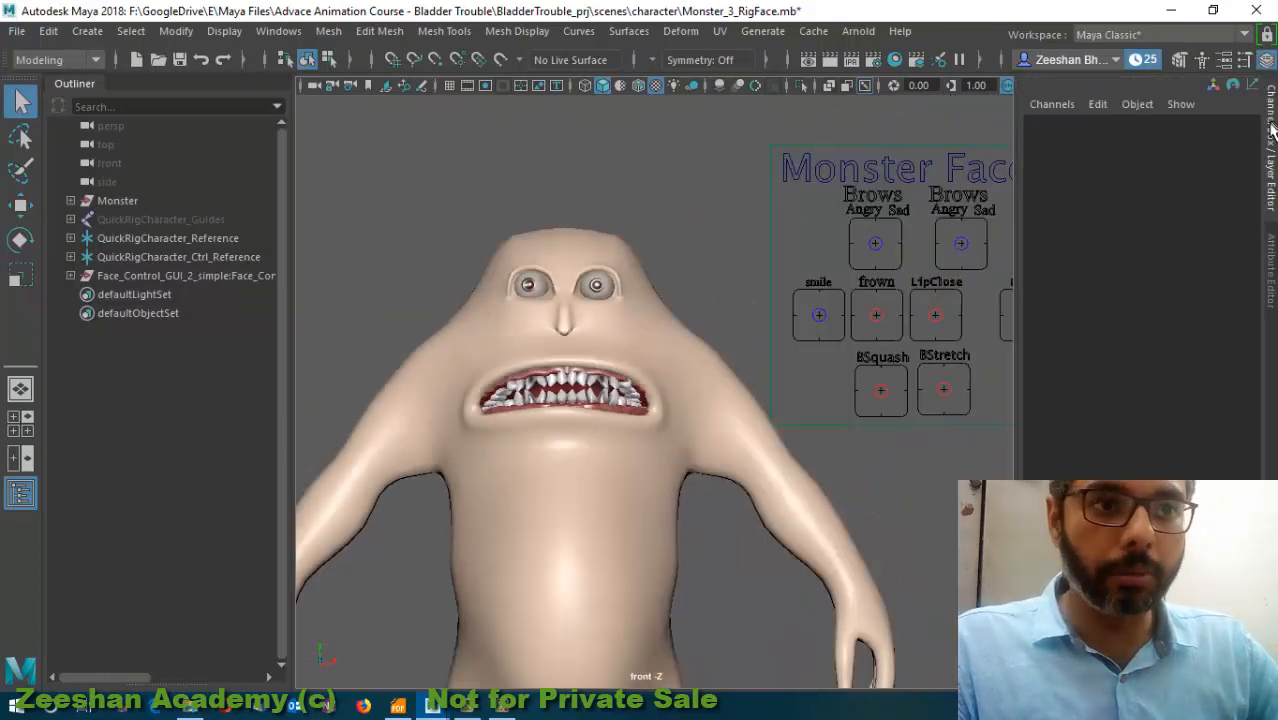
# - Select the monster's body mesh and open the Connection Editor, placing its window clear of the face rig controls
pyautogui.keyDown('alt'); pyautogui.moveTo(679, 328); pyautogui.dragTo(618, 250, button='middle'); pyautogui.keyUp('alt')
pyautogui.keyDown('alt'); pyautogui.moveTo(630, 365); pyautogui.dragTo(670, 371); pyautogui.keyUp('alt')
pyautogui.keyDown('alt'); pyautogui.moveTo(724, 390); pyautogui.dragTo(660, 496, button='middle'); pyautogui.keyUp('alt')
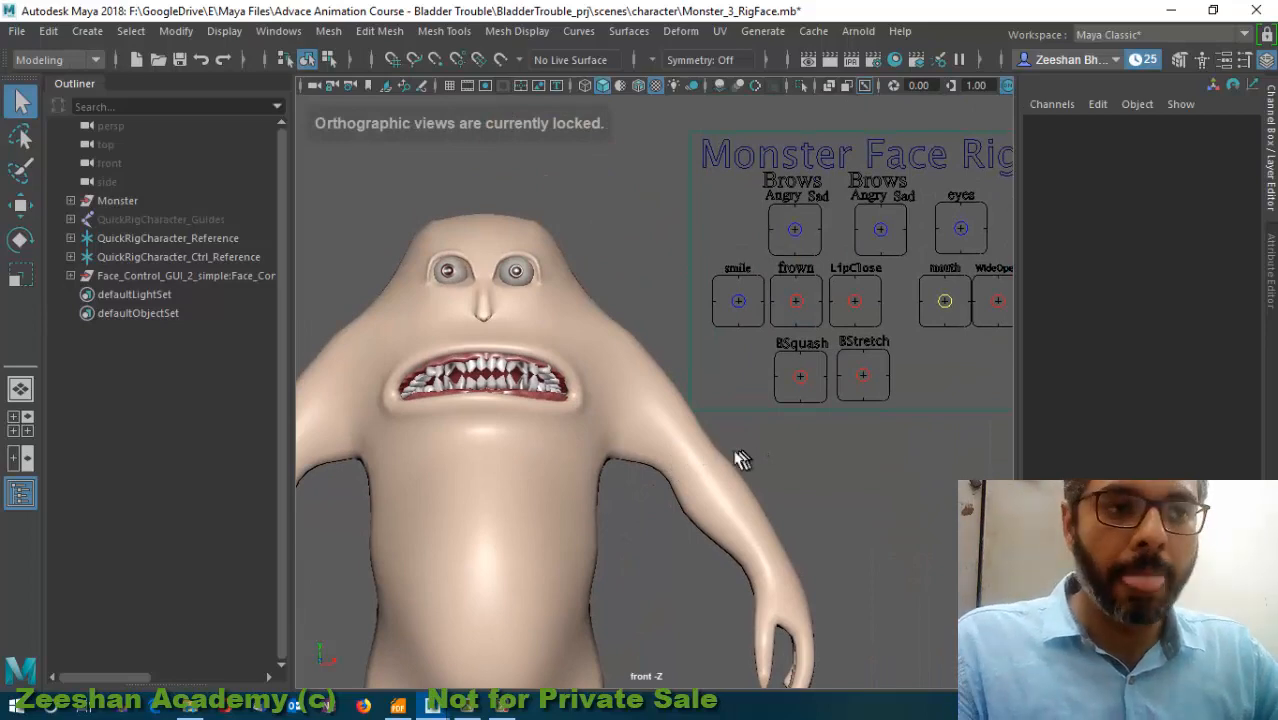
pyautogui.click(620, 432)
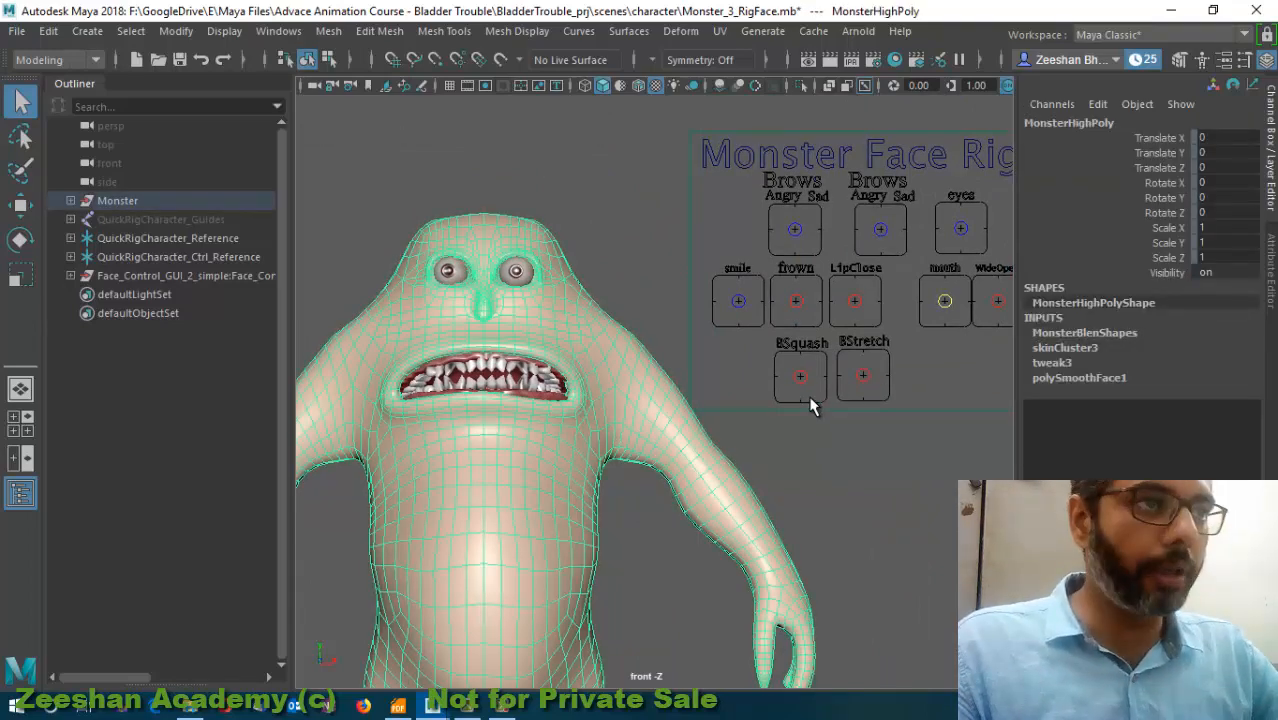
pyautogui.click(258, 34)
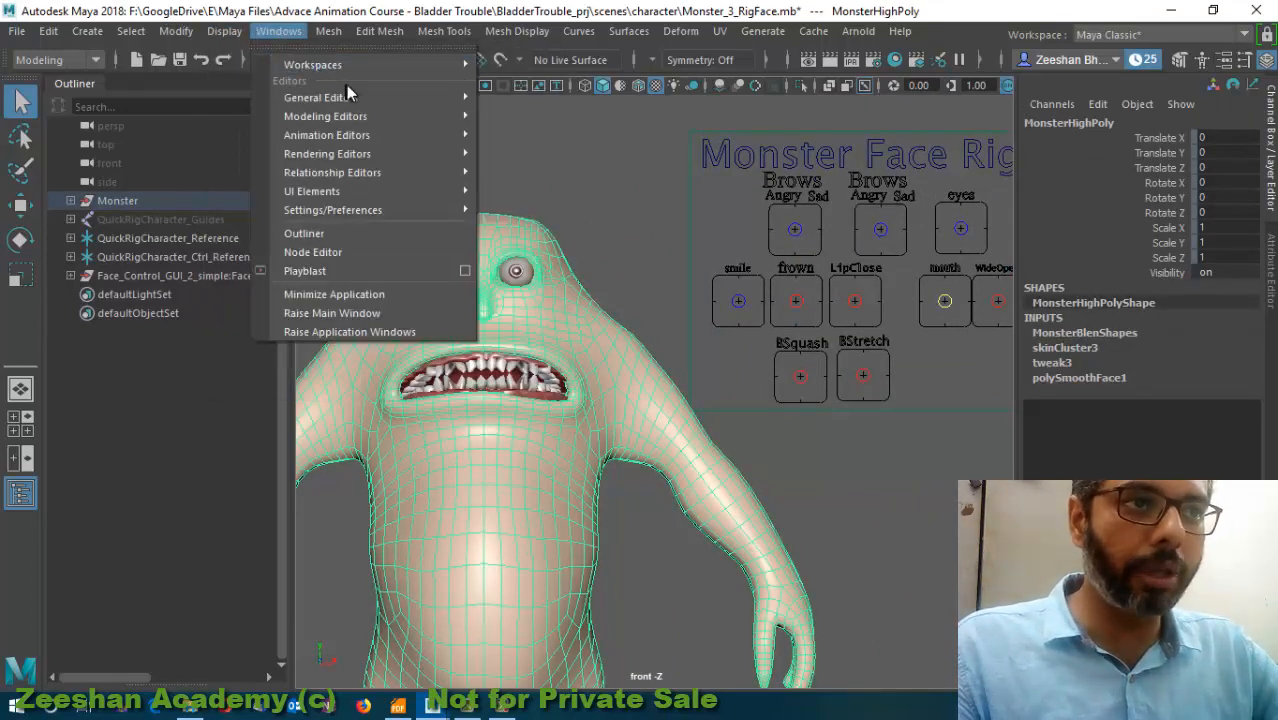
pyautogui.moveTo(349, 65)
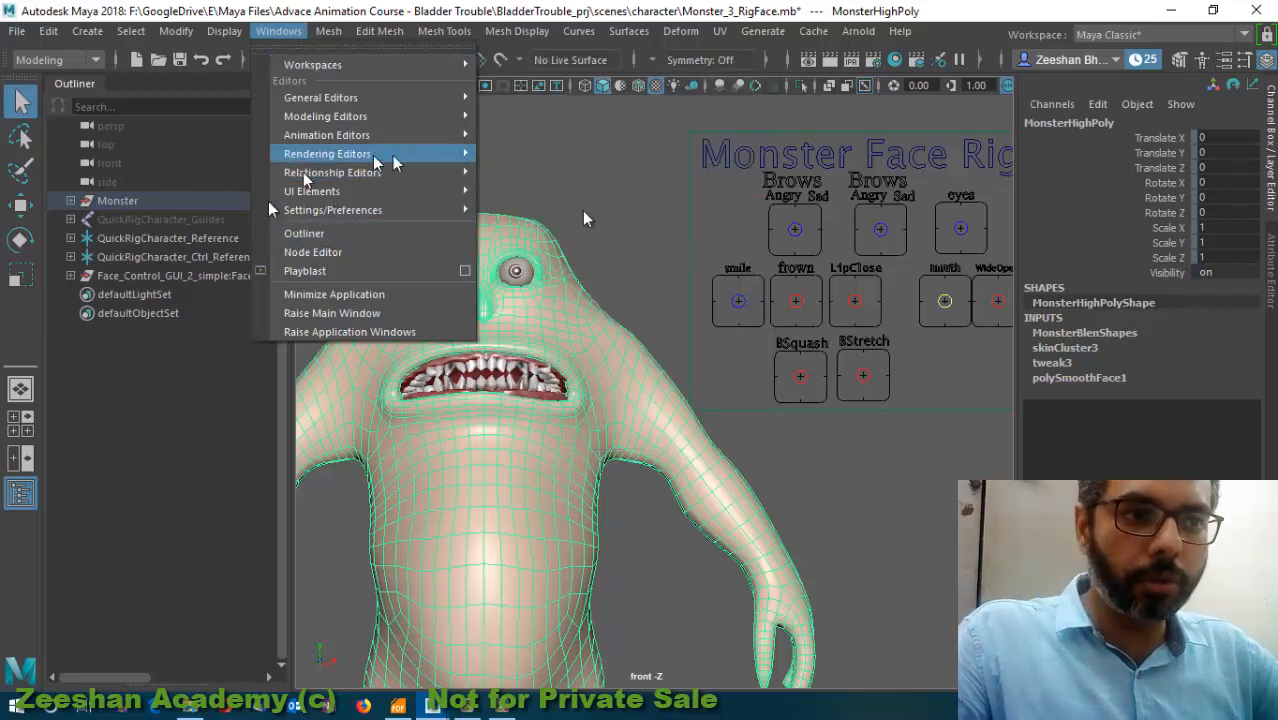
pyautogui.moveTo(420, 191)
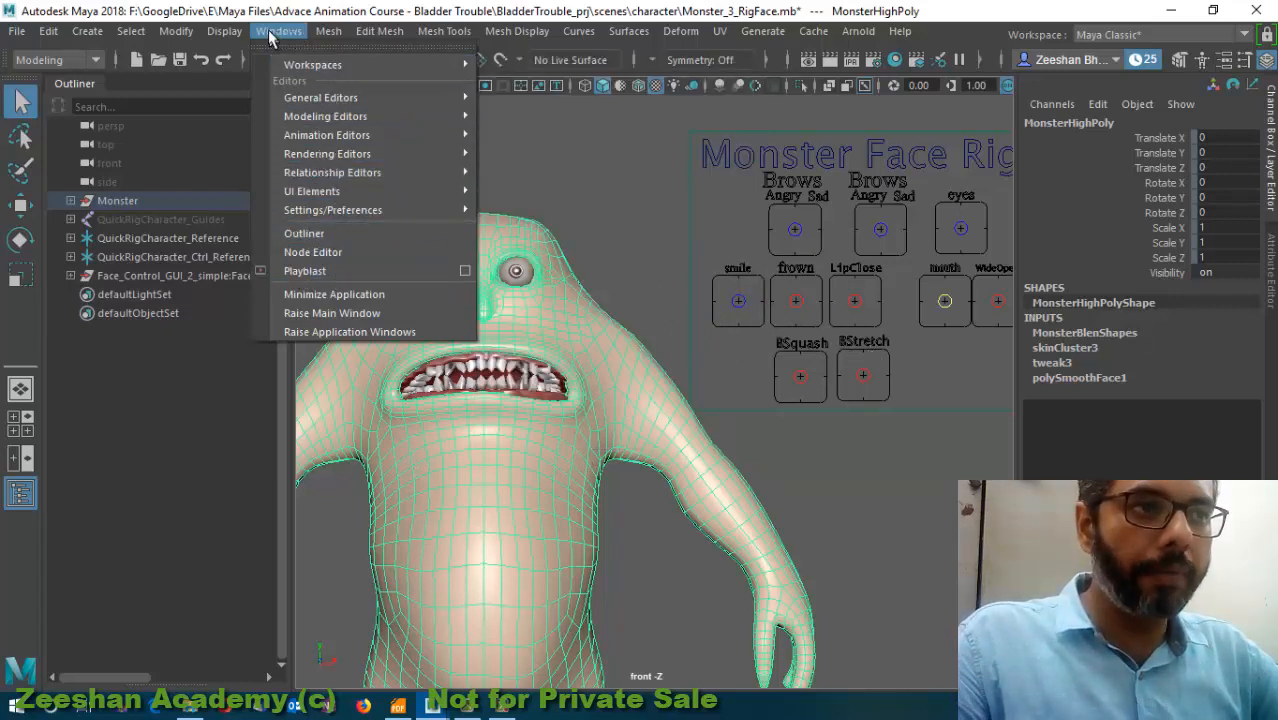
pyautogui.moveTo(341, 98)
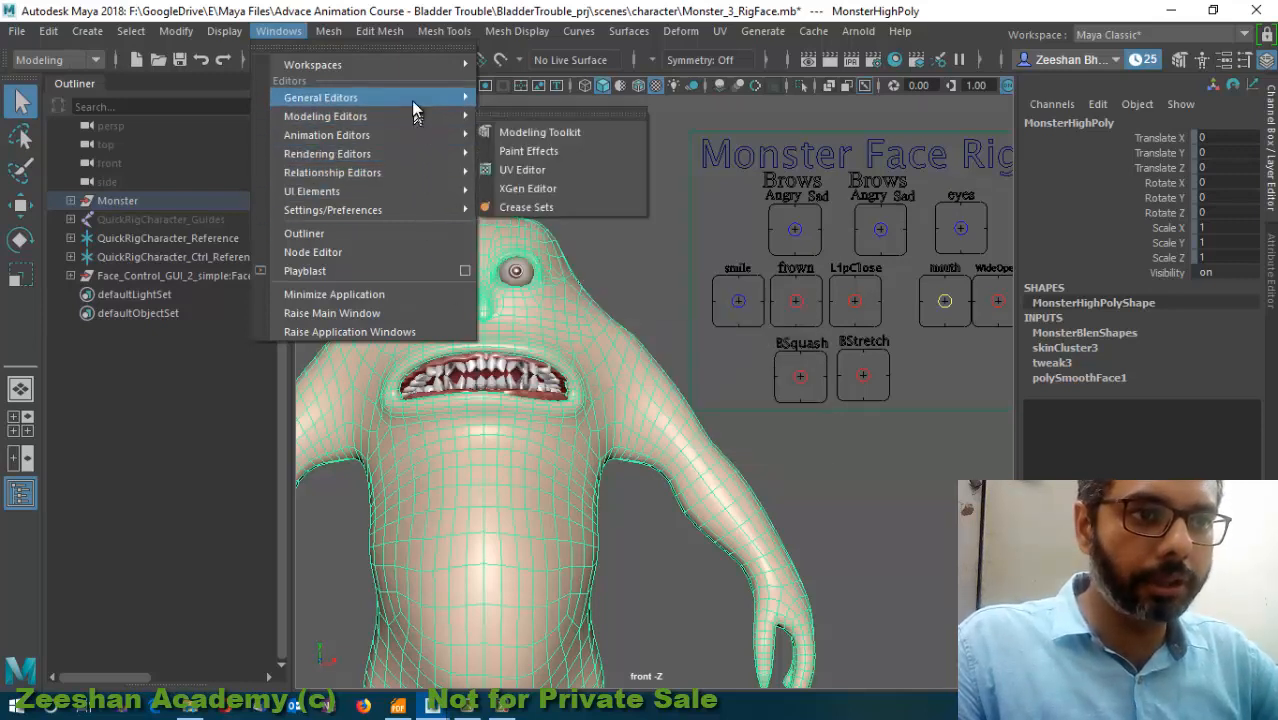
pyautogui.moveTo(414, 100)
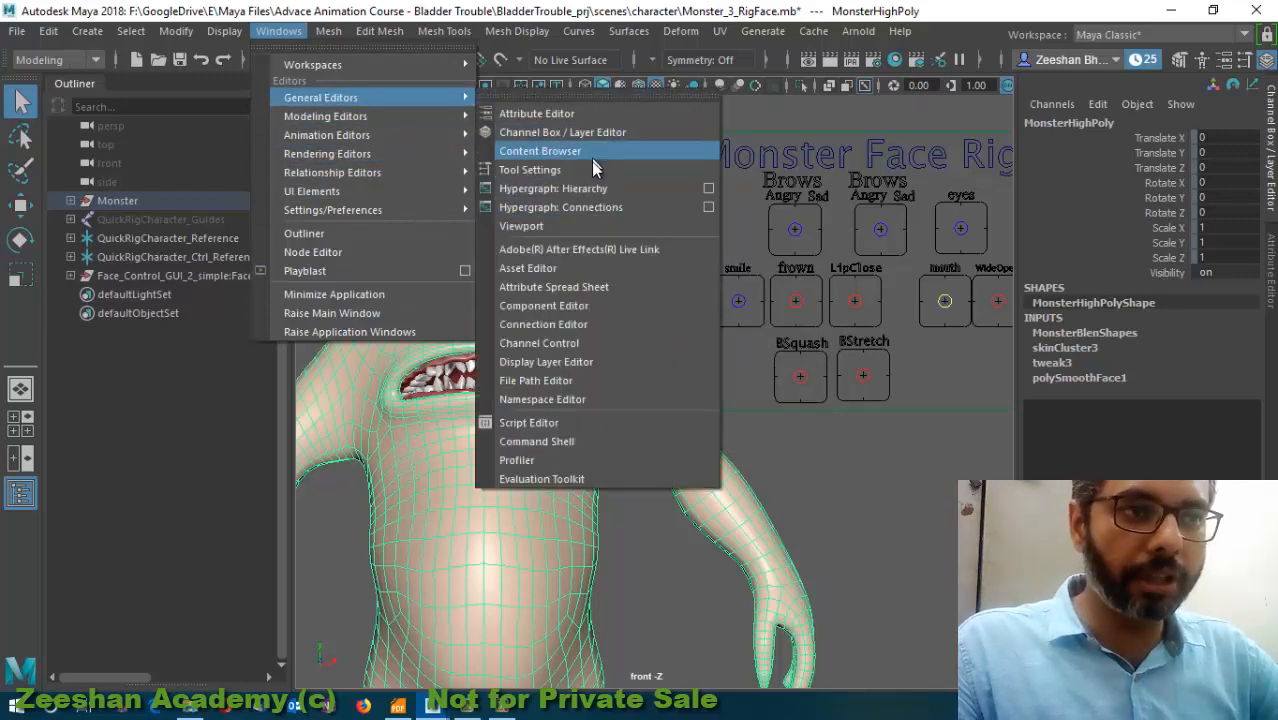
pyautogui.click(560, 328)
pyautogui.moveTo(626, 259); pyautogui.dragTo(547, 67)
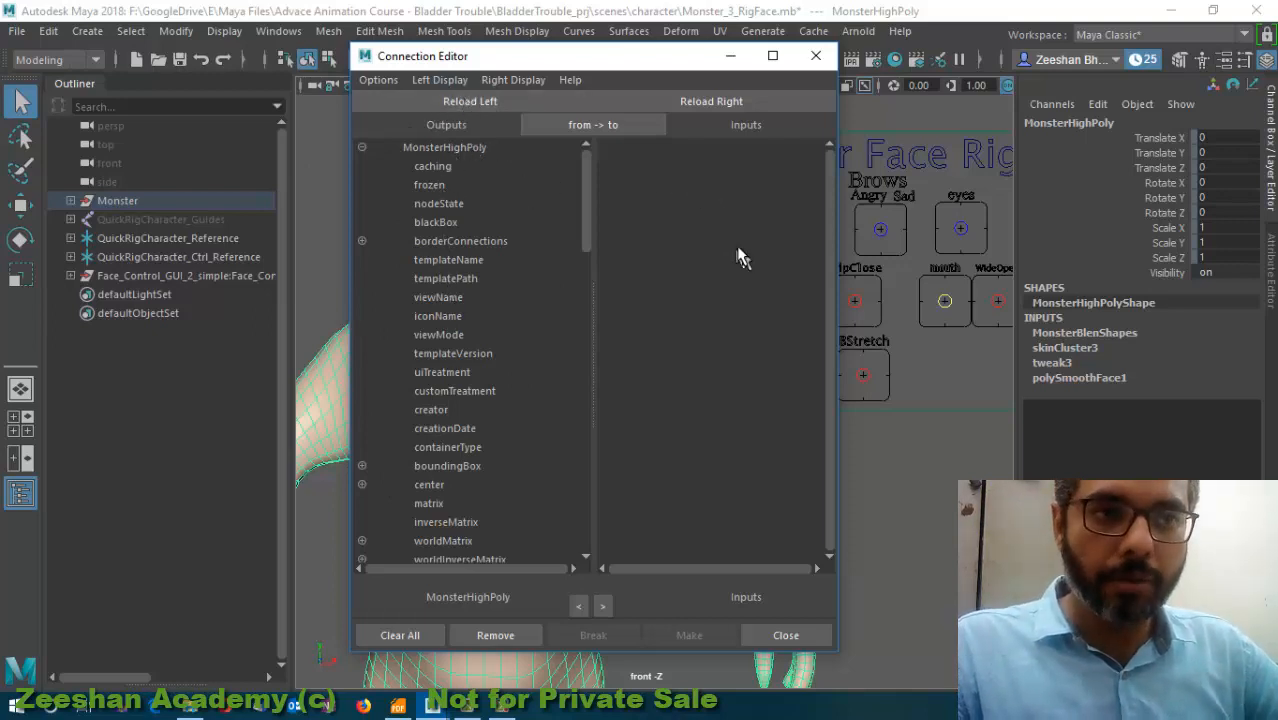
pyautogui.moveTo(655, 62); pyautogui.dragTo(509, 71)
# - Load the smile control as the source in the Connection Editor and hide its non-keyable attributes
pyautogui.click(737, 329)
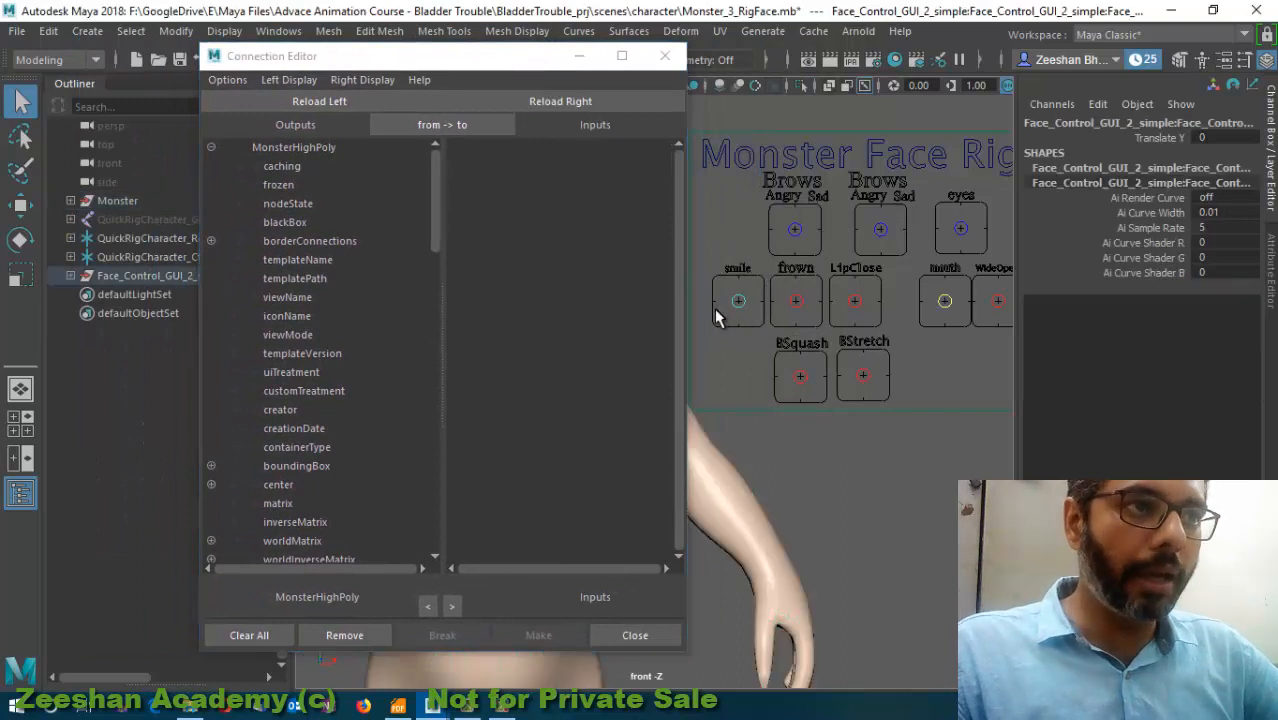
pyautogui.click(330, 101)
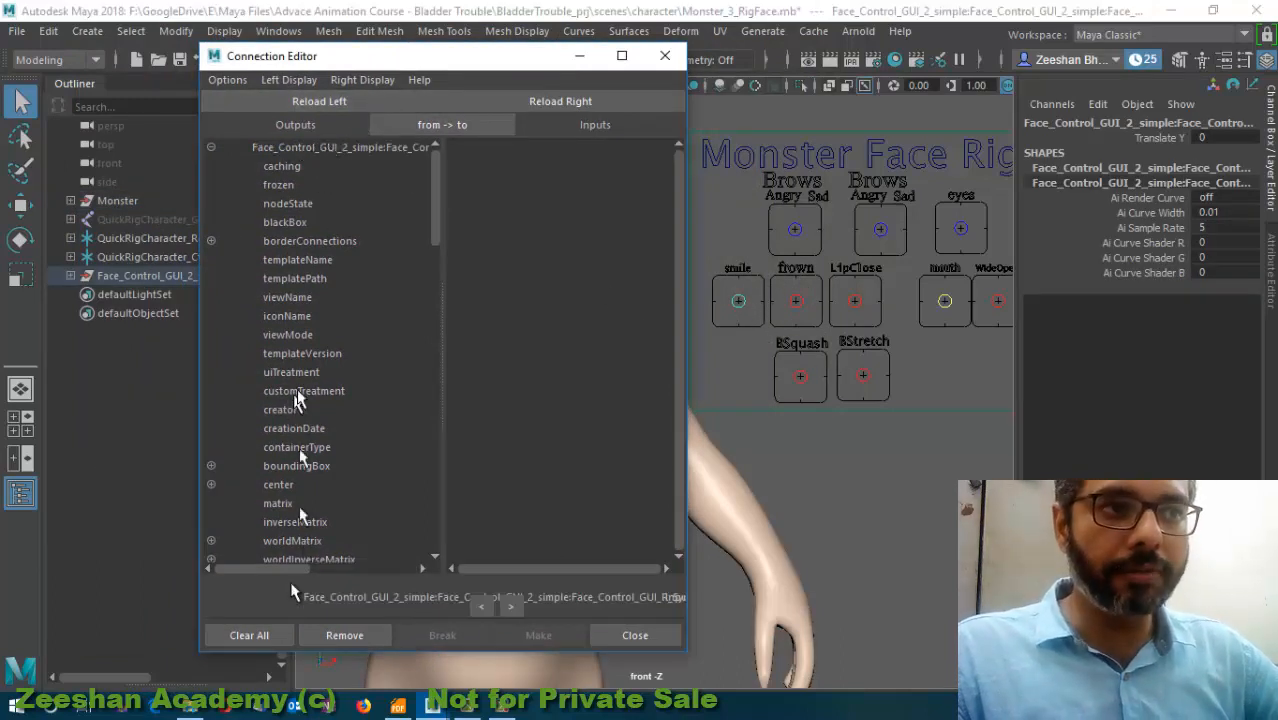
pyautogui.click(289, 80)
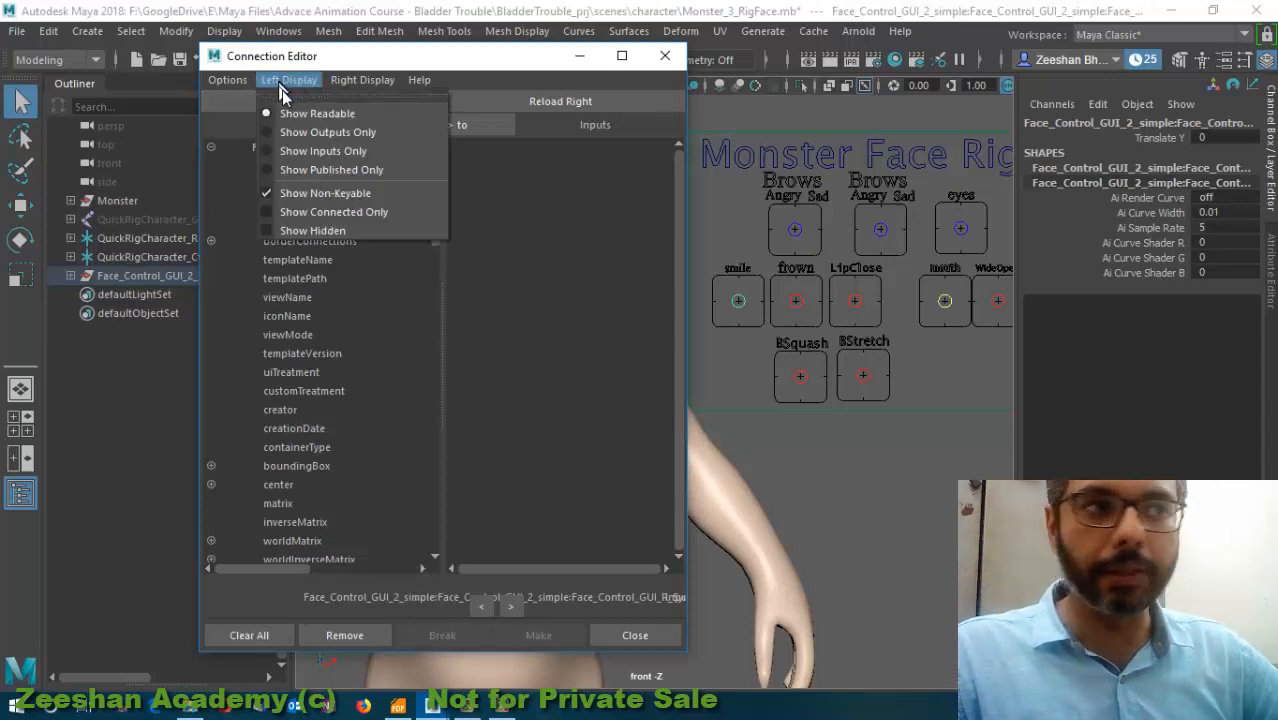
pyautogui.click(314, 194)
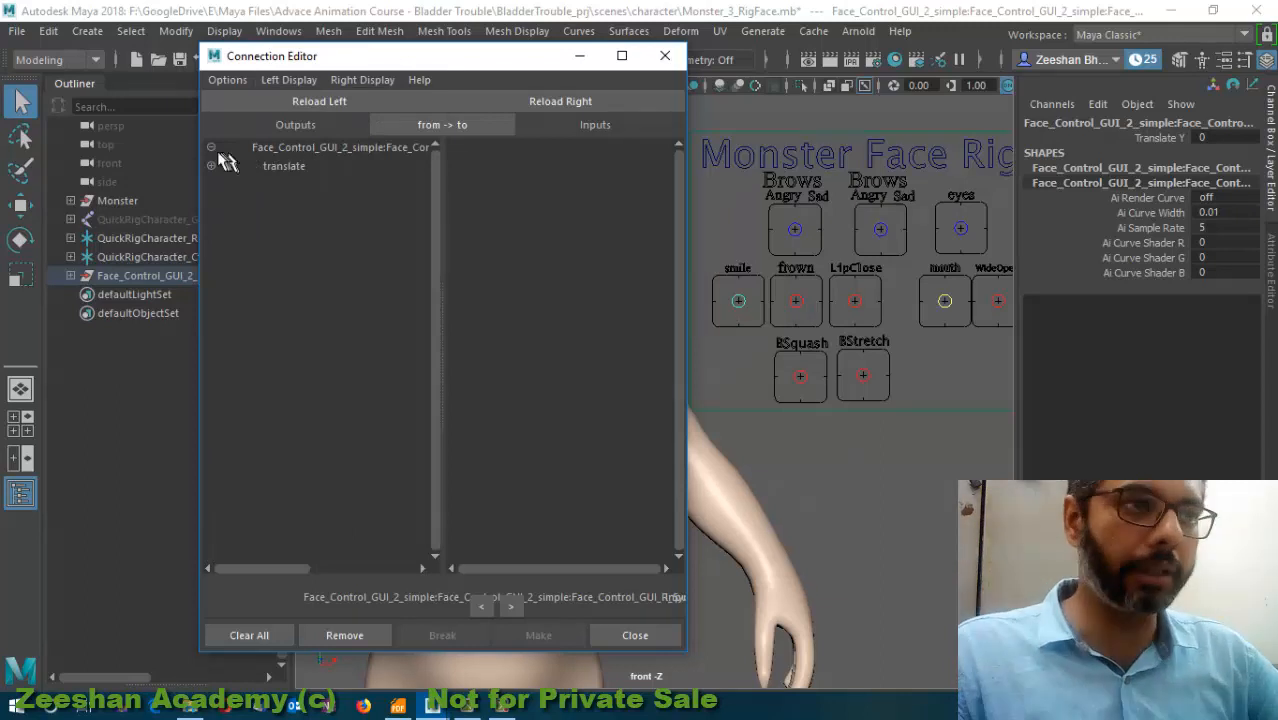
# - Redisplay the smile control's non-keyable attributes, look through the list and hide them again
pyautogui.click(289, 80)
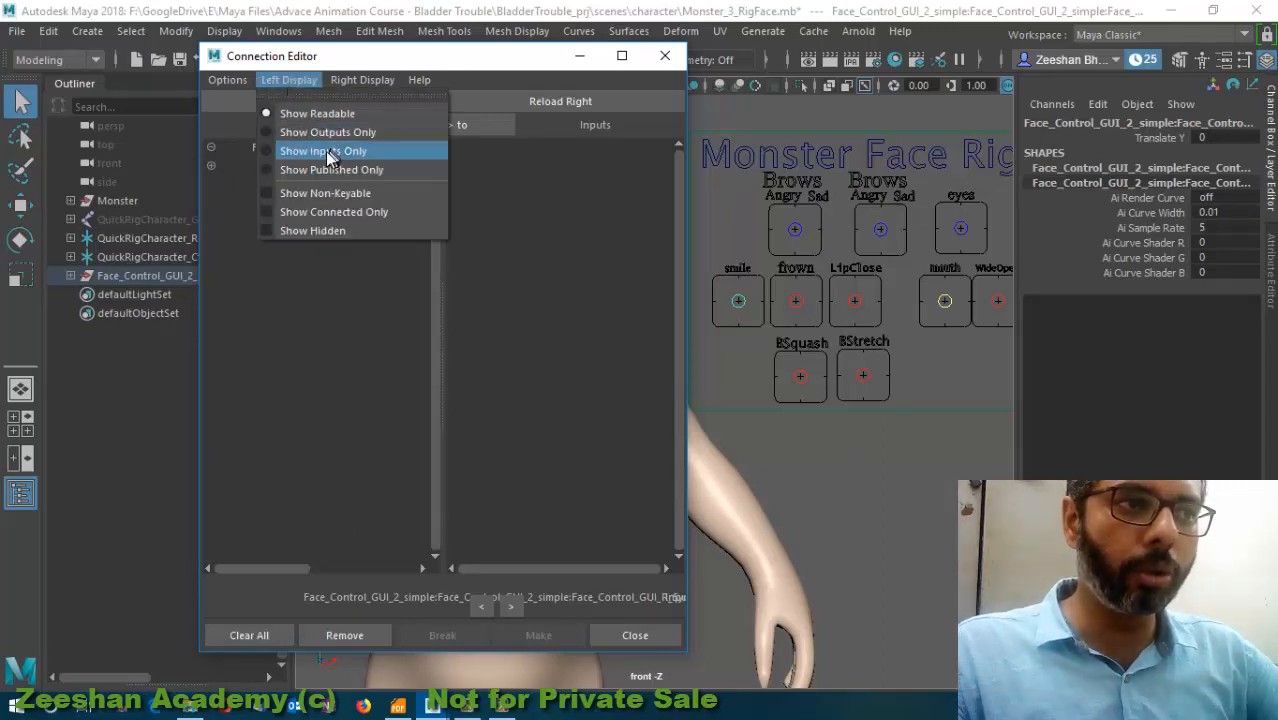
pyautogui.click(318, 192)
pyautogui.scroll(-20, 315, 465)
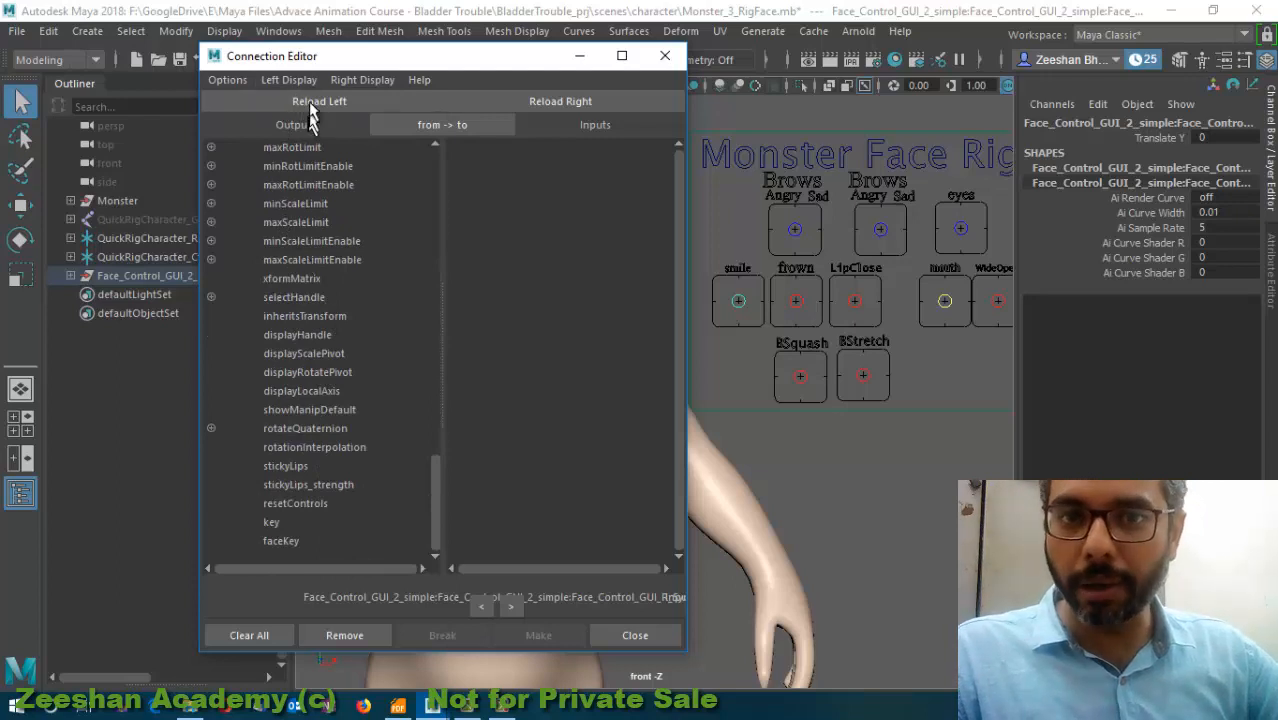
pyautogui.click(289, 80)
pyautogui.click(336, 170)
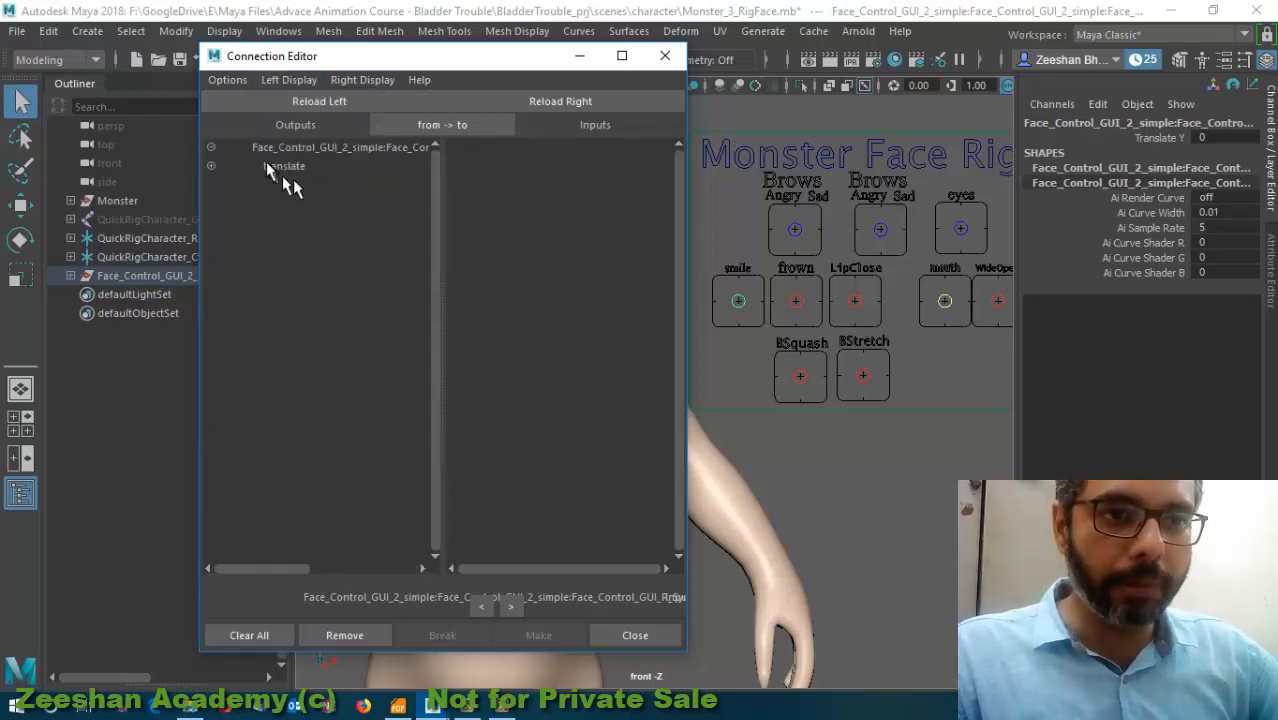
# - Load the body mesh with its MonsterBlenShapes node as the destination in the Connection Editor
pyautogui.click(302, 166)
pyautogui.press('w')
pyautogui.keyDown('alt'); pyautogui.moveTo(748, 298); pyautogui.dragTo(771, 350, button='middle'); pyautogui.keyUp('alt')
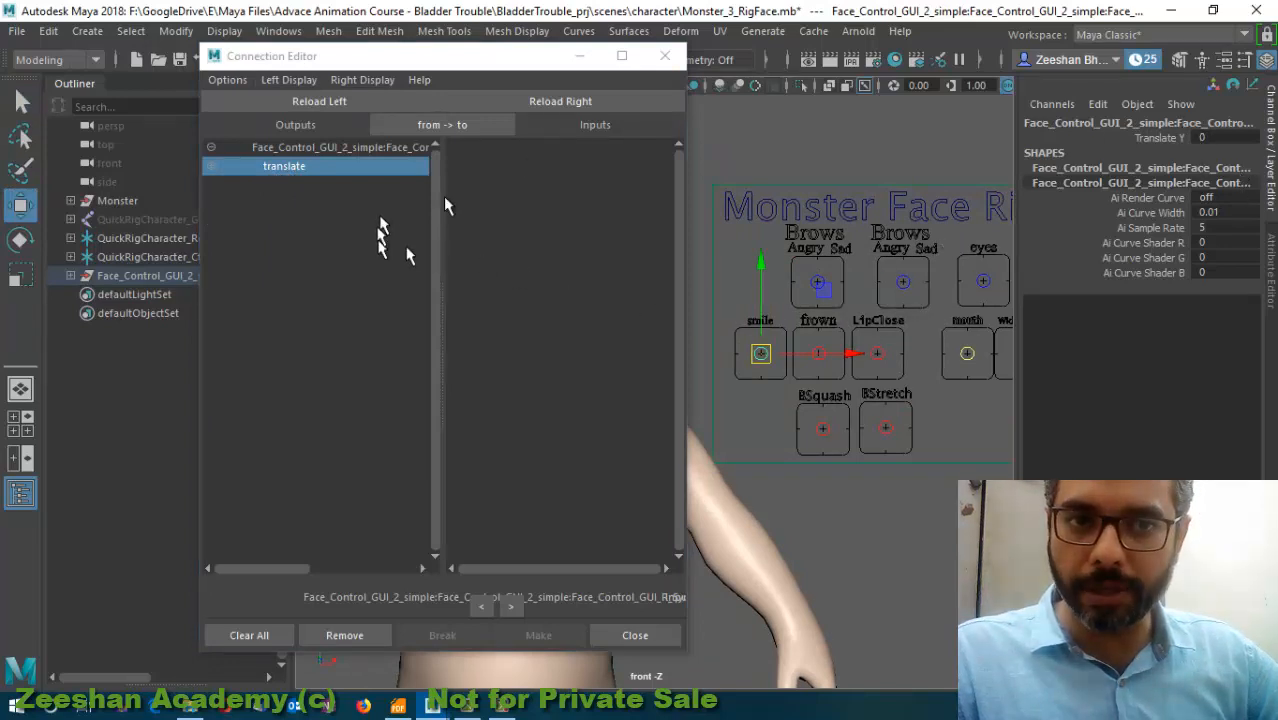
pyautogui.keyDown('alt'); pyautogui.moveTo(702, 308); pyautogui.dragTo(889, 307, button='middle'); pyautogui.keyUp('alt')
pyautogui.click(827, 358)
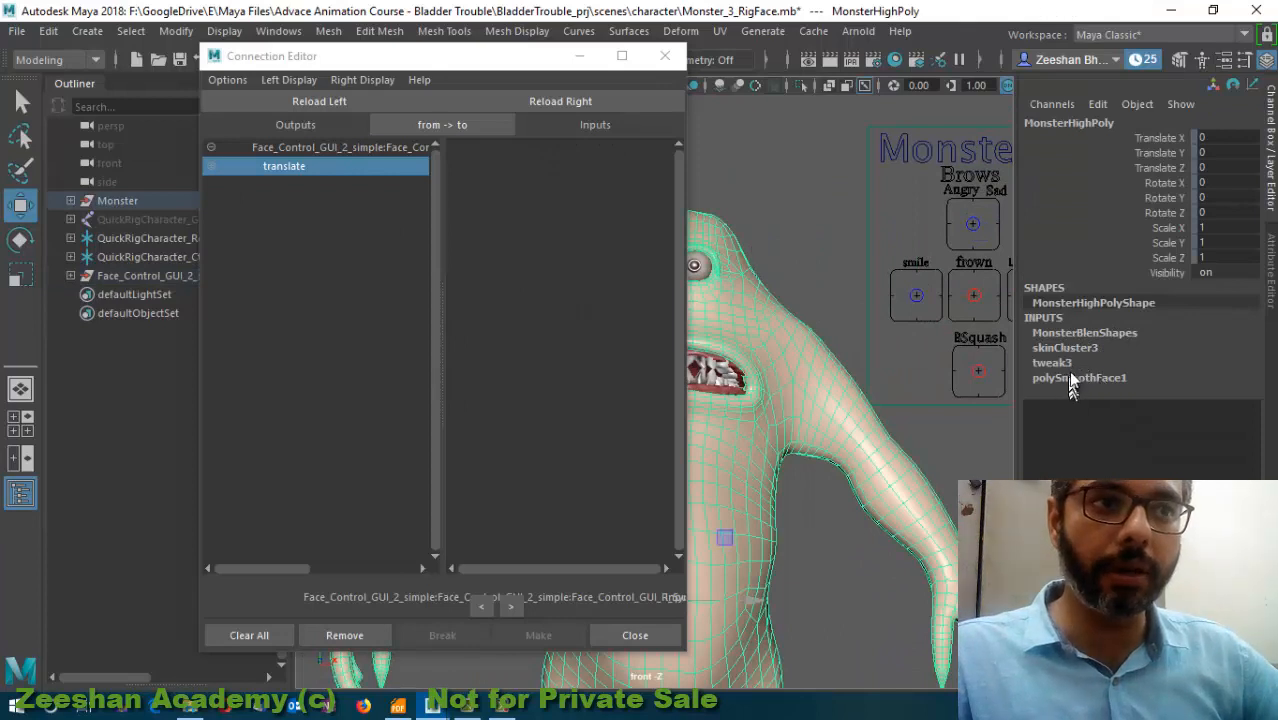
pyautogui.click(1093, 334)
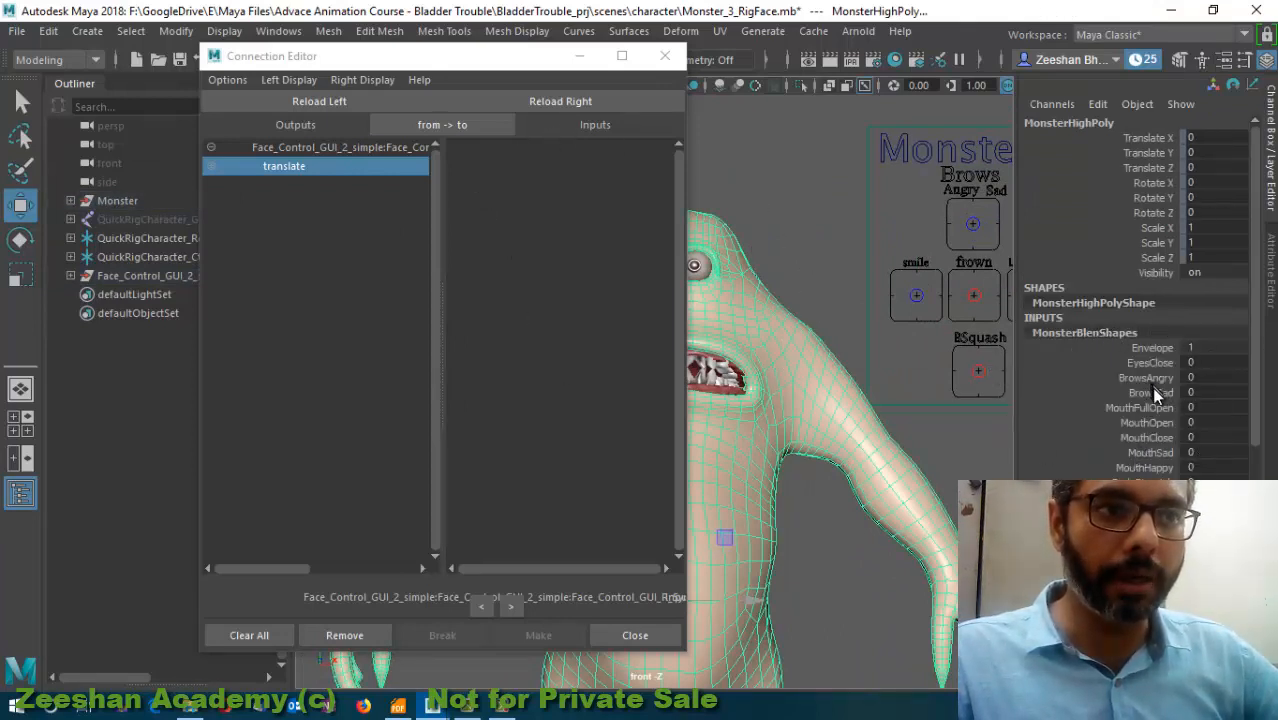
pyautogui.click(603, 101)
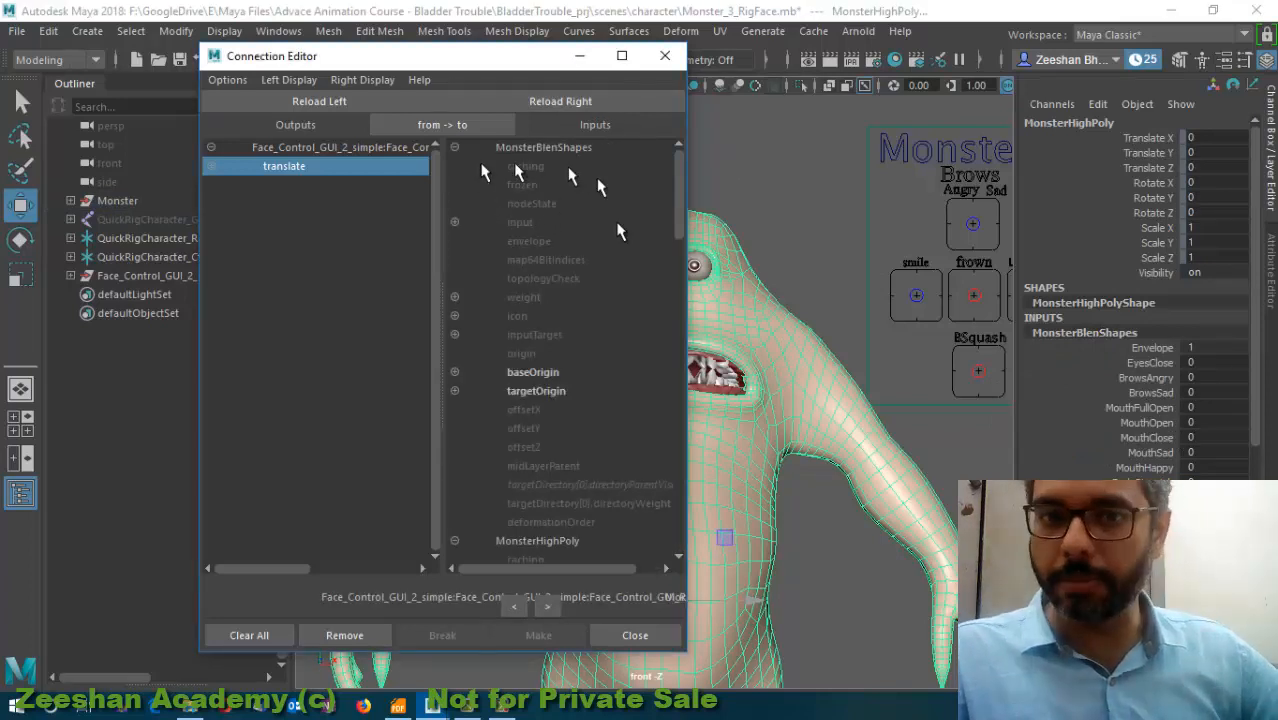
# - Hide the destination's non-keyable attributes and expand the weight list of MonsterBlenShapes
pyautogui.scroll(-15, 574, 414)
pyautogui.click(362, 79)
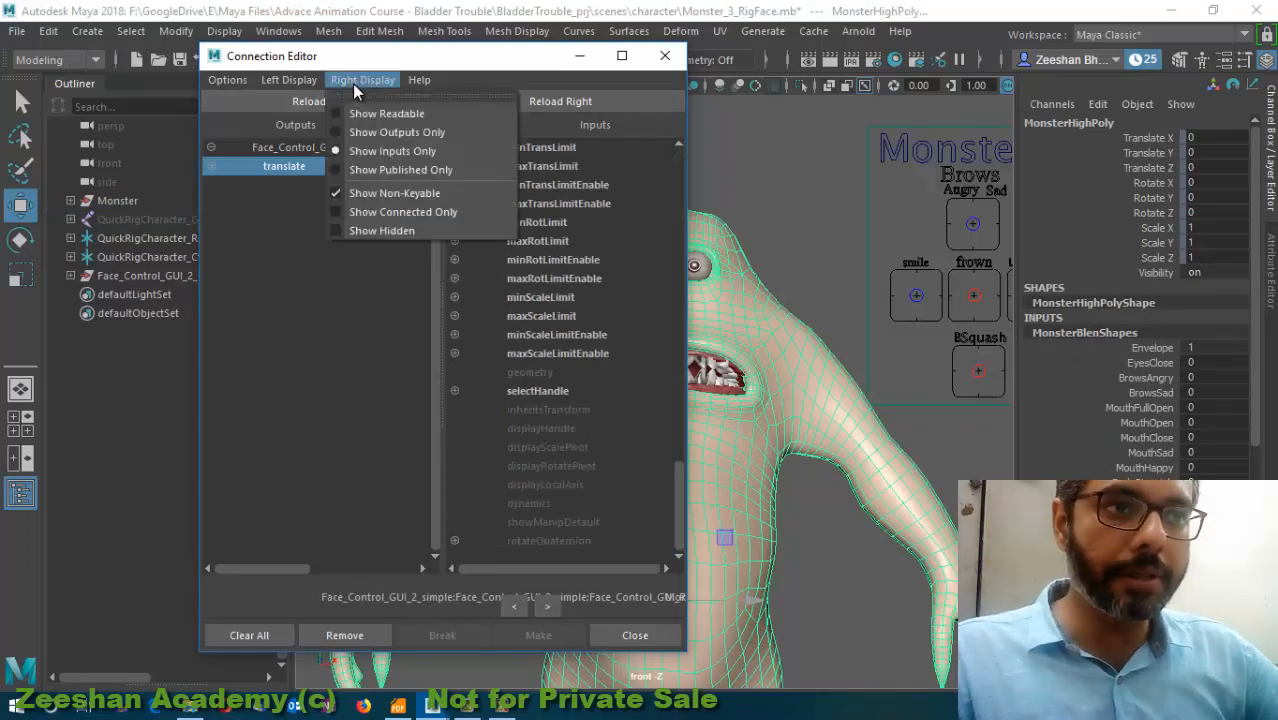
pyautogui.click(425, 194)
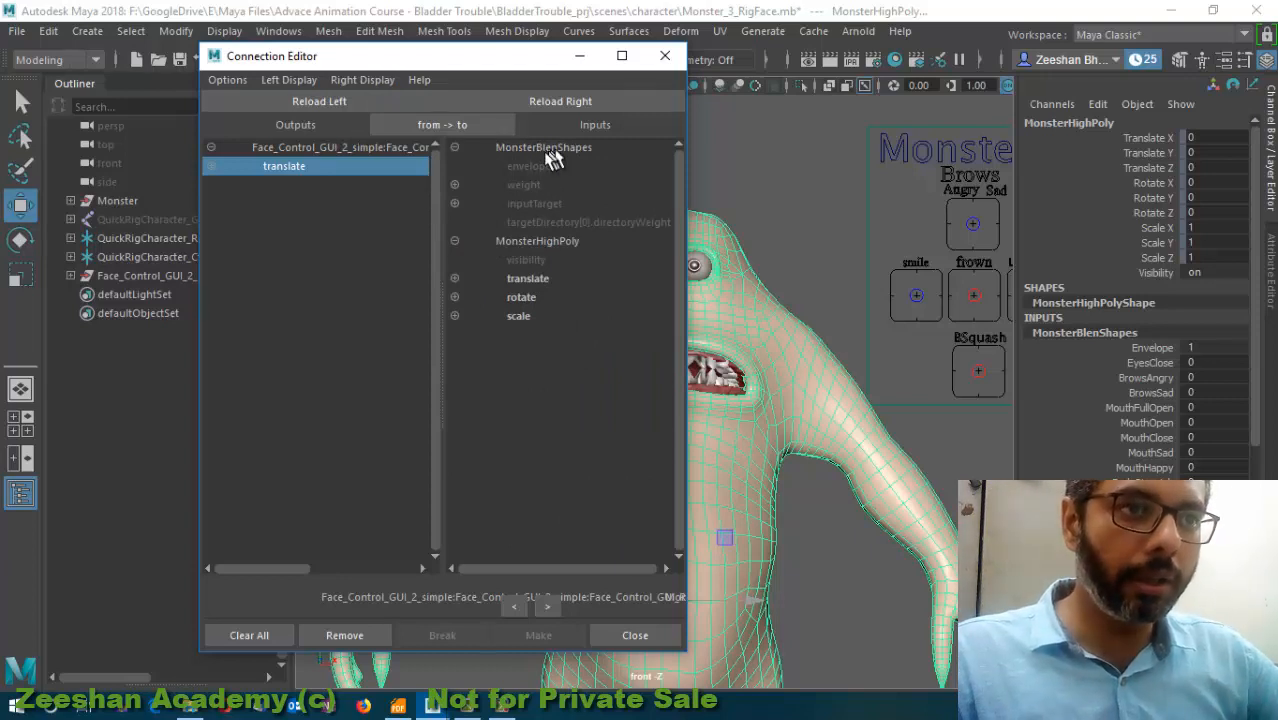
pyautogui.click(455, 147)
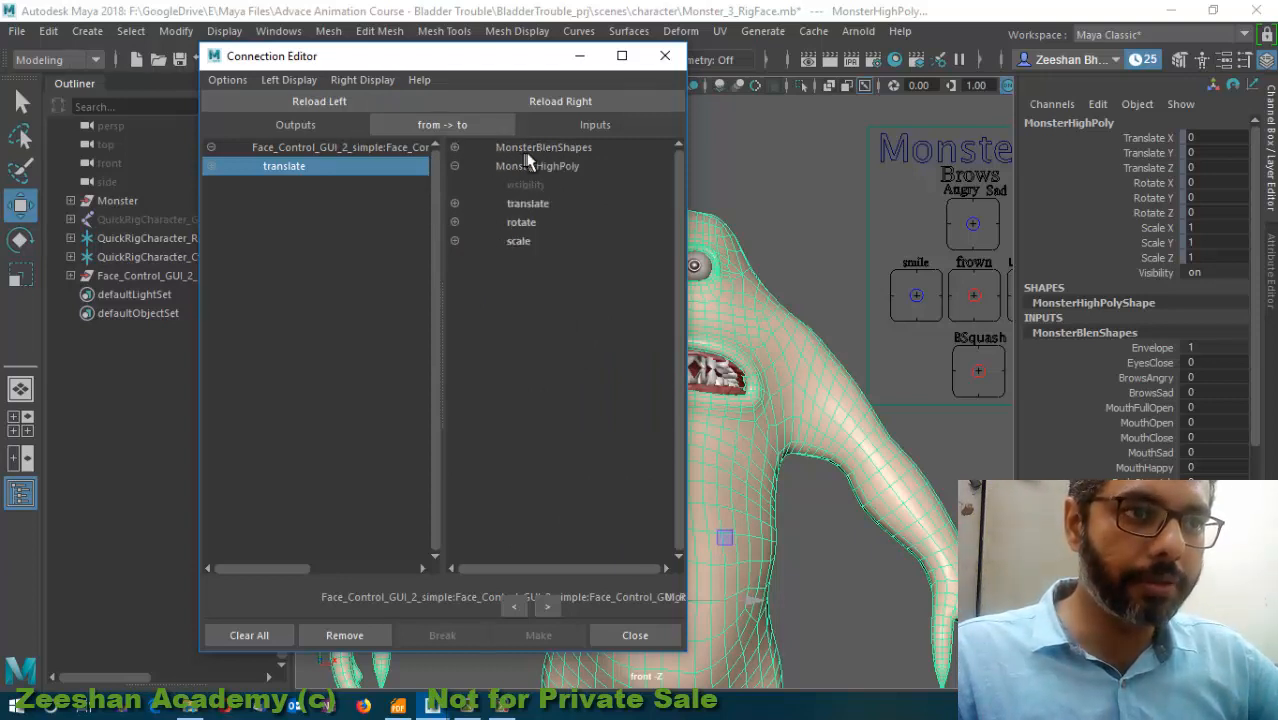
pyautogui.click(456, 148)
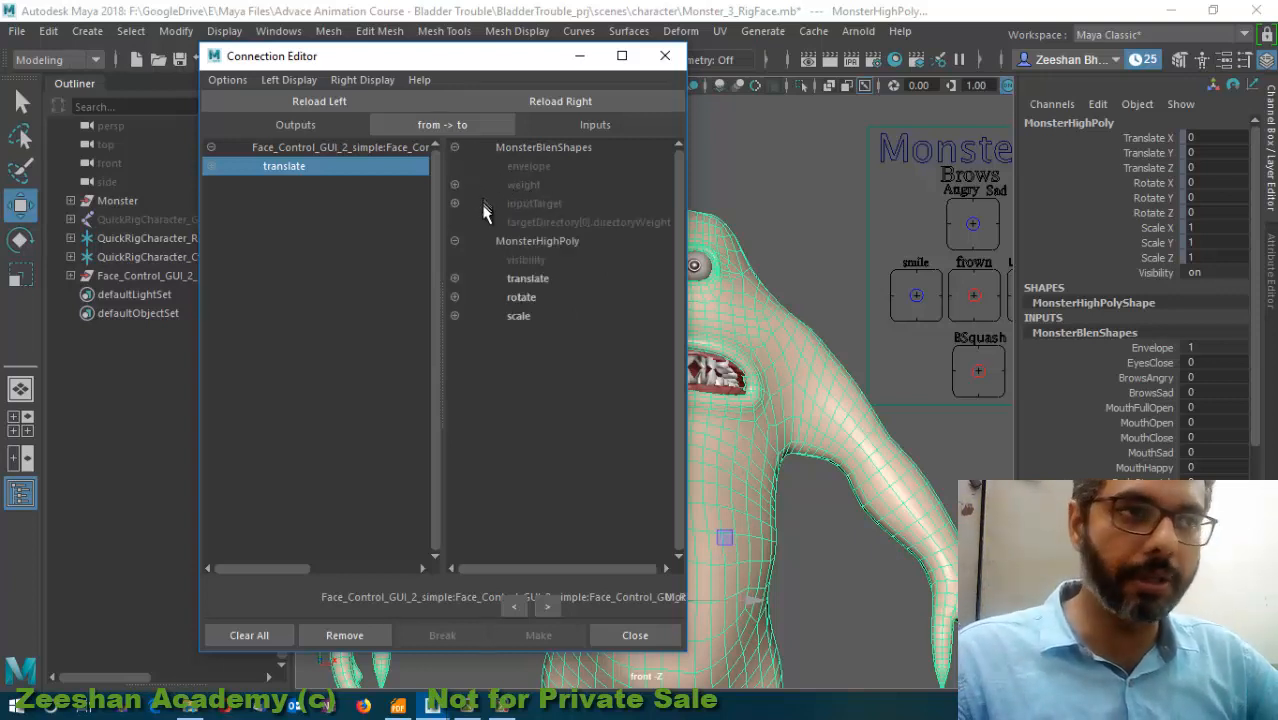
pyautogui.click(454, 207)
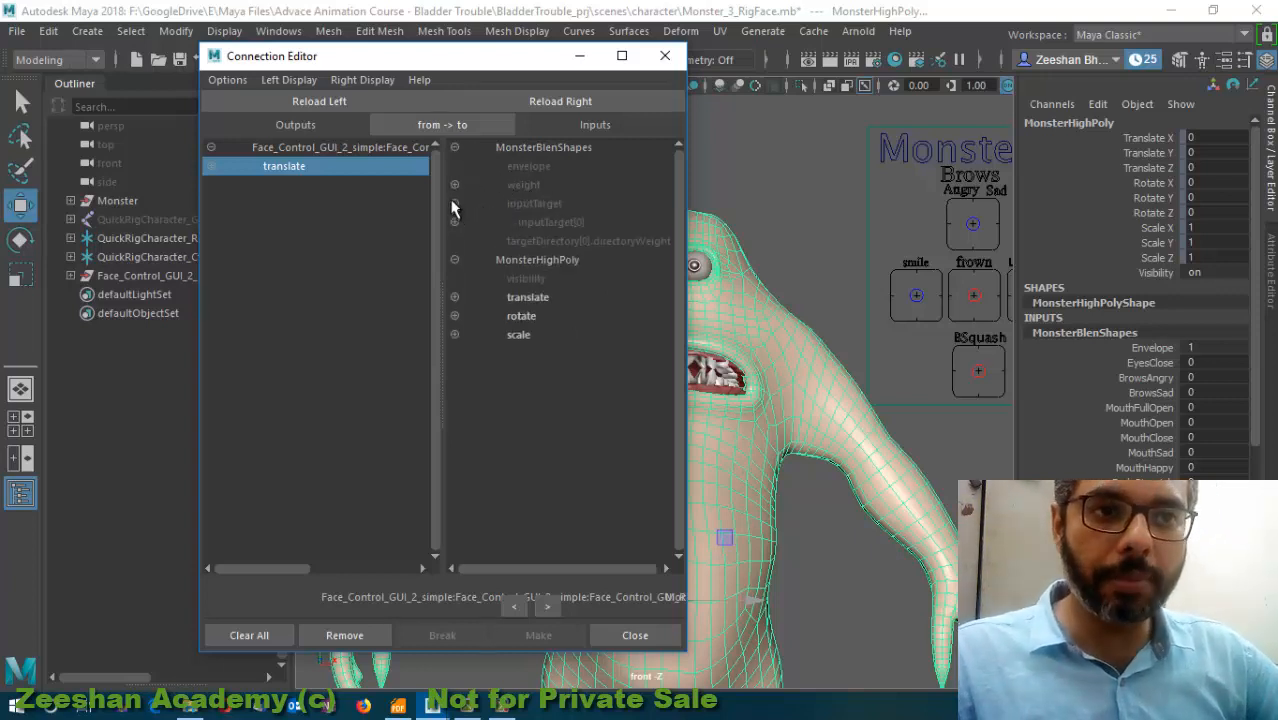
pyautogui.click(454, 185)
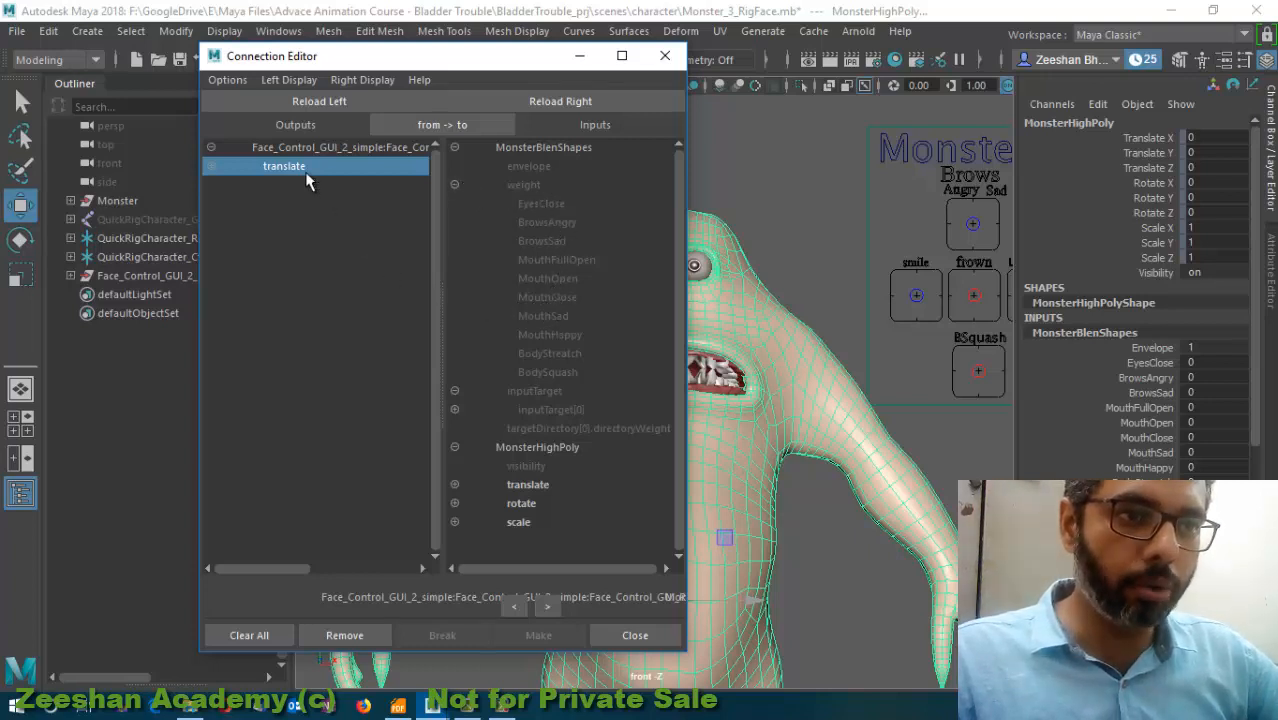
# - Connect the smile control's translateY output to the MouthHappy weight of MonsterBlenShapes
pyautogui.keyDown('alt'); pyautogui.moveTo(813, 363); pyautogui.dragTo(738, 345, button='middle'); pyautogui.keyUp('alt')
pyautogui.click(808, 302)
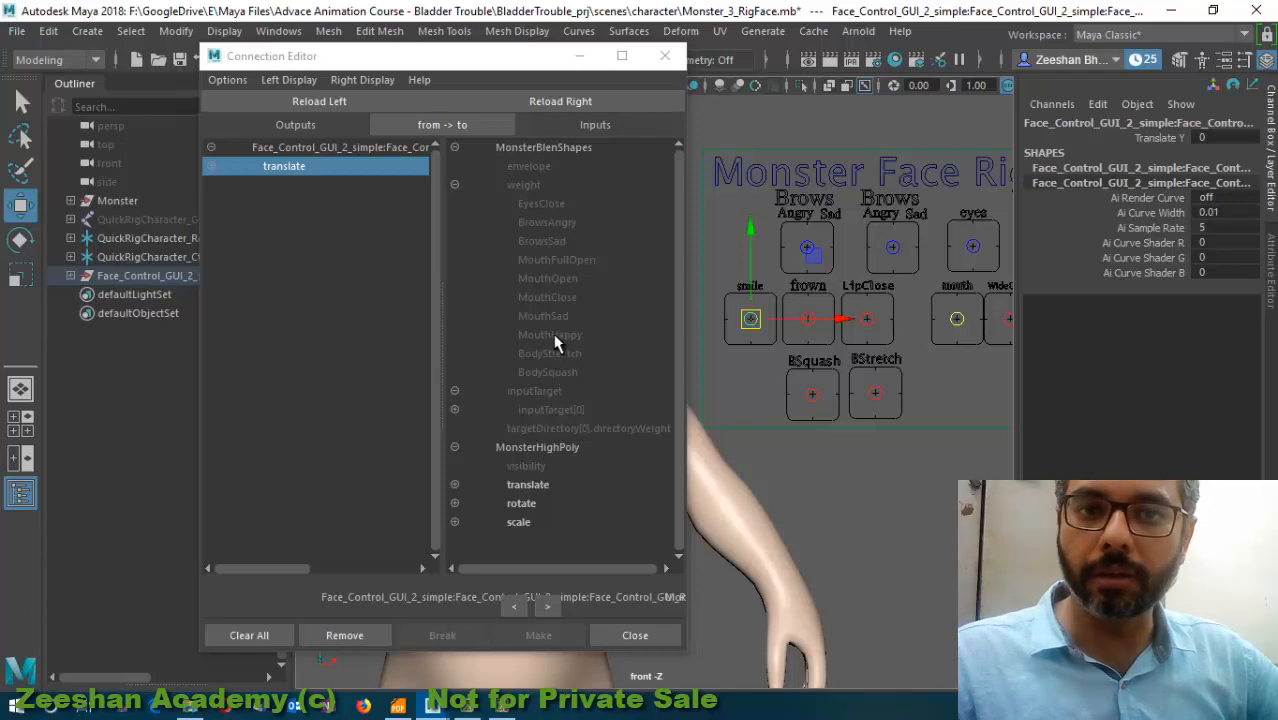
pyautogui.click(211, 166)
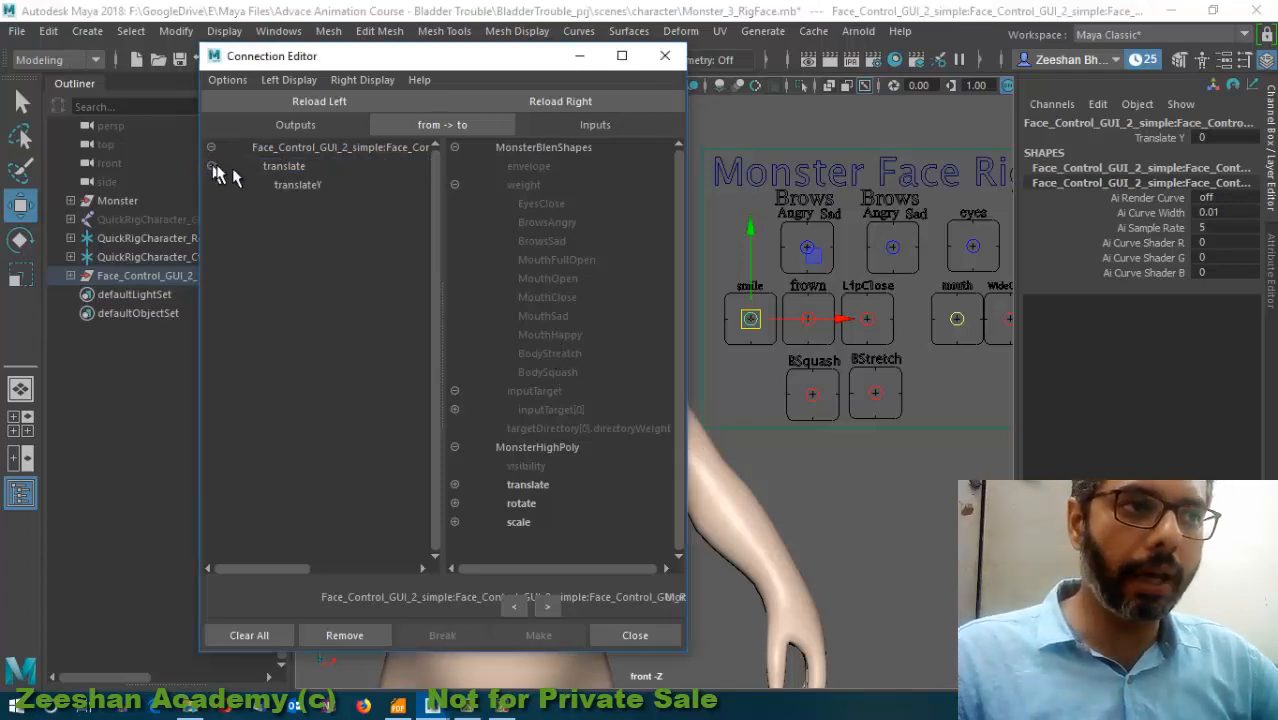
pyautogui.click(306, 185)
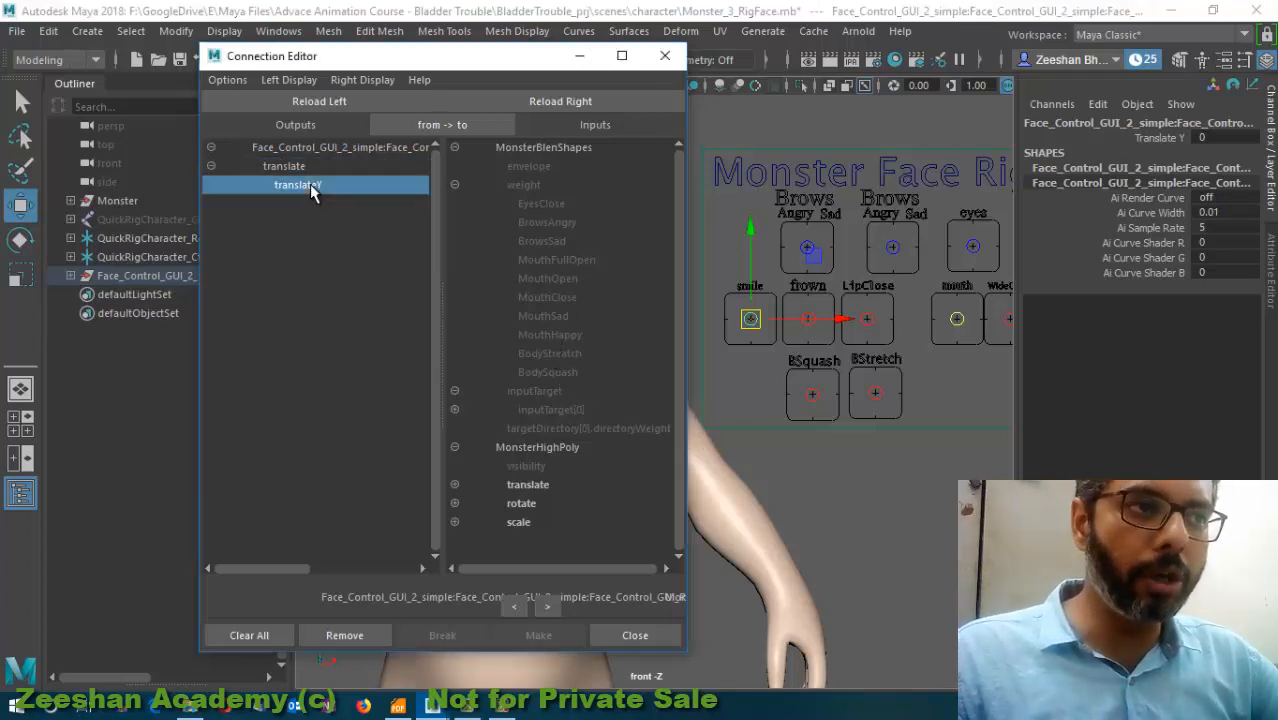
pyautogui.click(574, 335)
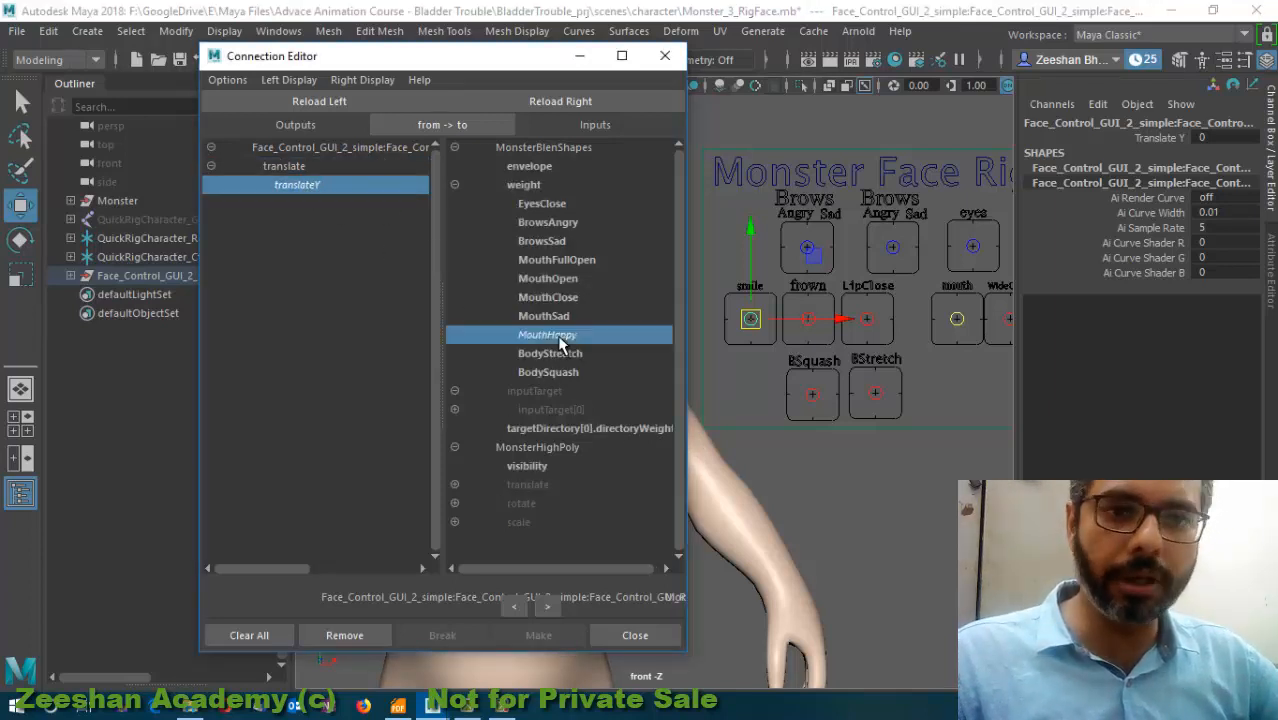
# - Collapse and re-expand the smile control's translate attribute, reselecting translateY to review its link to MouthHappy
pyautogui.click(211, 166)
pyautogui.click(302, 171)
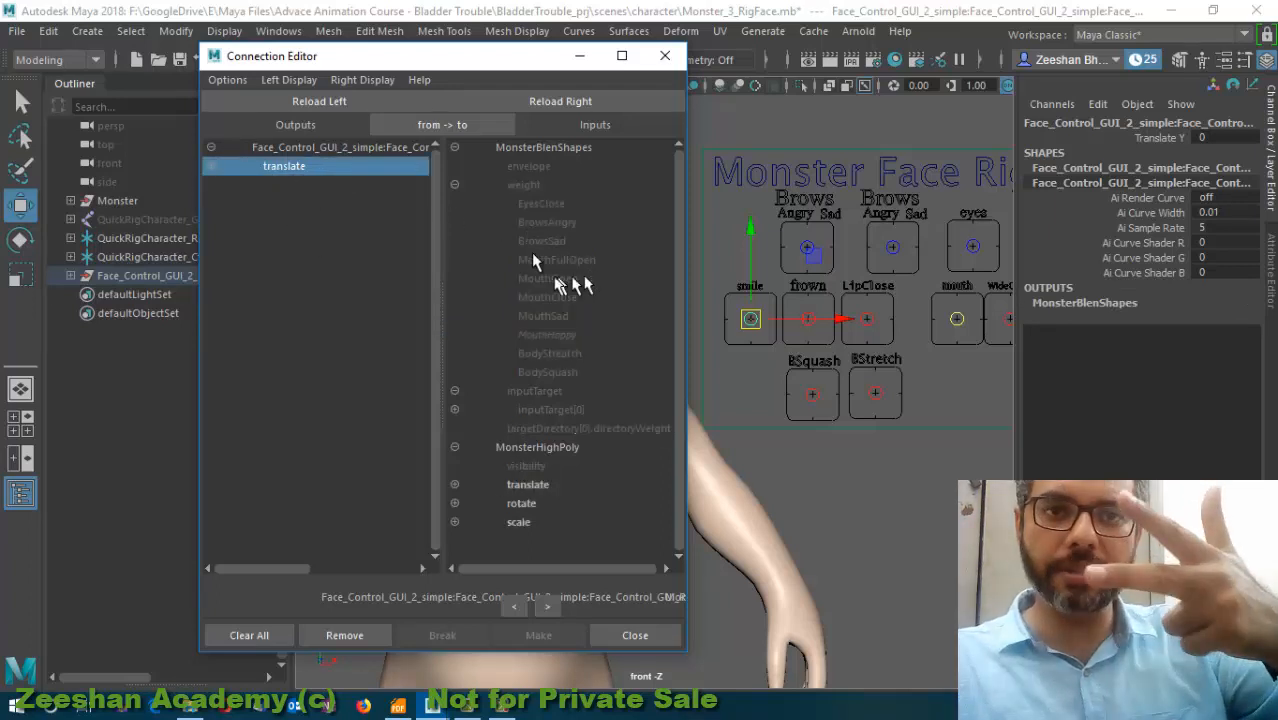
pyautogui.click(211, 166)
pyautogui.click(290, 190)
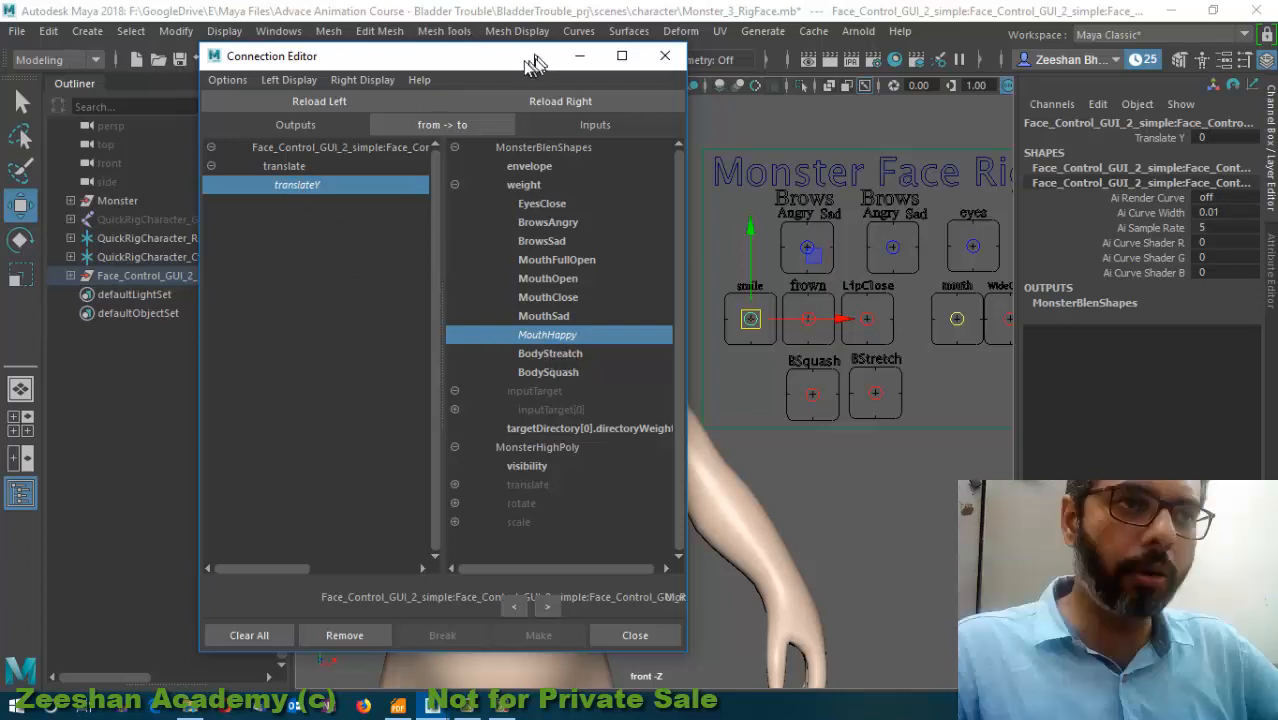
# - Move the Connection Editor off the character, test the smile control on the face and bring the editor back into view
pyautogui.moveTo(512, 55); pyautogui.dragTo(201, 56)
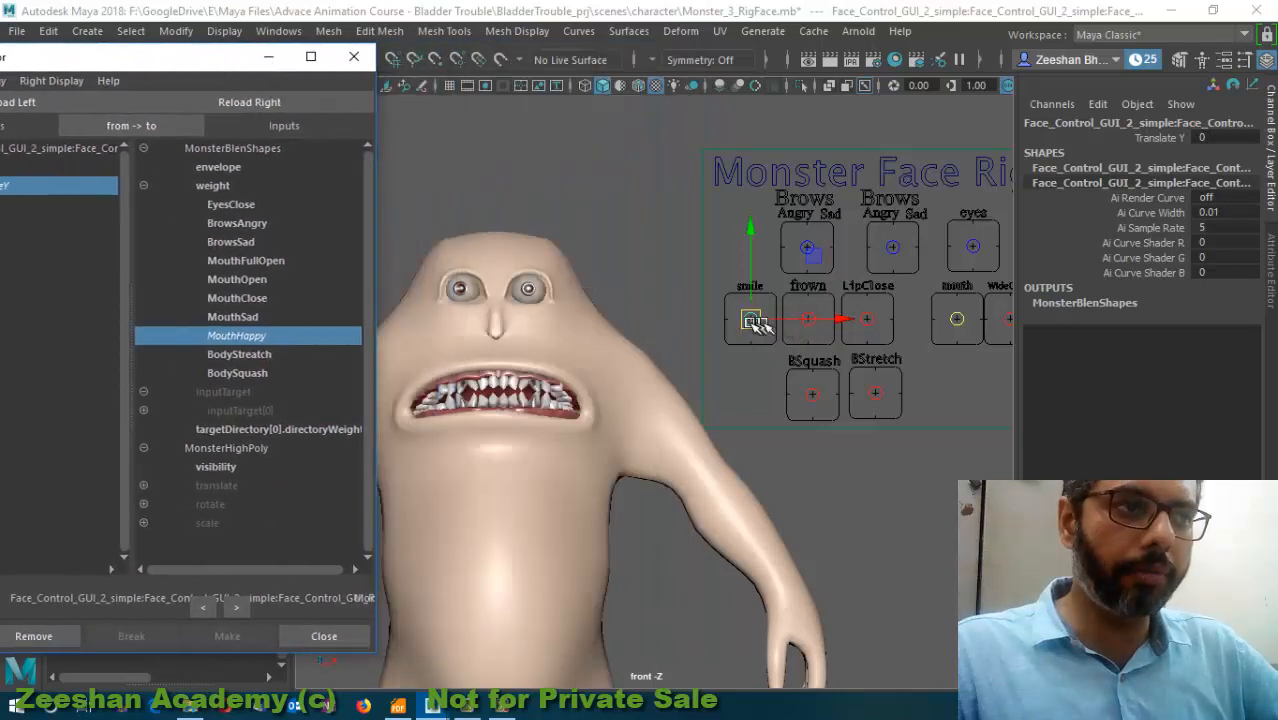
pyautogui.moveTo(755, 322)
pyautogui.mouseDown()
pyautogui.moveTo(755, 300)
pyautogui.moveTo(758, 348)
pyautogui.moveTo(776, 288)
pyautogui.moveTo(776, 325)
pyautogui.moveTo(776, 280)
pyautogui.moveTo(789, 329)
pyautogui.moveTo(758, 316)
pyautogui.mouseUp()
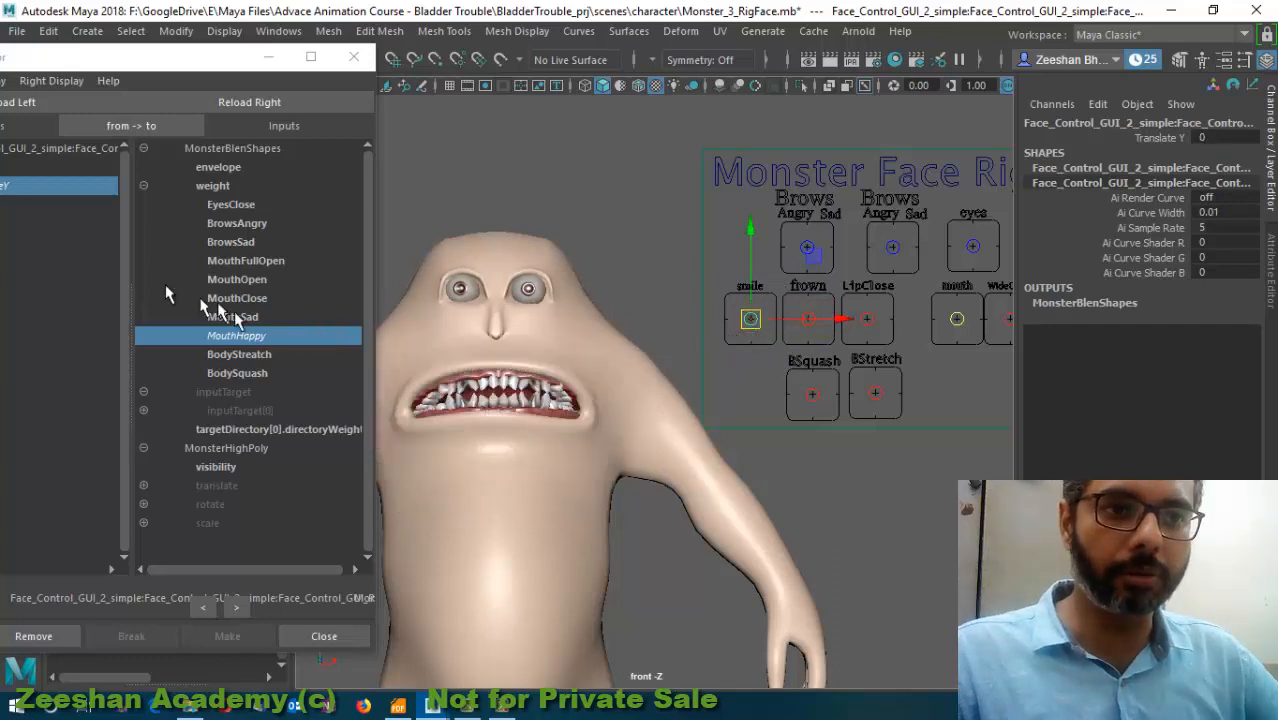
pyautogui.moveTo(100, 62); pyautogui.dragTo(226, 54)
# - Load the frown control as the source and connect its translateY to the MouthSad weight of MonsterBlenShapes
pyautogui.click(808, 319)
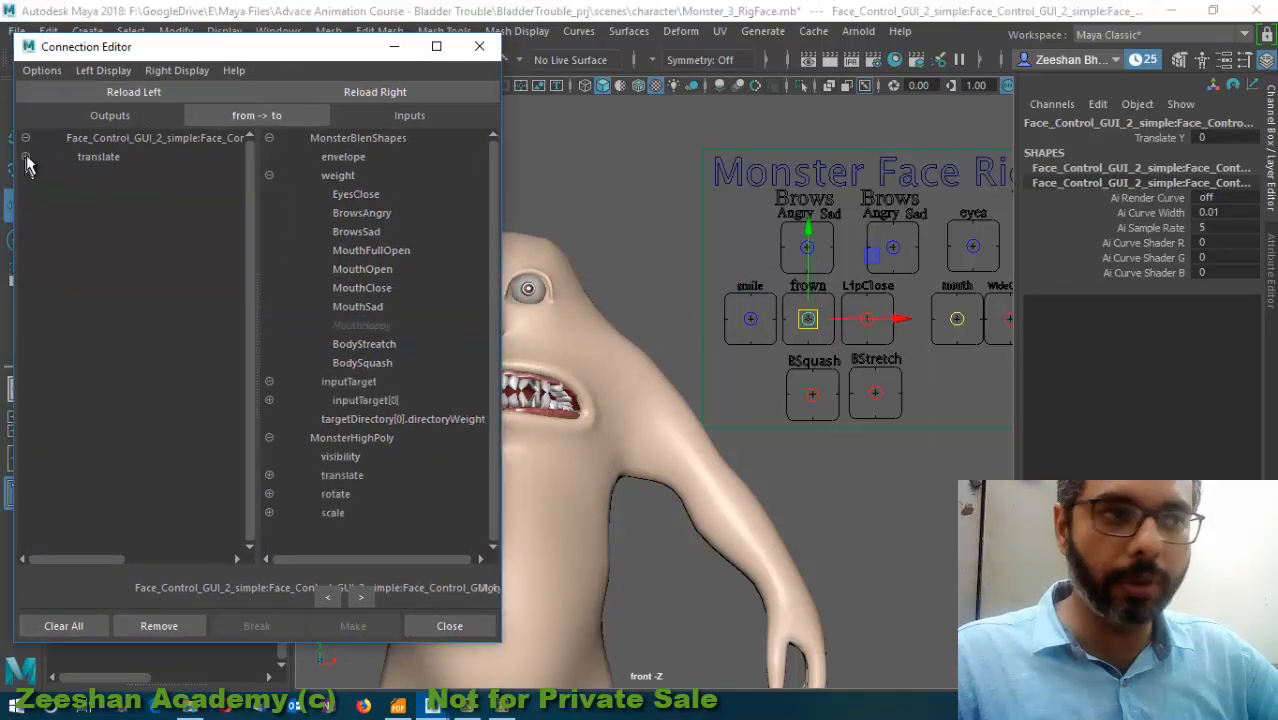
pyautogui.click(115, 177)
pyautogui.click(355, 306)
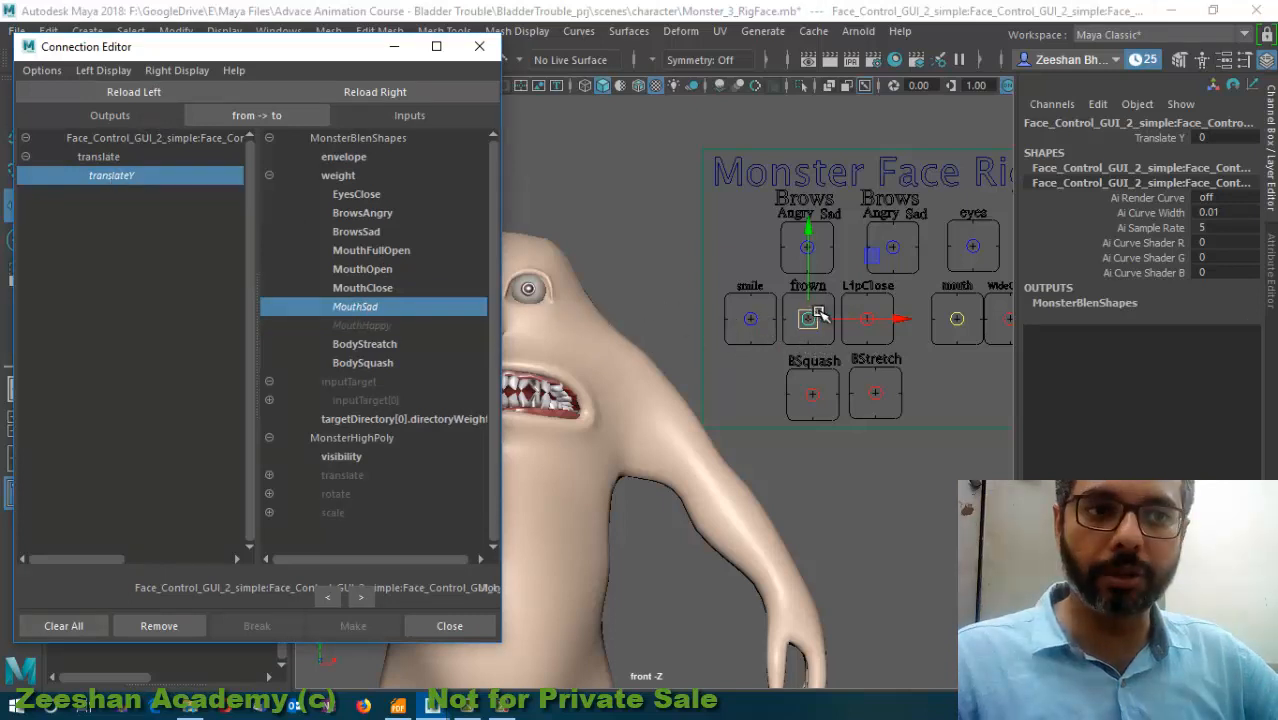
# - Test the frown control by lowering it to a Translate Y of about -0.4, with the Connection Editor minimized
pyautogui.moveTo(808, 312); pyautogui.dragTo(752, 334)
pyautogui.click(394, 47)
pyautogui.click(750, 320)
pyautogui.hotkey('ctrl', 'z')
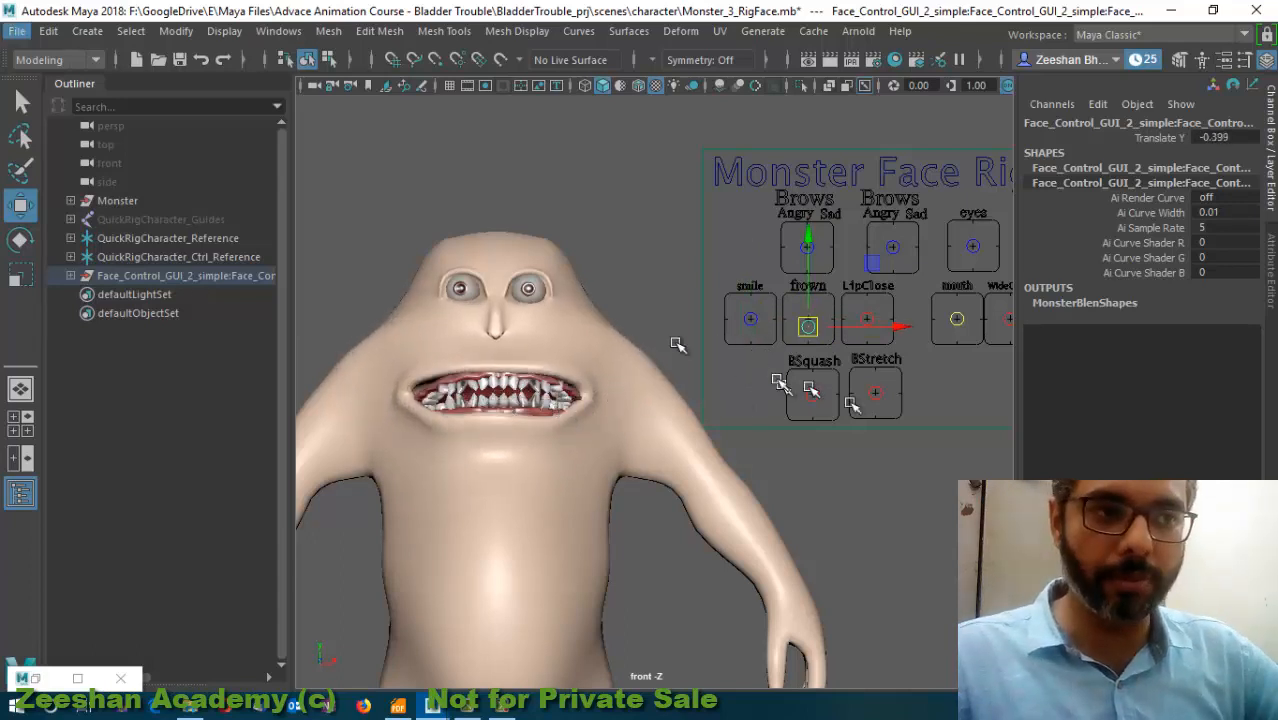
pyautogui.keyDown('alt'); pyautogui.moveTo(820, 360); pyautogui.dragTo(760, 358, button='middle'); pyautogui.keyUp('alt')
pyautogui.scroll(1, 760, 358)
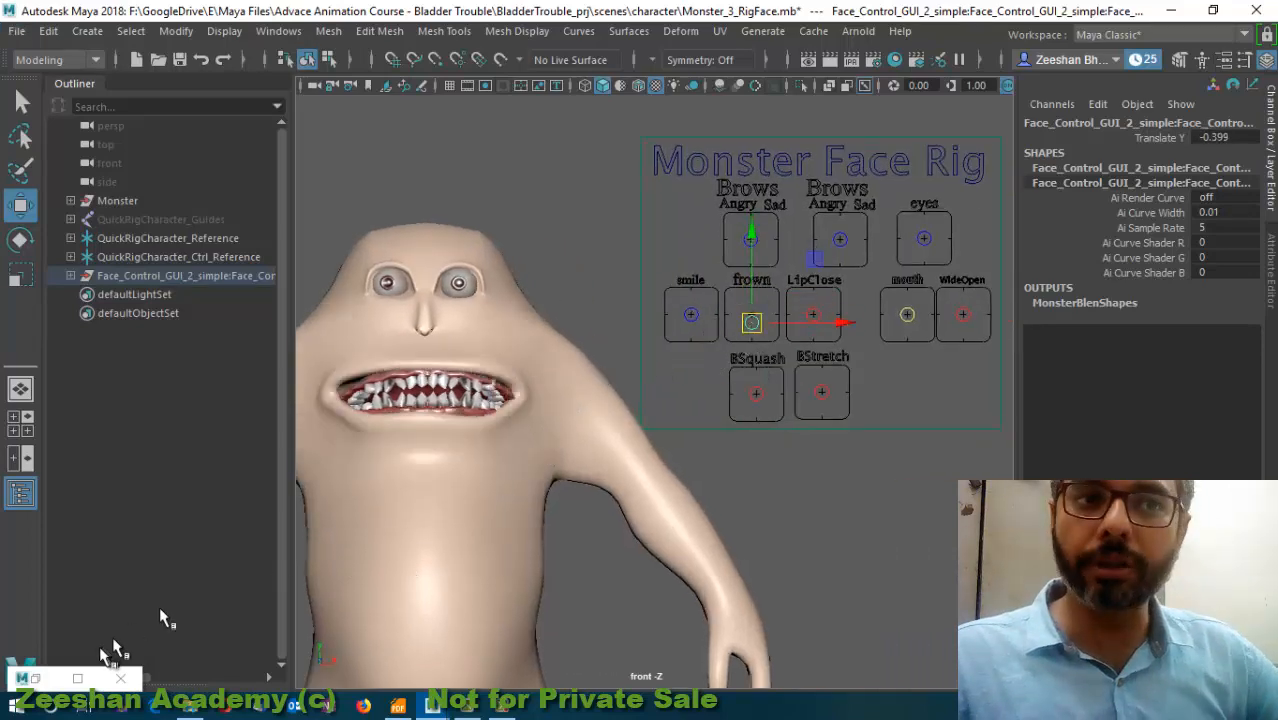
# - Restore the Connection Editor, load the LipClose control as the source and connect its translateY to the MouthClose weight
pyautogui.click(38, 677)
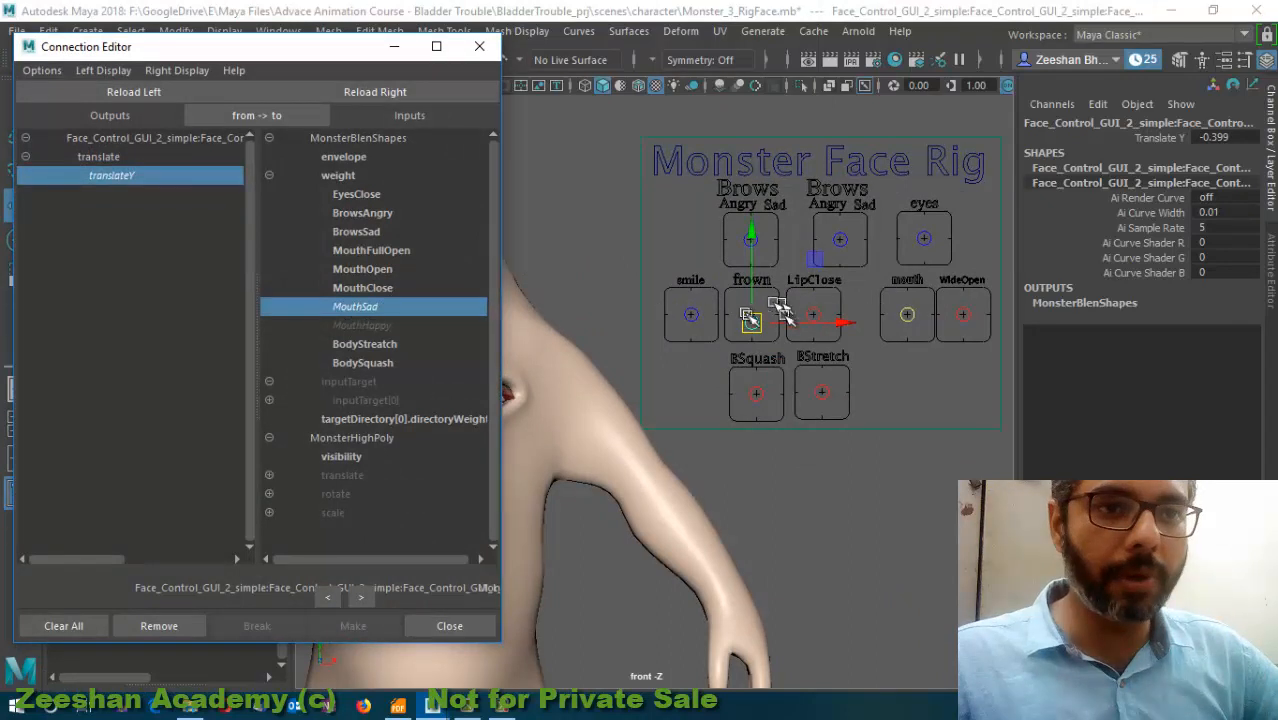
pyautogui.click(813, 314)
pyautogui.click(112, 92)
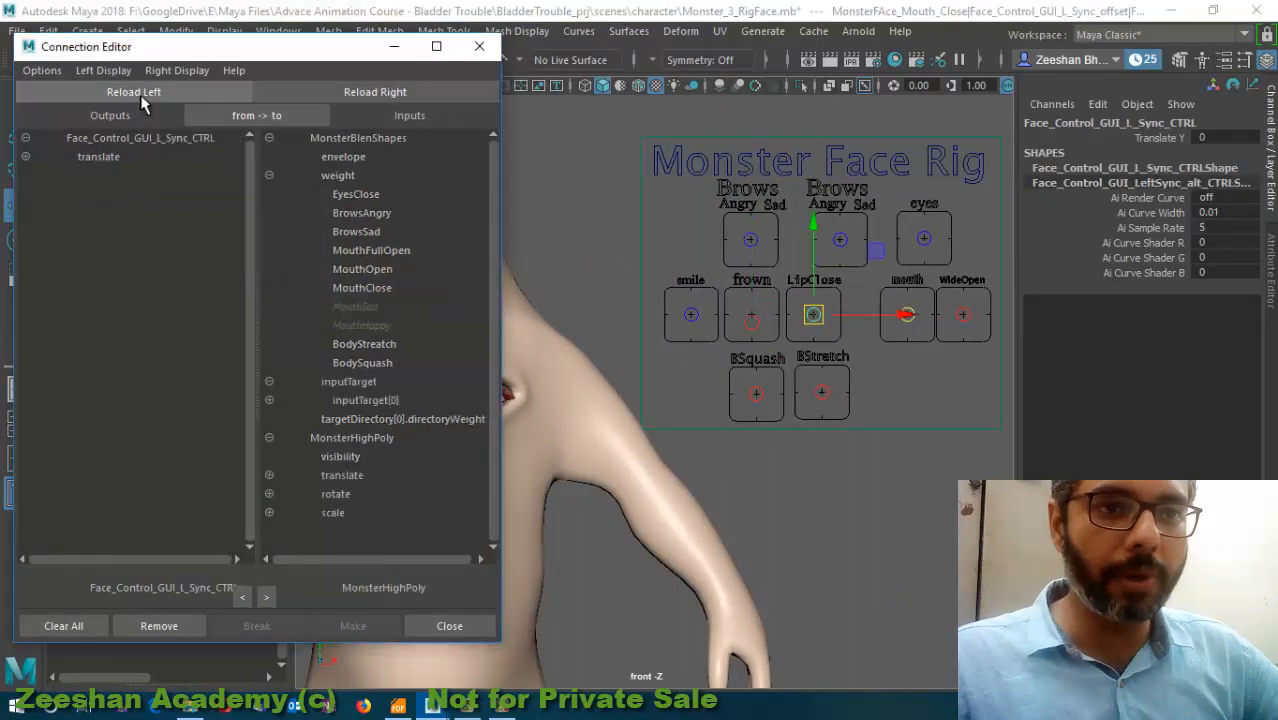
pyautogui.click(101, 175)
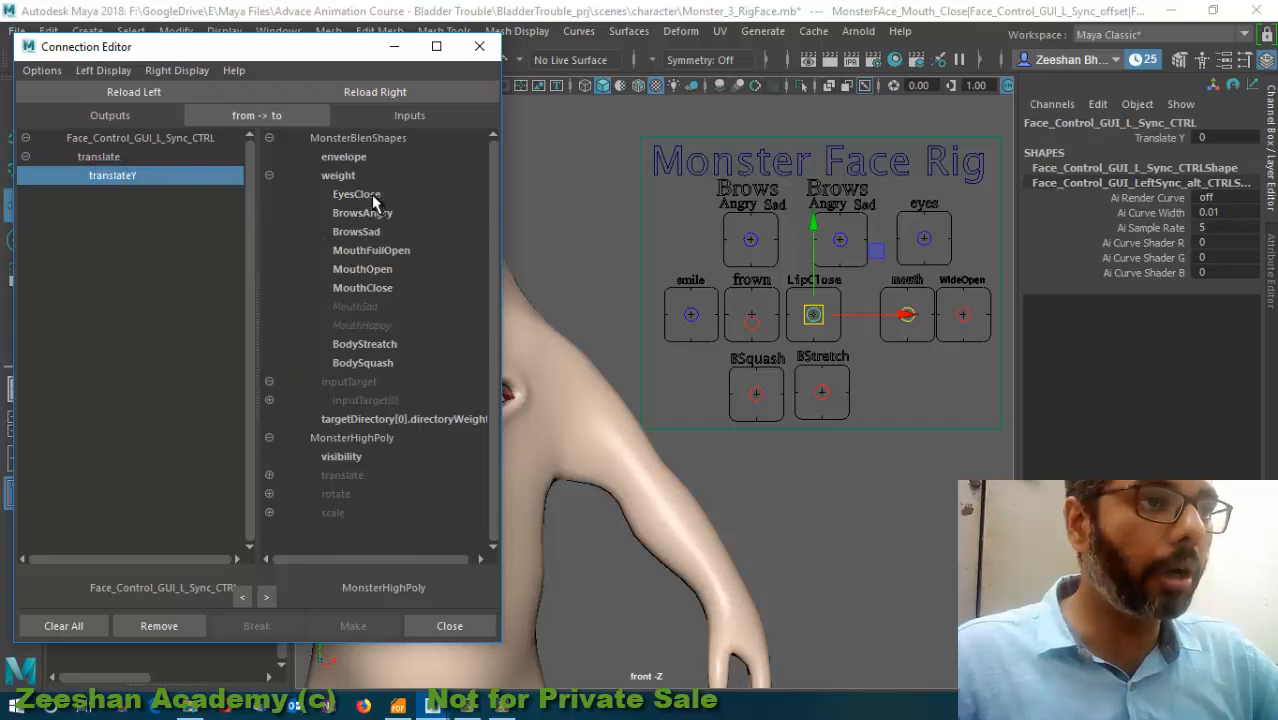
pyautogui.click(372, 288)
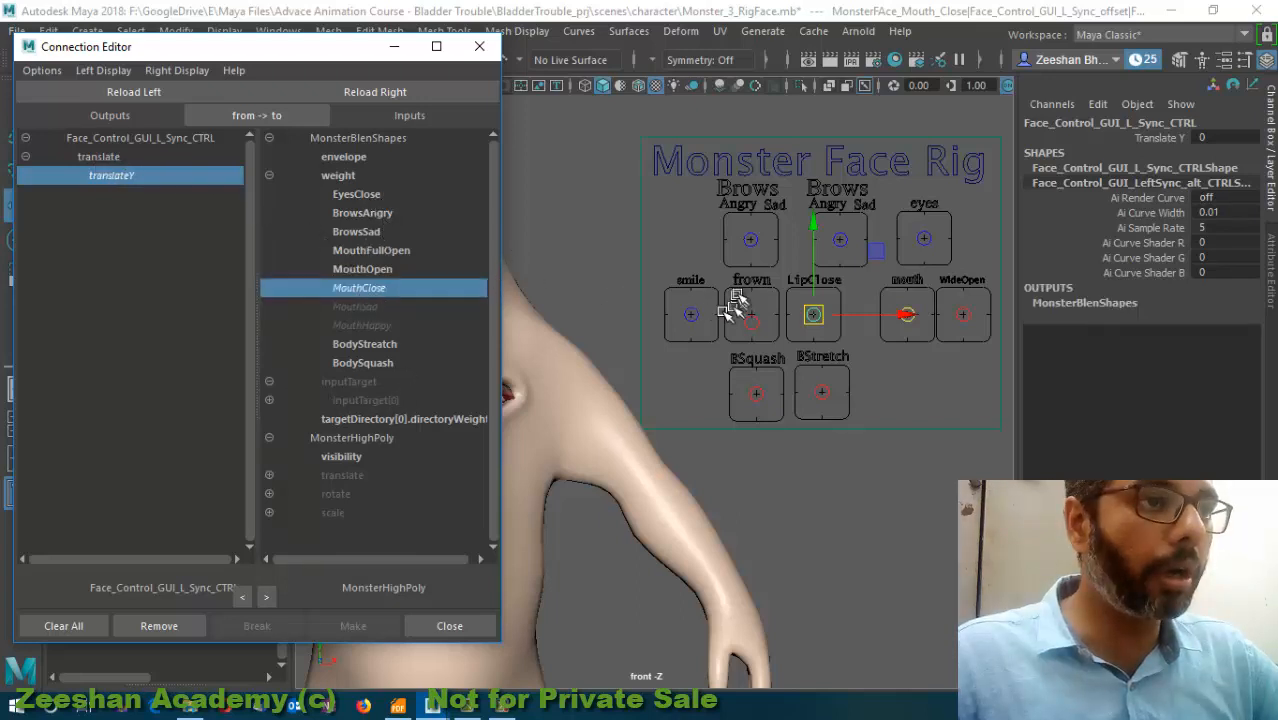
# - Test the LipClose control by moving it to a Translate Y of about -0.1 with the monster's face in view
pyautogui.keyDown('alt'); pyautogui.moveTo(693, 342); pyautogui.dragTo(1010, 332, button='middle'); pyautogui.keyUp('alt')
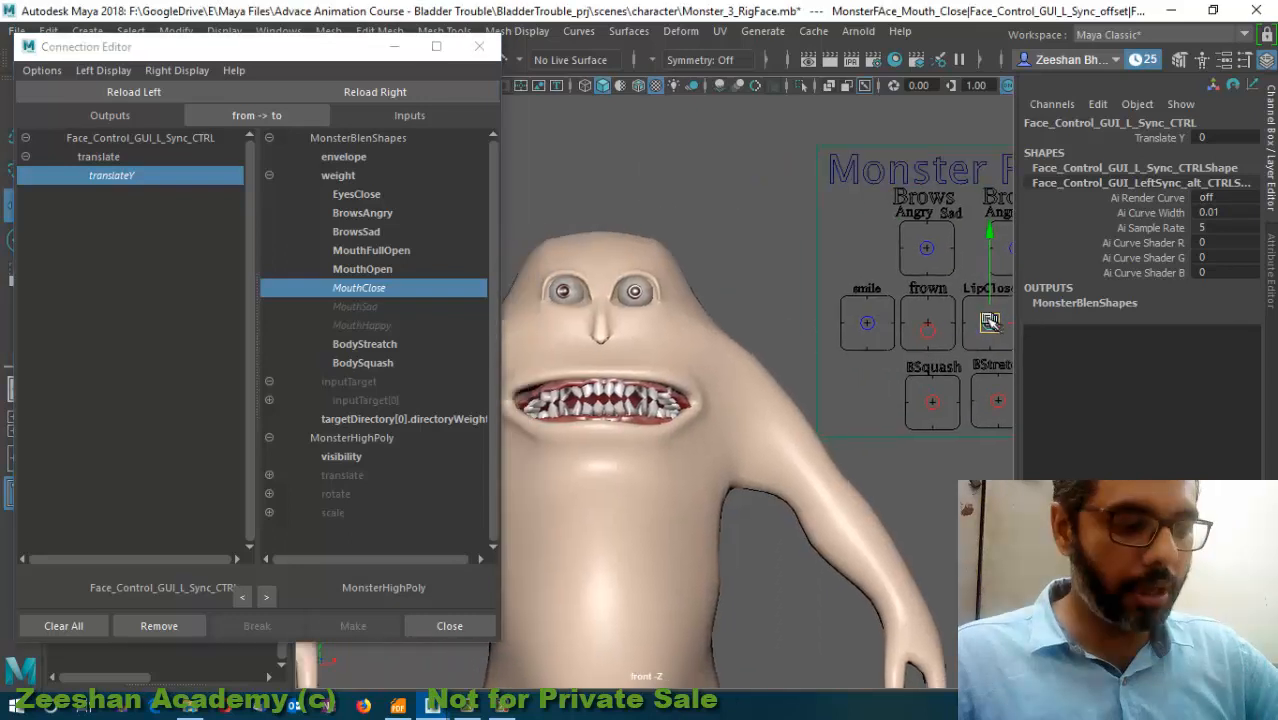
pyautogui.moveTo(989, 320)
pyautogui.mouseDown()
pyautogui.moveTo(990, 293)
pyautogui.moveTo(998, 333)
pyautogui.moveTo(990, 295)
pyautogui.moveTo(1002, 317)
pyautogui.mouseUp()
pyautogui.keyDown('alt'); pyautogui.moveTo(968, 347); pyautogui.dragTo(720, 366, button='middle'); pyautogui.keyUp('alt')
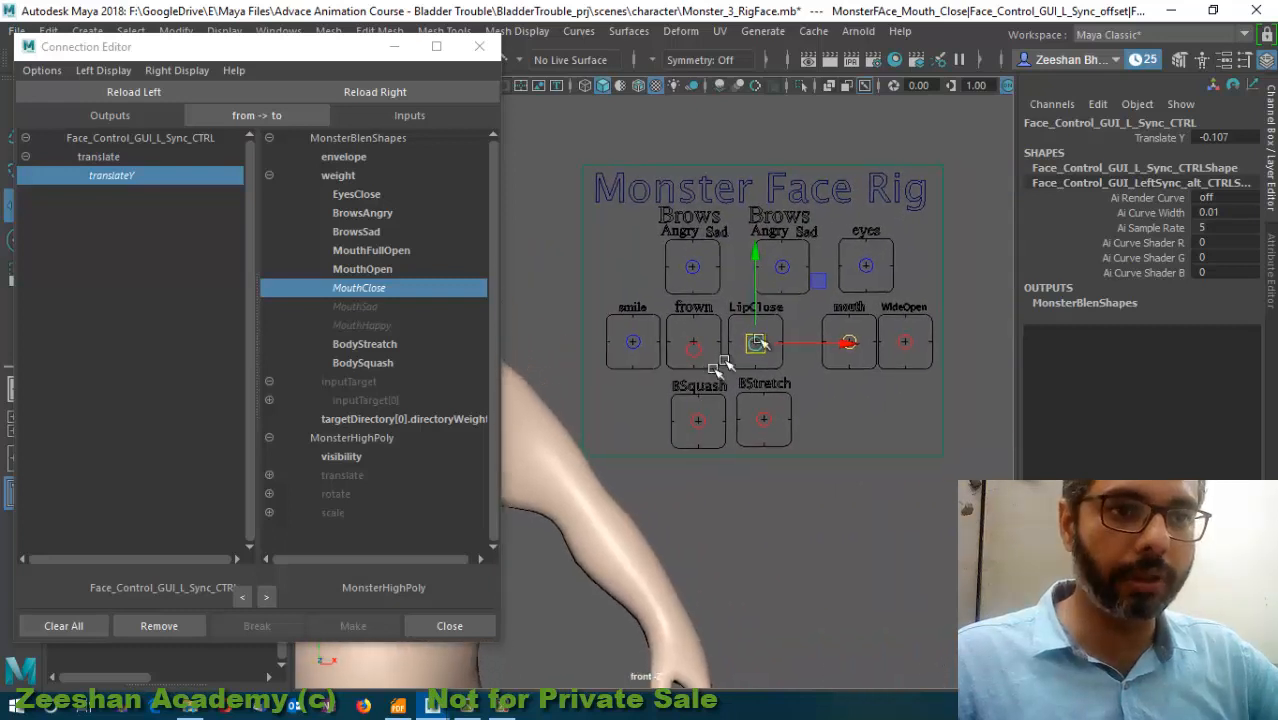
# - Load the mouth control as the source and connect its translateY to the MouthOpen weight of MonsterBlenShapes
pyautogui.click(838, 333)
pyautogui.click(89, 90)
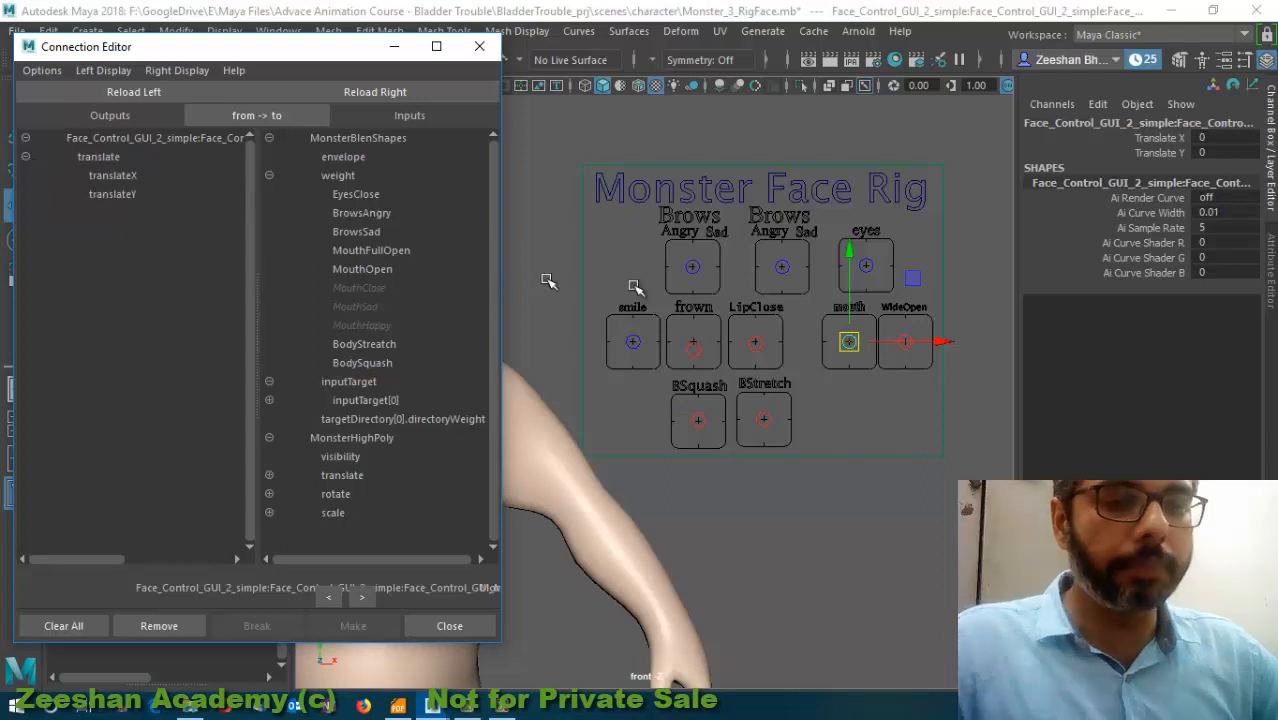
pyautogui.keyDown('alt'); pyautogui.moveTo(697, 330); pyautogui.dragTo(742, 294, button='middle'); pyautogui.keyUp('alt')
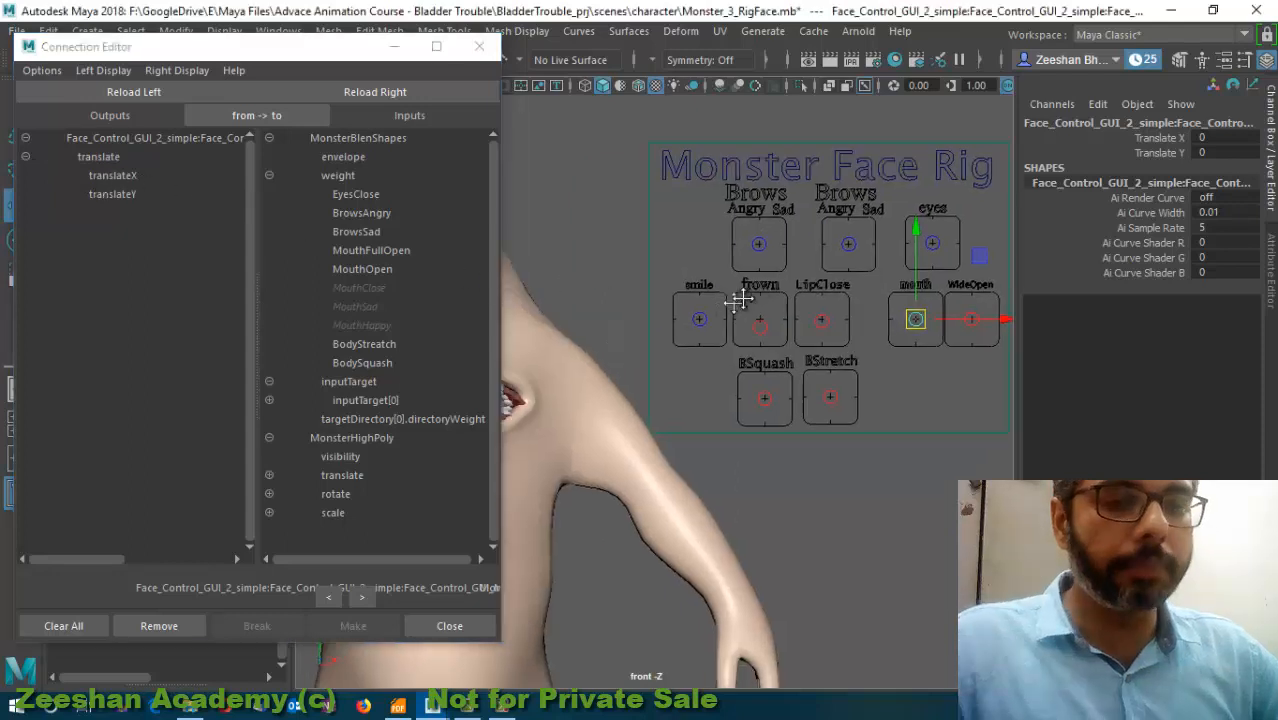
pyautogui.click(140, 194)
pyautogui.keyDown('alt'); pyautogui.moveTo(872, 344); pyautogui.dragTo(992, 337, button='middle'); pyautogui.keyUp('alt')
pyautogui.click(363, 272)
# - Frame the face and rig panel together and test the mouth control, leaving it at about 0.127 in X and 0.186 in Y
pyautogui.keyDown('alt'); pyautogui.moveTo(711, 379); pyautogui.dragTo(747, 362, button='middle'); pyautogui.keyUp('alt')
pyautogui.keyDown('alt'); pyautogui.moveTo(722, 351); pyautogui.dragTo(688, 359, button='right'); pyautogui.keyUp('alt')
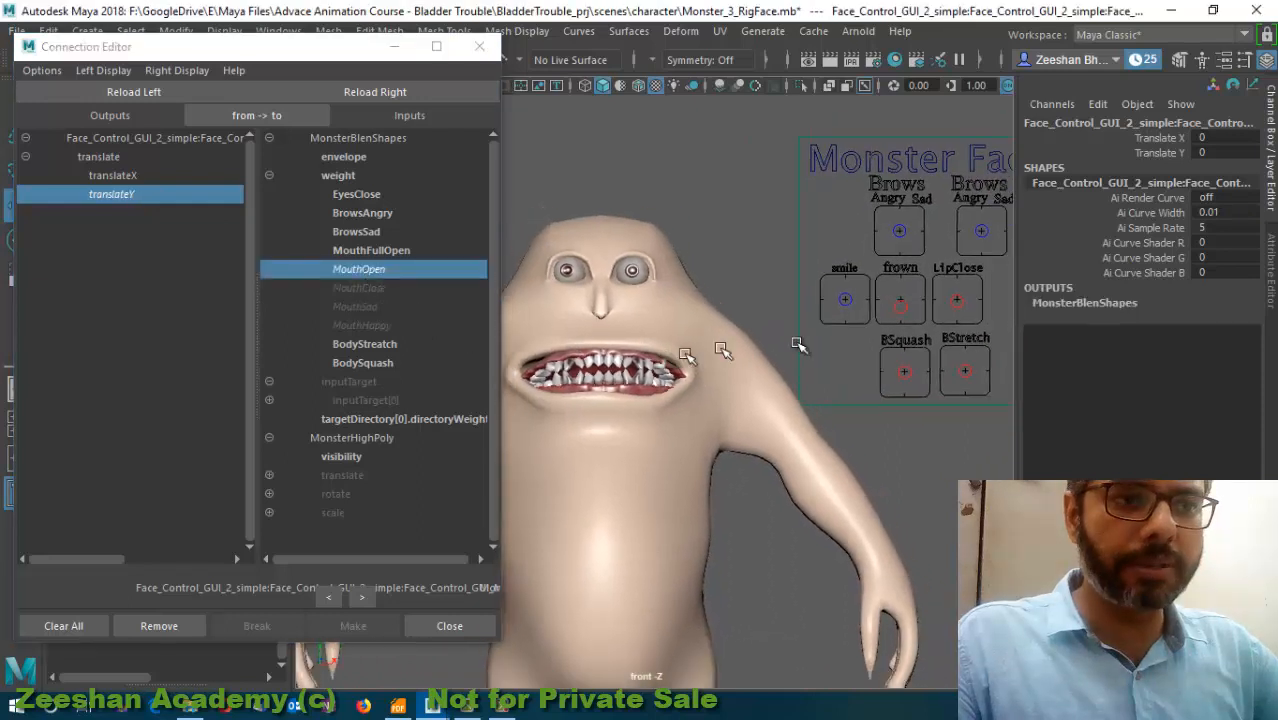
pyautogui.keyDown('alt'); pyautogui.moveTo(899, 345); pyautogui.dragTo(876, 308, button='middle'); pyautogui.keyUp('alt')
pyautogui.keyDown('alt'); pyautogui.moveTo(878, 306); pyautogui.dragTo(820, 346, button='right'); pyautogui.keyUp('alt')
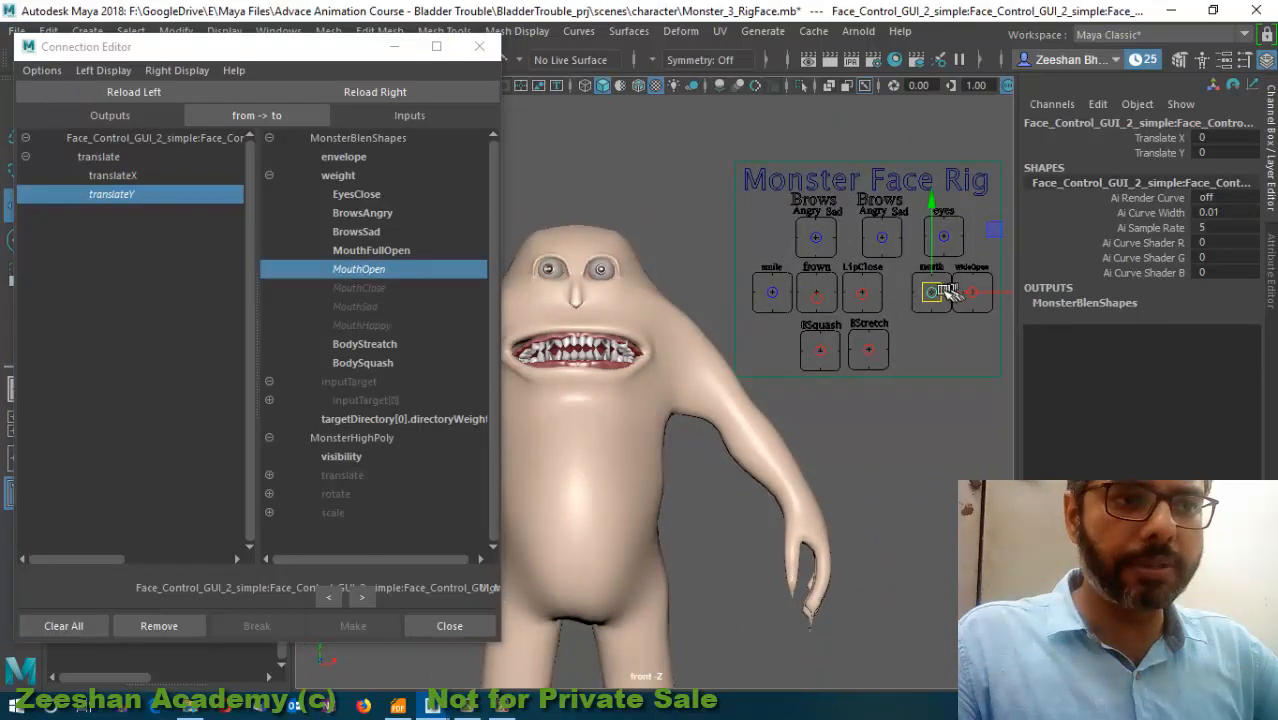
pyautogui.moveTo(933, 291)
pyautogui.mouseDown()
pyautogui.moveTo(938, 256)
pyautogui.moveTo(937, 268)
pyautogui.mouseUp()
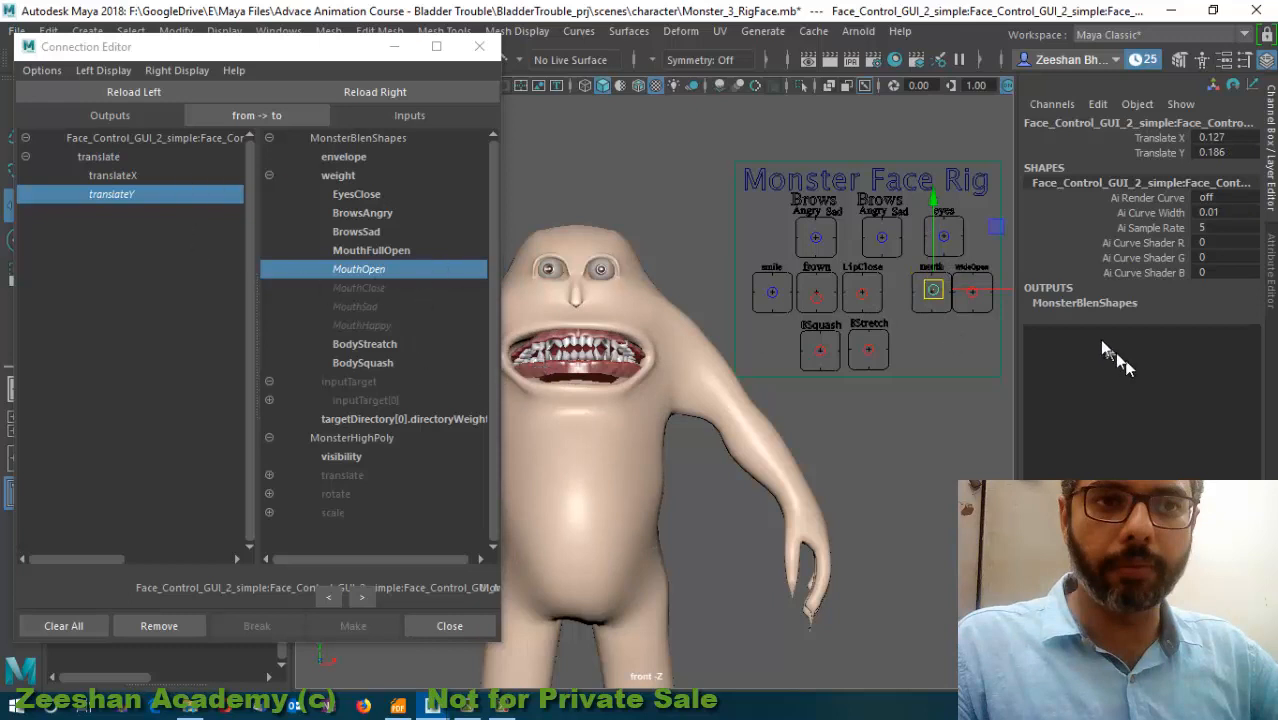
# - Connect the WideOpen control's translateY to the MouthFullOpen weight and test it by raising the control
pyautogui.click(972, 292)
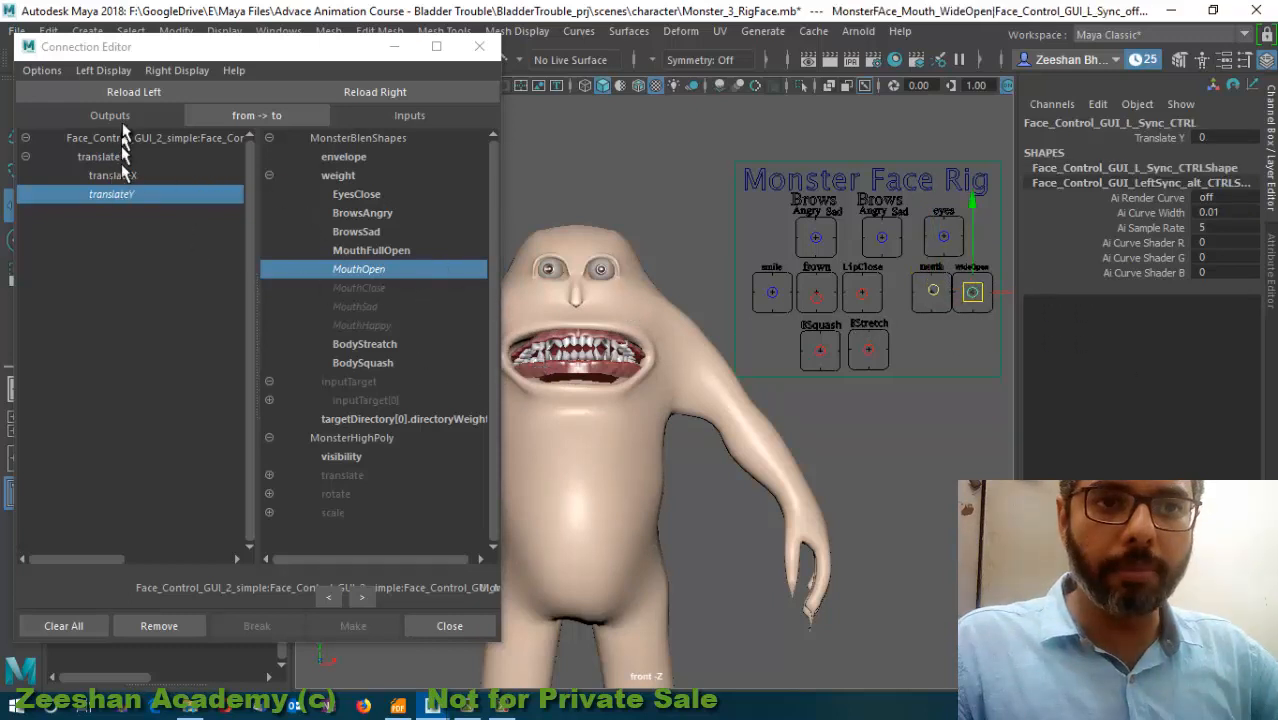
pyautogui.click(134, 93)
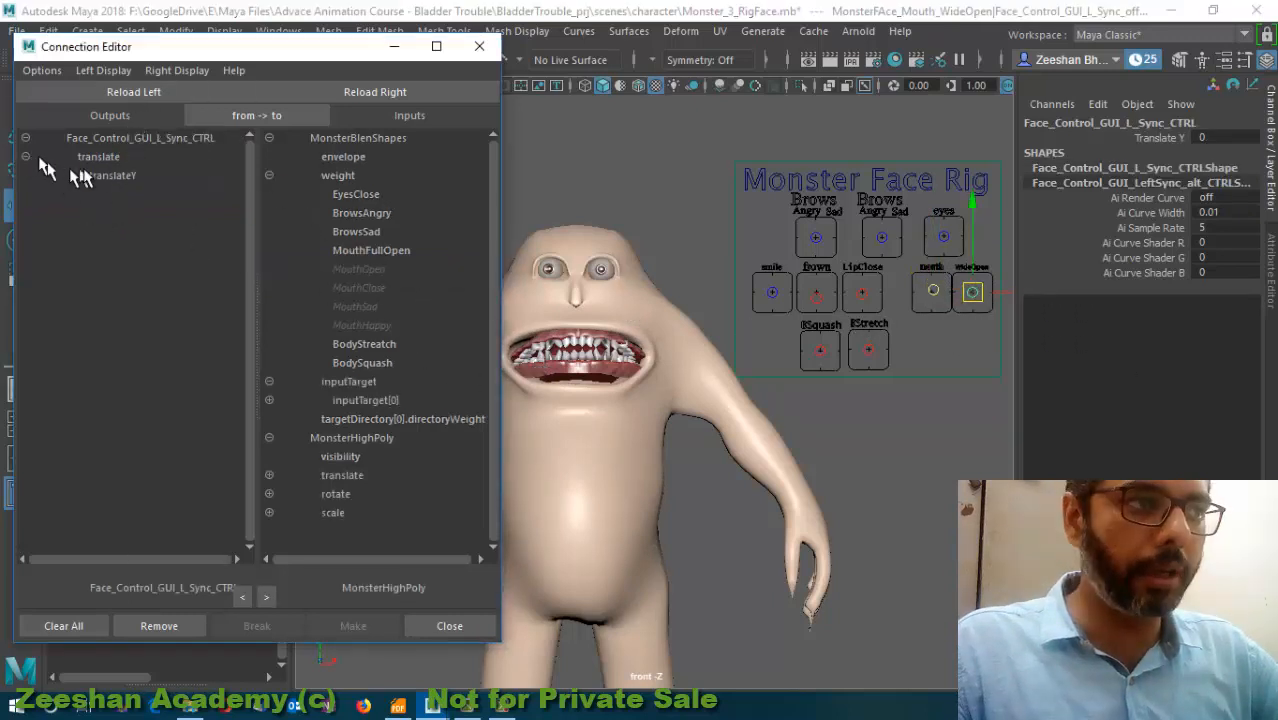
pyautogui.click(104, 176)
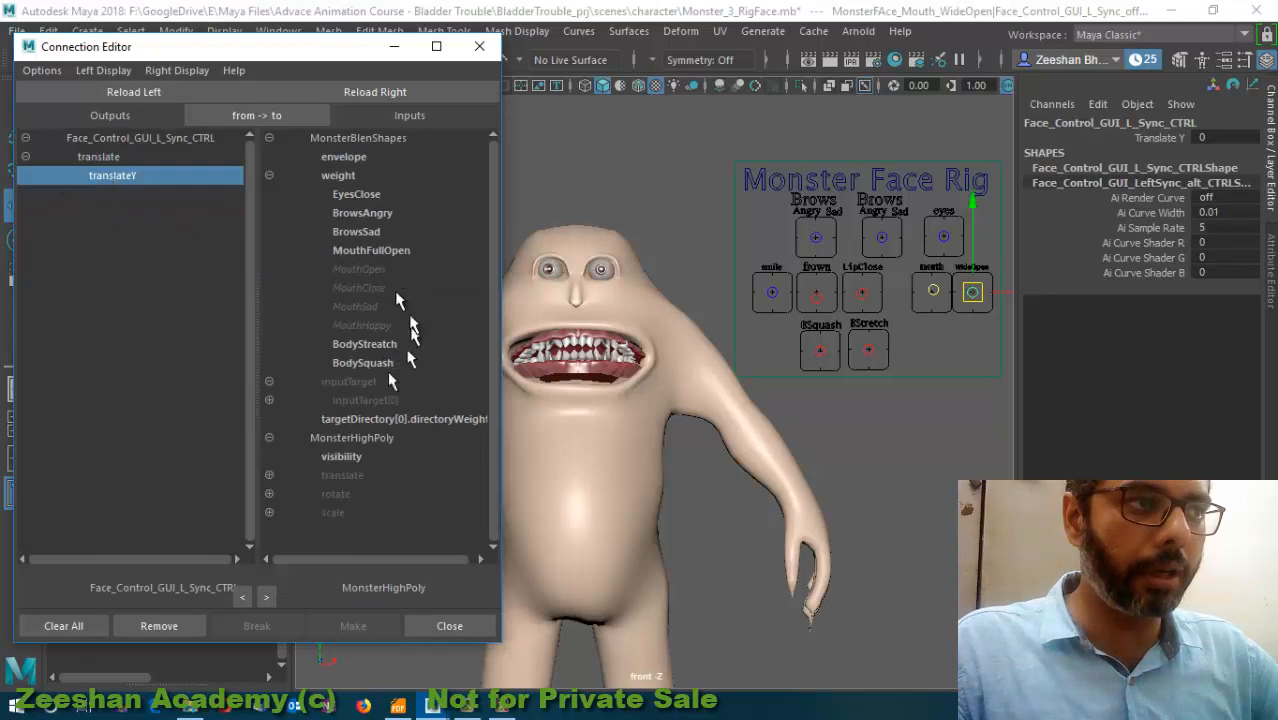
pyautogui.click(378, 252)
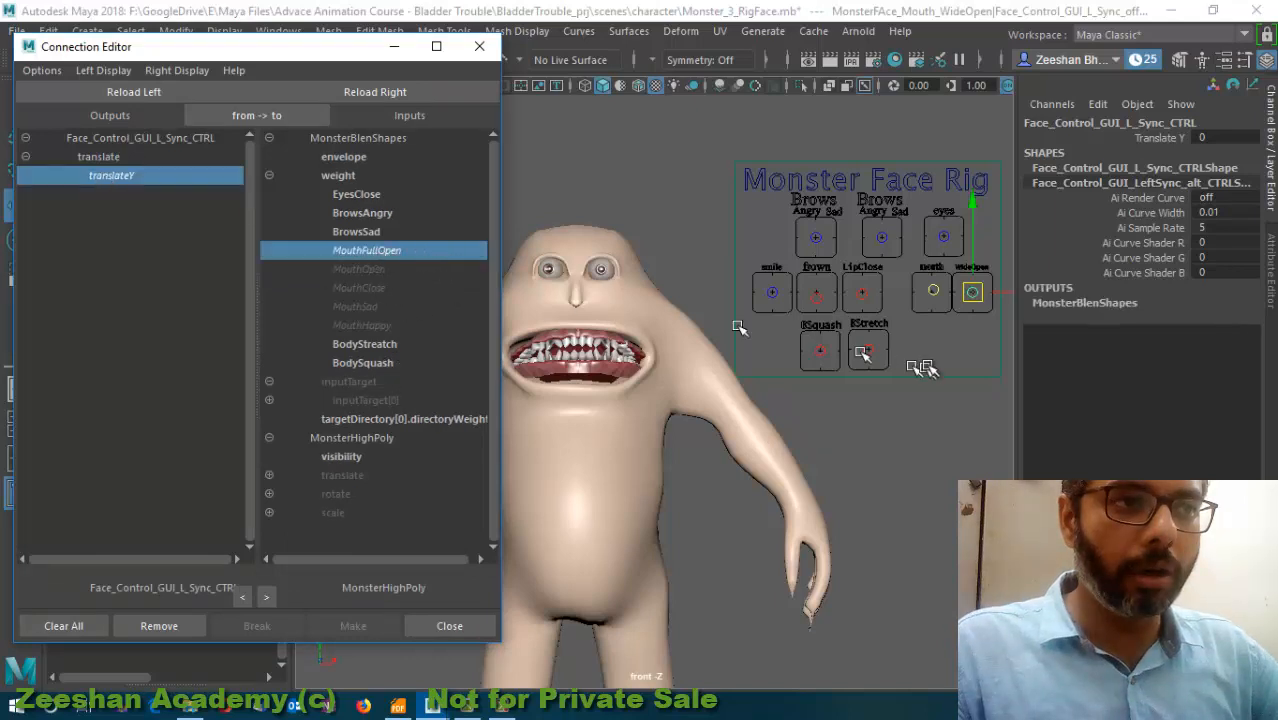
pyautogui.moveTo(973, 290)
pyautogui.mouseDown()
pyautogui.moveTo(988, 262)
pyautogui.moveTo(986, 274)
pyautogui.mouseUp()
# - Select the mouth control, highlight its Translate X channel and load the control as the Connection Editor source
pyautogui.click(933, 290)
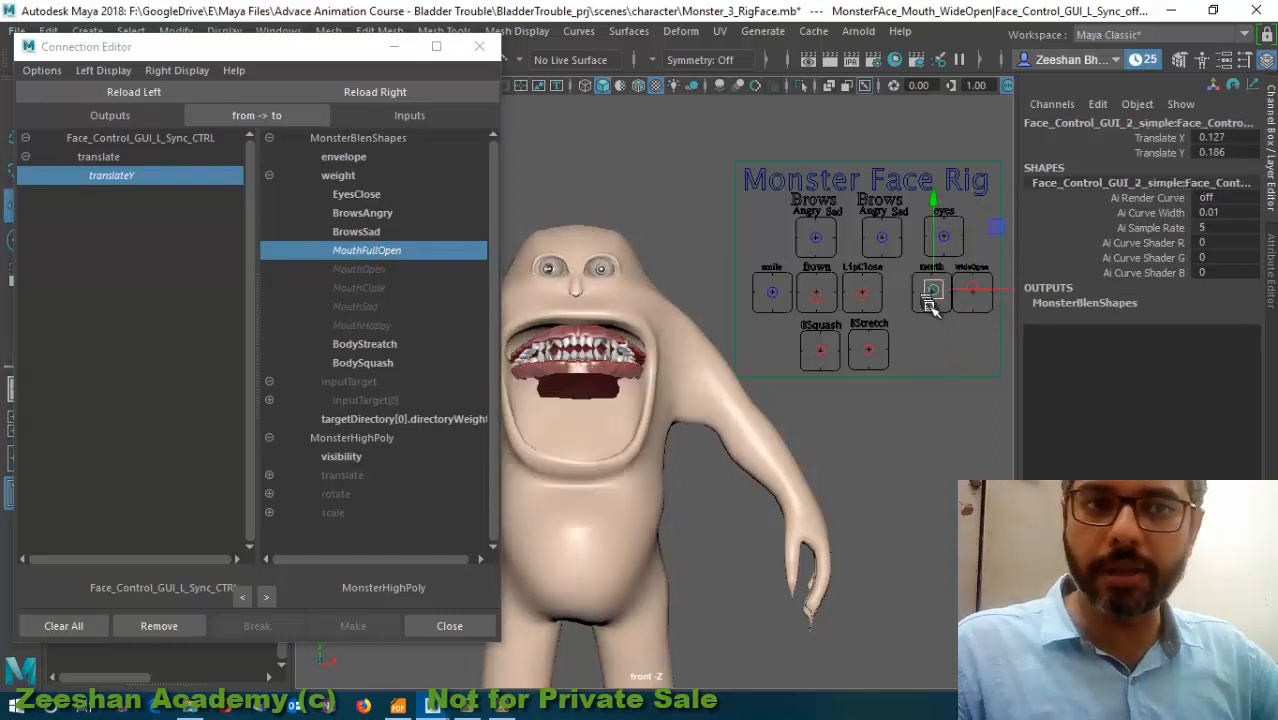
pyautogui.click(1165, 139)
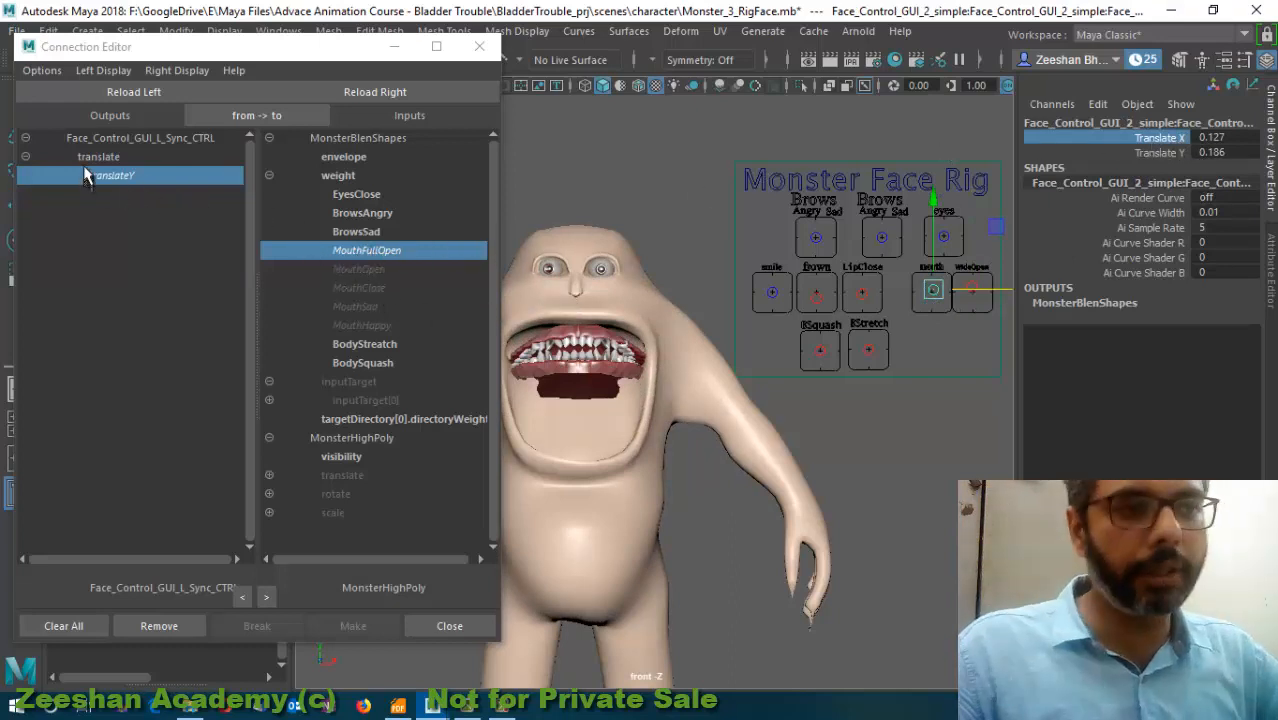
pyautogui.click(114, 92)
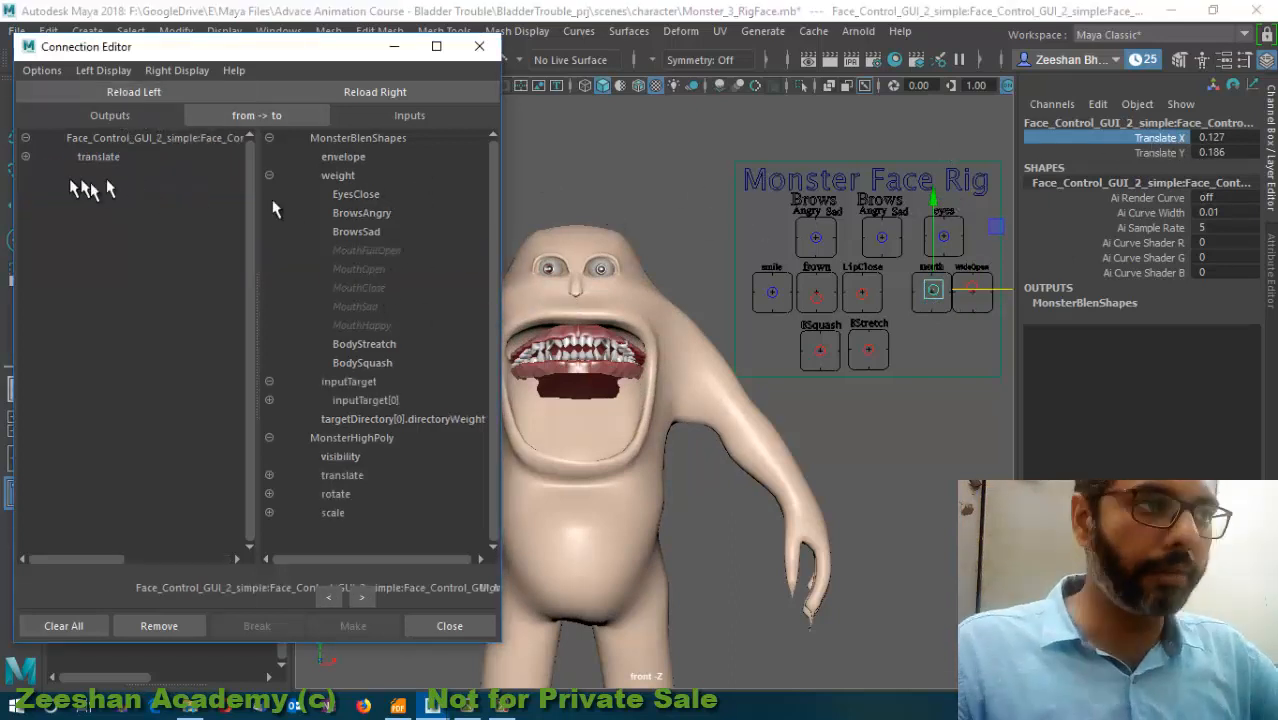
# - Reset the mouth control's Translate X and Translate Y to 0 and test lowering it to about -0.25 in Y
pyautogui.click(1215, 138)
pyautogui.write('0')
pyautogui.press('Return')
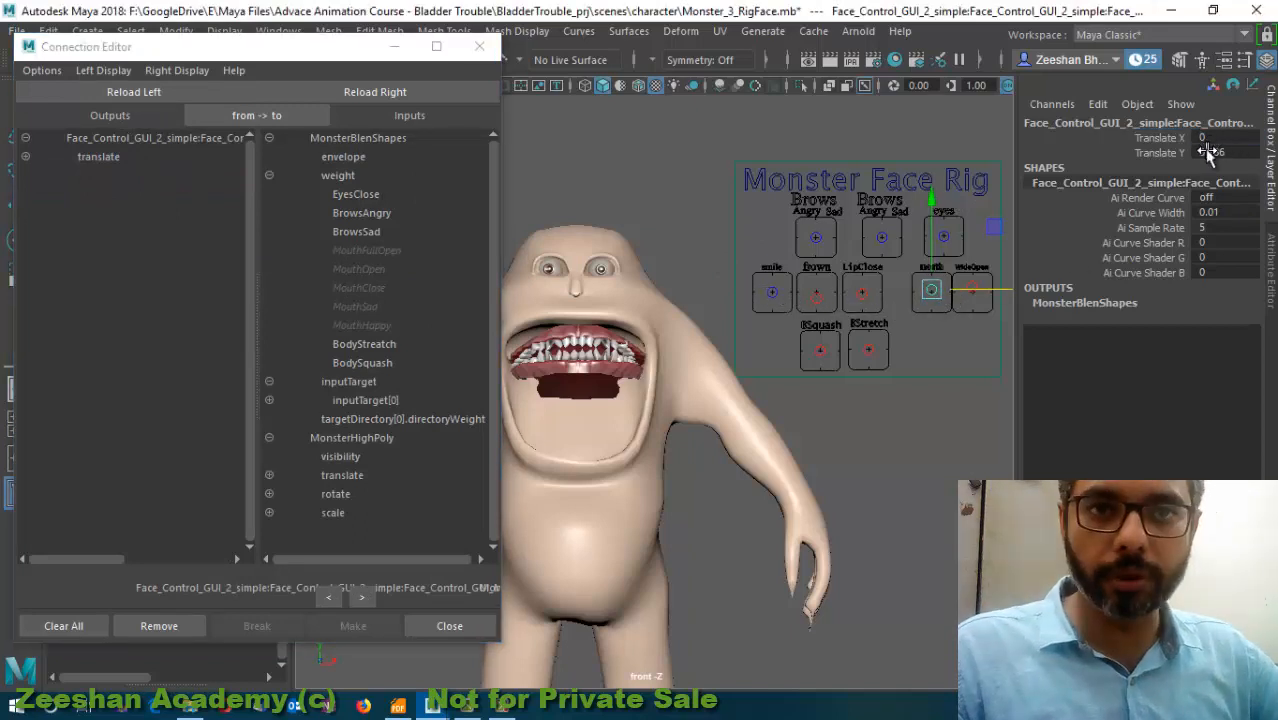
pyautogui.write('0')
pyautogui.press('Return')
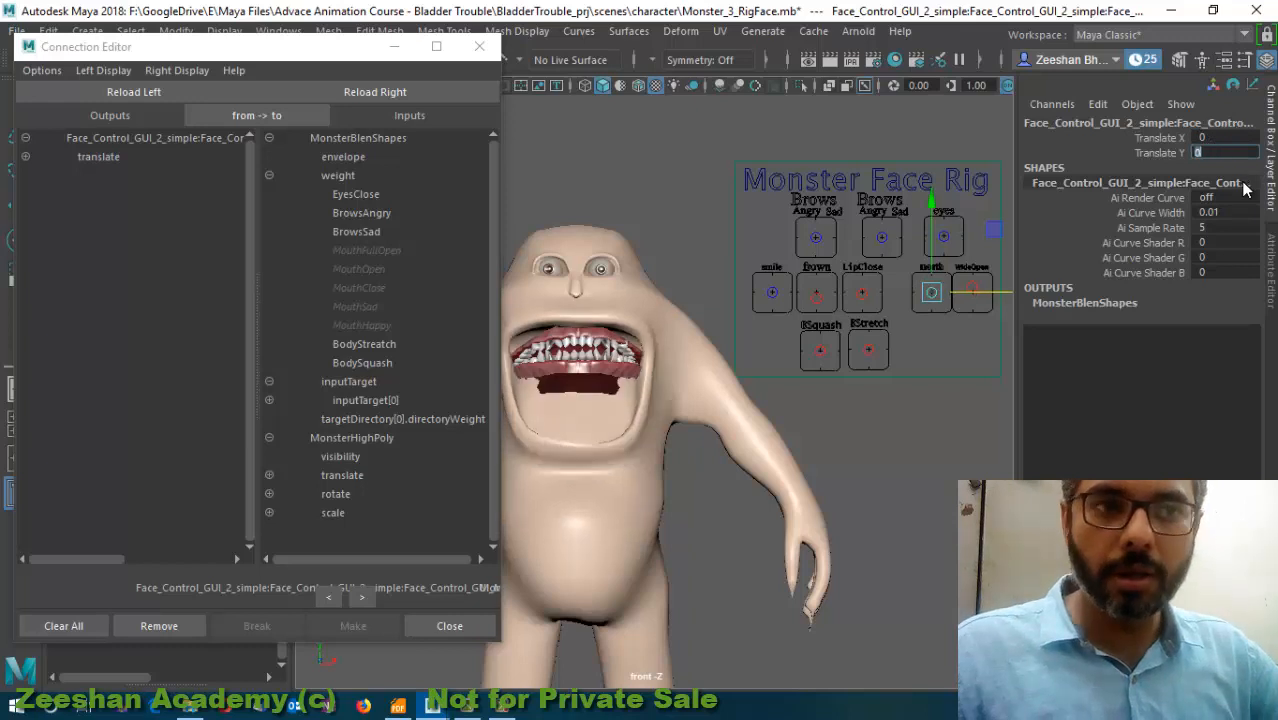
pyautogui.moveTo(927, 205); pyautogui.dragTo(945, 218)
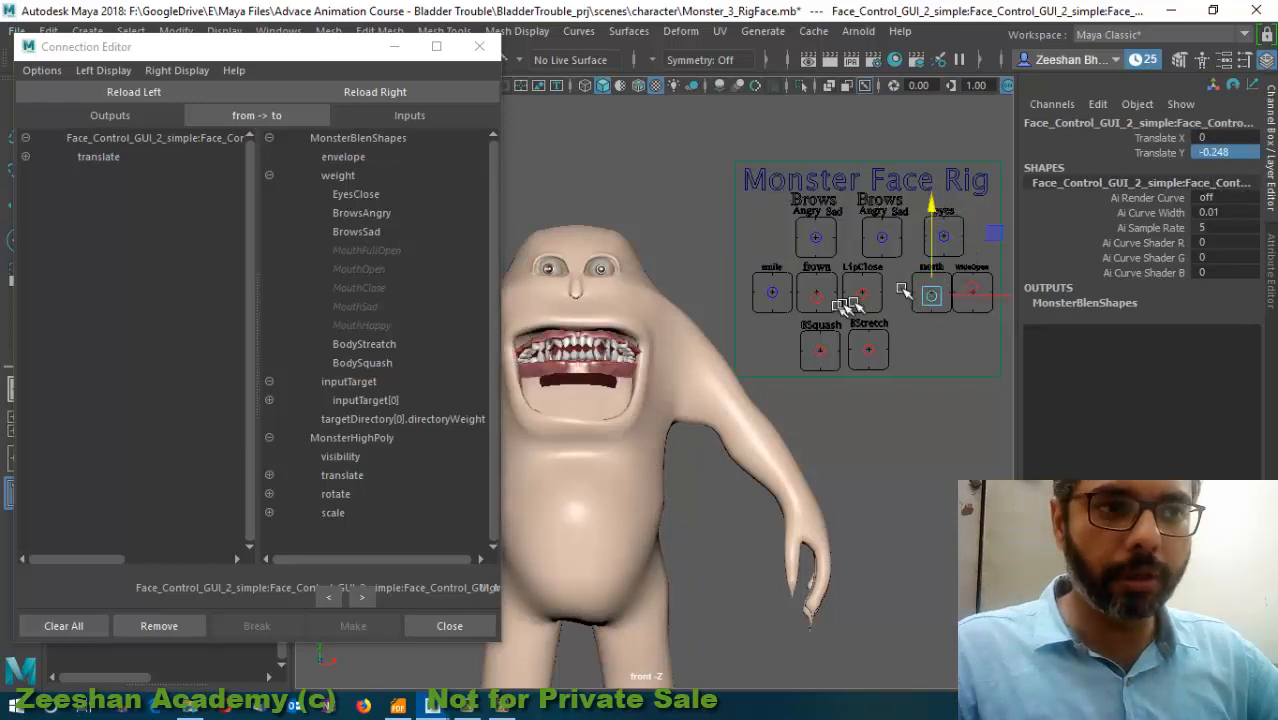
# - Reset Translate Y to 0 on the smile, frown and LipClose controls together, and on the WideOpen control
pyautogui.moveTo(862, 300); pyautogui.dragTo(864, 302)
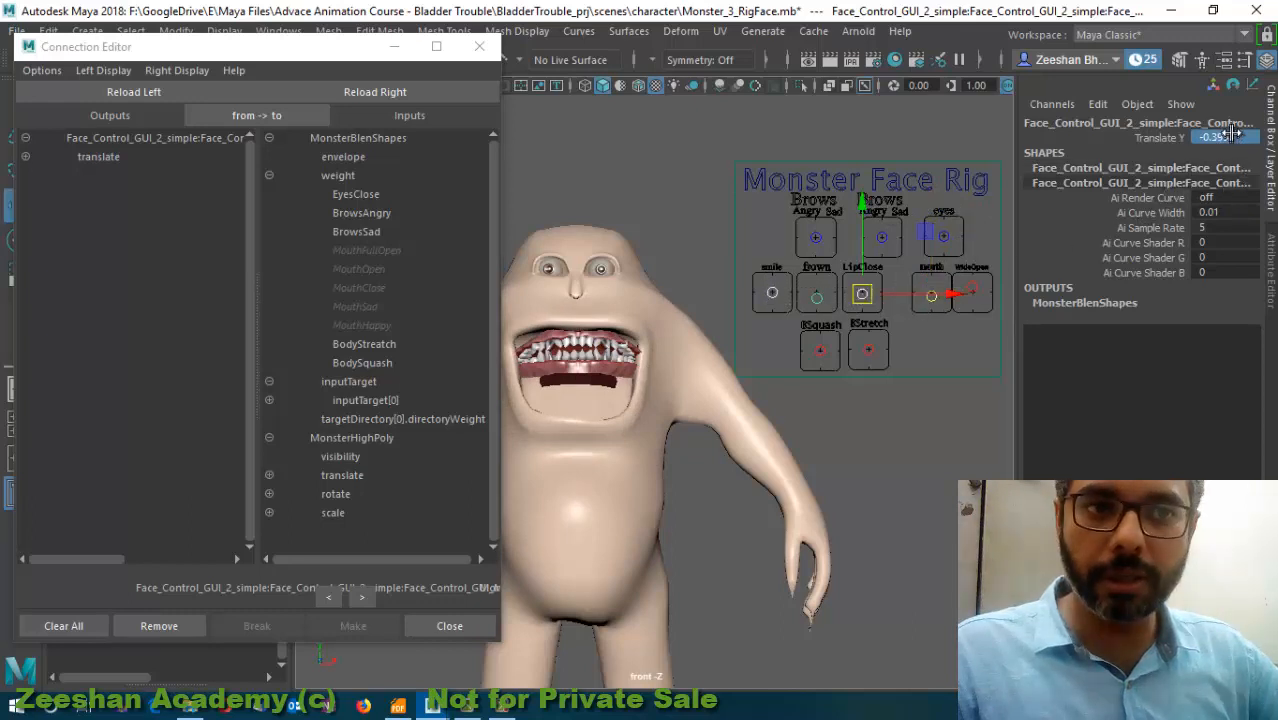
pyautogui.write('0')
pyautogui.press('Return')
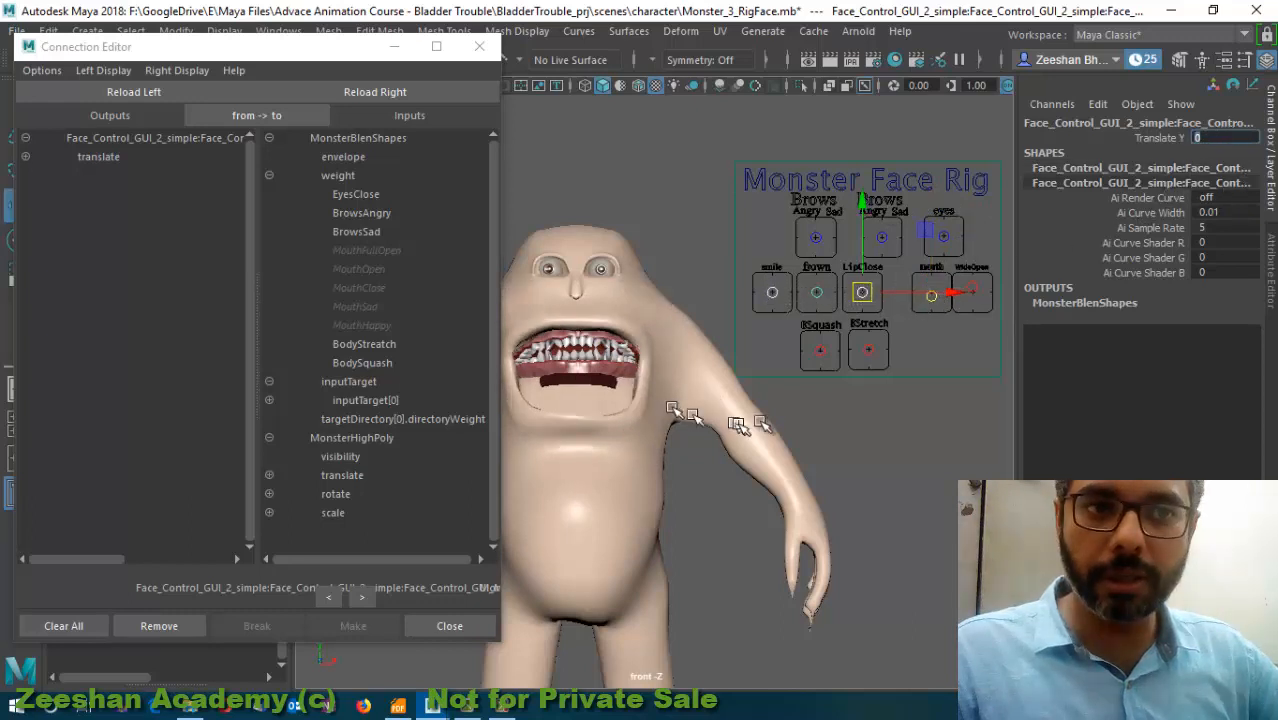
pyautogui.click(972, 290)
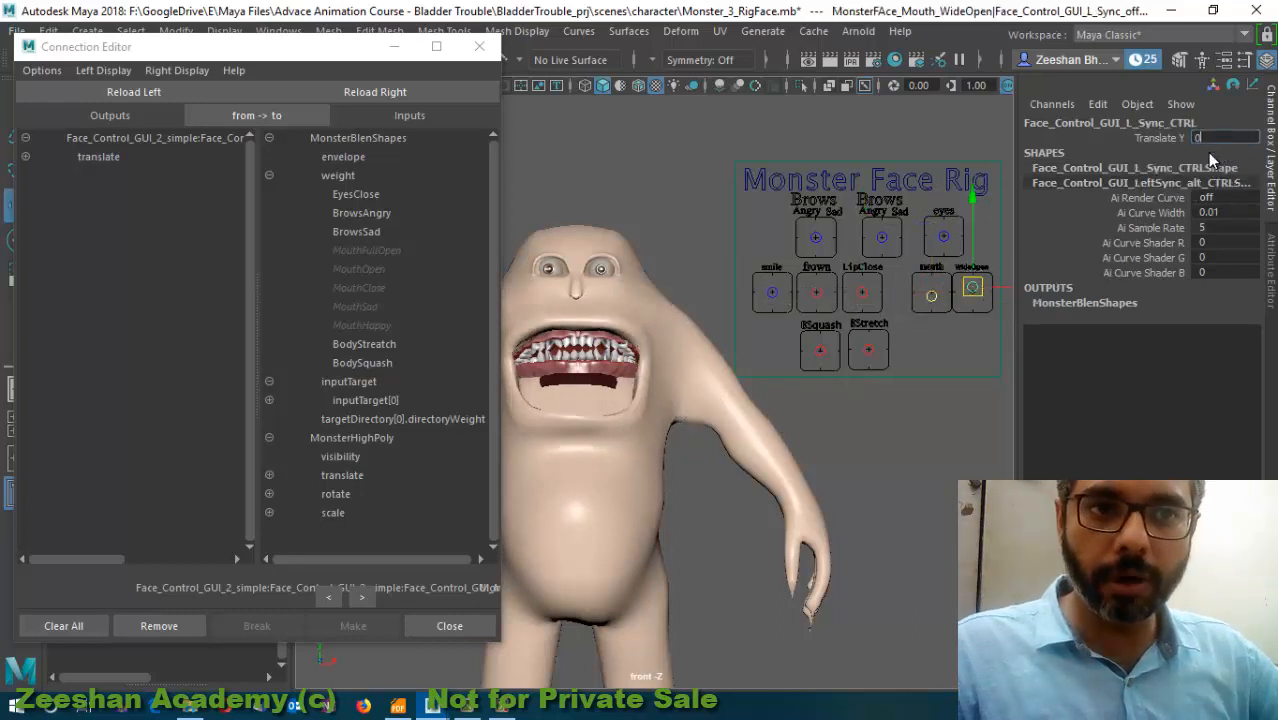
pyautogui.write('0')
pyautogui.press('Return')
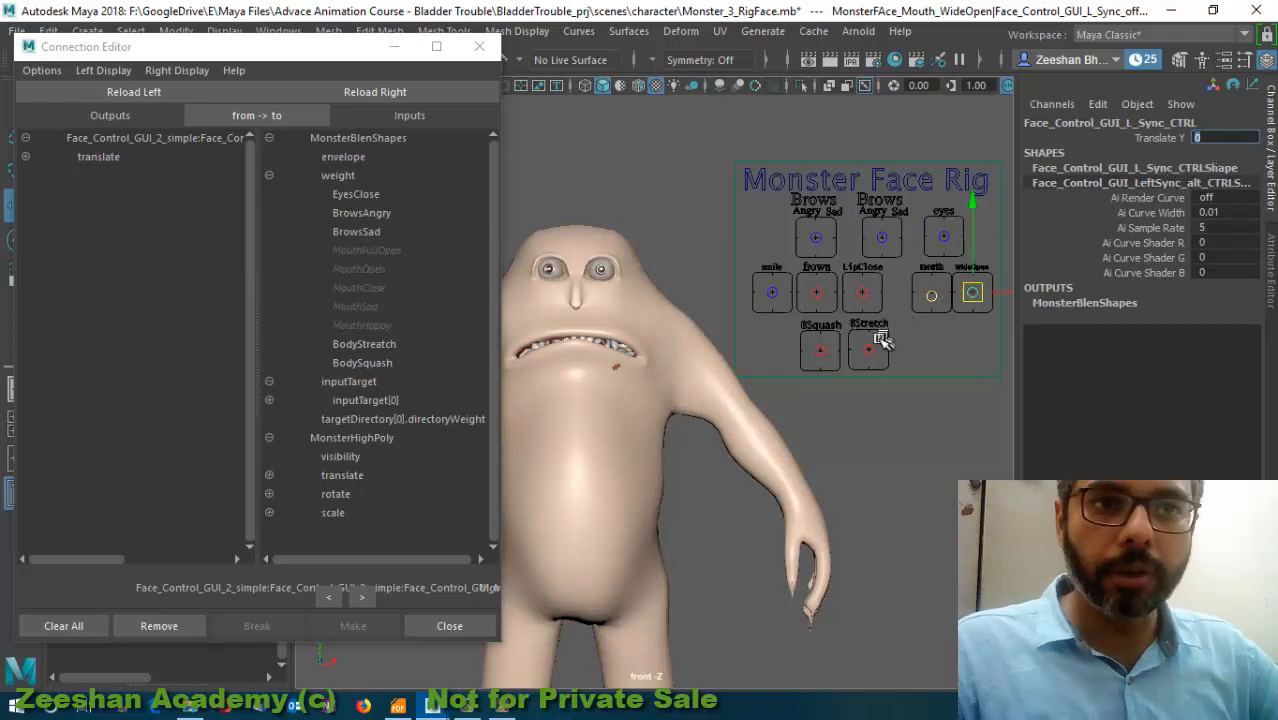
# - Reset the mouth control's Translate Y to 0 and test it by moving it to about 0.875 in X and 1 in Y
pyautogui.click(931, 296)
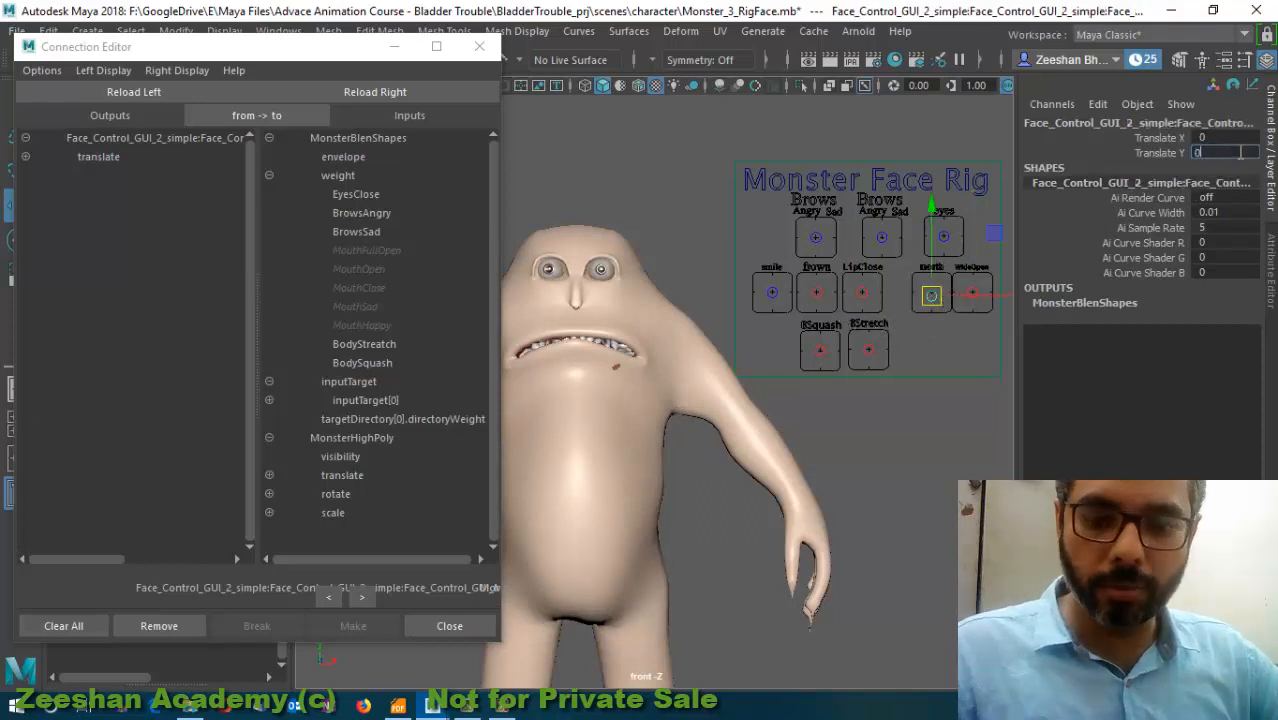
pyautogui.write('0')
pyautogui.press('Return')
pyautogui.moveTo(935, 207)
pyautogui.mouseDown()
pyautogui.moveTo(936, 218)
pyautogui.moveTo(938, 193)
pyautogui.mouseUp()
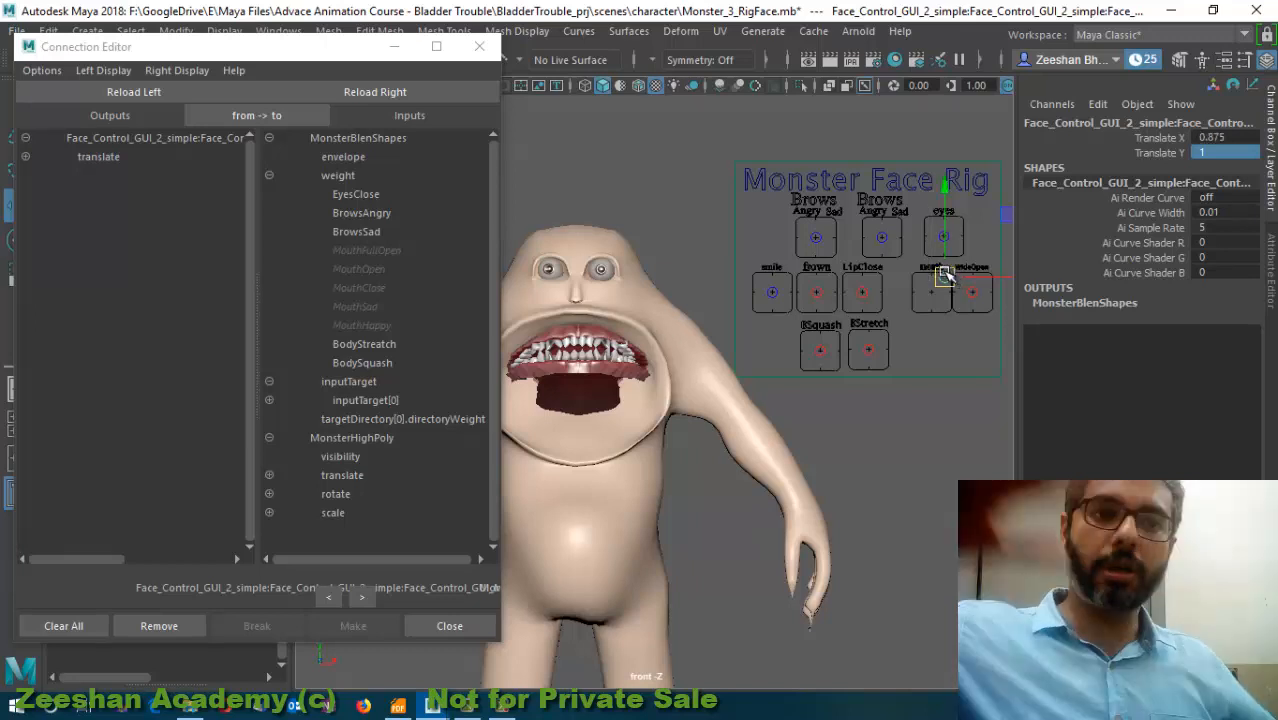
# - Undo the mouth control's last X move, reload it as the connection source and connect its translateX to MouthFullOpen
pyautogui.hotkey('ctrl', 'z')
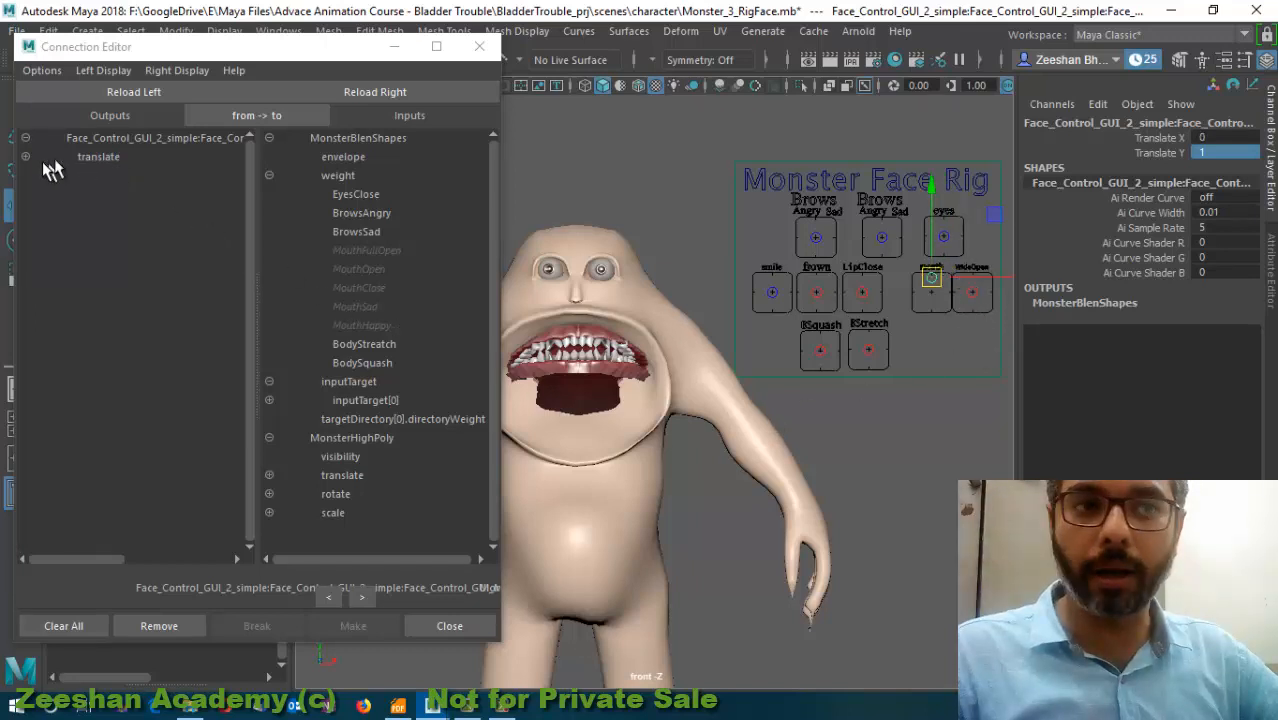
pyautogui.click(178, 94)
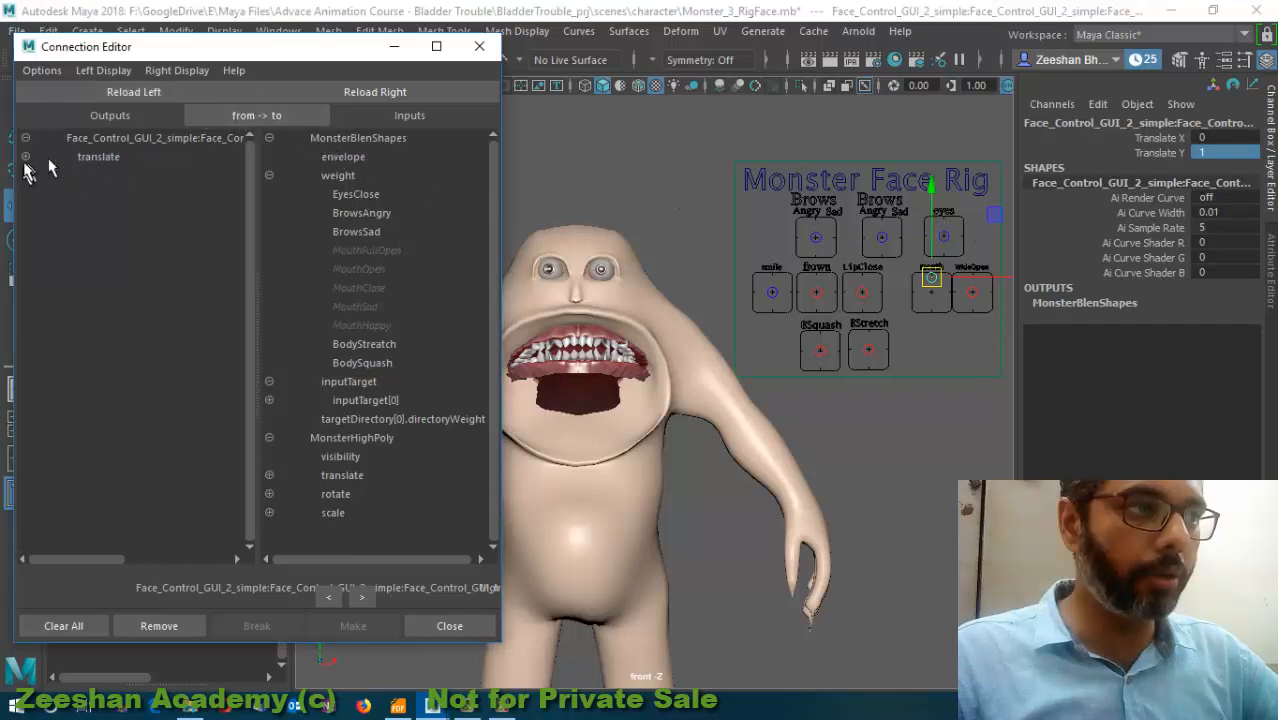
pyautogui.click(112, 178)
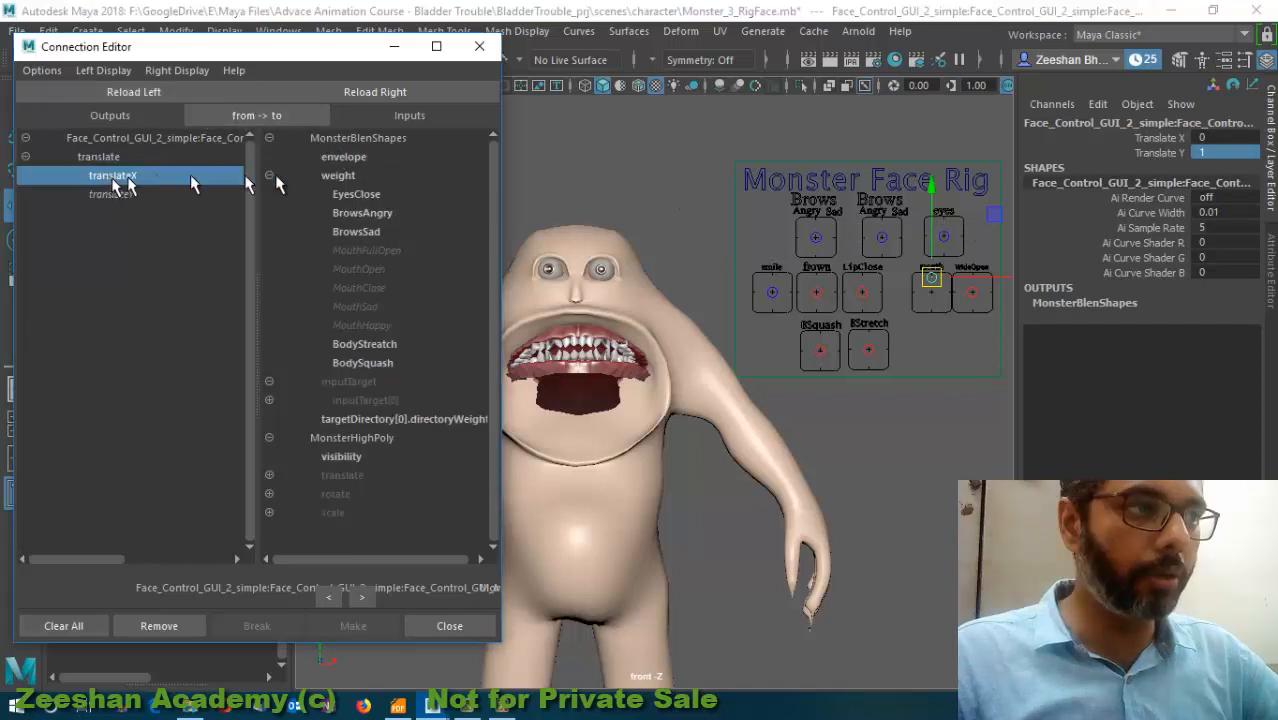
pyautogui.click(378, 252)
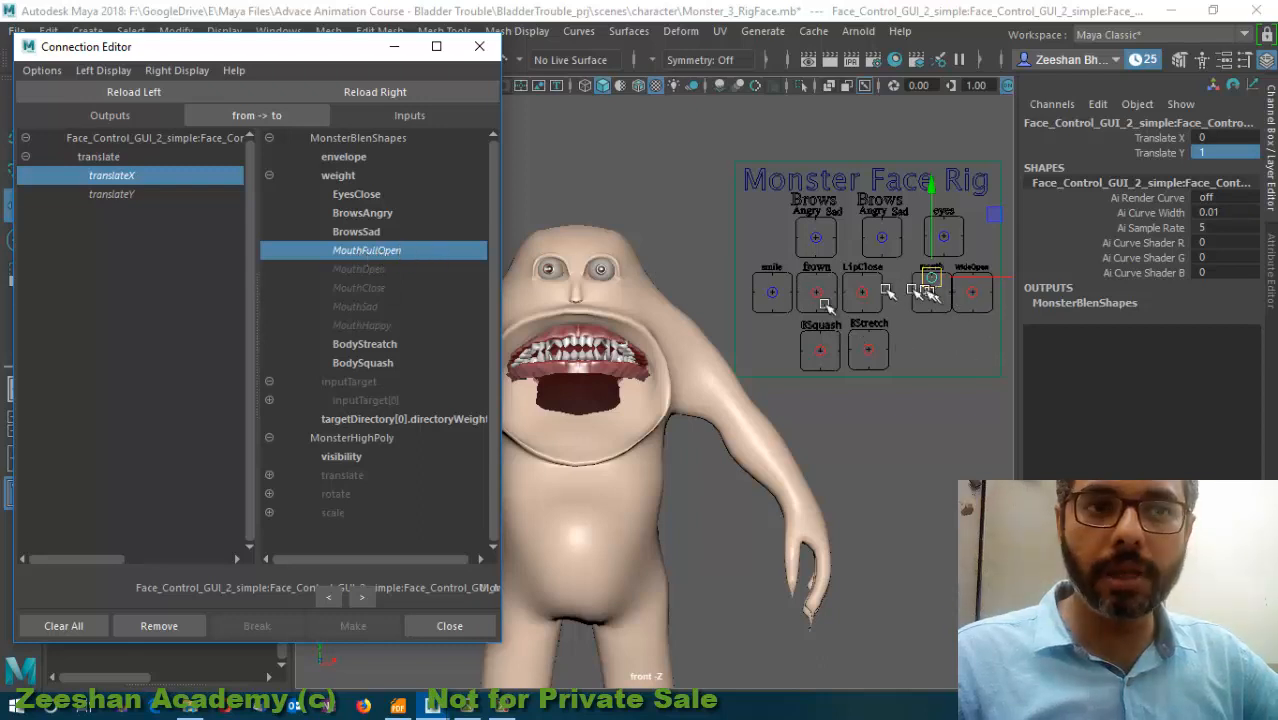
# - Test the mouth control by moving it around its box, including to about 0.374 in X and about 0.687 in Y
pyautogui.moveTo(955, 283)
pyautogui.mouseDown()
pyautogui.moveTo(938, 285)
pyautogui.moveTo(947, 305)
pyautogui.moveTo(934, 290)
pyautogui.moveTo(950, 307)
pyautogui.moveTo(934, 292)
pyautogui.moveTo(948, 305)
pyautogui.moveTo(945, 290)
pyautogui.moveTo(966, 340)
pyautogui.moveTo(951, 291)
pyautogui.moveTo(955, 301)
pyautogui.mouseUp()
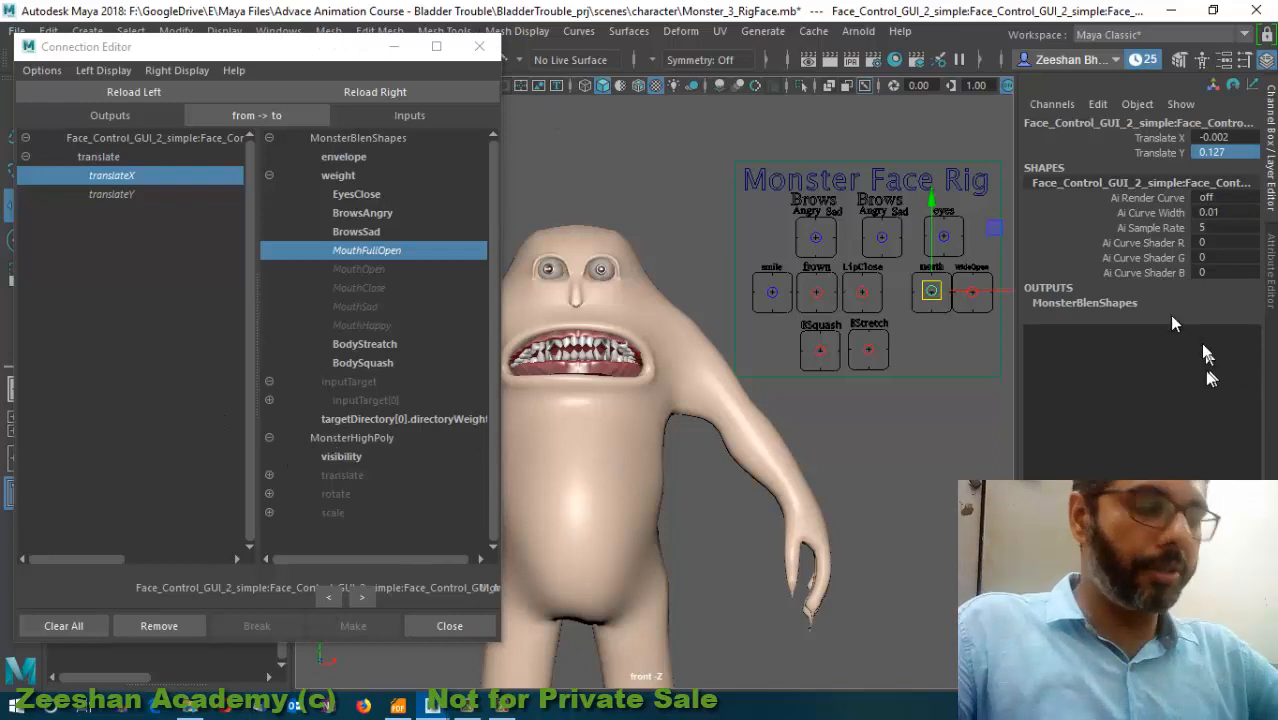
pyautogui.moveTo(933, 257); pyautogui.dragTo(943, 292)
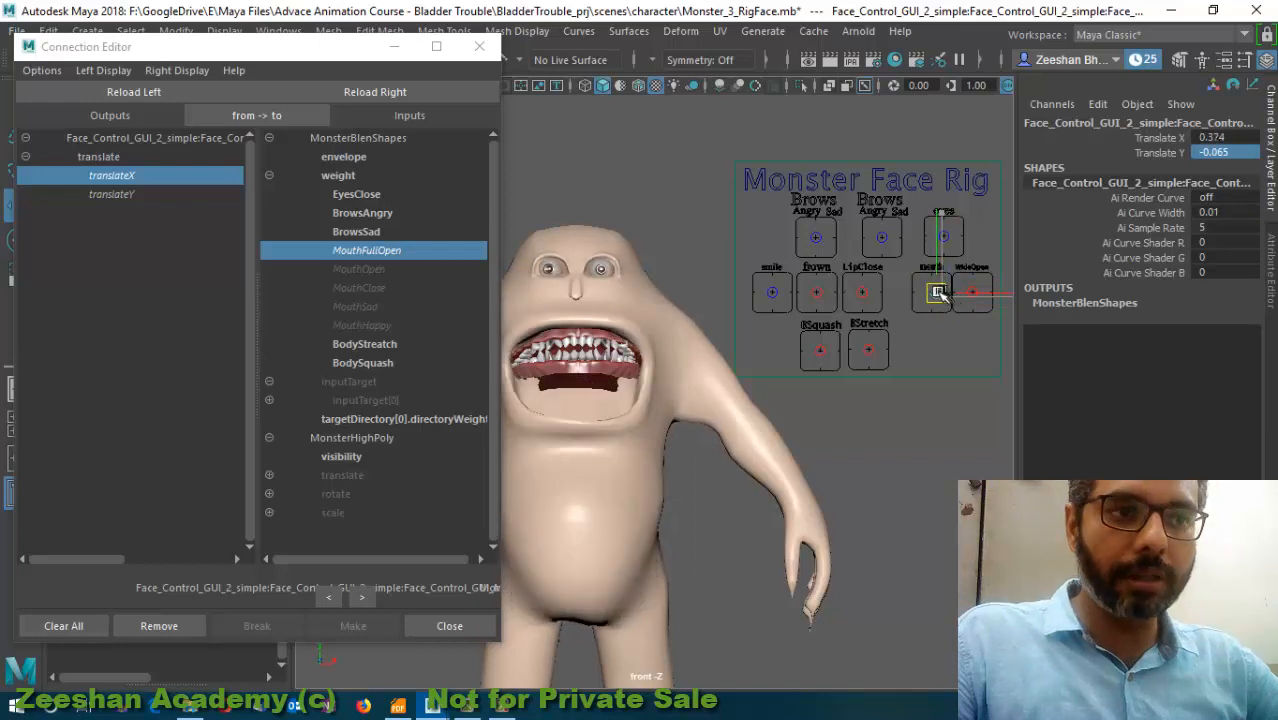
pyautogui.moveTo(943, 295); pyautogui.dragTo(928, 265)
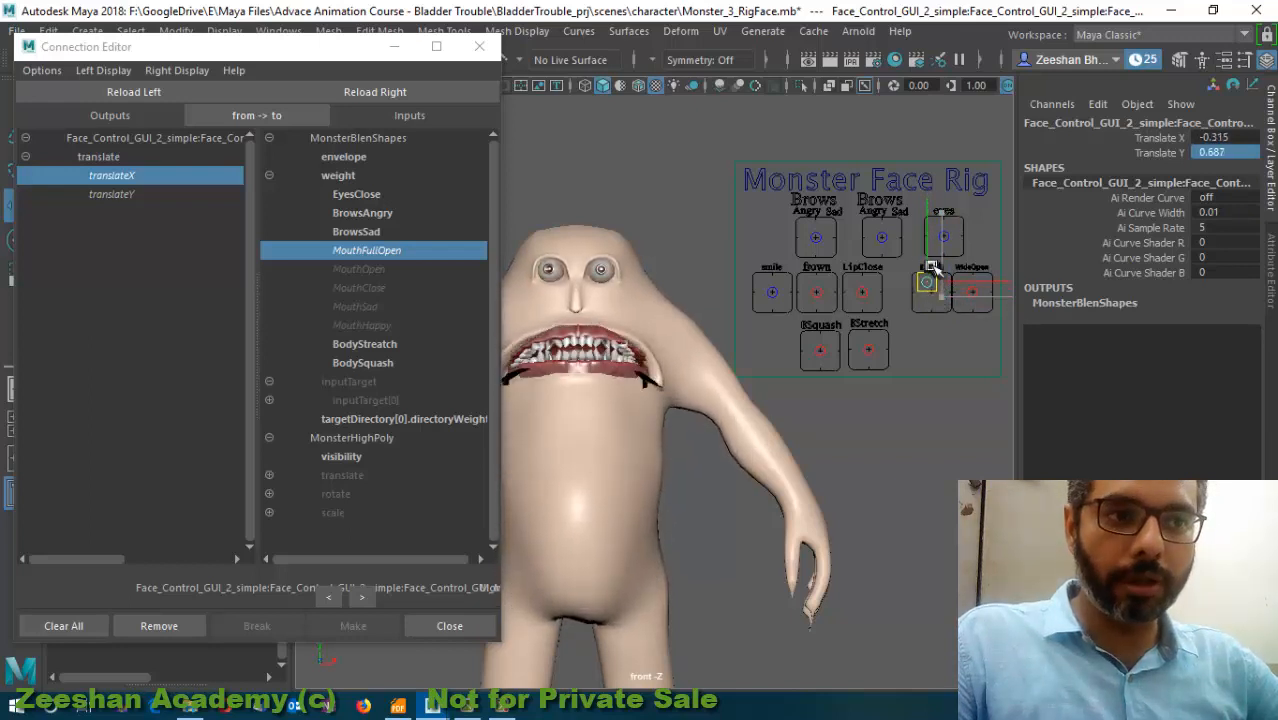
pyautogui.moveTo(933, 264)
pyautogui.mouseDown()
pyautogui.moveTo(942, 248)
pyautogui.moveTo(945, 268)
pyautogui.moveTo(943, 248)
pyautogui.moveTo(940, 263)
pyautogui.mouseUp()
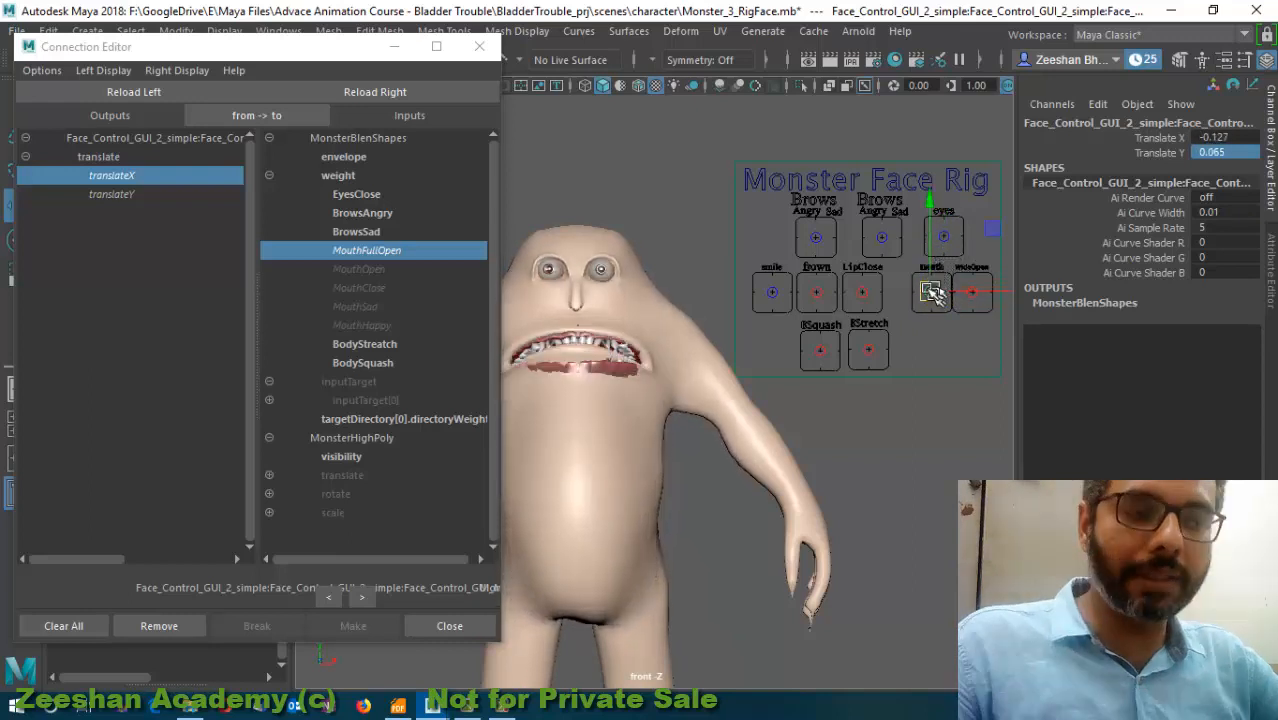
# - Test the WideOpen control by raising it to 1 in Translate Y, and move the mouth control to about 0.061 in X and 0.186 in Y
pyautogui.click(973, 292)
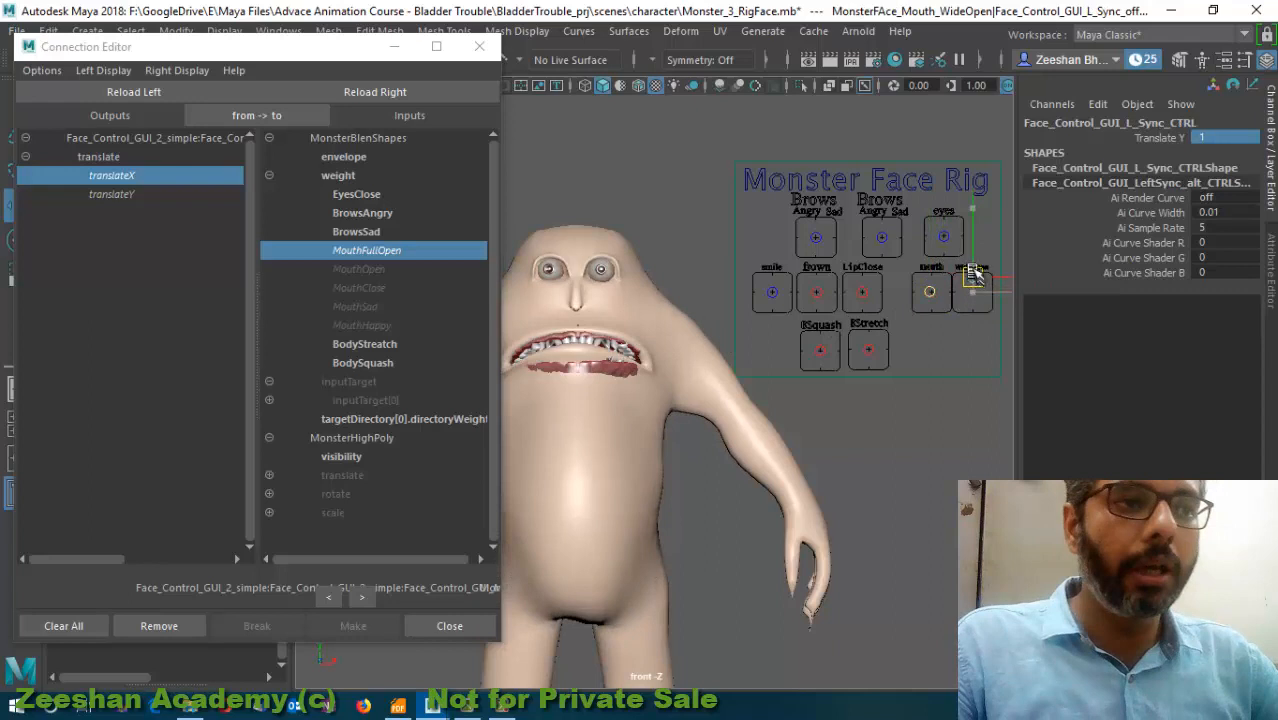
pyautogui.moveTo(981, 290); pyautogui.dragTo(932, 299)
pyautogui.click(929, 293)
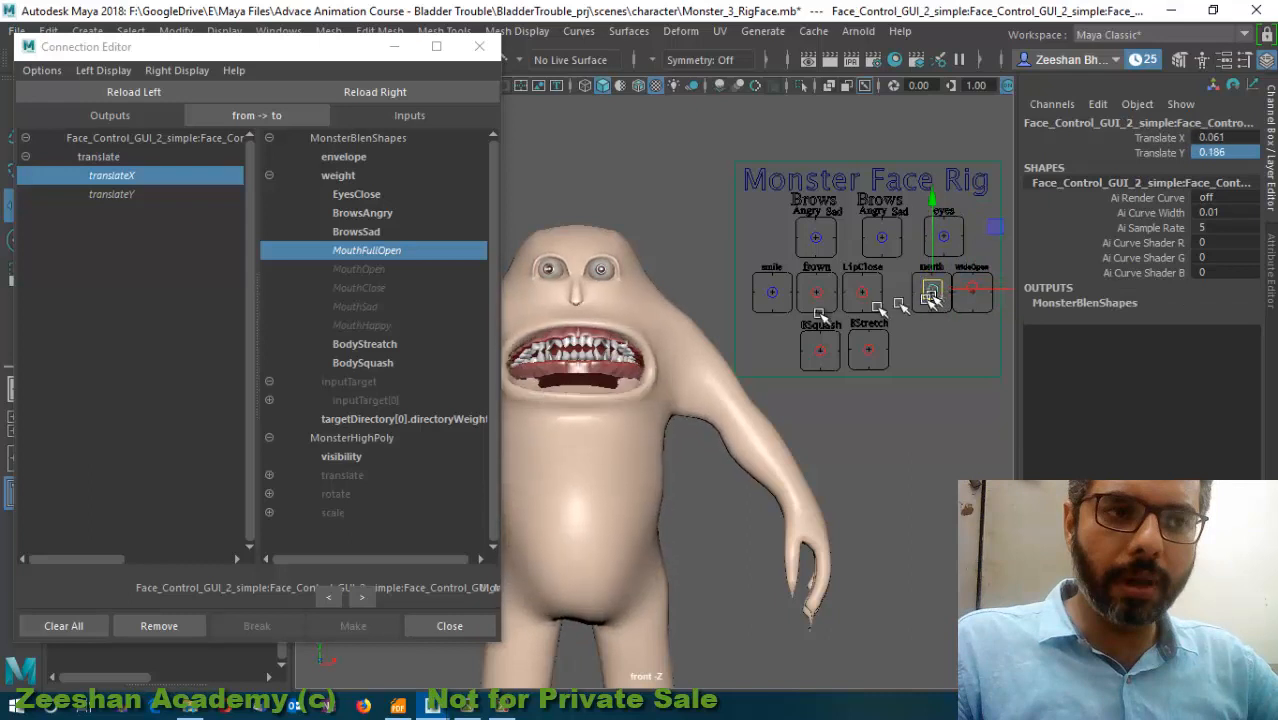
# - Disconnect MouthFullOpen from the mouth control's translateX and connect it to the translateY of the WideOpen control instead
pyautogui.click(385, 251)
pyautogui.click(139, 195)
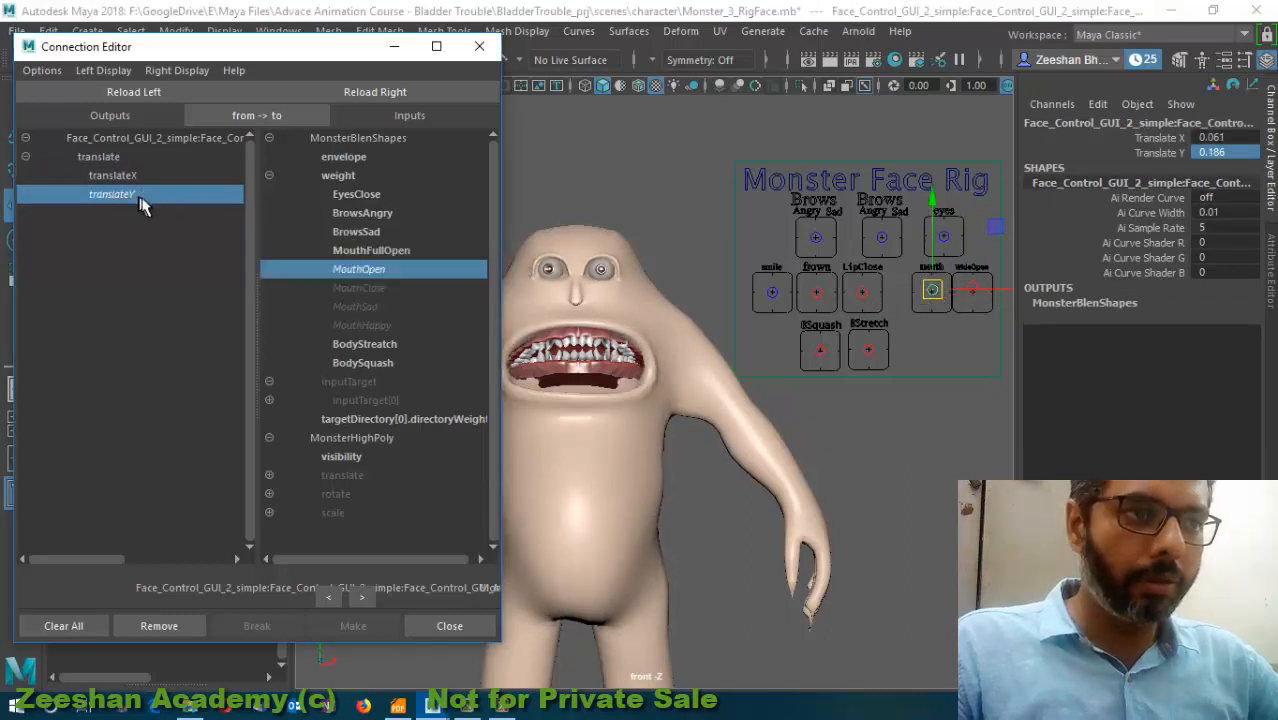
pyautogui.click(972, 289)
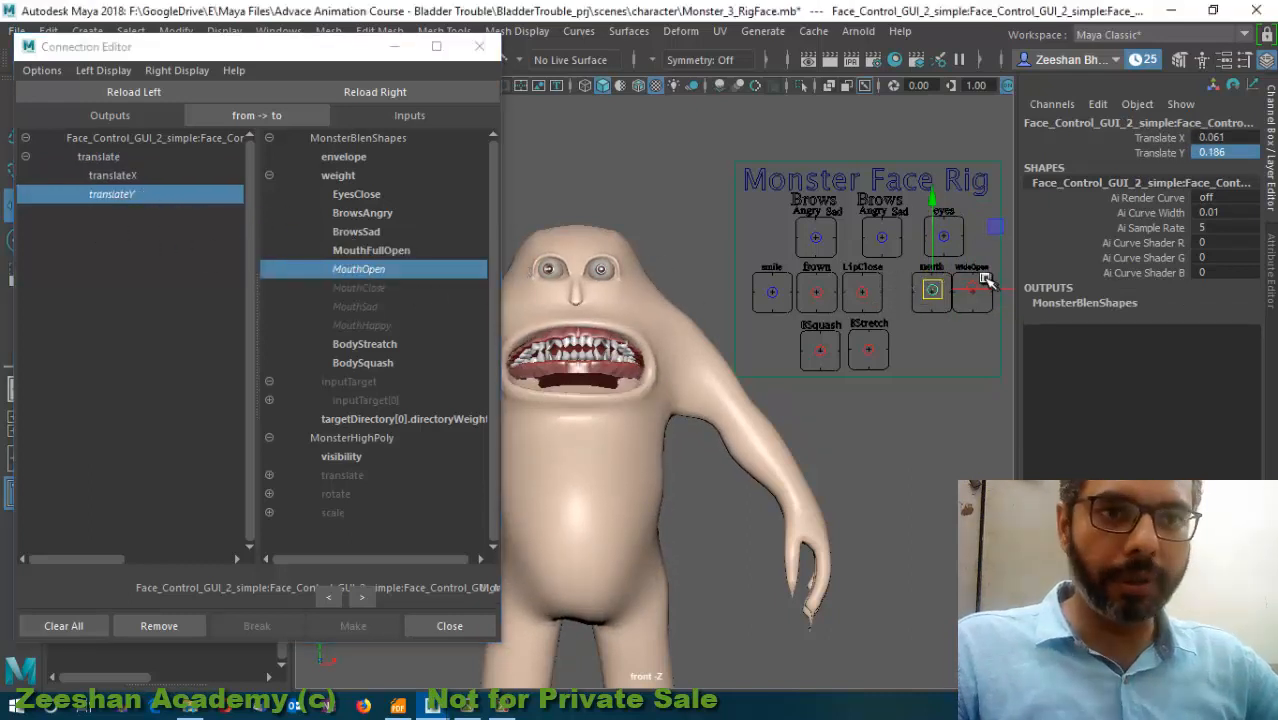
pyautogui.click(147, 92)
pyautogui.click(63, 158)
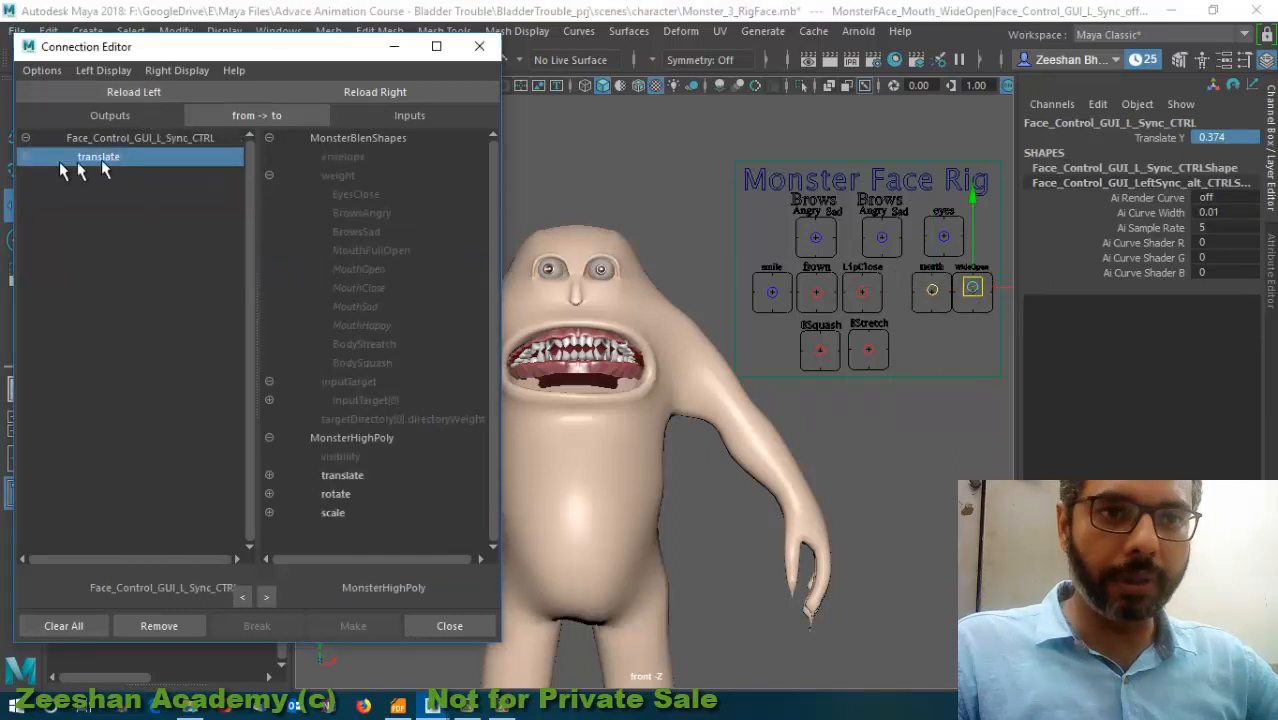
pyautogui.click(26, 157)
pyautogui.click(106, 182)
pyautogui.click(366, 250)
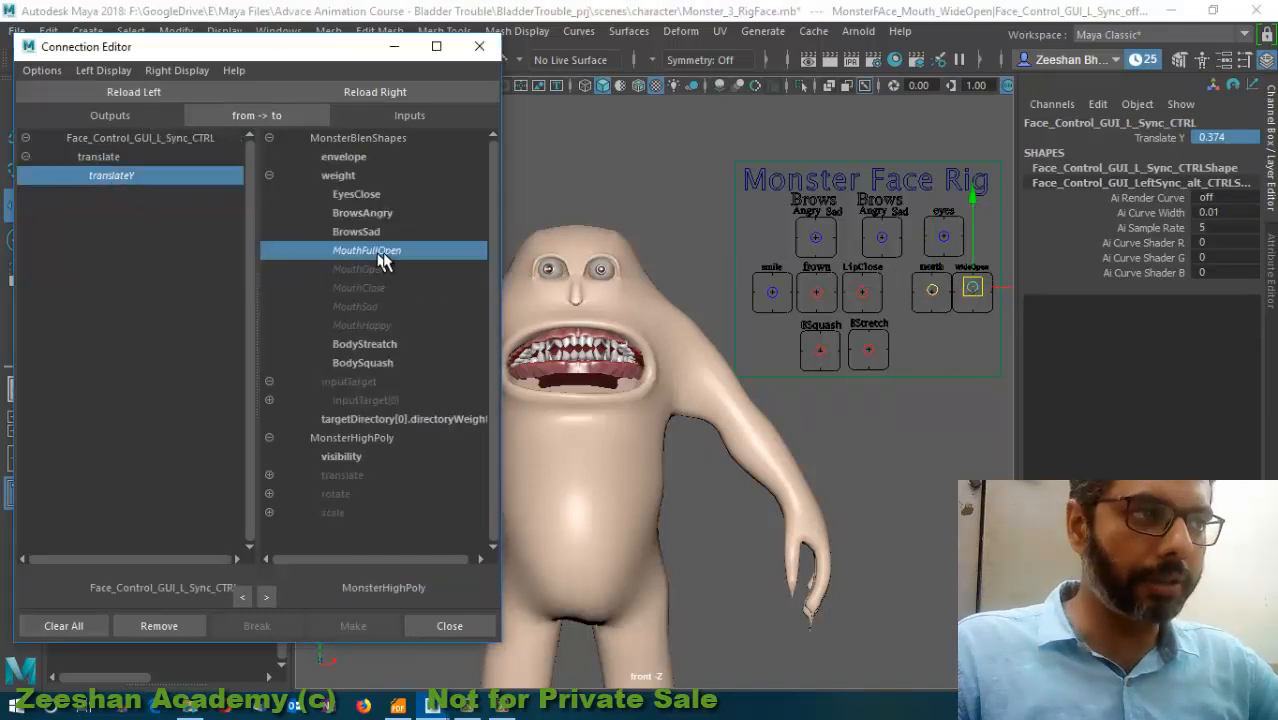
# - Test the WideOpen control by moving it to 1 in Translate Y and undo the test moves
pyautogui.click(980, 290)
pyautogui.moveTo(985, 293); pyautogui.dragTo(935, 318)
pyautogui.hotkey('ctrl', 'z')
pyautogui.hotkey('ctrl', 'z')
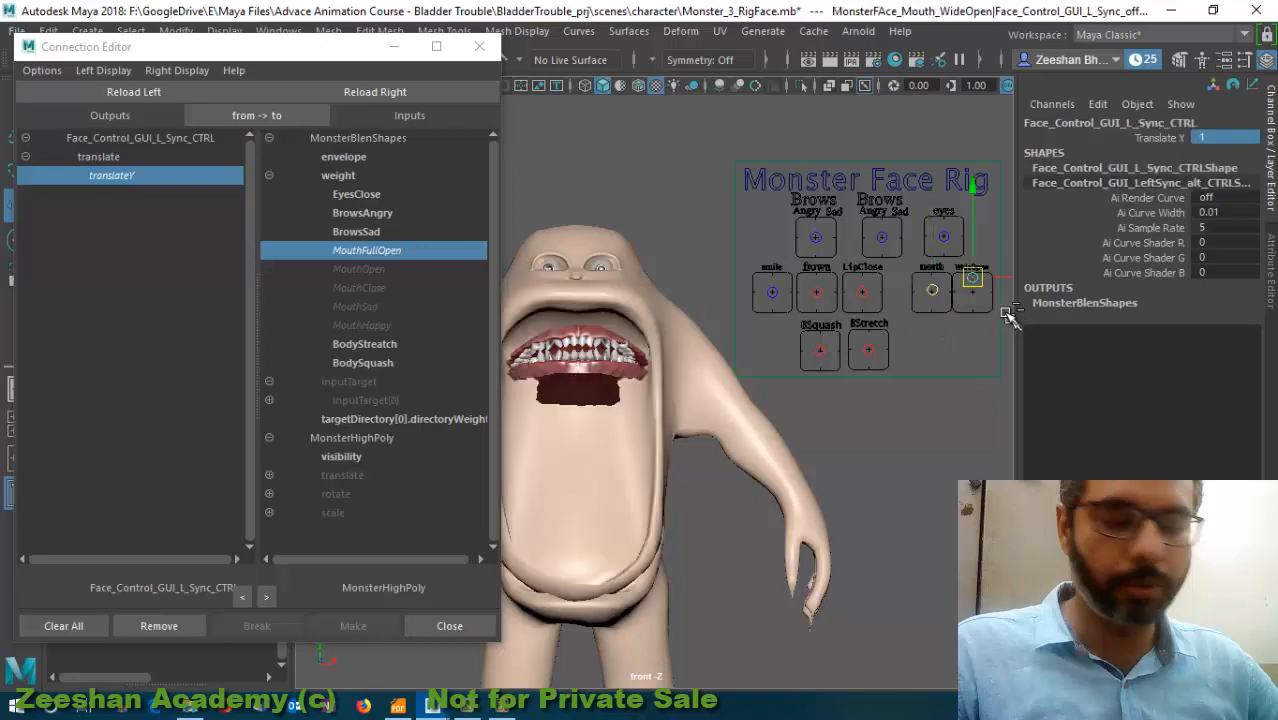
pyautogui.hotkey('ctrl', 'z')
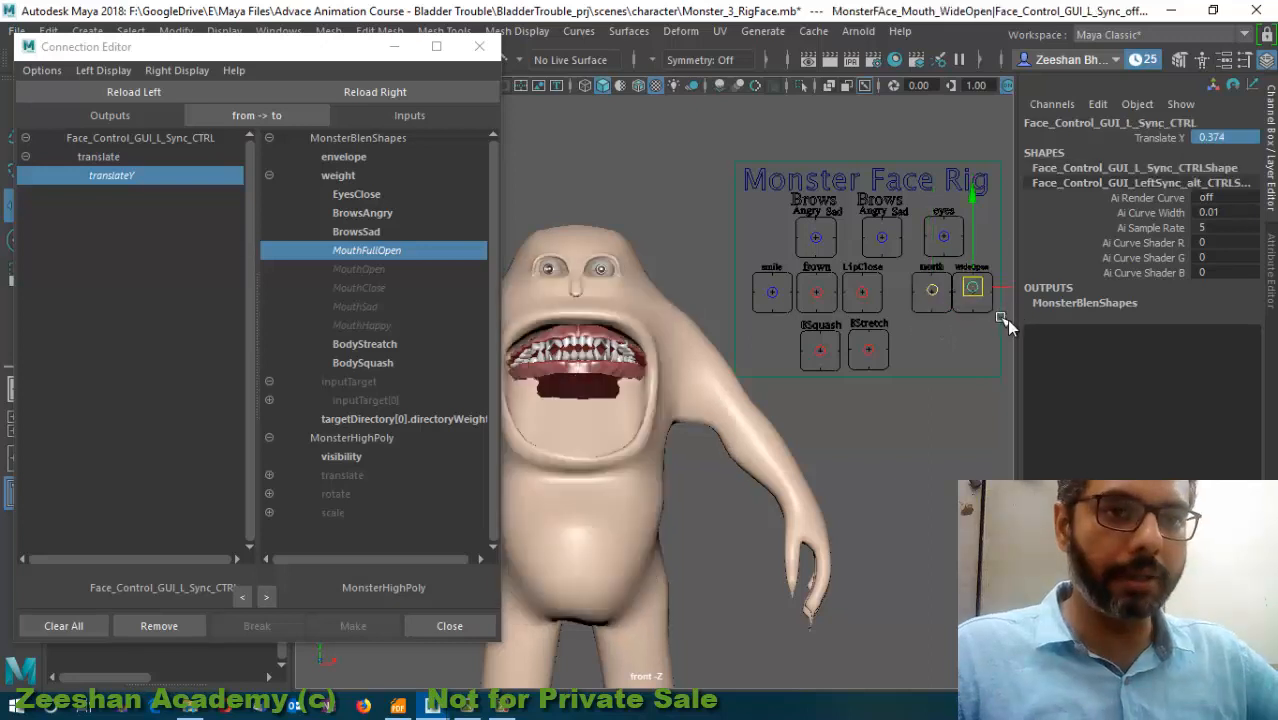
# - Reset the WideOpen control's Translate Y and the mouth control's Translate X and Translate Y to 0
pyautogui.moveTo(976, 296); pyautogui.dragTo(985, 302)
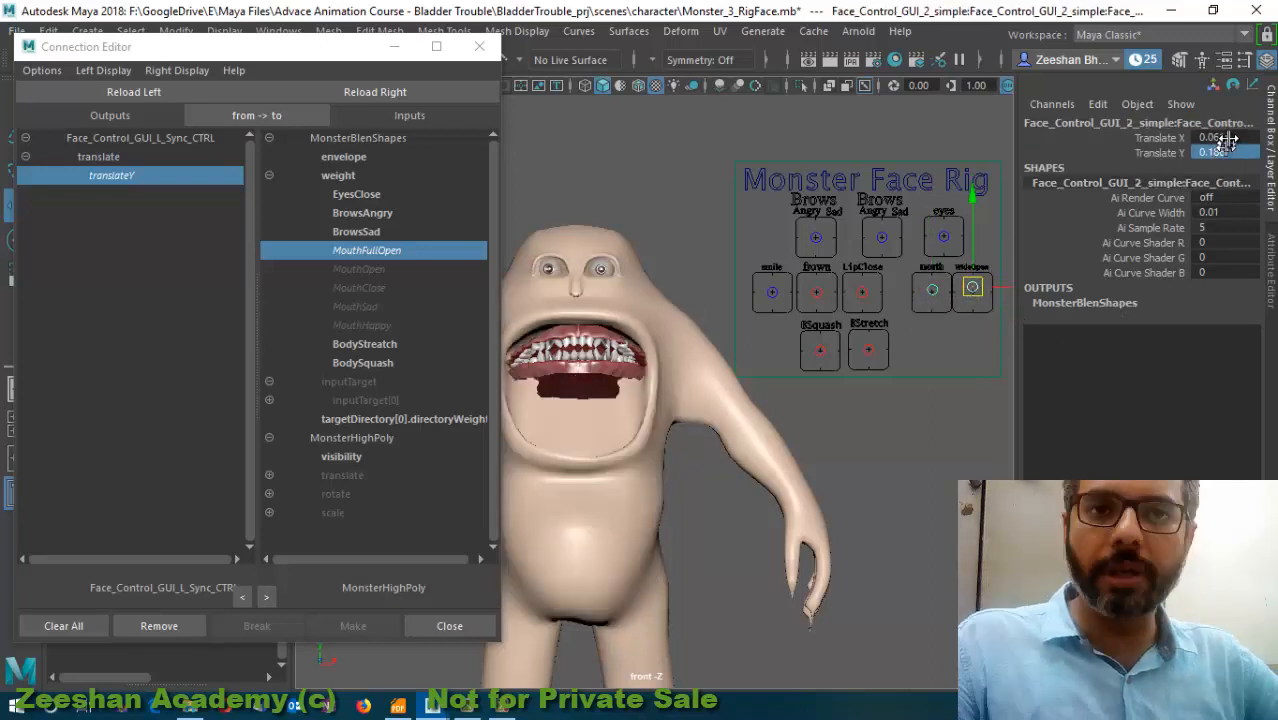
pyautogui.moveTo(1228, 138); pyautogui.dragTo(1228, 153)
pyautogui.write('0')
pyautogui.press('Return')
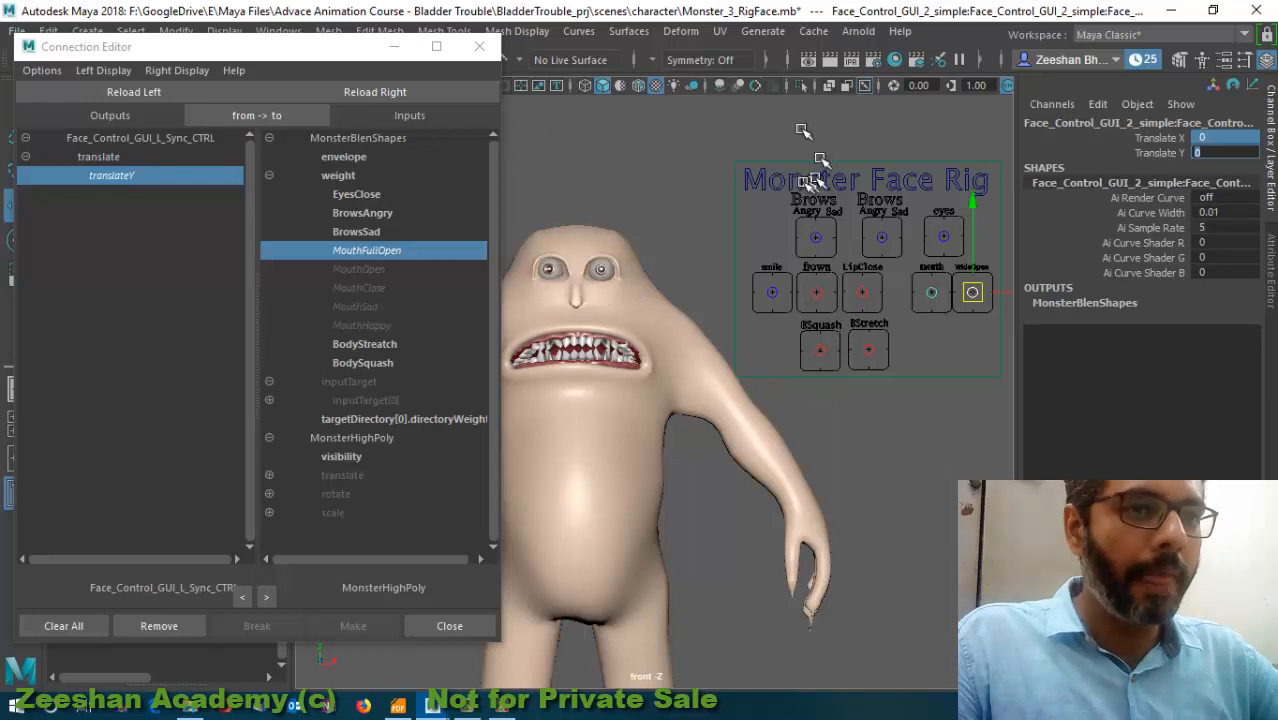
# - Load the first Brows control as the connection source, connect its translateY to BrowsAngry and test moving the control
pyautogui.keyDown('alt'); pyautogui.moveTo(812, 251); pyautogui.dragTo(830, 255, button='middle'); pyautogui.keyUp('alt')
pyautogui.click(832, 246)
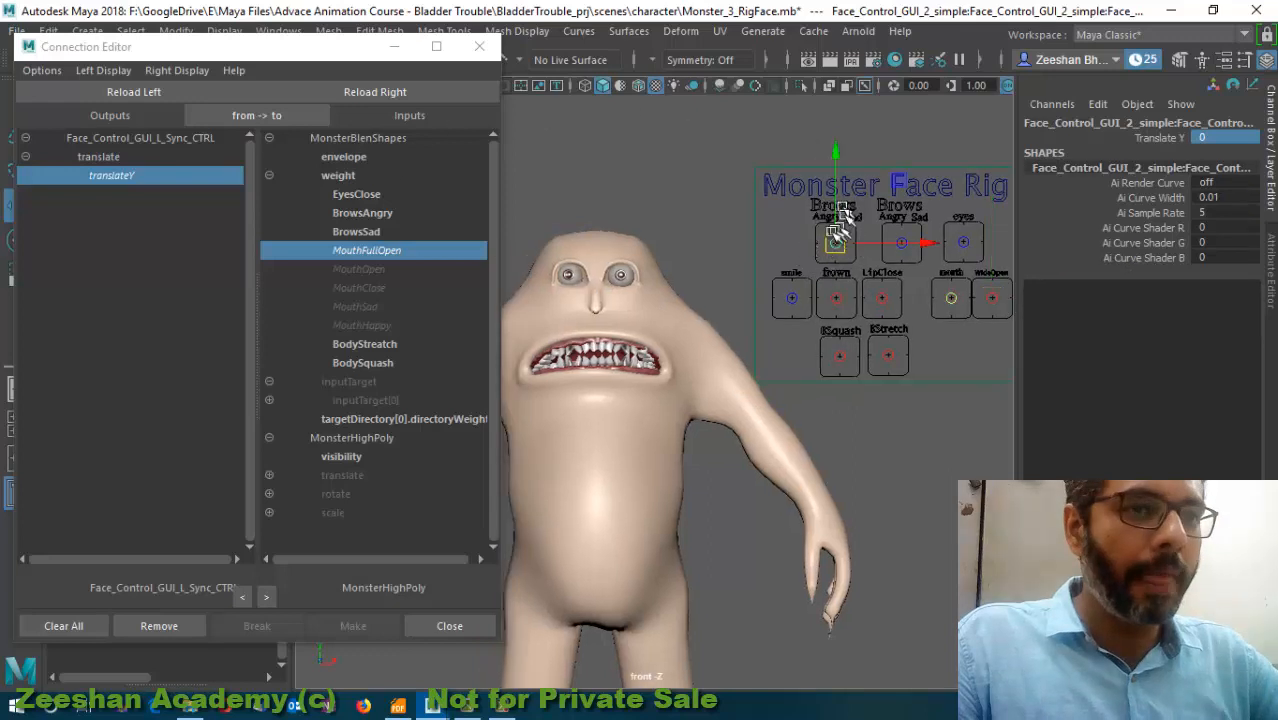
pyautogui.click(131, 92)
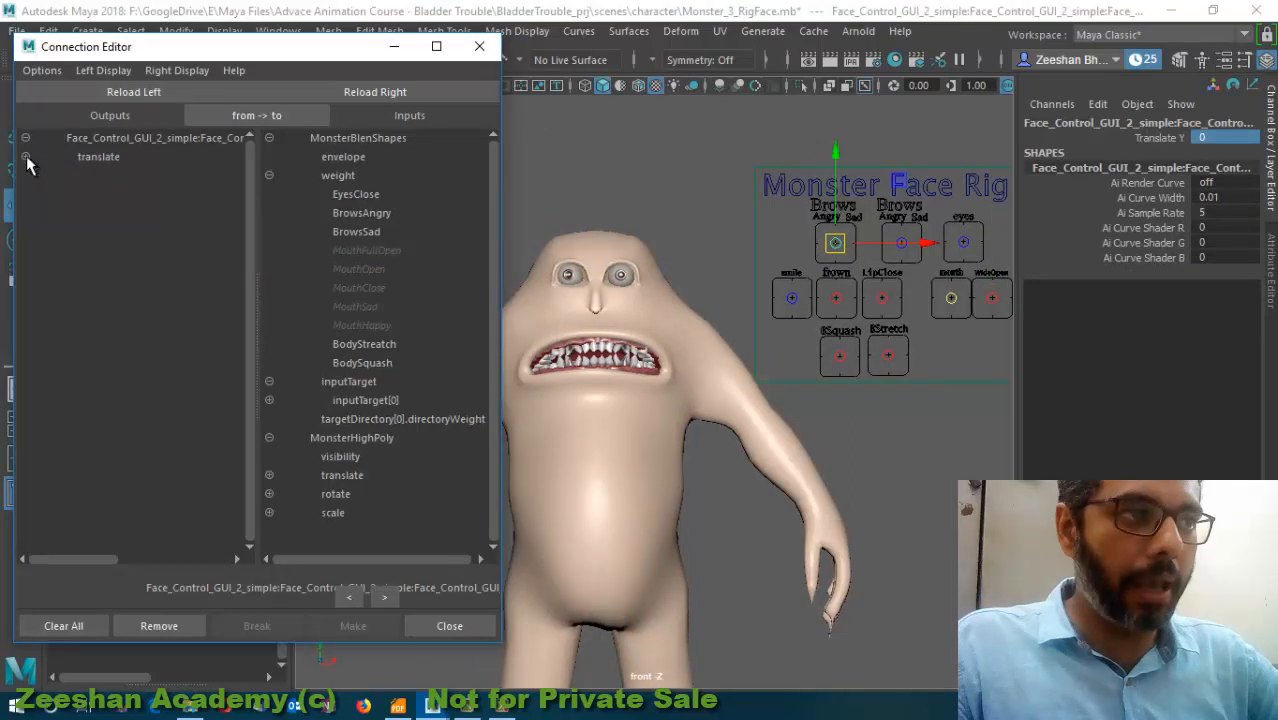
pyautogui.click(100, 176)
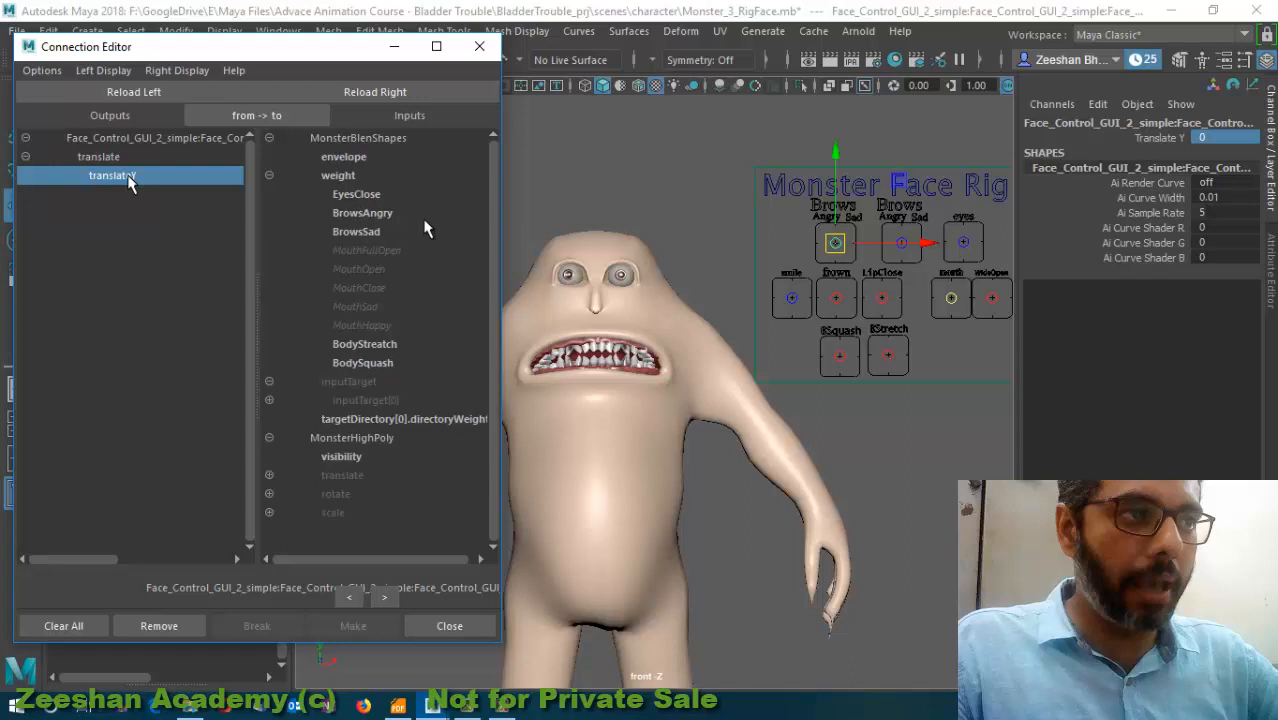
pyautogui.click(357, 214)
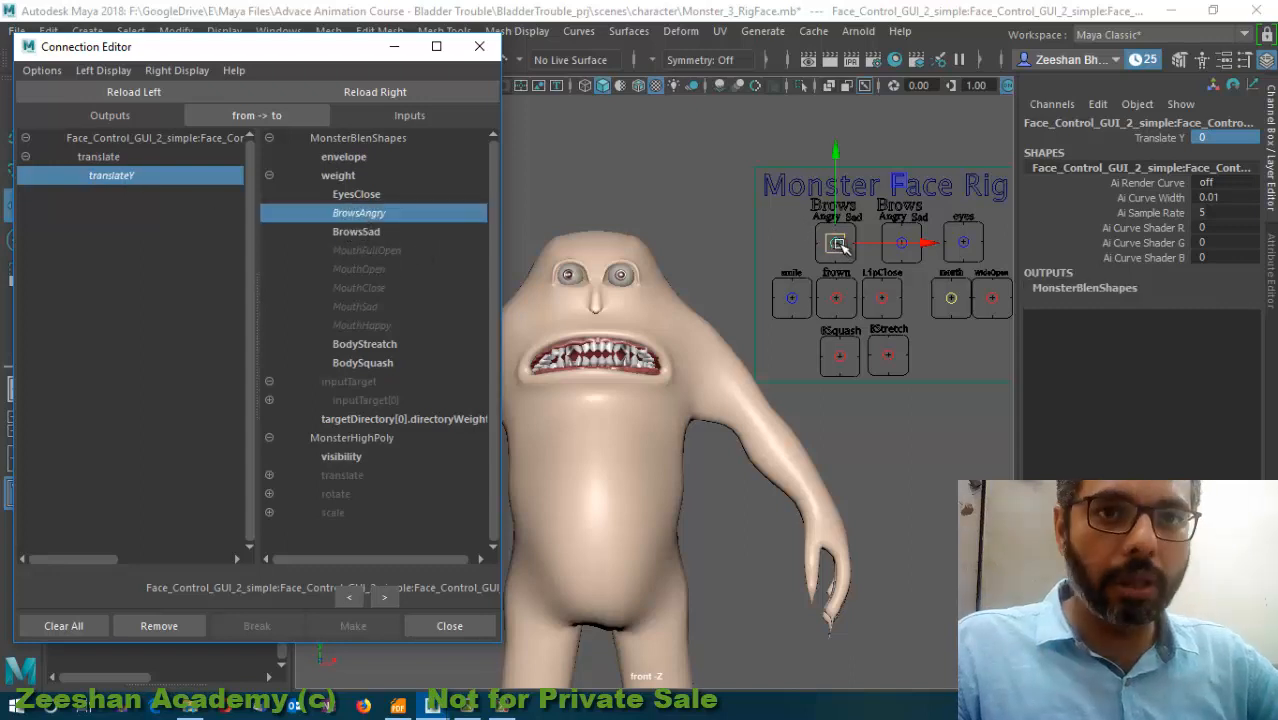
pyautogui.moveTo(832, 246); pyautogui.dragTo(842, 272)
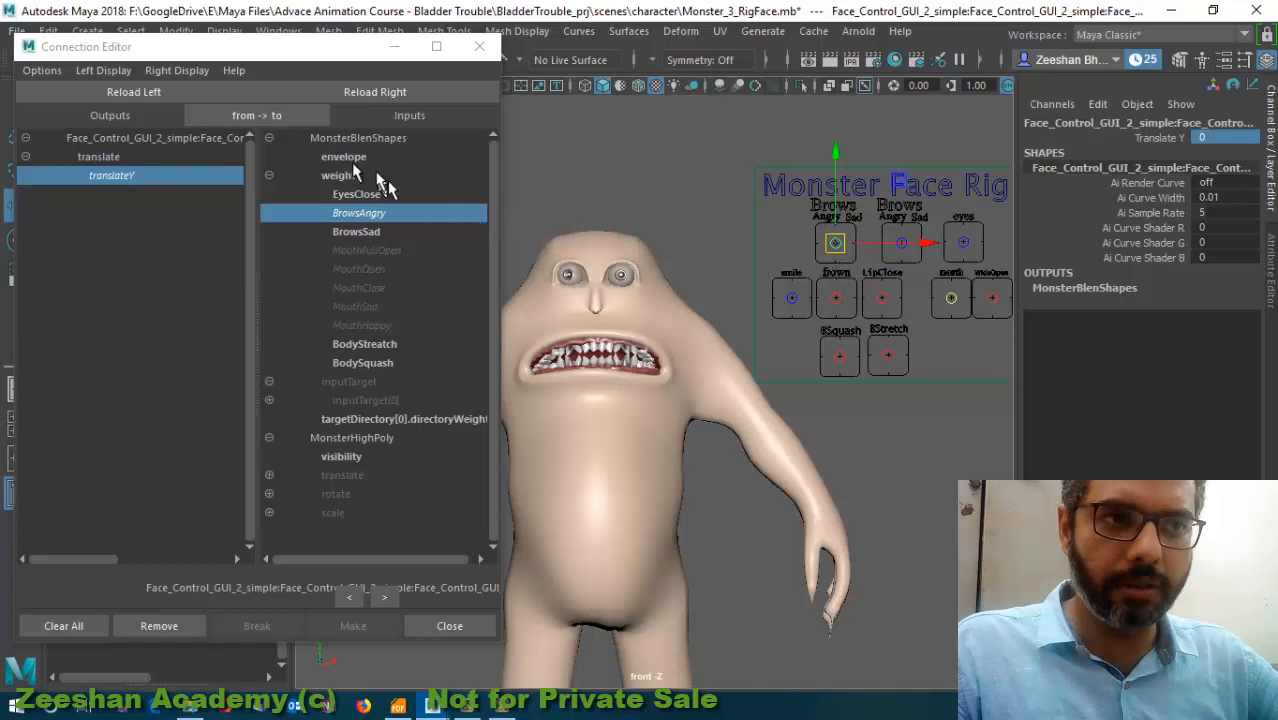
# - Load the second Brows control as the connection source and connect its translateY to BrowsSad
pyautogui.click(900, 244)
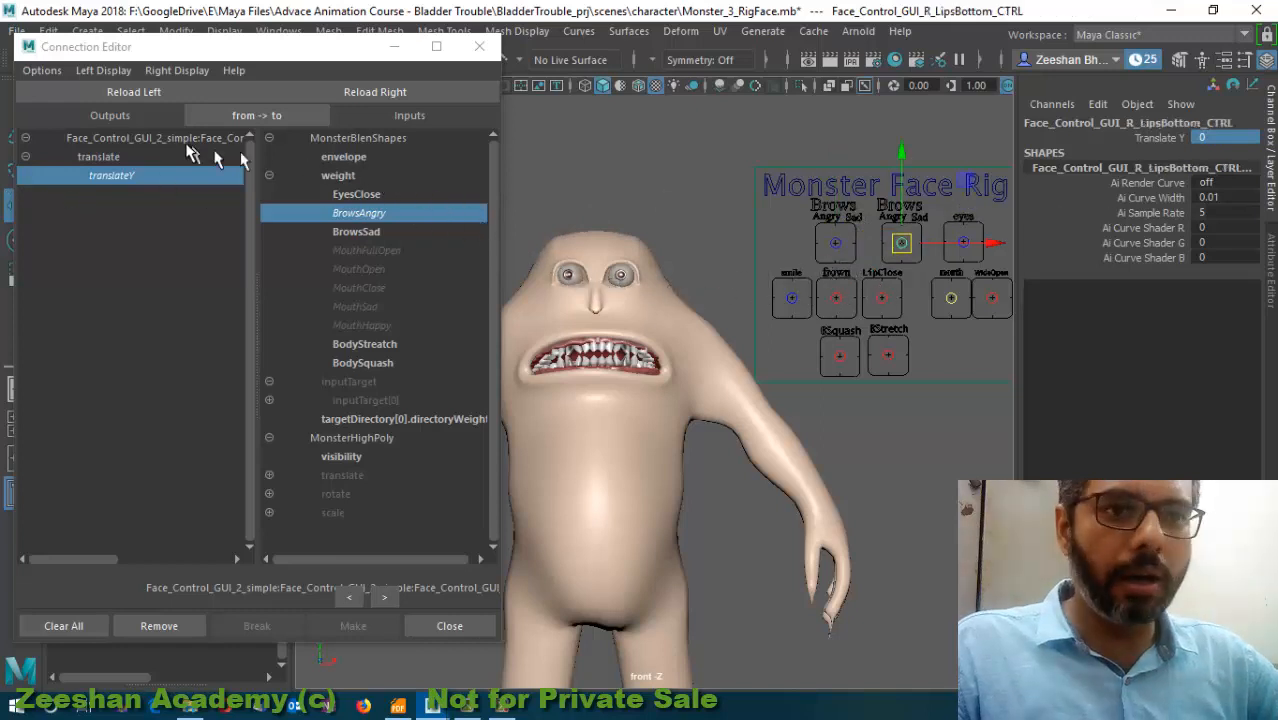
pyautogui.click(188, 91)
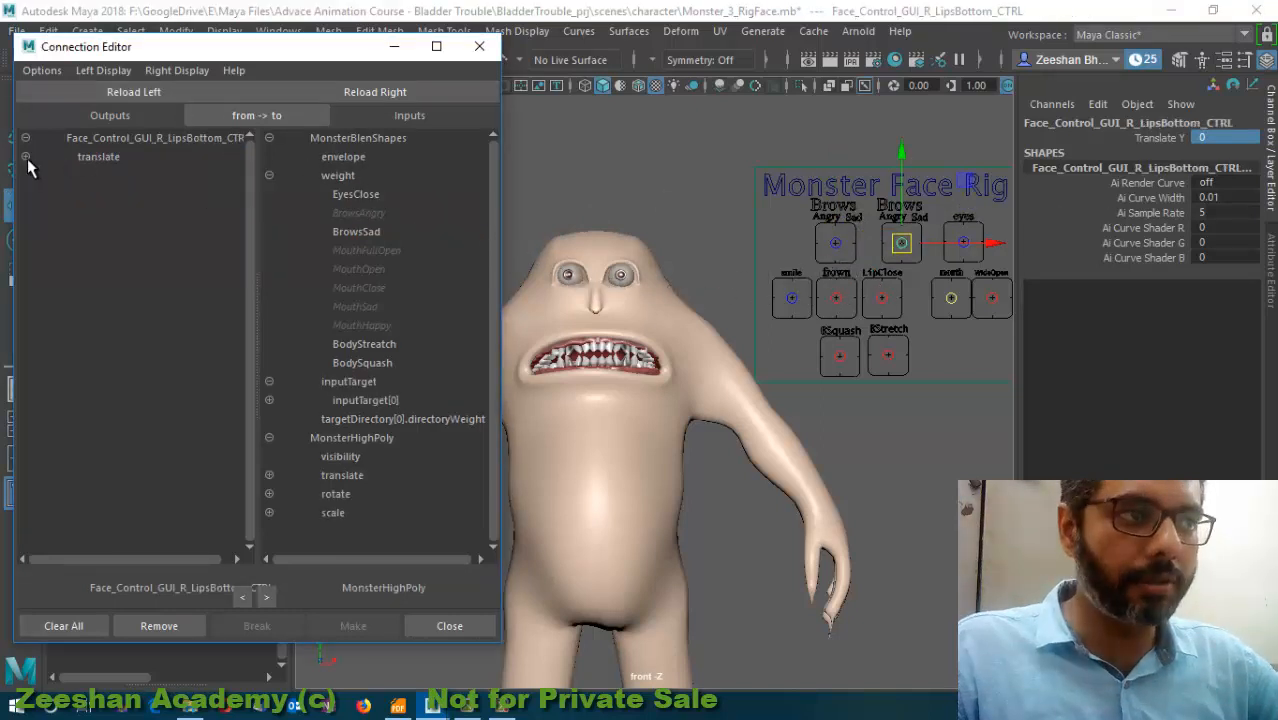
pyautogui.click(87, 176)
pyautogui.click(376, 233)
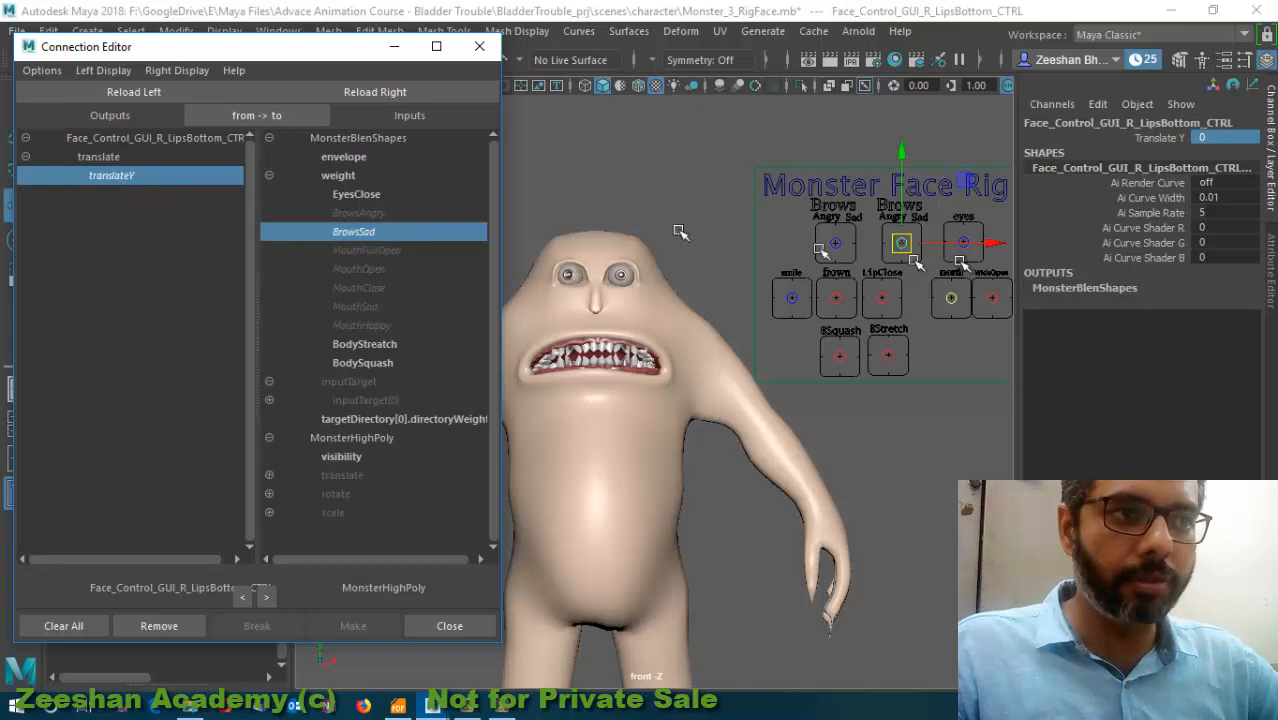
# - Test the second Brows control between -1 and about 0.186 in Translate Y and reset it to 0
pyautogui.moveTo(895, 242)
pyautogui.mouseDown()
pyautogui.moveTo(918, 232)
pyautogui.moveTo(921, 258)
pyautogui.moveTo(928, 228)
pyautogui.moveTo(915, 228)
pyautogui.mouseUp()
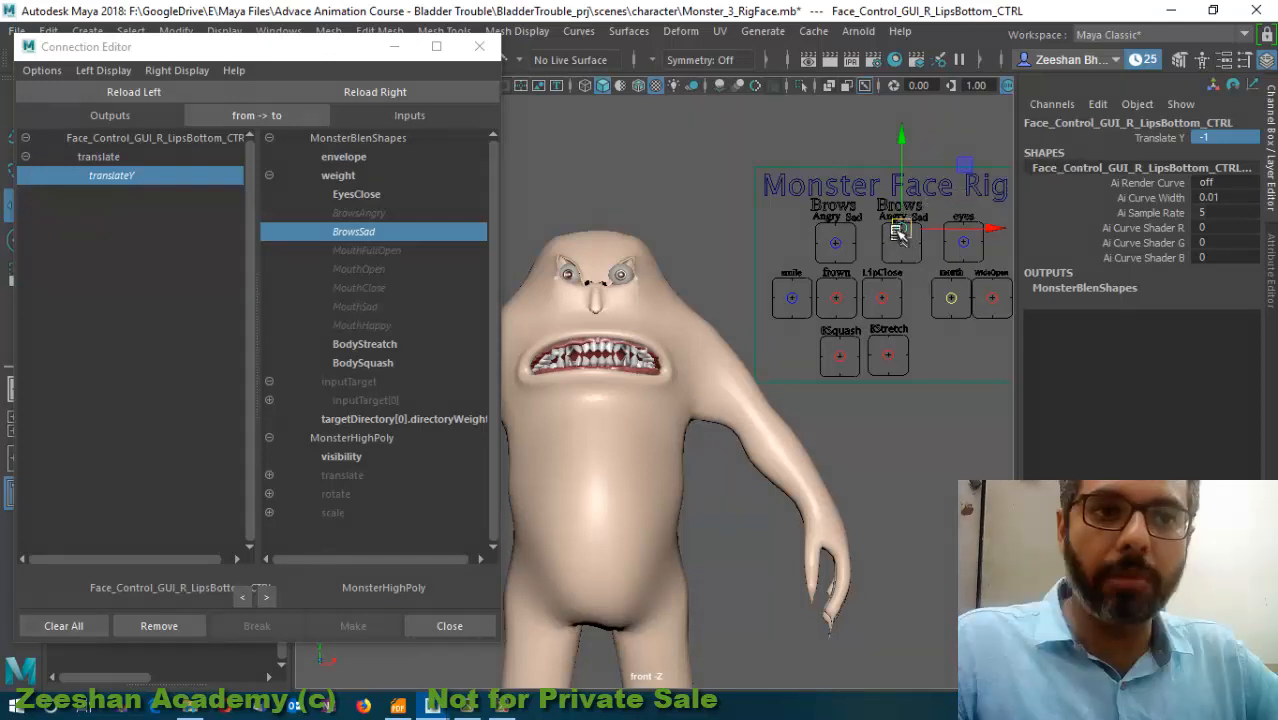
pyautogui.moveTo(901, 229)
pyautogui.mouseDown()
pyautogui.moveTo(902, 257)
pyautogui.moveTo(903, 226)
pyautogui.mouseUp()
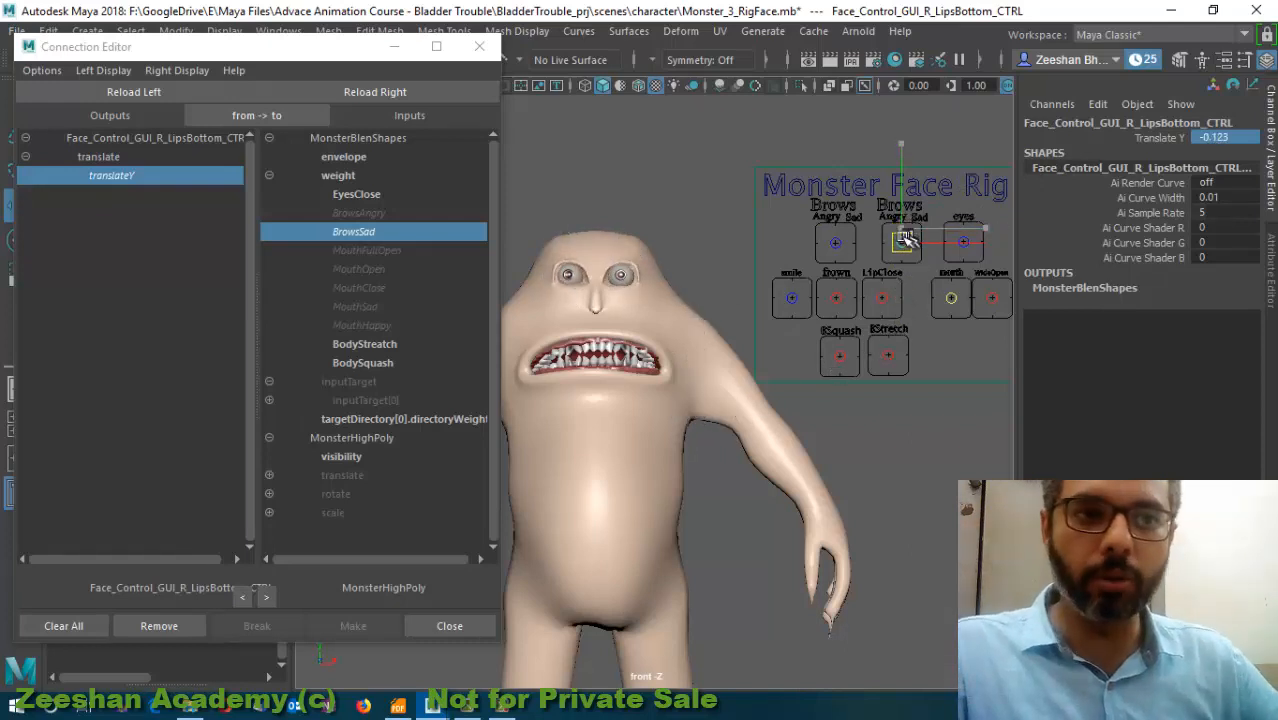
pyautogui.moveTo(884, 222); pyautogui.dragTo(905, 252)
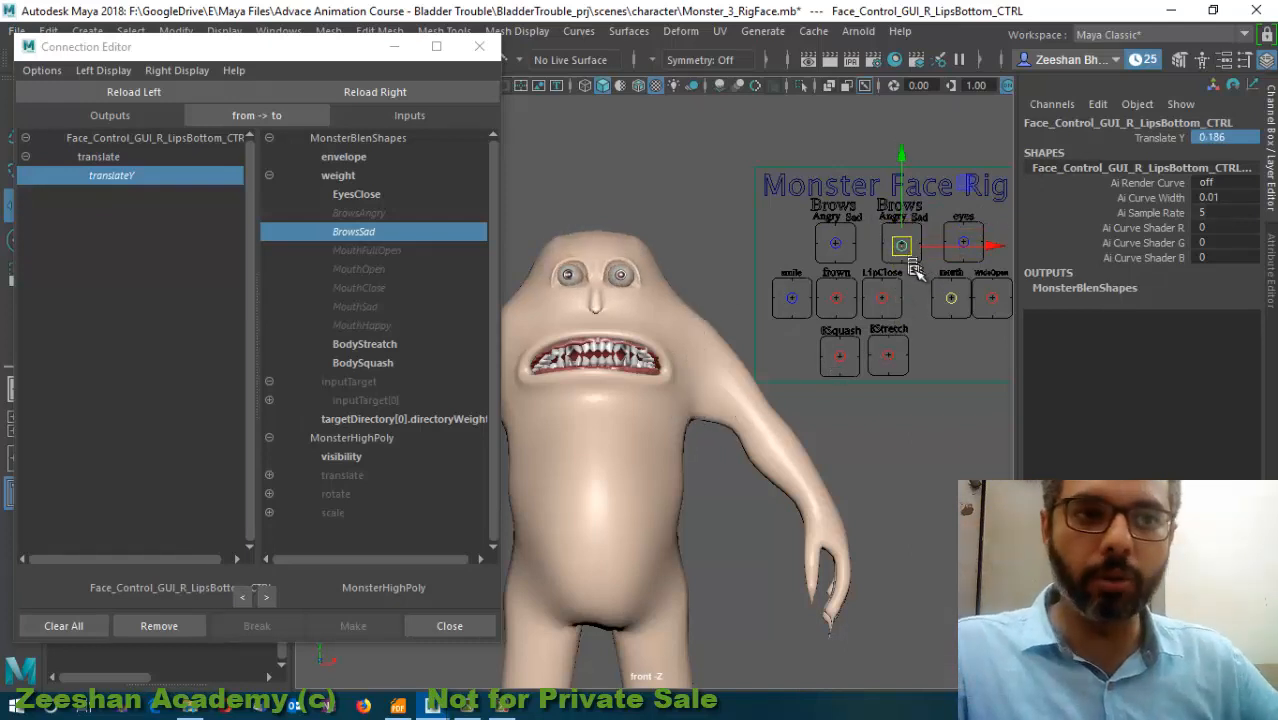
pyautogui.hotkey('ctrl', 'z')
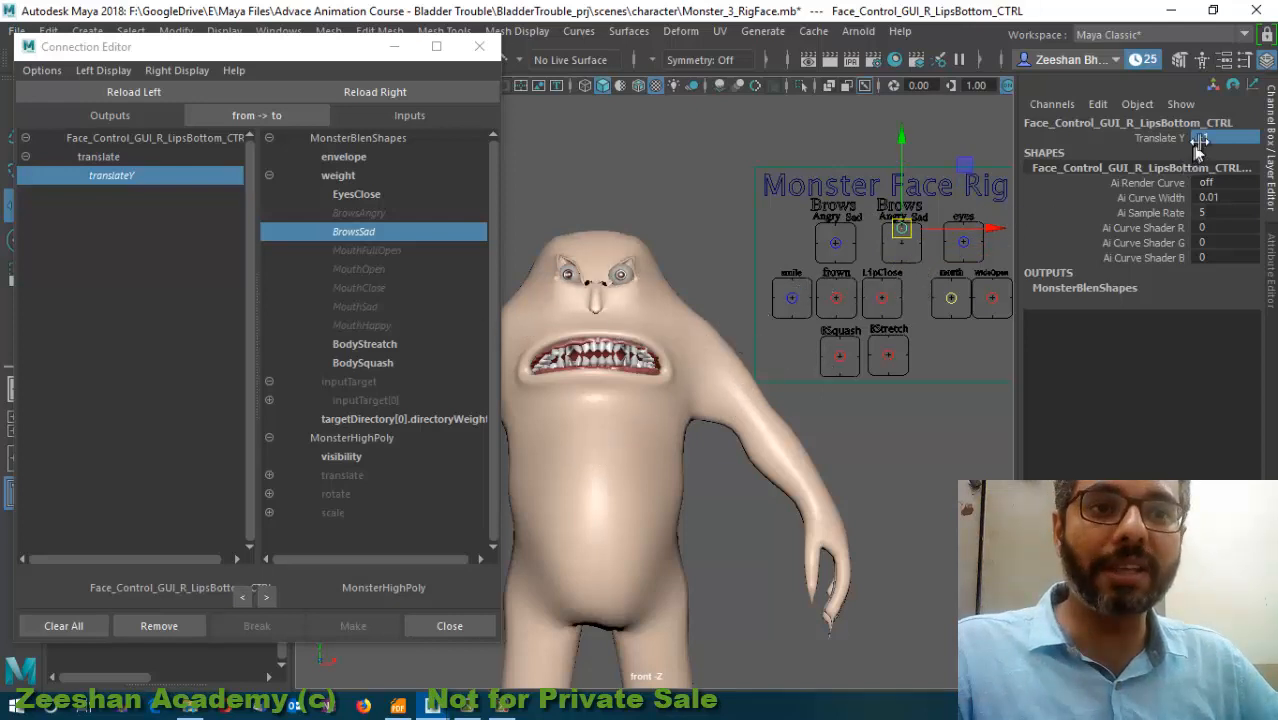
pyautogui.press('Return')
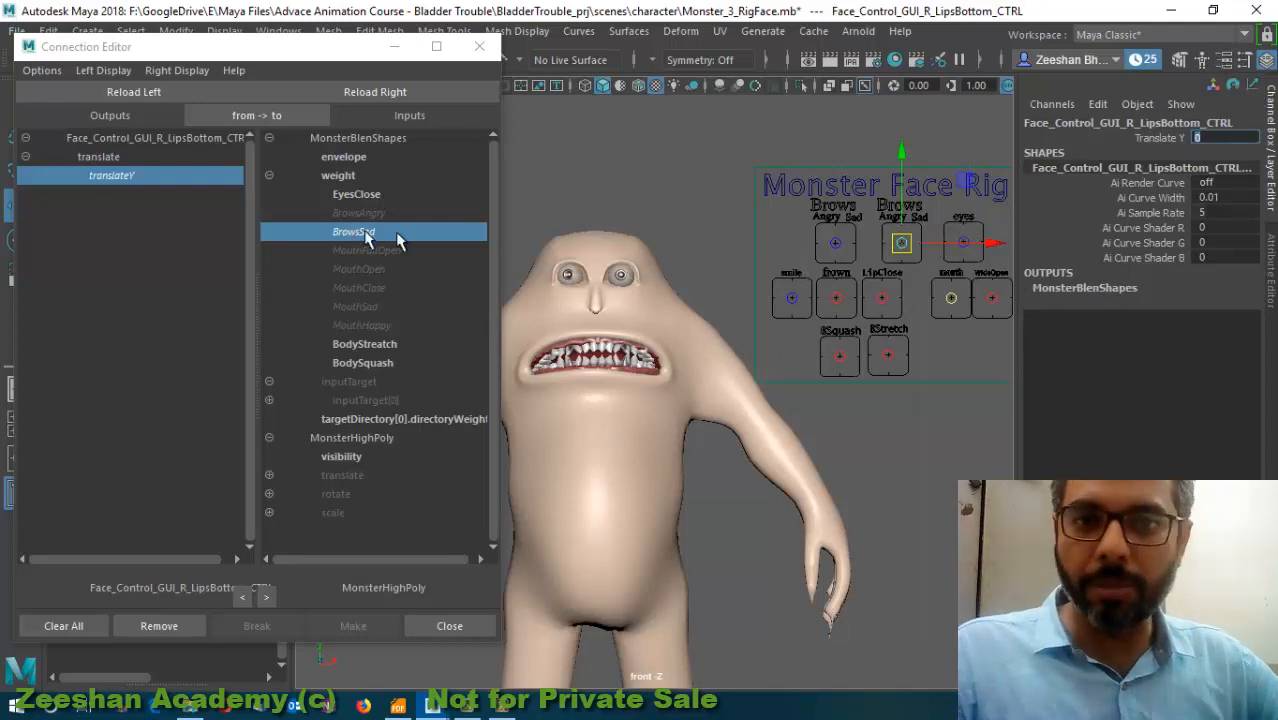
# - Load the eyes control as the connection source, connect its translateY to EyesClose and test moving the control
pyautogui.click(979, 237)
pyautogui.click(150, 93)
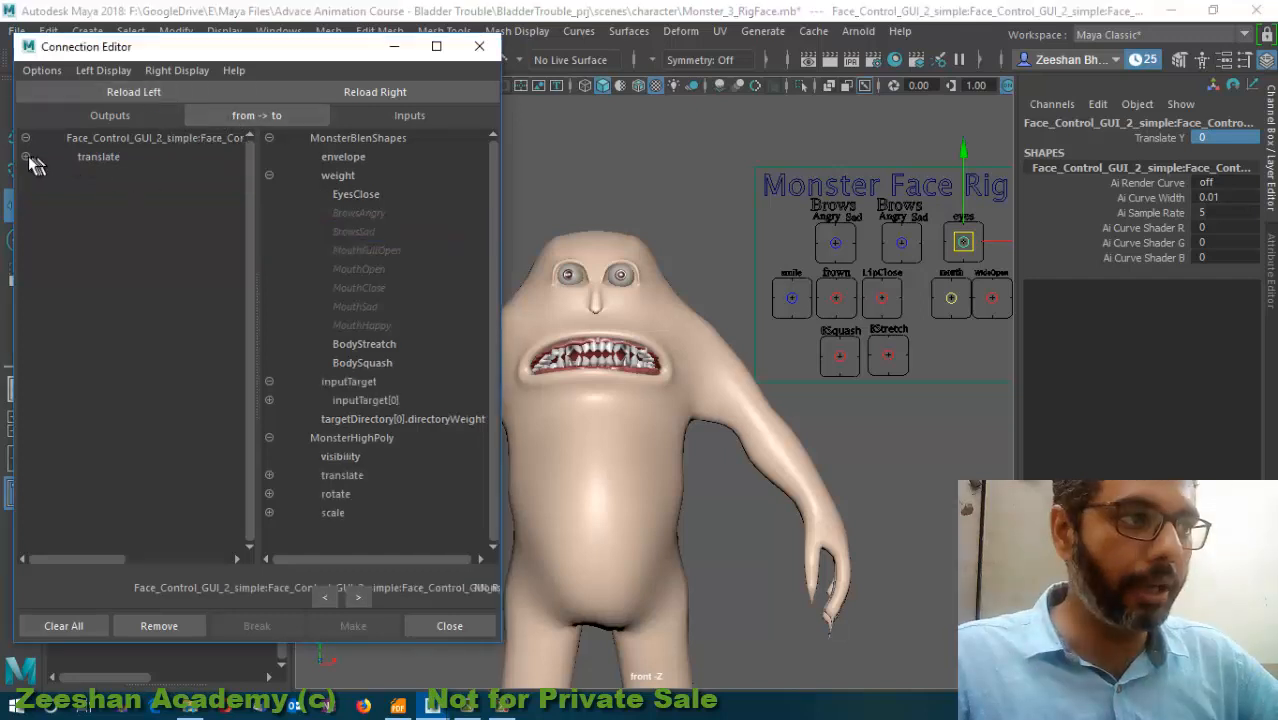
pyautogui.click(105, 175)
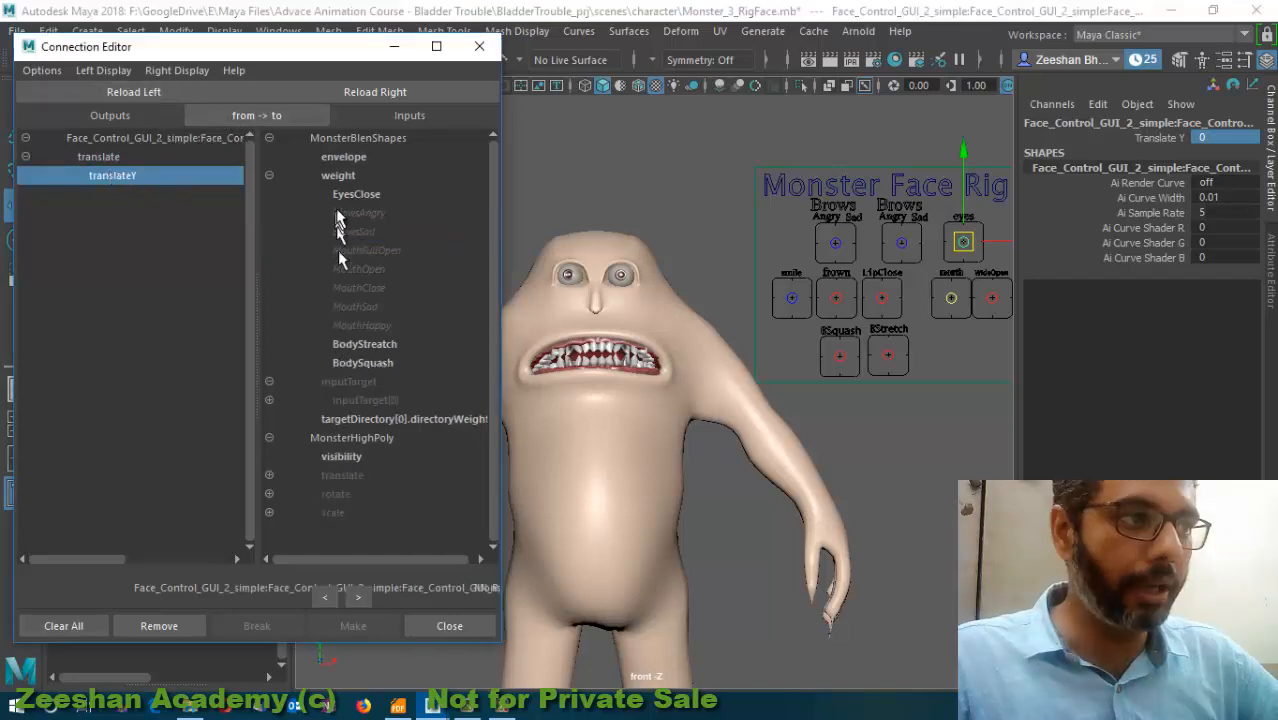
pyautogui.click(356, 194)
pyautogui.click(963, 240)
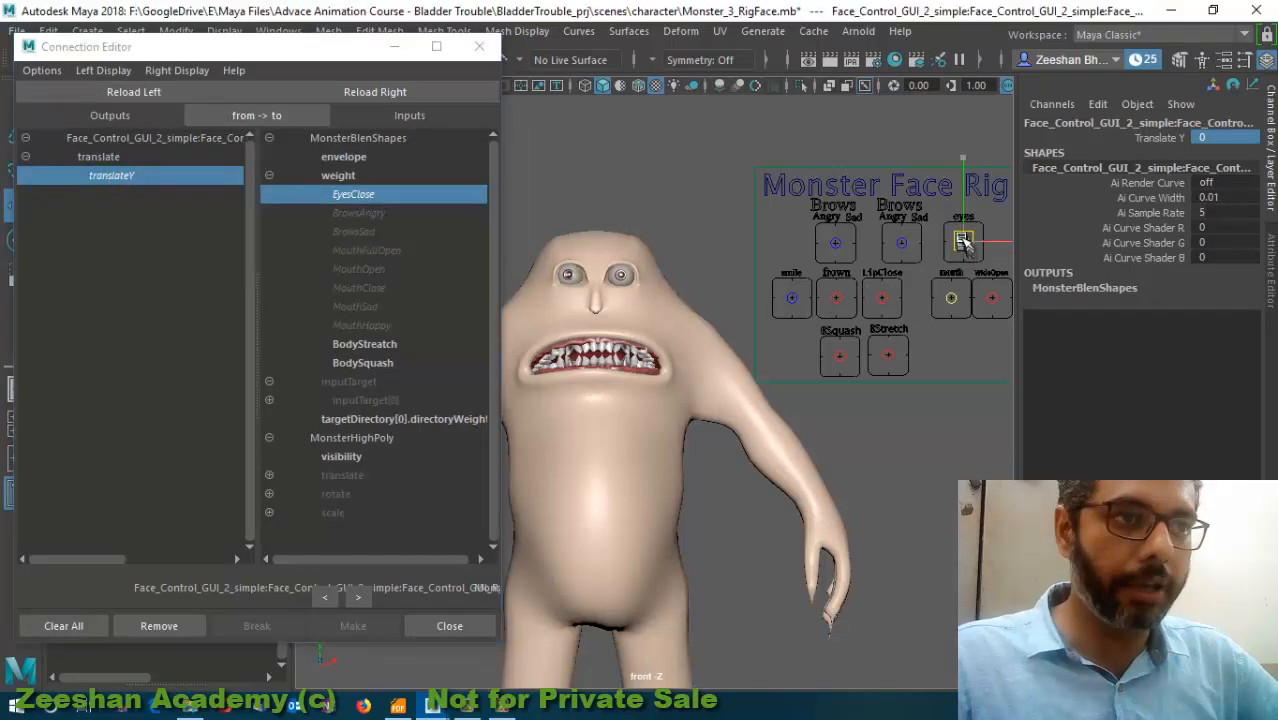
pyautogui.moveTo(963, 240); pyautogui.dragTo(970, 264)
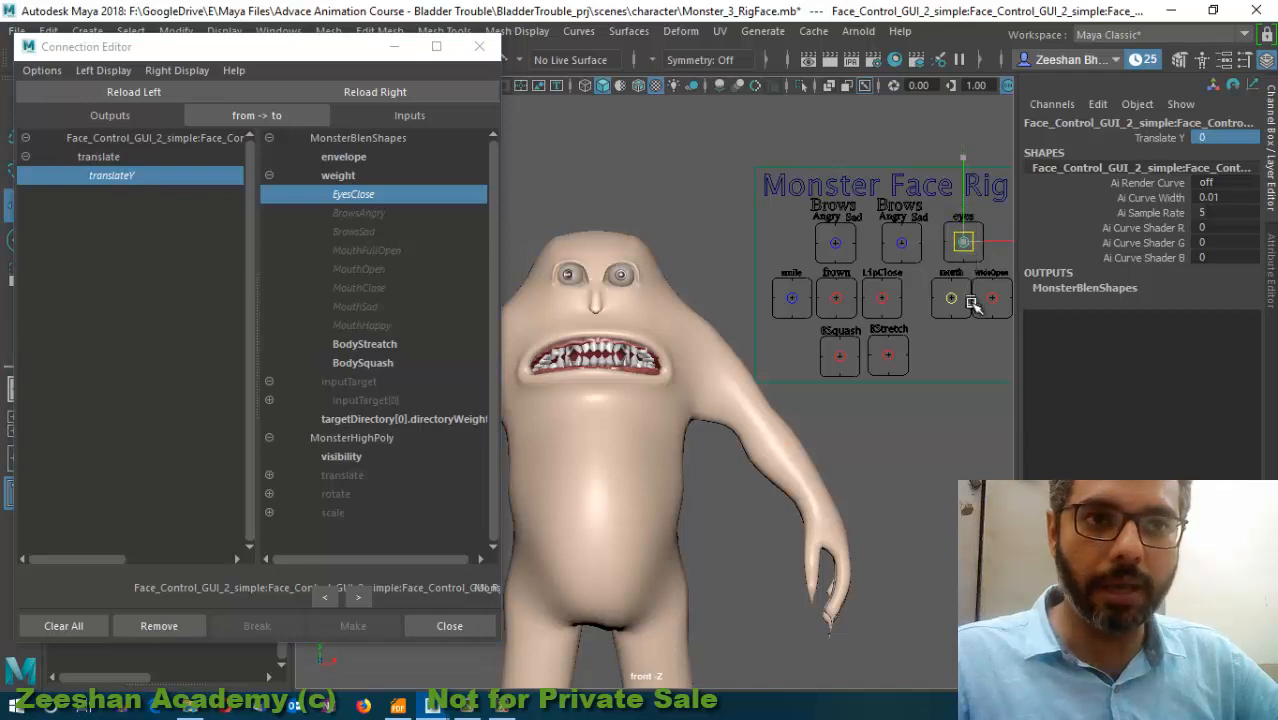
# - Test the eyes control at a Translate Y of 1 and reset it to 0
pyautogui.hotkey('ctrl', 'z')
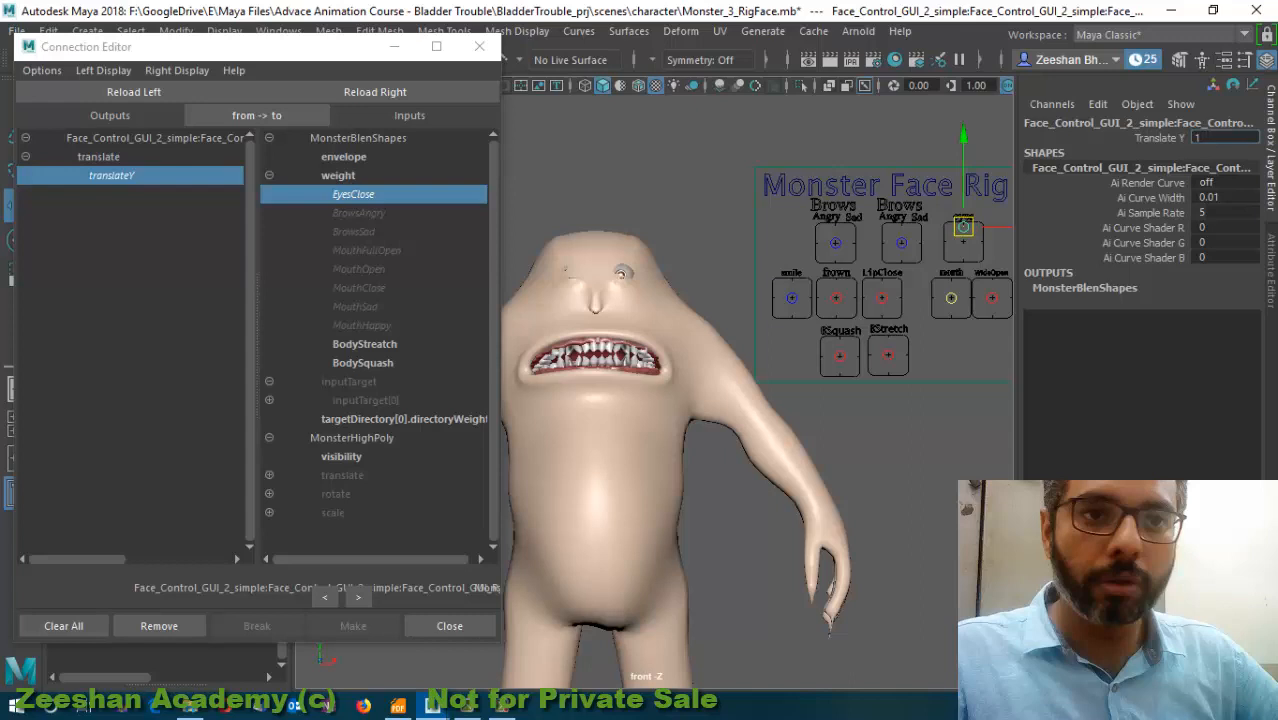
pyautogui.press('Return')
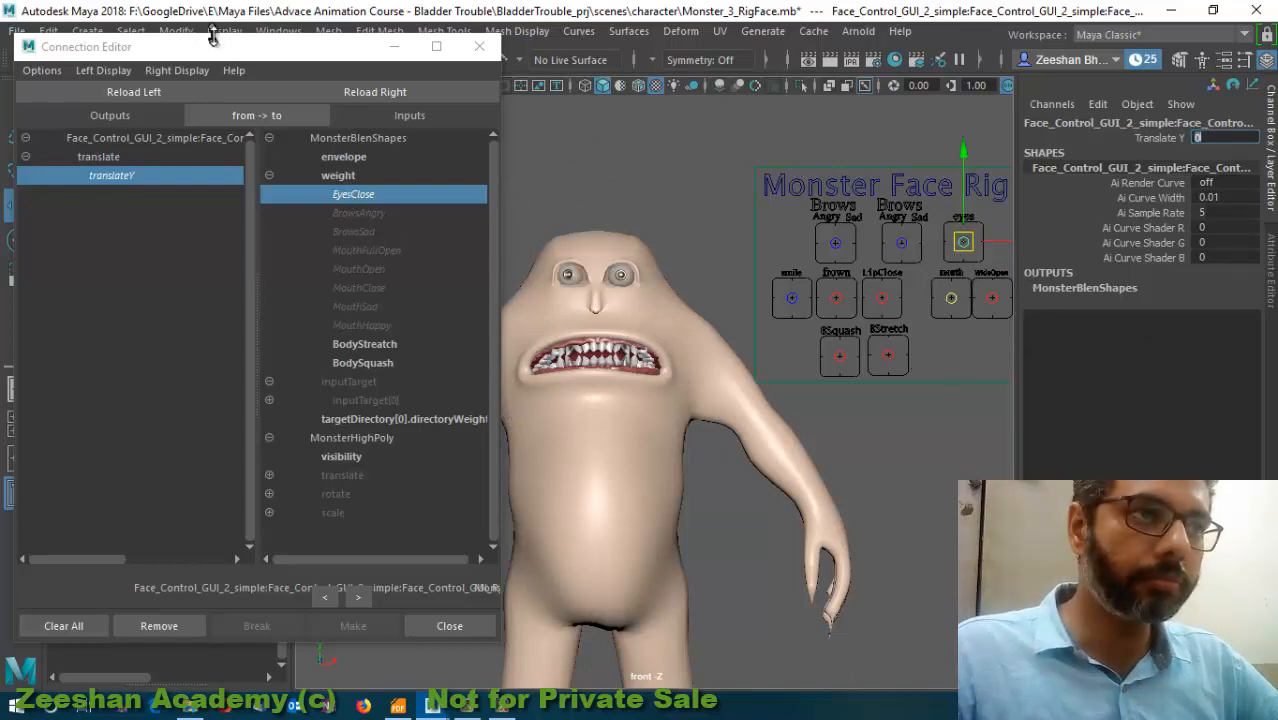
# - Load the BSquash control as the connection source and connect its translateY to BodySquash
pyautogui.moveTo(224, 50); pyautogui.dragTo(228, 76)
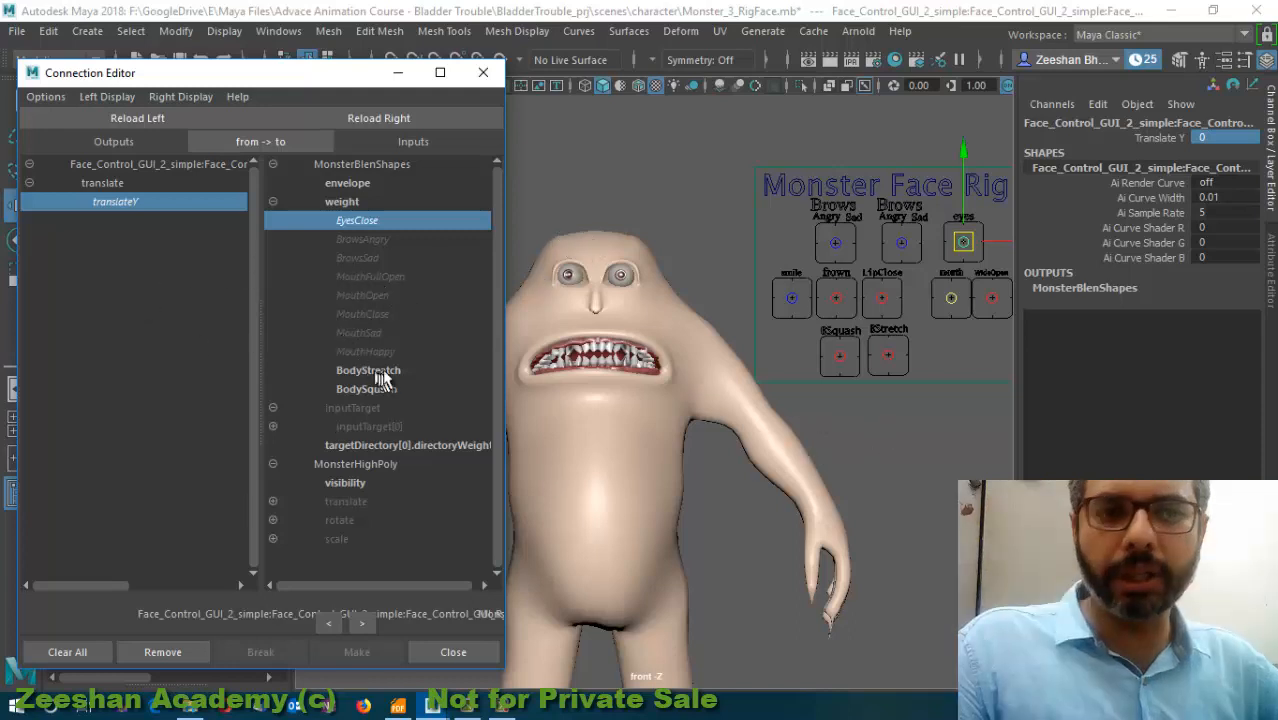
pyautogui.keyDown('alt'); pyautogui.moveTo(940, 349); pyautogui.dragTo(856, 357, button='middle'); pyautogui.keyUp('alt')
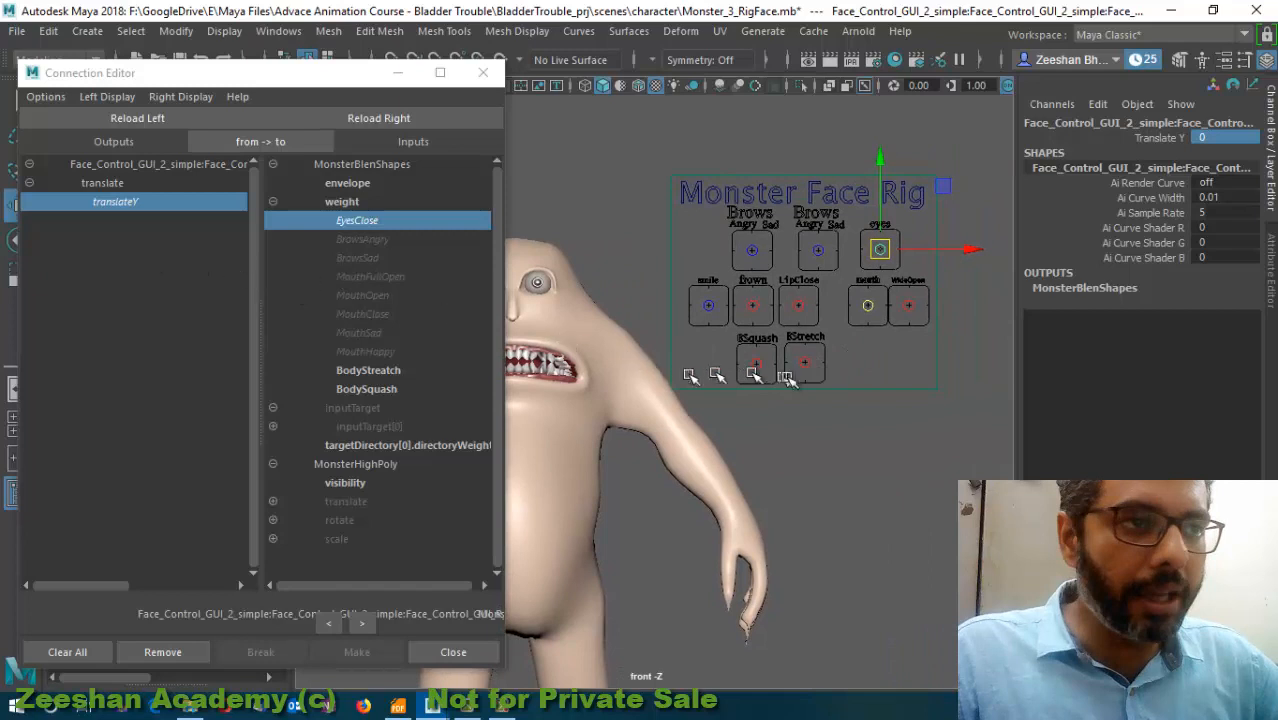
pyautogui.click(756, 364)
pyautogui.click(134, 119)
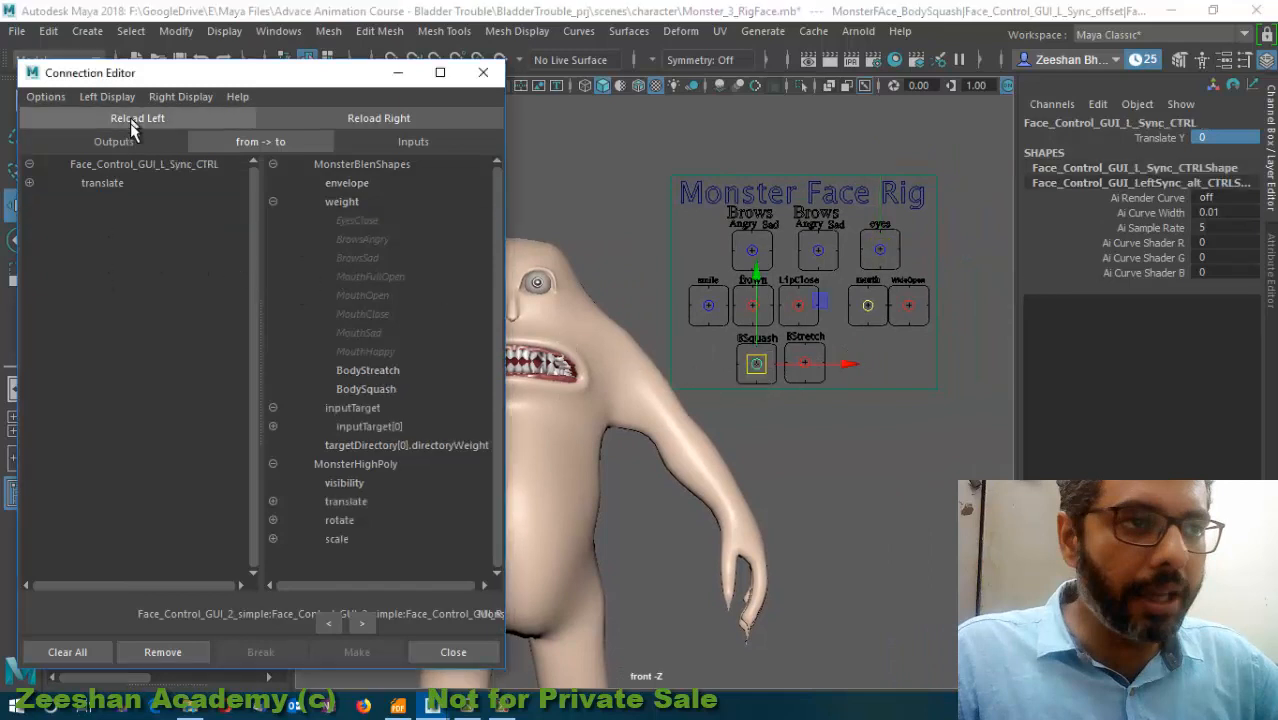
pyautogui.click(42, 201)
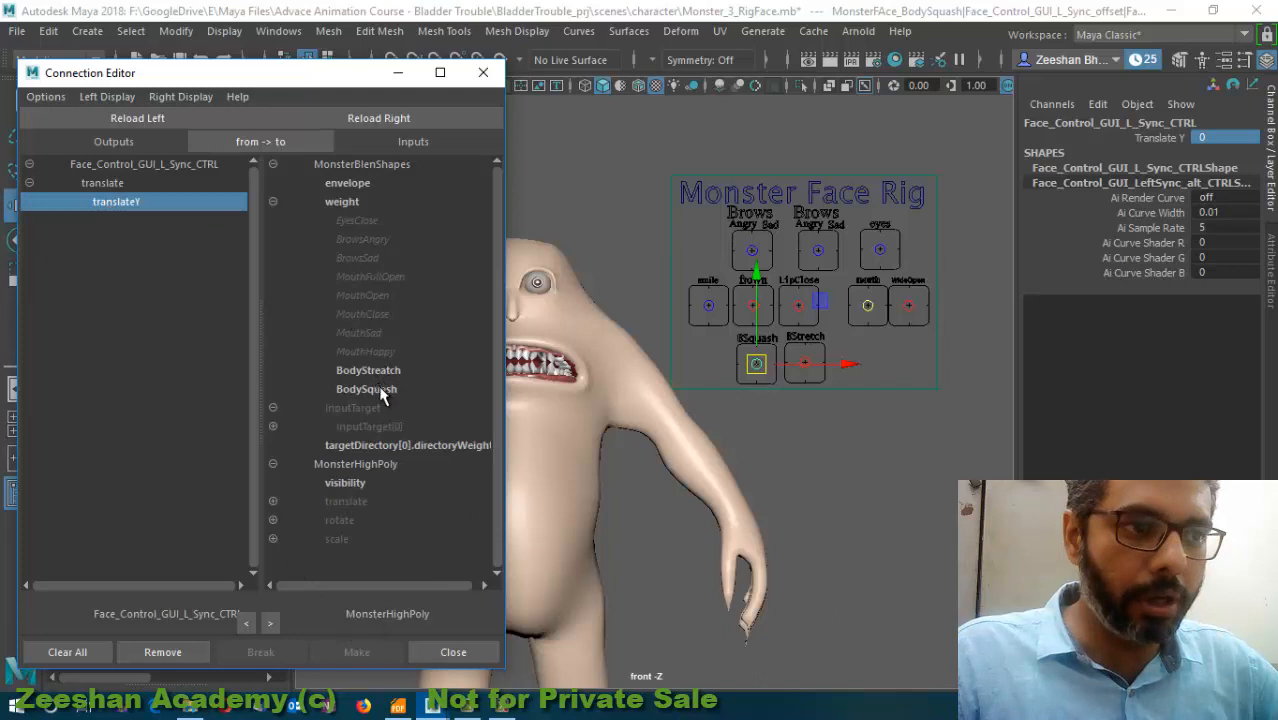
pyautogui.click(380, 391)
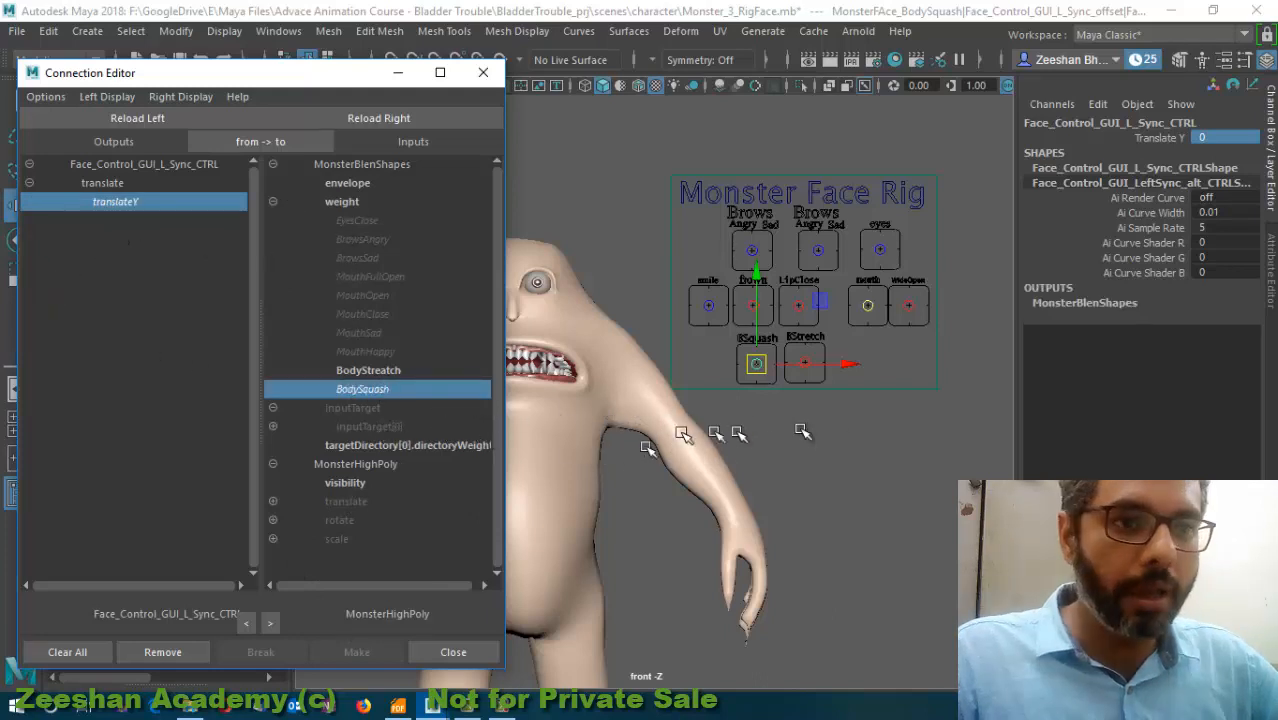
# - Load the BStretch control as the connection source and connect its translateY to BodyStreatch
pyautogui.click(800, 386)
pyautogui.click(814, 366)
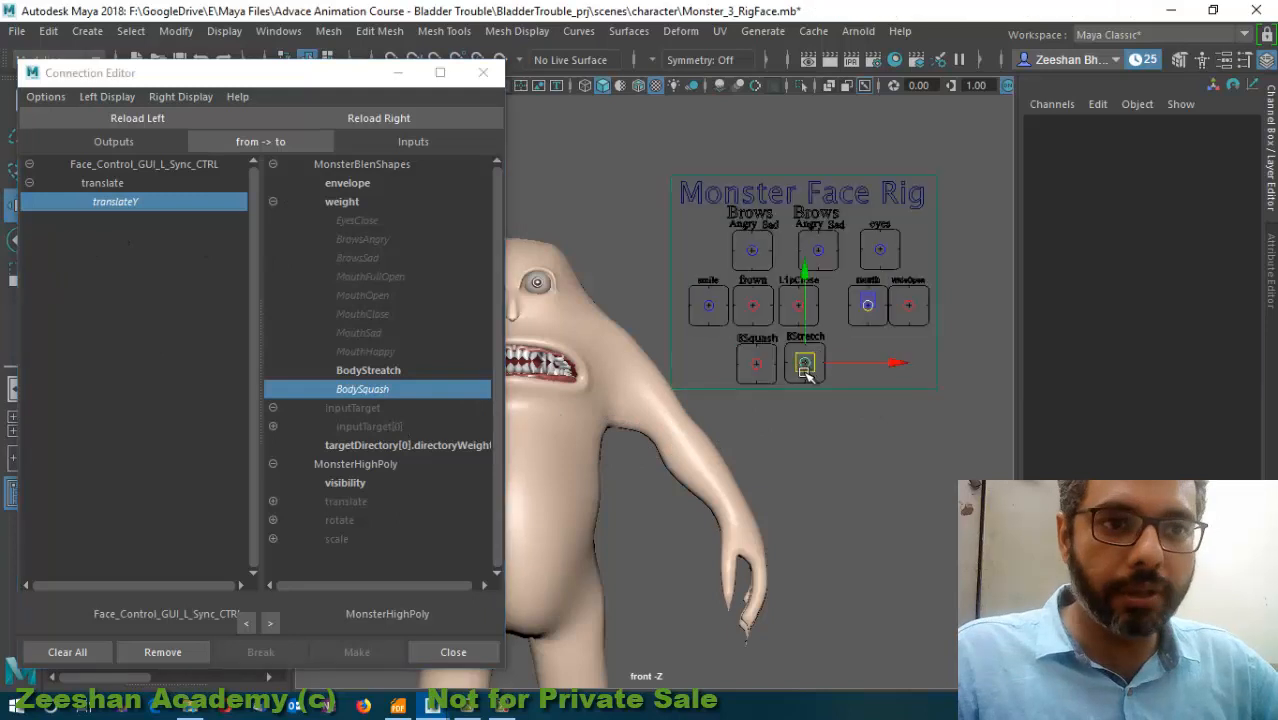
pyautogui.click(150, 119)
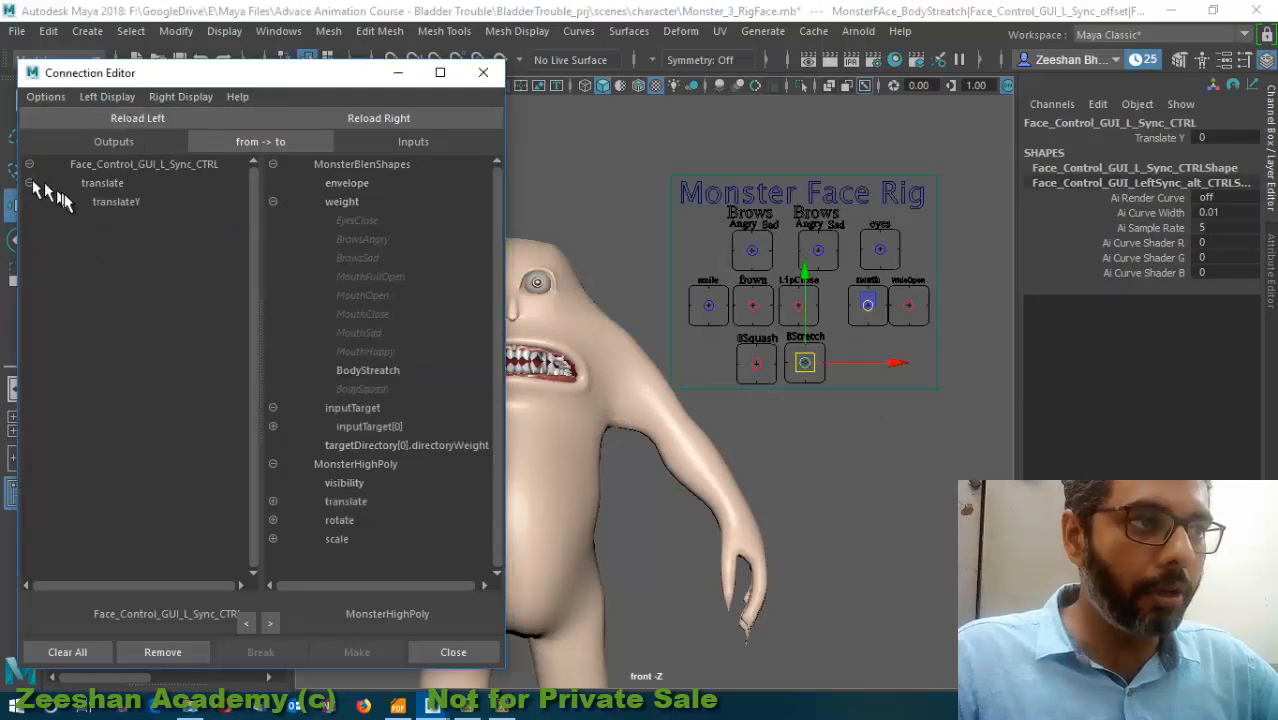
pyautogui.click(104, 203)
pyautogui.click(373, 371)
# - Test moving the BStretch control beside the full character and undo the move
pyautogui.keyDown('alt'); pyautogui.moveTo(700, 420); pyautogui.dragTo(805, 420, button='middle'); pyautogui.keyUp('alt')
pyautogui.click(858, 365)
pyautogui.moveTo(858, 365); pyautogui.dragTo(939, 328)
pyautogui.click(904, 360)
pyautogui.hotkey('ctrl', 'z')
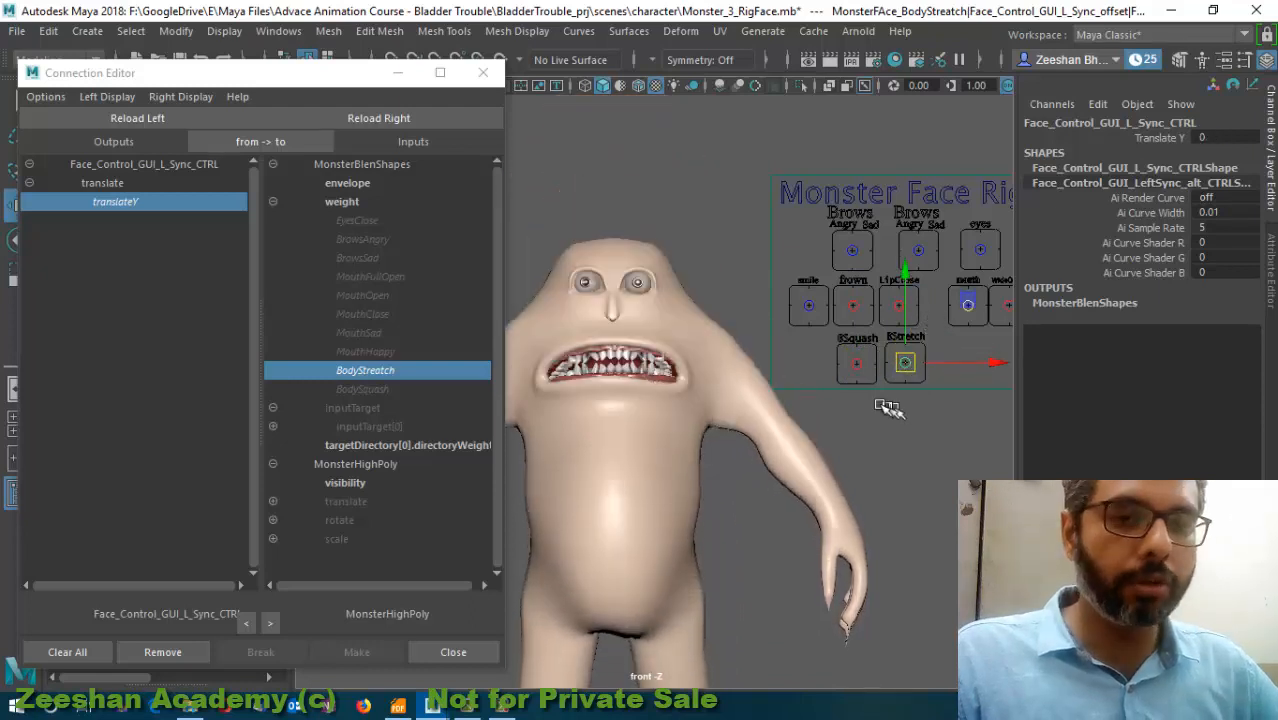
# - Frame the monster together with its face rig and close the Connection Editor
pyautogui.keyDown('alt'); pyautogui.moveTo(870, 370); pyautogui.dragTo(775, 337, button='middle'); pyautogui.keyUp('alt')
pyautogui.keyDown('alt'); pyautogui.moveTo(775, 337); pyautogui.dragTo(774, 372, button='right'); pyautogui.keyUp('alt')
pyautogui.keyDown('alt'); pyautogui.moveTo(774, 372); pyautogui.dragTo(838, 372, button='middle'); pyautogui.keyUp('alt')
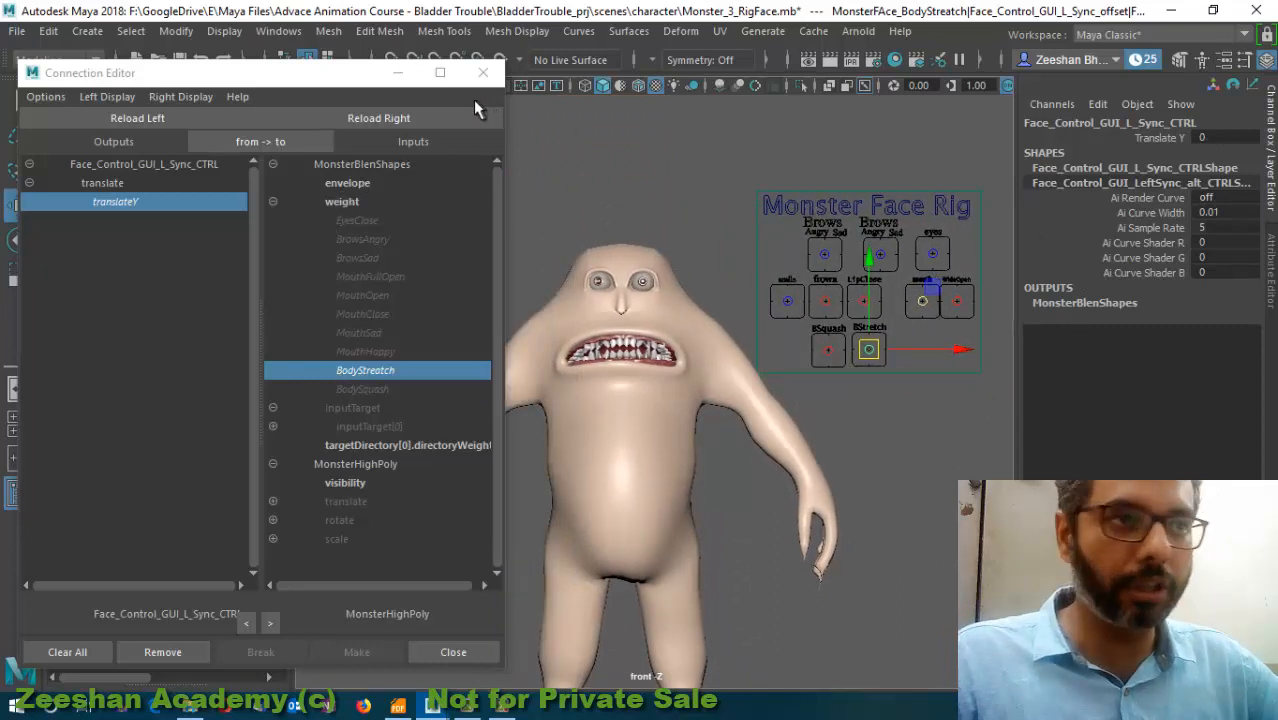
pyautogui.click(483, 73)
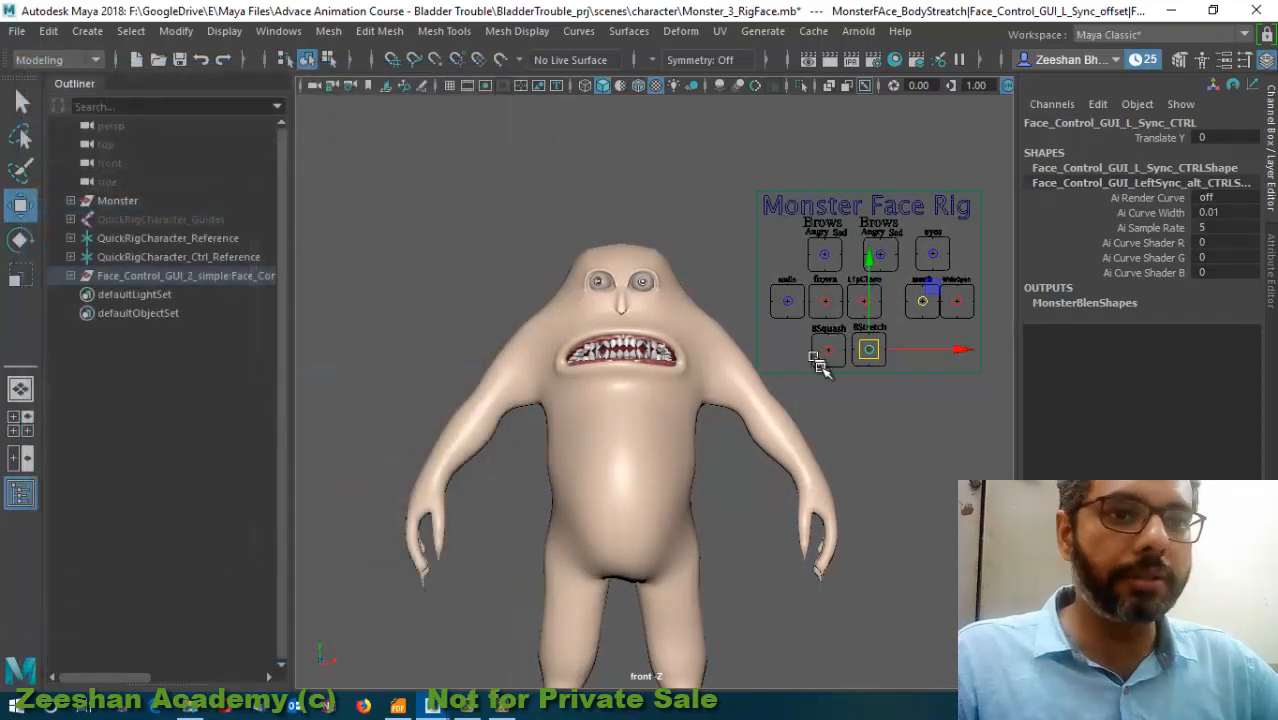
# - Test moving the WideOpen mouth control in Y and undo the move
pyautogui.keyDown('alt'); pyautogui.moveTo(820, 367); pyautogui.dragTo(696, 375, button='middle'); pyautogui.keyUp('alt')
pyautogui.keyDown('alt'); pyautogui.moveTo(767, 402); pyautogui.dragTo(787, 391, button='middle'); pyautogui.keyUp('alt')
pyautogui.keyDown('alt'); pyautogui.moveTo(787, 391); pyautogui.dragTo(853, 389, button='right'); pyautogui.keyUp('alt')
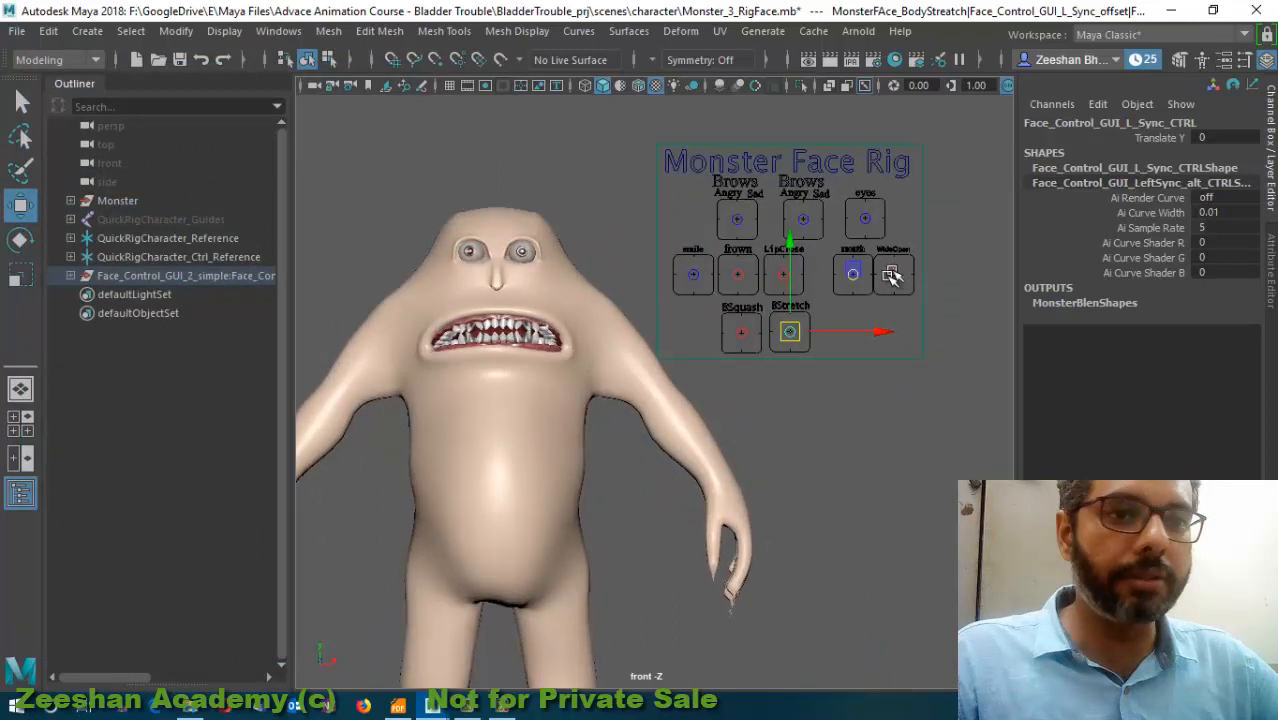
pyautogui.click(891, 277)
pyautogui.moveTo(896, 271)
pyautogui.mouseDown()
pyautogui.moveTo(893, 260)
pyautogui.moveTo(895, 284)
pyautogui.moveTo(894, 264)
pyautogui.mouseUp()
pyautogui.hotkey('ctrl', 'z')
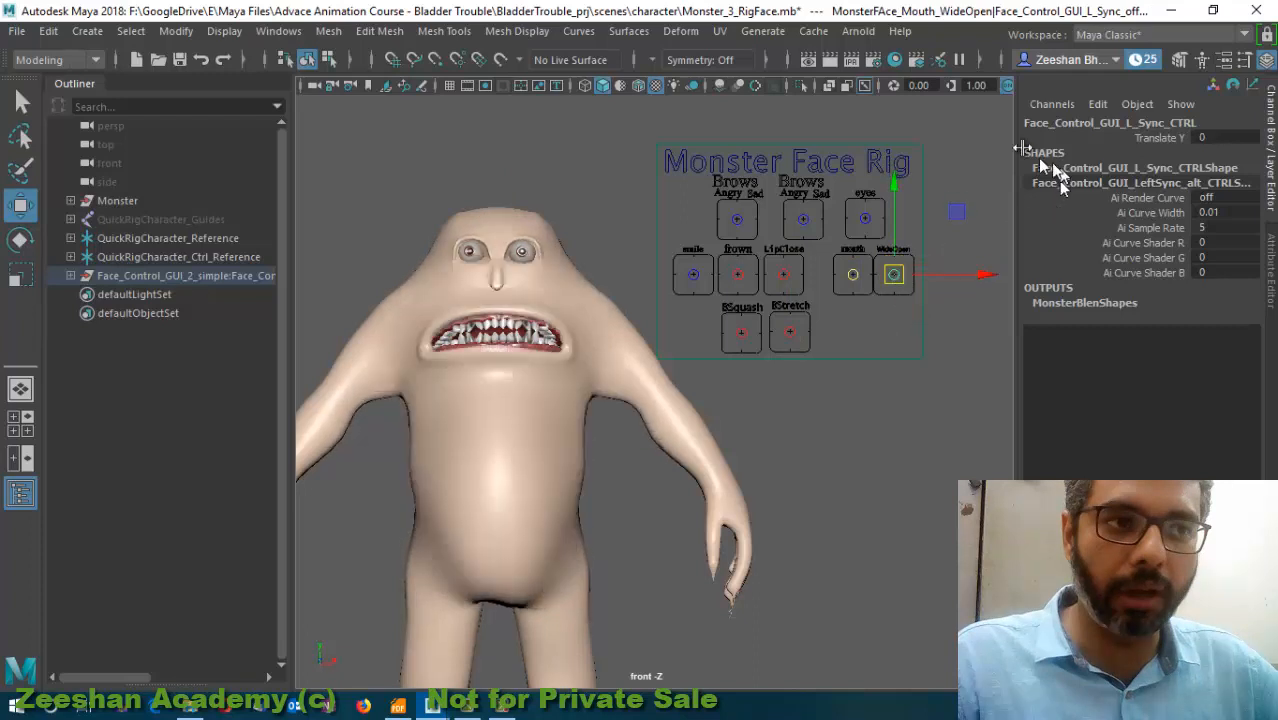
# - Open the WideOpen control's transform attributes and expand its translate limit information
pyautogui.click(1184, 62)
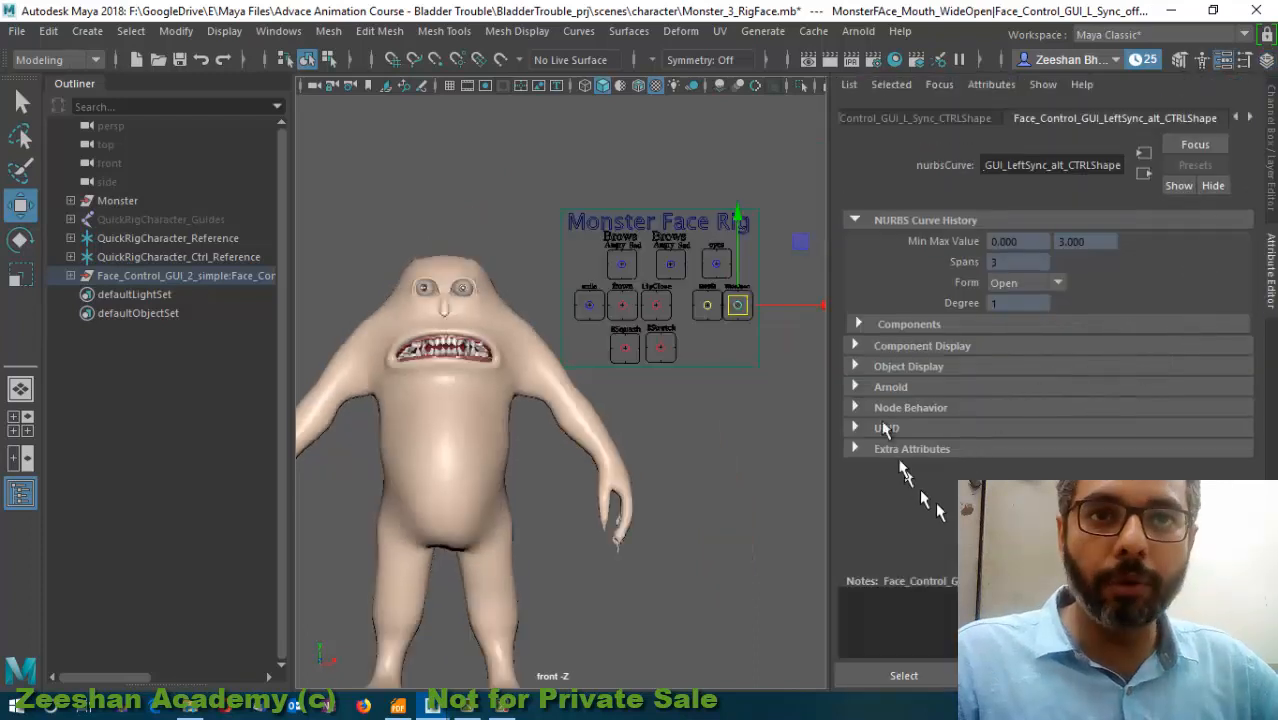
pyautogui.keyDown('alt'); pyautogui.moveTo(684, 326); pyautogui.dragTo(641, 297, button='middle'); pyautogui.keyUp('alt')
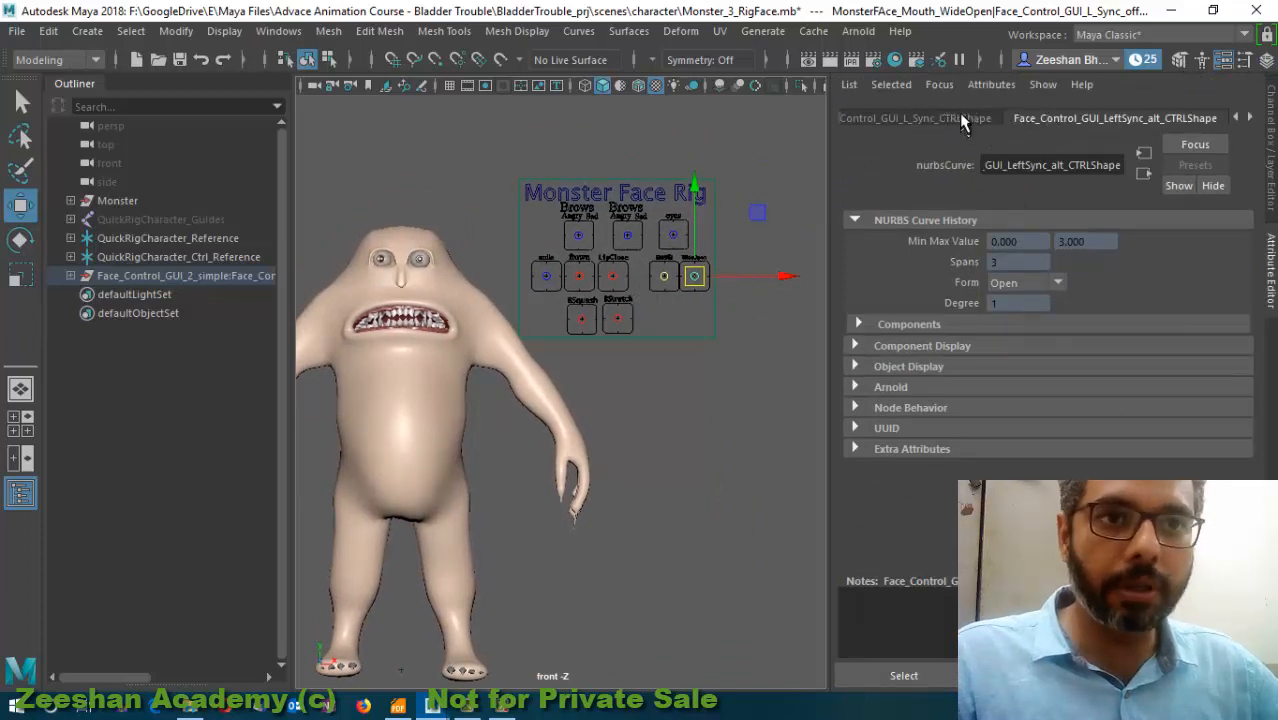
pyautogui.click(961, 119)
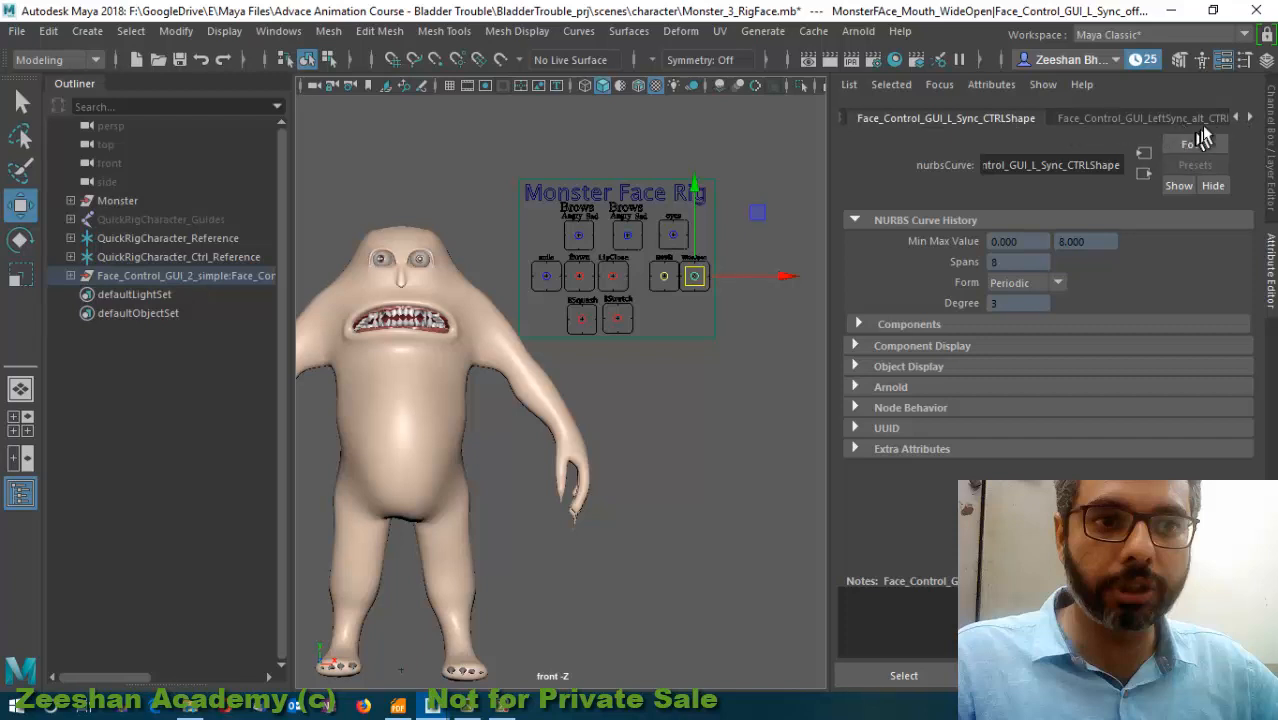
pyautogui.click(1240, 118)
pyautogui.click(908, 118)
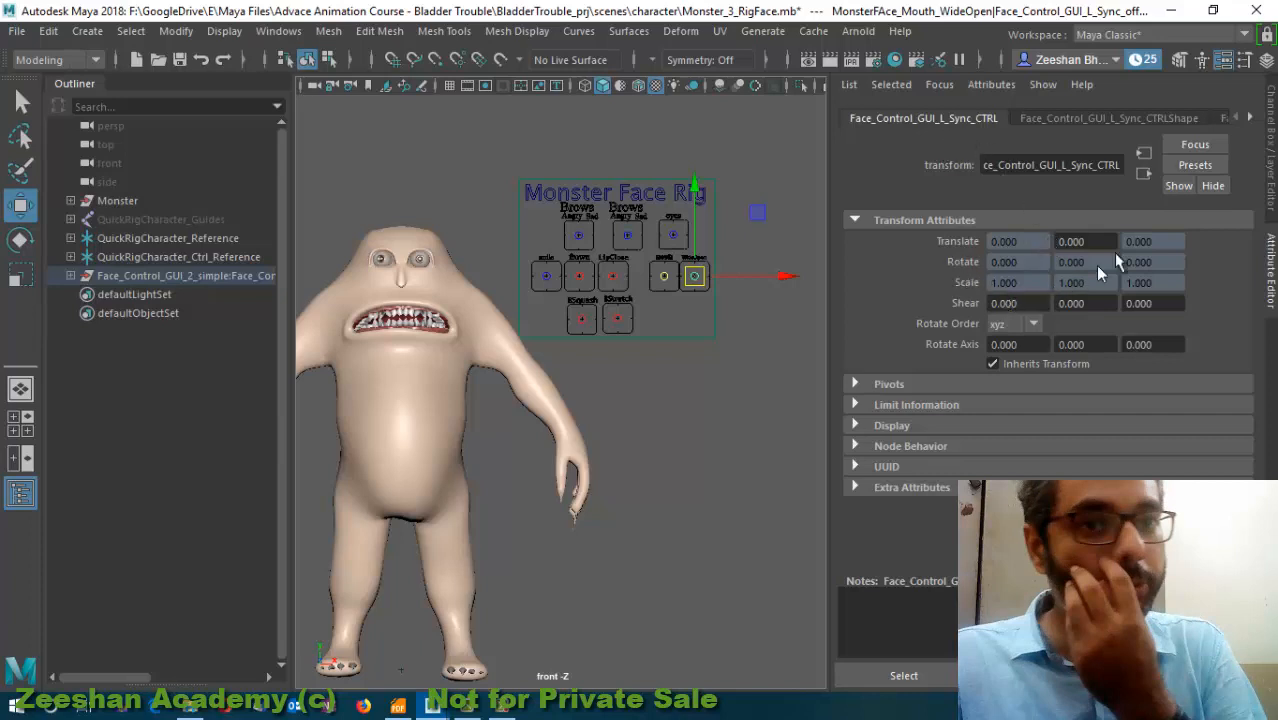
pyautogui.click(910, 405)
pyautogui.click(862, 425)
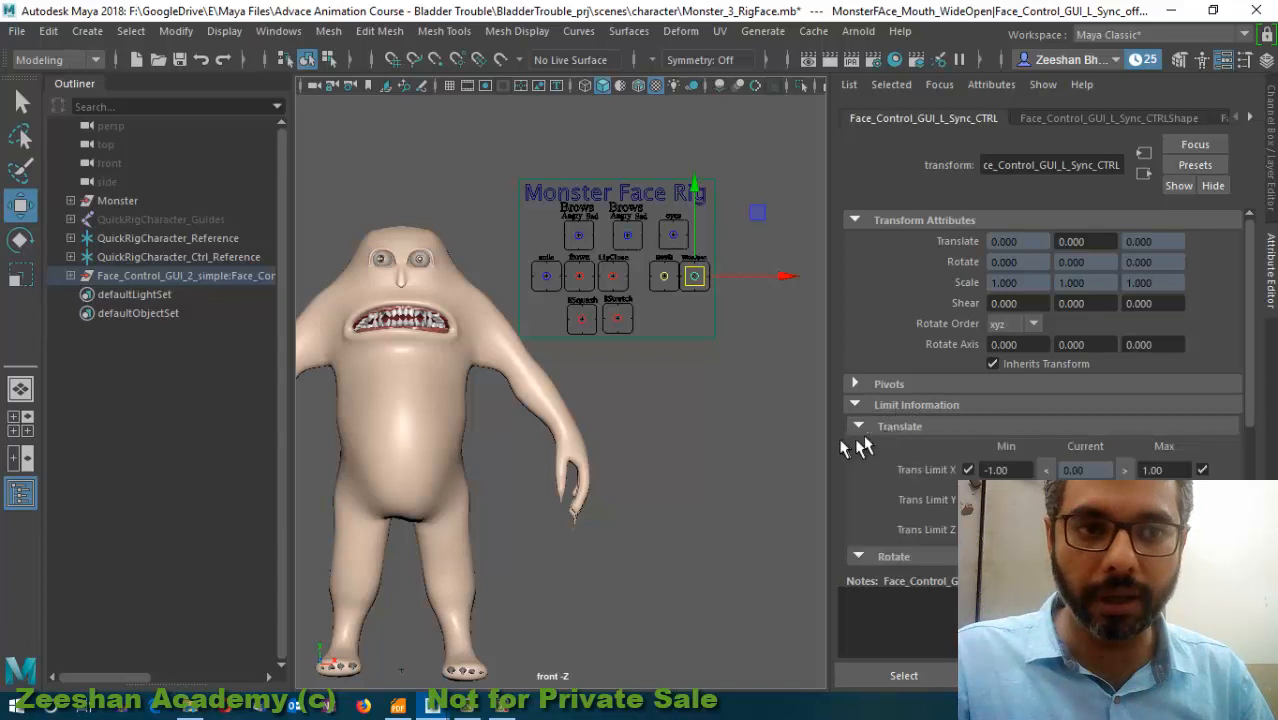
pyautogui.scroll(-2, 1257, 380)
pyautogui.scroll(-2, 1257, 380)
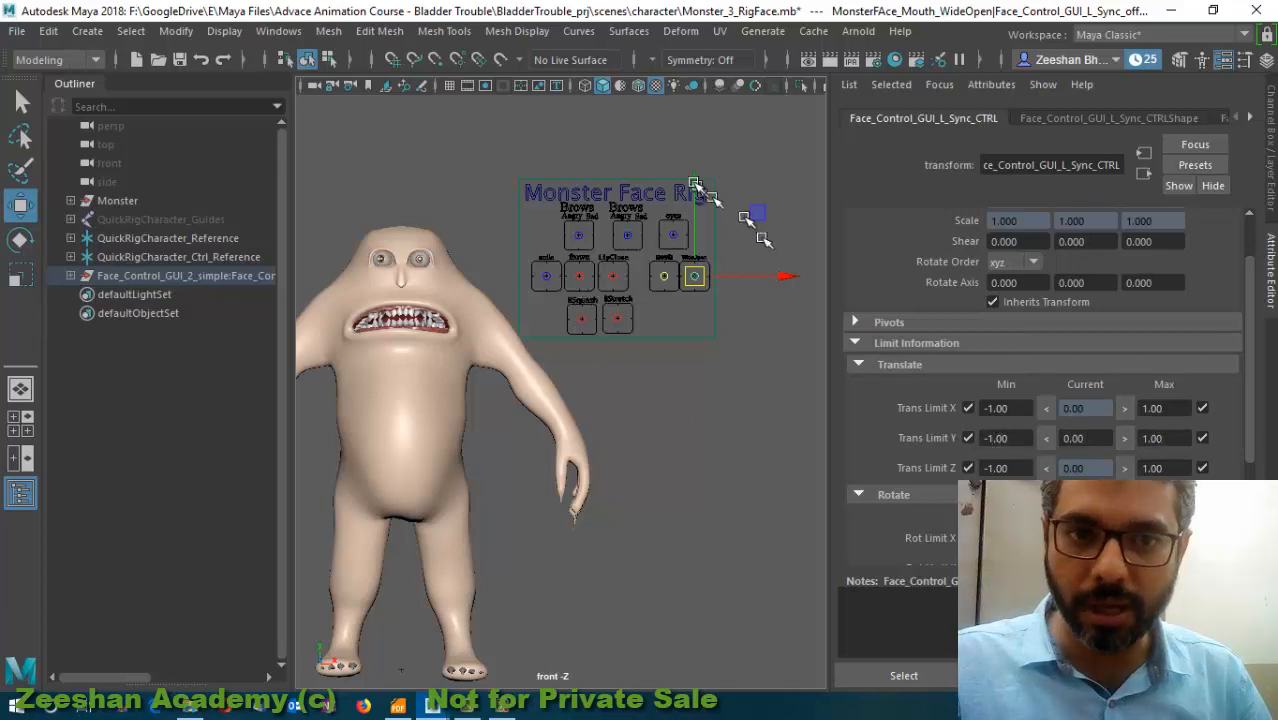
# - Move the WideOpen control to about 0.44 in Y, try a minimum Trans Limit Y of 0, and undo the changes
pyautogui.moveTo(694, 186)
pyautogui.mouseDown()
pyautogui.moveTo(703, 195)
pyautogui.moveTo(689, 183)
pyautogui.mouseUp()
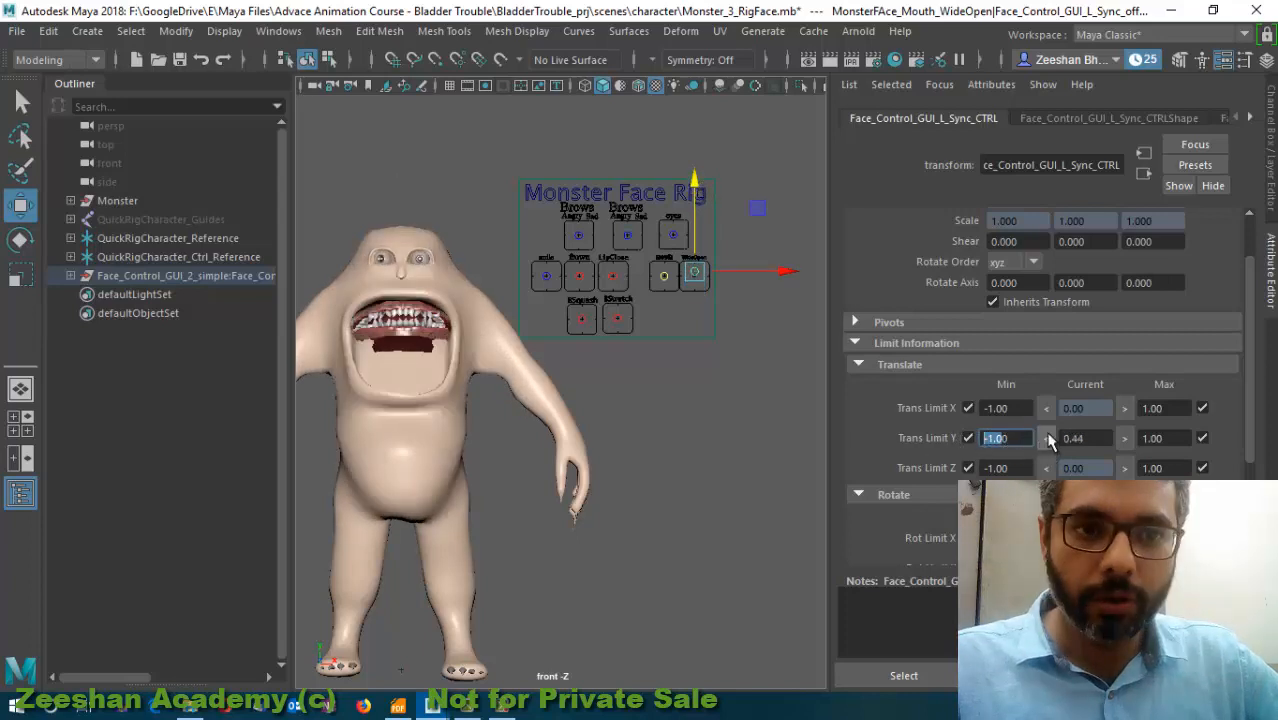
pyautogui.write('00')
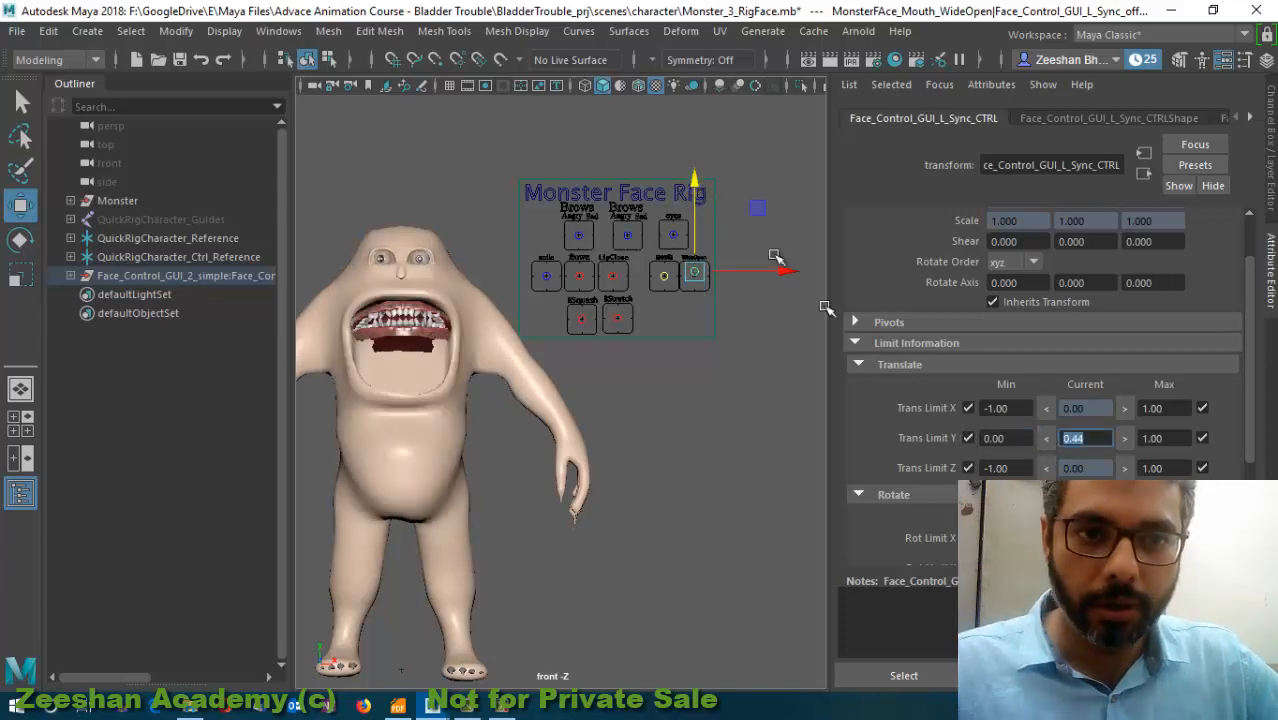
pyautogui.moveTo(700, 205)
pyautogui.mouseDown()
pyautogui.moveTo(696, 183)
pyautogui.moveTo(716, 197)
pyautogui.mouseUp()
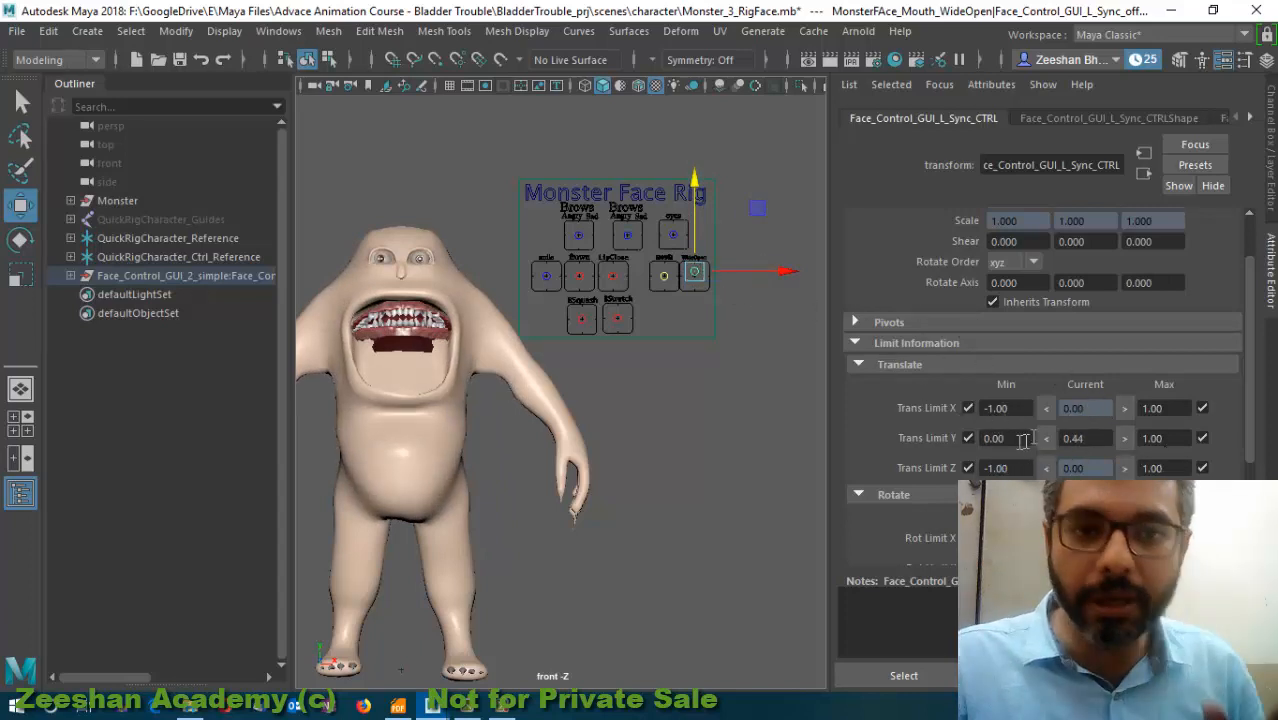
pyautogui.hotkey('ctrl', 'z')
pyautogui.hotkey('ctrl', 'z')
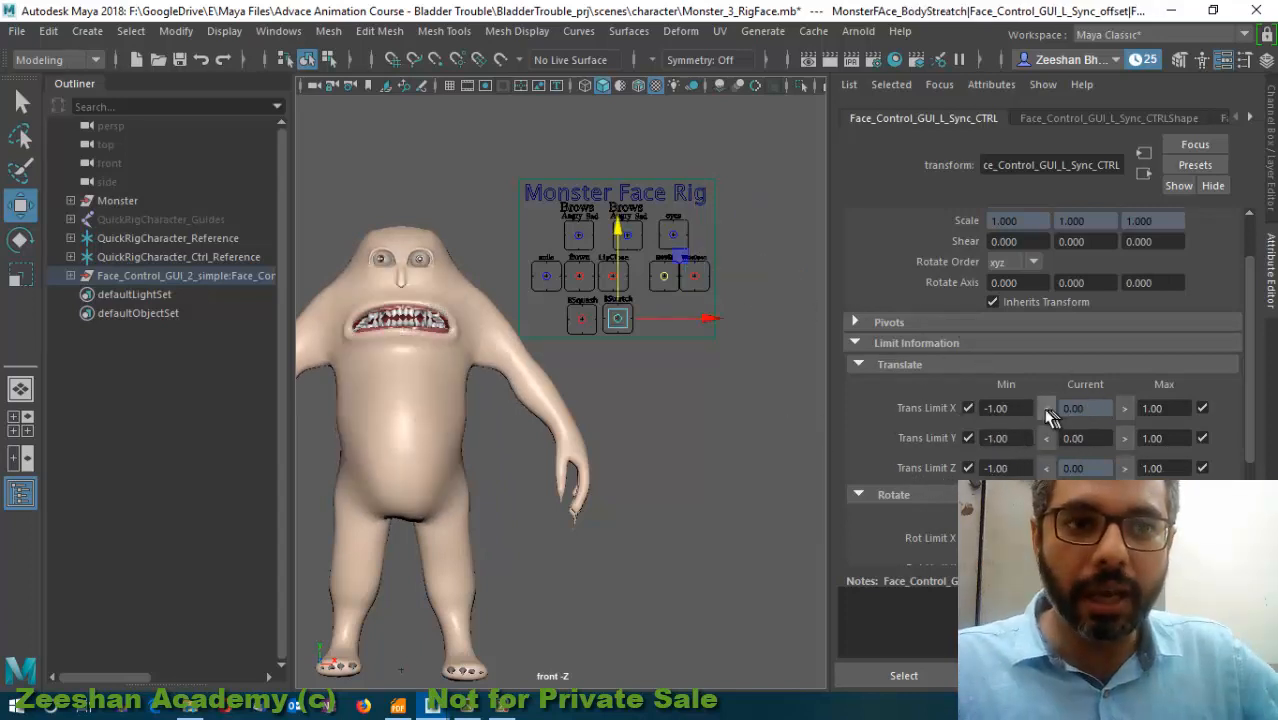
# - Test moving the BStretch control and the WideOpen control in Y, the latter to about 0.35, and undo both moves
pyautogui.moveTo(619, 227); pyautogui.dragTo(623, 236)
pyautogui.hotkey('ctrl', 'z')
pyautogui.click(697, 288)
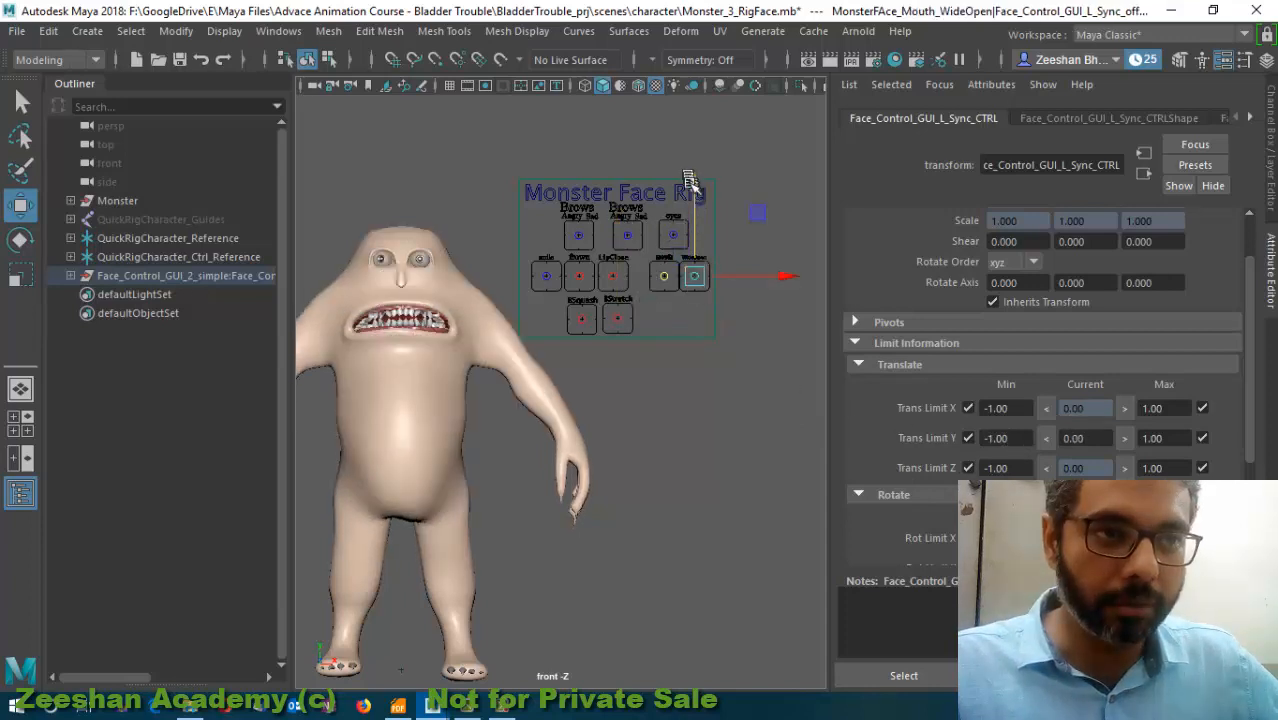
pyautogui.moveTo(688, 188); pyautogui.dragTo(717, 204)
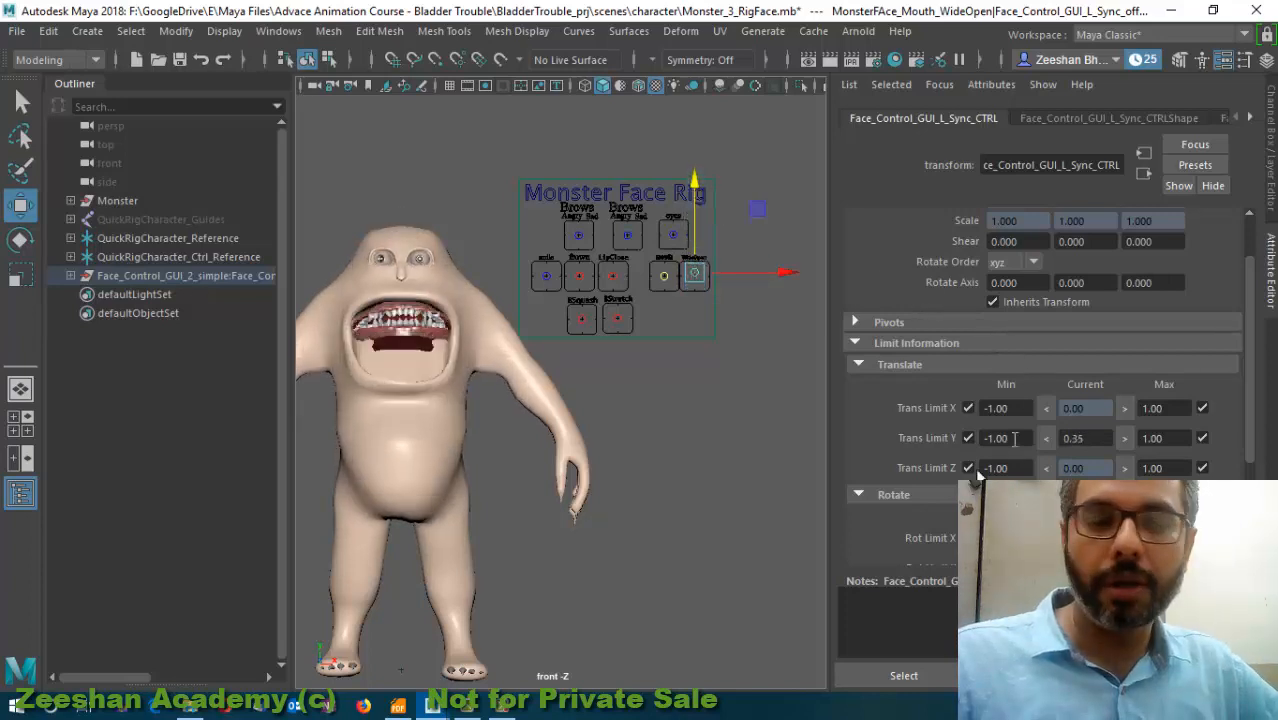
pyautogui.hotkey('ctrl', 'z')
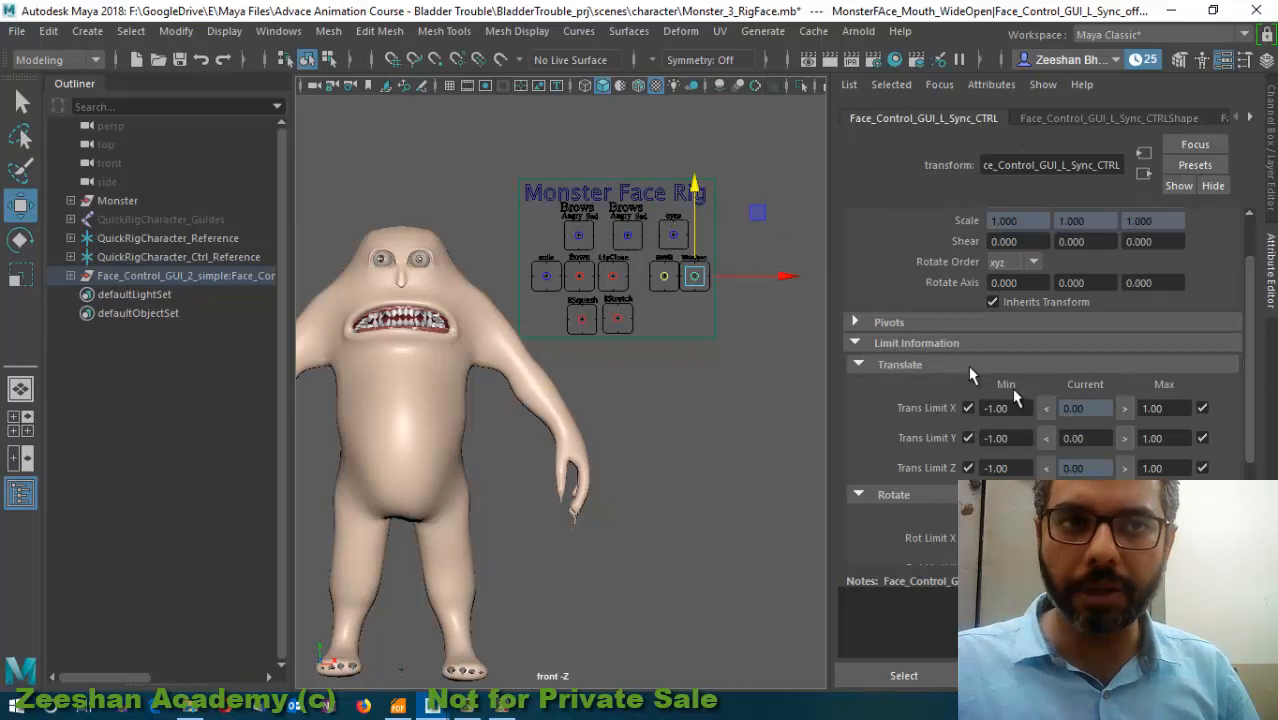
# - Set the WideOpen control's minimum Trans Limit Y to 0 and test moving the control
pyautogui.moveTo(1021, 435); pyautogui.dragTo(975, 445)
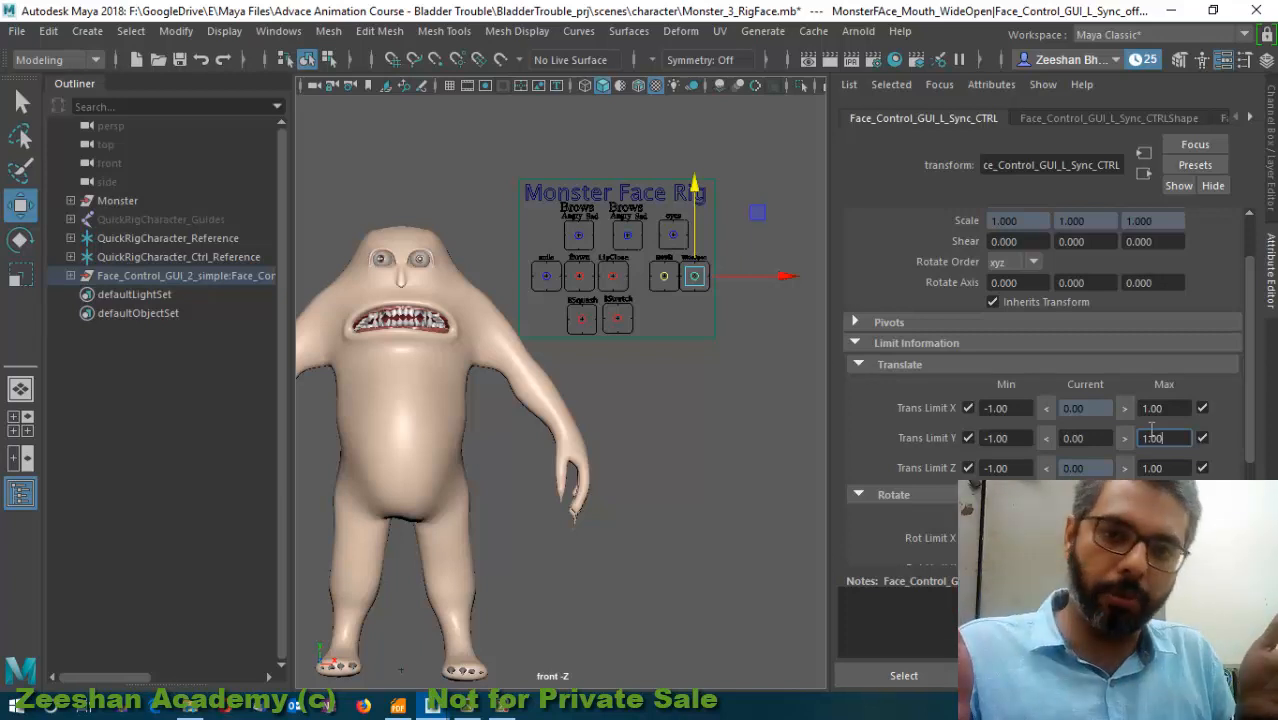
pyautogui.click(1008, 438)
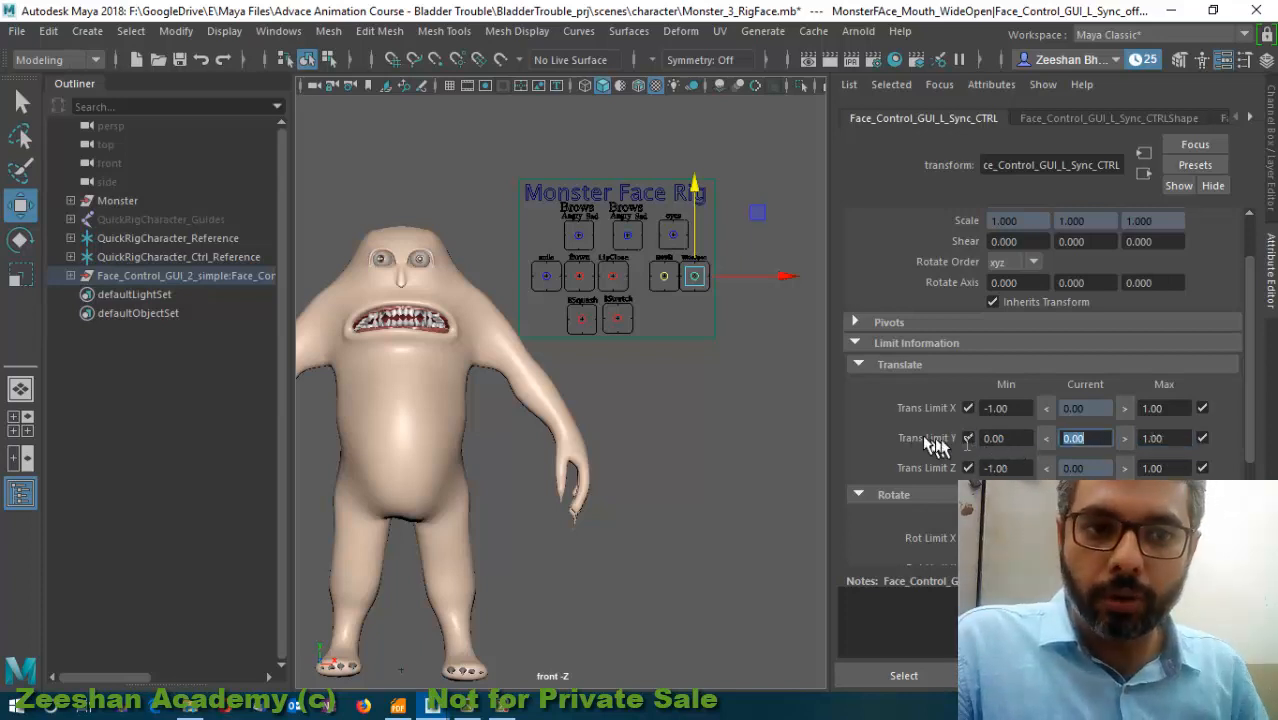
pyautogui.moveTo(697, 186); pyautogui.dragTo(665, 177)
# - Set the mouth control's minimum Trans Limit Y to 0 and test moving the control
pyautogui.click(664, 270)
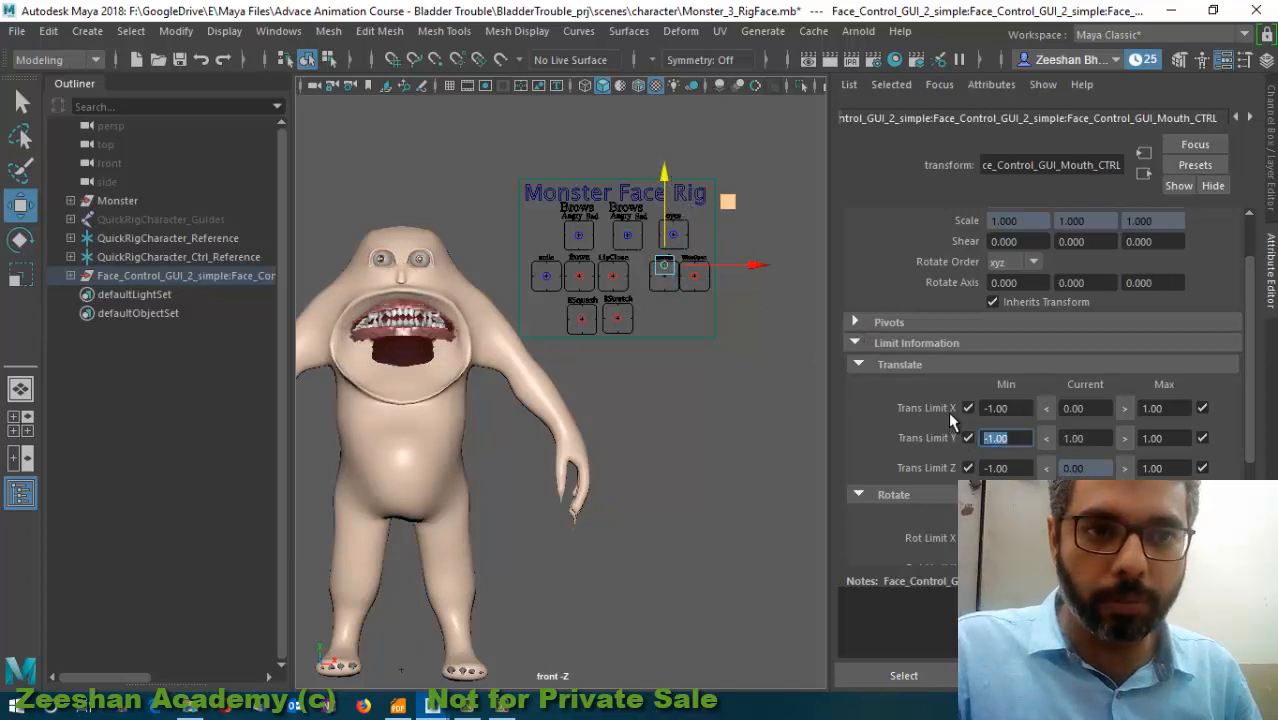
pyautogui.write('0')
pyautogui.press('Return')
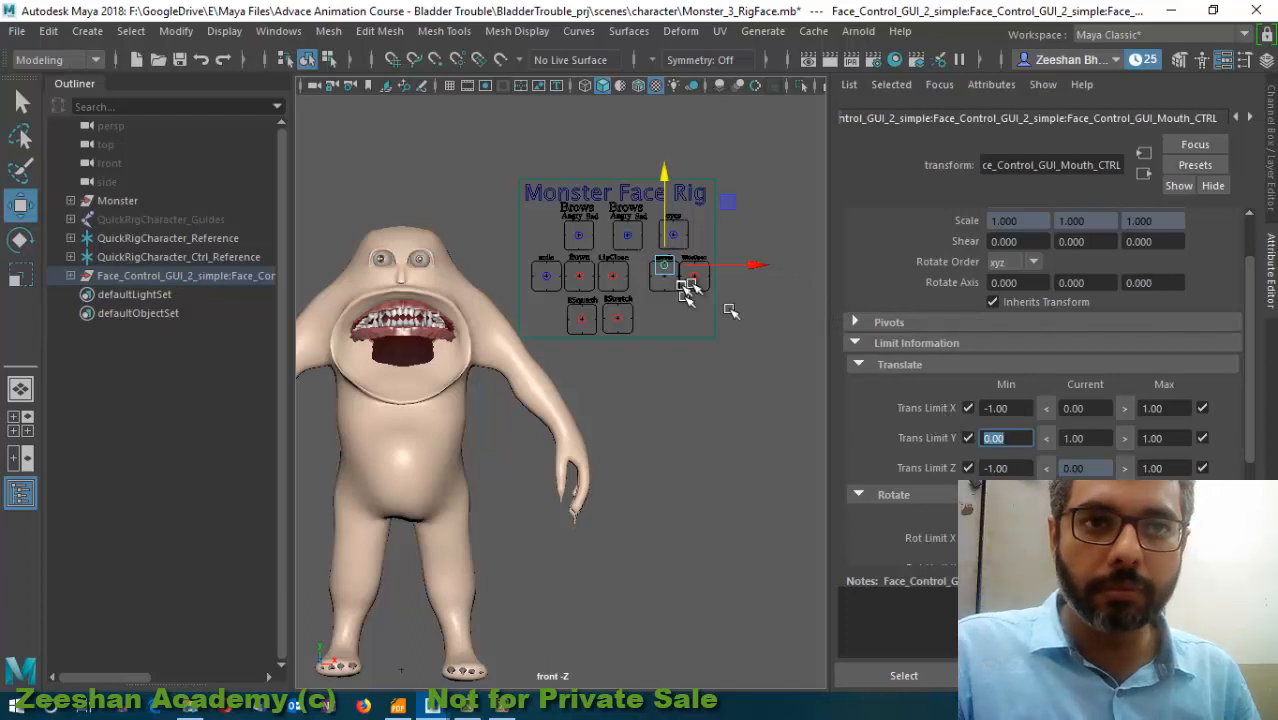
pyautogui.moveTo(670, 190)
pyautogui.mouseDown()
pyautogui.moveTo(680, 222)
pyautogui.moveTo(680, 192)
pyautogui.moveTo(672, 218)
pyautogui.moveTo(605, 200)
pyautogui.moveTo(618, 207)
pyautogui.moveTo(624, 178)
pyautogui.moveTo(630, 212)
pyautogui.moveTo(628, 188)
pyautogui.moveTo(626, 206)
pyautogui.moveTo(661, 197)
pyautogui.mouseUp()
# - Check the neighbouring mouth controls and test moving the frown control between -1 and about -0.07 in Y
pyautogui.click(613, 275)
pyautogui.click(668, 266)
pyautogui.click(579, 280)
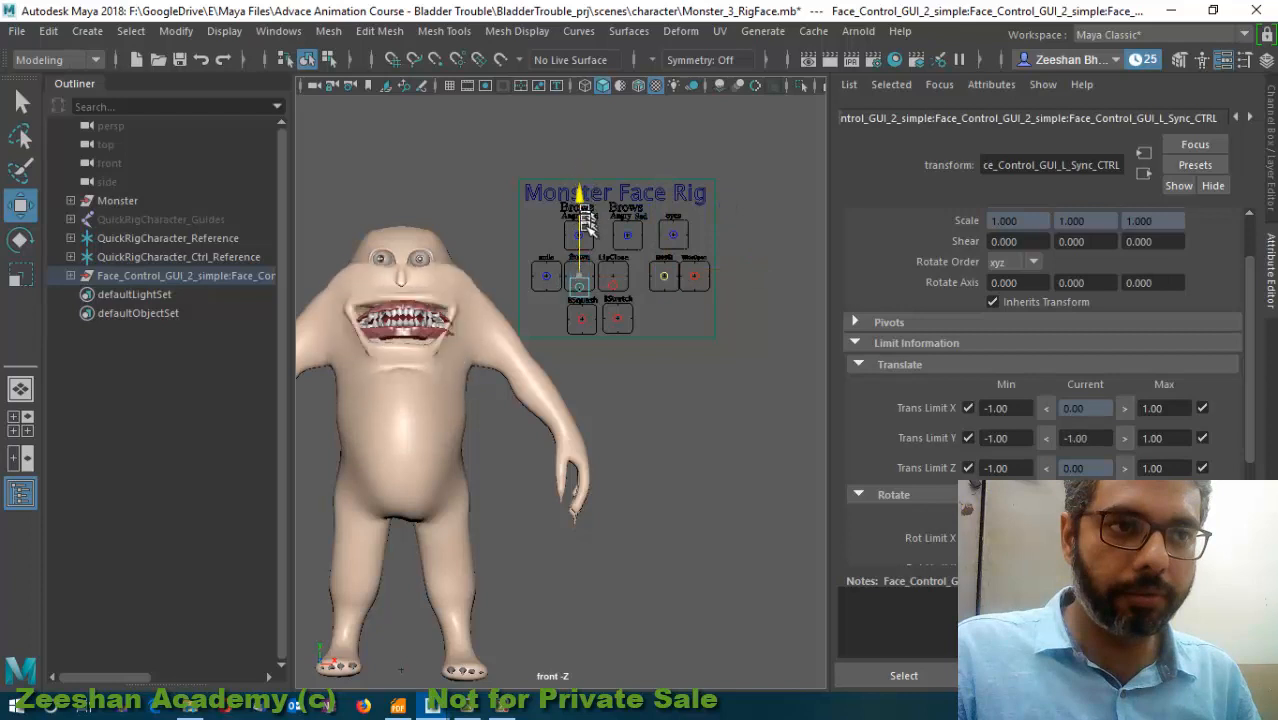
pyautogui.moveTo(597, 233); pyautogui.dragTo(601, 250)
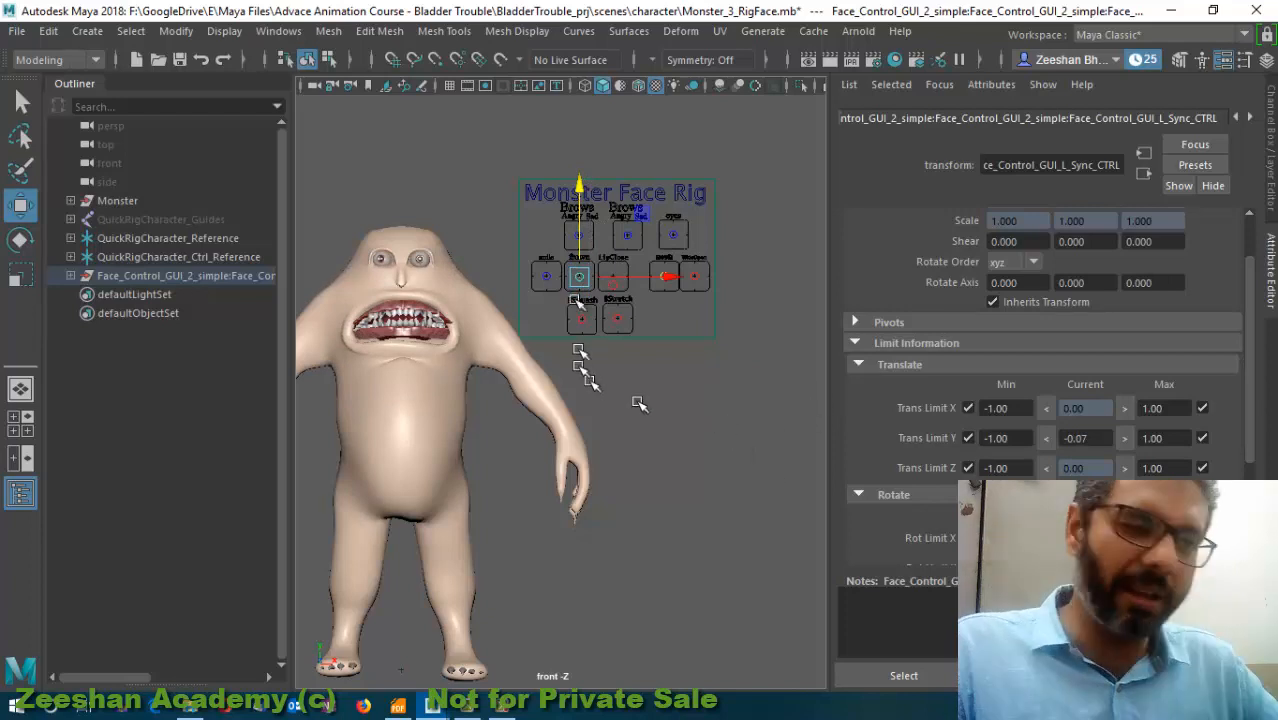
# - Test the BStretch control's effect on the body between about -0.78 and 0.83 in Y
pyautogui.click(622, 318)
pyautogui.moveTo(618, 232)
pyautogui.mouseDown()
pyautogui.moveTo(620, 250)
pyautogui.moveTo(620, 228)
pyautogui.moveTo(632, 244)
pyautogui.mouseUp()
pyautogui.keyDown('alt'); pyautogui.moveTo(497, 440); pyautogui.dragTo(594, 403); pyautogui.keyUp('alt')
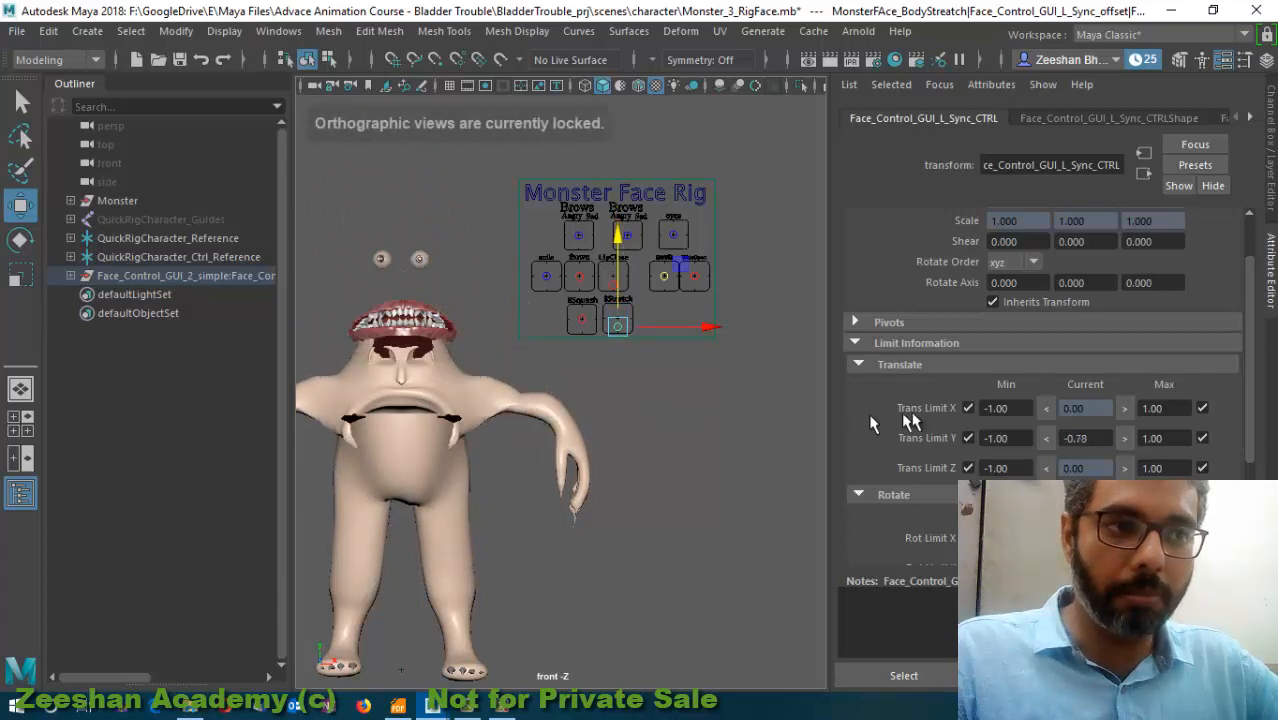
pyautogui.moveTo(616, 240); pyautogui.dragTo(621, 212)
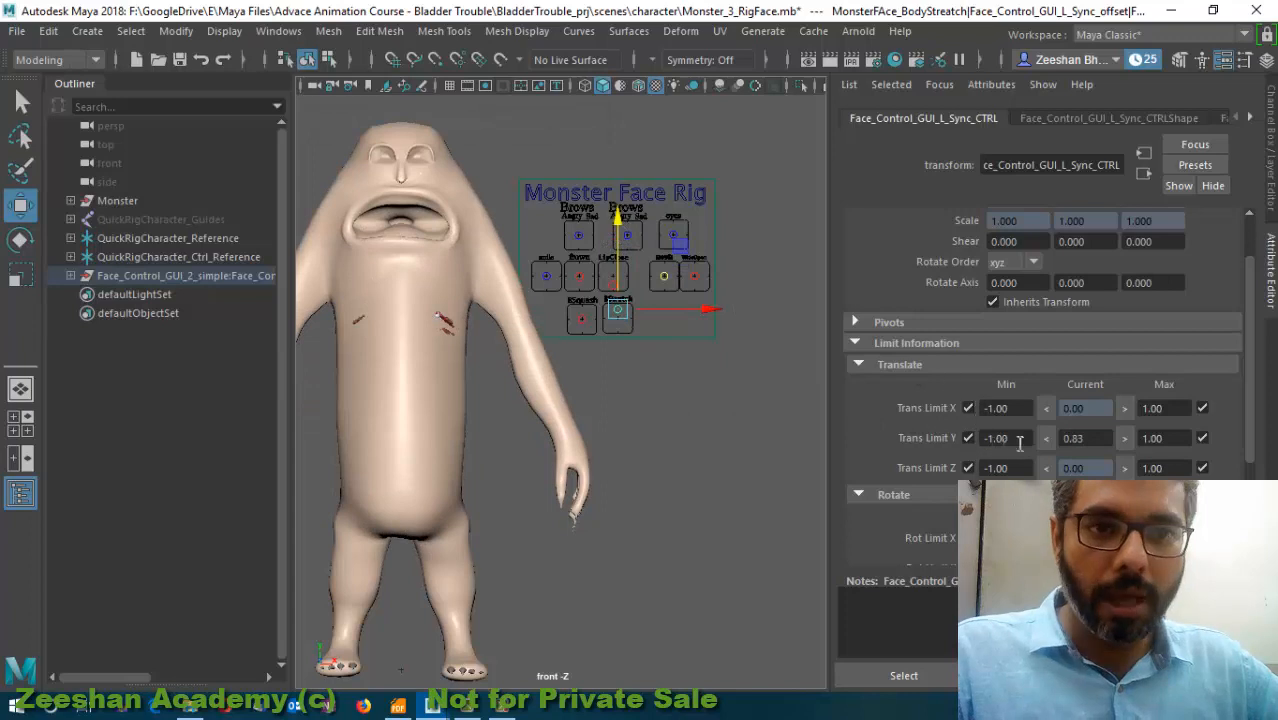
# - Set the BStretch control's minimum Trans Limit Y to 0 and test moving the control down
pyautogui.click(995, 438)
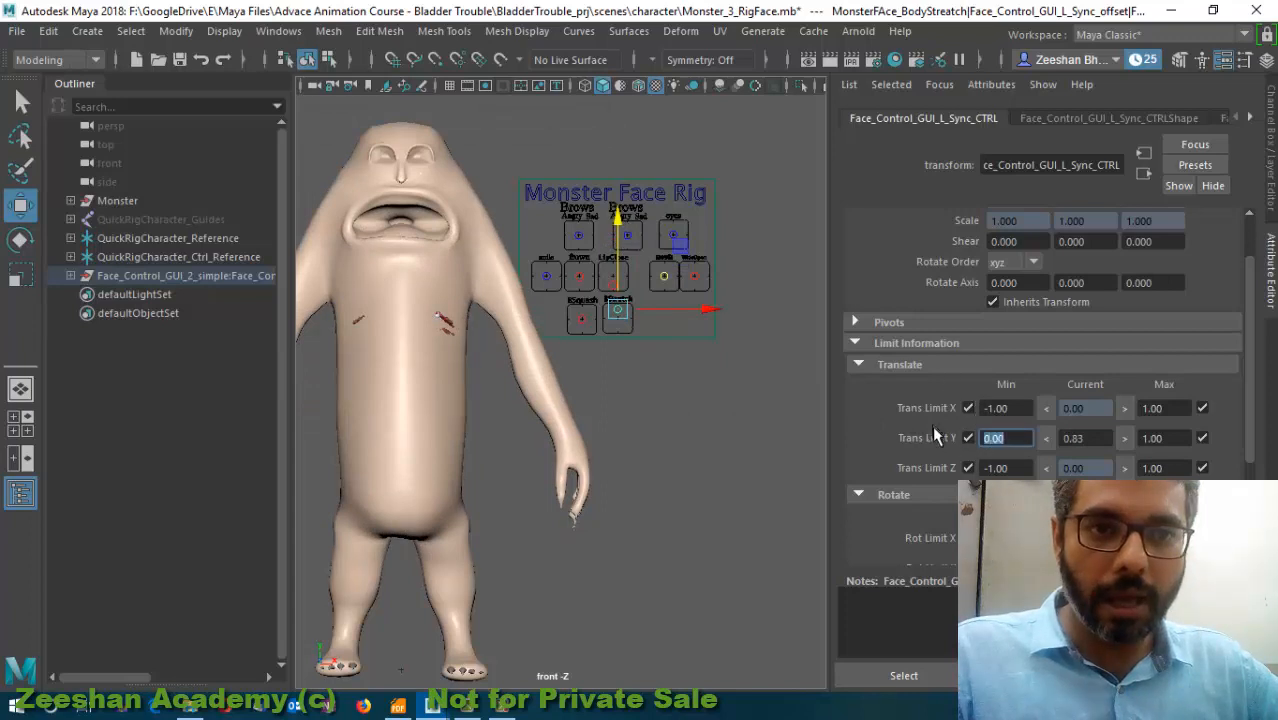
pyautogui.moveTo(618, 230); pyautogui.dragTo(679, 346)
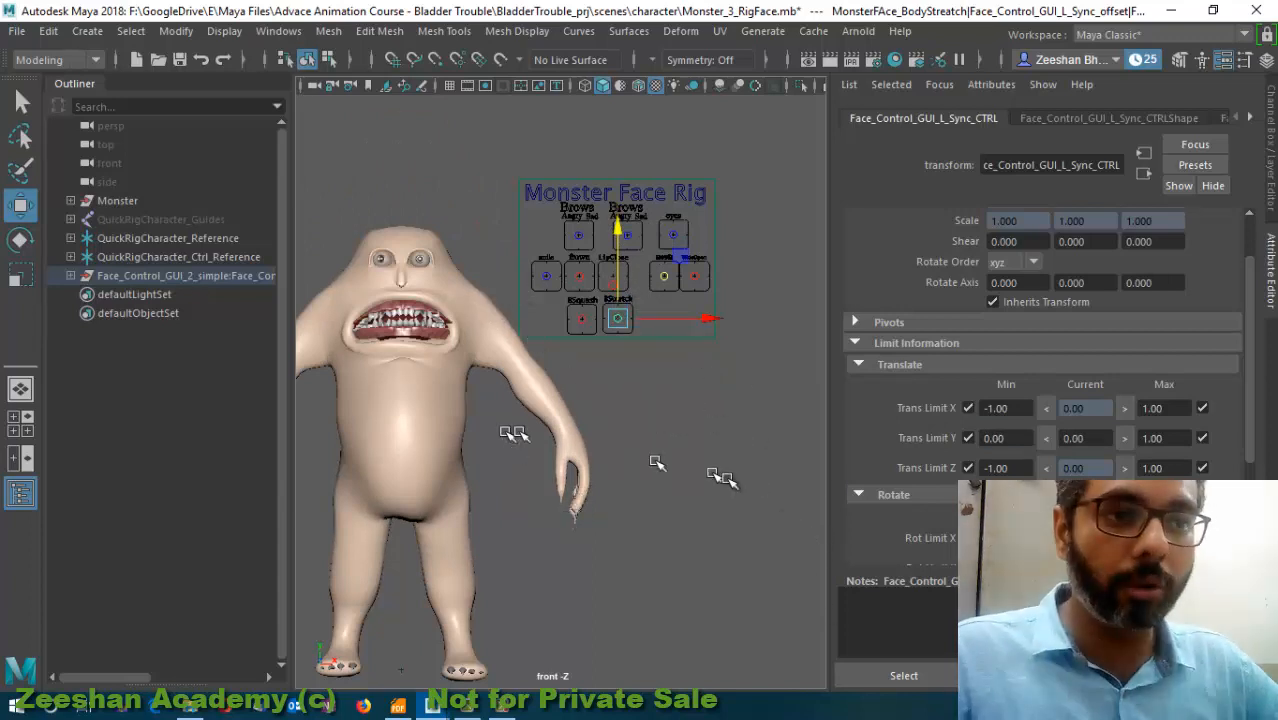
# - Select the LowerTeethJaw object in the monster's mouth and show its transform channels
pyautogui.keyDown('alt'); pyautogui.moveTo(598, 437); pyautogui.dragTo(668, 436, button='middle'); pyautogui.keyUp('alt')
pyautogui.keyDown('alt'); pyautogui.moveTo(625, 452); pyautogui.dragTo(728, 431); pyautogui.keyUp('alt')
pyautogui.keyDown('alt'); pyautogui.moveTo(610, 358); pyautogui.dragTo(540, 333, button='middle'); pyautogui.keyUp('alt')
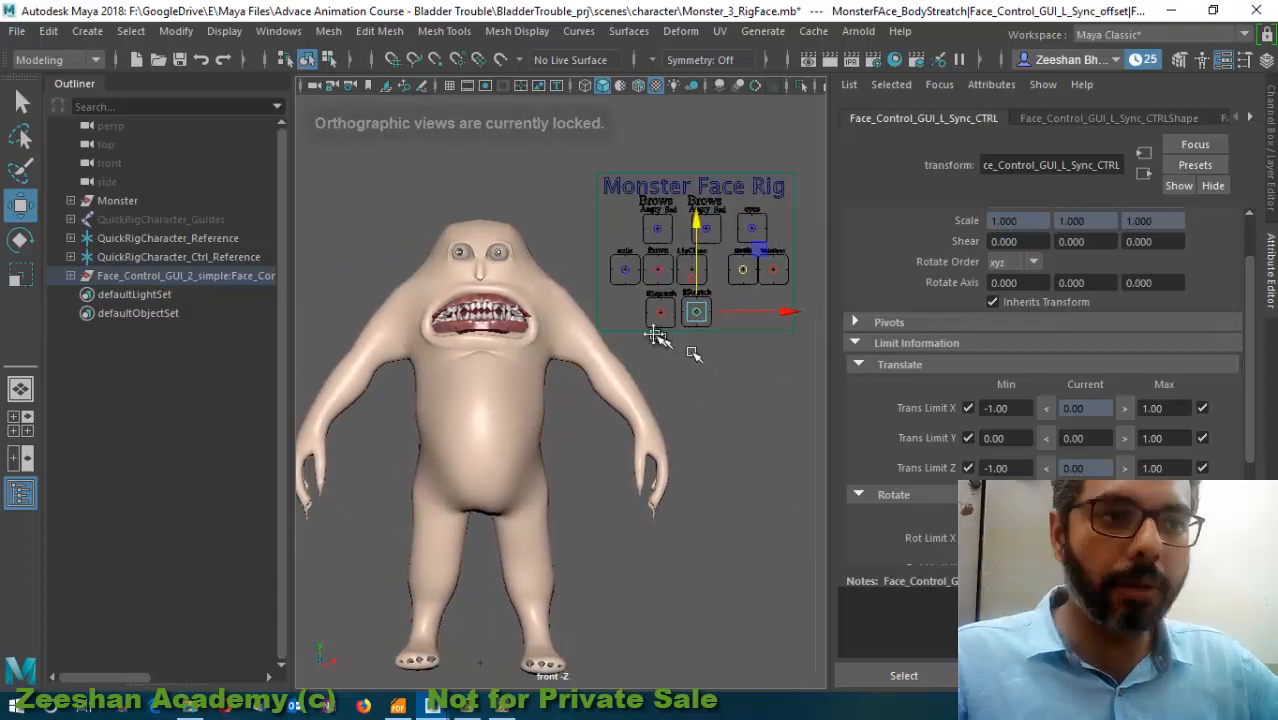
pyautogui.keyDown('alt'); pyautogui.moveTo(656, 336); pyautogui.dragTo(655, 370, button='middle'); pyautogui.keyUp('alt')
pyautogui.keyDown('alt'); pyautogui.moveTo(571, 382); pyautogui.dragTo(537, 372, button='middle'); pyautogui.keyUp('alt')
pyautogui.click(535, 367)
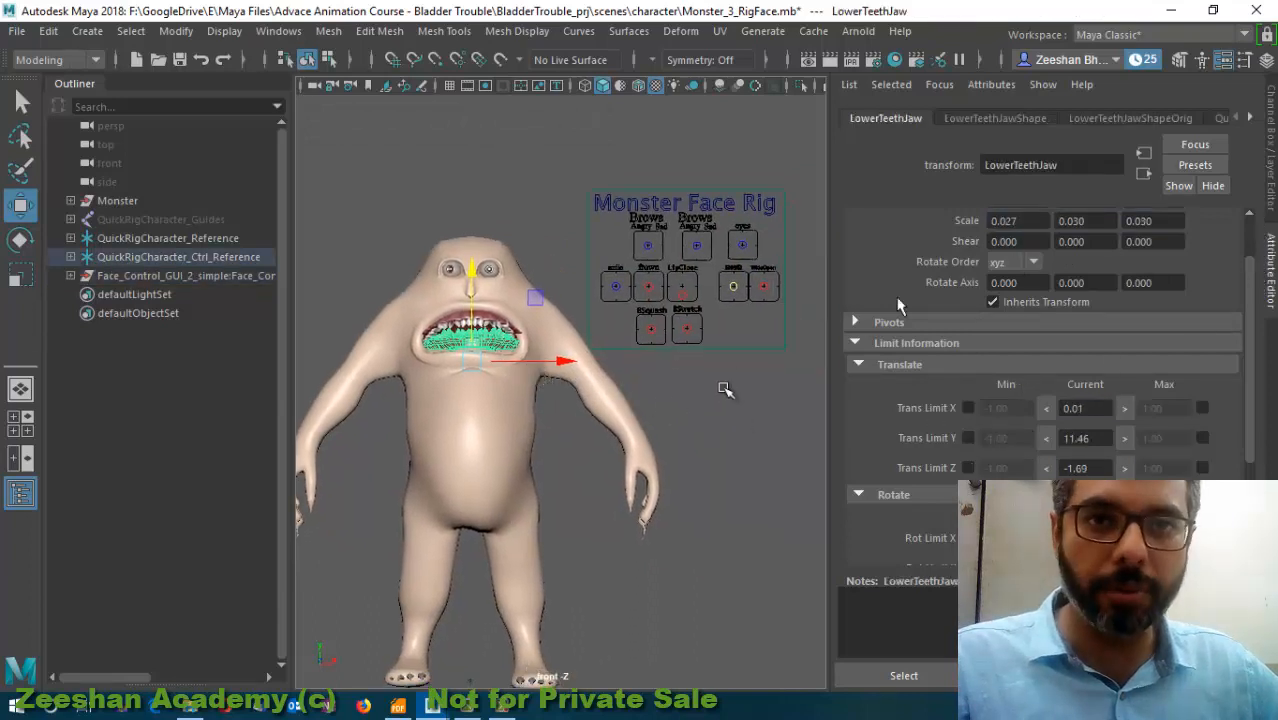
pyautogui.keyDown('alt'); pyautogui.moveTo(668, 391); pyautogui.dragTo(682, 431, button='middle'); pyautogui.keyUp('alt')
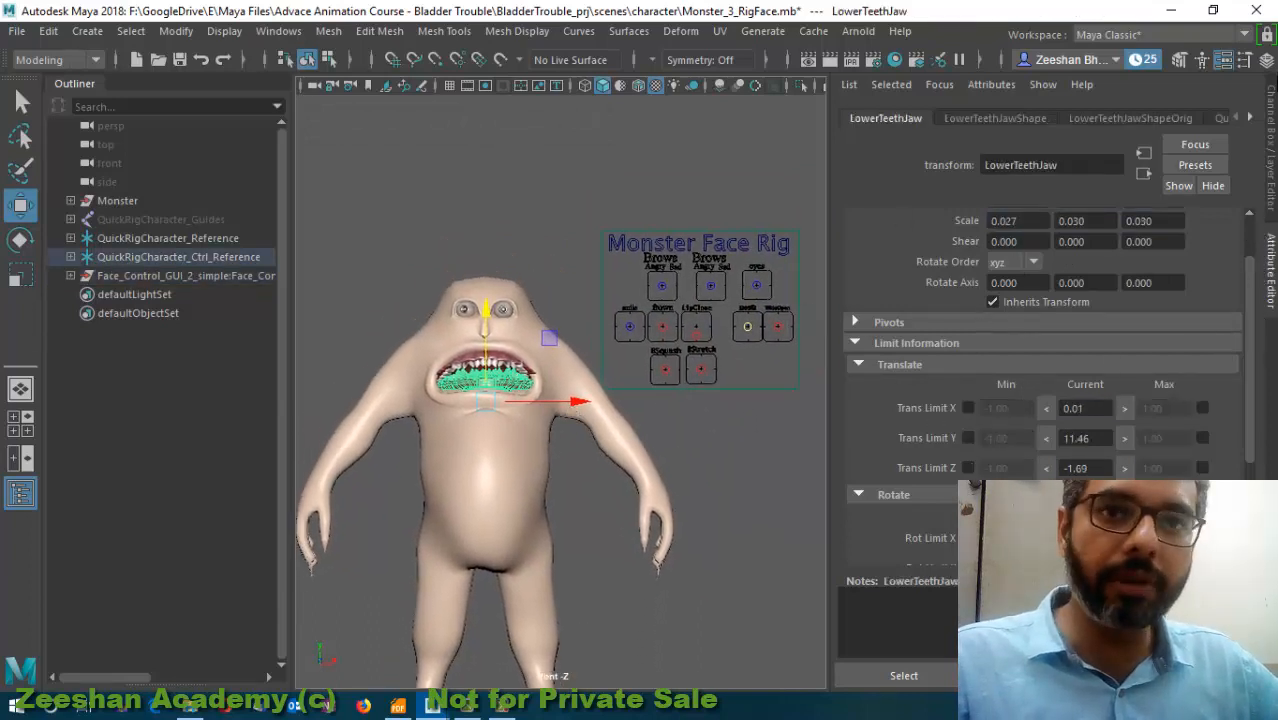
pyautogui.click(1269, 195)
pyautogui.scroll(5, 660, 499)
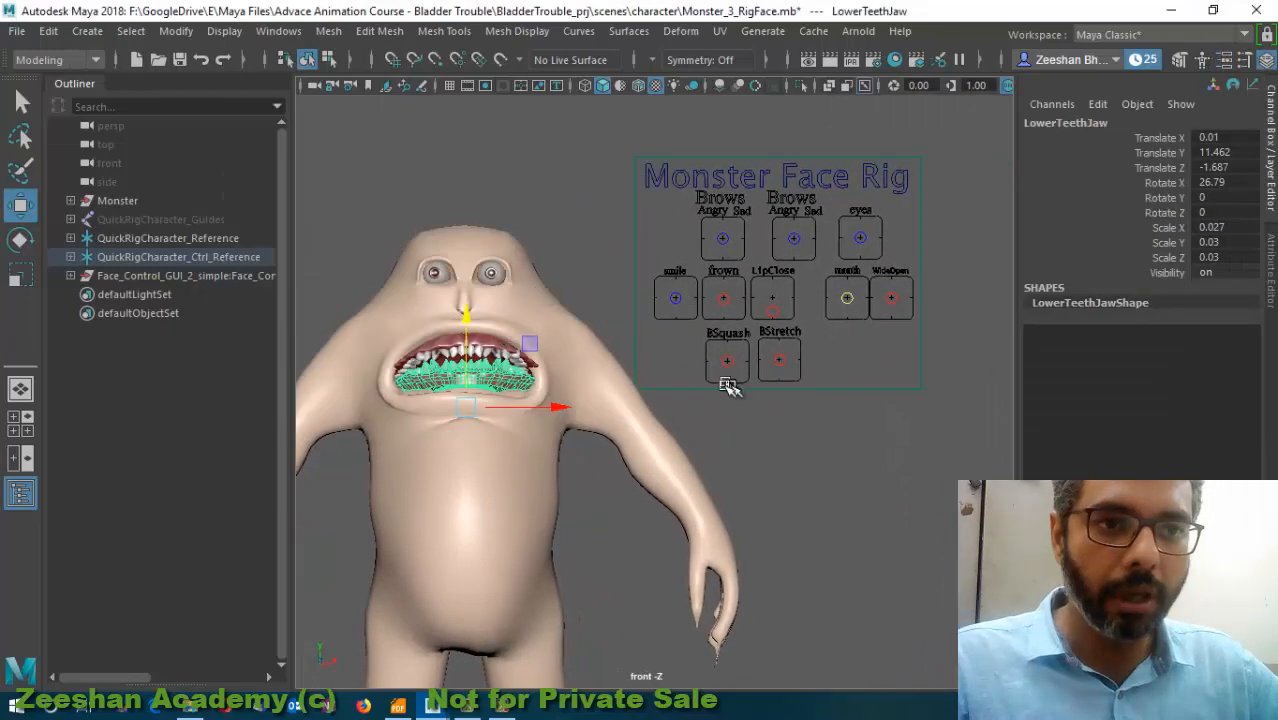
# - Switch to the perspective view and frame the monster's face together with the control board
pyautogui.press('space')
pyautogui.press('space')
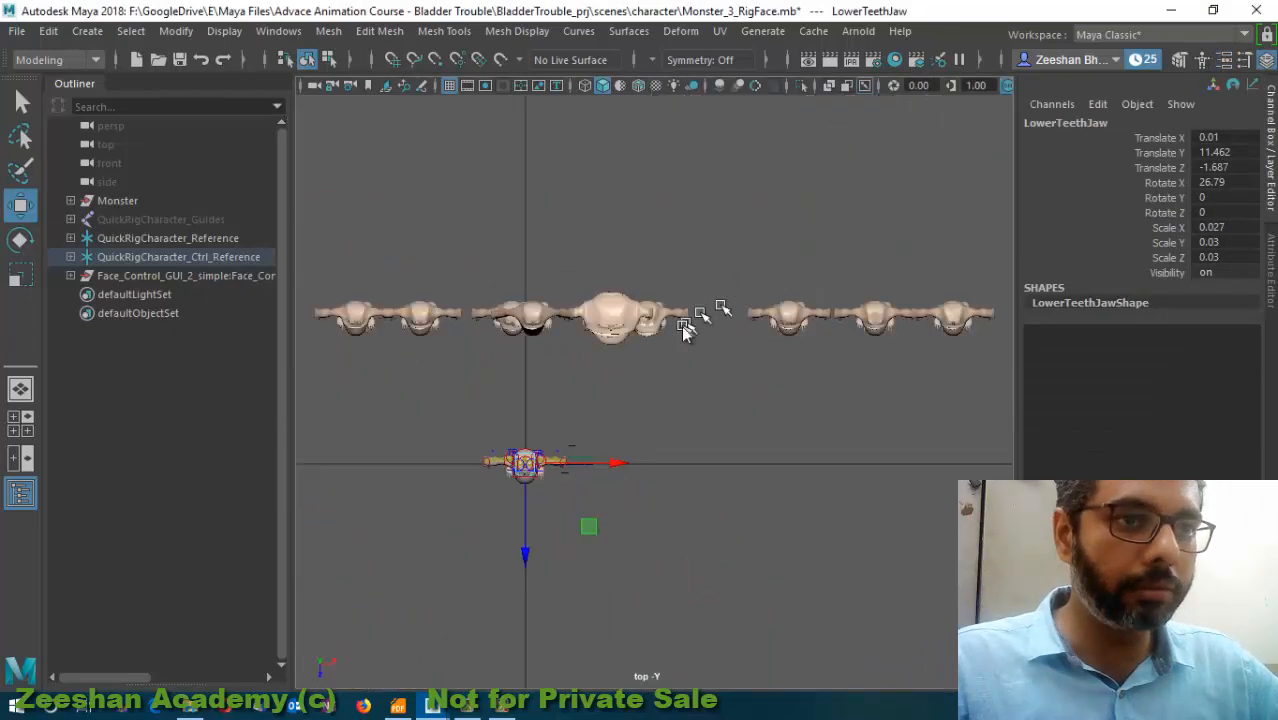
pyautogui.press('space')
pyautogui.press('space')
pyautogui.keyDown('alt'); pyautogui.moveTo(550, 393); pyautogui.dragTo(780, 325, button='middle'); pyautogui.keyUp('alt')
pyautogui.keyDown('alt'); pyautogui.moveTo(780, 325); pyautogui.dragTo(520, 468, button='right'); pyautogui.keyUp('alt')
pyautogui.keyDown('alt'); pyautogui.moveTo(520, 468); pyautogui.dragTo(620, 472); pyautogui.keyUp('alt')
pyautogui.keyDown('alt'); pyautogui.moveTo(620, 472); pyautogui.dragTo(696, 492, button='right'); pyautogui.keyUp('alt')
pyautogui.keyDown('alt'); pyautogui.moveTo(696, 492); pyautogui.dragTo(586, 492); pyautogui.keyUp('alt')
pyautogui.keyDown('alt'); pyautogui.moveTo(572, 502); pyautogui.dragTo(675, 480, button='middle'); pyautogui.keyUp('alt')
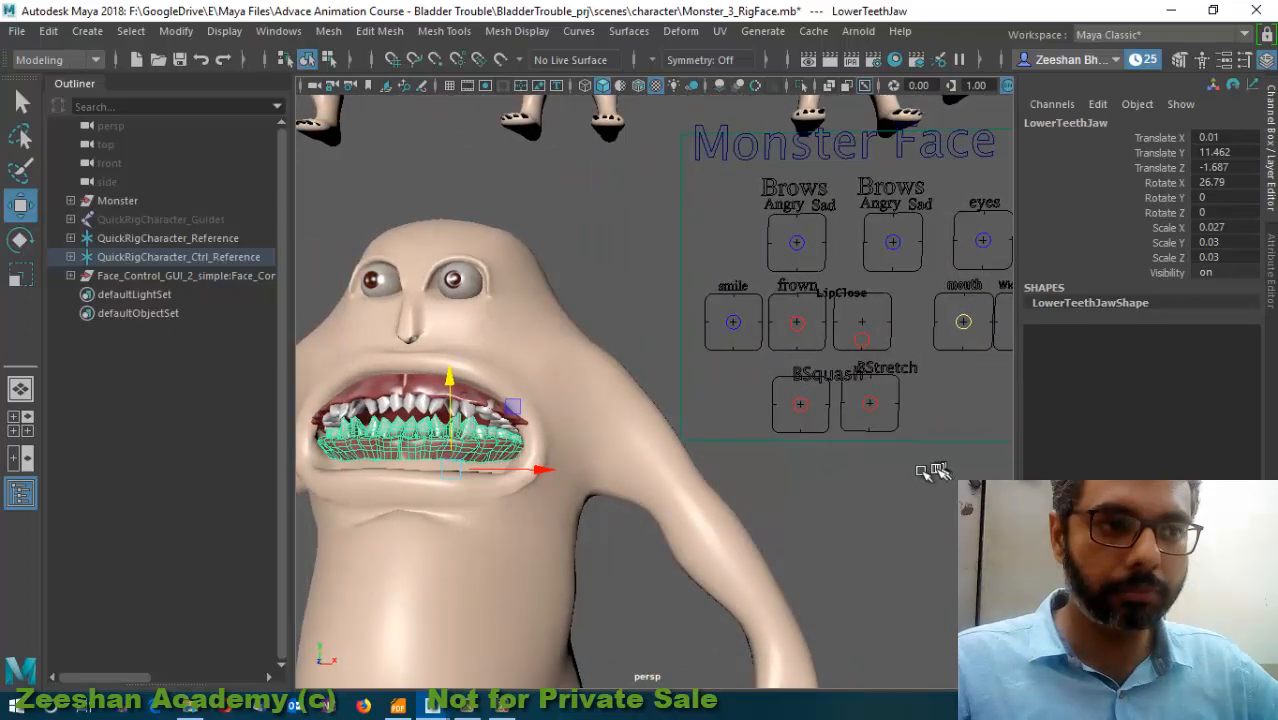
pyautogui.keyDown('alt'); pyautogui.moveTo(935, 472); pyautogui.dragTo(807, 448, button='right'); pyautogui.keyUp('alt')
pyautogui.keyDown('alt'); pyautogui.moveTo(807, 448); pyautogui.dragTo(733, 448); pyautogui.keyUp('alt')
# - Try rotating the LowerTeethJaw object and undo the rotation
pyautogui.press('e')
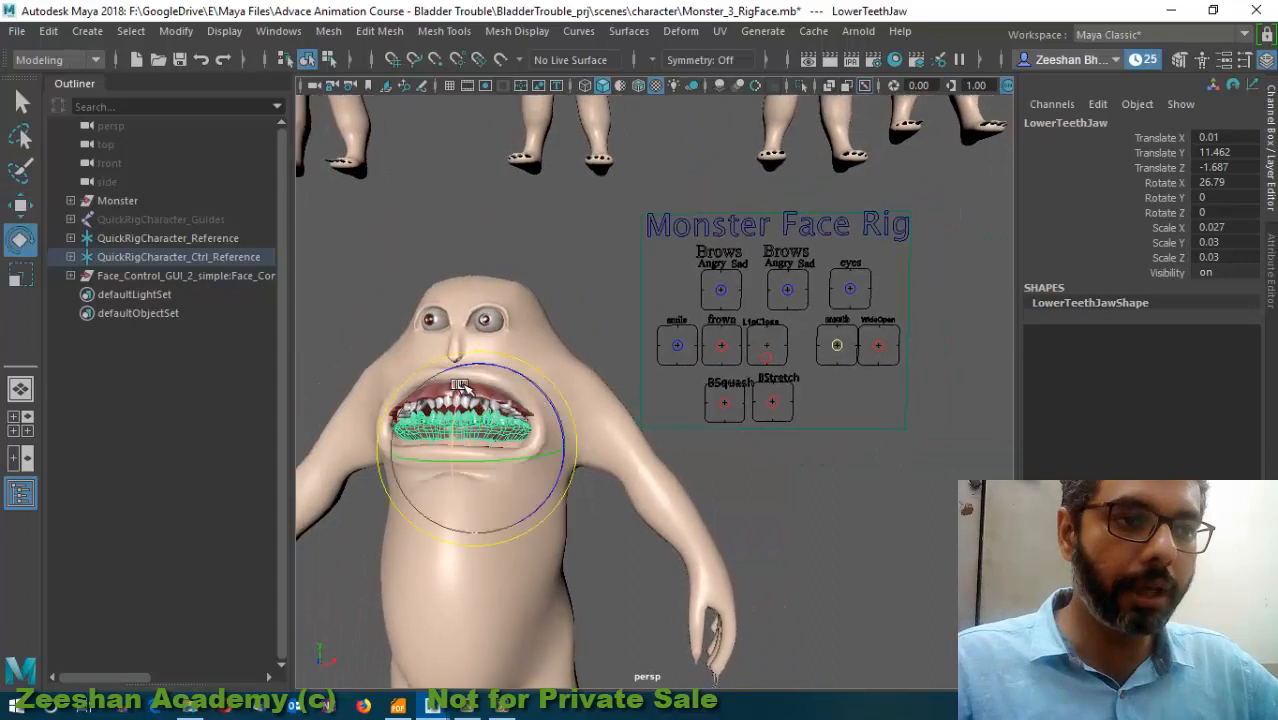
pyautogui.moveTo(464, 388)
pyautogui.mouseDown()
pyautogui.moveTo(465, 437)
pyautogui.moveTo(464, 411)
pyautogui.mouseUp()
pyautogui.hotkey('ctrl', 'z')
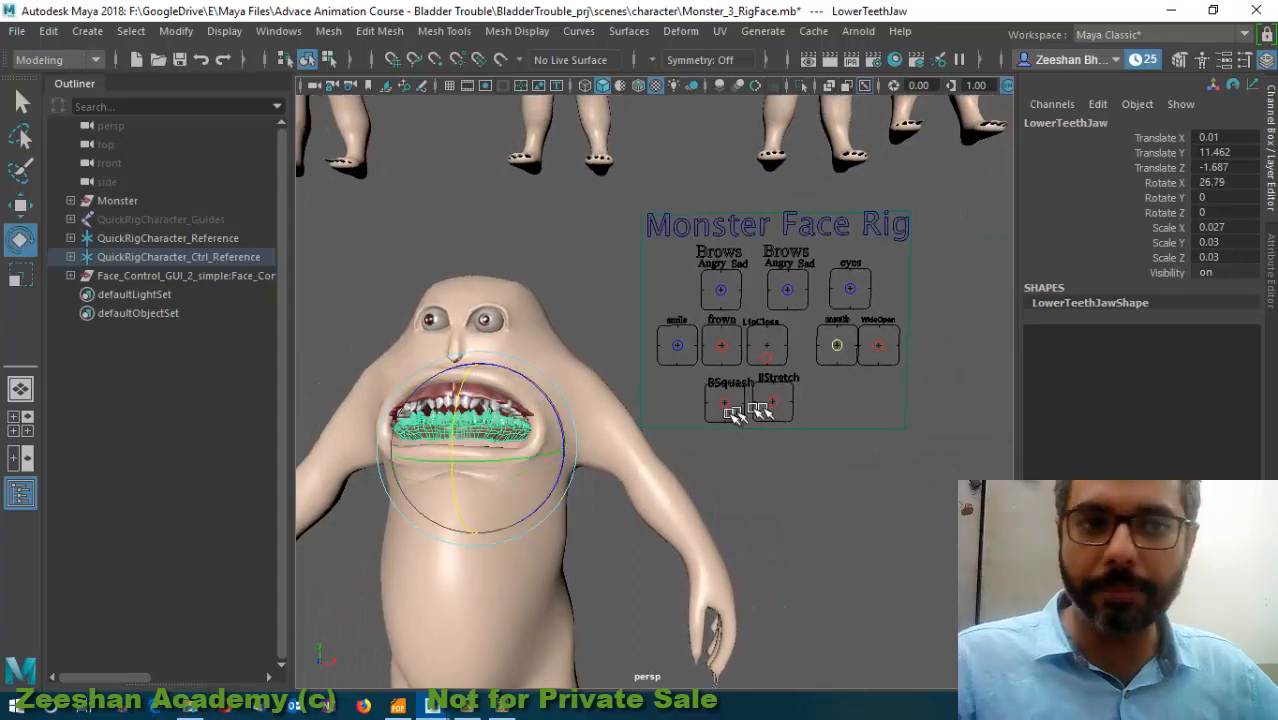
# - Test the smile control at 1 in Y, then reset Translate Y to 0 on all face controls
pyautogui.keyDown('alt'); pyautogui.moveTo(645, 424); pyautogui.dragTo(685, 420, button='middle'); pyautogui.keyUp('alt')
pyautogui.click(739, 334)
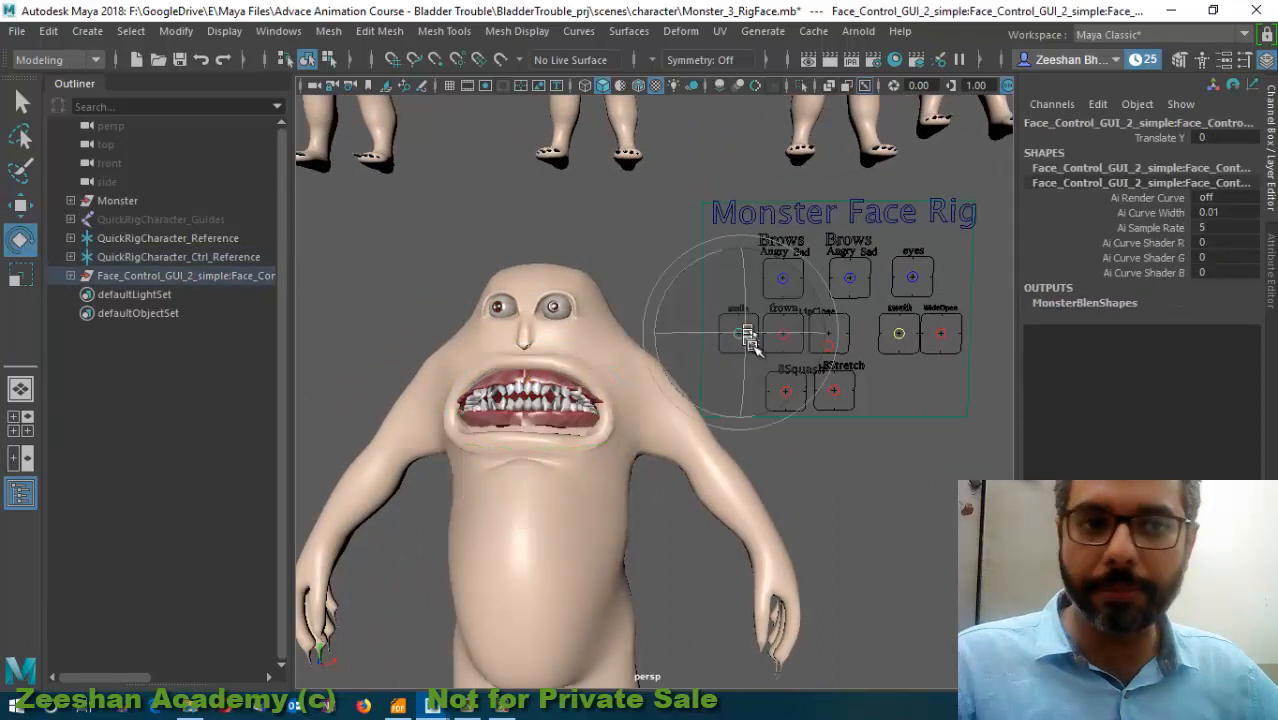
pyautogui.press('w')
pyautogui.moveTo(739, 333); pyautogui.dragTo(739, 318)
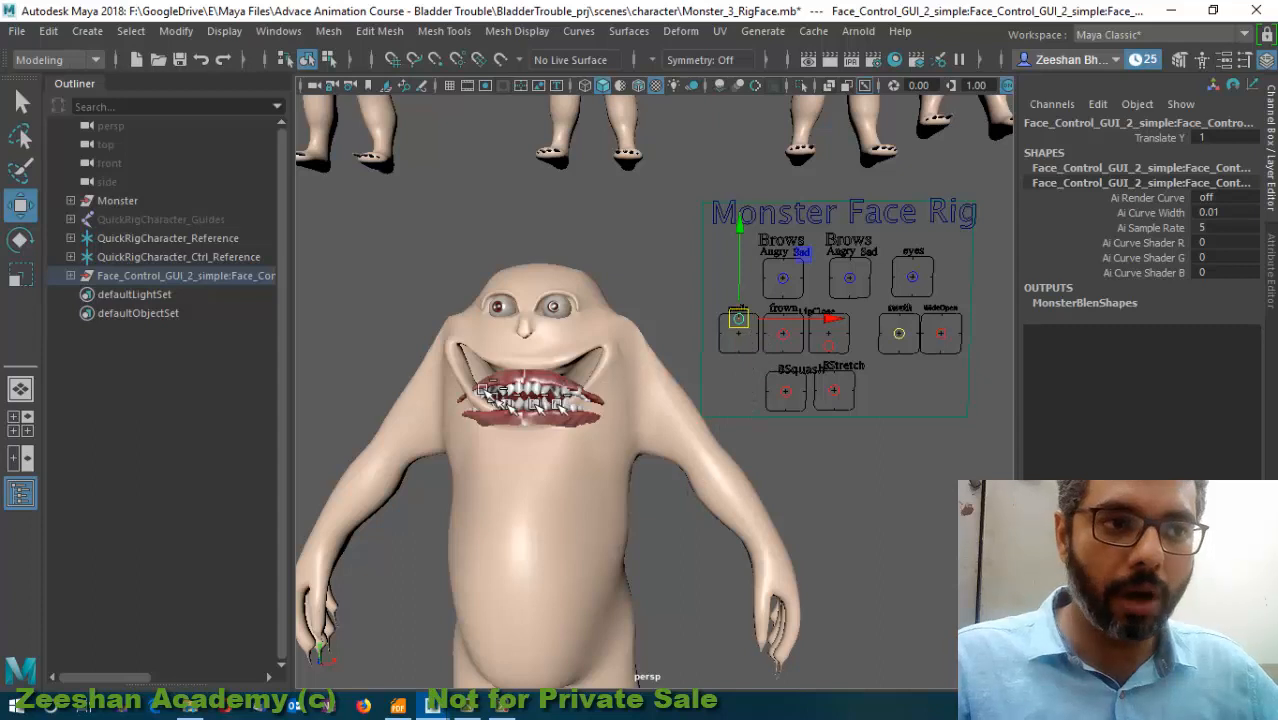
pyautogui.hotkey('ctrl', 'z')
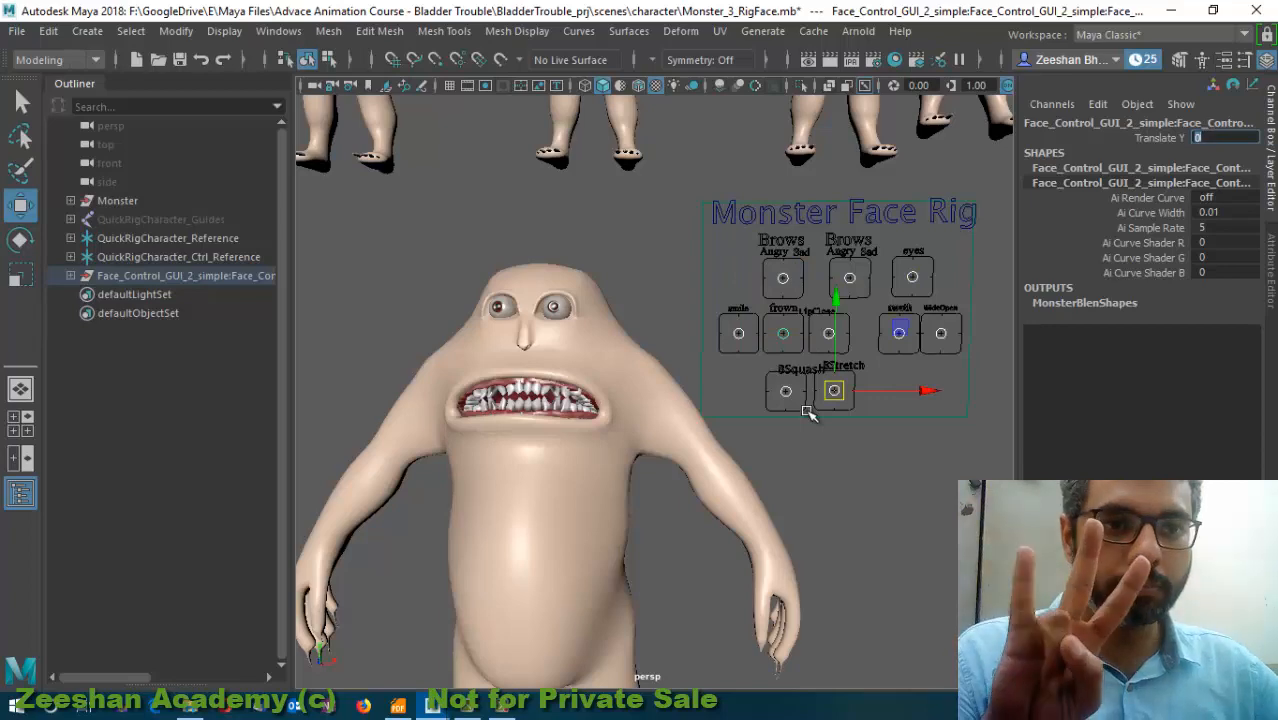
# - Deselect the controls and examine the monster's face and the control board's labels from different angles
pyautogui.keyDown('alt'); pyautogui.moveTo(588, 505); pyautogui.dragTo(593, 485); pyautogui.keyUp('alt')
pyautogui.keyDown('alt'); pyautogui.moveTo(829, 461); pyautogui.dragTo(793, 422, button='right'); pyautogui.keyUp('alt')
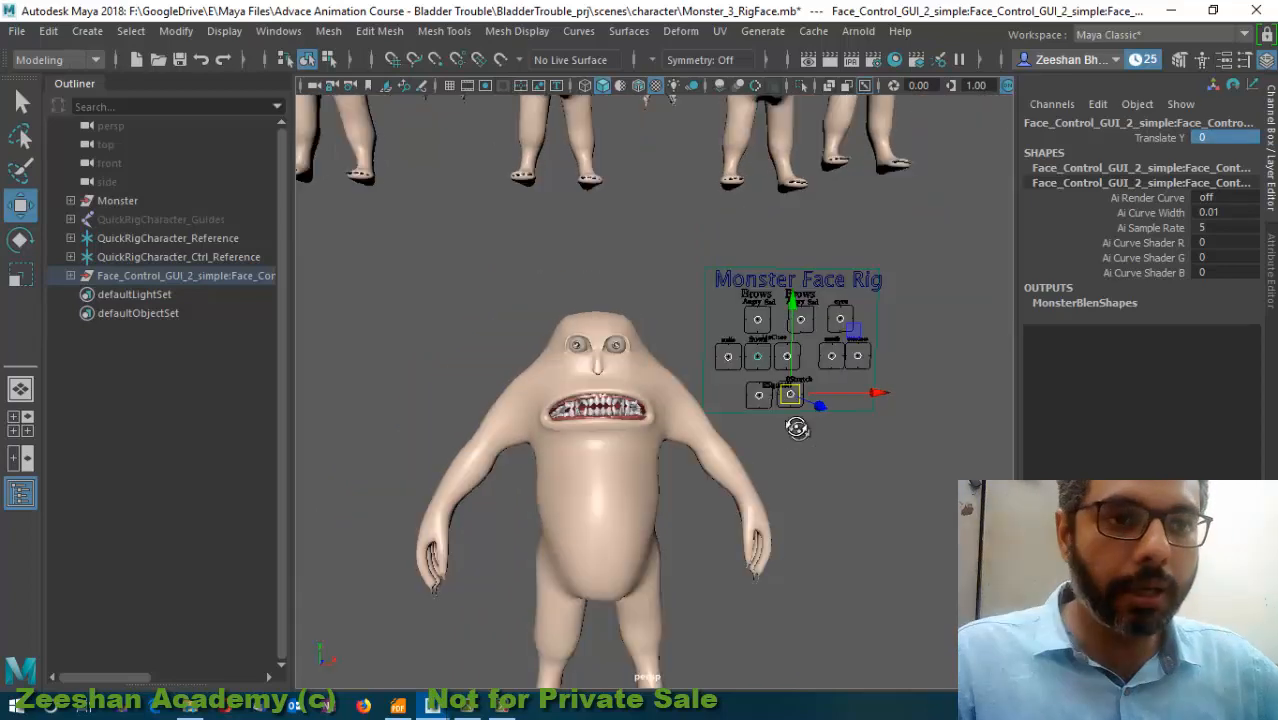
pyautogui.keyDown('alt'); pyautogui.moveTo(793, 422); pyautogui.dragTo(718, 450); pyautogui.keyUp('alt')
pyautogui.keyDown('alt'); pyautogui.moveTo(718, 450); pyautogui.dragTo(787, 463, button='right'); pyautogui.keyUp('alt')
pyautogui.click(845, 461)
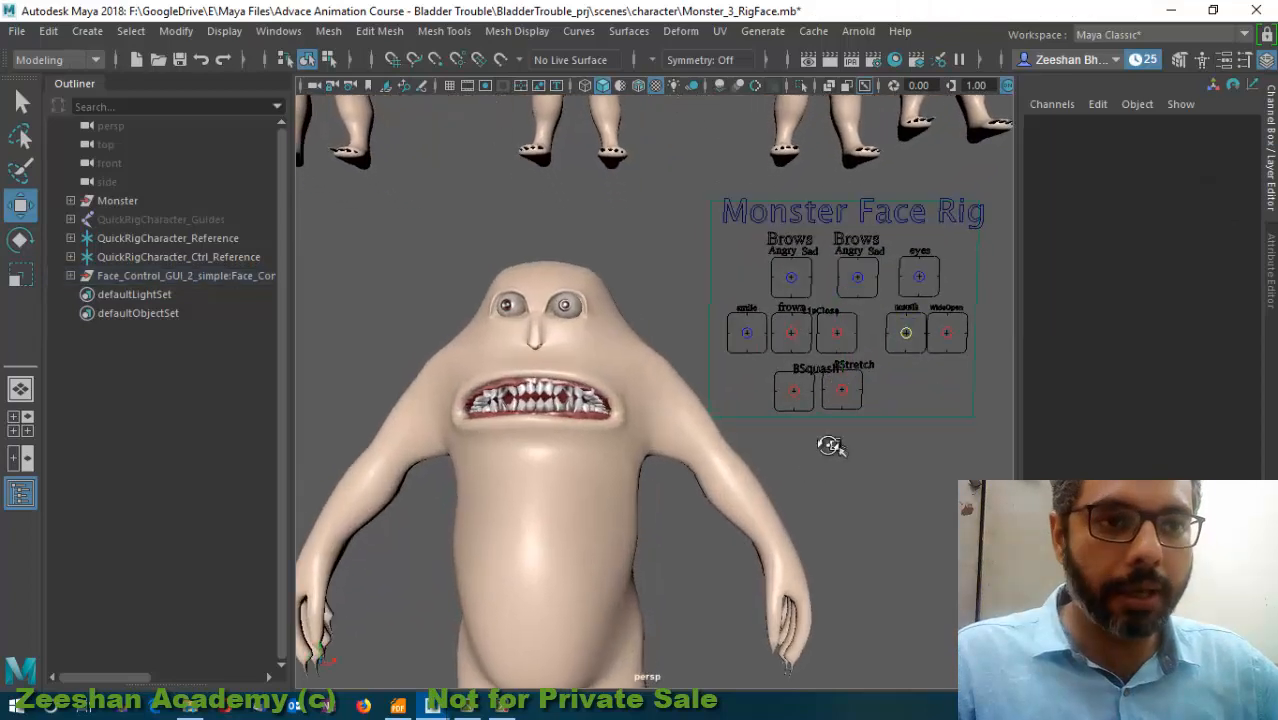
pyautogui.keyDown('alt'); pyautogui.moveTo(830, 442); pyautogui.dragTo(538, 398); pyautogui.keyUp('alt')
pyautogui.click(475, 383)
pyautogui.keyDown('alt'); pyautogui.moveTo(660, 387); pyautogui.dragTo(735, 390); pyautogui.keyUp('alt')
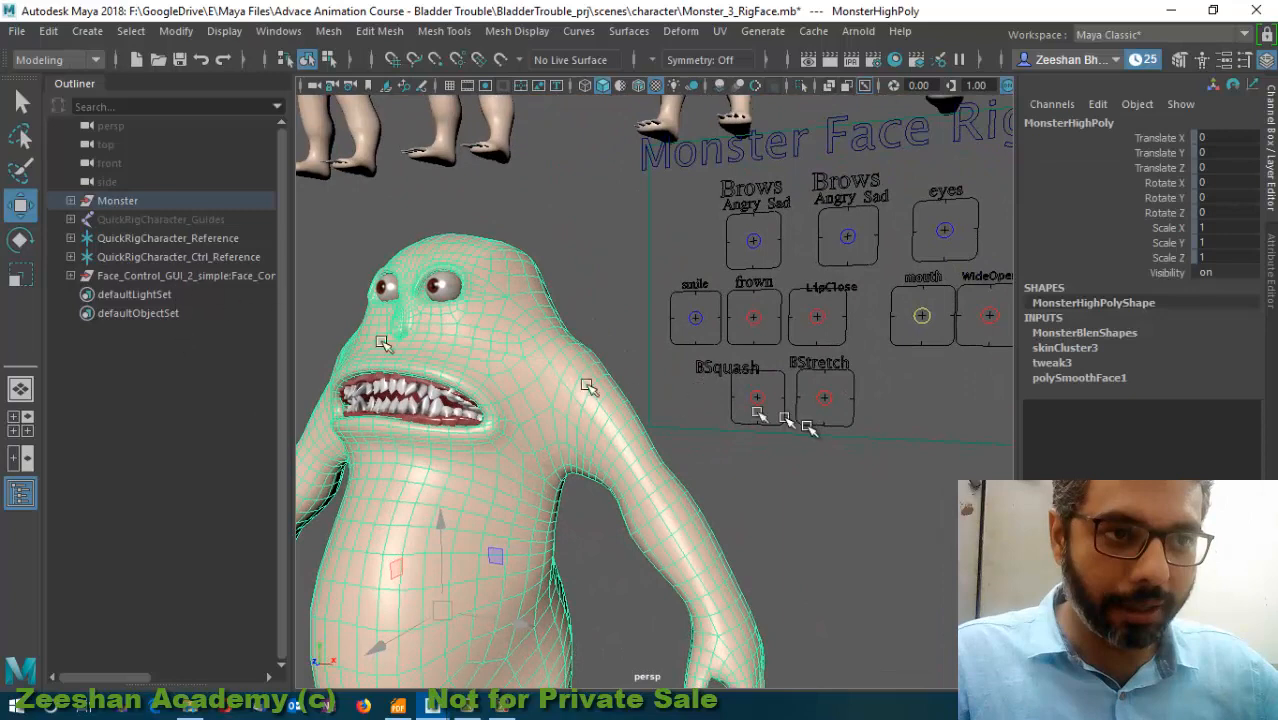
# - Select the face control board and expand its hierarchy to list the individual MonsterFAce control groups
pyautogui.click(856, 437)
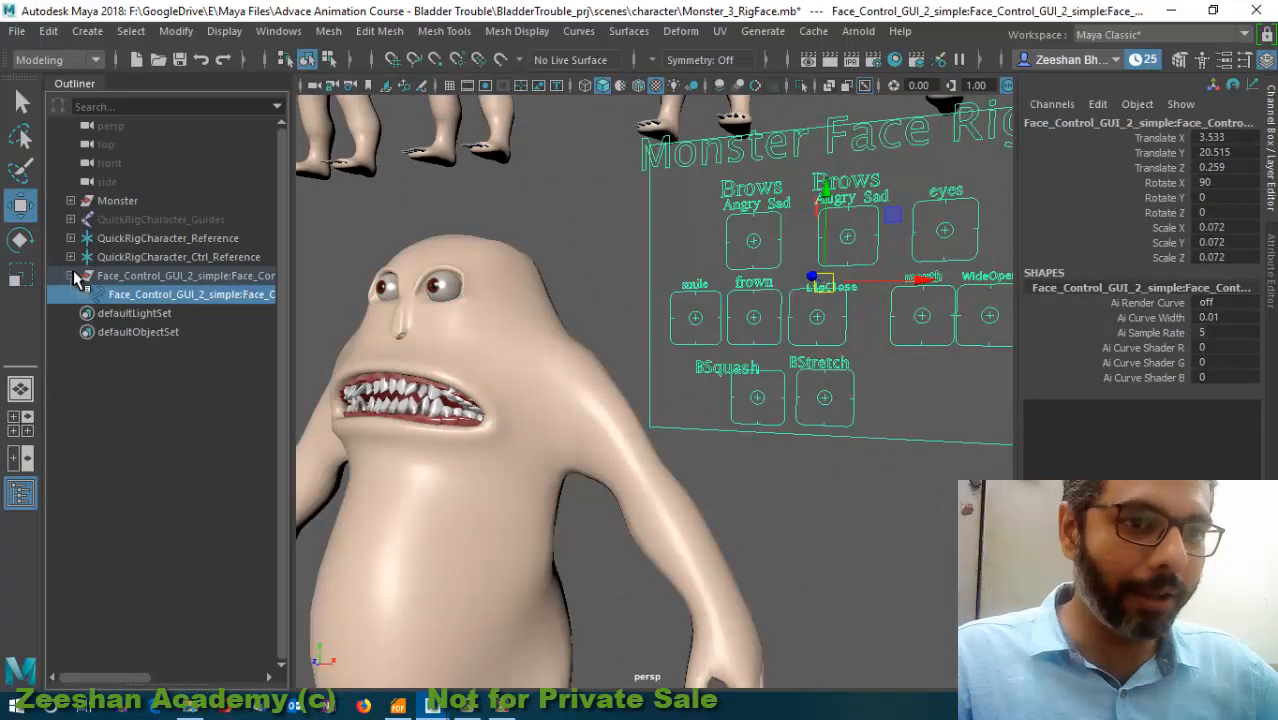
pyautogui.click(71, 276)
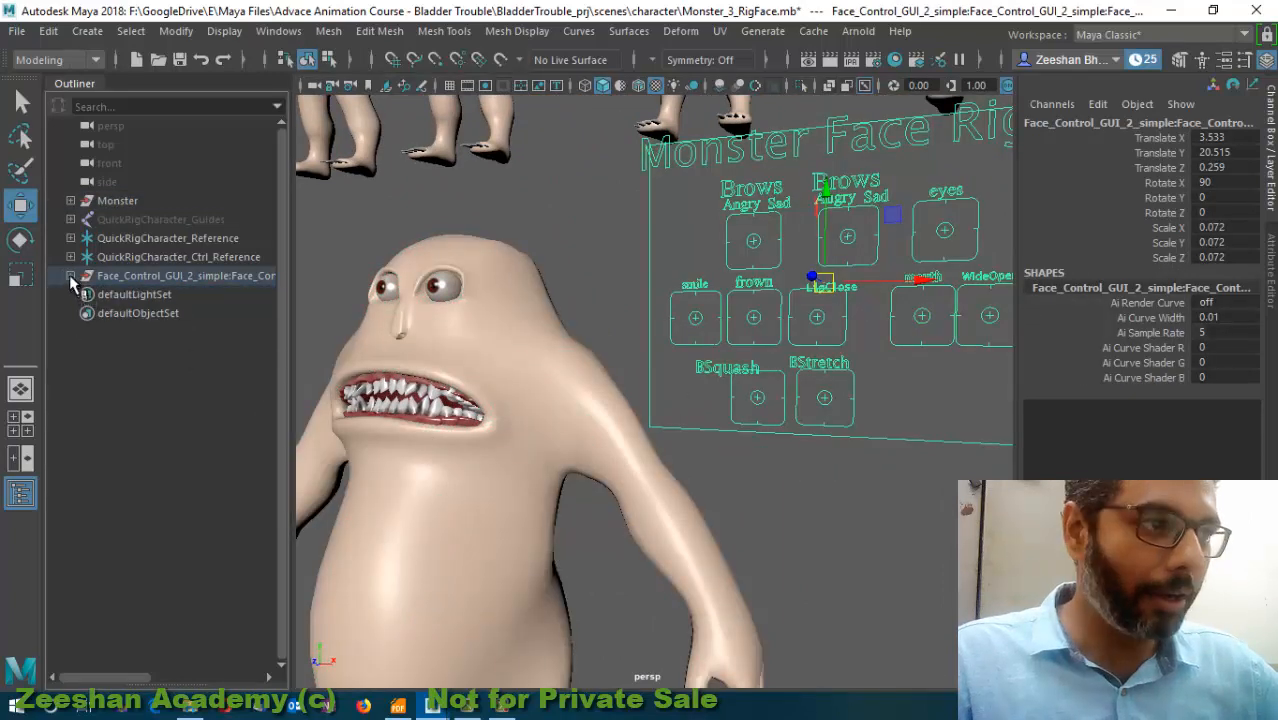
pyautogui.click(71, 276)
pyautogui.click(83, 295)
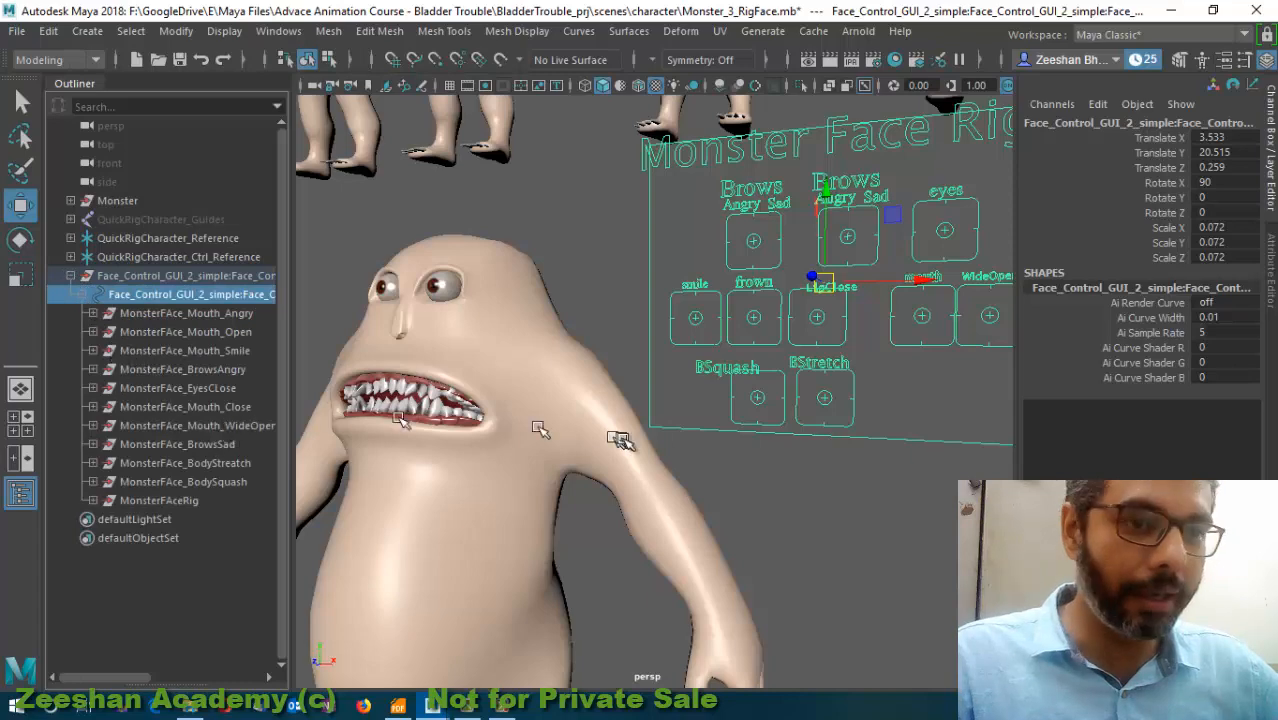
pyautogui.moveTo(740, 436)
pyautogui.keyDown('alt'); pyautogui.mouseDown()
pyautogui.moveTo(767, 459)
pyautogui.moveTo(760, 450)
pyautogui.mouseUp(); pyautogui.keyUp('alt')
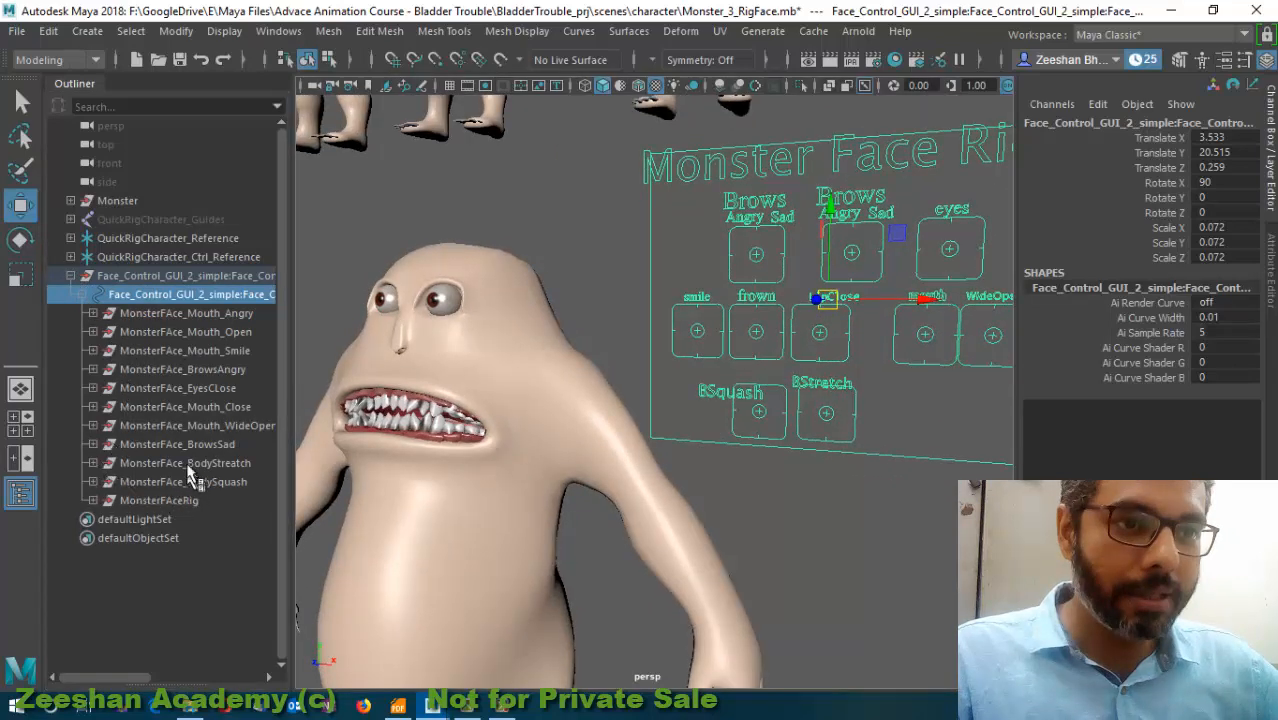
# - Expand the MonsterFAce_BodyStreatch group down to its frame and select the BStretch text label
pyautogui.click(187, 465)
pyautogui.click(92, 463)
pyautogui.click(115, 483)
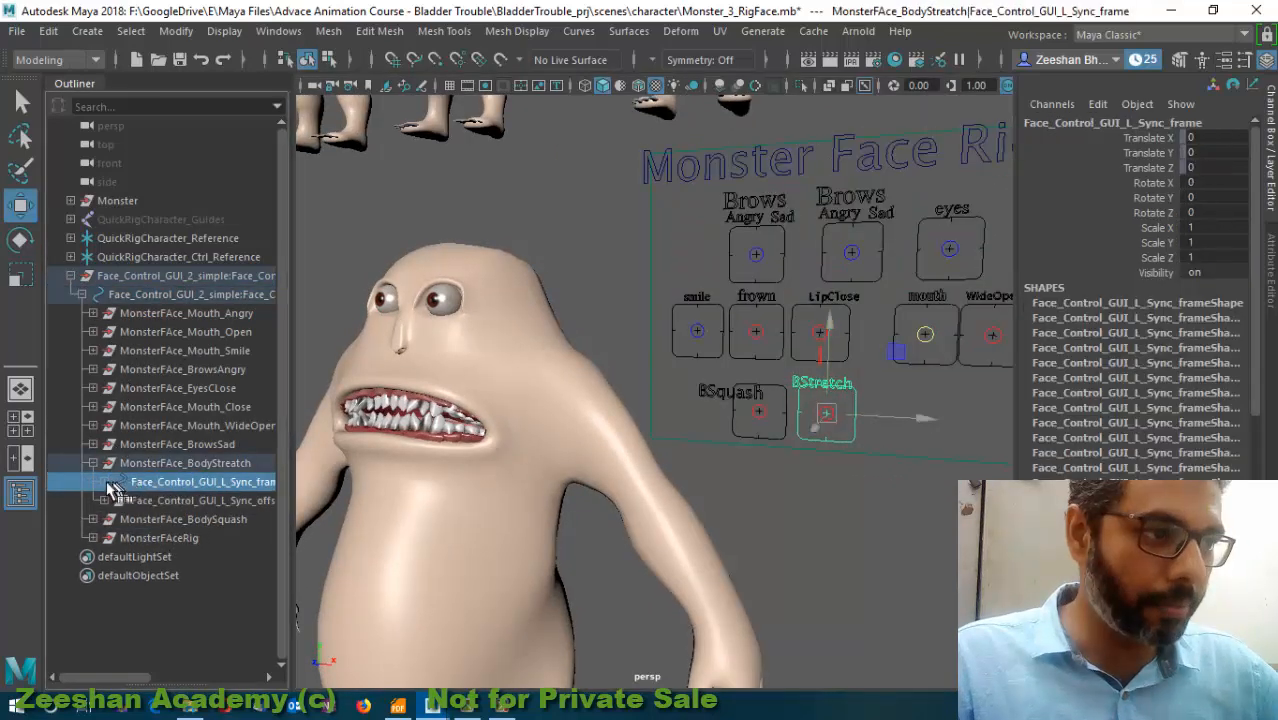
pyautogui.click(105, 483)
pyautogui.click(165, 501)
# - Move the BStretch label in depth to line up with the control board in the wireframe side view, at about 0 in Translate Y
pyautogui.keyDown('alt'); pyautogui.moveTo(670, 471); pyautogui.dragTo(661, 424); pyautogui.keyUp('alt')
pyautogui.keyDown('alt'); pyautogui.moveTo(540, 420); pyautogui.dragTo(640, 451, button='right'); pyautogui.keyUp('alt')
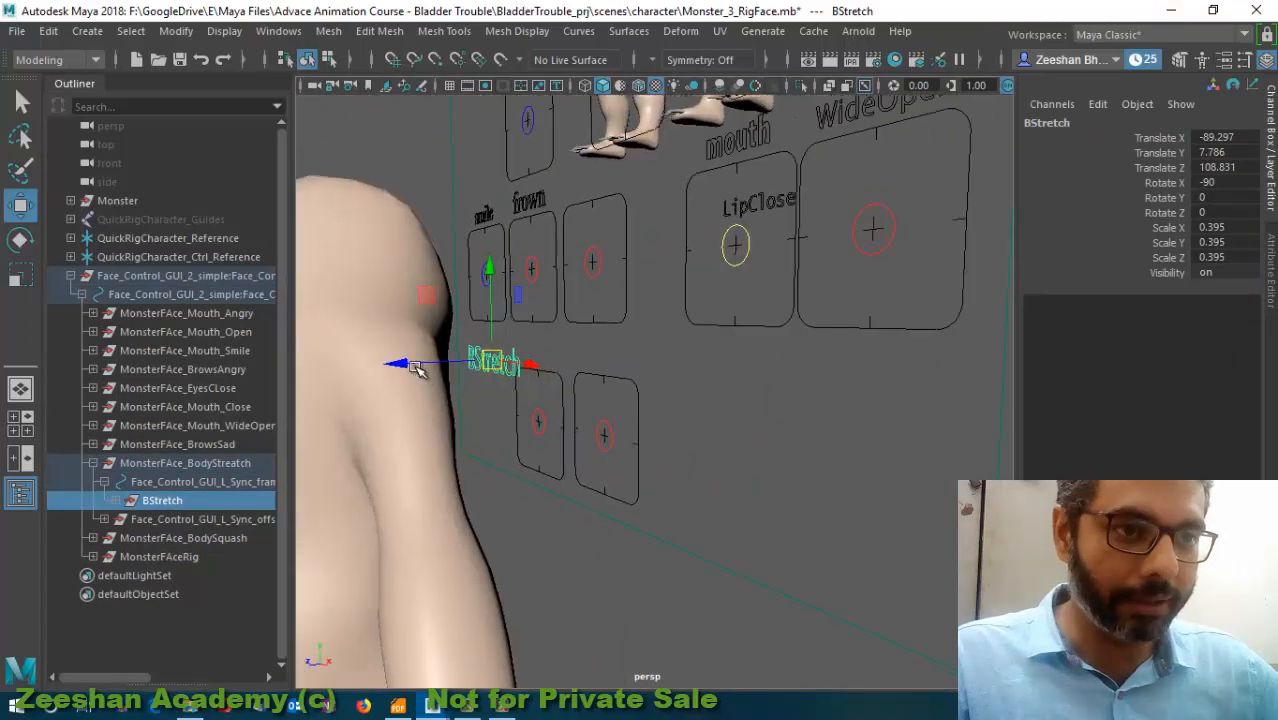
pyautogui.moveTo(410, 363); pyautogui.dragTo(545, 358)
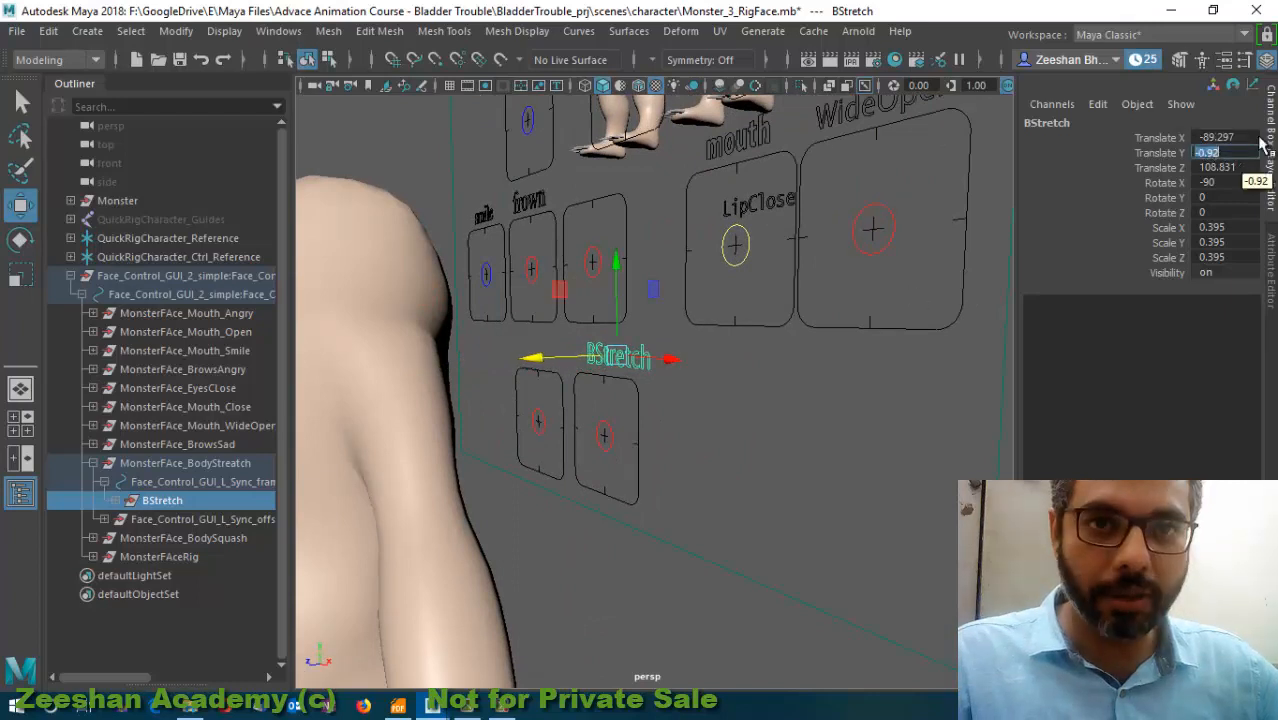
pyautogui.keyDown('alt'); pyautogui.moveTo(759, 442); pyautogui.dragTo(630, 372); pyautogui.keyUp('alt')
pyautogui.press('space')
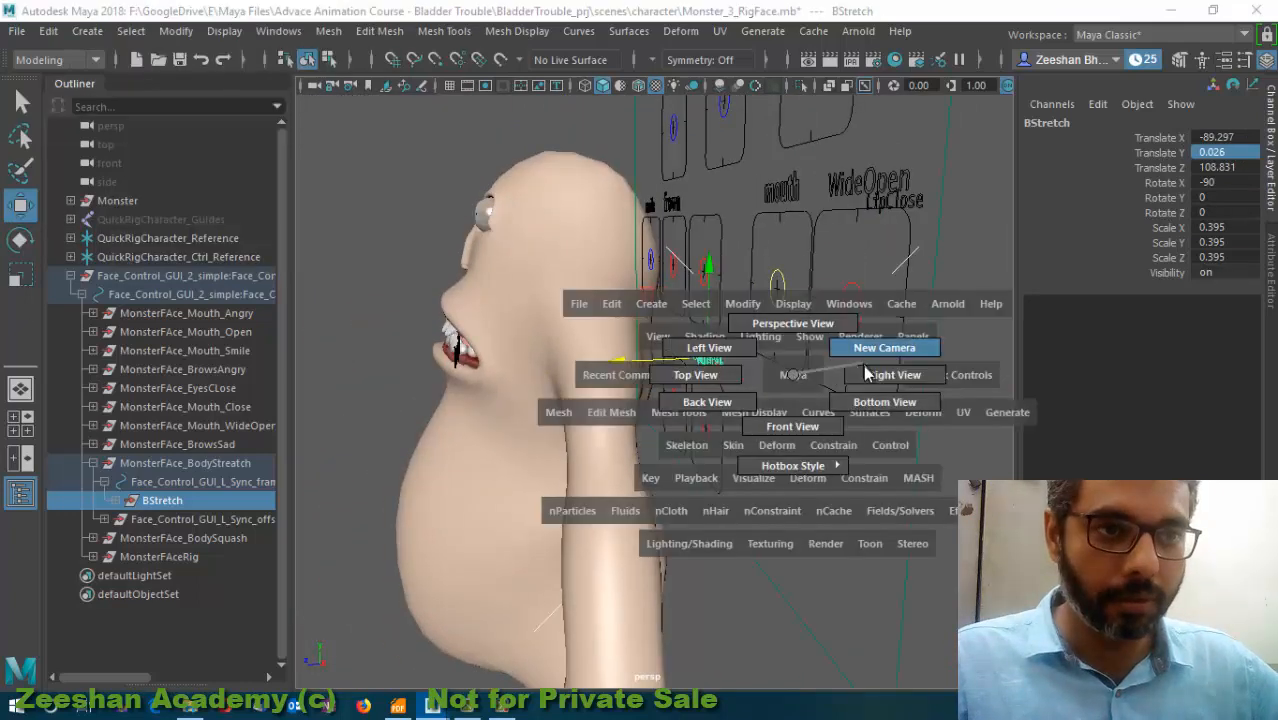
pyautogui.moveTo(865, 372); pyautogui.dragTo(869, 375)
pyautogui.press('f')
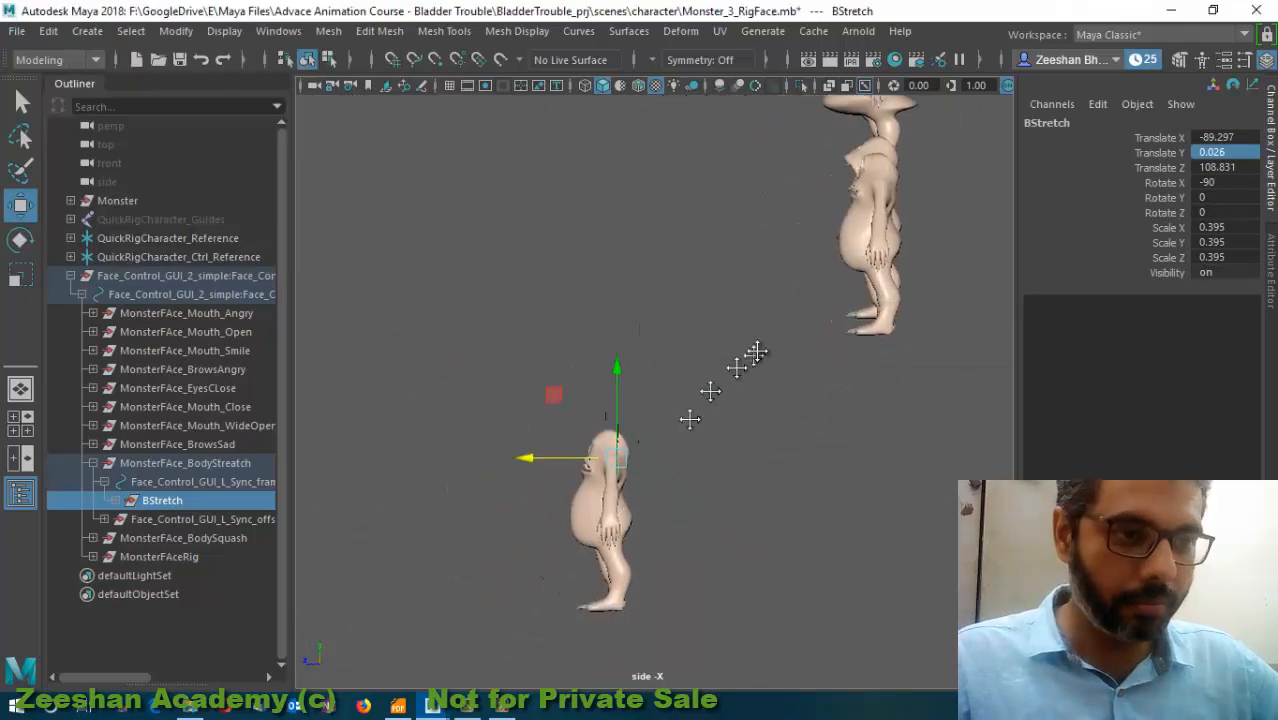
pyautogui.press('4')
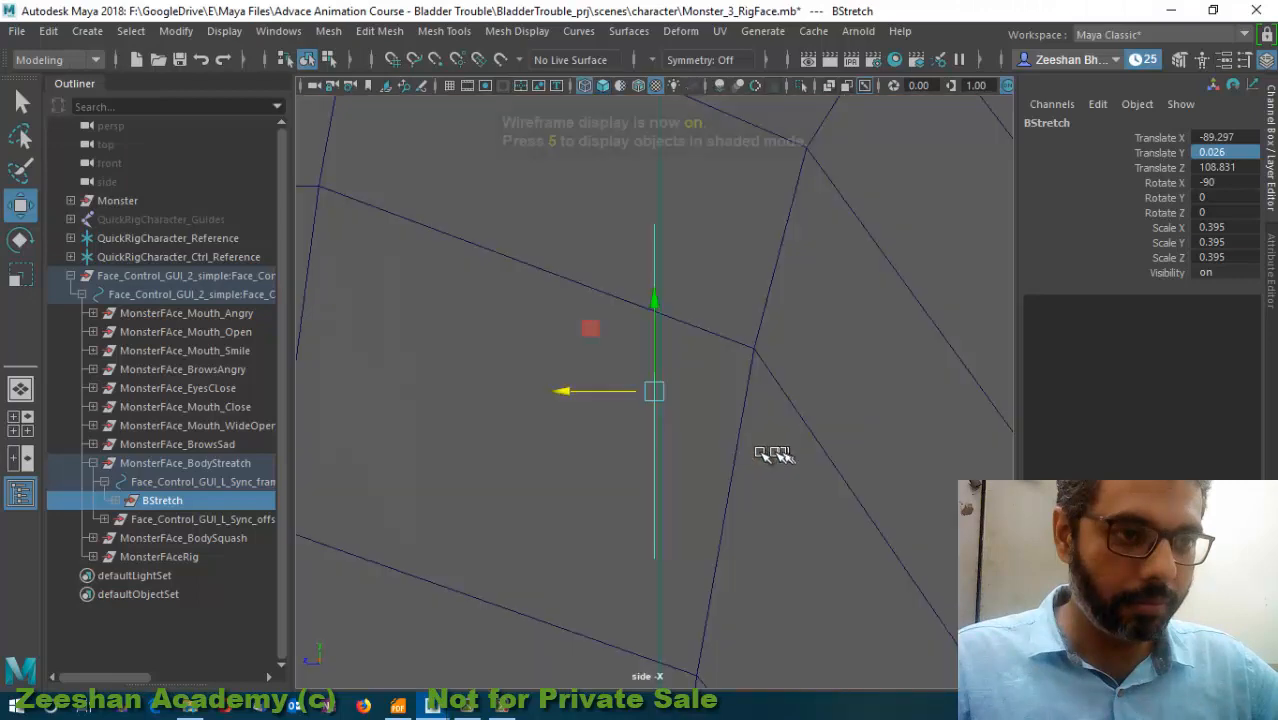
pyautogui.moveTo(571, 389); pyautogui.dragTo(579, 389)
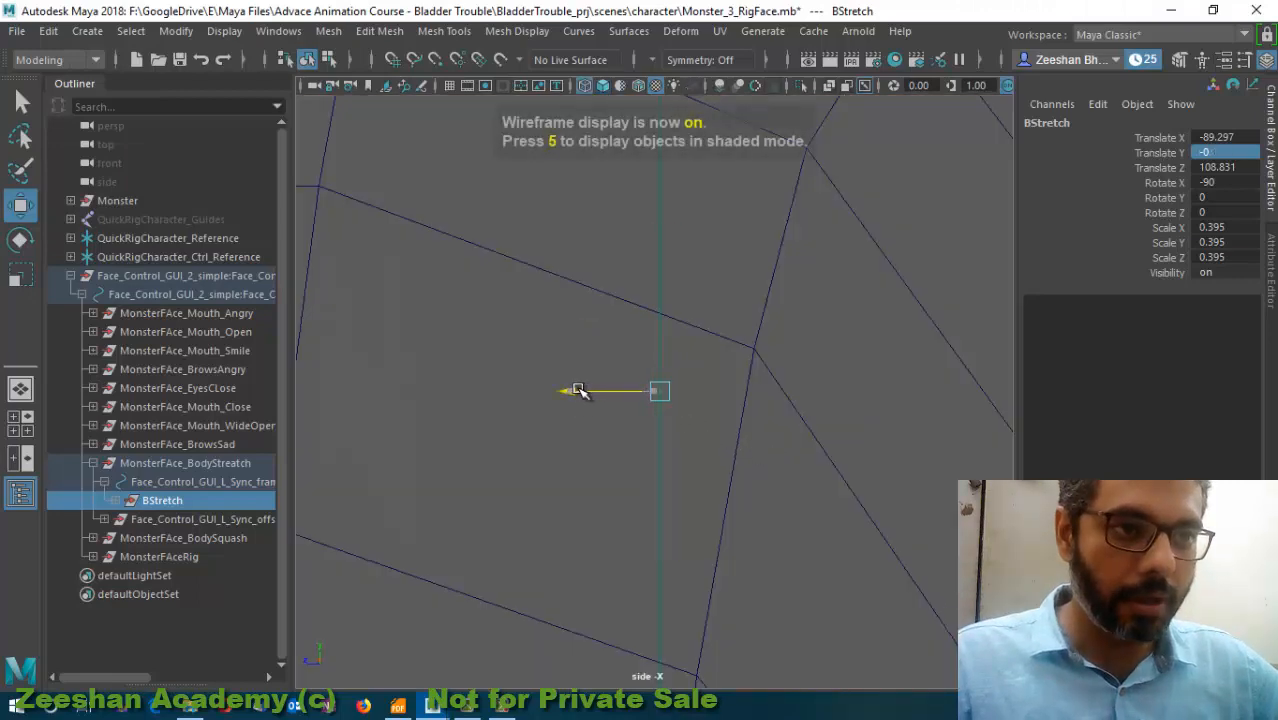
# - Examine the remaining labels' depth alignment in the side view and inspect the contents of the MonsterFAce_BrowsSad group
pyautogui.keyDown('alt'); pyautogui.moveTo(861, 424); pyautogui.dragTo(551, 377, button='right'); pyautogui.keyUp('alt')
pyautogui.keyDown('alt'); pyautogui.moveTo(551, 377); pyautogui.dragTo(830, 442, button='middle'); pyautogui.keyUp('alt')
pyautogui.keyDown('alt'); pyautogui.moveTo(830, 442); pyautogui.dragTo(300, 455, button='right'); pyautogui.keyUp('alt')
pyautogui.keyDown('alt'); pyautogui.moveTo(717, 424); pyautogui.dragTo(668, 618, button='middle'); pyautogui.keyUp('alt')
pyautogui.keyDown('alt'); pyautogui.moveTo(668, 618); pyautogui.dragTo(780, 508, button='right'); pyautogui.keyUp('alt')
pyautogui.keyDown('alt'); pyautogui.moveTo(815, 507); pyautogui.dragTo(757, 511, button='middle'); pyautogui.keyUp('alt')
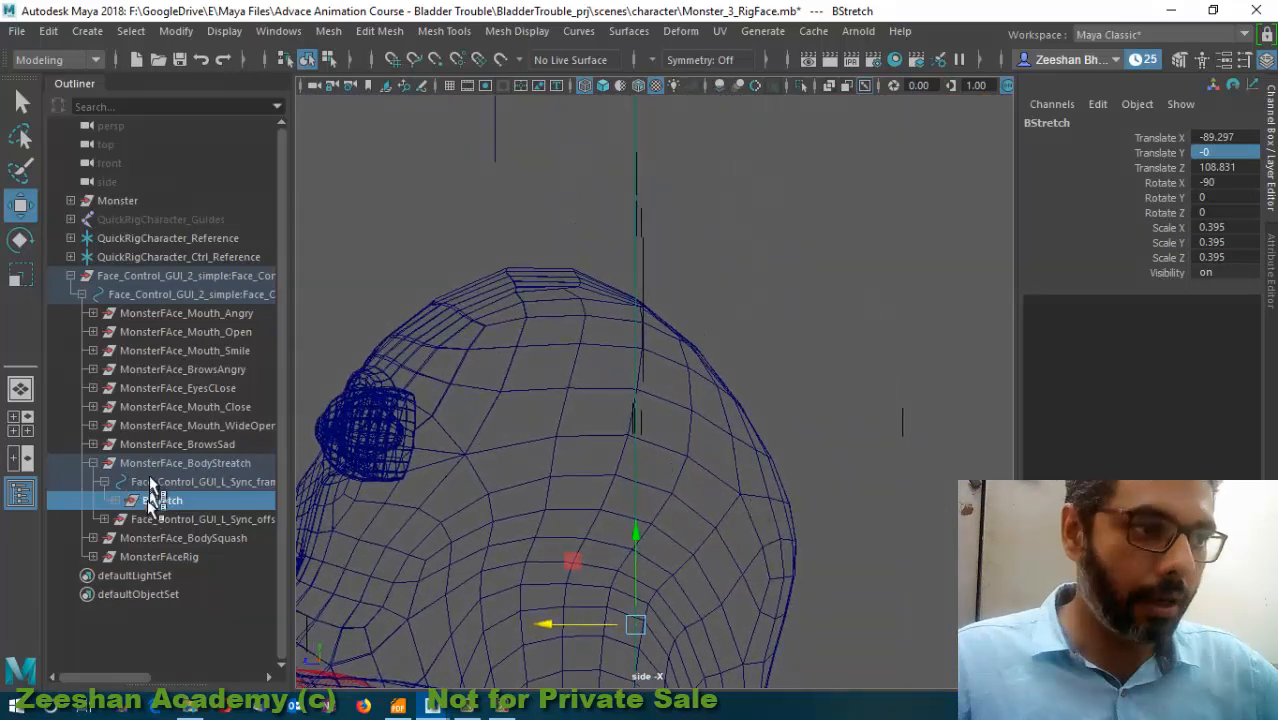
pyautogui.click(152, 450)
pyautogui.click(94, 445)
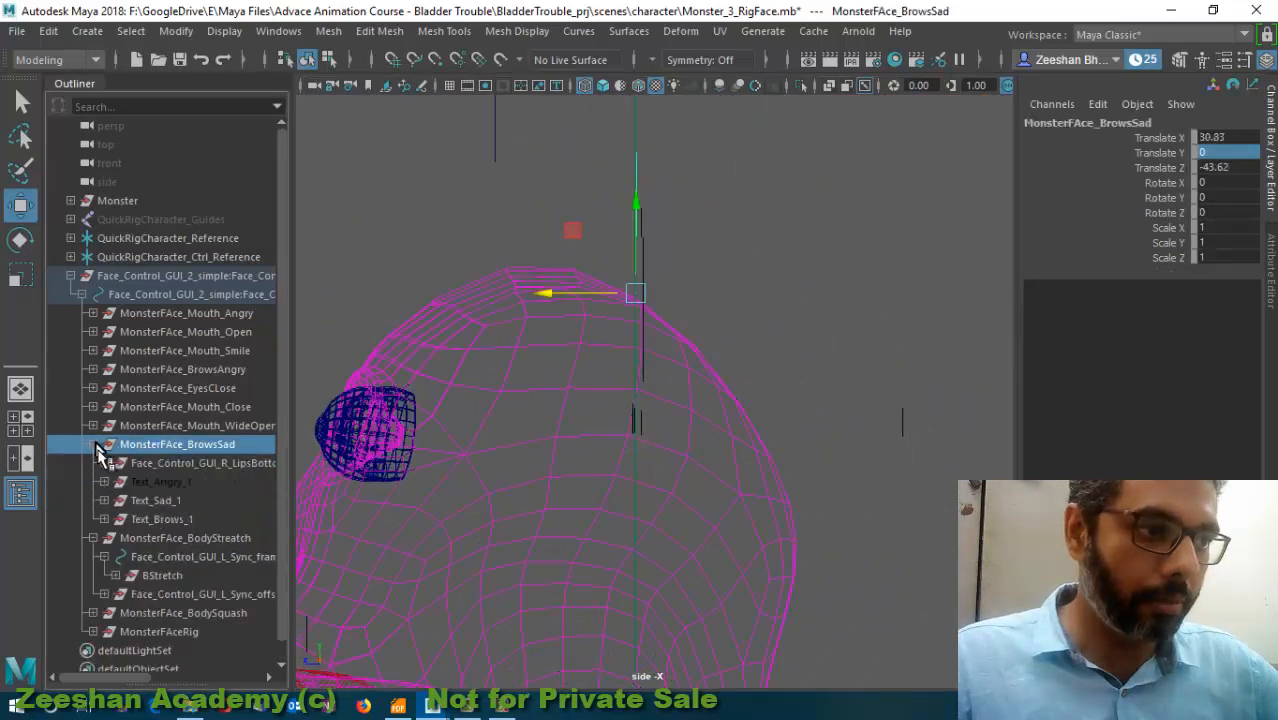
pyautogui.click(165, 465)
pyautogui.keyDown('alt'); pyautogui.moveTo(738, 384); pyautogui.dragTo(748, 448, button='middle'); pyautogui.keyUp('alt')
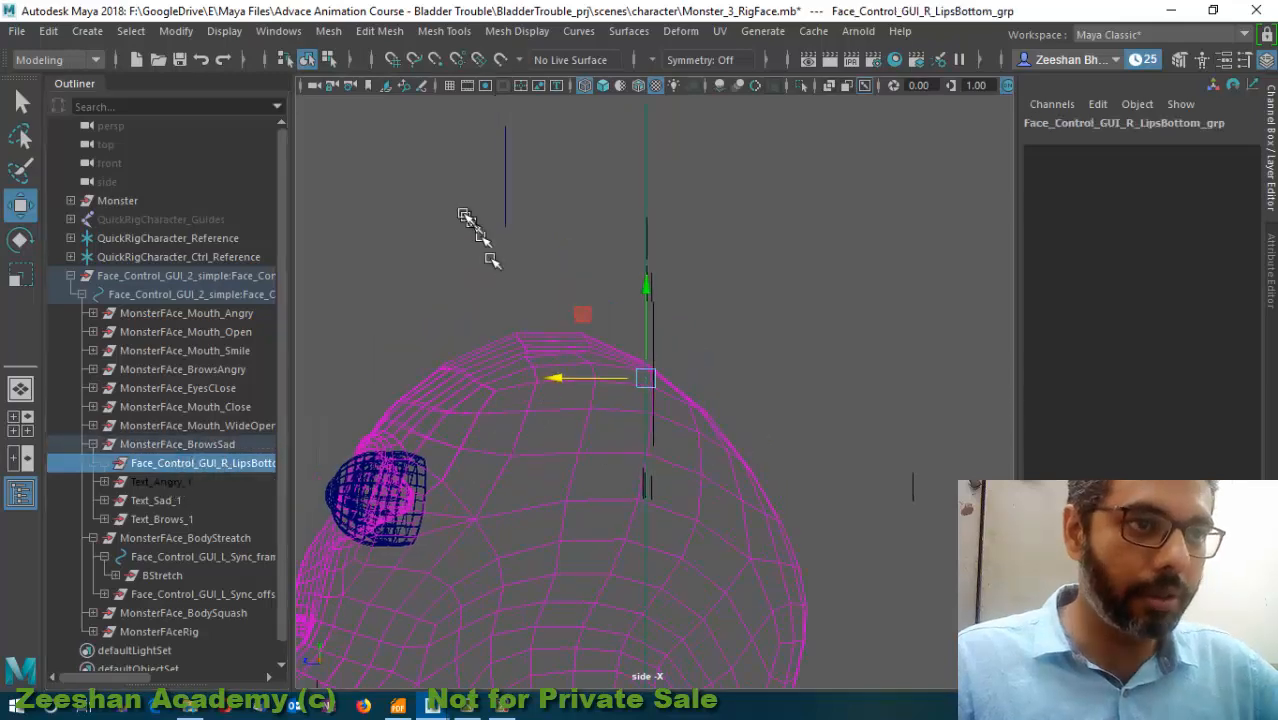
# - Return to the perspective view and collapse the MonsterFAce_BodyStreatch and MonsterFAce_BrowsSad groups, with the BStretch label selected
pyautogui.click(563, 335)
pyautogui.press('space')
pyautogui.moveTo(565, 290); pyautogui.dragTo(560, 252)
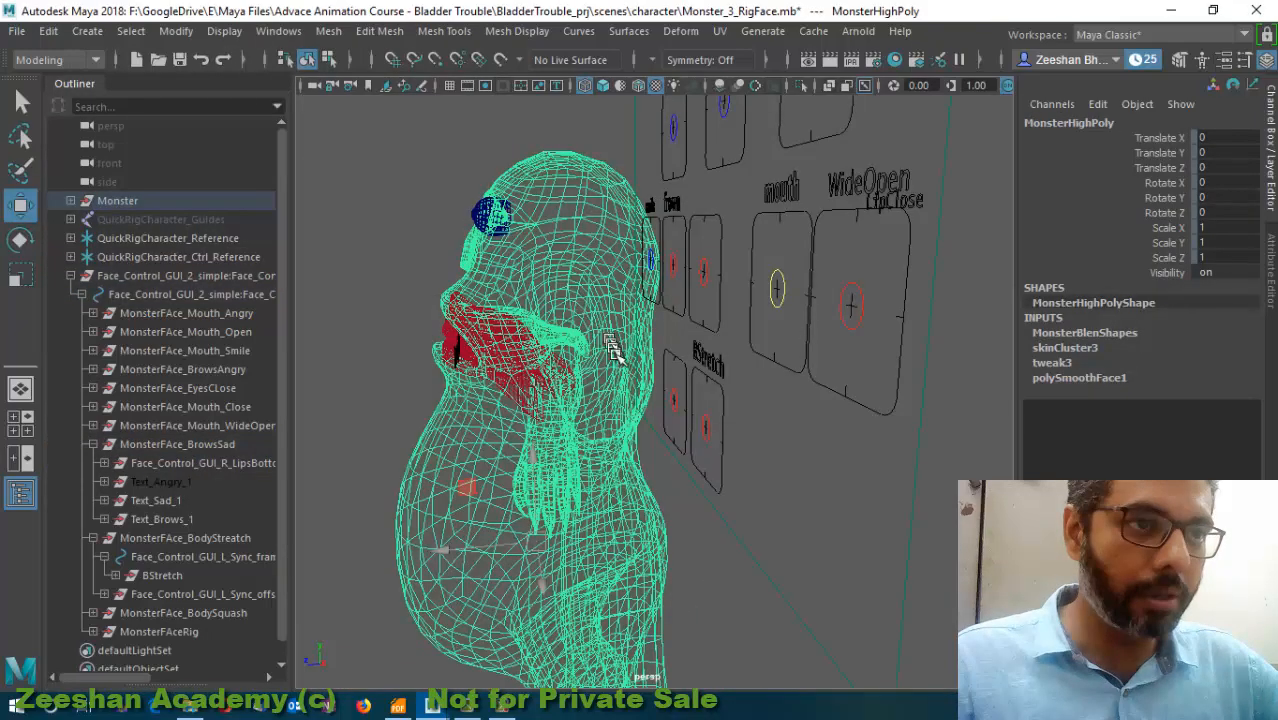
pyautogui.keyDown('alt'); pyautogui.moveTo(705, 440); pyautogui.dragTo(760, 350); pyautogui.keyUp('alt')
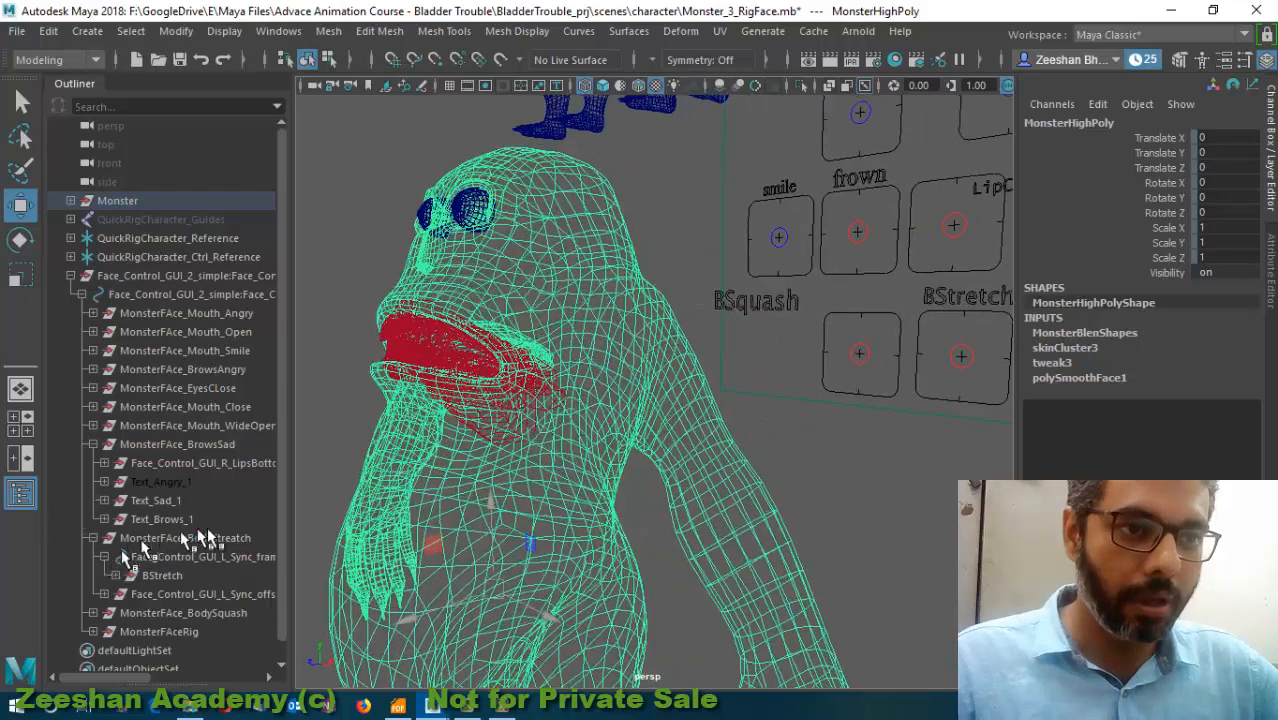
pyautogui.scroll(-1, 180, 550)
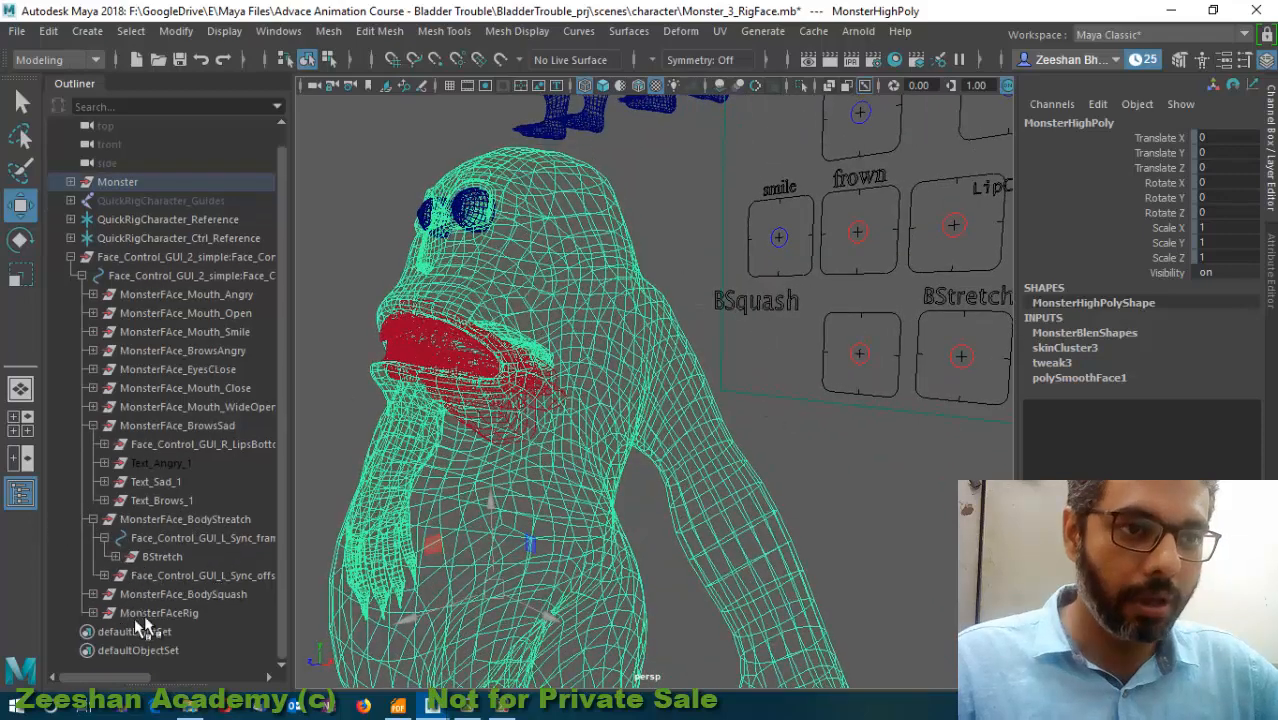
pyautogui.click(160, 557)
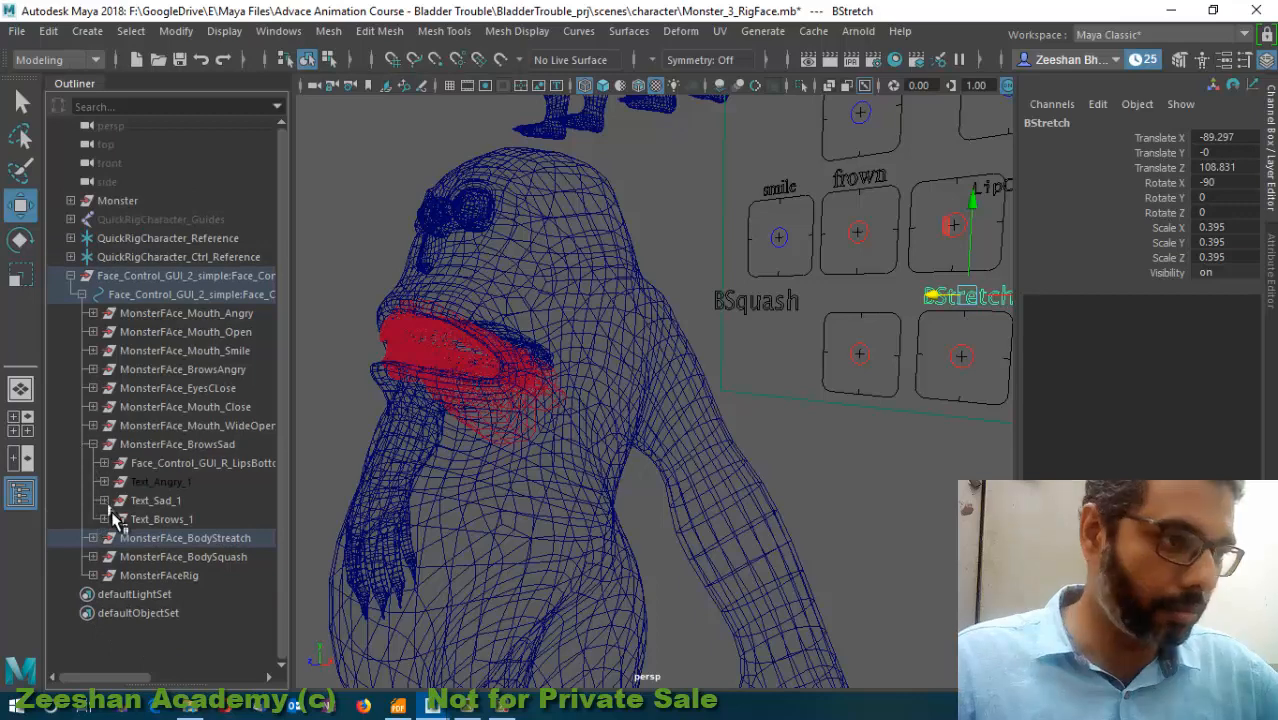
pyautogui.click(91, 444)
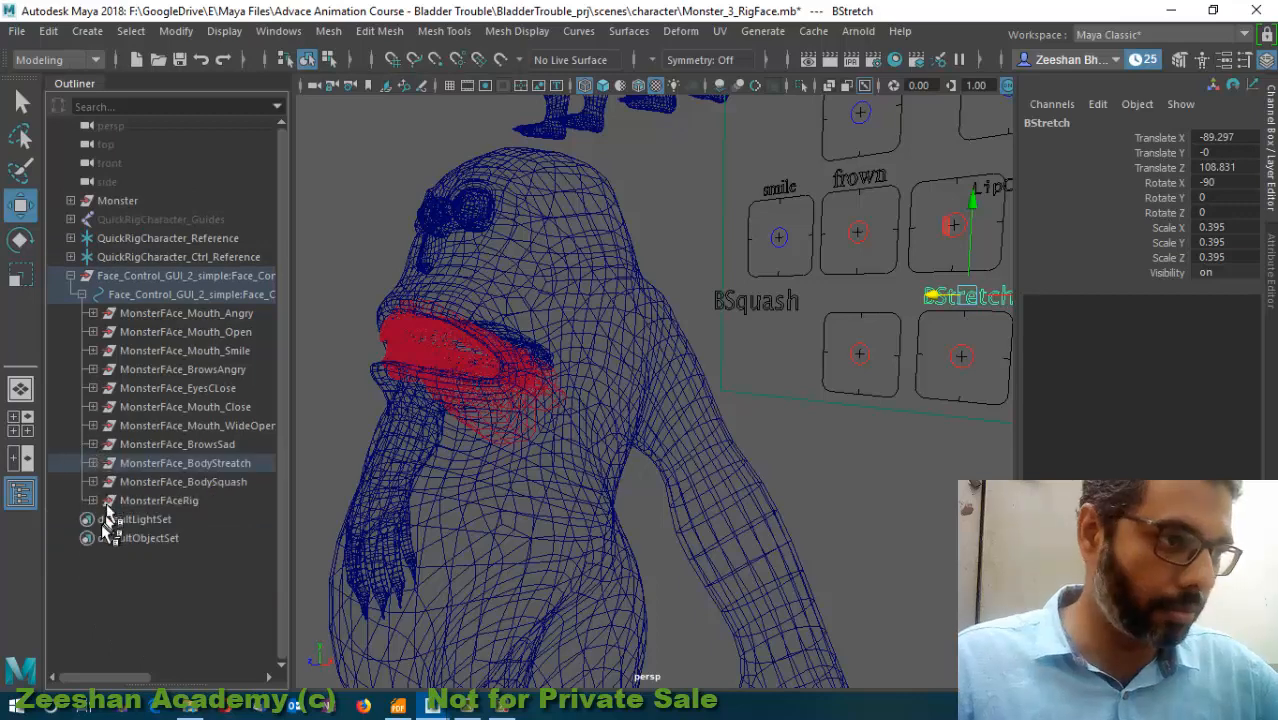
# - Expand the MonsterFAce_BodySquash group down to its frame and select the BSquash text label
pyautogui.click(165, 484)
pyautogui.click(93, 482)
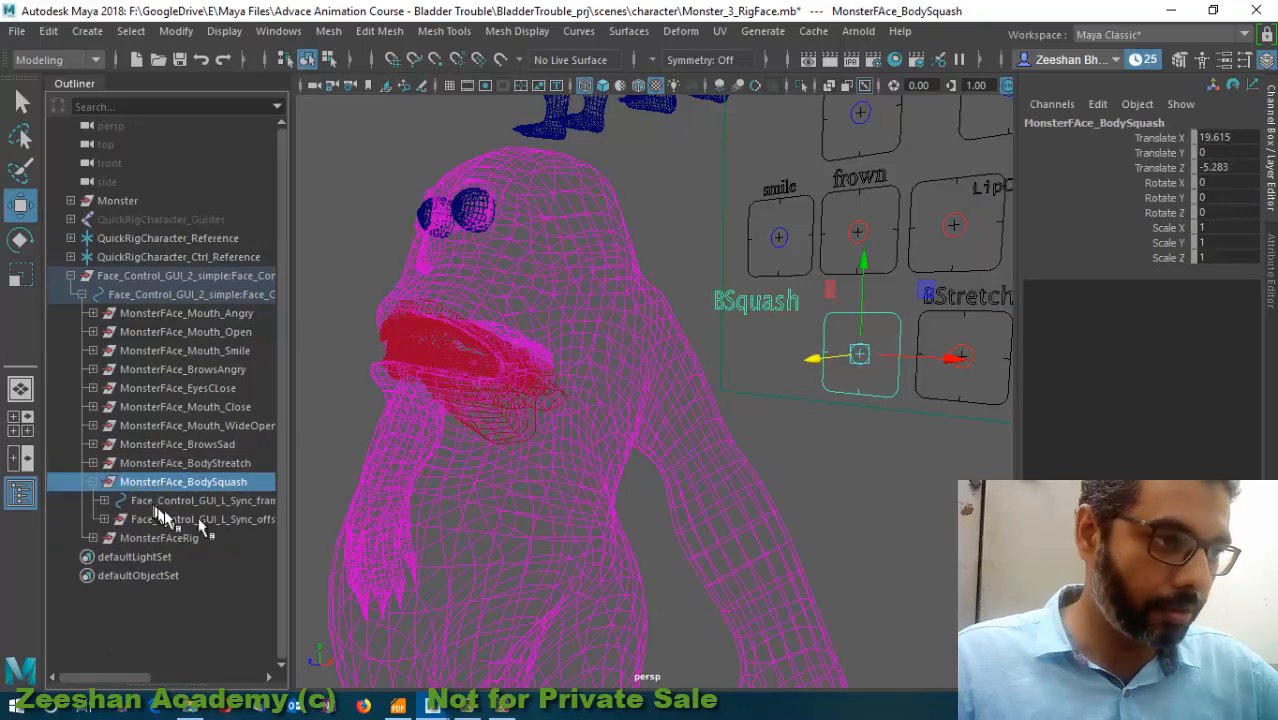
pyautogui.click(199, 502)
pyautogui.click(104, 500)
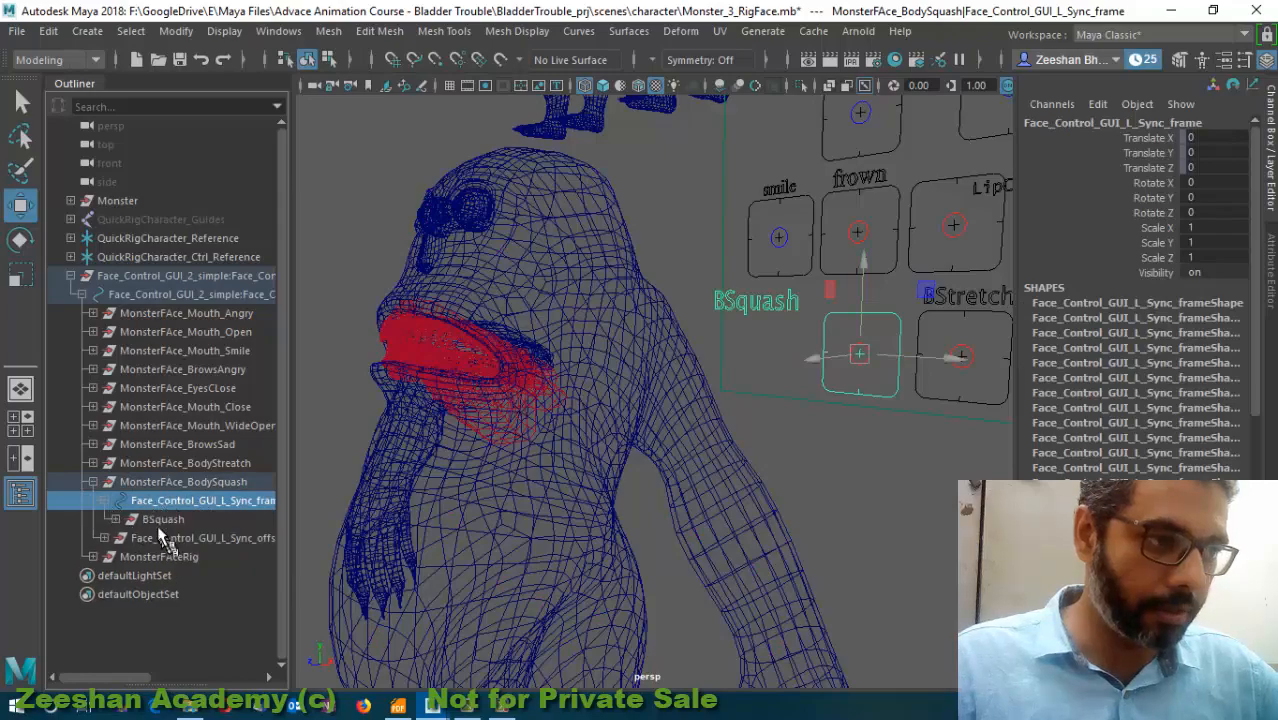
pyautogui.click(163, 519)
# - Move the BSquash label in depth onto the control board and set its Translate Y to 0
pyautogui.keyDown('alt'); pyautogui.moveTo(562, 434); pyautogui.dragTo(722, 426); pyautogui.keyUp('alt')
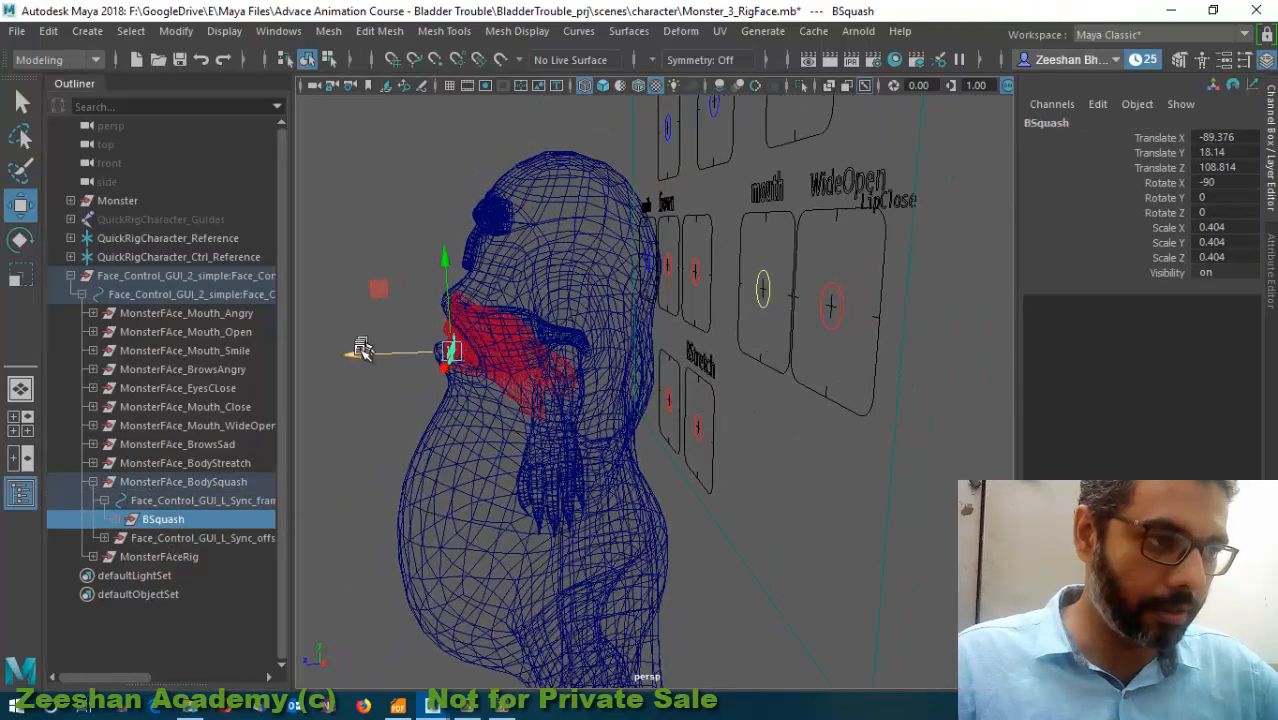
pyautogui.moveTo(358, 354); pyautogui.dragTo(557, 365)
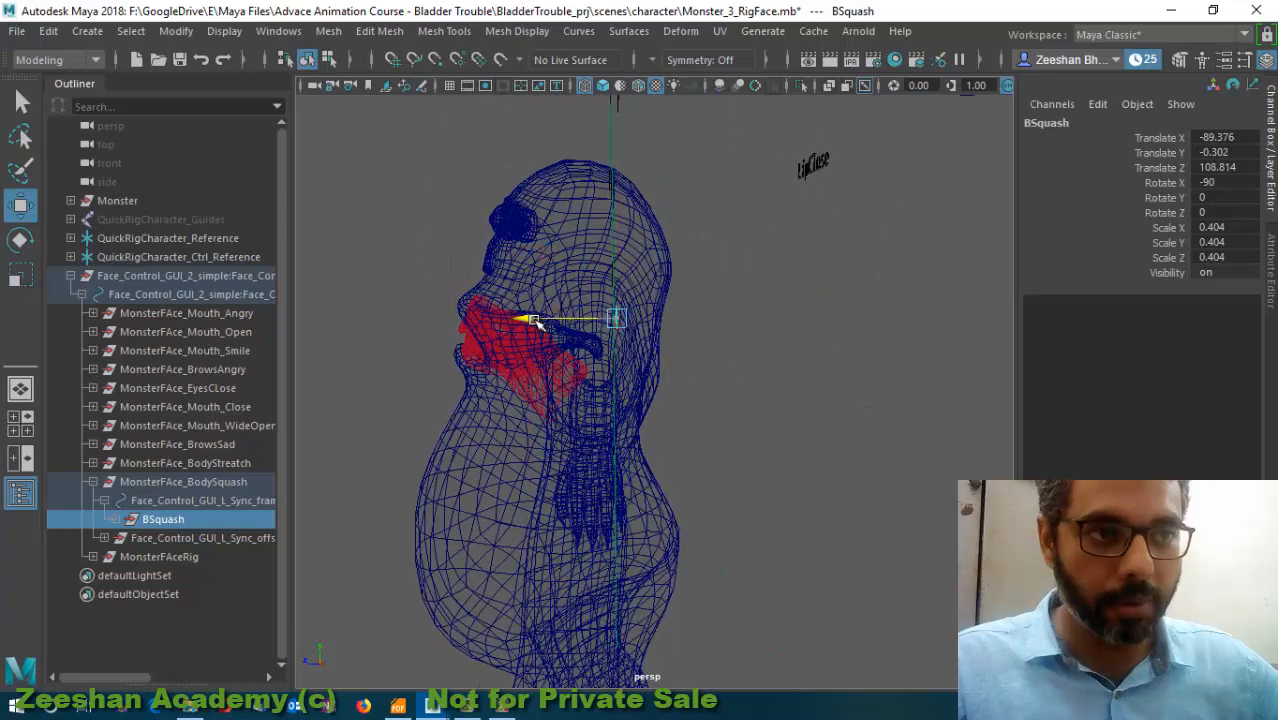
pyautogui.doubleClick(1214, 152)
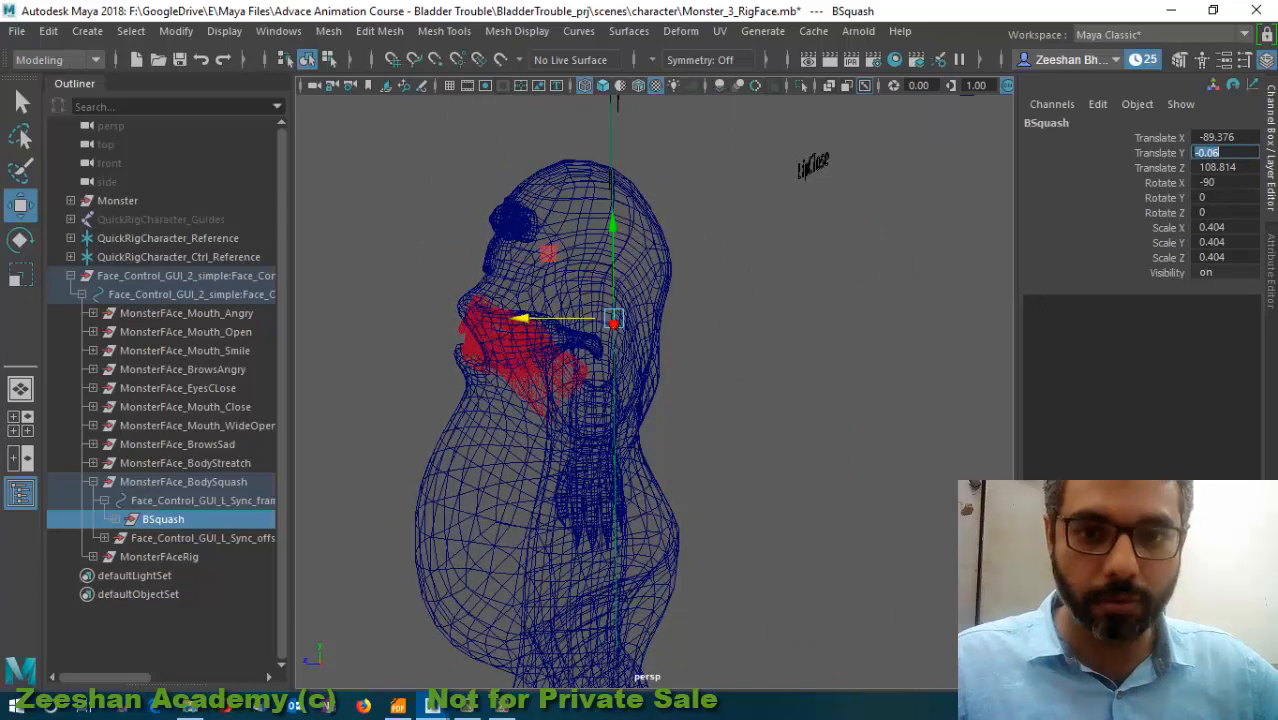
pyautogui.write('0')
pyautogui.press('Return')
# - Examine the depth alignment of the WideOpen, frown, smile and BrowsAngry labels by selecting their groups one after another
pyautogui.keyDown('alt'); pyautogui.moveTo(650, 330); pyautogui.dragTo(780, 430); pyautogui.keyUp('alt')
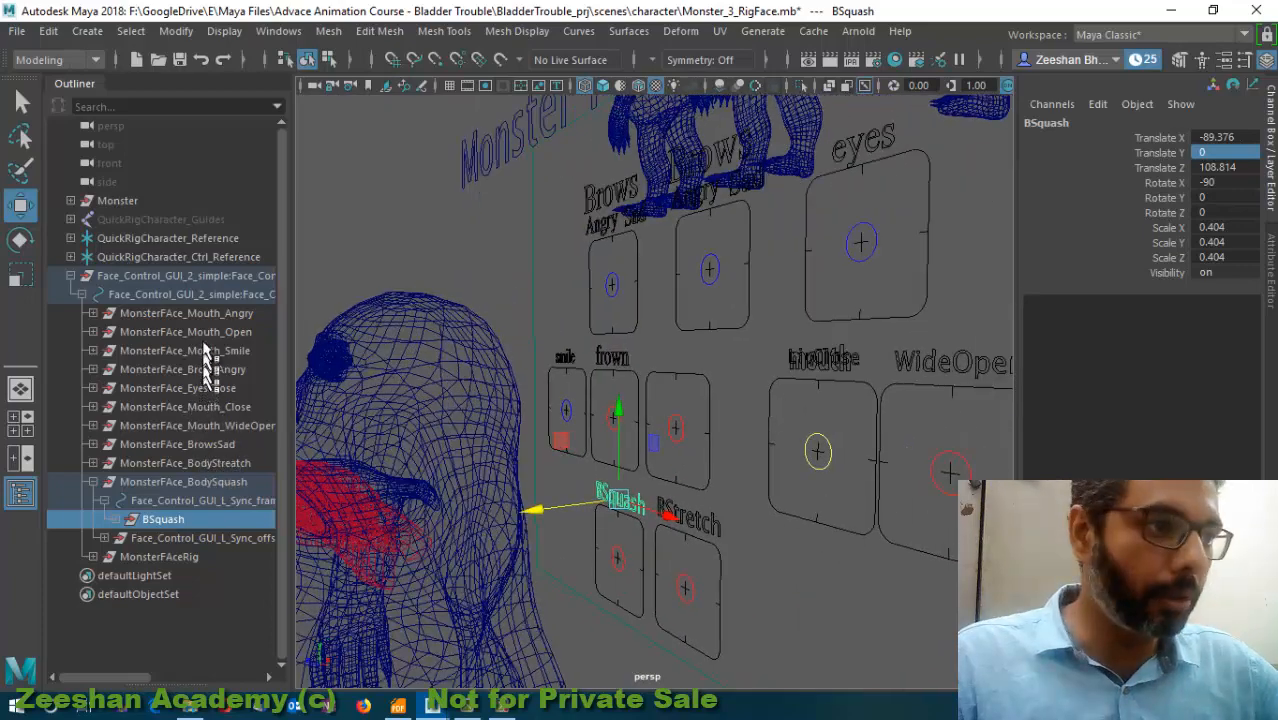
pyautogui.click(236, 427)
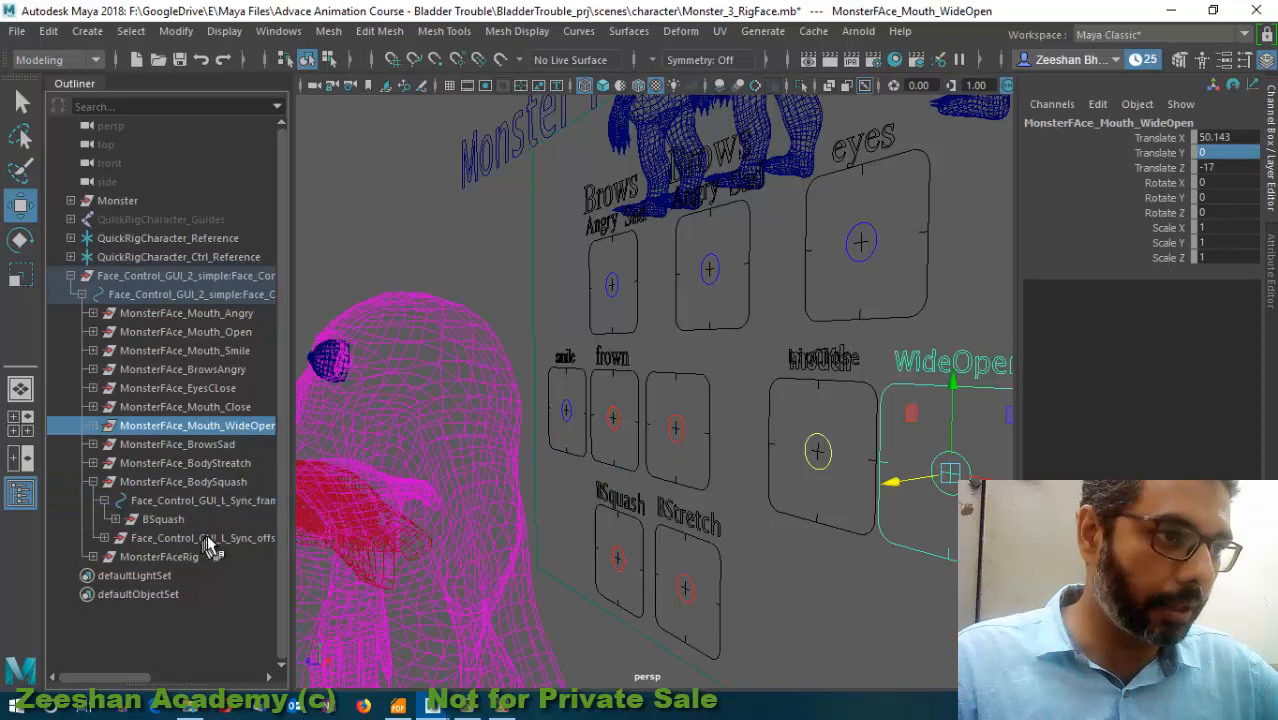
pyautogui.click(207, 540)
pyautogui.click(205, 314)
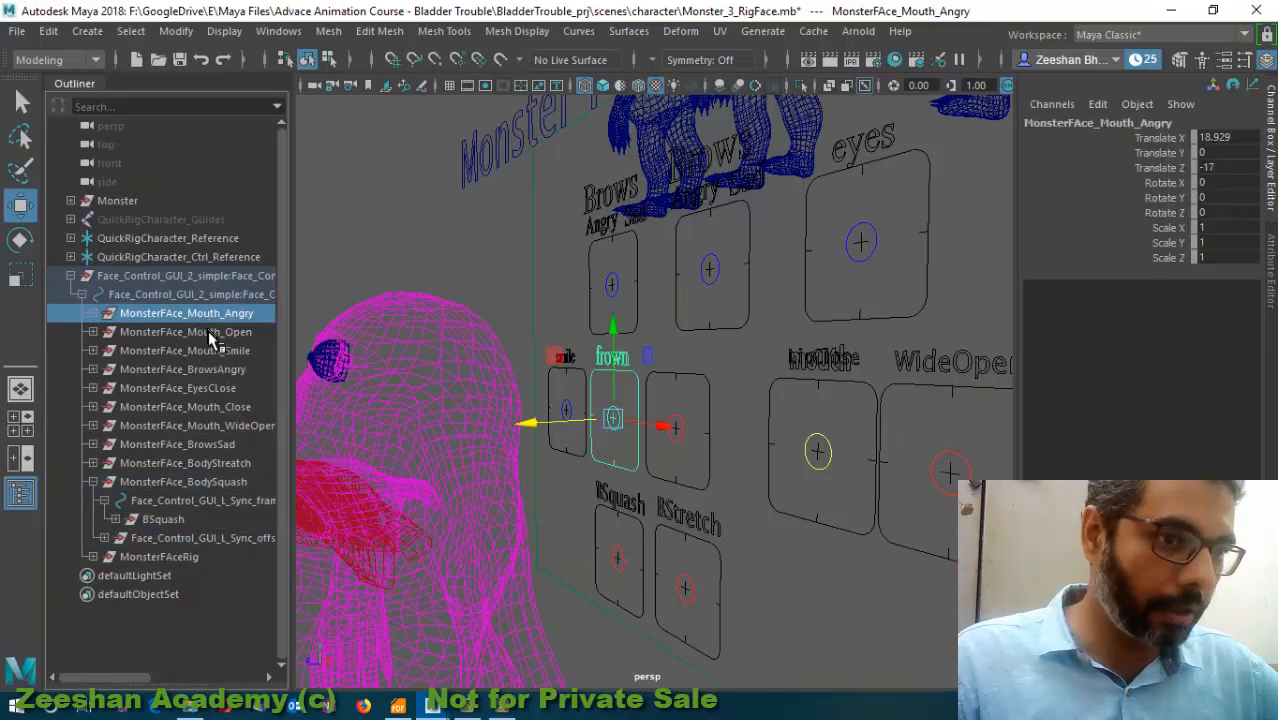
pyautogui.click(208, 348)
pyautogui.moveTo(688, 541)
pyautogui.keyDown('alt'); pyautogui.mouseDown()
pyautogui.moveTo(658, 541)
pyautogui.moveTo(678, 549)
pyautogui.mouseUp(); pyautogui.keyUp('alt')
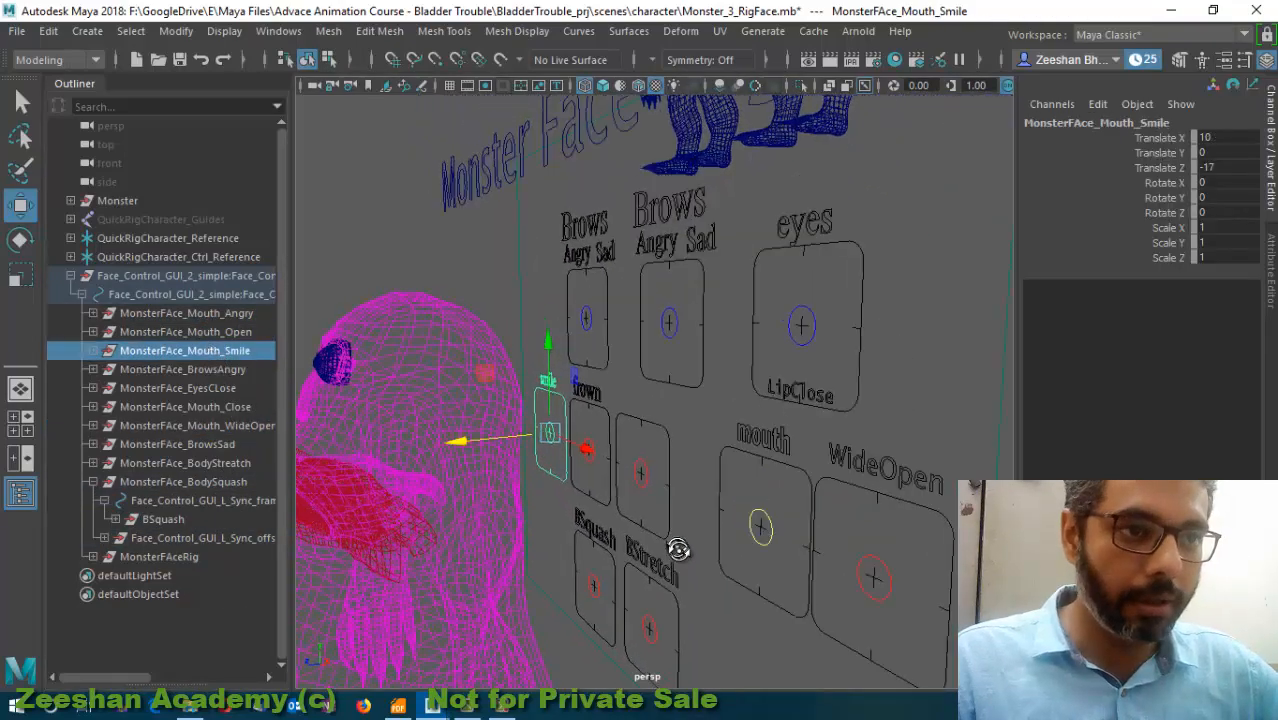
pyautogui.click(200, 370)
pyautogui.keyDown('alt'); pyautogui.moveTo(530, 437); pyautogui.dragTo(733, 387); pyautogui.keyUp('alt')
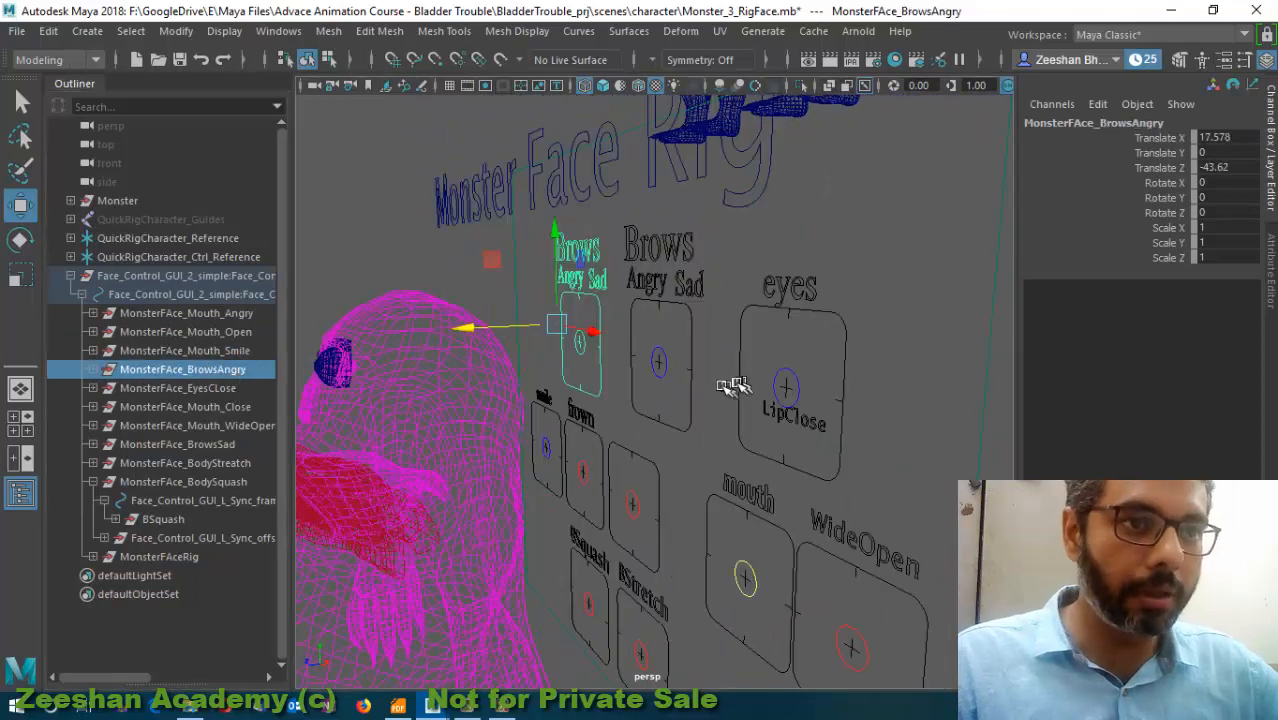
# - Collapse the MonsterFAce_BodySquash group, move the MonsterFAceRig title in depth onto the board and set its Translate Y to 0
pyautogui.click(233, 500)
pyautogui.click(92, 482)
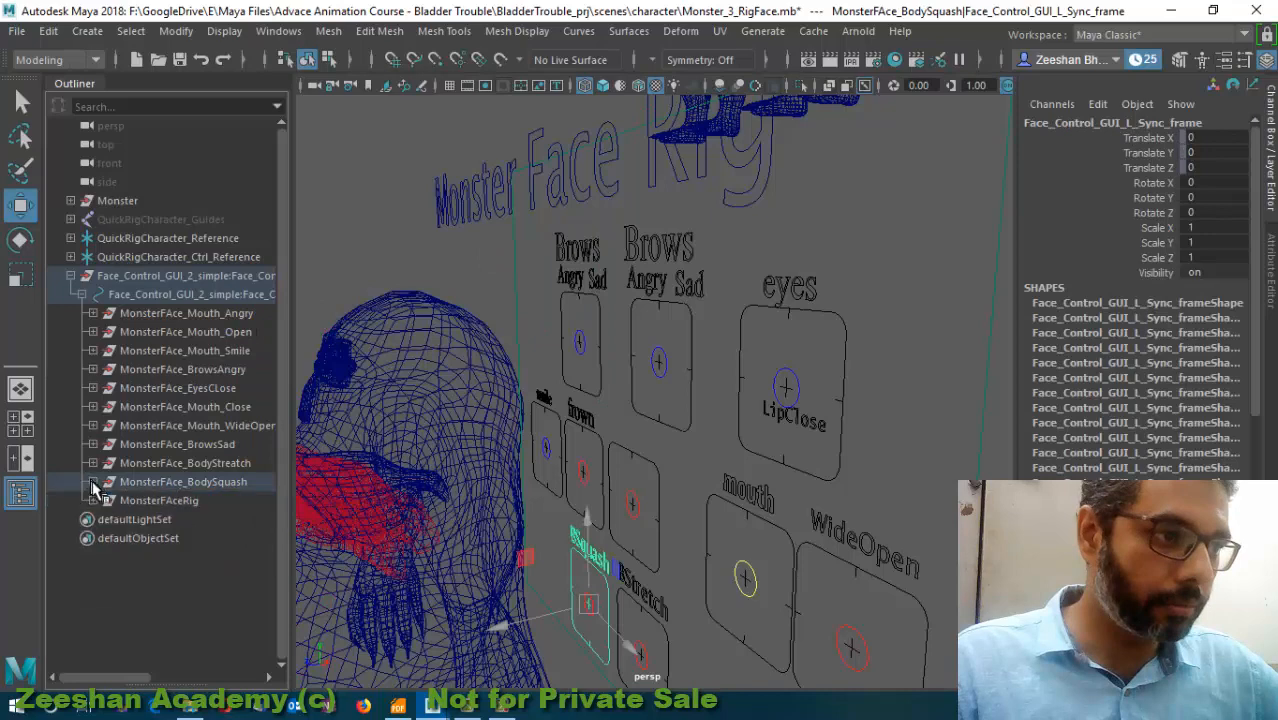
pyautogui.click(172, 501)
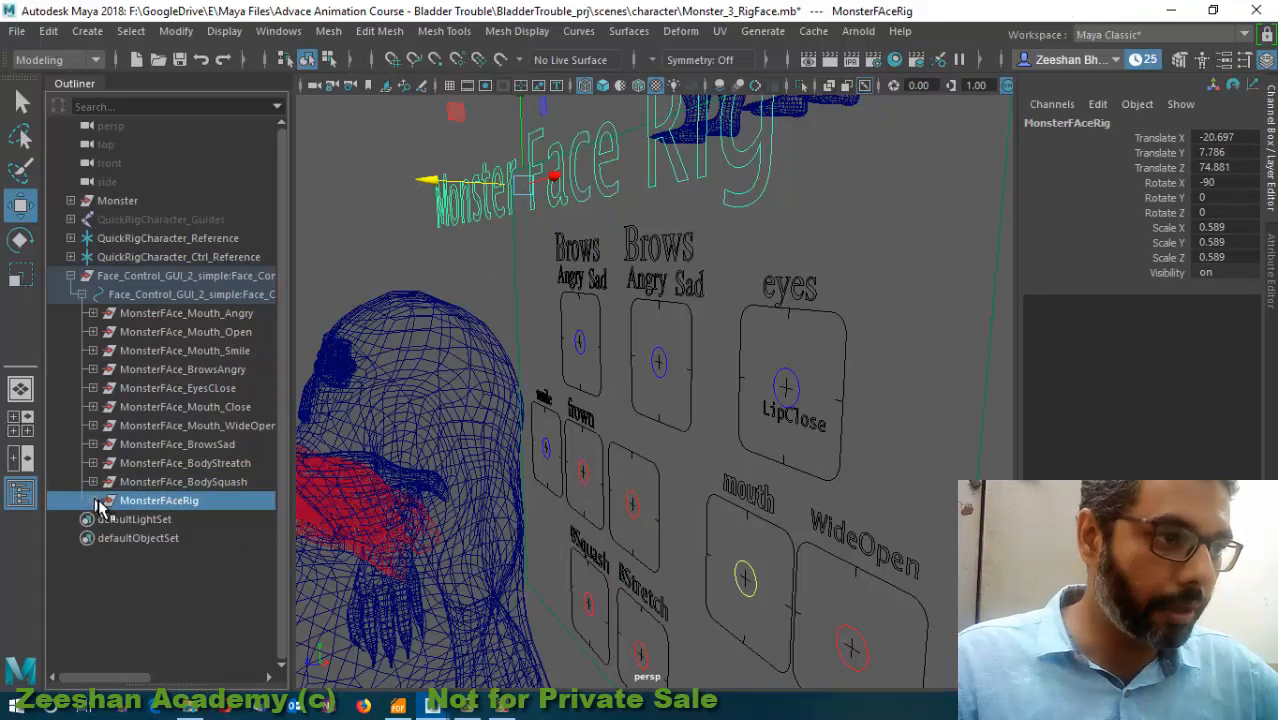
pyautogui.keyDown('alt'); pyautogui.moveTo(562, 328); pyautogui.dragTo(556, 372, button='middle'); pyautogui.keyUp('alt')
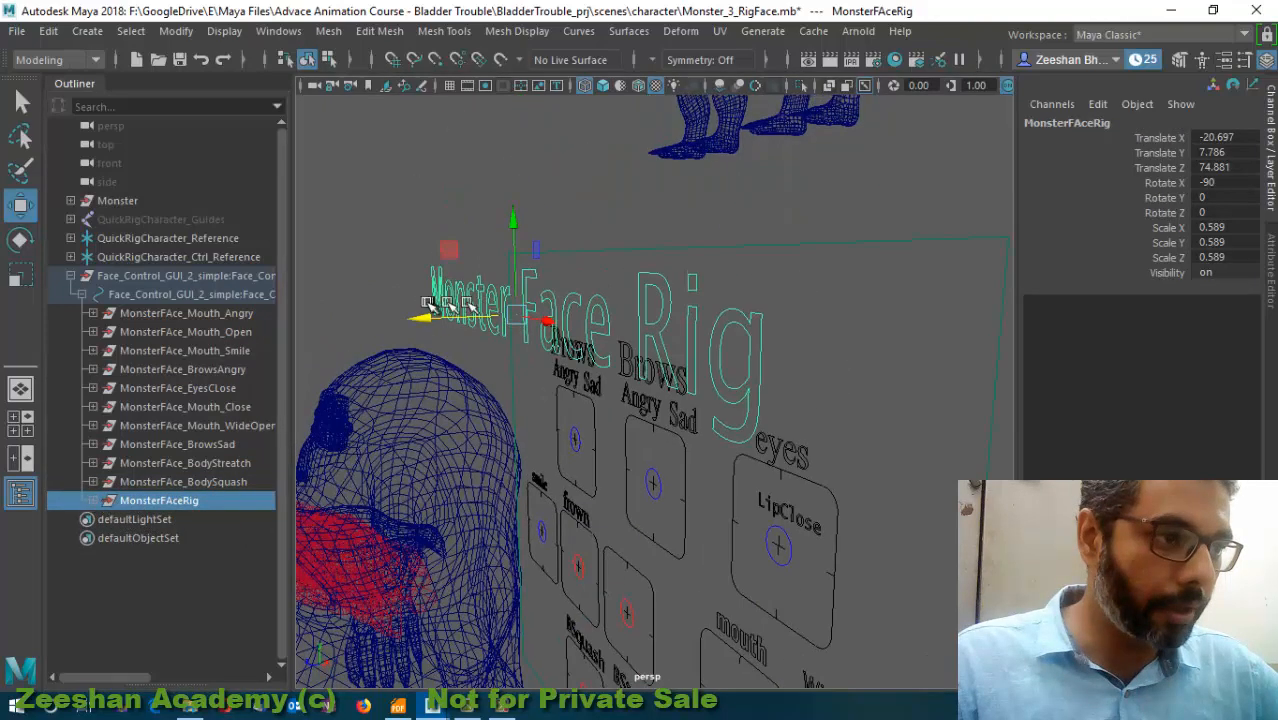
pyautogui.moveTo(435, 310); pyautogui.dragTo(558, 304)
pyautogui.keyDown('alt'); pyautogui.moveTo(600, 366); pyautogui.dragTo(537, 371); pyautogui.keyUp('alt')
pyautogui.moveTo(388, 325); pyautogui.dragTo(358, 323)
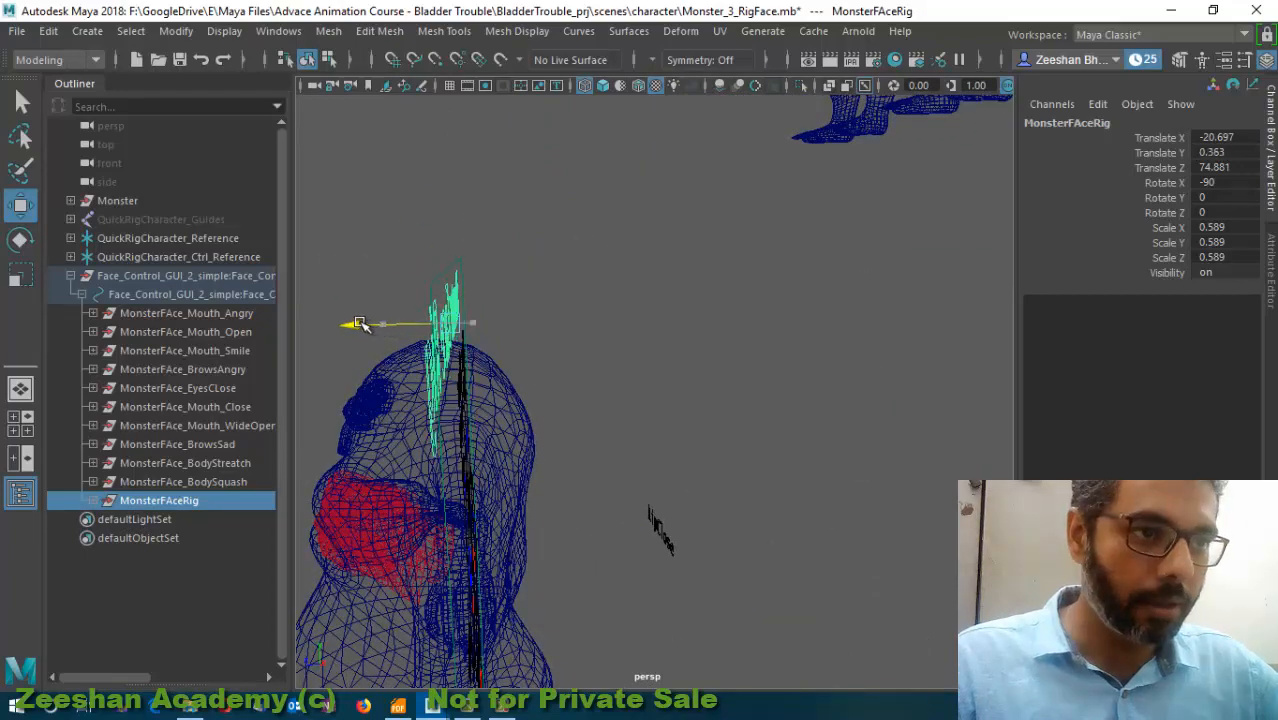
pyautogui.keyDown('alt'); pyautogui.moveTo(614, 375); pyautogui.dragTo(626, 372); pyautogui.keyUp('alt')
pyautogui.click(1218, 152)
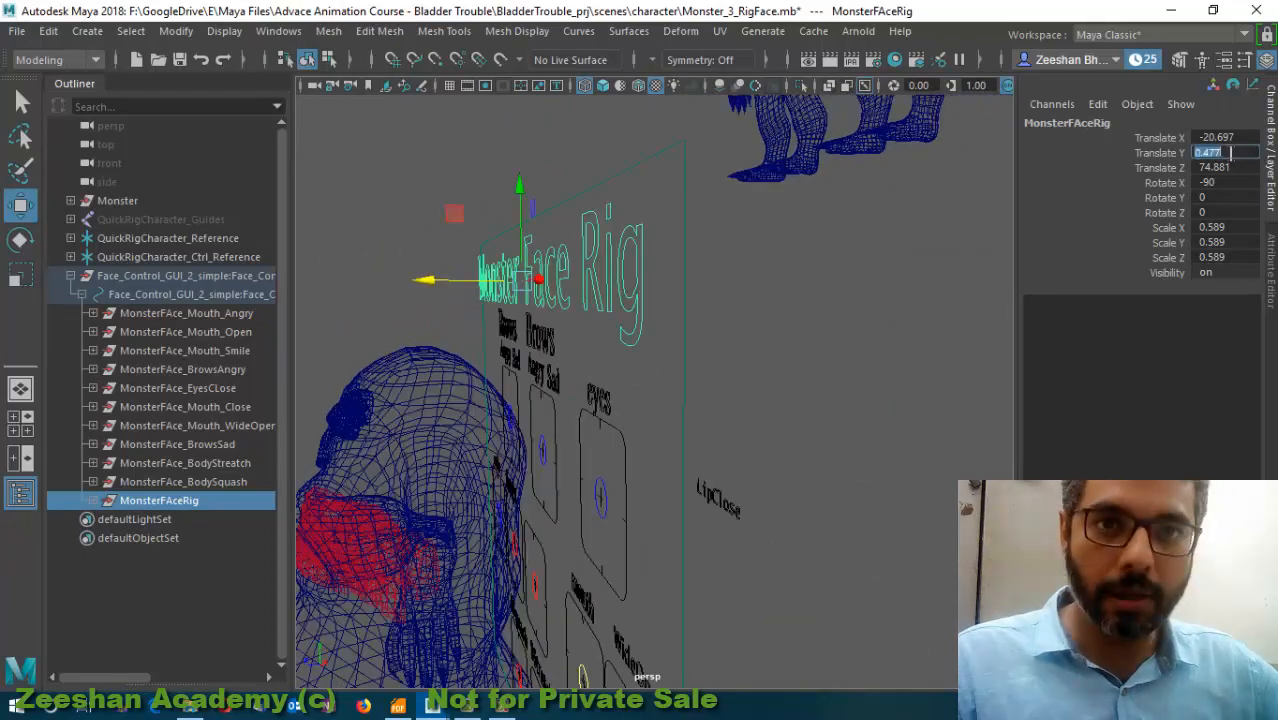
pyautogui.write('0')
pyautogui.press('Return')
# - Select the LipClose label inside the MonsterFAce_Mouth_Close group's frame and set its Translate Y to 0
pyautogui.keyDown('alt'); pyautogui.moveTo(848, 475); pyautogui.dragTo(775, 505); pyautogui.keyUp('alt')
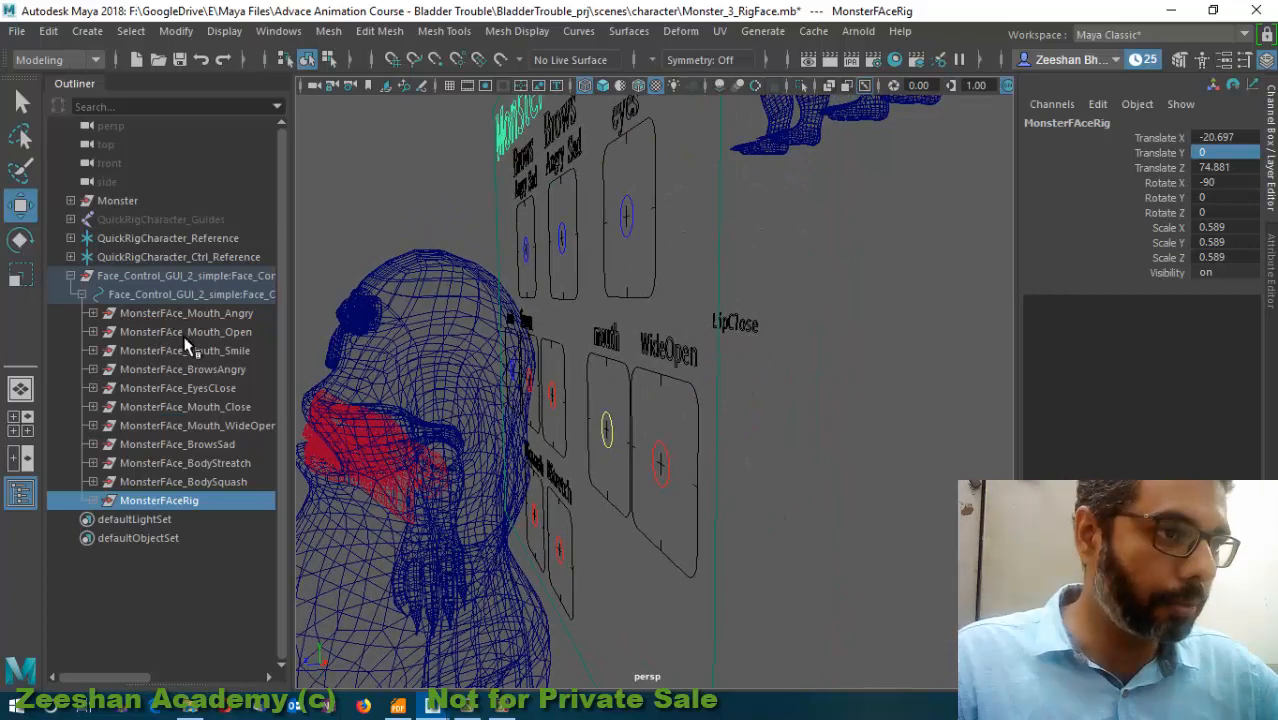
pyautogui.click(185, 390)
pyautogui.click(178, 408)
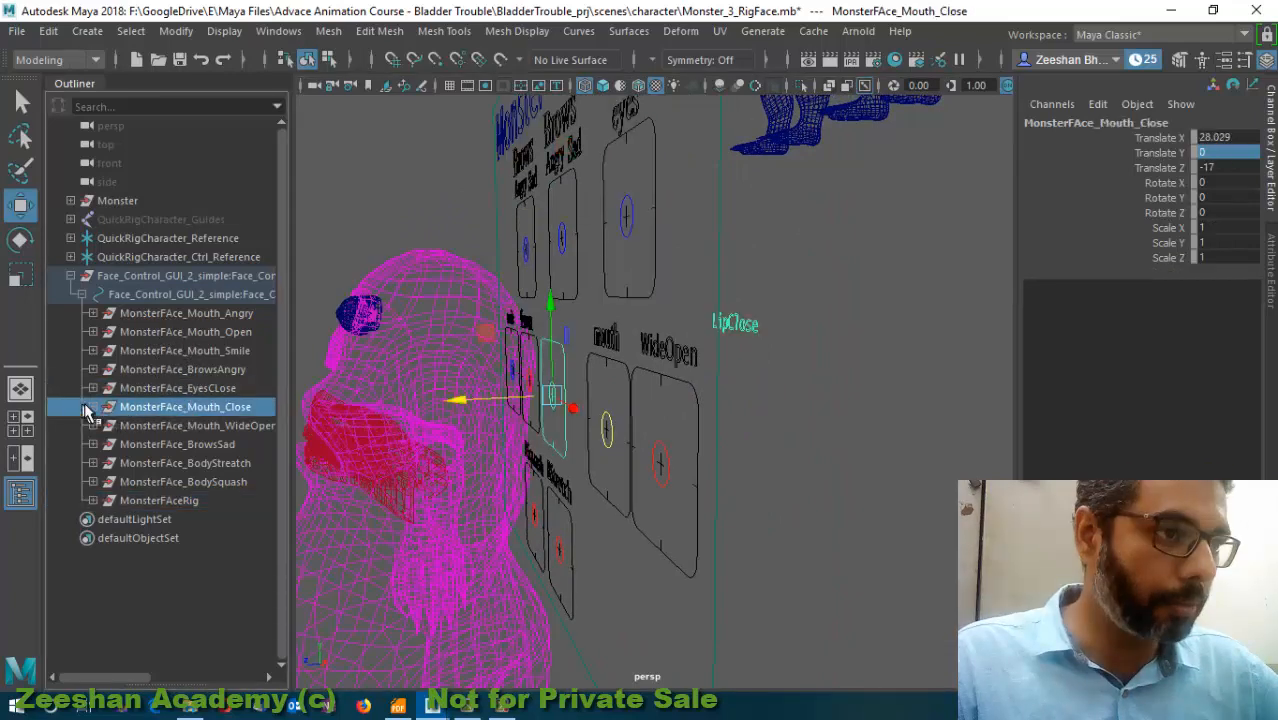
pyautogui.click(90, 408)
pyautogui.click(104, 425)
pyautogui.click(155, 444)
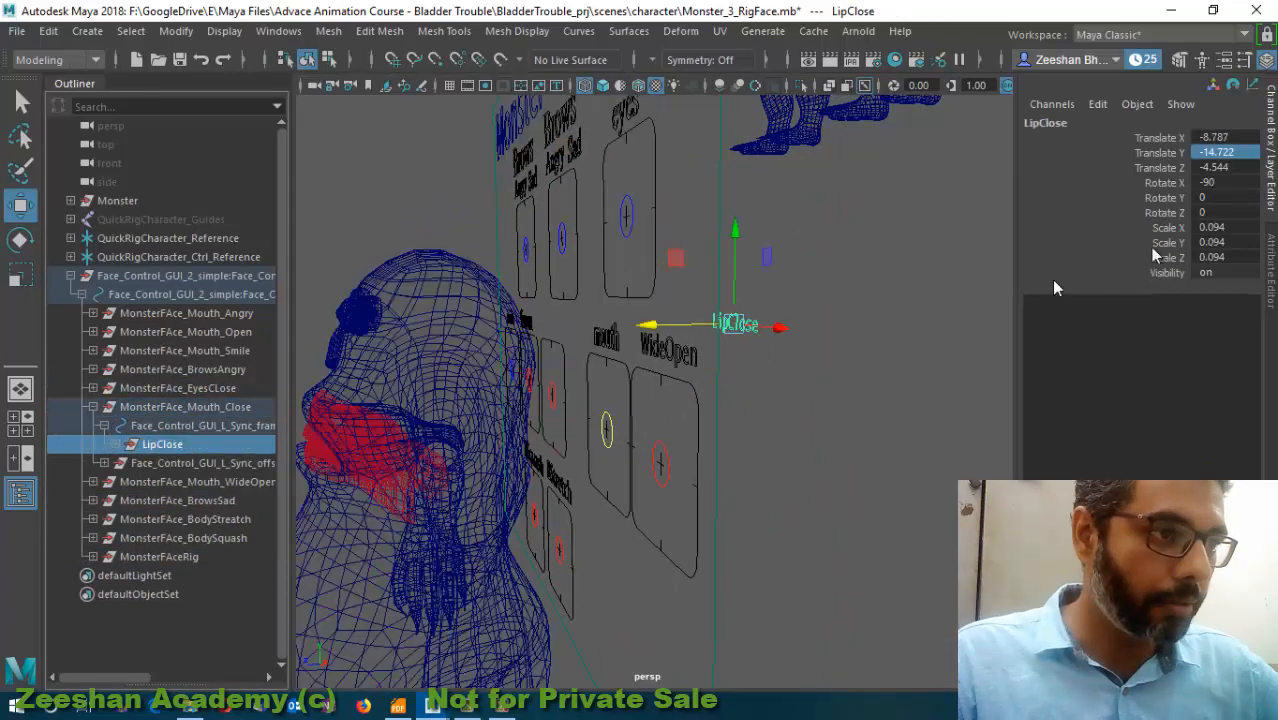
pyautogui.write('0')
pyautogui.press('Return')
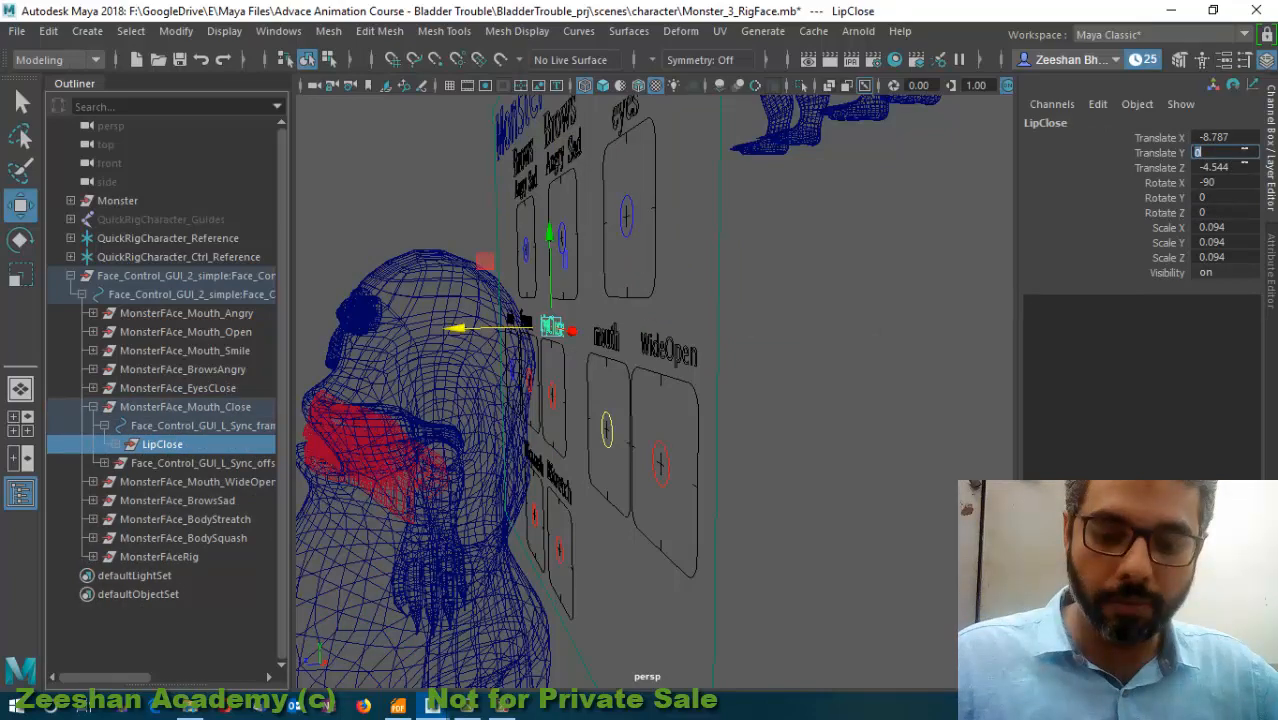
# - Select the top Face_Control_GUI_2_simple group and examine the whole control board from the side and front
pyautogui.keyDown('alt'); pyautogui.moveTo(725, 437); pyautogui.dragTo(668, 408); pyautogui.keyUp('alt')
pyautogui.click(154, 277)
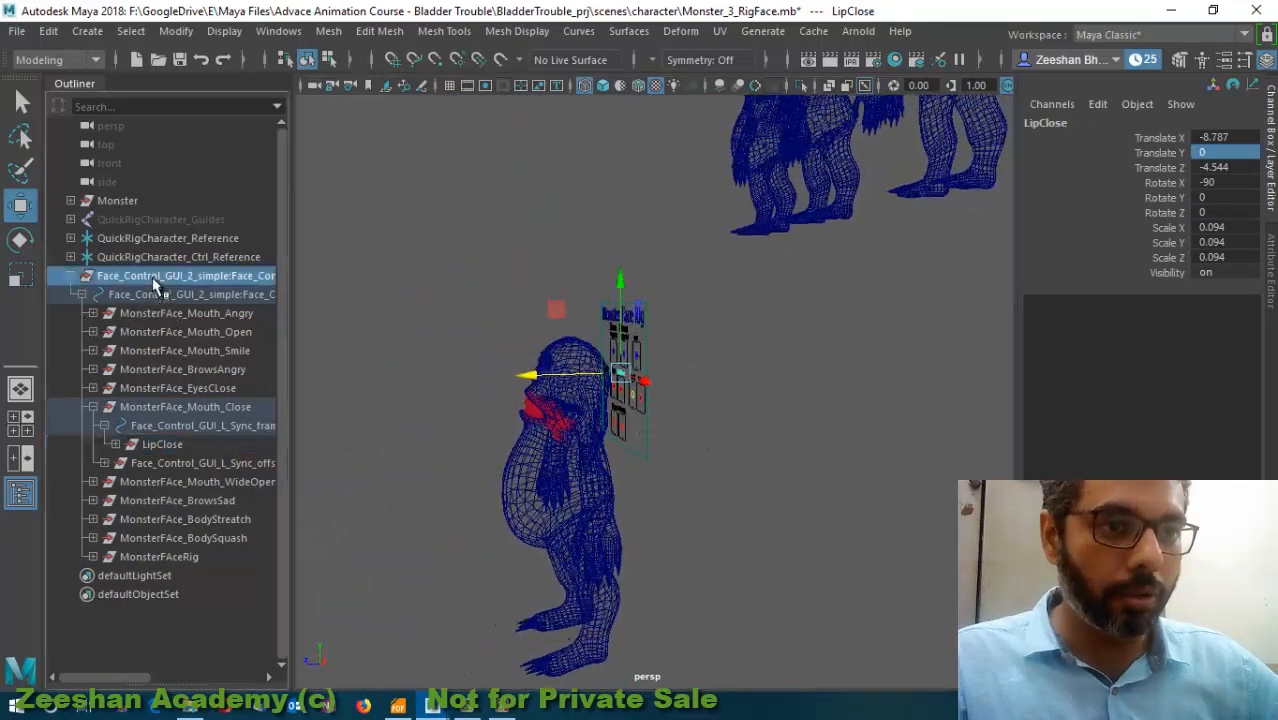
pyautogui.keyDown('alt'); pyautogui.moveTo(450, 440); pyautogui.dragTo(545, 450); pyautogui.keyUp('alt')
pyautogui.scroll(5, 798, 476)
pyautogui.keyDown('alt'); pyautogui.moveTo(810, 451); pyautogui.dragTo(716, 422); pyautogui.keyUp('alt')
pyautogui.scroll(-3, 650, 450)
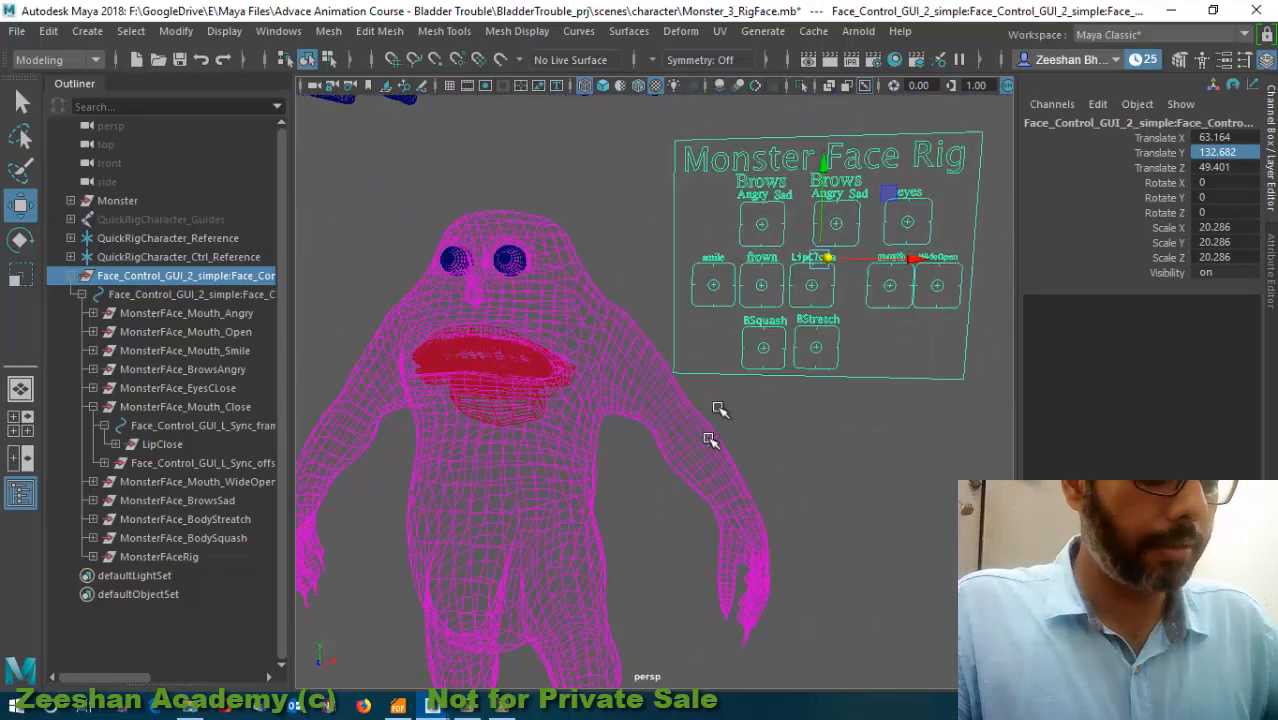
# - Select the smile control and switch the viewport from wireframe to shaded display
pyautogui.click(724, 300)
pyautogui.press('4')
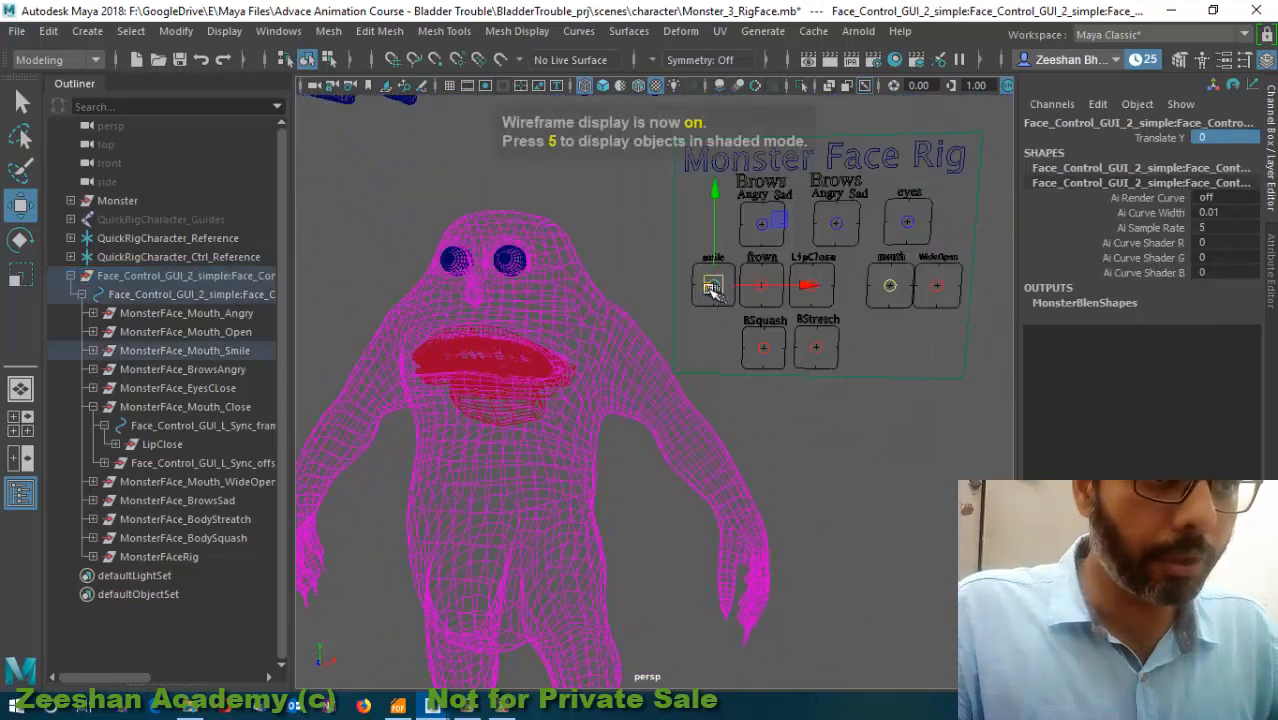
pyautogui.press('5')
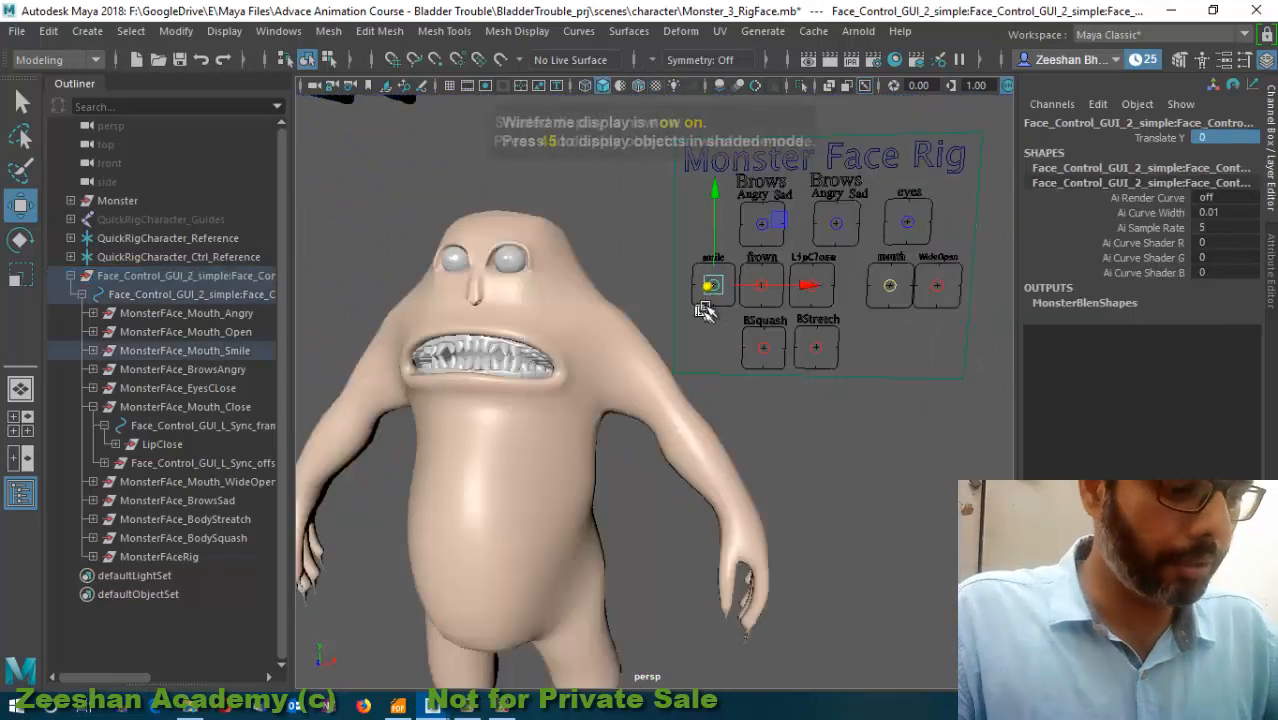
# - Test the smile control at about 0.77 in Translate Y and the BrowsAngry control, undoing each change
pyautogui.press('w')
pyautogui.moveTo(718, 285); pyautogui.dragTo(724, 276)
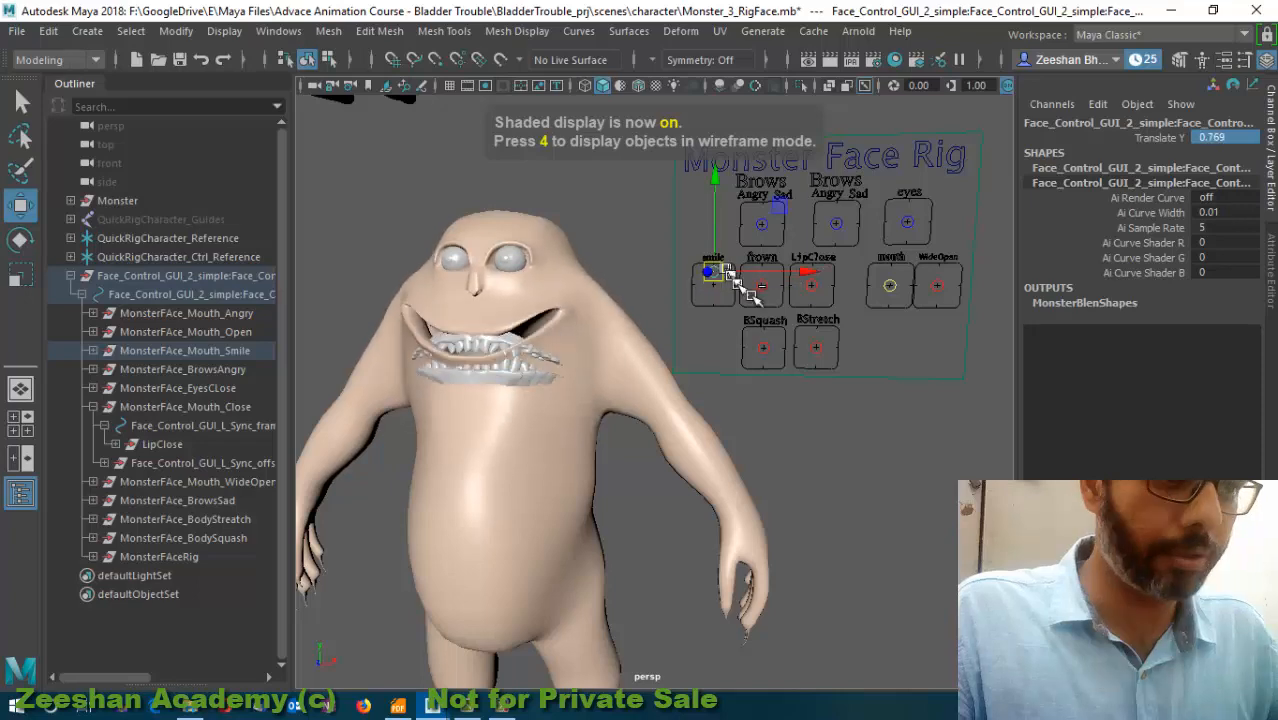
pyautogui.hotkey('ctrl', 'z')
pyautogui.click(765, 220)
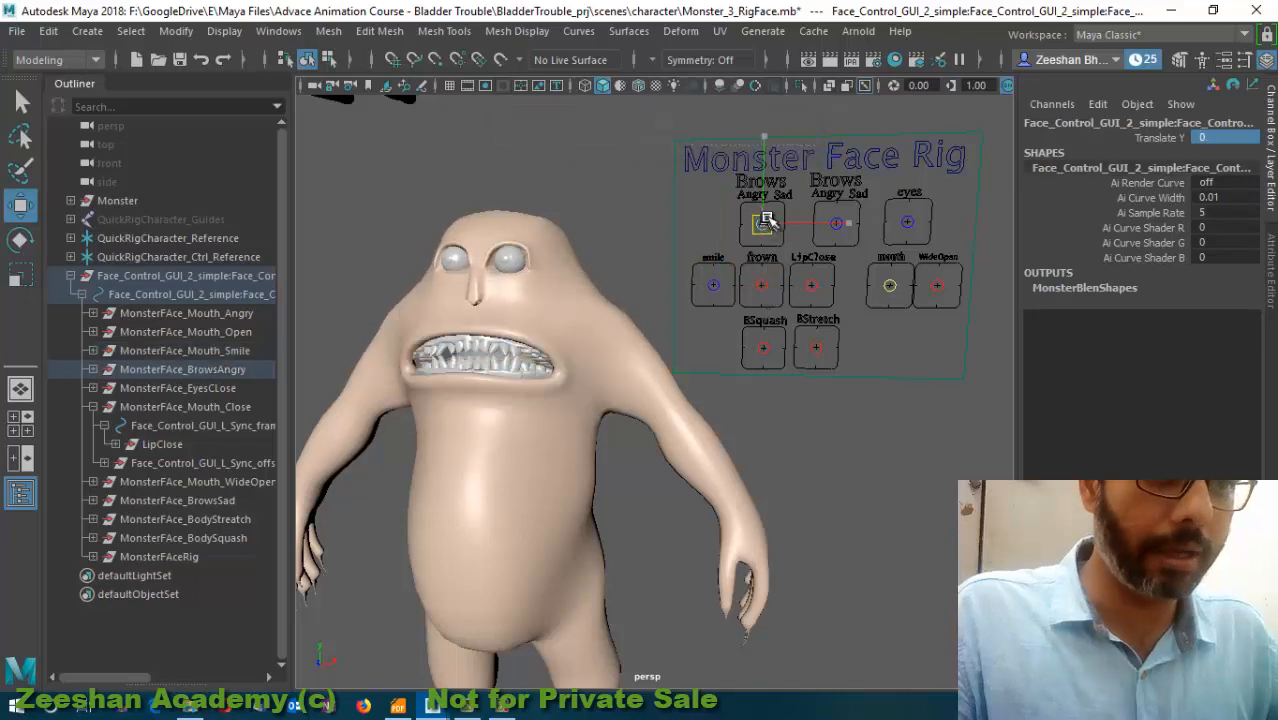
pyautogui.moveTo(765, 220); pyautogui.dragTo(766, 218)
pyautogui.hotkey('ctrl', 'z')
# - Select the LowerTeethJaw mesh and examine the monster's teeth and mouth up close
pyautogui.keyDown('alt'); pyautogui.moveTo(739, 442); pyautogui.dragTo(600, 415); pyautogui.keyUp('alt')
pyautogui.keyDown('alt'); pyautogui.moveTo(527, 380); pyautogui.dragTo(600, 445, button='right'); pyautogui.keyUp('alt')
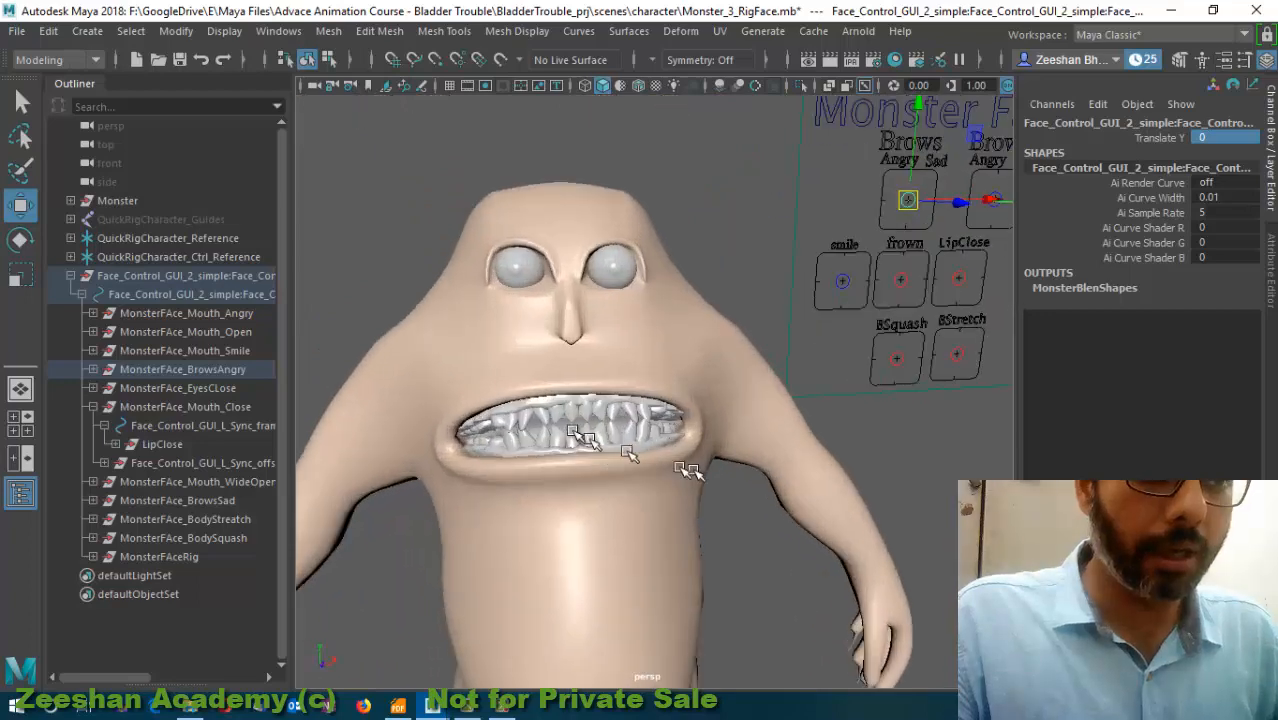
pyautogui.click(636, 442)
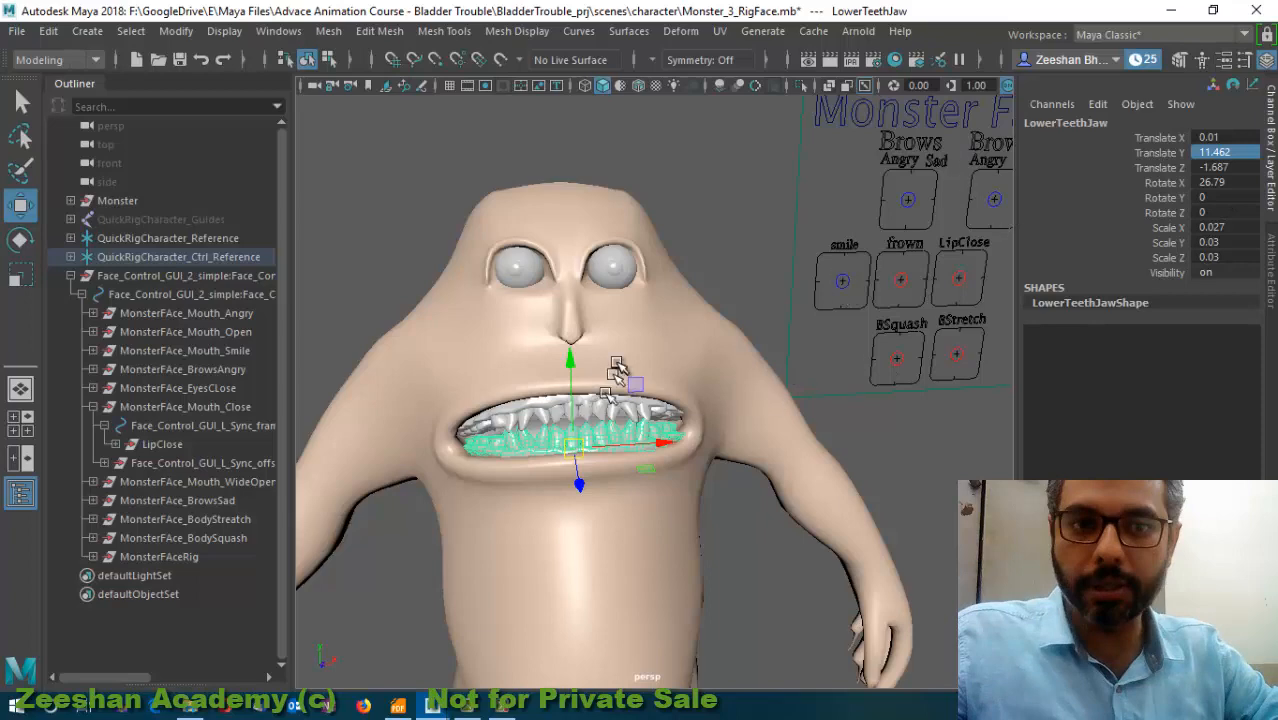
pyautogui.keyDown('alt'); pyautogui.moveTo(619, 371); pyautogui.dragTo(630, 462); pyautogui.keyUp('alt')
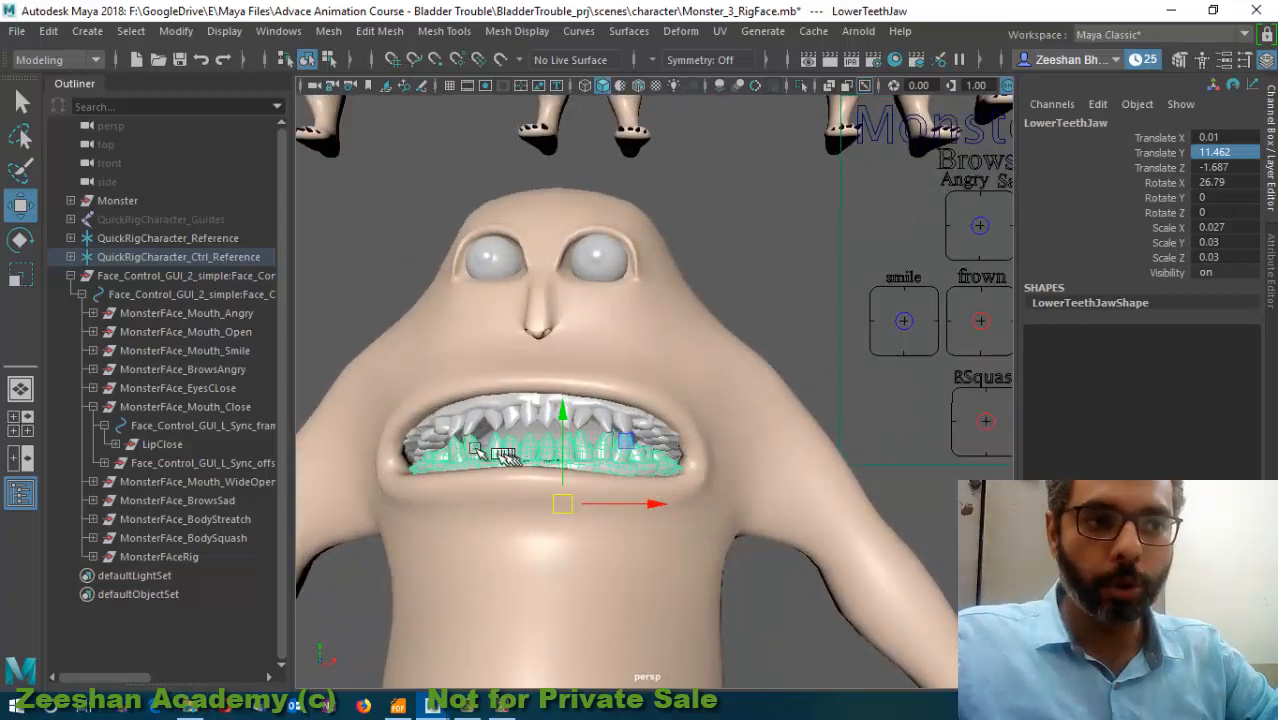
# - Test the smile control at a Translate Y of 1, inspect how the teeth fit the mouth, and undo it
pyautogui.click(912, 318)
pyautogui.click(903, 319)
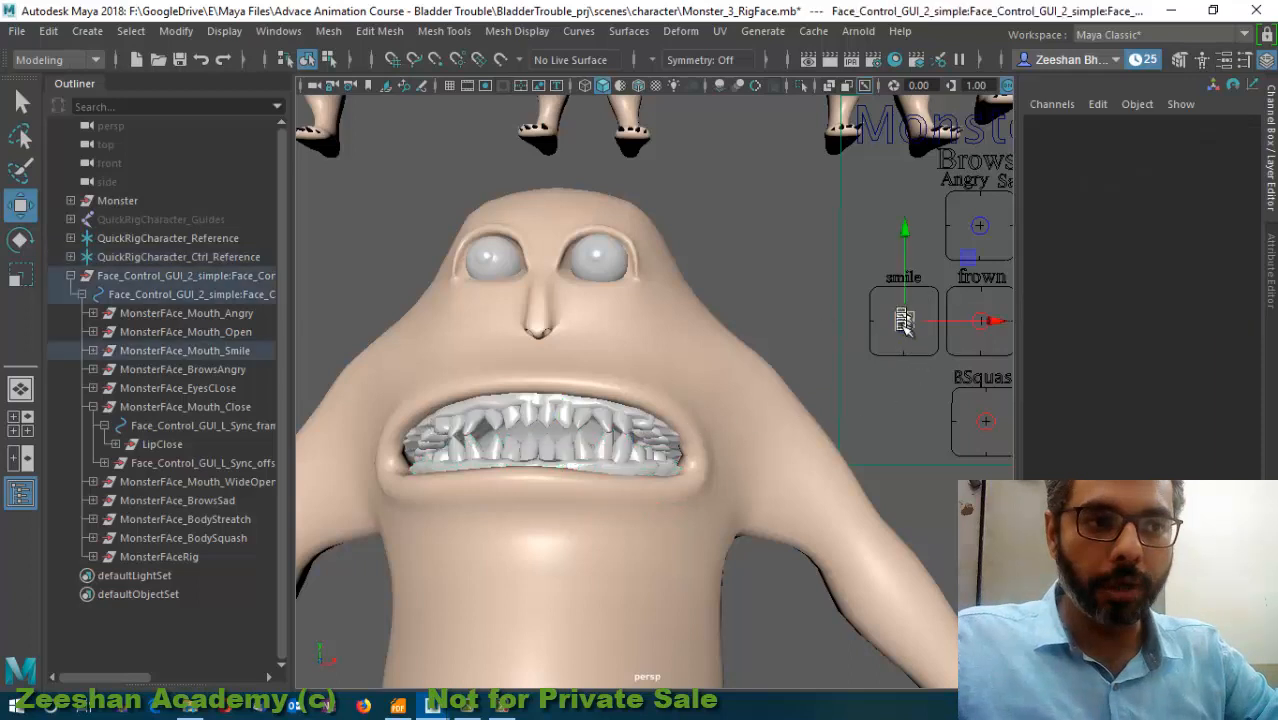
pyautogui.moveTo(904, 321); pyautogui.dragTo(905, 294)
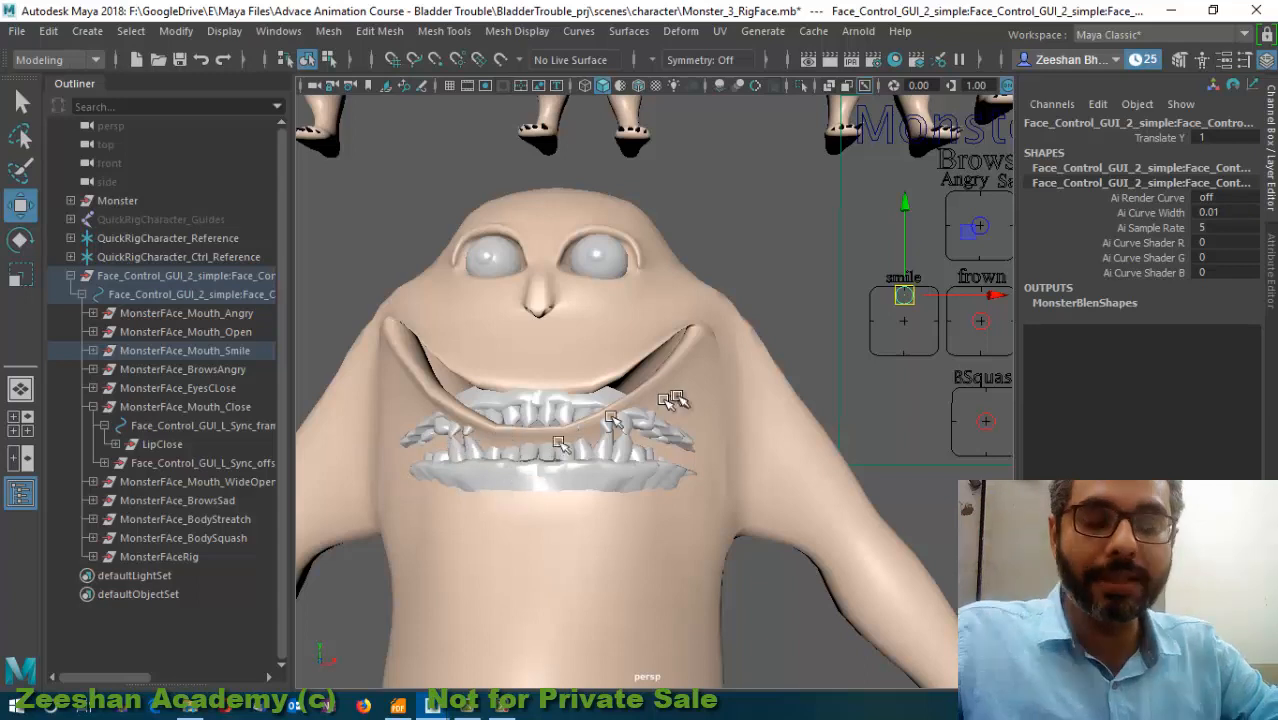
pyautogui.keyDown('alt'); pyautogui.moveTo(805, 373); pyautogui.dragTo(714, 354, button='middle'); pyautogui.keyUp('alt')
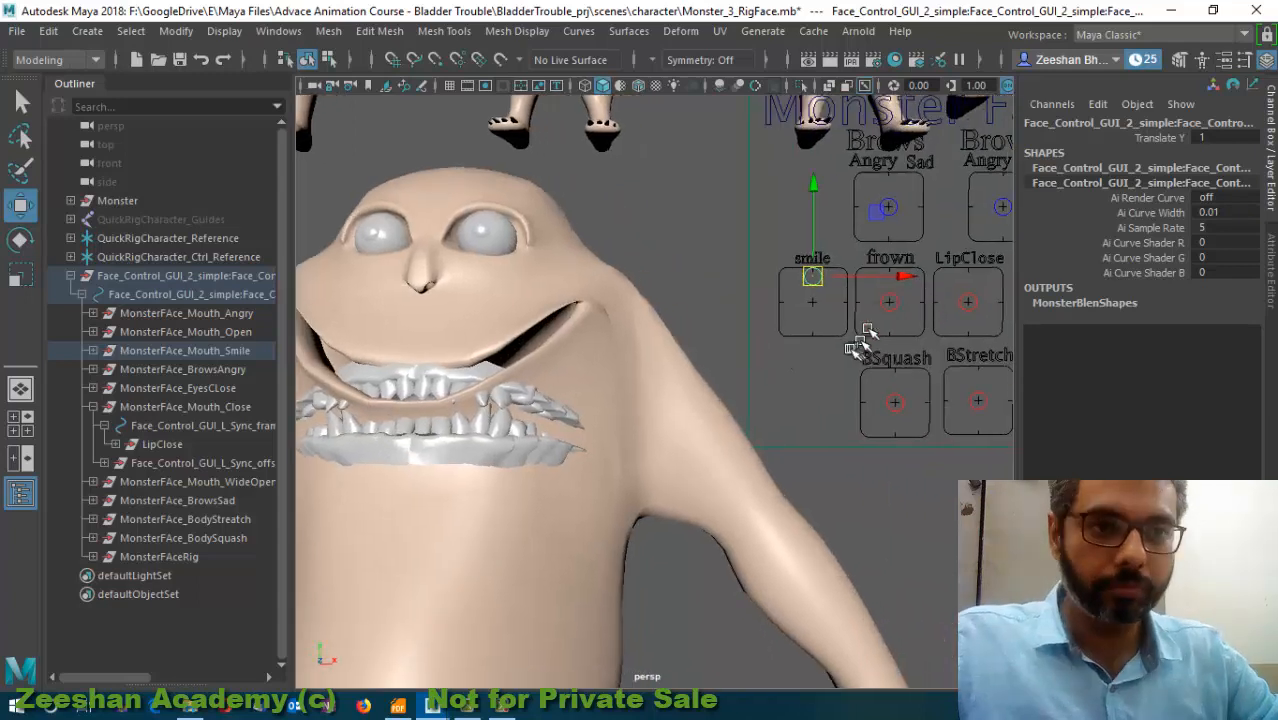
pyautogui.hotkey('ctrl', 'z')
# - Test the frown control at a Translate Y of 1, inspect the teeth and mouth shape, and undo it
pyautogui.click(888, 304)
pyautogui.moveTo(900, 320); pyautogui.dragTo(903, 280)
pyautogui.keyDown('alt'); pyautogui.moveTo(622, 422); pyautogui.dragTo(641, 405); pyautogui.keyUp('alt')
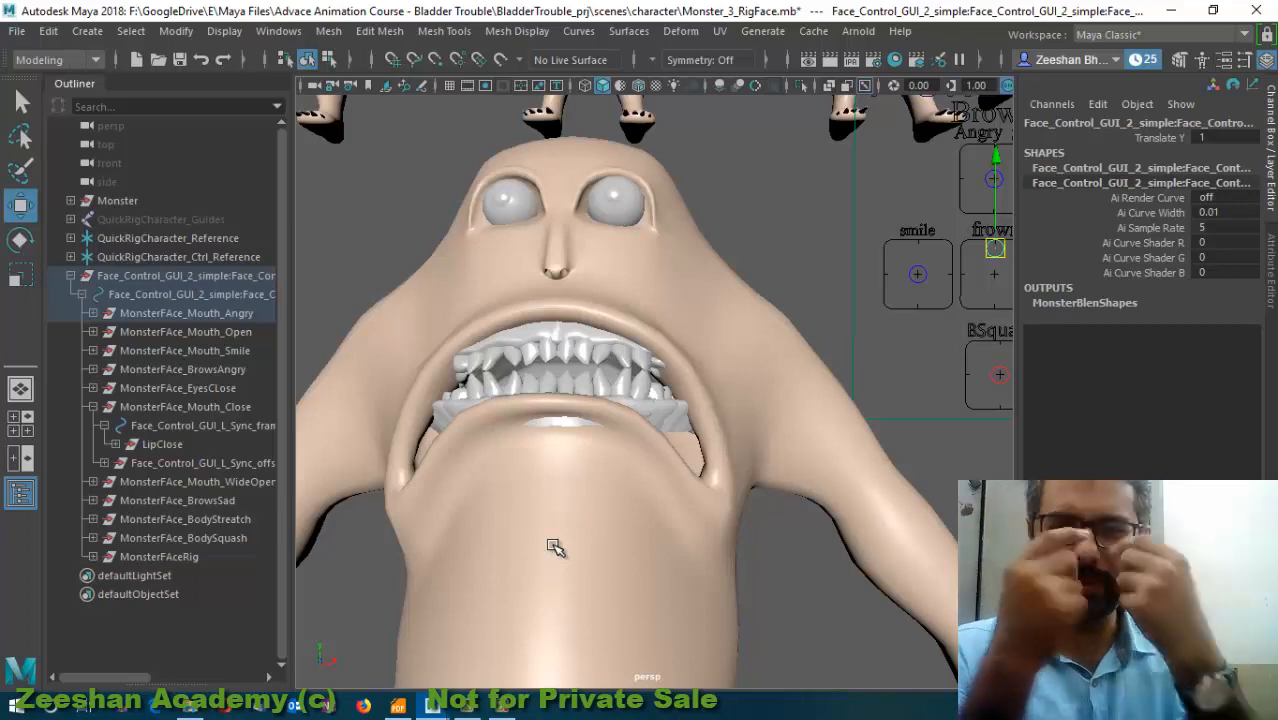
pyautogui.keyDown('alt'); pyautogui.moveTo(688, 545); pyautogui.dragTo(579, 533, button='middle'); pyautogui.keyUp('alt')
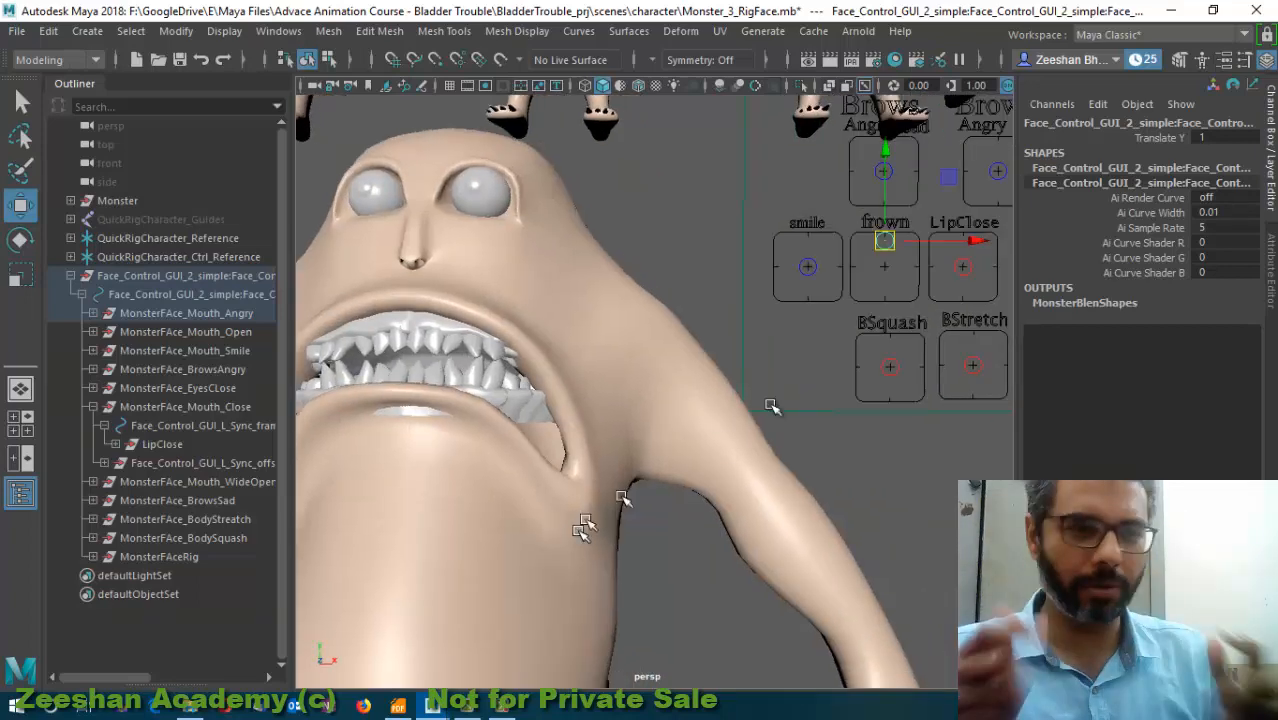
pyautogui.hotkey('ctrl', 'z')
# - Test the mouth control at a Translate Y of 1, inspect how the teeth sit in the open mouth, and undo it
pyautogui.keyDown('alt'); pyautogui.moveTo(947, 322); pyautogui.dragTo(883, 366, button='right'); pyautogui.keyUp('alt')
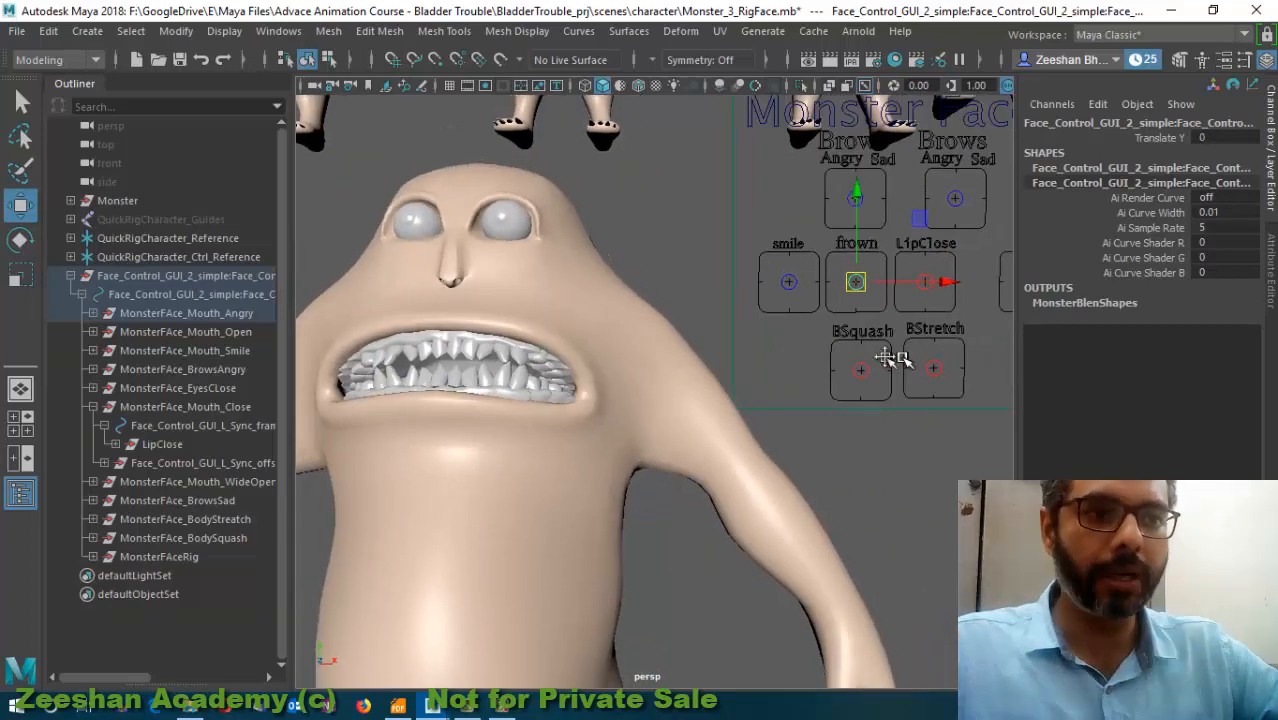
pyautogui.keyDown('alt'); pyautogui.moveTo(885, 358); pyautogui.dragTo(741, 354, button='middle'); pyautogui.keyUp('alt')
pyautogui.click(888, 277)
pyautogui.keyDown('alt'); pyautogui.moveTo(856, 325); pyautogui.dragTo(708, 328, button='right'); pyautogui.keyUp('alt')
pyautogui.keyDown('alt'); pyautogui.moveTo(708, 328); pyautogui.dragTo(766, 323, button='middle'); pyautogui.keyUp('alt')
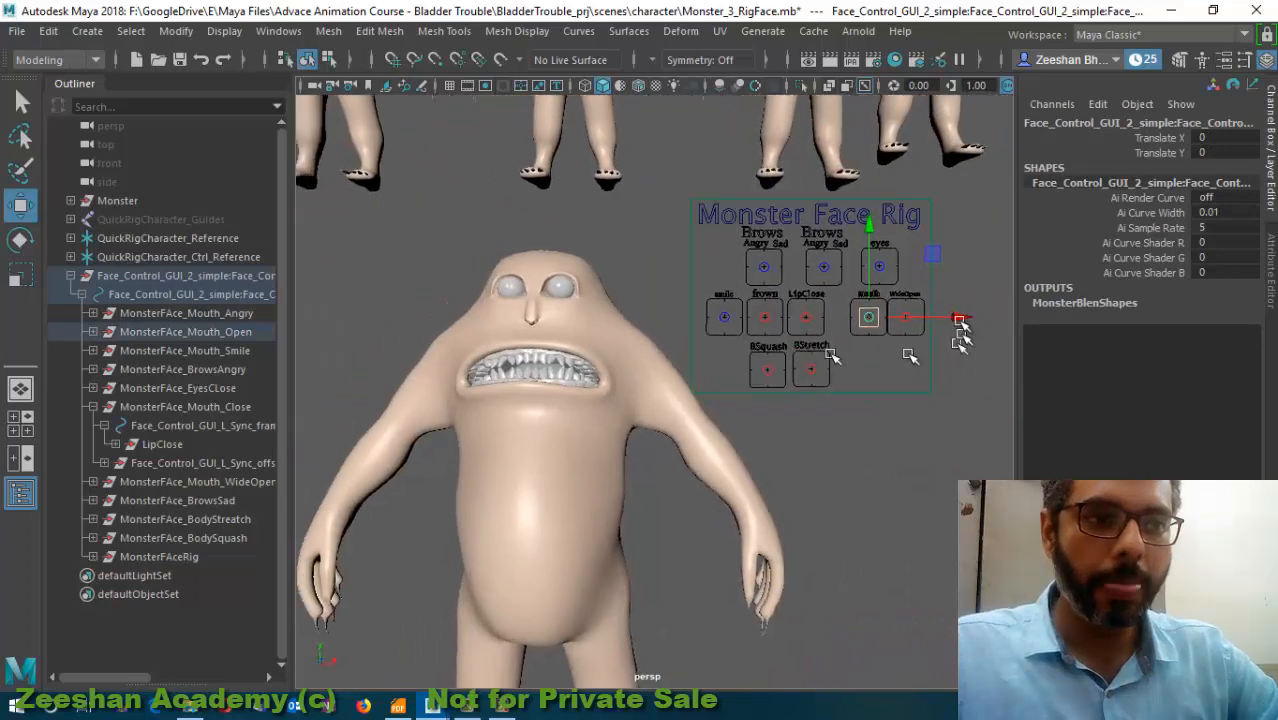
pyautogui.moveTo(868, 317); pyautogui.dragTo(870, 300)
pyautogui.keyDown('alt'); pyautogui.moveTo(560, 440); pyautogui.dragTo(645, 440, button='right'); pyautogui.keyUp('alt')
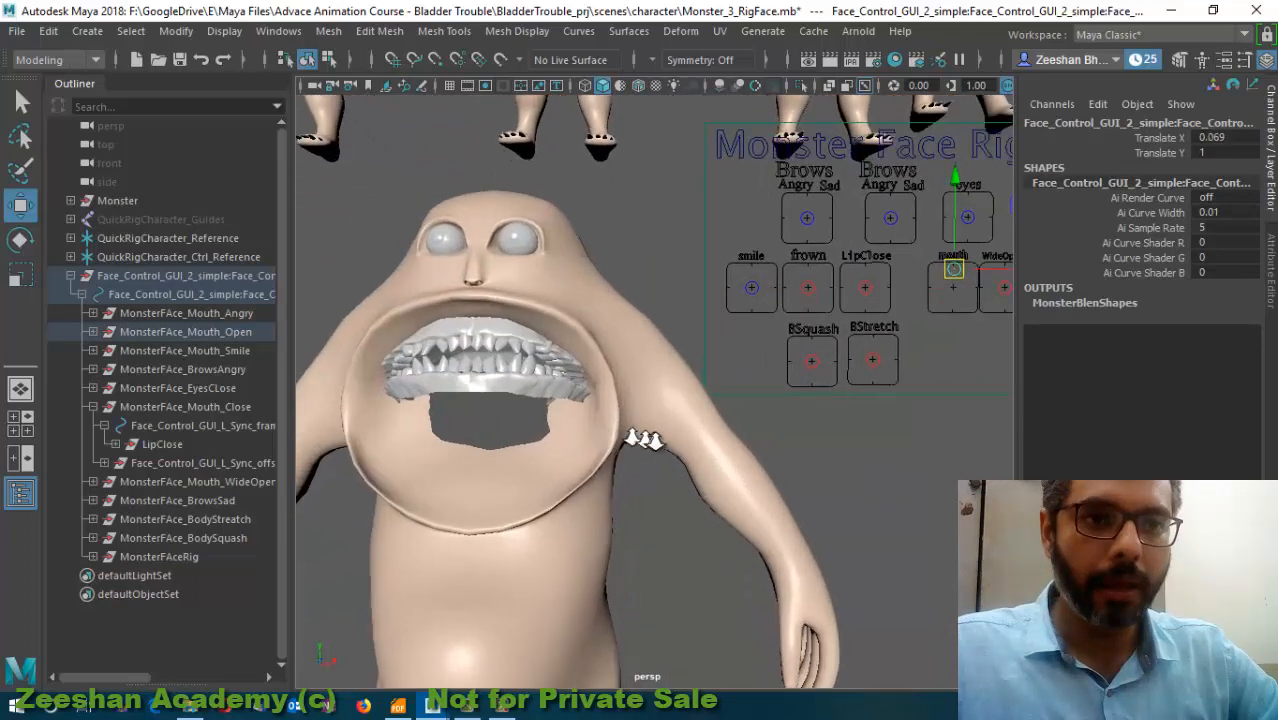
pyautogui.keyDown('alt'); pyautogui.moveTo(645, 440); pyautogui.dragTo(665, 408, button='middle'); pyautogui.keyUp('alt')
pyautogui.keyDown('alt'); pyautogui.moveTo(706, 369); pyautogui.dragTo(646, 377, button='middle'); pyautogui.keyUp('alt')
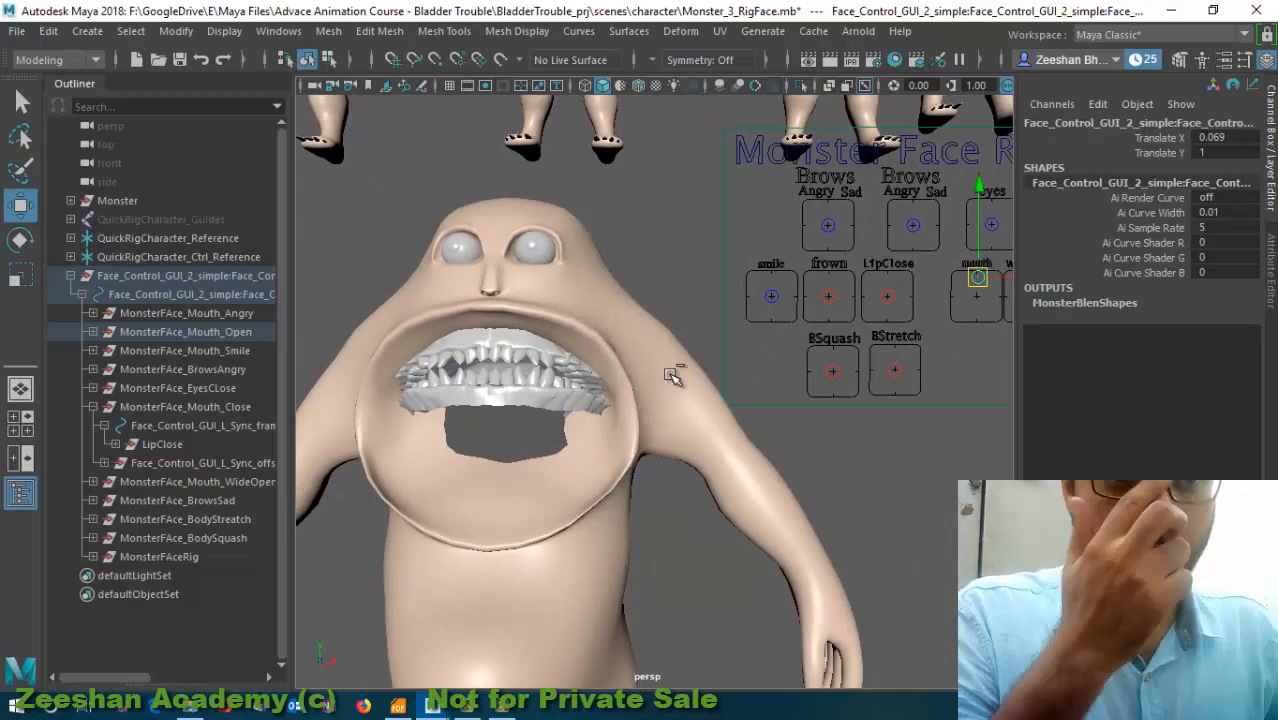
pyautogui.hotkey('ctrl', 'z')
pyautogui.keyDown('alt'); pyautogui.moveTo(946, 380); pyautogui.dragTo(898, 384, button='middle'); pyautogui.keyUp('alt')
pyautogui.press('super')
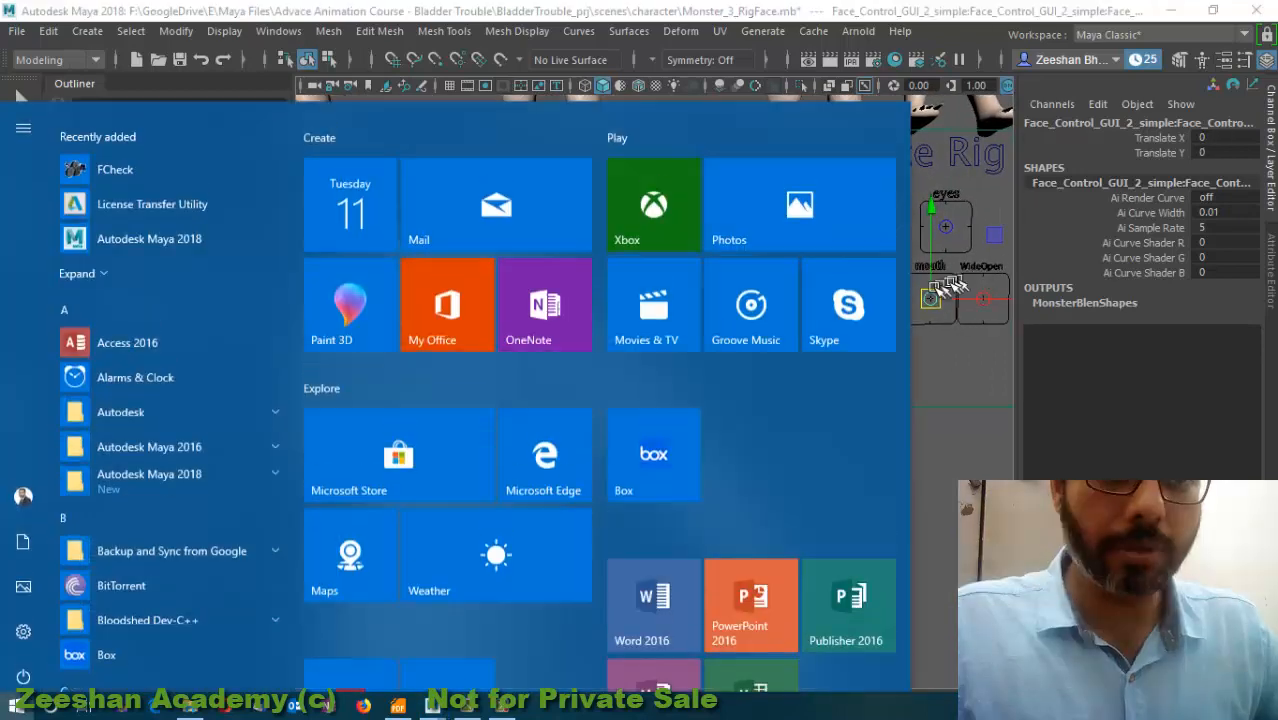
pyautogui.keyDown('alt'); pyautogui.moveTo(964, 273); pyautogui.dragTo(930, 246, button='middle'); pyautogui.keyUp('alt')
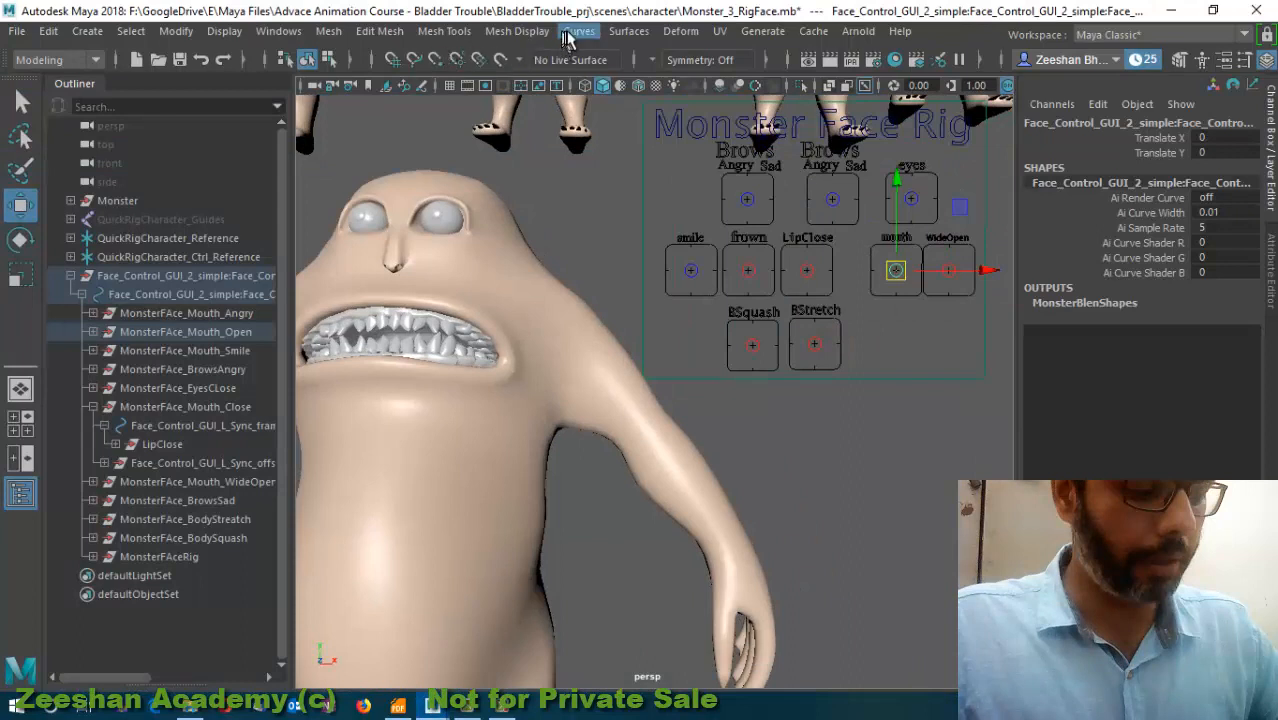
# - Open the Set Driven Key editor from the Animation menu set and load the mouth control as the driver
pyautogui.click(58, 60)
pyautogui.click(42, 117)
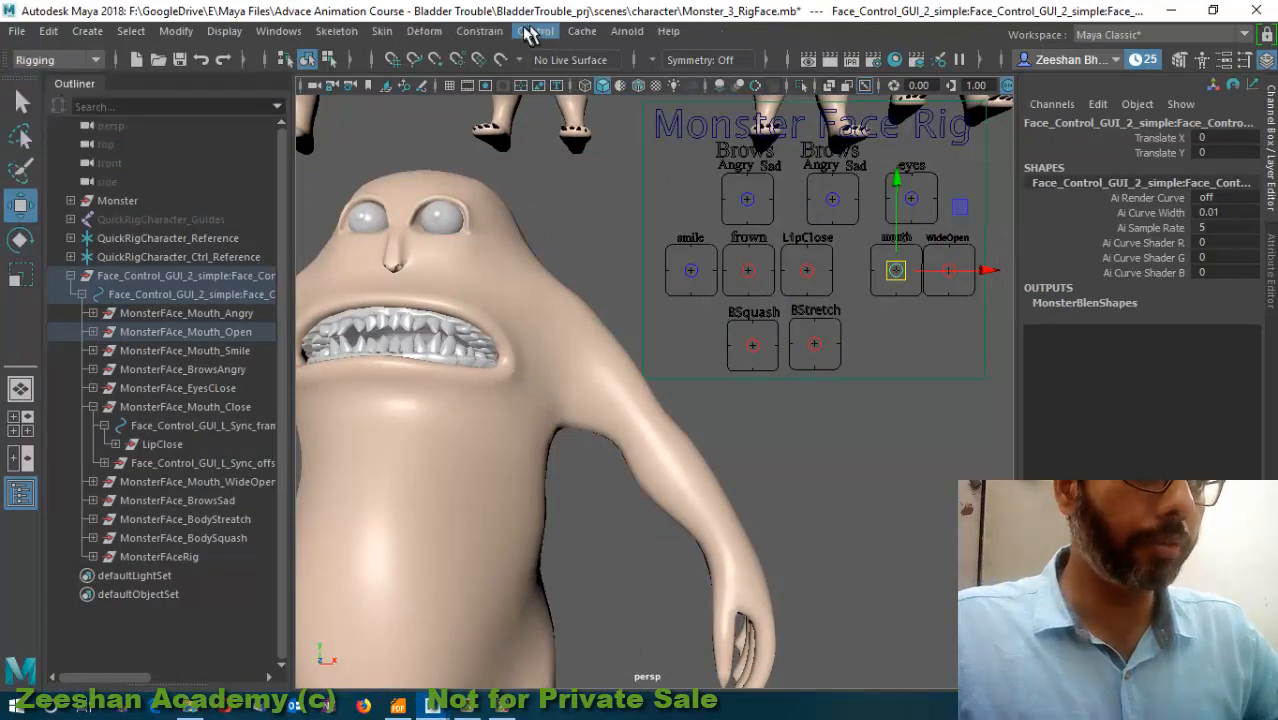
pyautogui.click(100, 60)
pyautogui.click(42, 135)
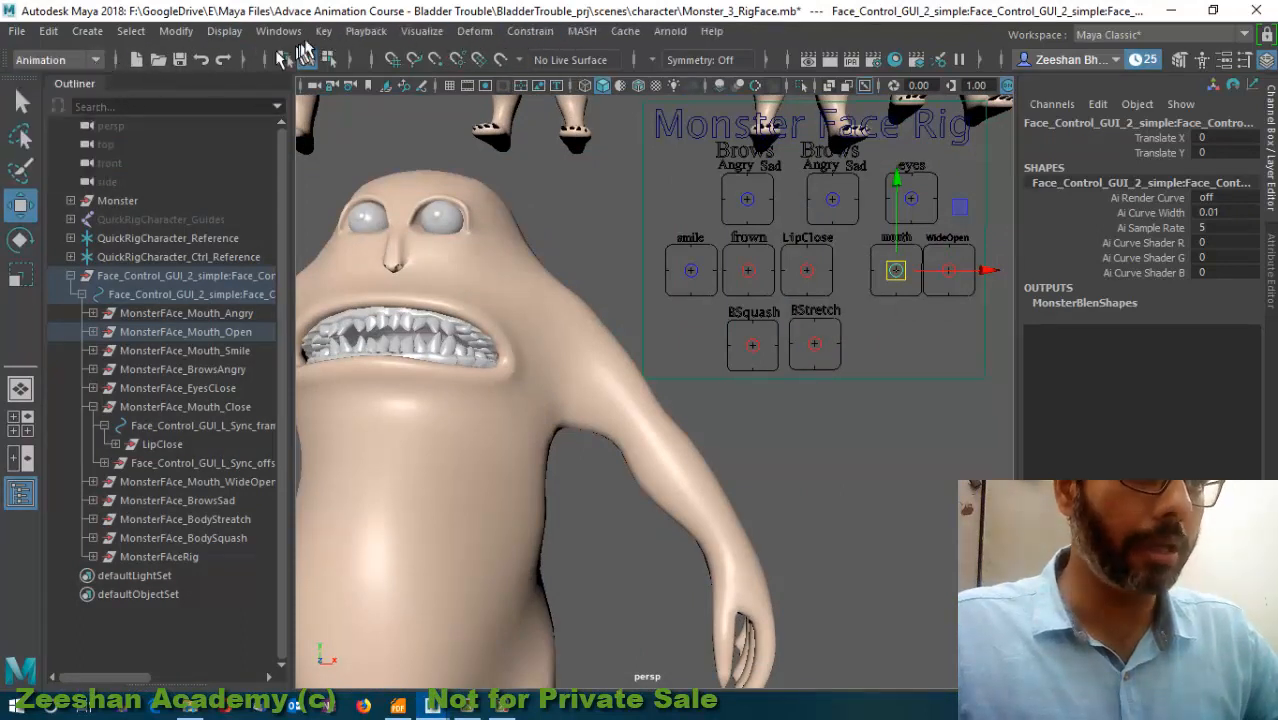
pyautogui.click(324, 31)
pyautogui.moveTo(560, 191)
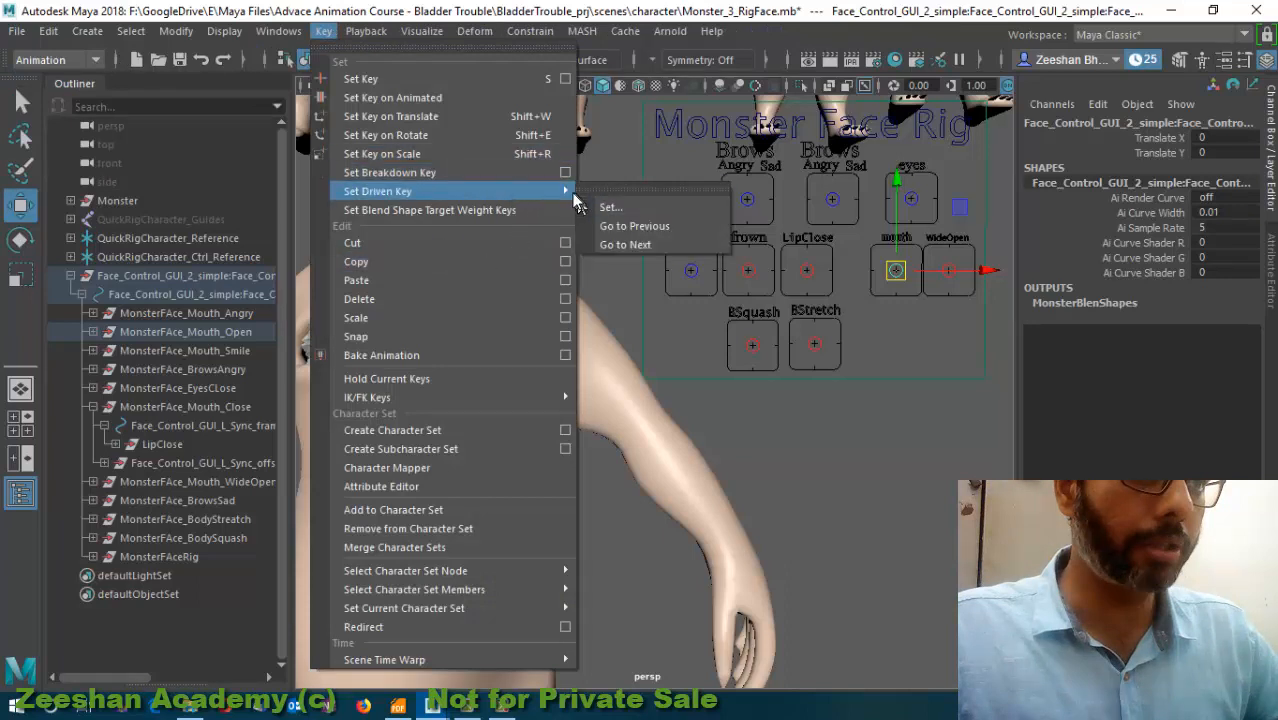
pyautogui.click(623, 207)
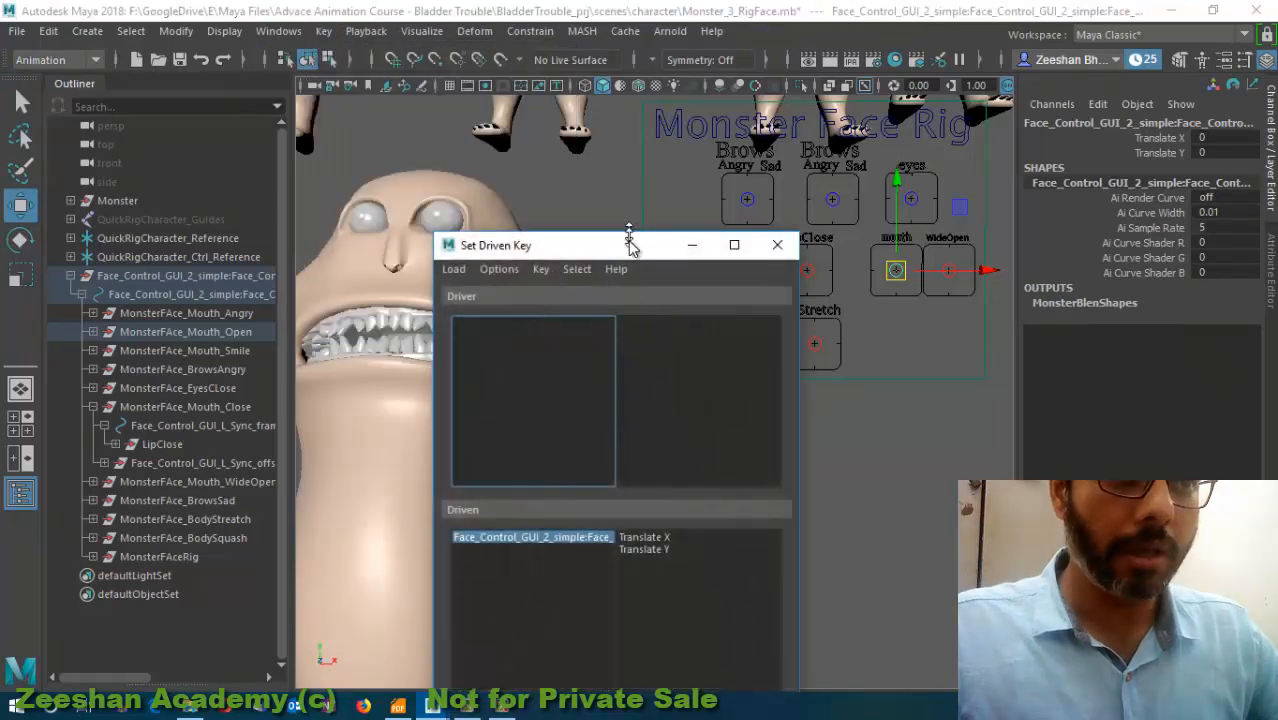
pyautogui.moveTo(636, 246); pyautogui.dragTo(620, 104)
pyautogui.click(568, 592)
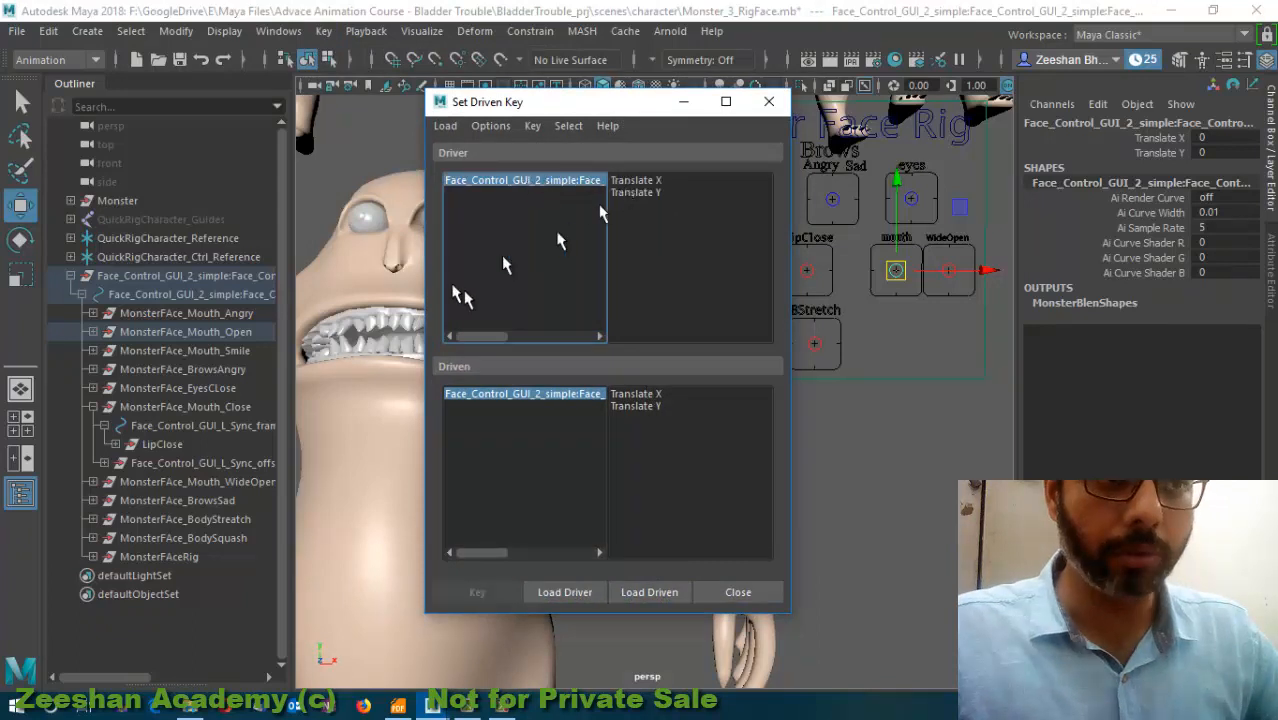
# - Load the UpperTeethJaw and LowerTeethJaw meshes as the driven objects
pyautogui.click(368, 342)
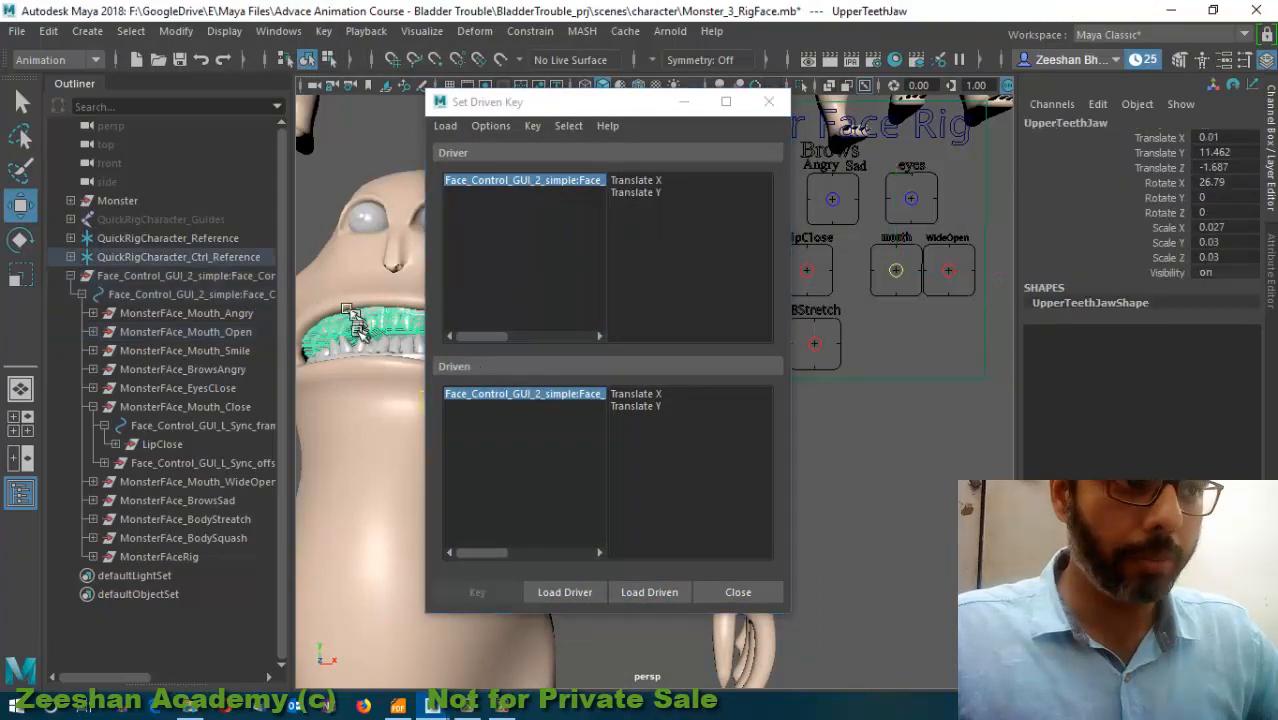
pyautogui.moveTo(506, 109); pyautogui.dragTo(686, 107)
pyautogui.click(430, 348)
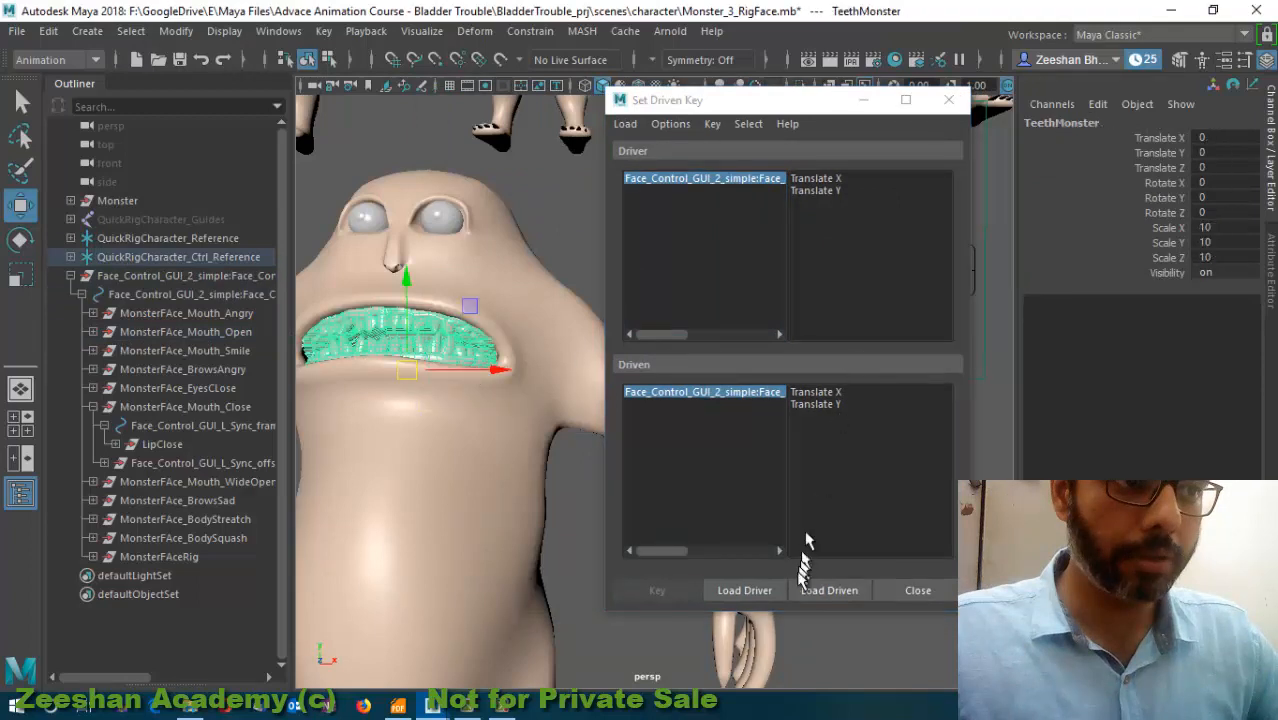
pyautogui.click(822, 590)
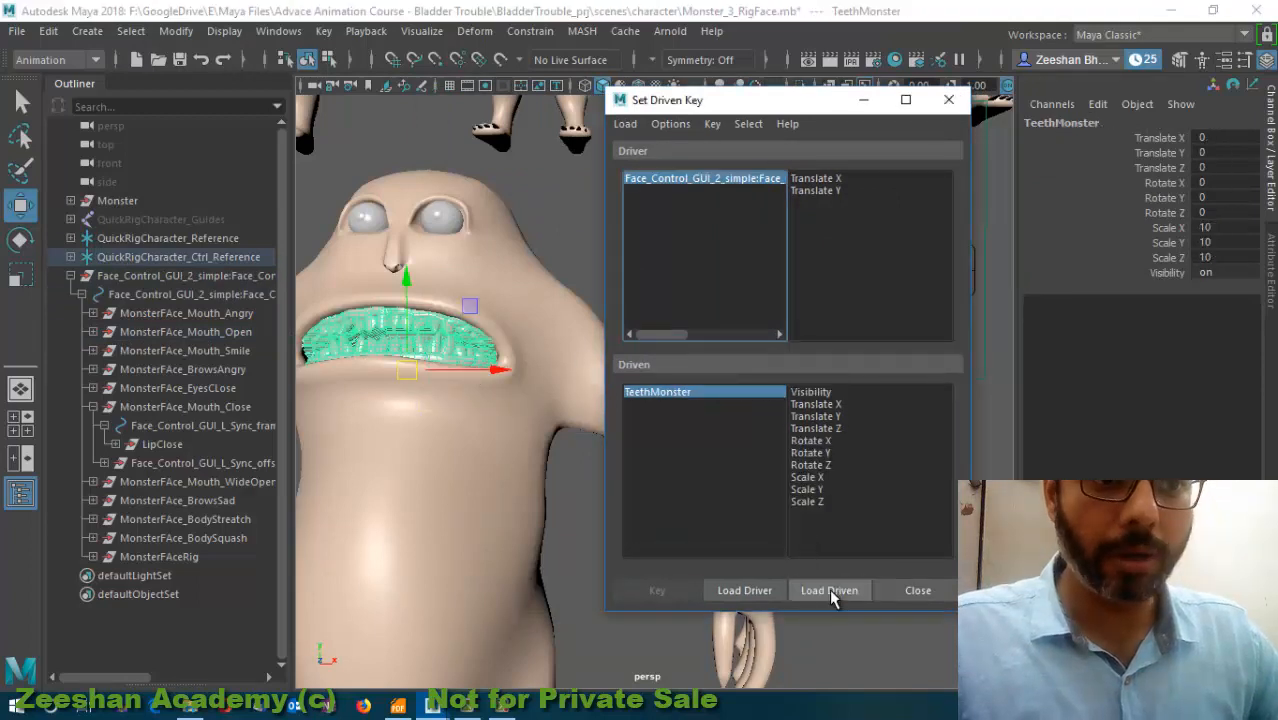
pyautogui.click(430, 345)
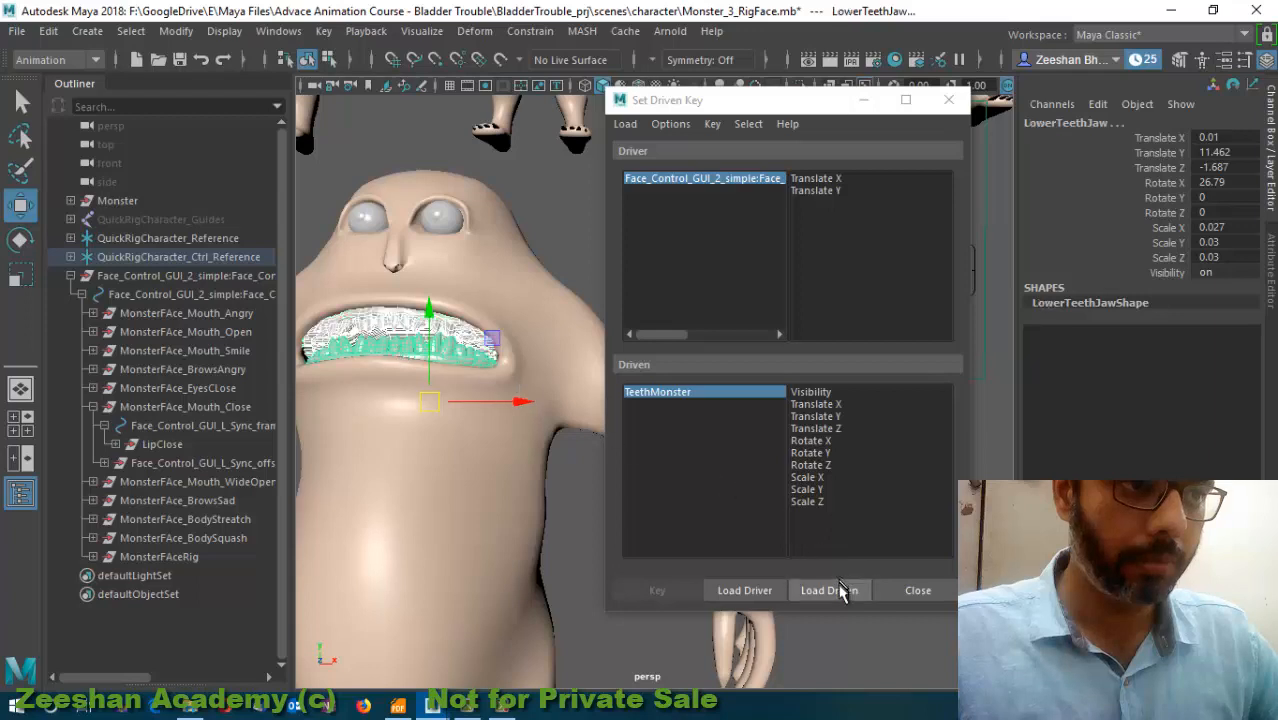
pyautogui.click(828, 590)
pyautogui.click(688, 405)
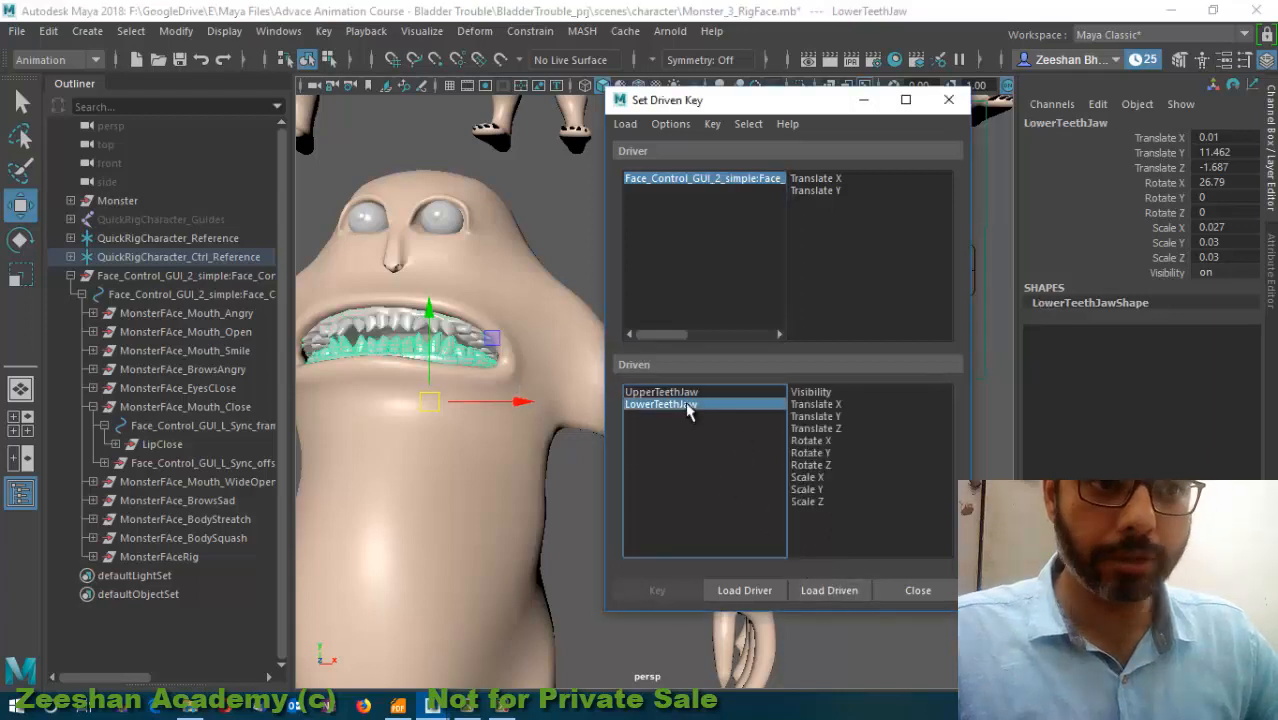
# - Select the mouth control through the driver list and raise it to a Translate Y of 1
pyautogui.moveTo(778, 108); pyautogui.dragTo(569, 192)
pyautogui.click(688, 184)
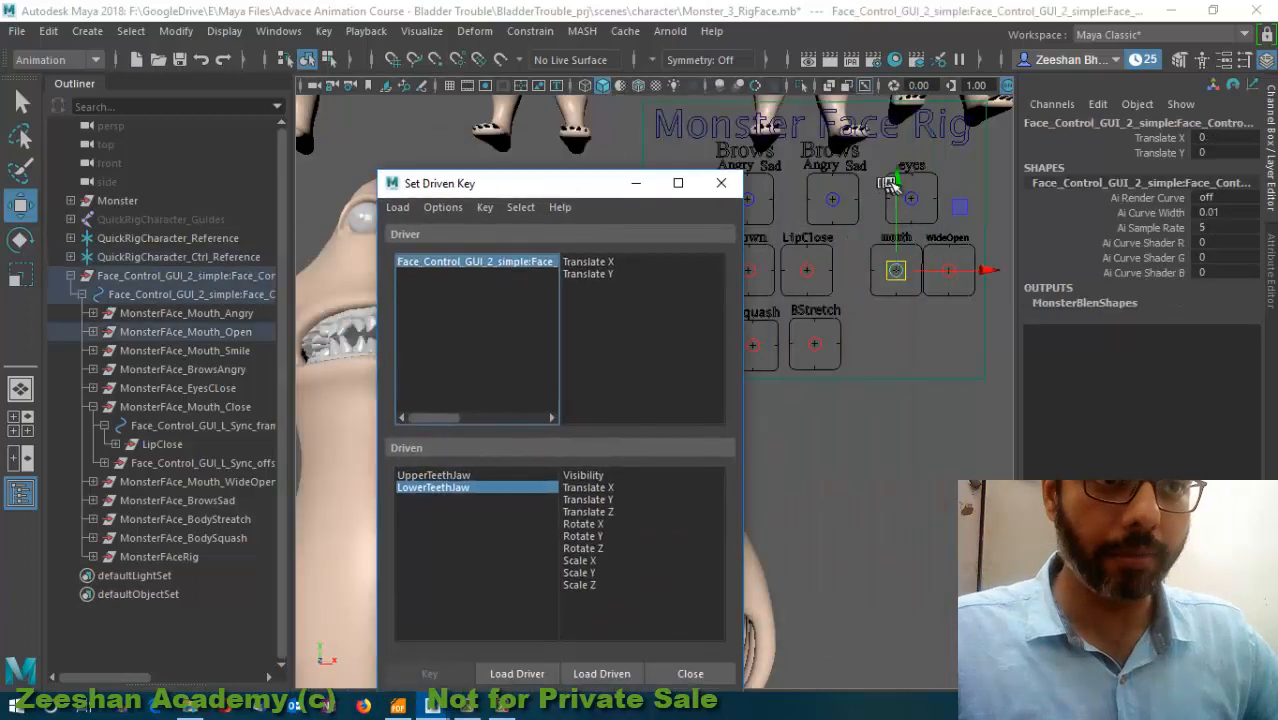
pyautogui.moveTo(895, 181); pyautogui.dragTo(900, 150)
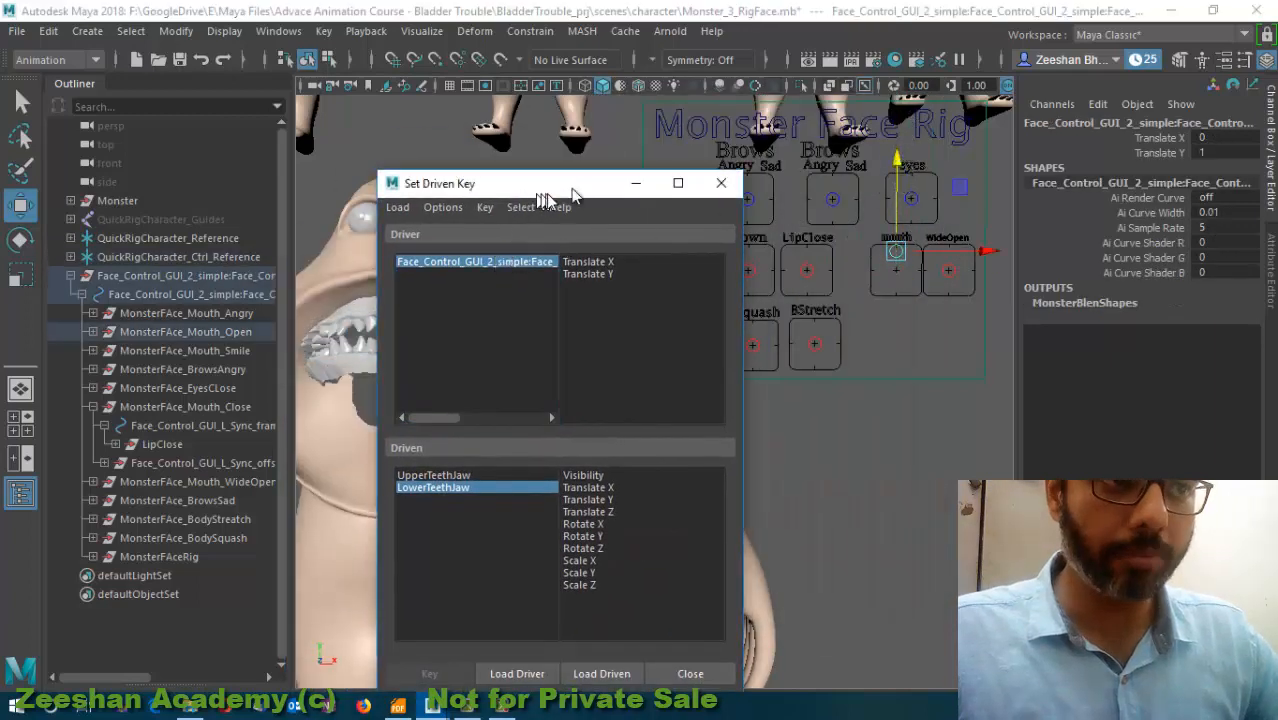
# - Pair the mouth control's Translate Y with the Translate and Rotate X, Y and Z attributes of both teeth meshes
pyautogui.moveTo(565, 184); pyautogui.dragTo(735, 149)
pyautogui.moveTo(656, 444); pyautogui.dragTo(656, 458)
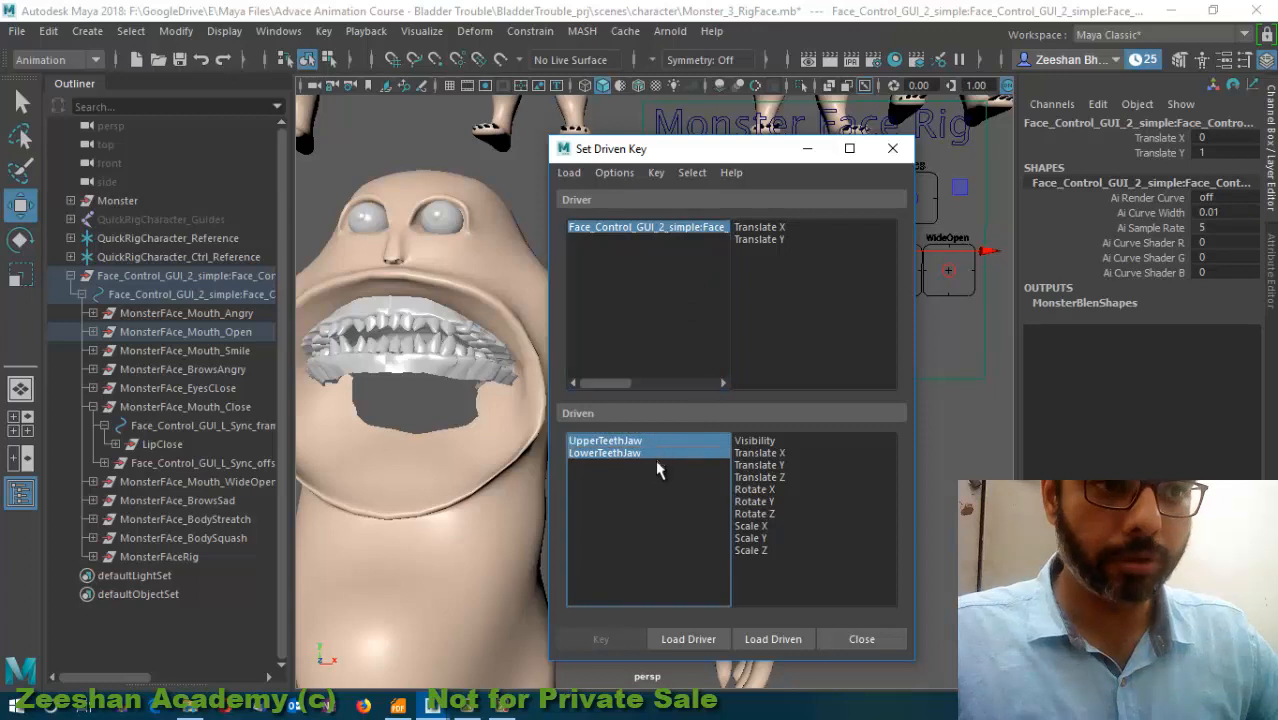
pyautogui.keyDown('alt'); pyautogui.moveTo(368, 426); pyautogui.dragTo(377, 428, button='middle'); pyautogui.keyUp('alt')
pyautogui.moveTo(785, 490); pyautogui.dragTo(775, 513)
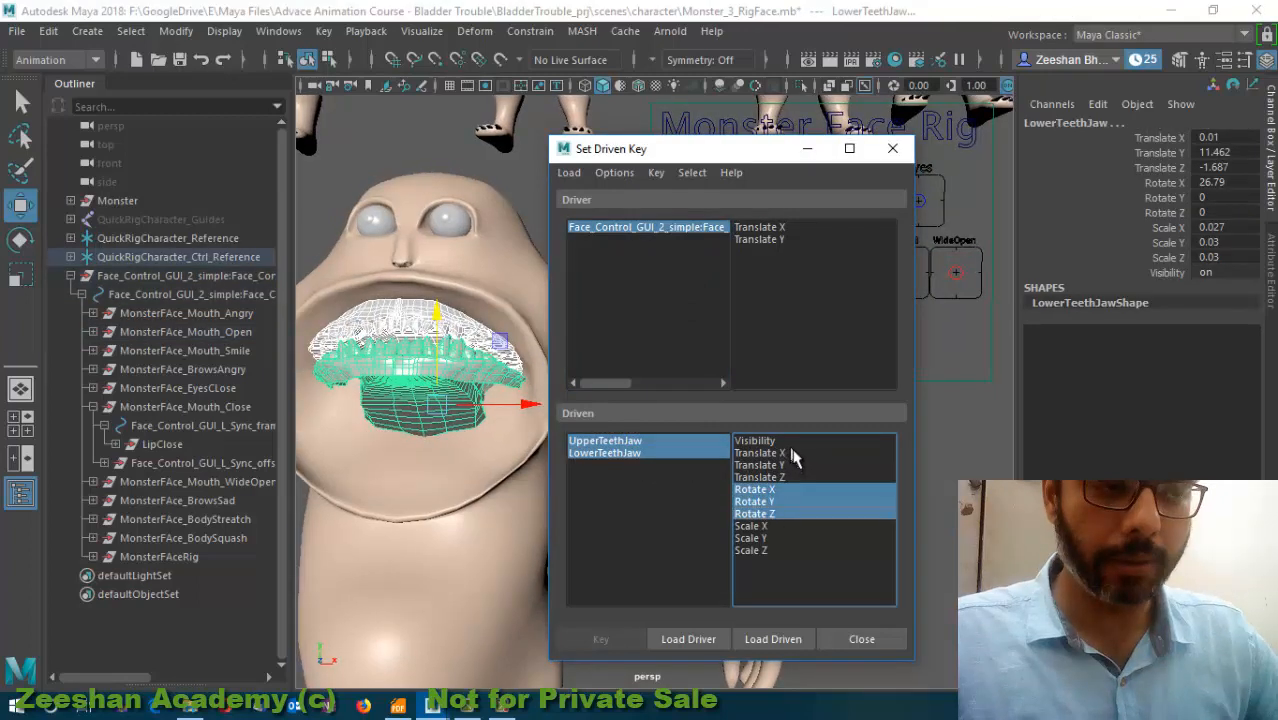
pyautogui.moveTo(788, 454); pyautogui.dragTo(805, 515)
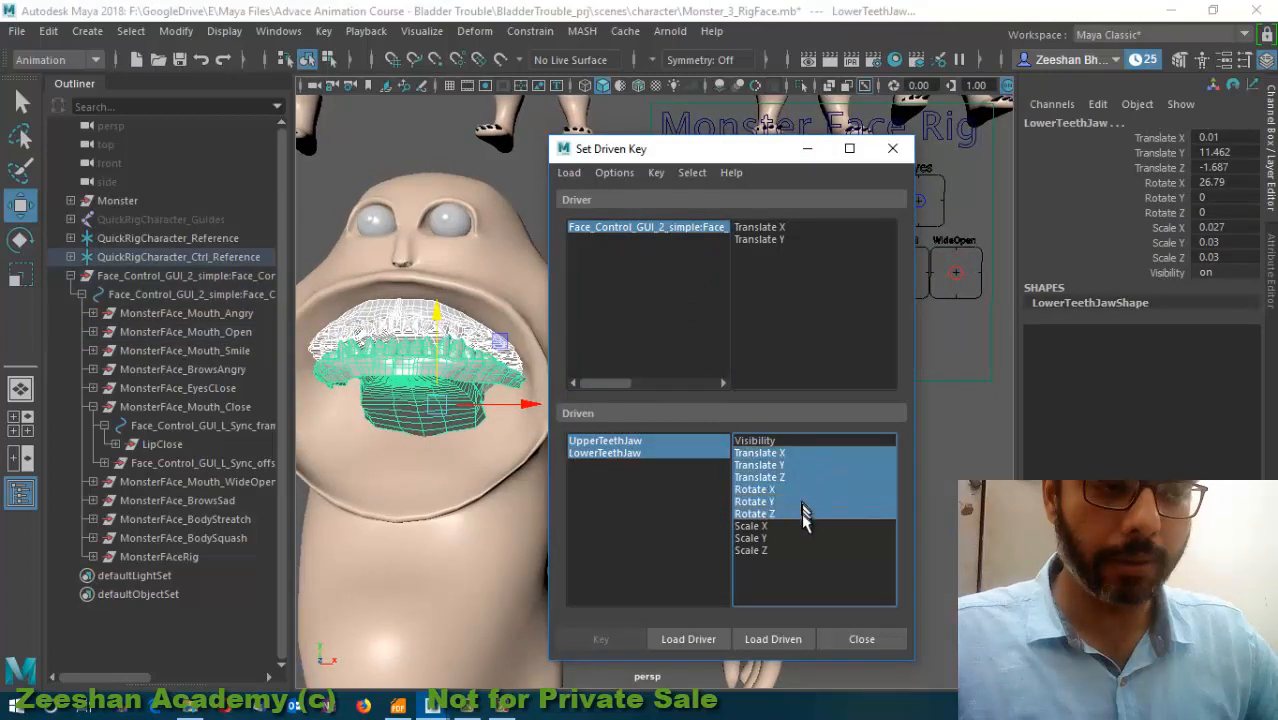
pyautogui.click(764, 240)
# - Set the mouth control's Translate Y to 0 and key the translations and rotations of both teeth meshes for the closed pose
pyautogui.moveTo(737, 155); pyautogui.dragTo(621, 159)
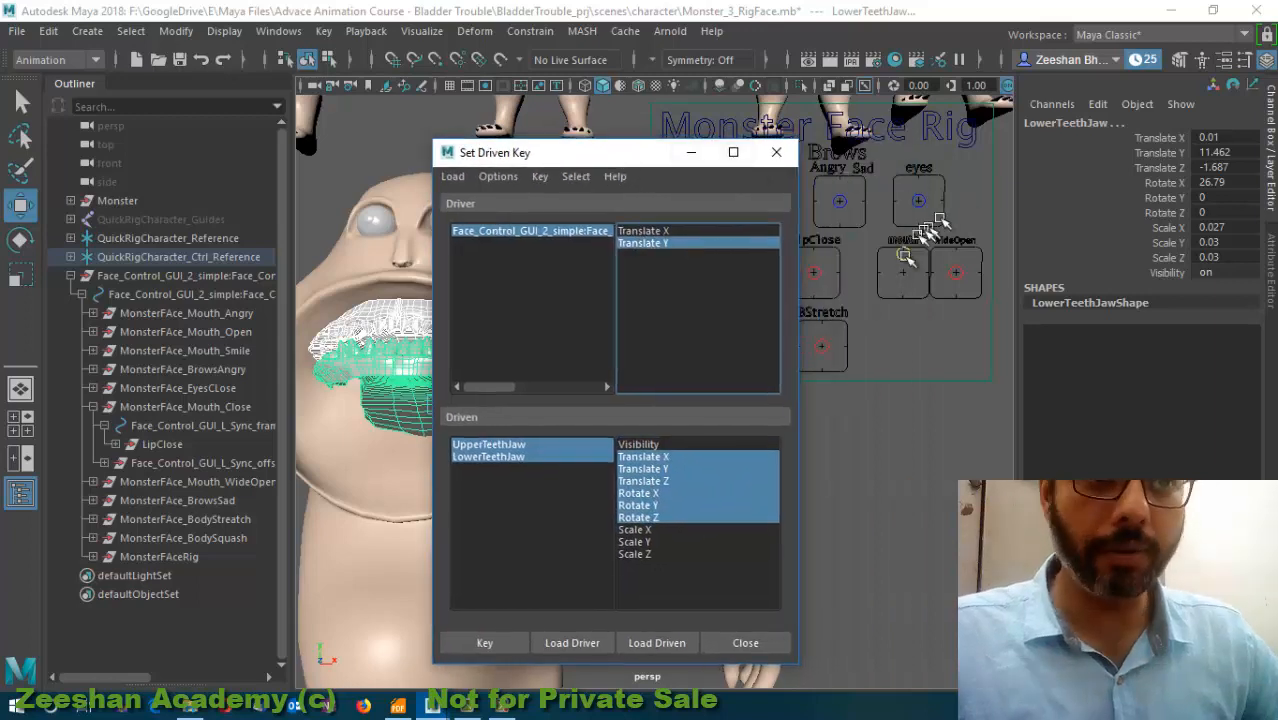
pyautogui.click(903, 255)
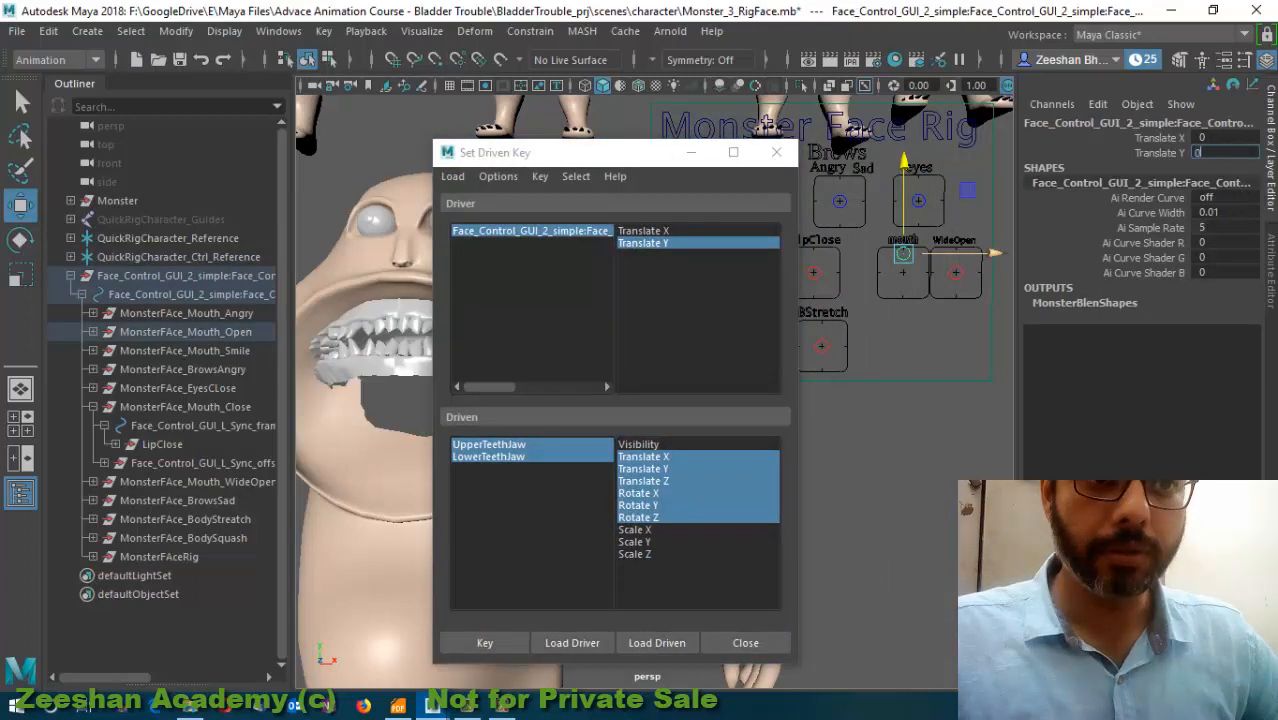
pyautogui.write('0')
pyautogui.press('Return')
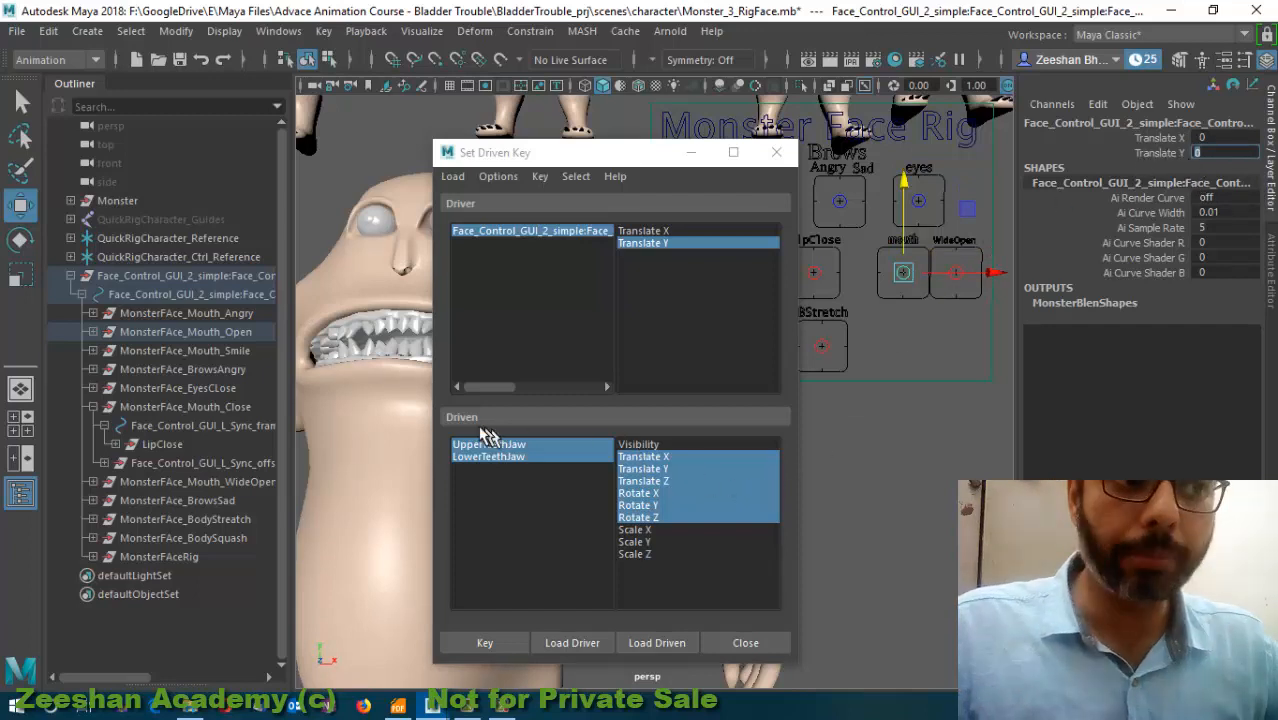
pyautogui.moveTo(689, 468); pyautogui.dragTo(709, 515)
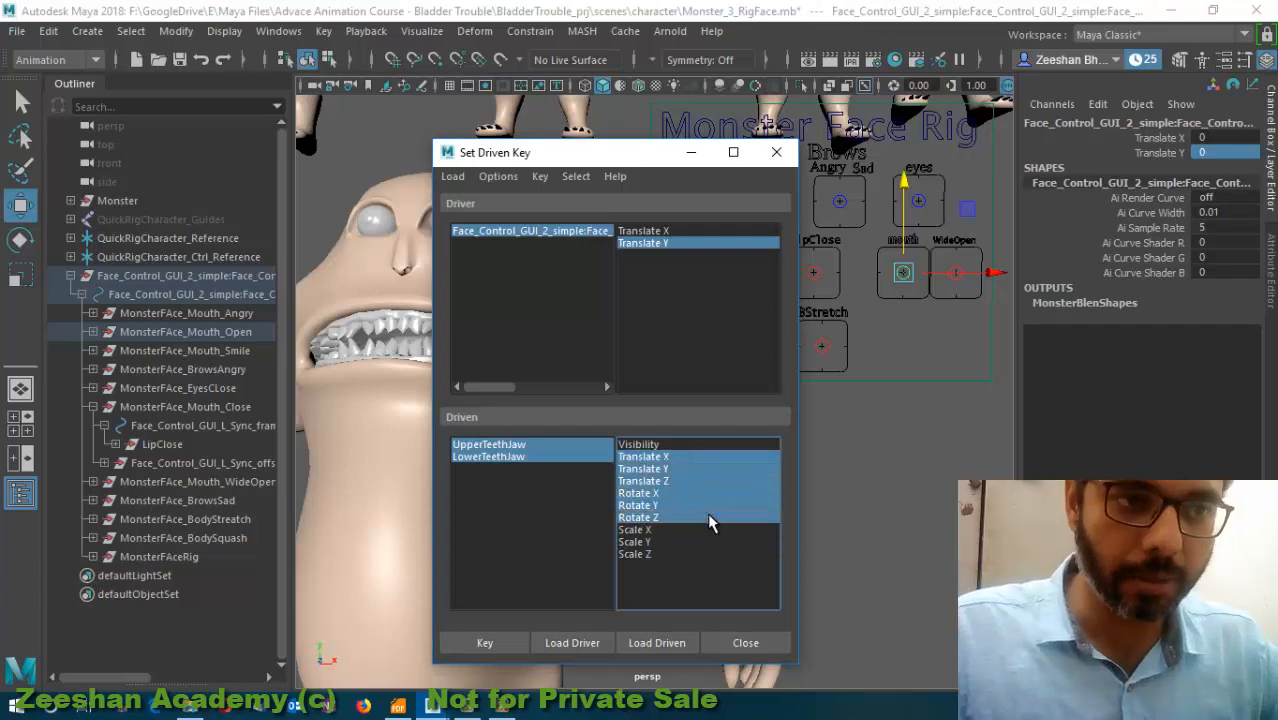
pyautogui.click(680, 457)
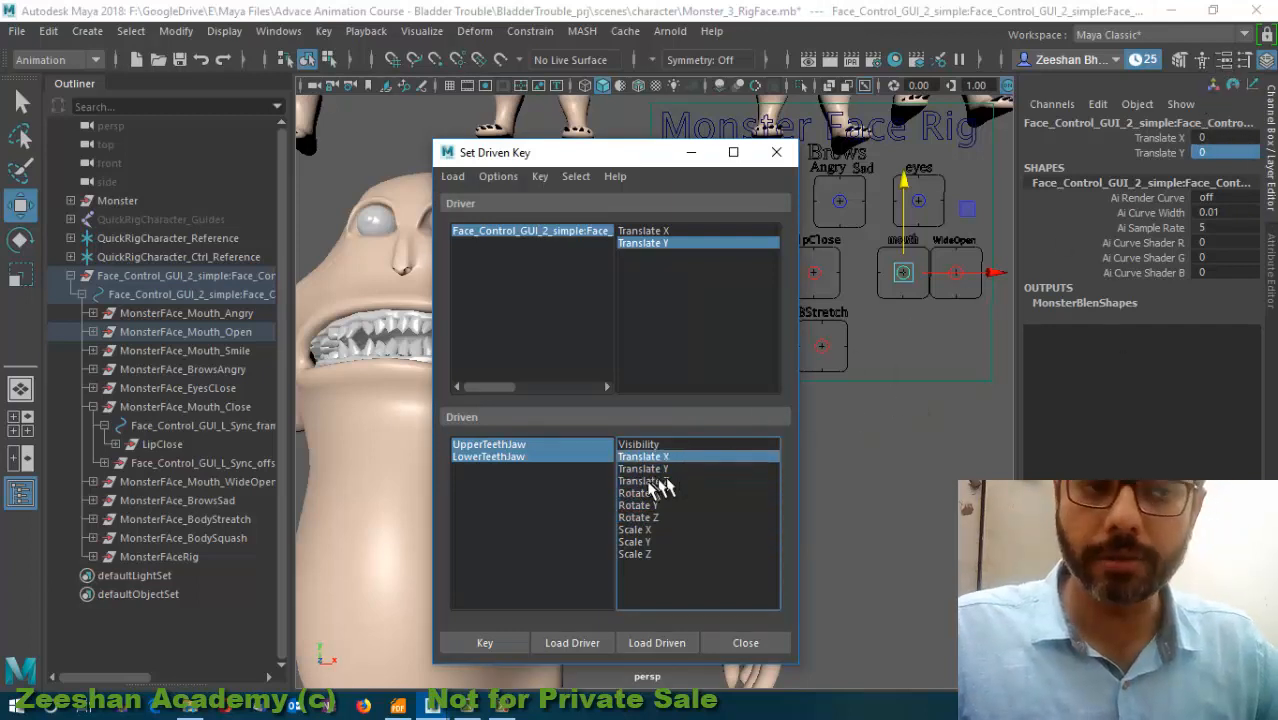
pyautogui.moveTo(666, 460); pyautogui.dragTo(676, 518)
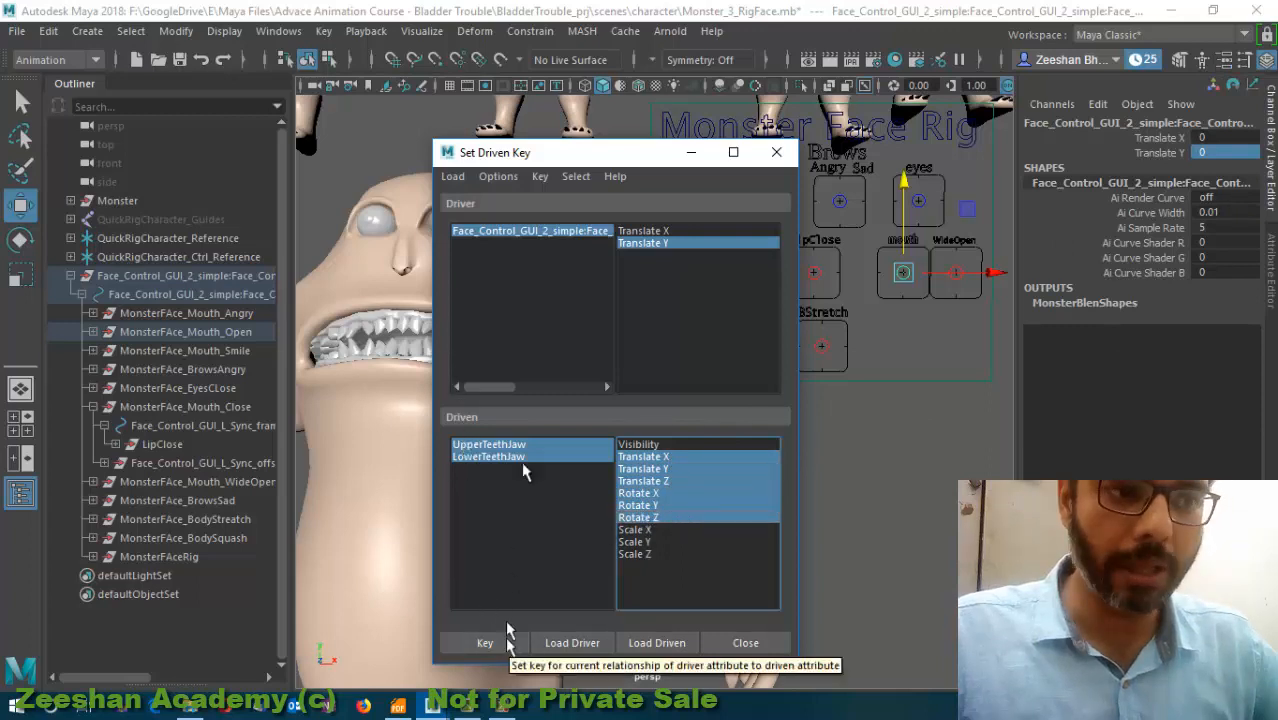
pyautogui.click(548, 240)
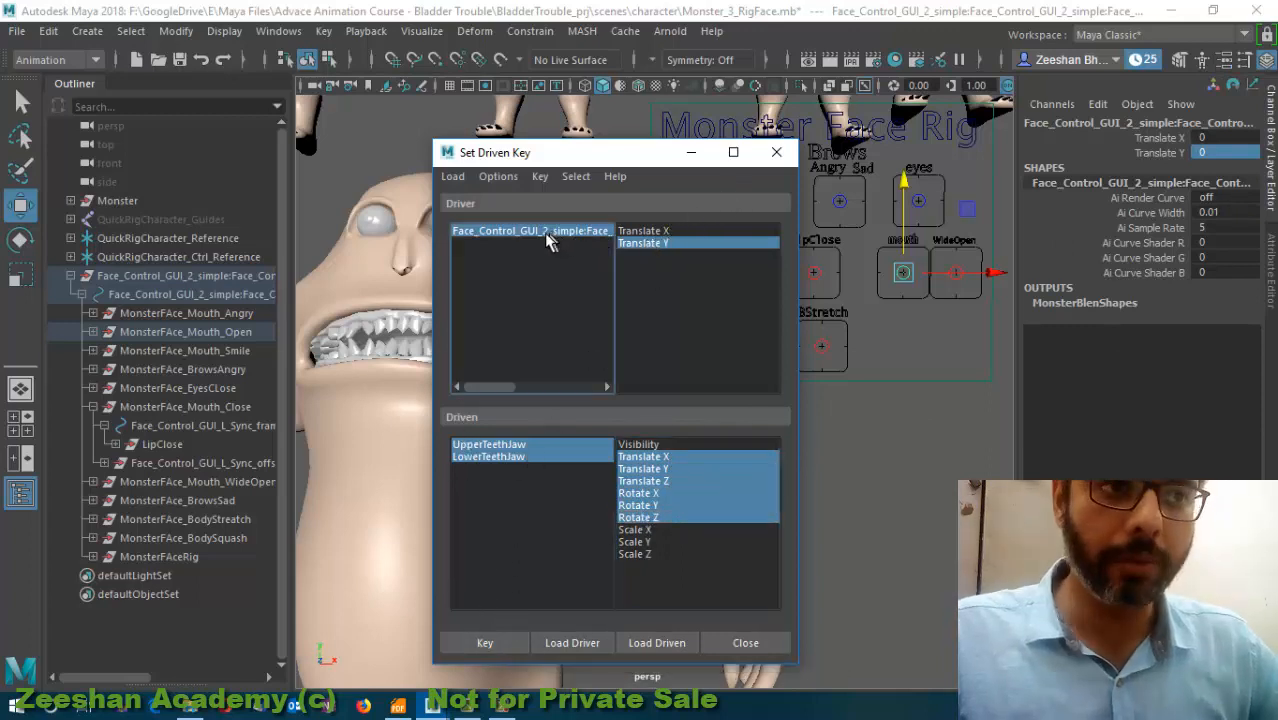
pyautogui.click(570, 447)
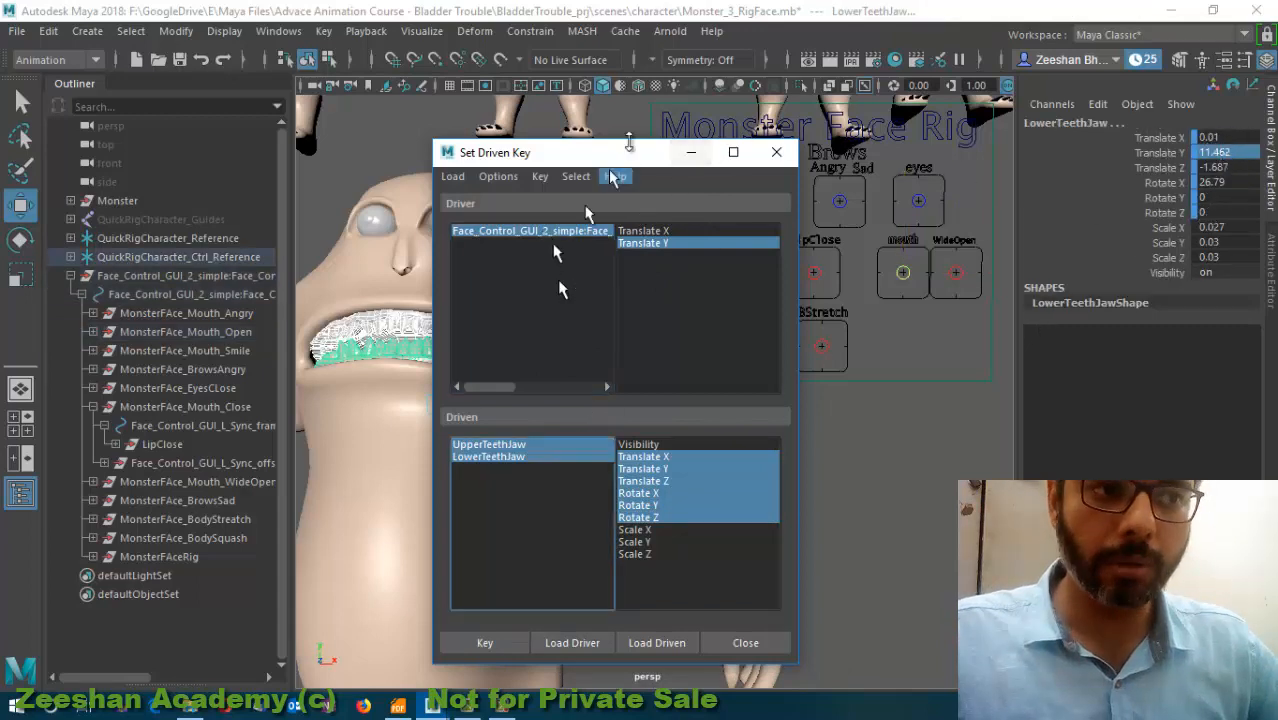
# - Select the mouth control through the driver list and set its Translate Y to 1 to open the mouth
pyautogui.moveTo(630, 152); pyautogui.dragTo(750, 108)
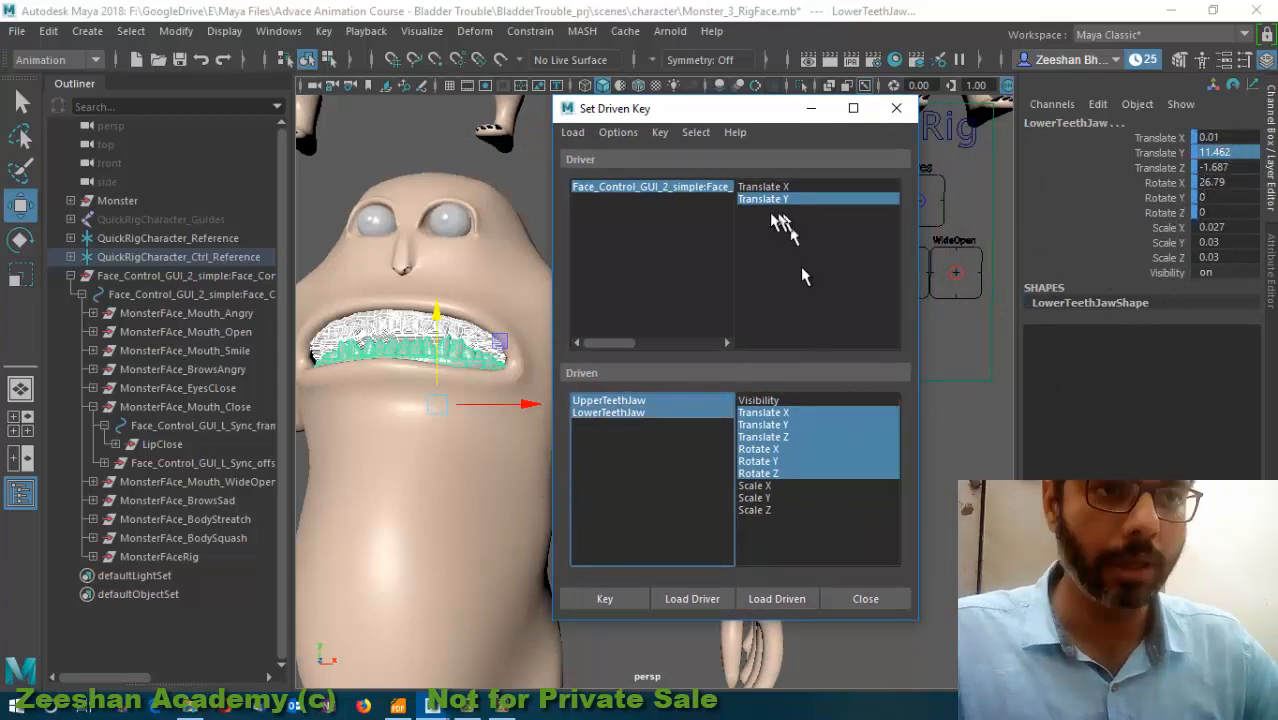
pyautogui.click(690, 187)
pyautogui.click(1170, 152)
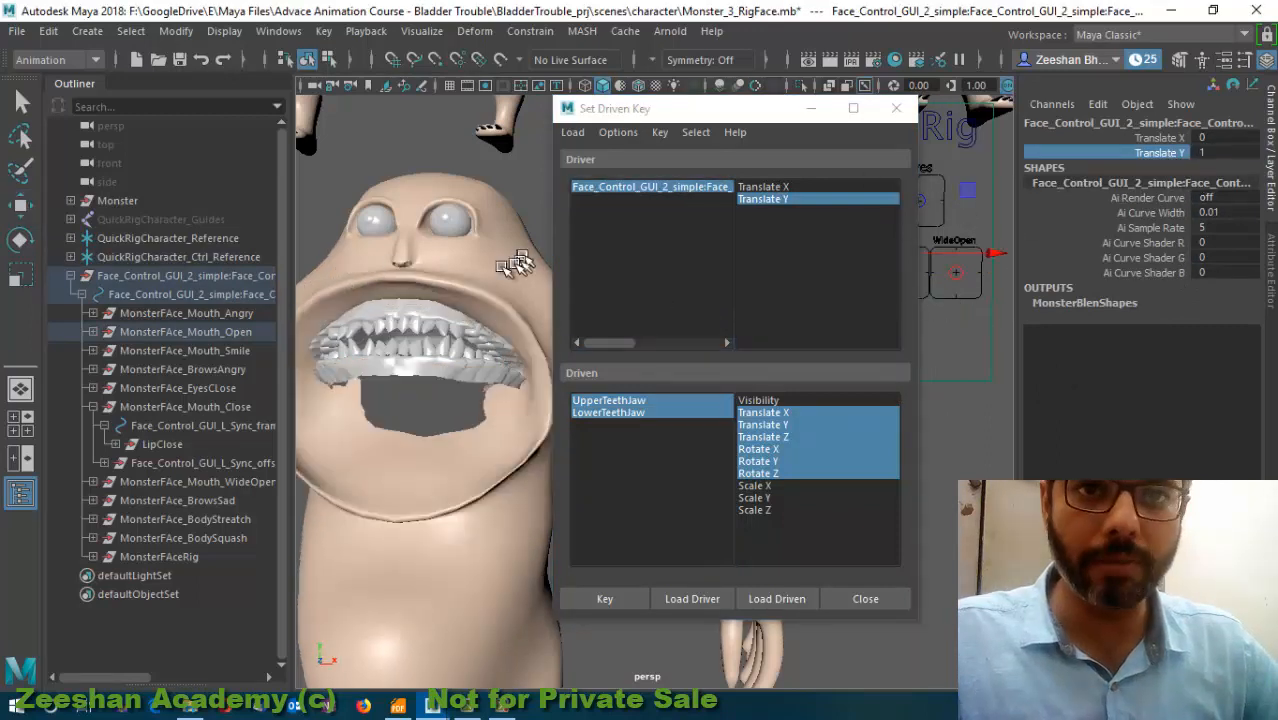
pyautogui.scroll(-3, 515, 263)
pyautogui.scroll(4, 395, 314)
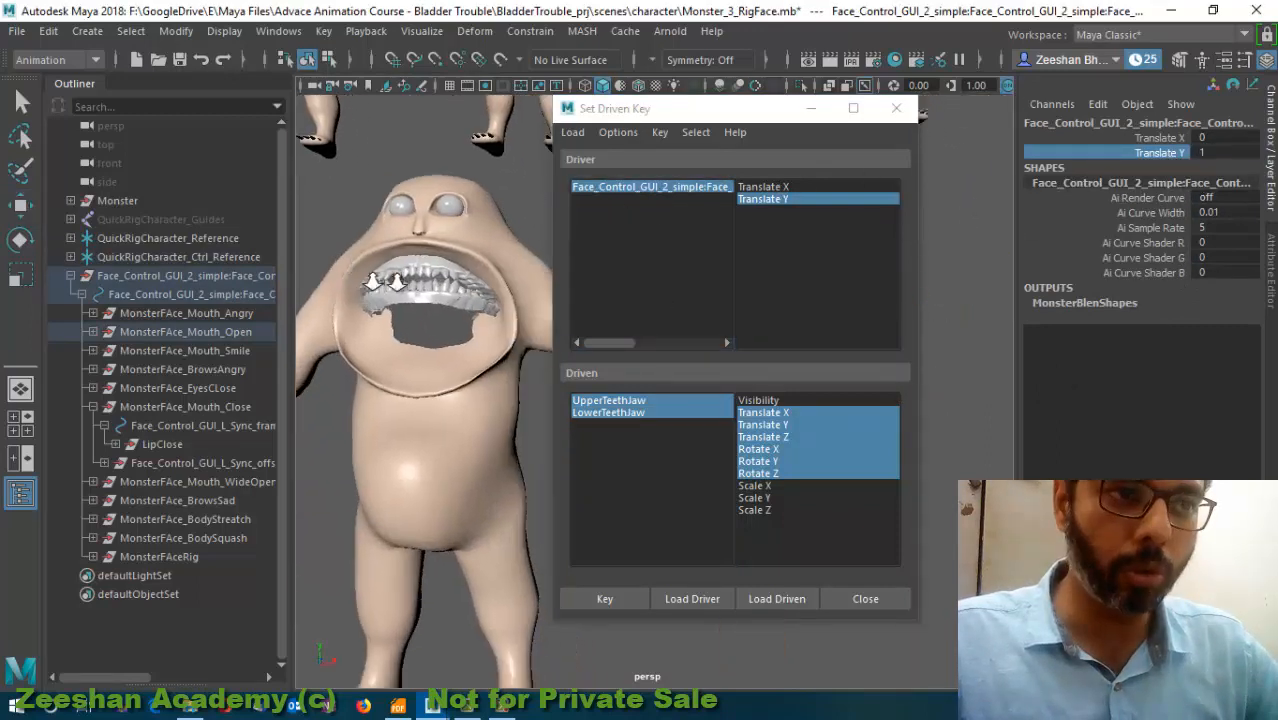
# - Rotate the UpperTeethJaw mesh up to a Rotate X of about 17.81 to fit the open mouth
pyautogui.click(608, 400)
pyautogui.scroll(-1, 415, 313)
pyautogui.scroll(-2, 415, 313)
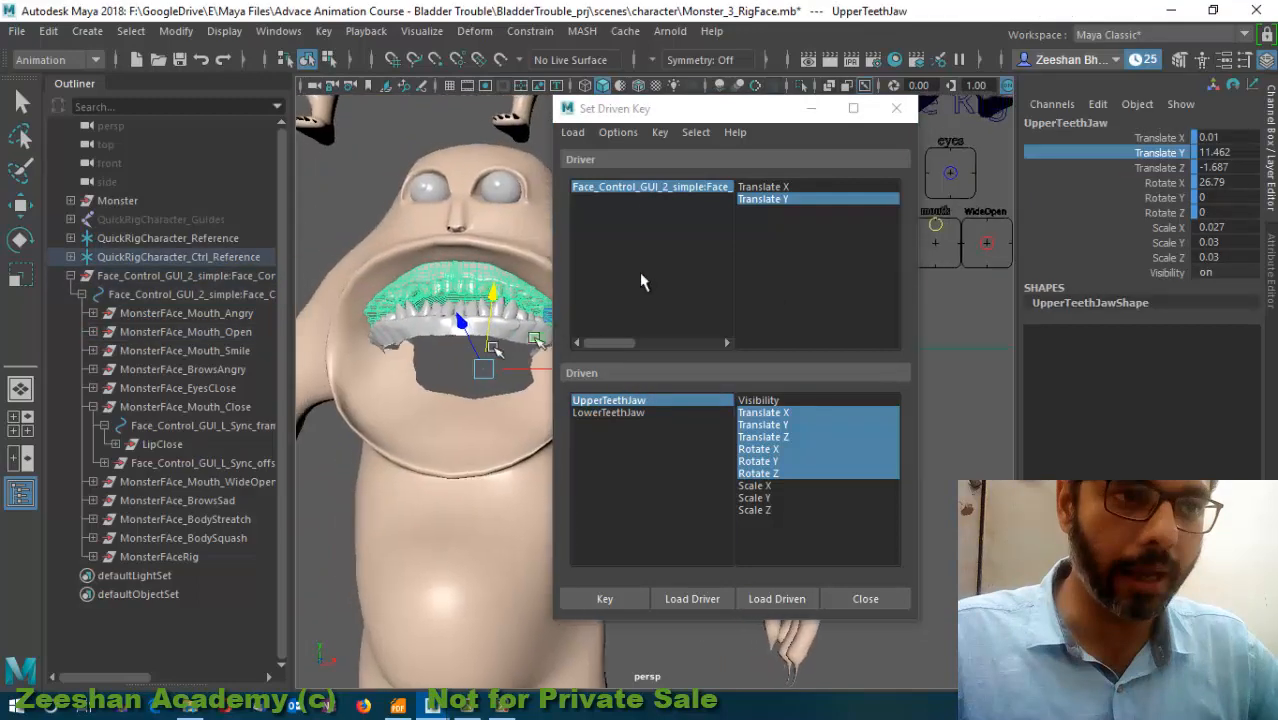
pyautogui.moveTo(650, 108); pyautogui.dragTo(885, 108)
pyautogui.scroll(-2, 571, 313)
pyautogui.scroll(3, 571, 313)
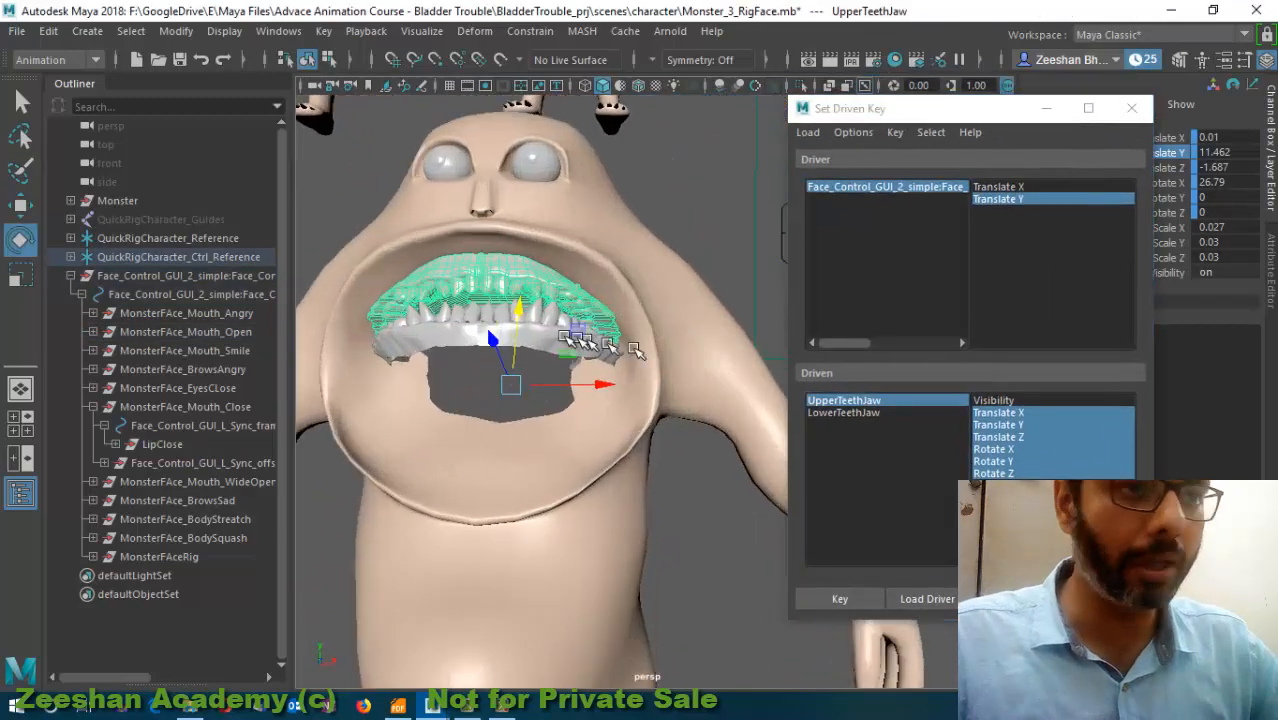
pyautogui.moveTo(493, 330); pyautogui.dragTo(502, 338)
pyautogui.press('w')
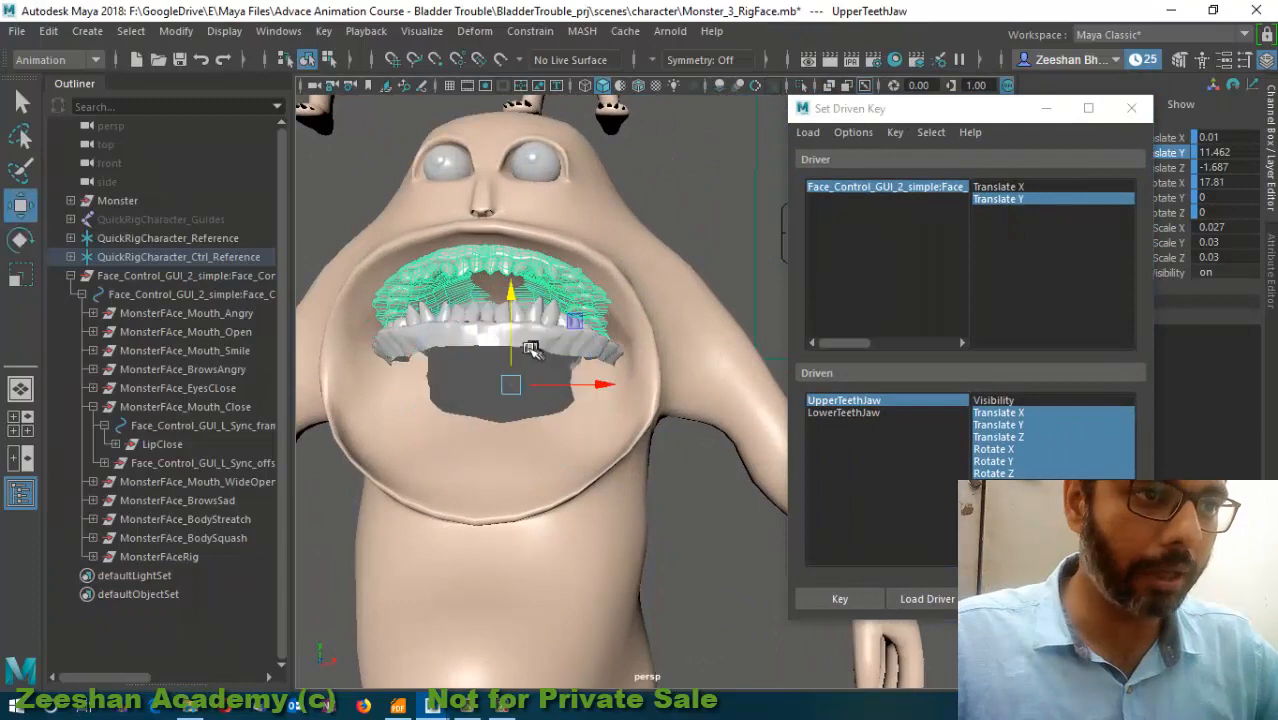
# - Adjust the UpperTeethJaw mesh to a Rotate X of 15.887 and rotate the LowerTeethJaw mesh to 85.494 to fit the open mouth
pyautogui.keyDown('alt'); pyautogui.moveTo(548, 381); pyautogui.dragTo(590, 350); pyautogui.keyUp('alt')
pyautogui.press('e')
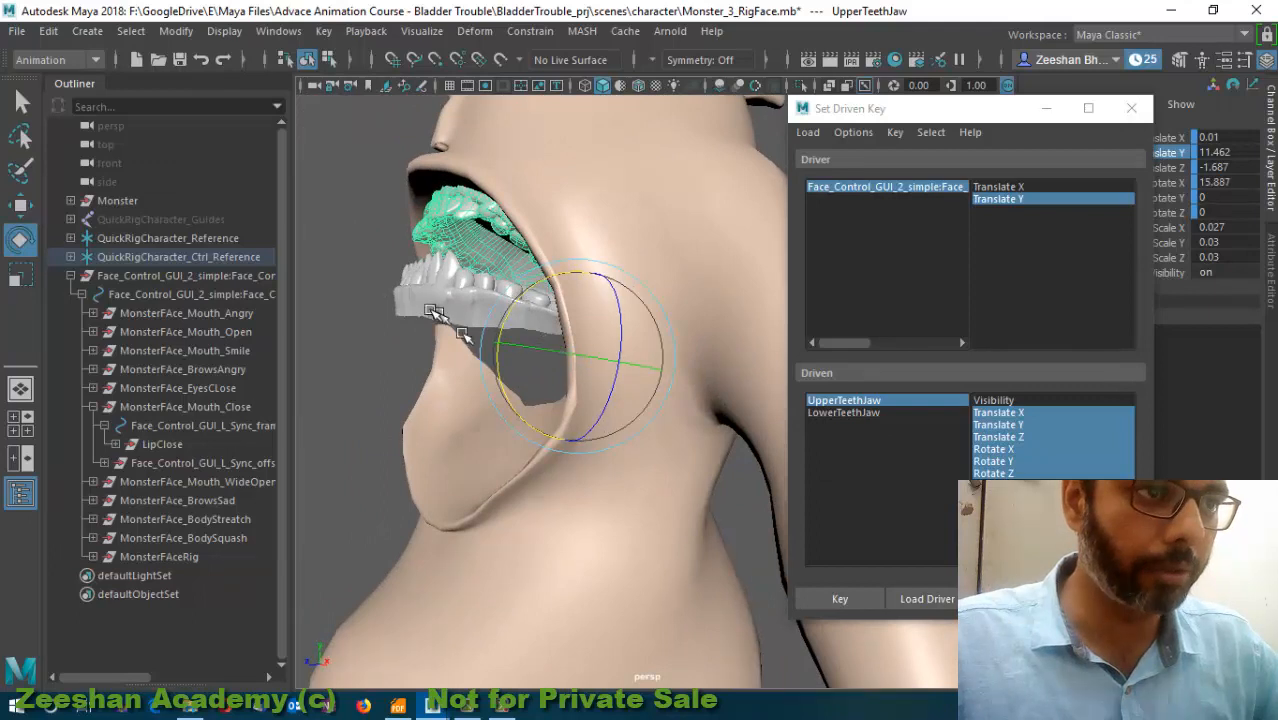
pyautogui.moveTo(455, 335); pyautogui.dragTo(534, 359)
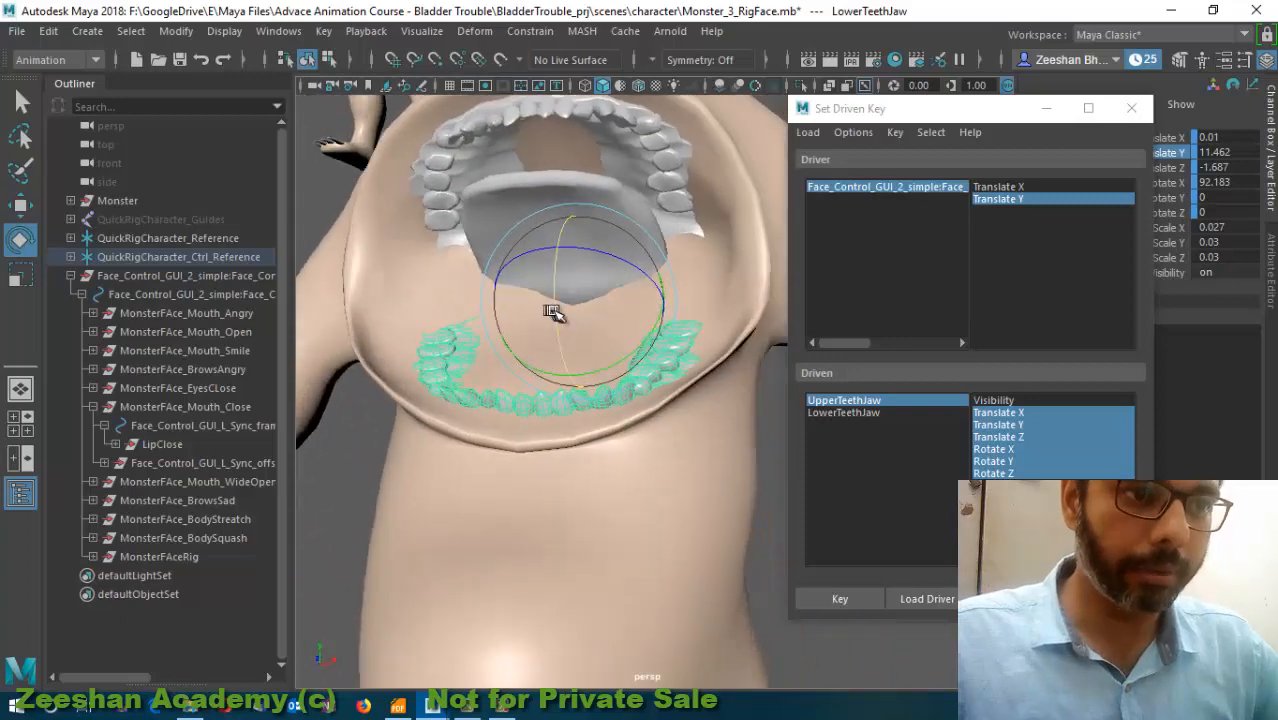
pyautogui.moveTo(557, 300)
pyautogui.mouseDown()
pyautogui.moveTo(571, 334)
pyautogui.moveTo(528, 322)
pyautogui.moveTo(522, 351)
pyautogui.moveTo(573, 352)
pyautogui.moveTo(536, 337)
pyautogui.moveTo(462, 356)
pyautogui.moveTo(541, 352)
pyautogui.moveTo(522, 282)
pyautogui.moveTo(580, 306)
pyautogui.moveTo(575, 318)
pyautogui.mouseUp()
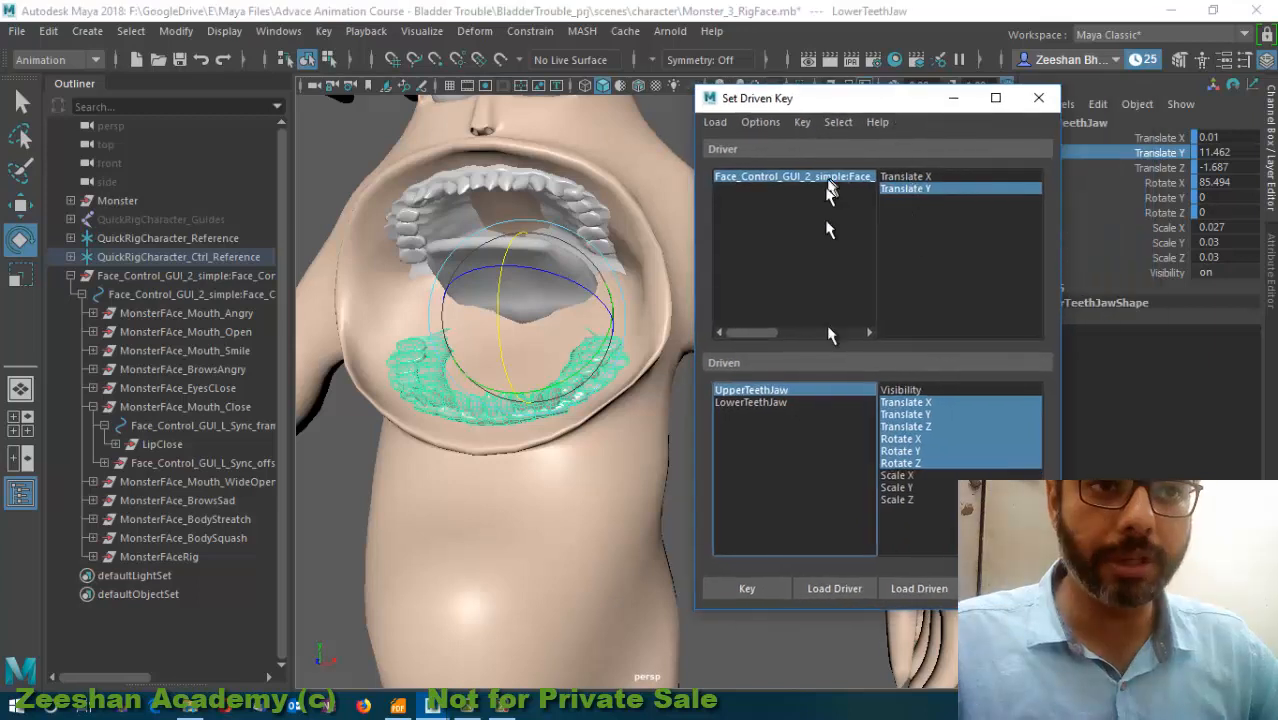
# - Key the translations and rotations of both teeth meshes for the open pose, and minimize the Set Driven Key window
pyautogui.moveTo(812, 391); pyautogui.dragTo(812, 433)
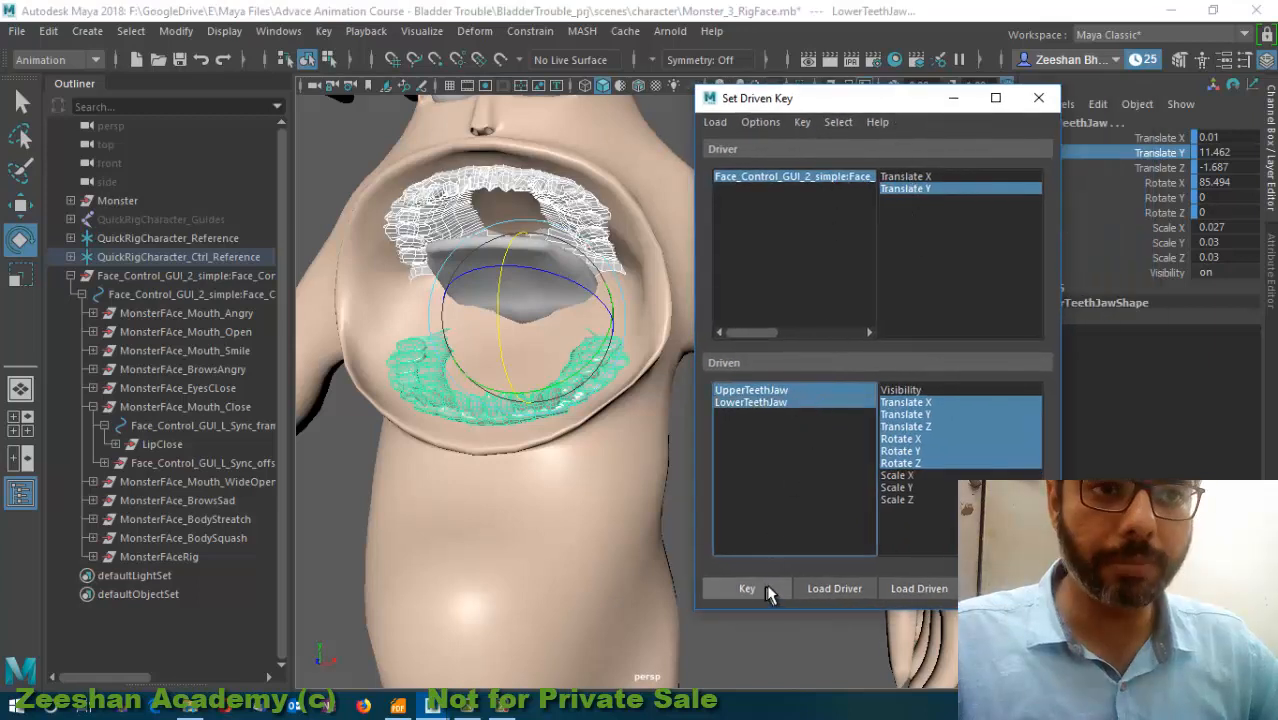
pyautogui.click(795, 177)
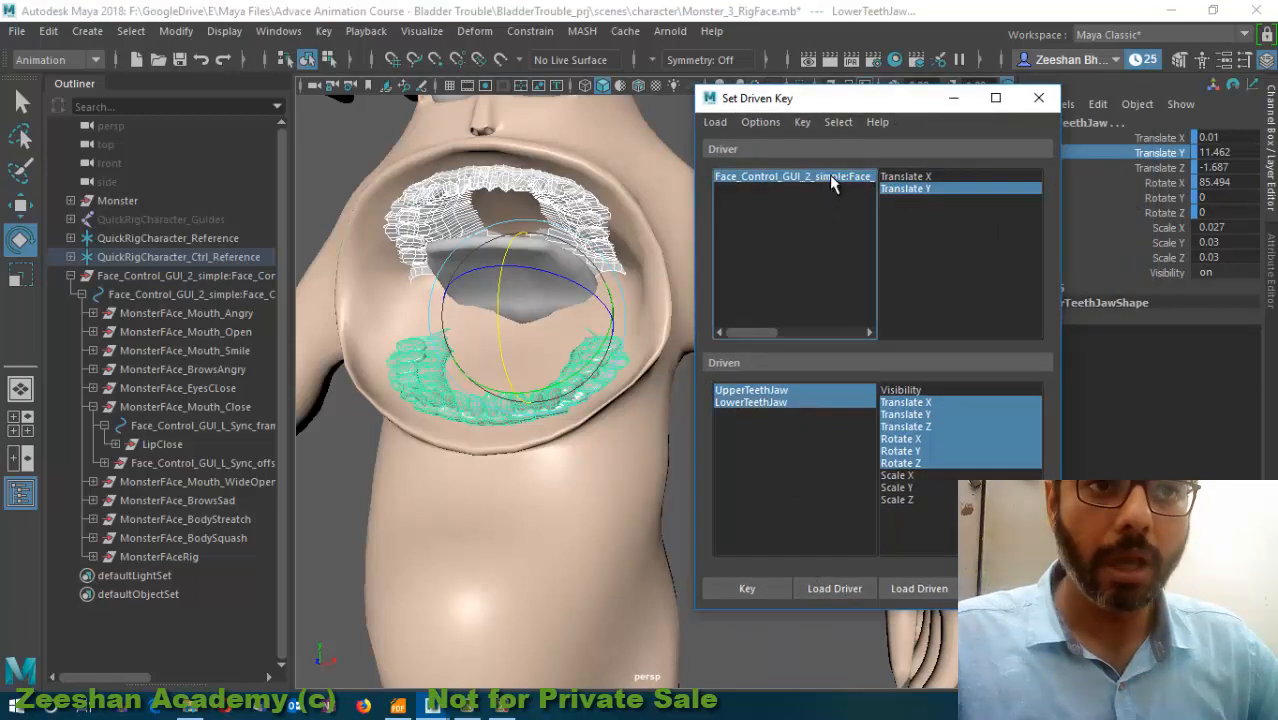
pyautogui.click(953, 97)
# - Move the mouth control up and down to check that both teeth meshes follow the mouth
pyautogui.keyDown('alt'); pyautogui.moveTo(862, 140); pyautogui.dragTo(918, 205); pyautogui.keyUp('alt')
pyautogui.press('w')
pyautogui.keyDown('alt'); pyautogui.moveTo(932, 205); pyautogui.dragTo(889, 228, button='right'); pyautogui.keyUp('alt')
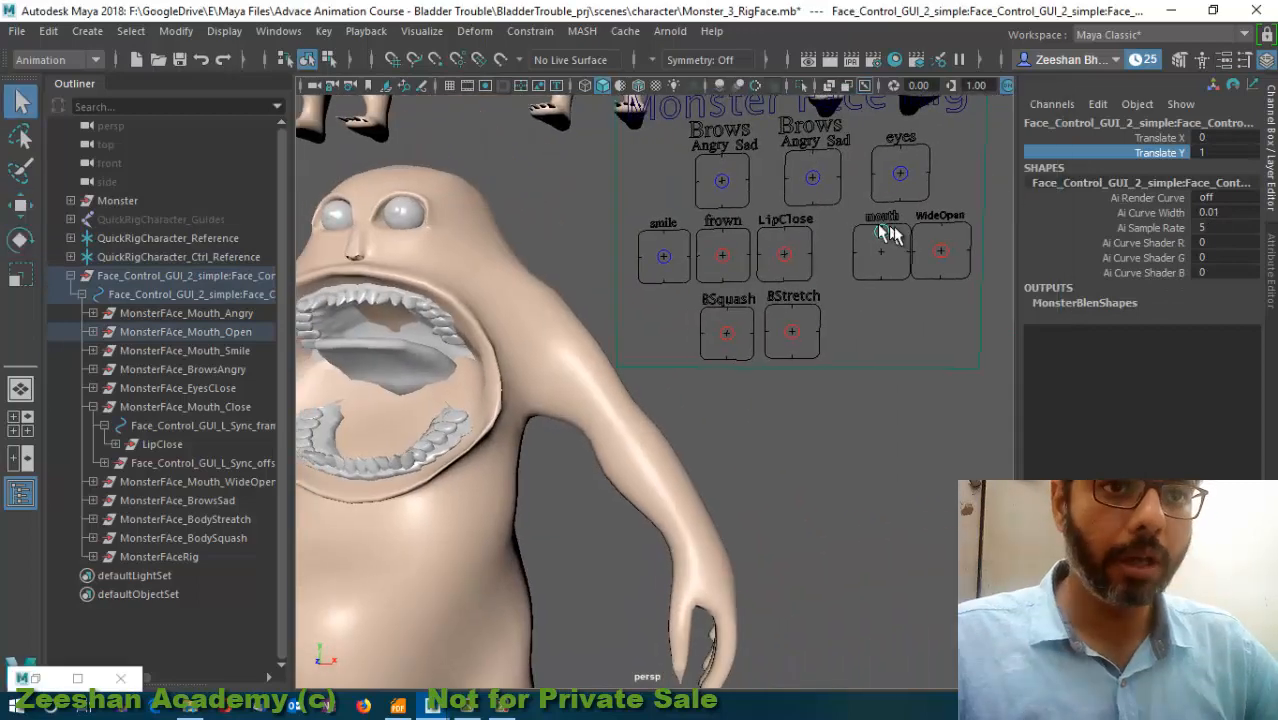
pyautogui.press('w')
pyautogui.moveTo(885, 134); pyautogui.dragTo(907, 167)
pyautogui.keyDown('alt'); pyautogui.moveTo(510, 374); pyautogui.dragTo(542, 378, button='middle'); pyautogui.keyUp('alt')
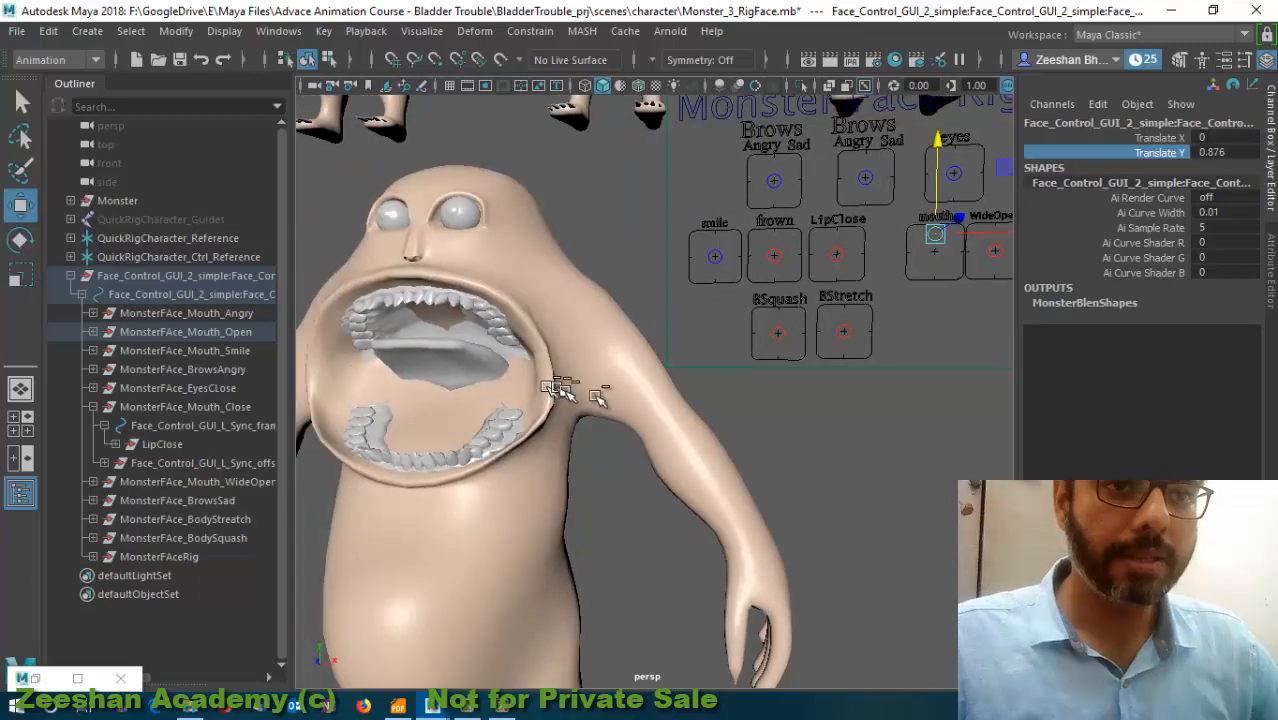
# - Load the TongueMonster mesh as the driven object and the mouth control as its driver for set driven keys
pyautogui.click(450, 375)
pyautogui.click(88, 689)
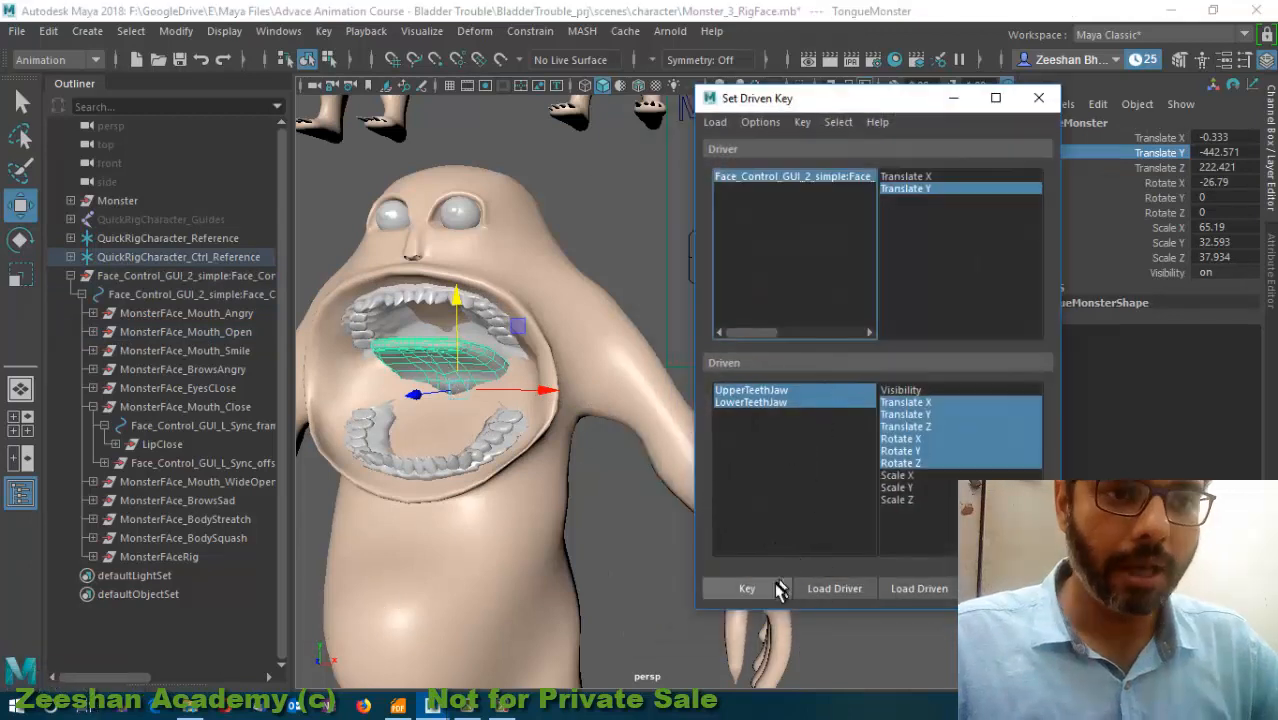
pyautogui.click(853, 590)
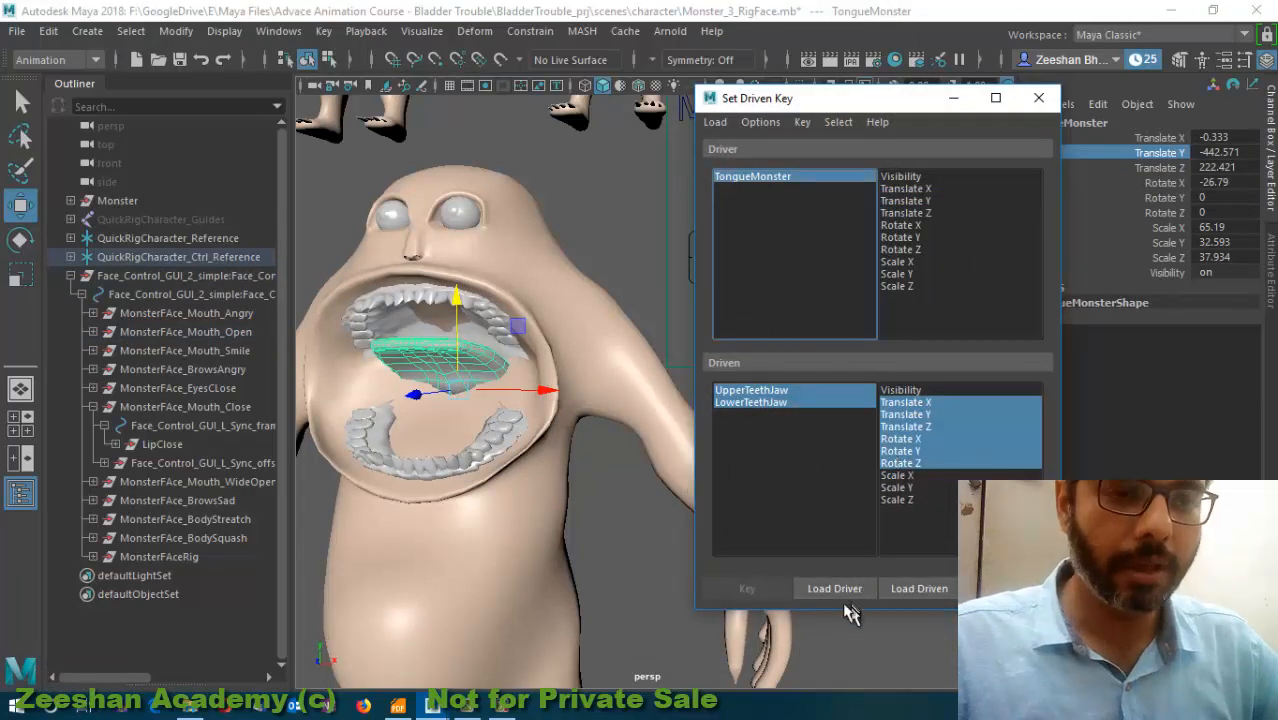
pyautogui.click(903, 590)
pyautogui.keyDown('alt'); pyautogui.moveTo(612, 387); pyautogui.dragTo(512, 250, button='middle'); pyautogui.keyUp('alt')
pyautogui.click(540, 250)
pyautogui.click(838, 588)
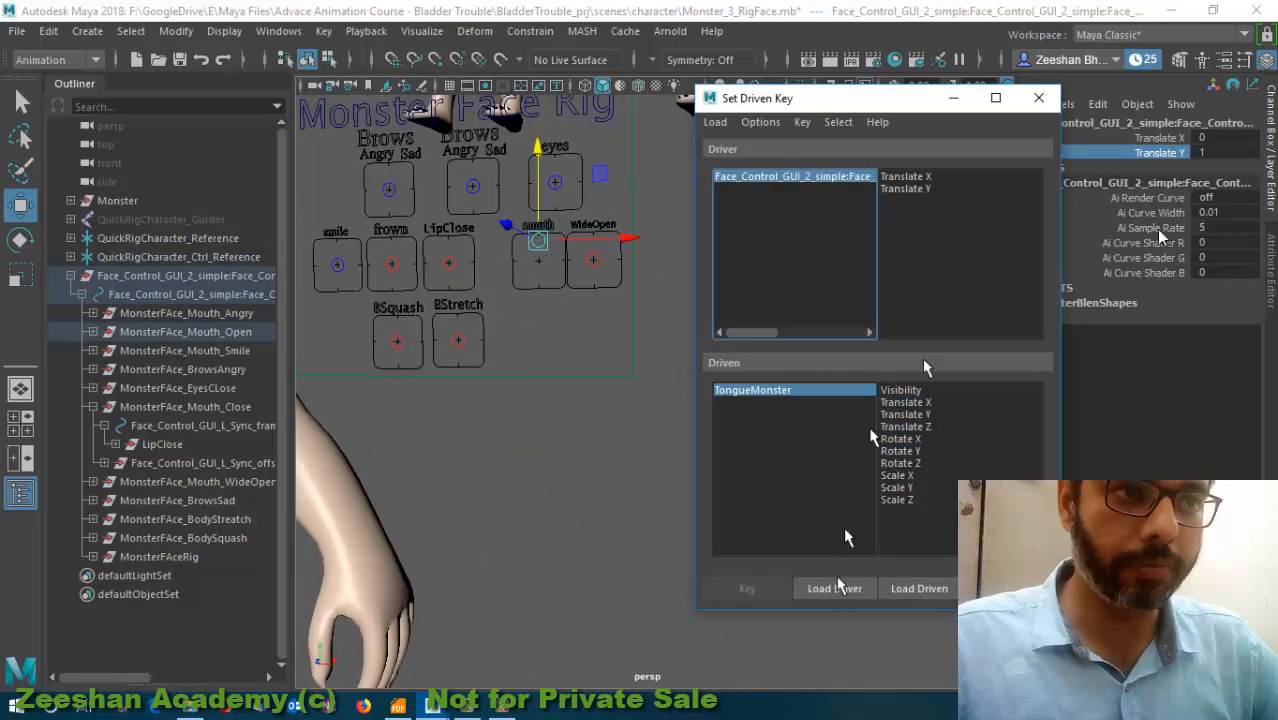
# - Set the mouth control's Translate Y to 0, pair it with the tongue's Translate and Rotate attributes, and key the closed pose
pyautogui.click(1210, 150)
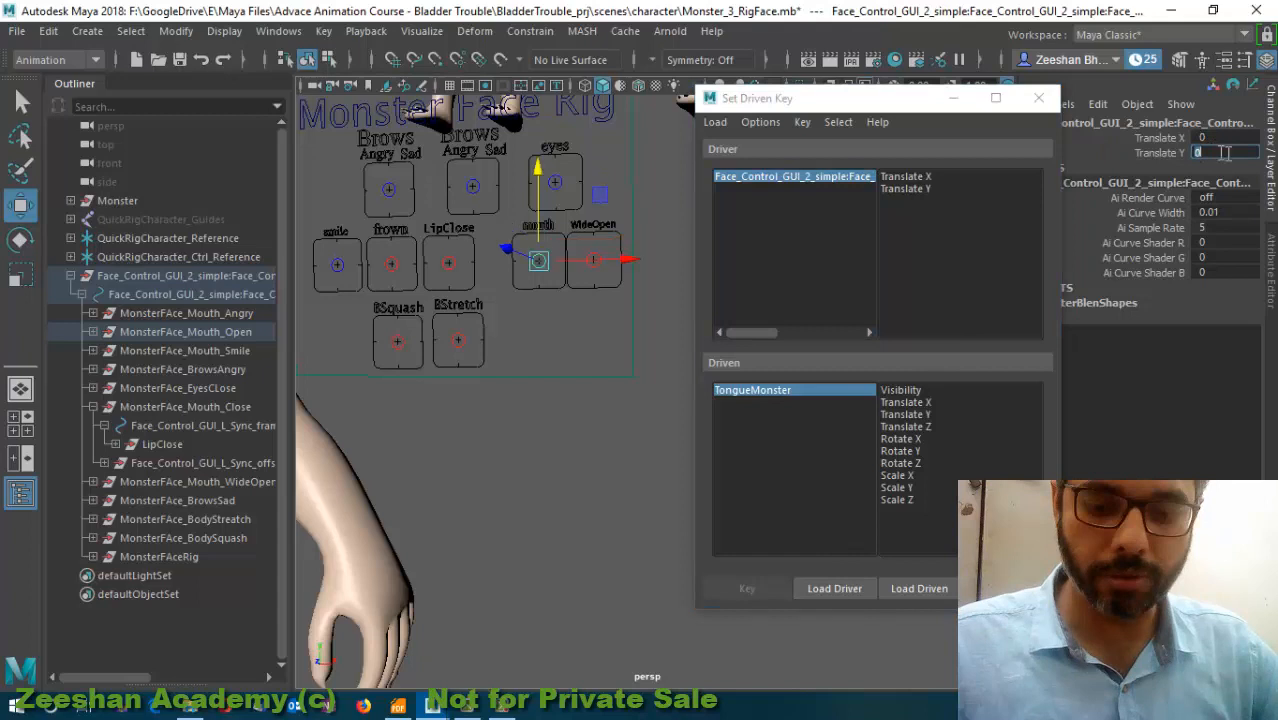
pyautogui.click(903, 204)
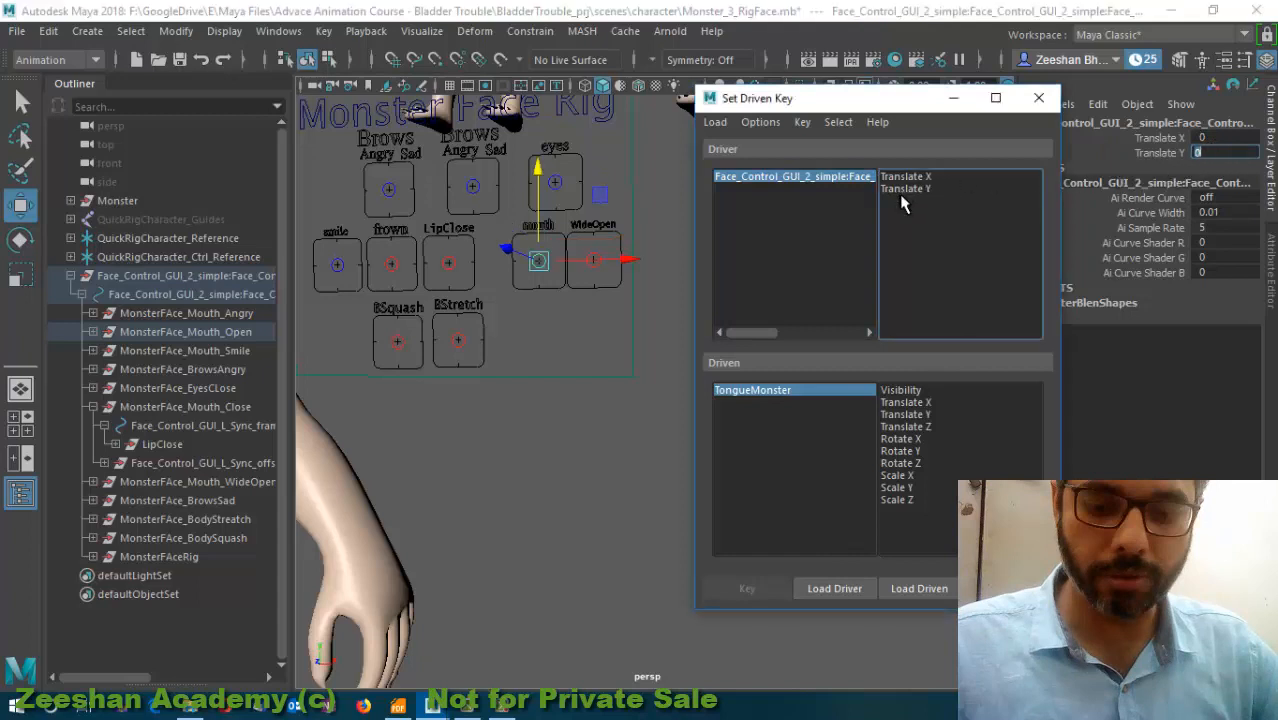
pyautogui.click(786, 392)
pyautogui.moveTo(923, 404); pyautogui.dragTo(944, 463)
pyautogui.press('f')
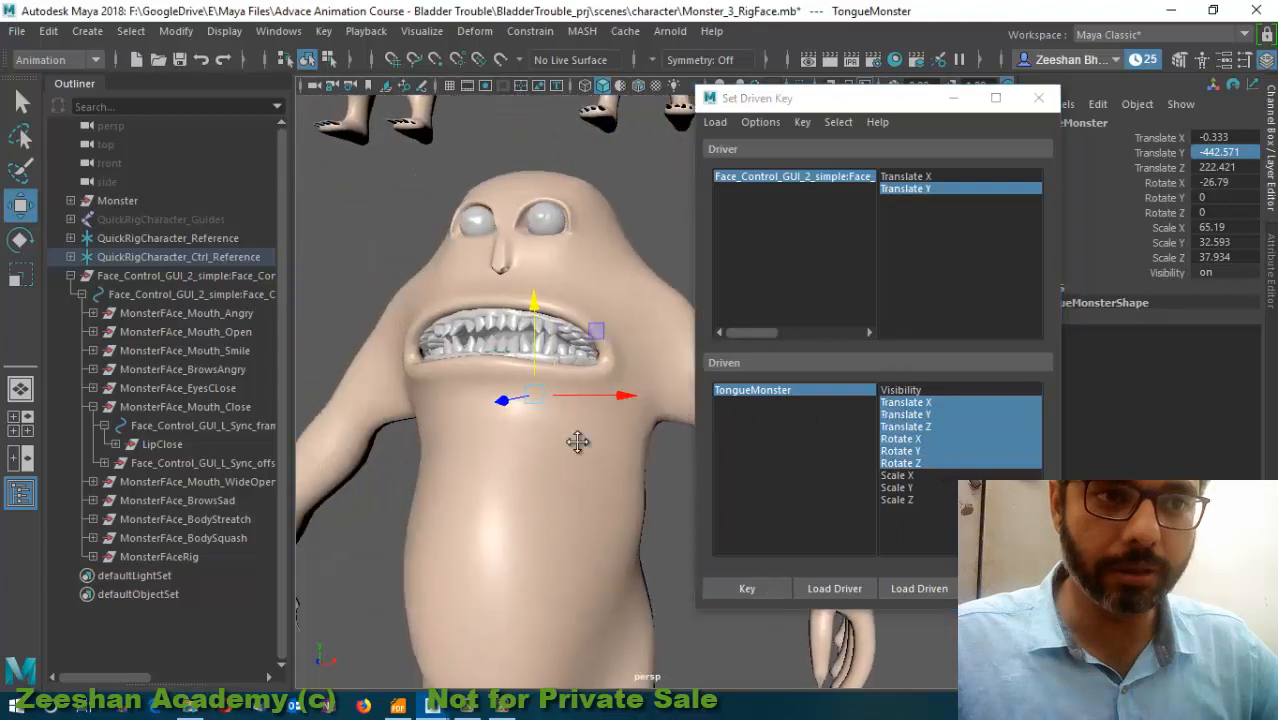
pyautogui.click(747, 588)
# - Select the mouth control through the driver list and set its Translate Y to 1
pyautogui.click(795, 176)
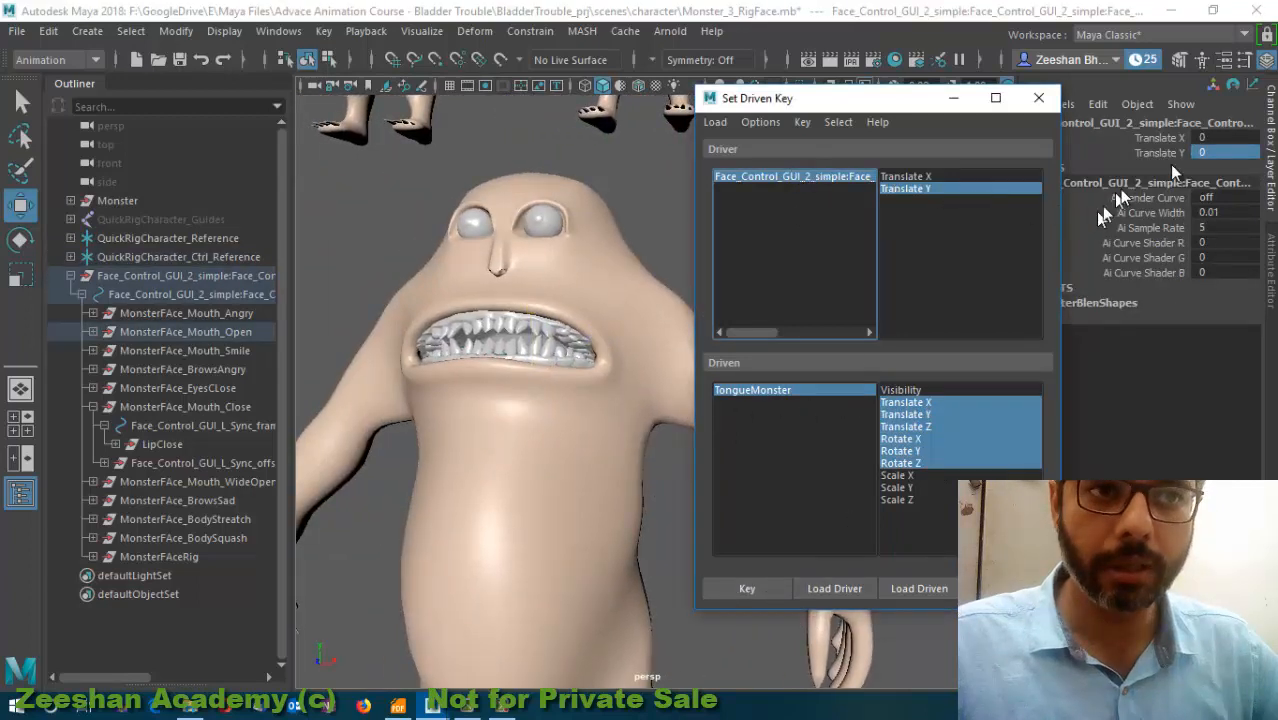
pyautogui.doubleClick(1210, 152)
pyautogui.press('Return')
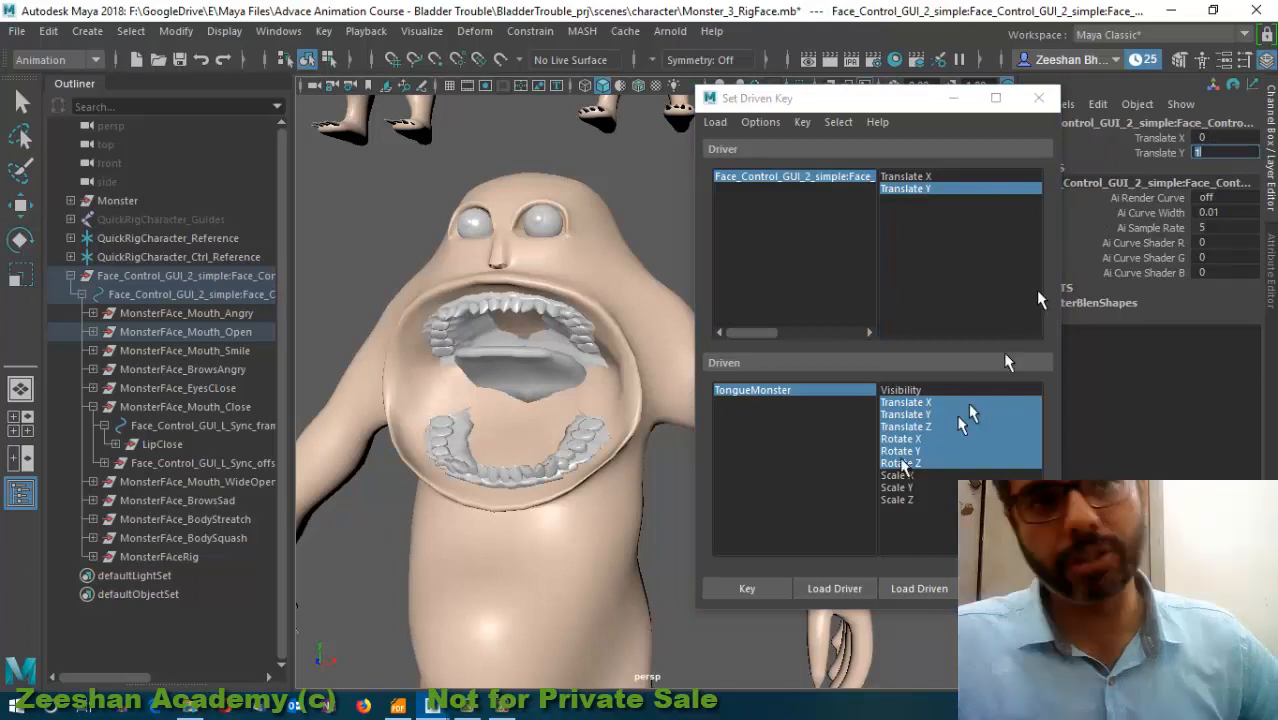
# - Rotate the tongue down to a Rotate X of about 31.91 so it rests inside the lower teeth, and key the open pose
pyautogui.click(752, 390)
pyautogui.press('e')
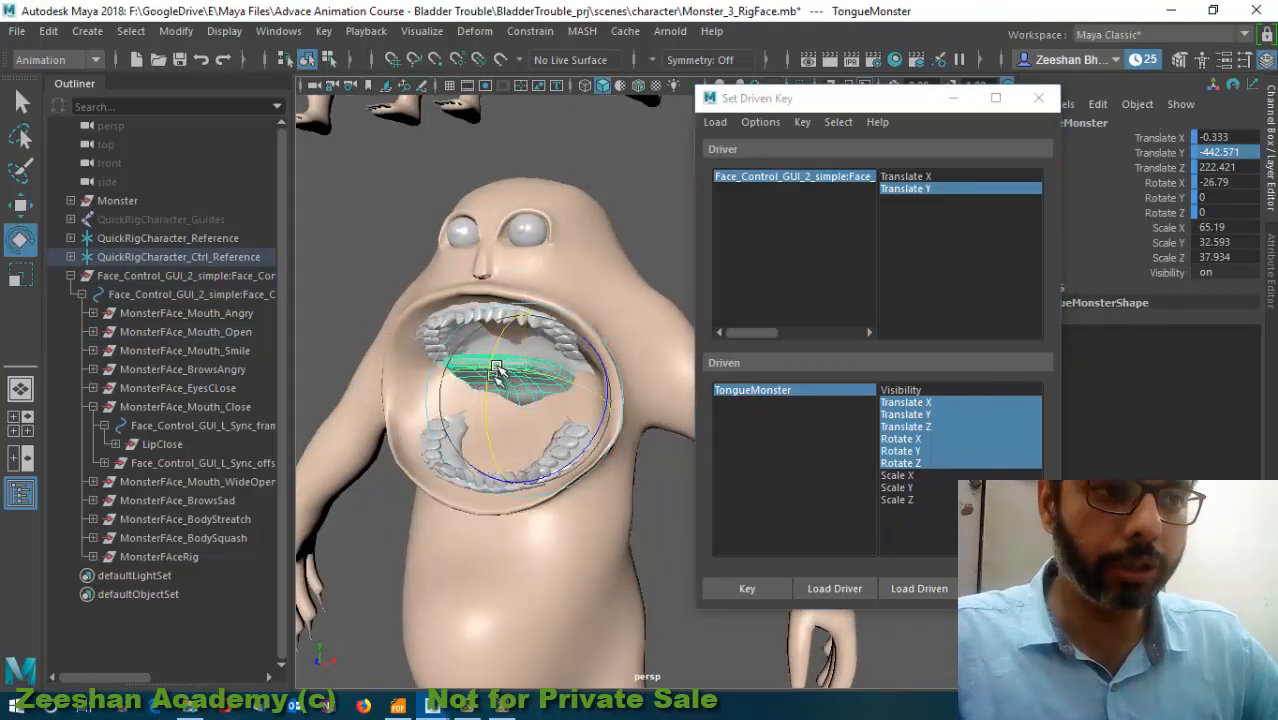
pyautogui.moveTo(495, 368); pyautogui.dragTo(402, 471)
pyautogui.keyDown('alt'); pyautogui.moveTo(525, 430); pyautogui.dragTo(596, 416, button='middle'); pyautogui.keyUp('alt')
pyautogui.keyDown('alt'); pyautogui.moveTo(596, 416); pyautogui.dragTo(645, 447, button='right'); pyautogui.keyUp('alt')
pyautogui.keyDown('alt'); pyautogui.moveTo(643, 445); pyautogui.dragTo(520, 430); pyautogui.keyUp('alt')
pyautogui.moveTo(538, 317); pyautogui.dragTo(542, 320)
pyautogui.keyDown('alt'); pyautogui.moveTo(468, 372); pyautogui.dragTo(572, 400); pyautogui.keyUp('alt')
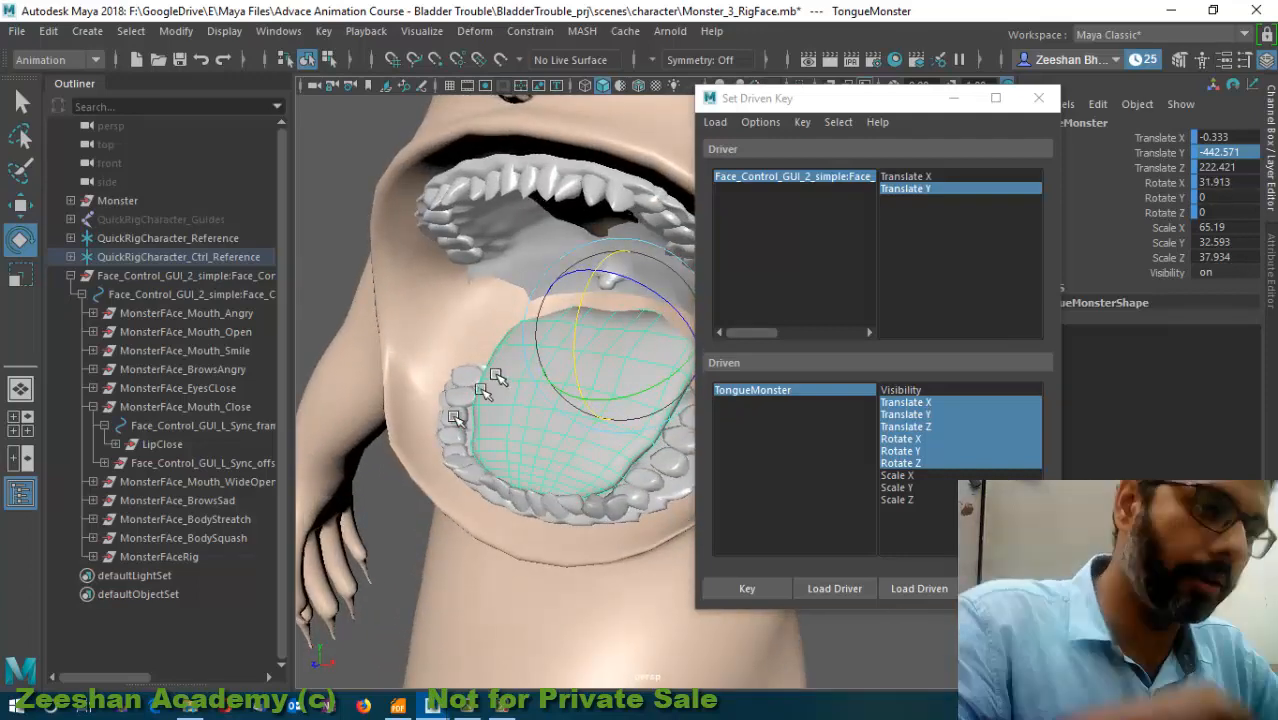
pyautogui.keyDown('alt'); pyautogui.moveTo(453, 417); pyautogui.dragTo(364, 363, button='right'); pyautogui.keyUp('alt')
pyautogui.keyDown('alt'); pyautogui.moveTo(390, 394); pyautogui.dragTo(339, 451); pyautogui.keyUp('alt')
pyautogui.keyDown('alt'); pyautogui.moveTo(339, 451); pyautogui.dragTo(536, 476, button='right'); pyautogui.keyUp('alt')
pyautogui.keyDown('alt'); pyautogui.moveTo(468, 478); pyautogui.dragTo(562, 508); pyautogui.keyUp('alt')
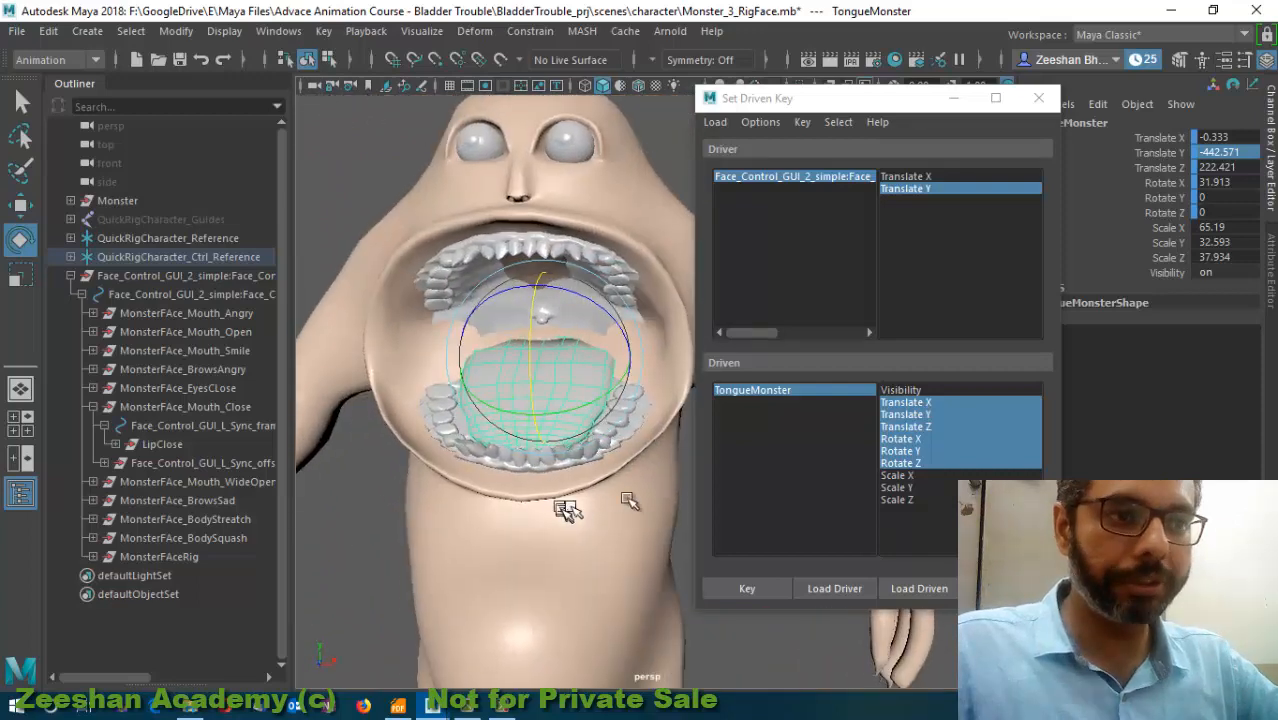
pyautogui.click(772, 590)
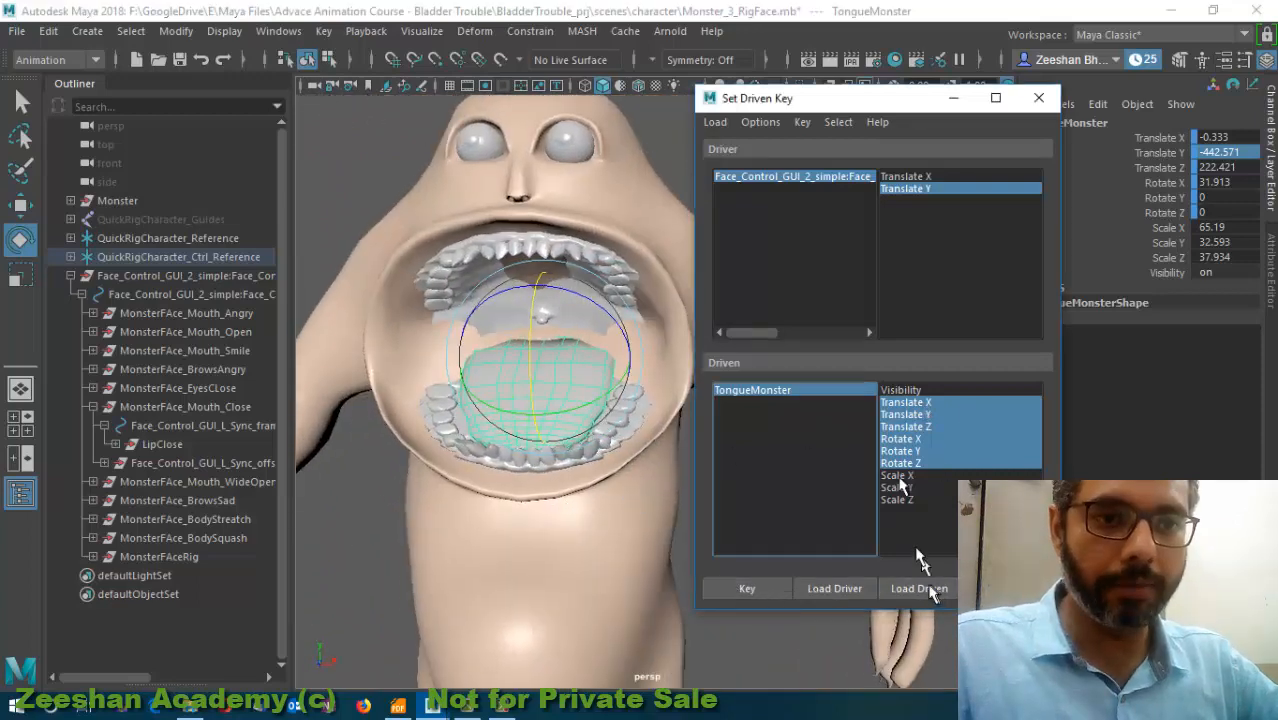
# - Put away the Set Driven Key window and move the mouth control around to check the teeth and tongue motion
pyautogui.click(1038, 97)
pyautogui.keyDown('alt'); pyautogui.moveTo(962, 258); pyautogui.dragTo(780, 300, button='middle'); pyautogui.keyUp('alt')
pyautogui.click(908, 215)
pyautogui.keyDown('alt'); pyautogui.moveTo(884, 254); pyautogui.dragTo(750, 276, button='right'); pyautogui.keyUp('alt')
pyautogui.keyDown('alt'); pyautogui.moveTo(751, 276); pyautogui.dragTo(781, 267, button='middle'); pyautogui.keyUp('alt')
pyautogui.press('w')
pyautogui.moveTo(865, 257); pyautogui.dragTo(875, 272)
pyautogui.keyDown('alt'); pyautogui.moveTo(448, 416); pyautogui.dragTo(530, 416, button='middle'); pyautogui.keyUp('alt')
pyautogui.keyDown('alt'); pyautogui.moveTo(530, 416); pyautogui.dragTo(696, 413, button='right'); pyautogui.keyUp('alt')
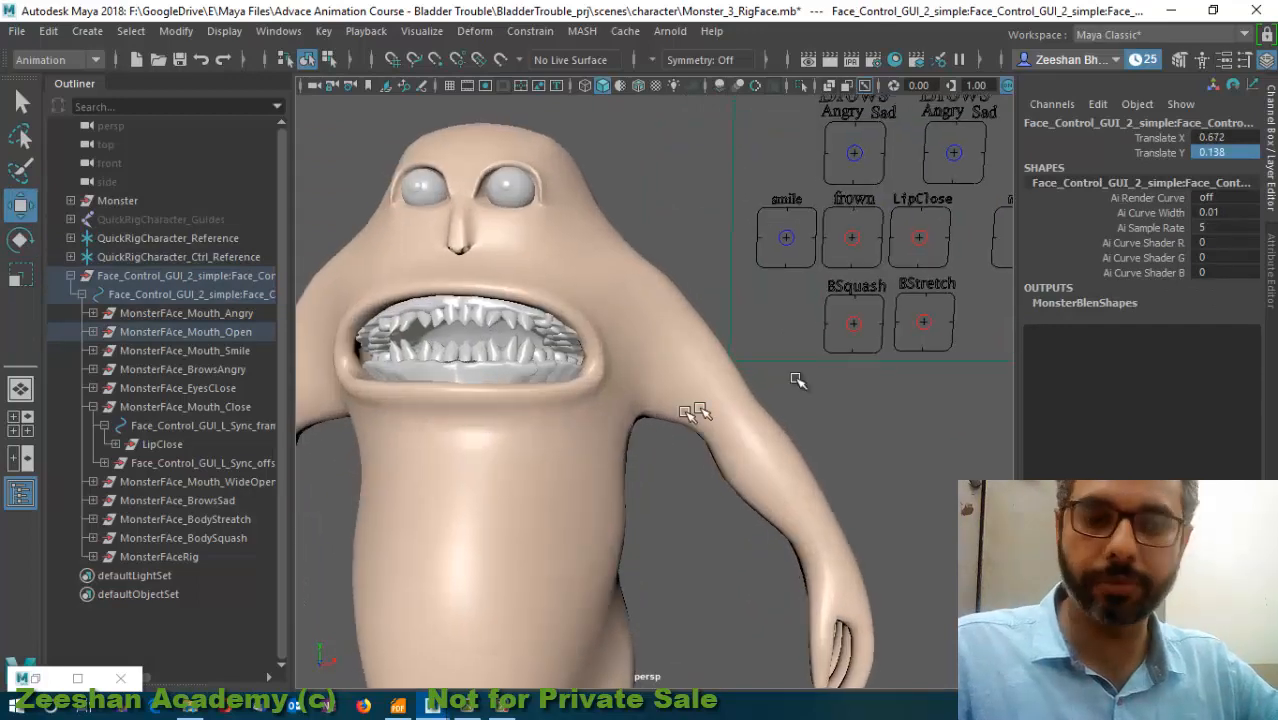
# - Raise the WideOpen control to a Translate Y of 1 to stretch the mouth wide open
pyautogui.keyDown('alt'); pyautogui.moveTo(815, 348); pyautogui.dragTo(562, 366, button='middle'); pyautogui.keyUp('alt')
pyautogui.press('q')
pyautogui.click(828, 264)
pyautogui.keyDown('alt'); pyautogui.moveTo(802, 279); pyautogui.dragTo(700, 344, button='right'); pyautogui.keyUp('alt')
pyautogui.keyDown('alt'); pyautogui.moveTo(700, 344); pyautogui.dragTo(775, 338, button='middle'); pyautogui.keyUp('alt')
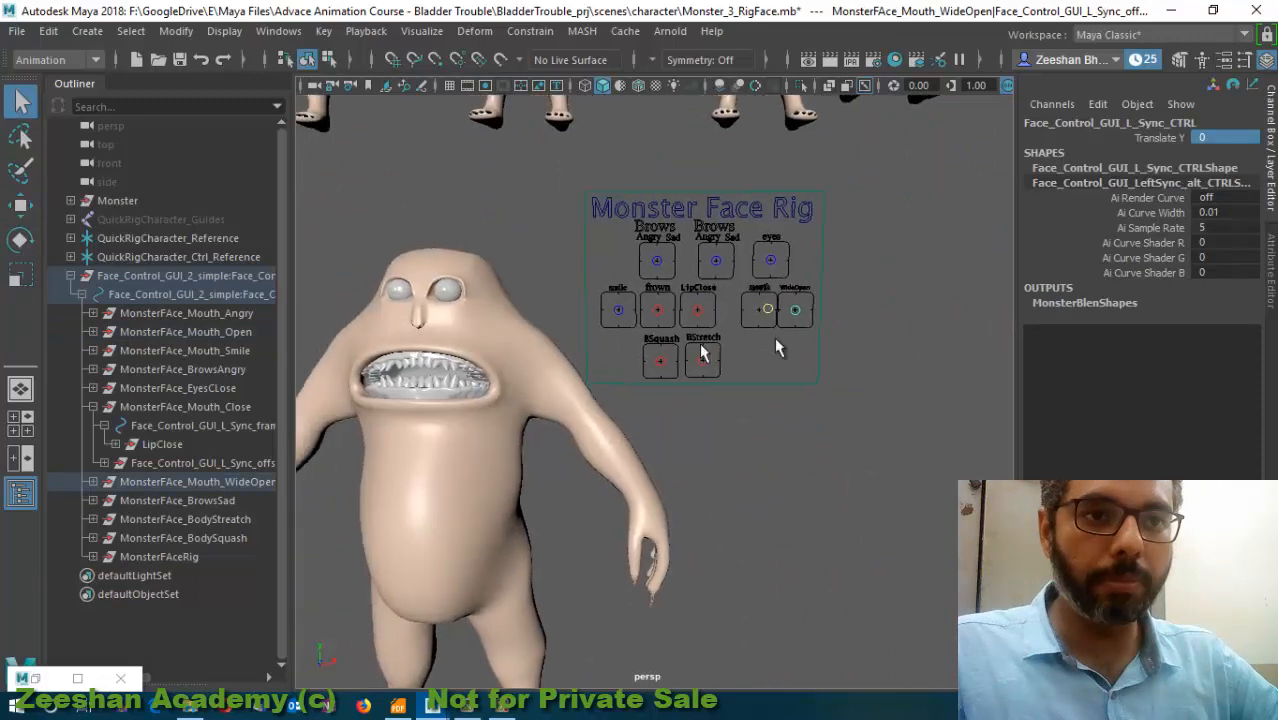
pyautogui.moveTo(810, 316); pyautogui.dragTo(810, 297)
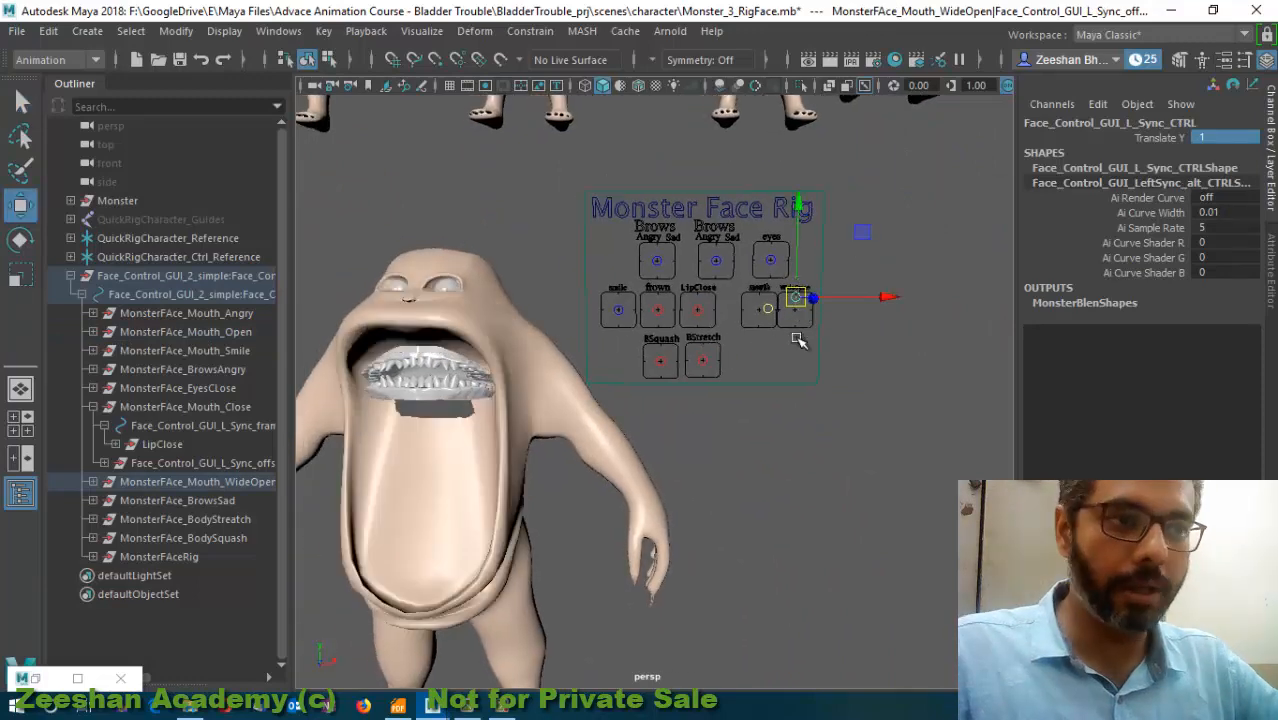
# - Reopen the Set Driven Key window, select the LowerTeethJaw mesh, and move the window clear of the face controls
pyautogui.click(37, 679)
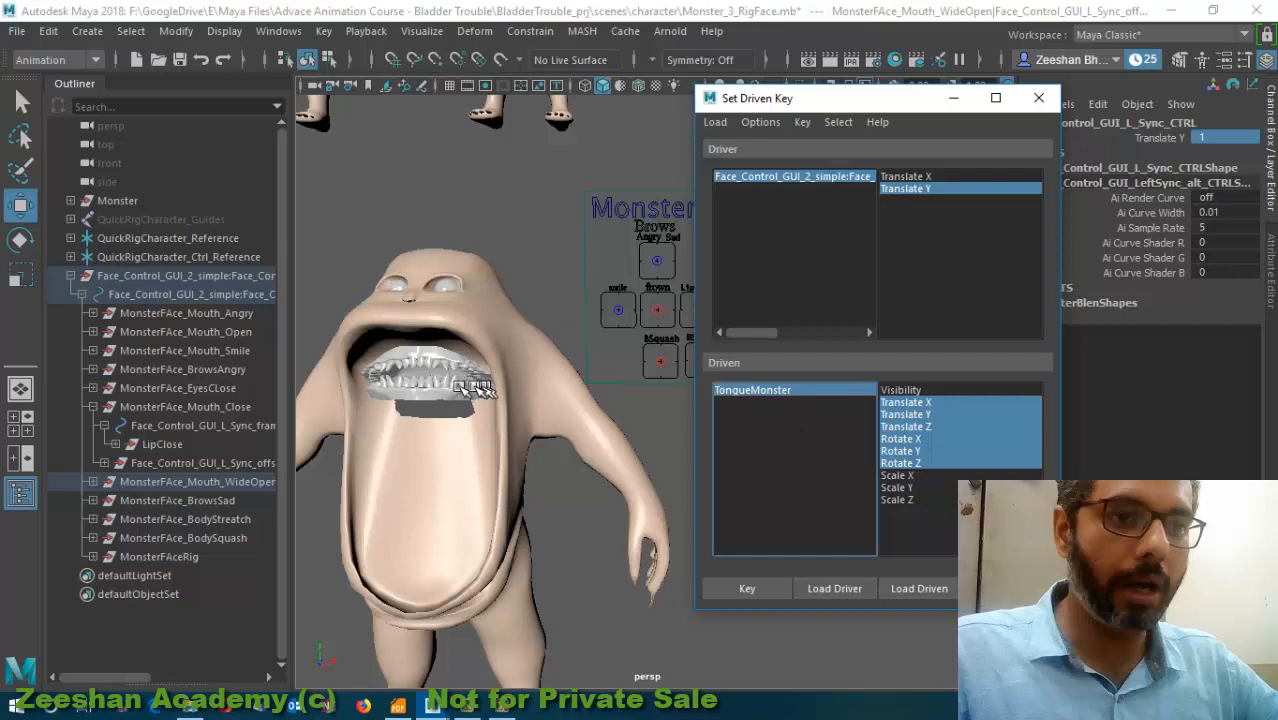
pyautogui.click(440, 390)
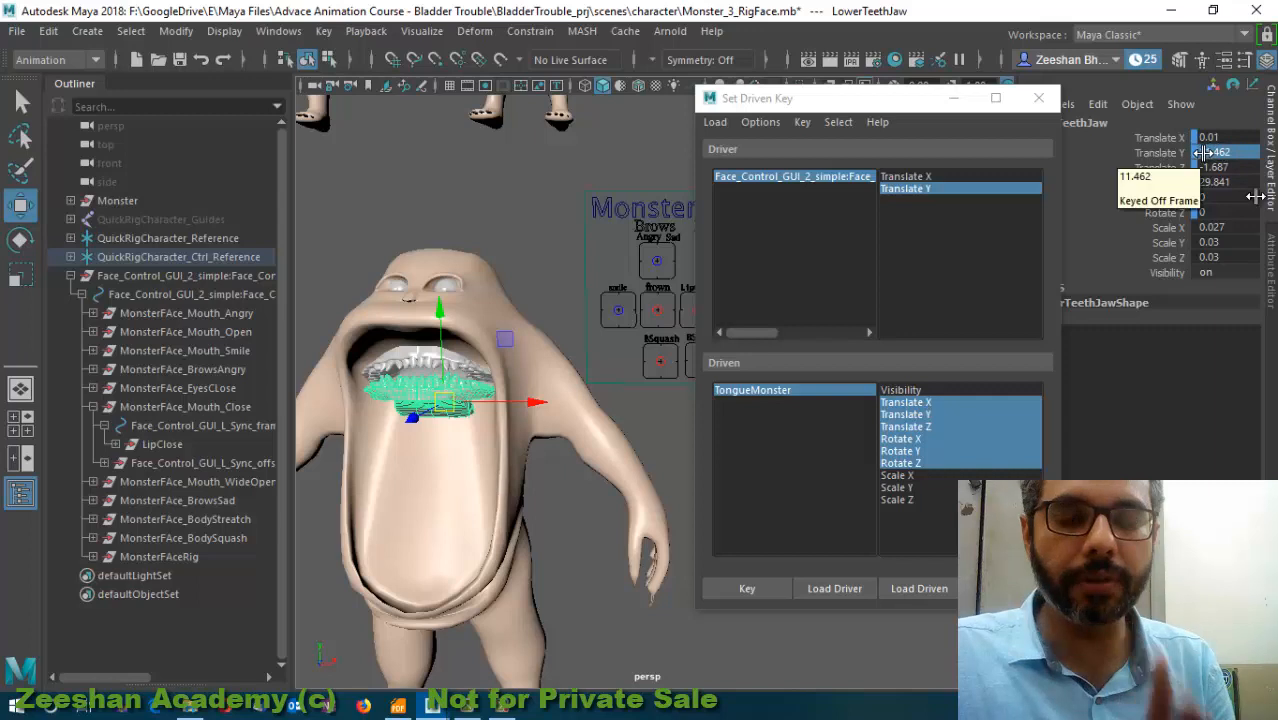
pyautogui.moveTo(808, 100); pyautogui.dragTo(761, 573)
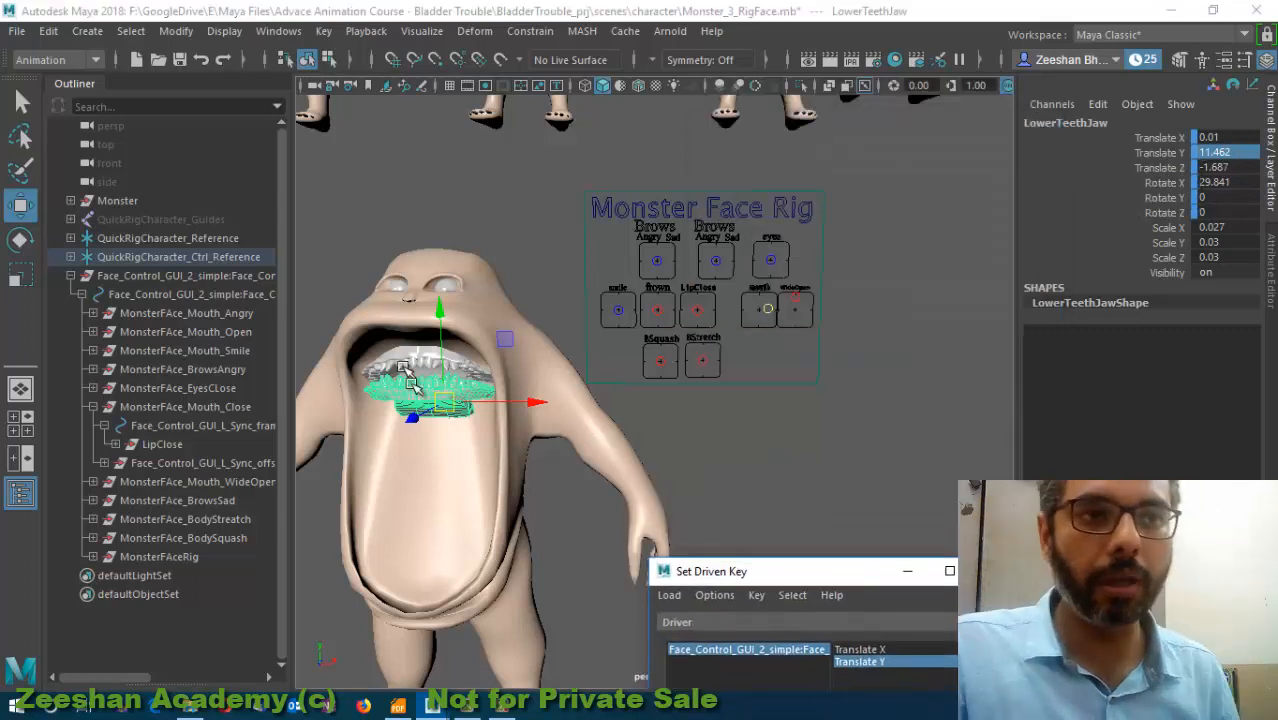
# - Return the mouth control to the centre of its box and select the WideOpen control on the face rig
pyautogui.click(770, 313)
pyautogui.moveTo(769, 312); pyautogui.dragTo(798, 318)
pyautogui.click(799, 303)
pyautogui.click(755, 312)
pyautogui.click(797, 310)
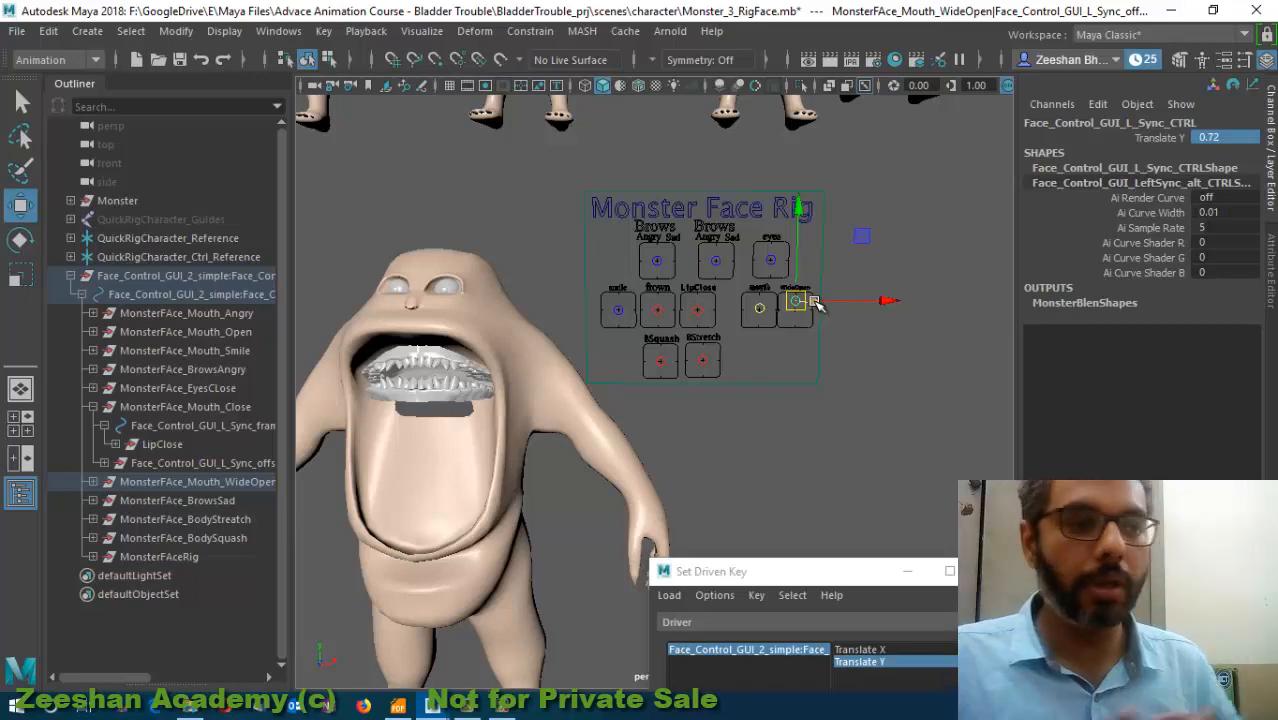
# - Raise the WideOpen control to Translate Y 1 to check the lower teeth against the wide-open mouth
pyautogui.keyDown('alt'); pyautogui.moveTo(702, 370); pyautogui.dragTo(724, 326, button='middle'); pyautogui.keyUp('alt')
pyautogui.scroll(1, 726, 344)
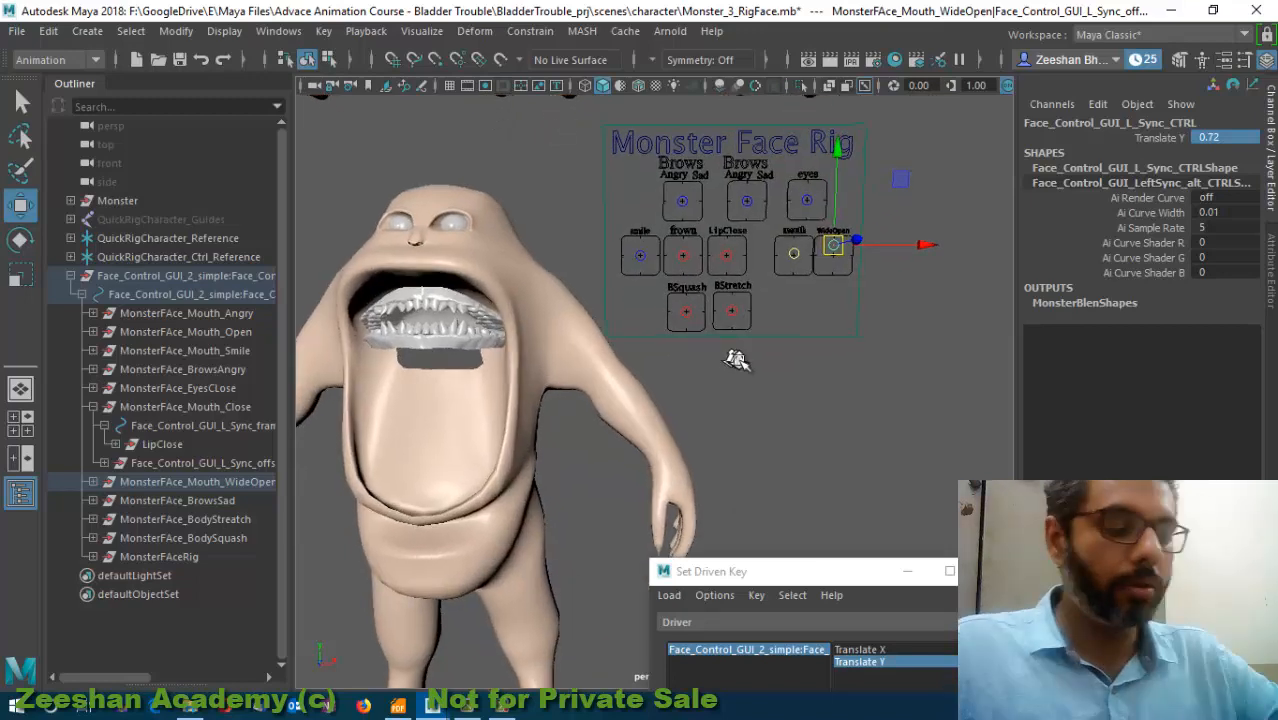
pyautogui.click(472, 340)
pyautogui.keyDown('alt'); pyautogui.moveTo(716, 406); pyautogui.dragTo(744, 406, button='middle'); pyautogui.keyUp('alt')
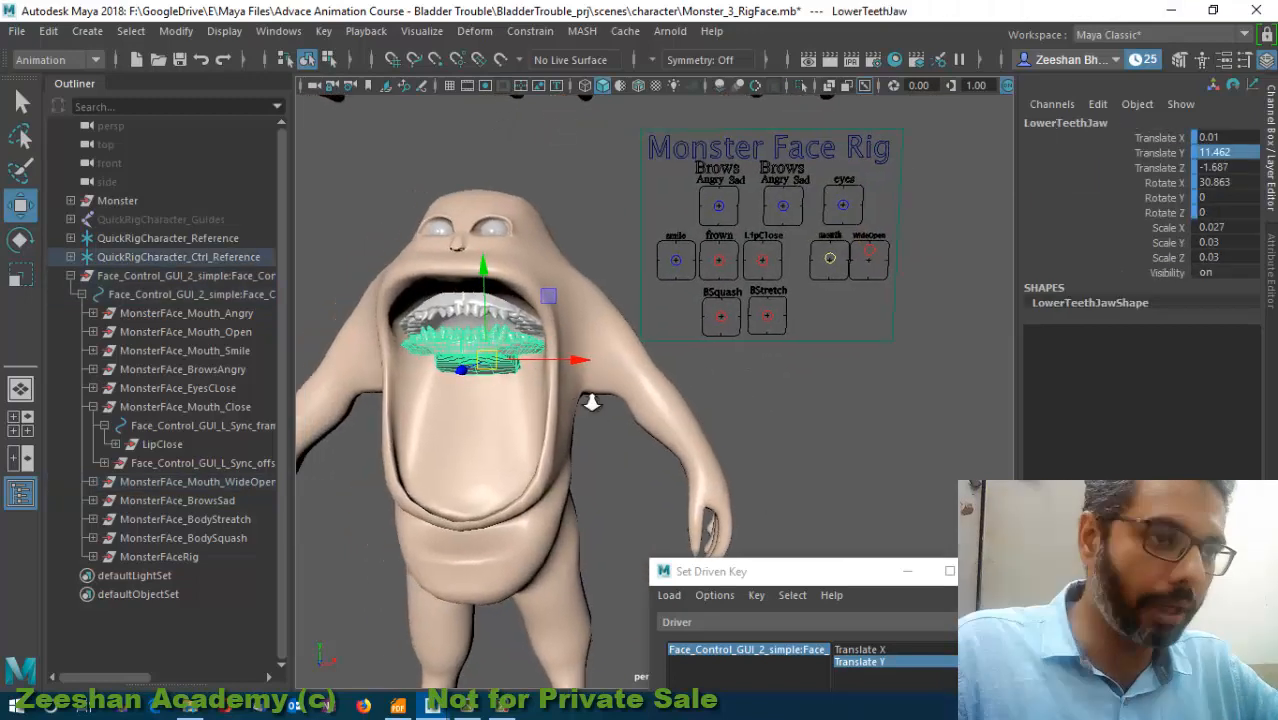
pyautogui.scroll(1, 591, 400)
pyautogui.click(900, 233)
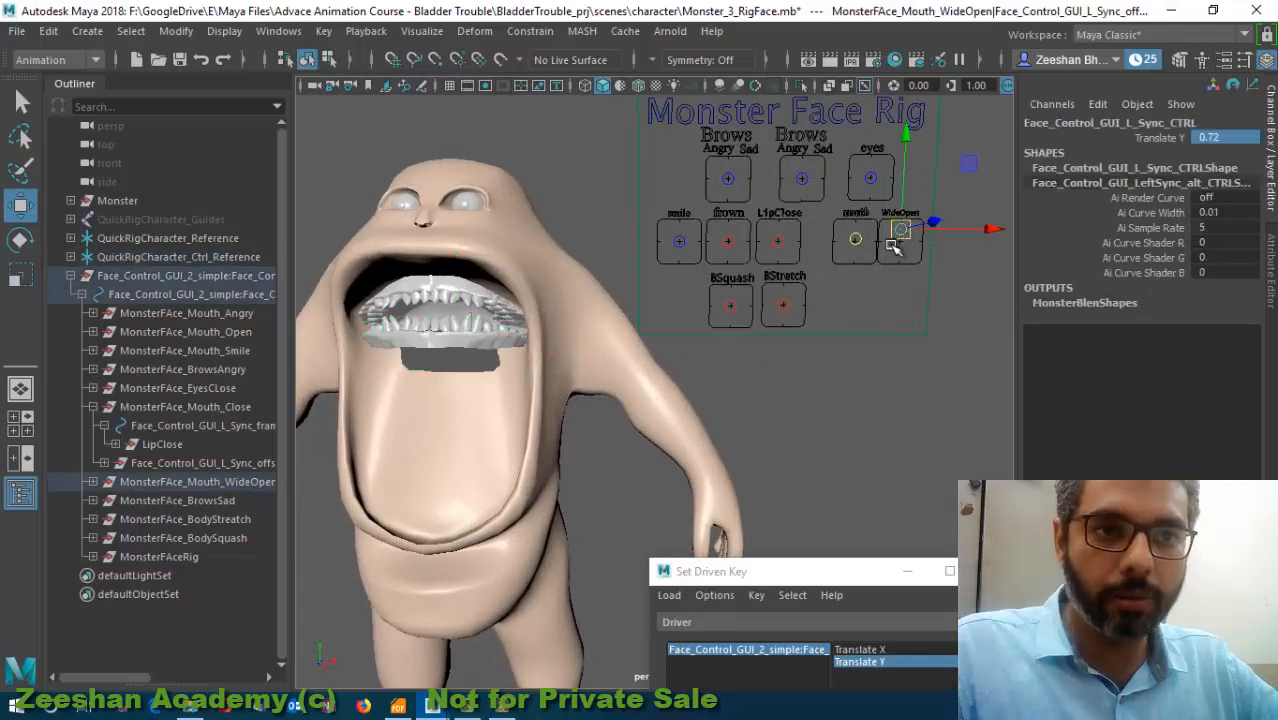
pyautogui.moveTo(912, 170); pyautogui.dragTo(907, 128)
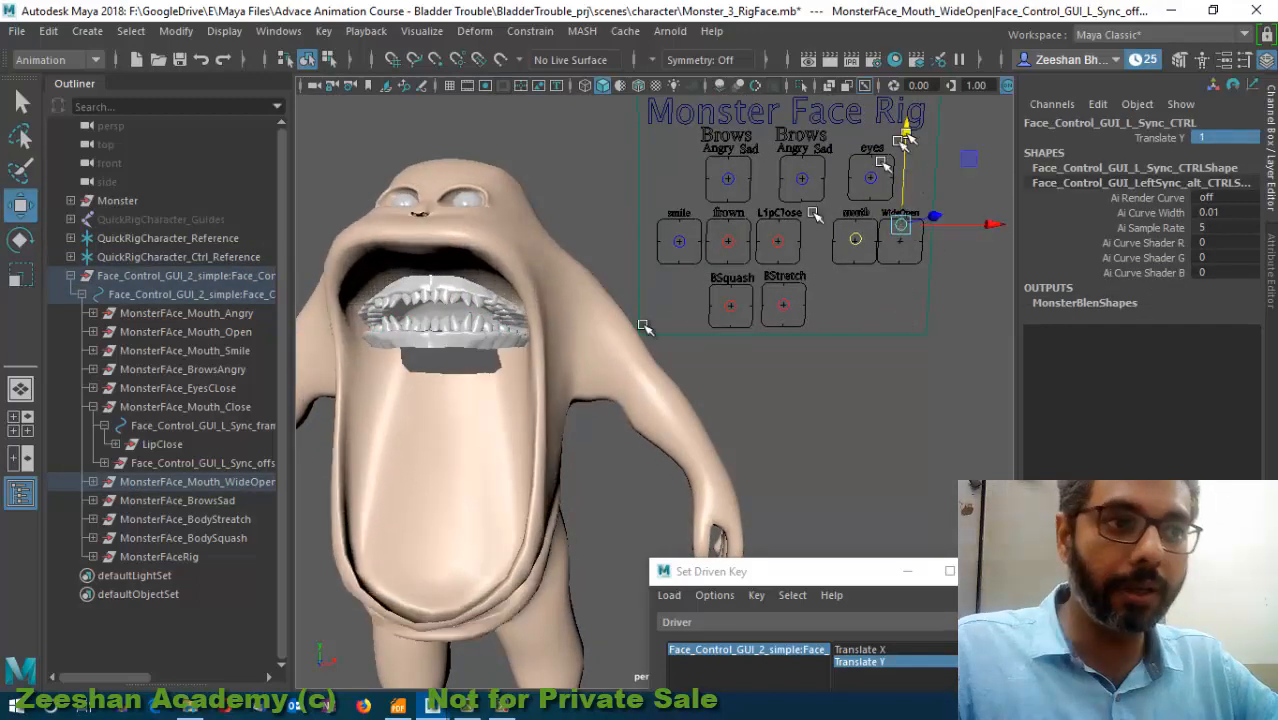
# - Put the lower teeth in a new group and name it LowerJawGrpTop
pyautogui.keyDown('alt'); pyautogui.moveTo(640, 450); pyautogui.dragTo(662, 424); pyautogui.keyUp('alt')
pyautogui.click(477, 332)
pyautogui.keyDown('alt'); pyautogui.moveTo(477, 330); pyautogui.dragTo(565, 413); pyautogui.keyUp('alt')
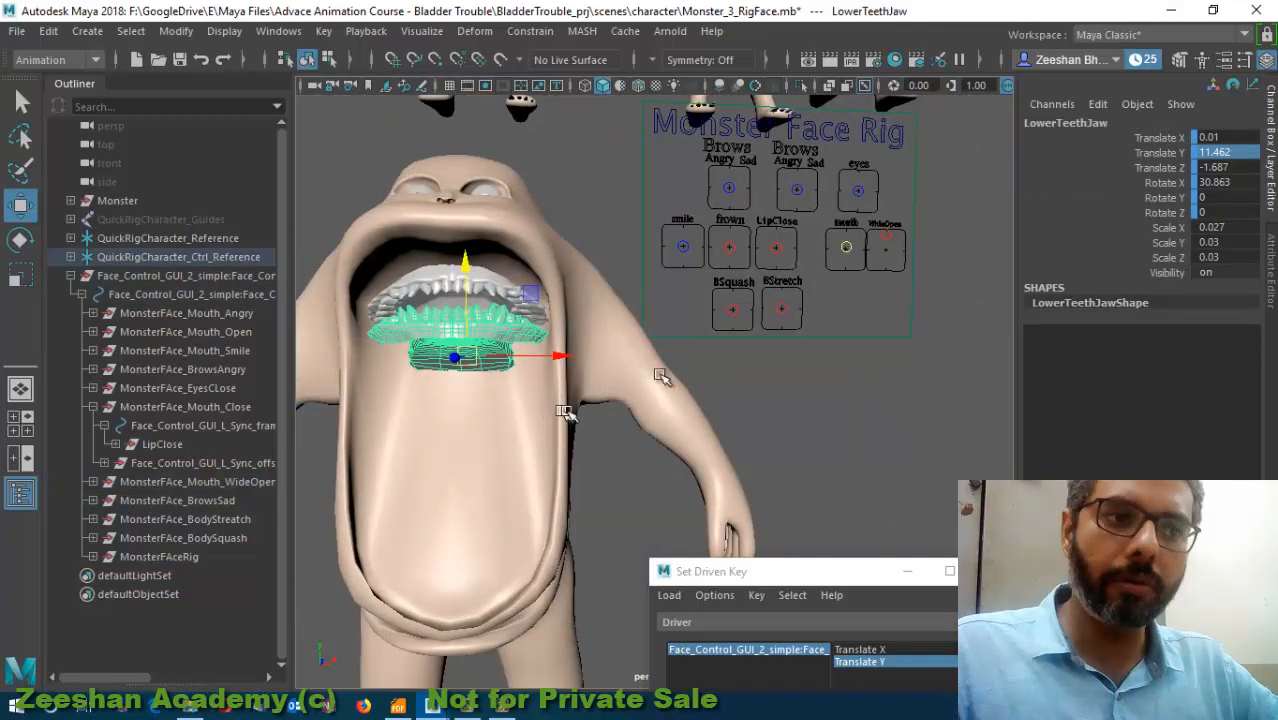
pyautogui.hotkey('ctrl', 'g')
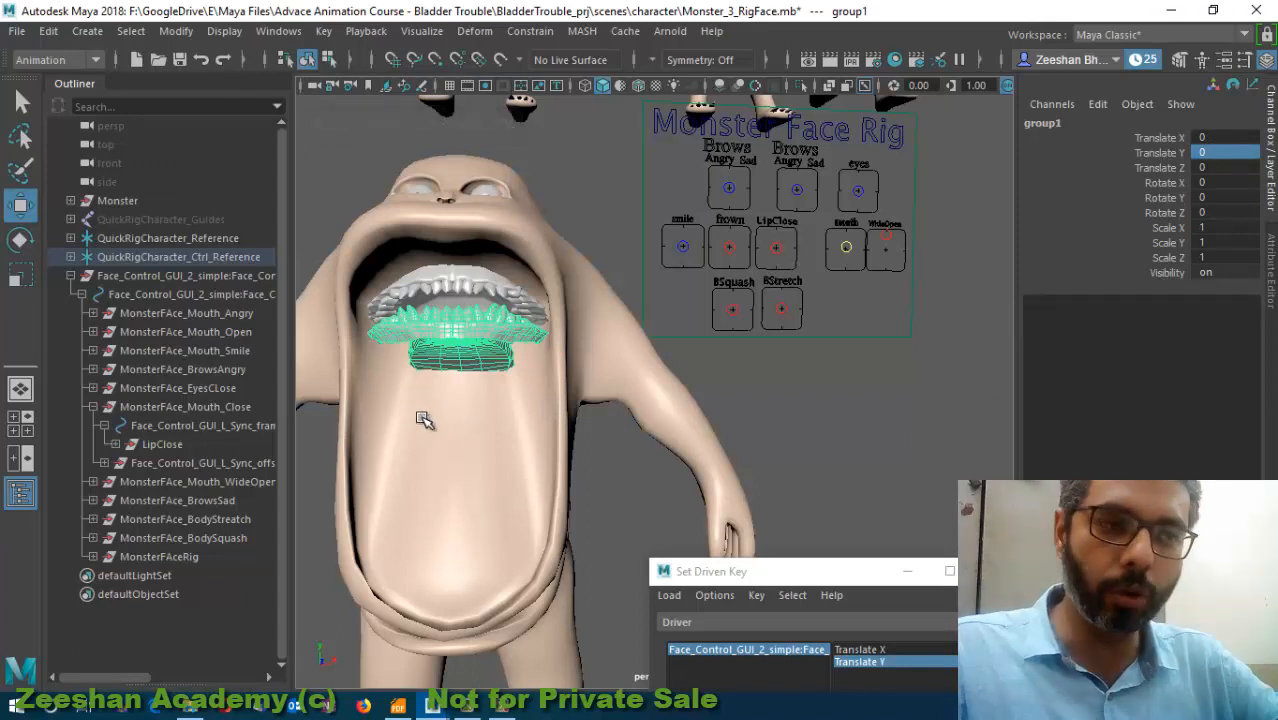
pyautogui.click(1048, 122)
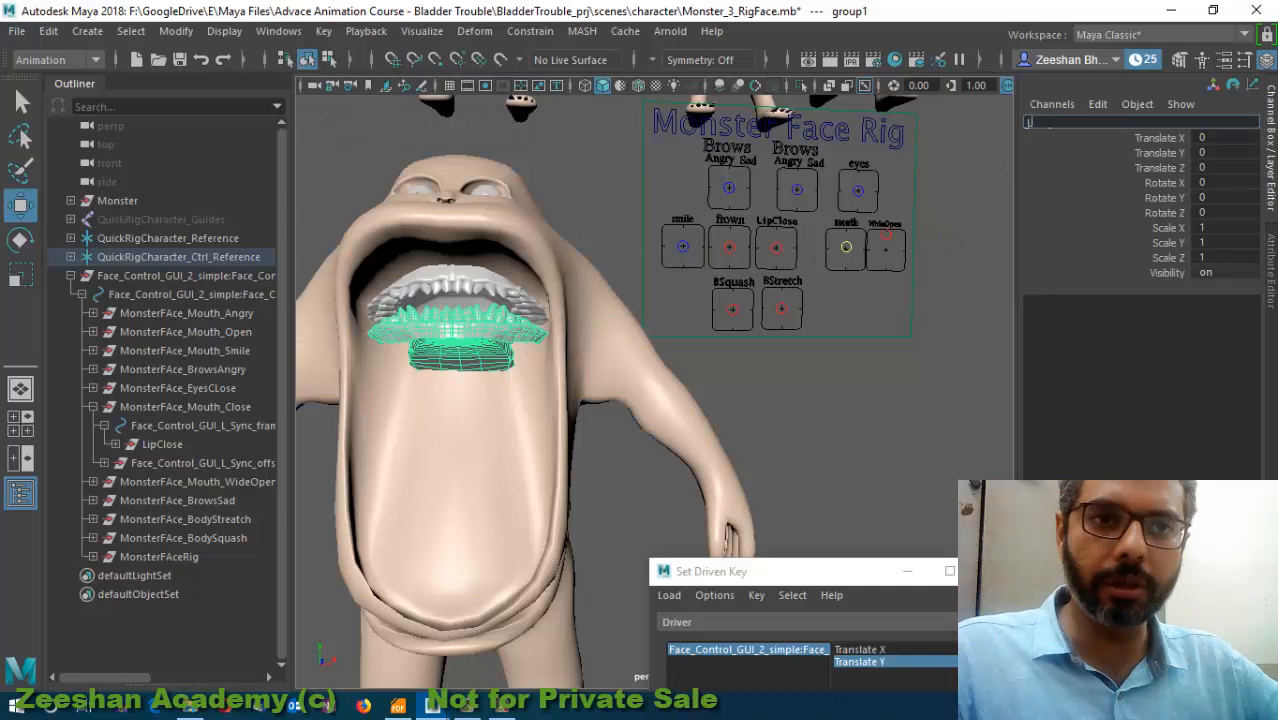
pyautogui.write('LowerJaw')
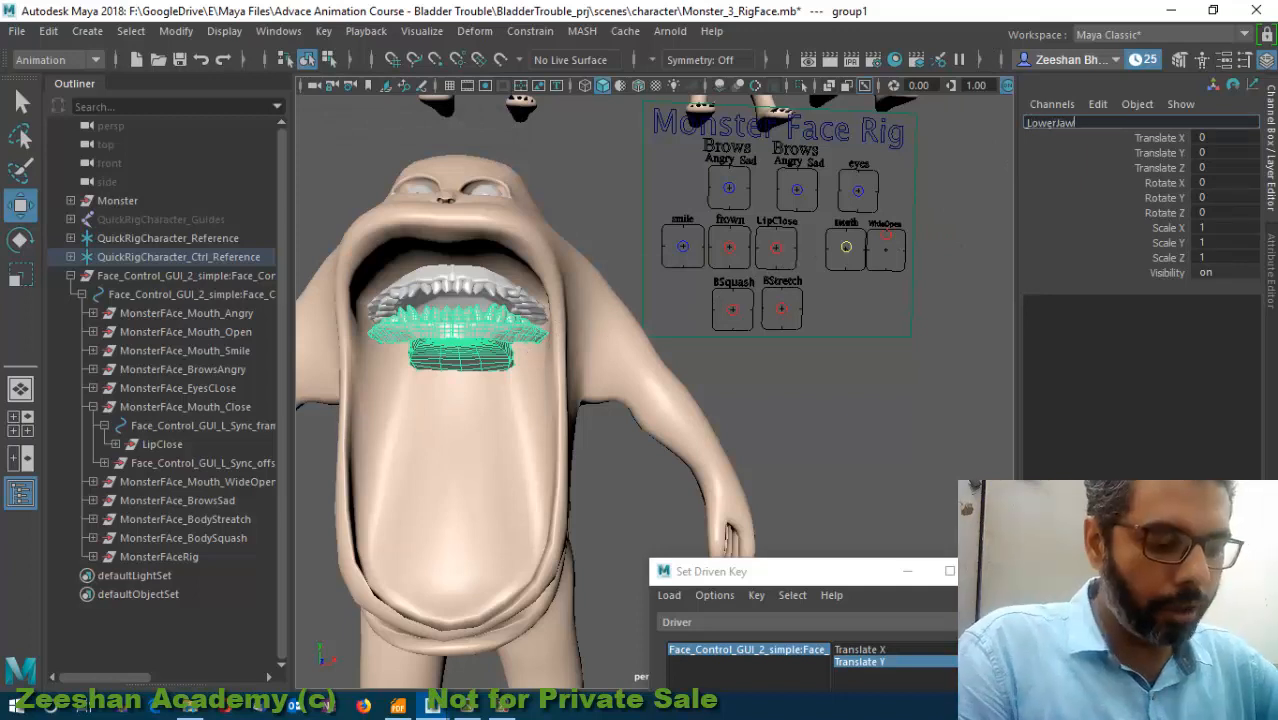
pyautogui.write('GrpTop')
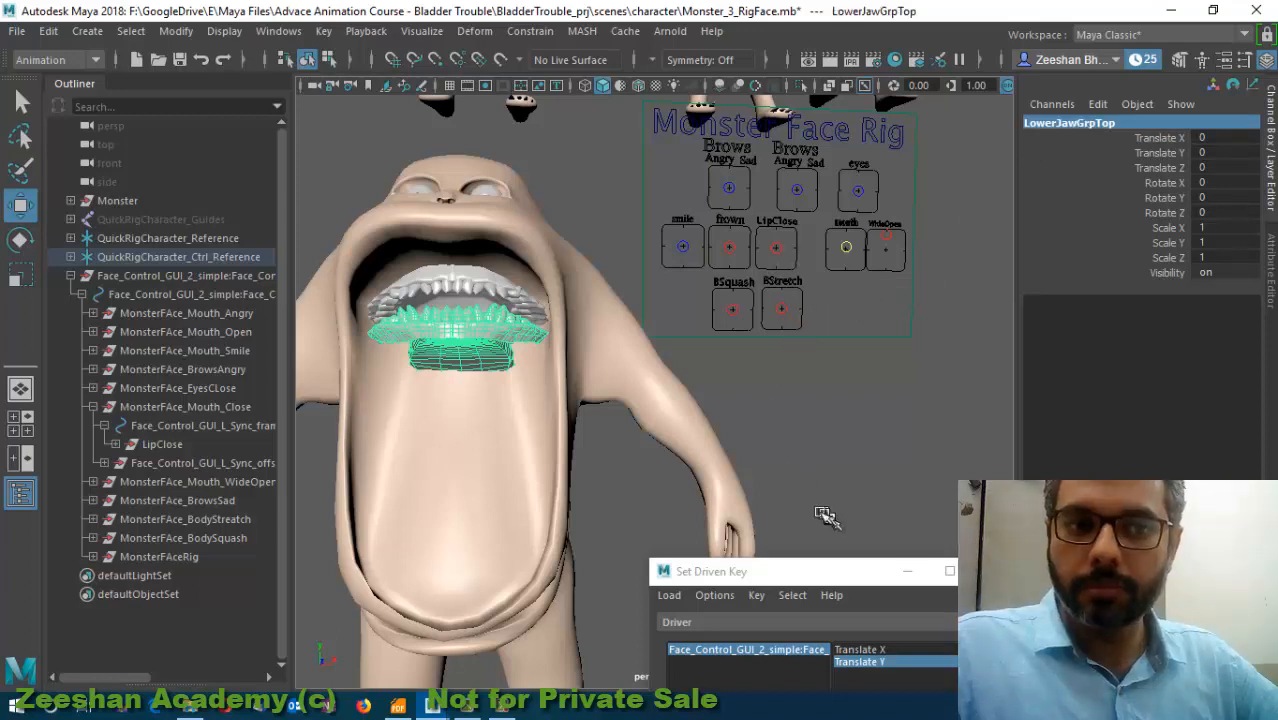
# - Put the upper teeth in a new group and name it UpperJAwGrp
pyautogui.keyDown('alt'); pyautogui.moveTo(510, 403); pyautogui.dragTo(476, 313); pyautogui.keyUp('alt')
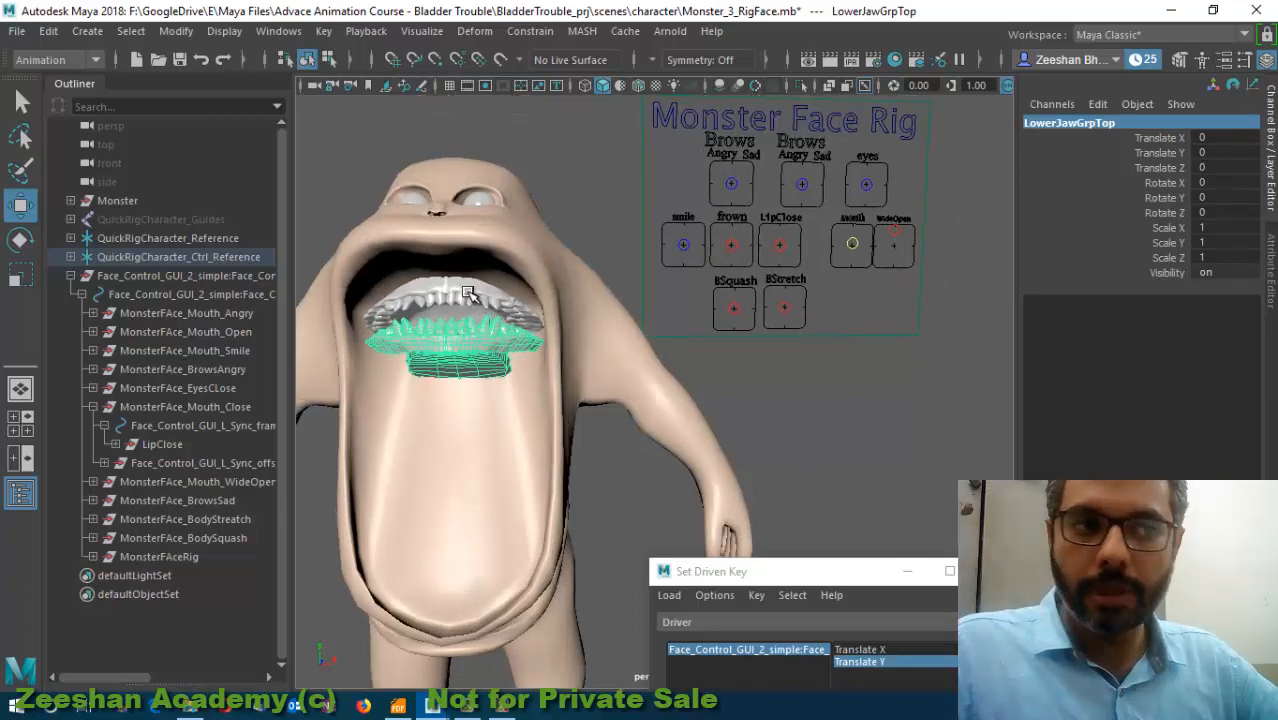
pyautogui.click(467, 292)
pyautogui.hotkey('ctrl', 'g')
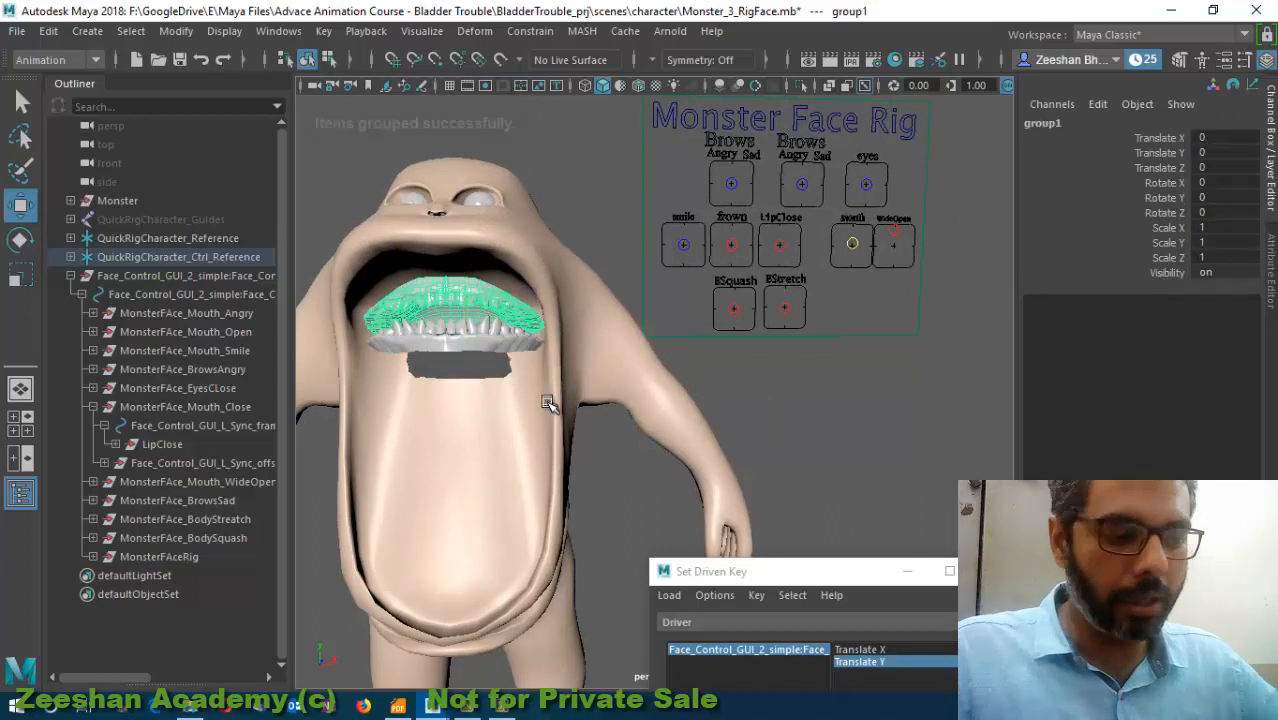
pyautogui.click(1093, 124)
pyautogui.write('U')
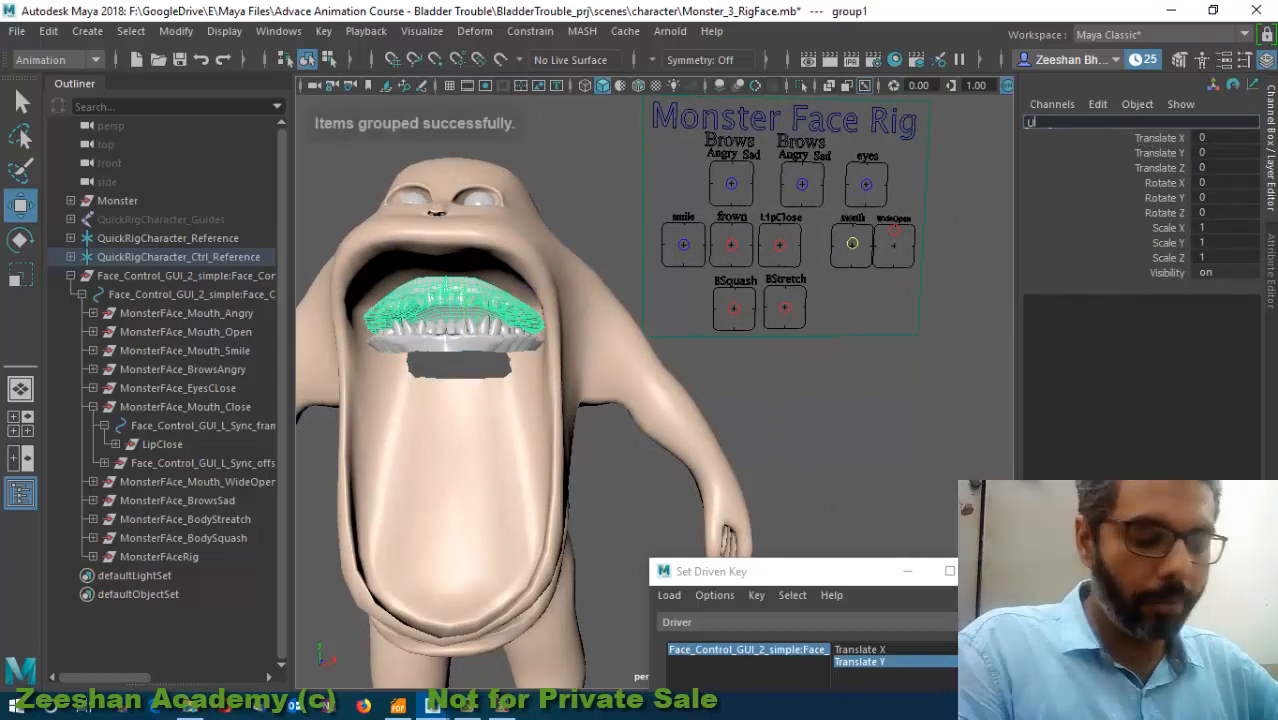
pyautogui.write('pperJAw')
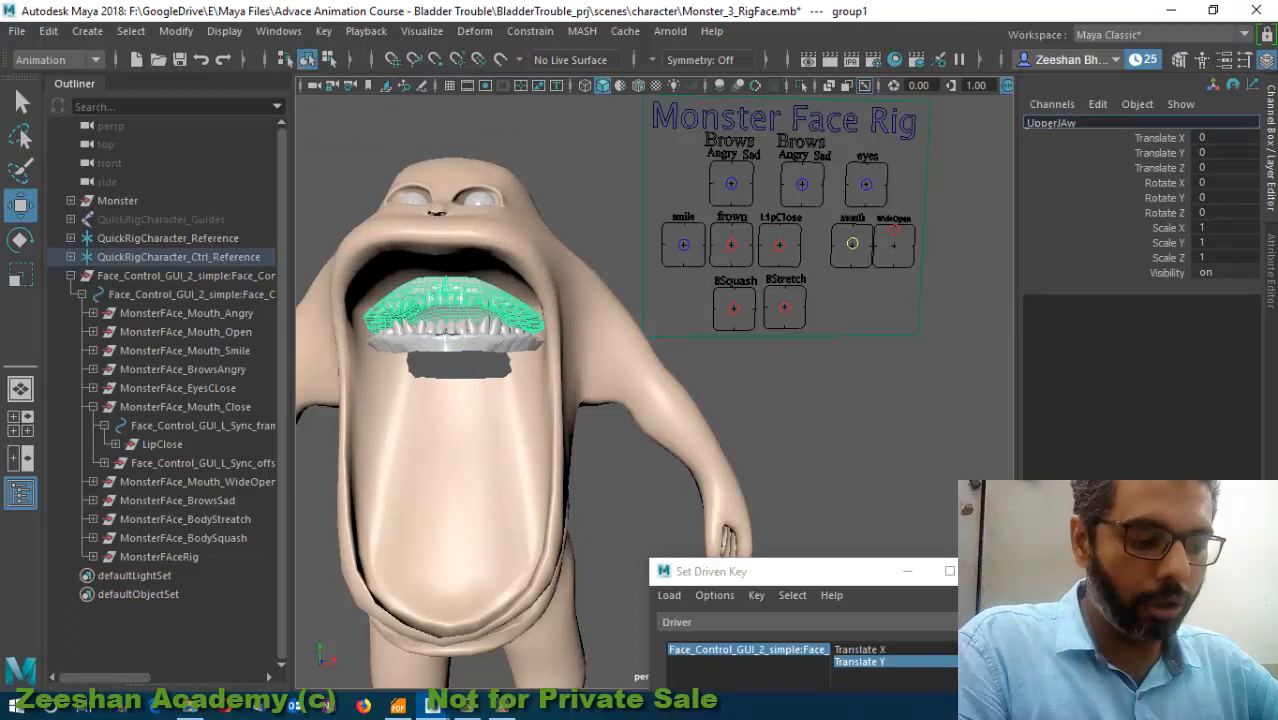
pyautogui.write('Grp')
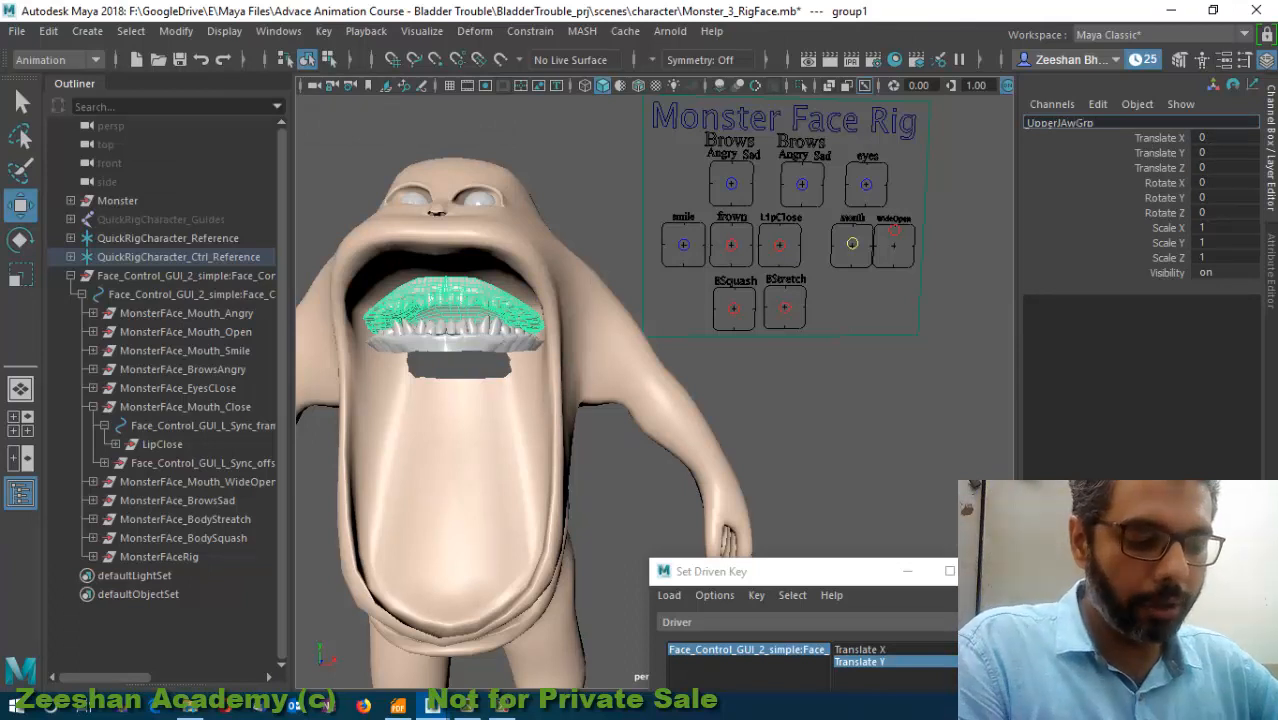
pyautogui.press('Return')
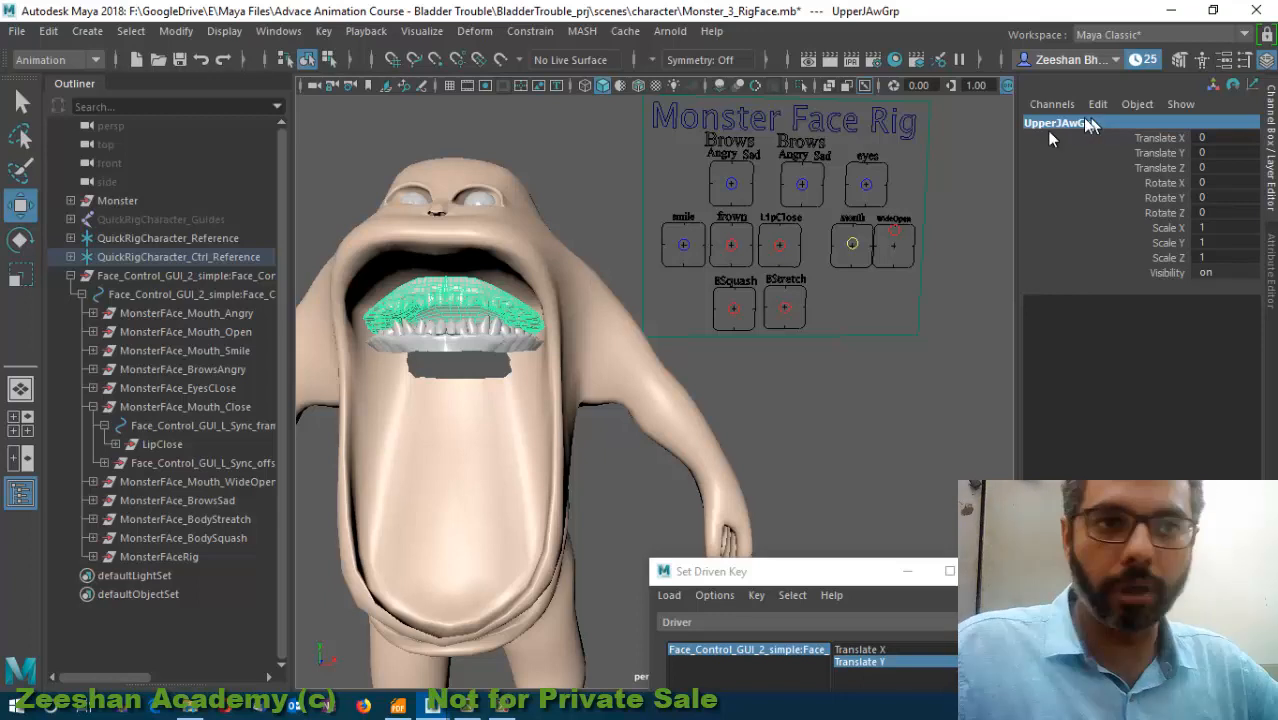
# - Uncover the face rig and set the WideOpen control's Translate Y to 0
pyautogui.moveTo(836, 578); pyautogui.dragTo(893, 212)
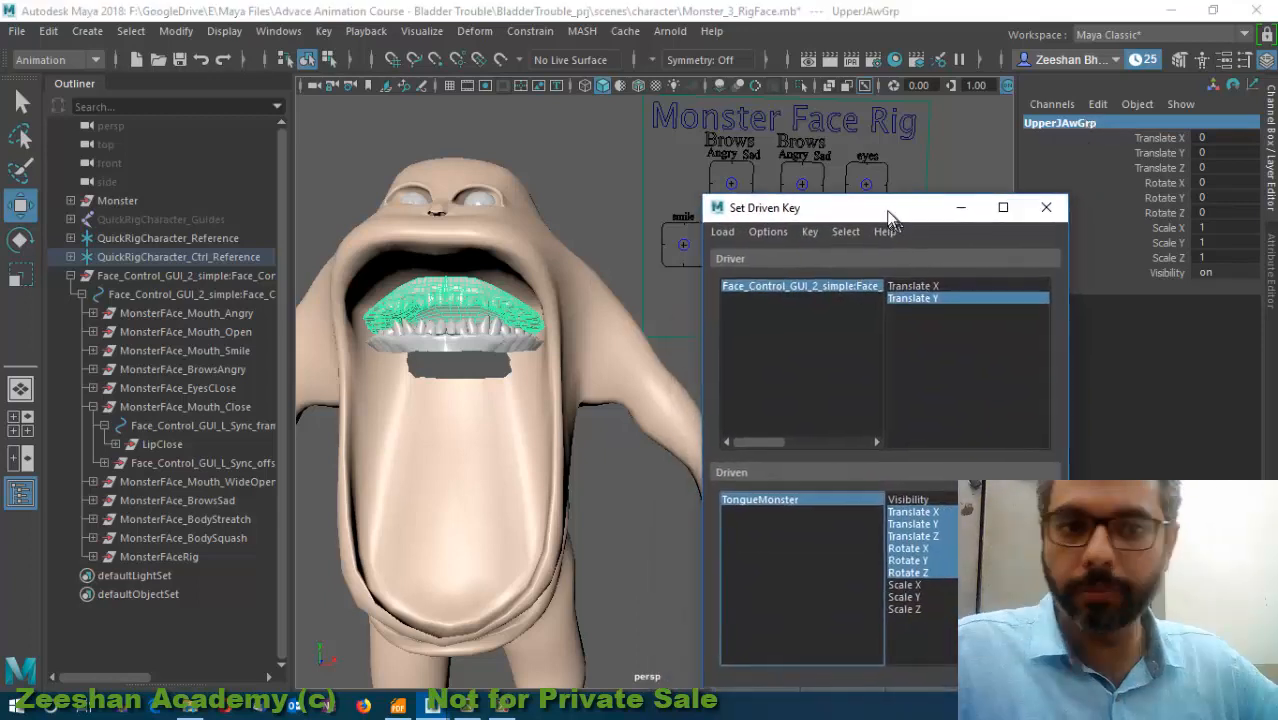
pyautogui.moveTo(783, 215); pyautogui.dragTo(726, 368)
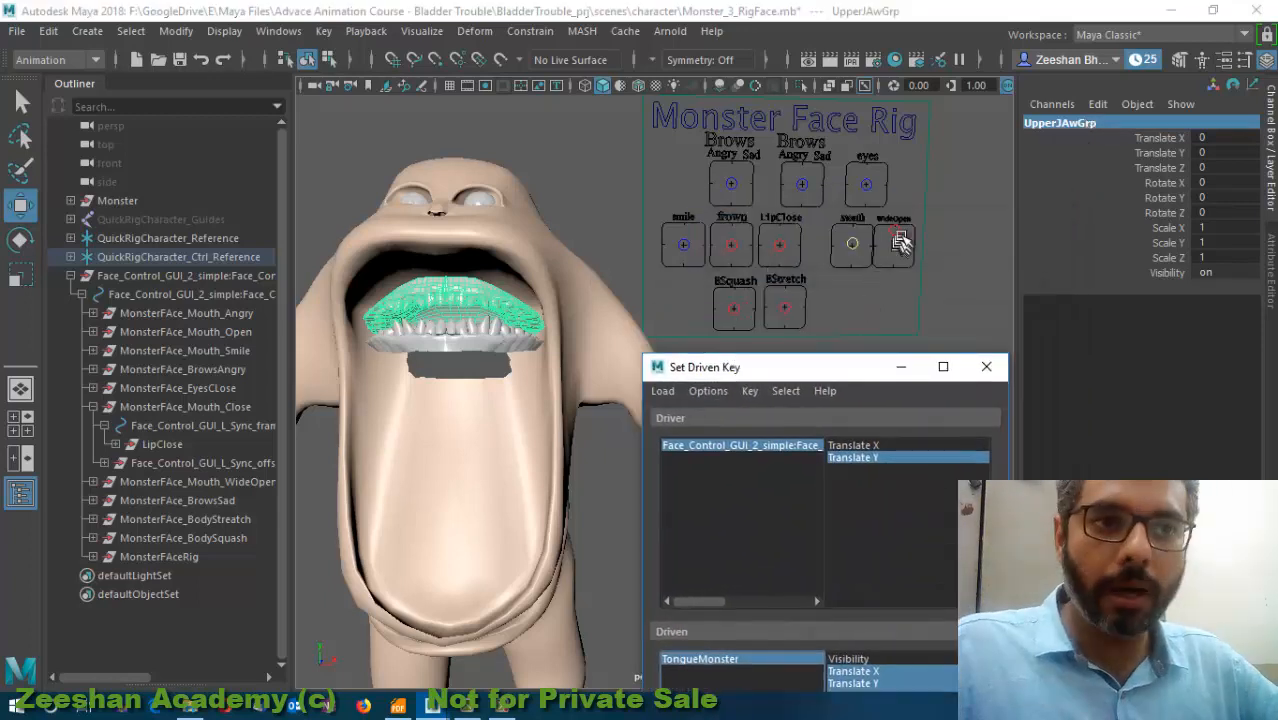
pyautogui.click(898, 241)
pyautogui.click(1212, 135)
pyautogui.write('0')
pyautogui.press('Return')
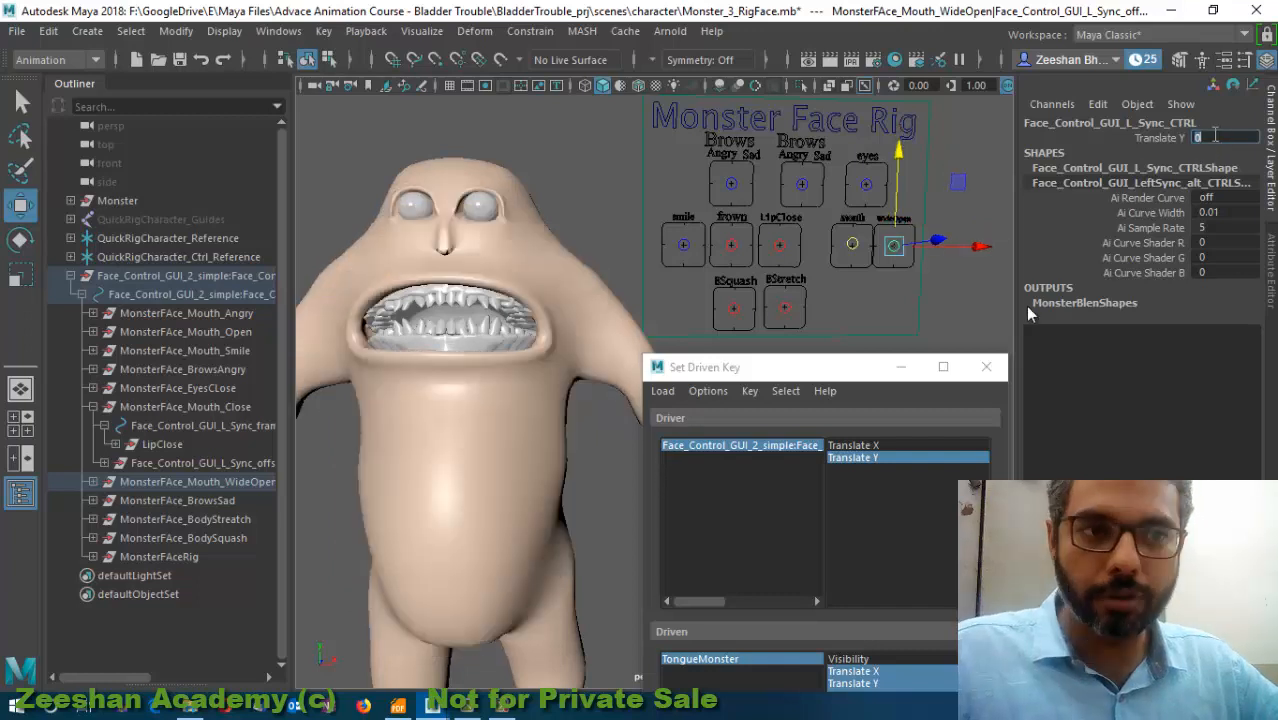
# - Load the WideOpen control as the driver for Set Driven Key
pyautogui.moveTo(828, 372); pyautogui.dragTo(802, 89)
pyautogui.moveTo(826, 388); pyautogui.dragTo(826, 449)
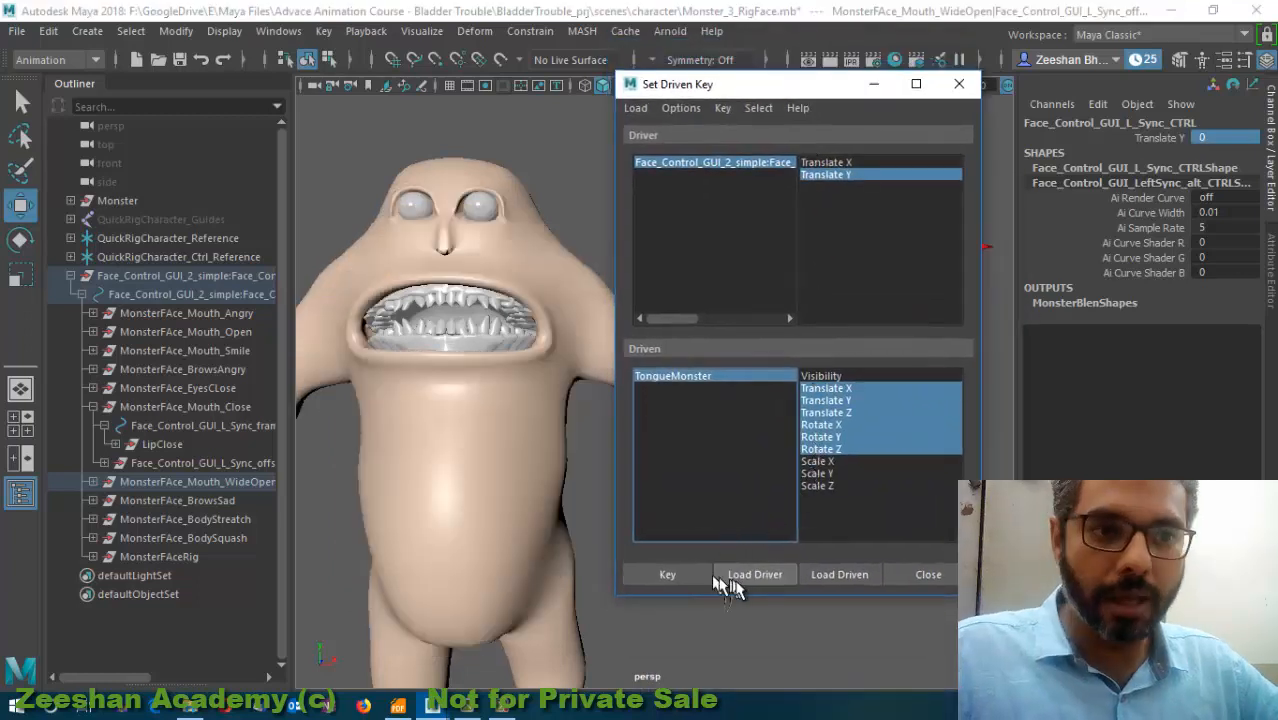
pyautogui.click(741, 573)
# - Try loading LowerJawGrpTop and UpperJAwGrp as the driven object one after the other
pyautogui.click(457, 334)
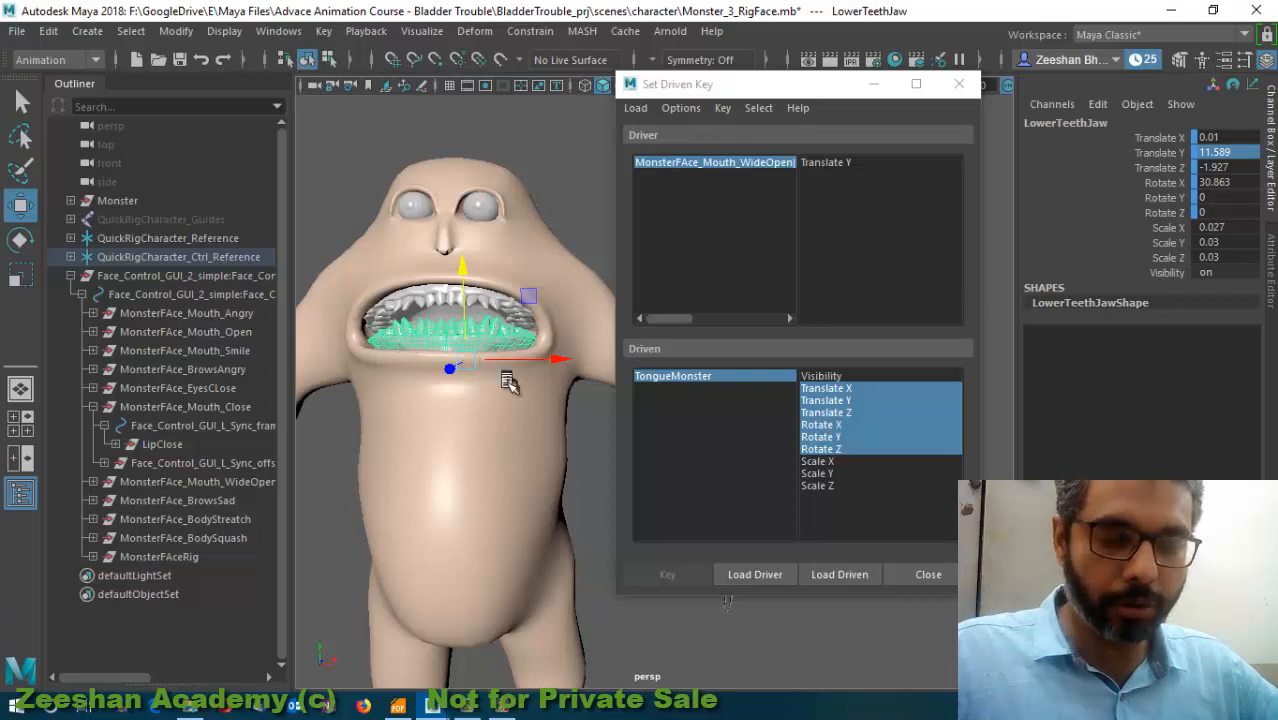
pyautogui.press('Up')
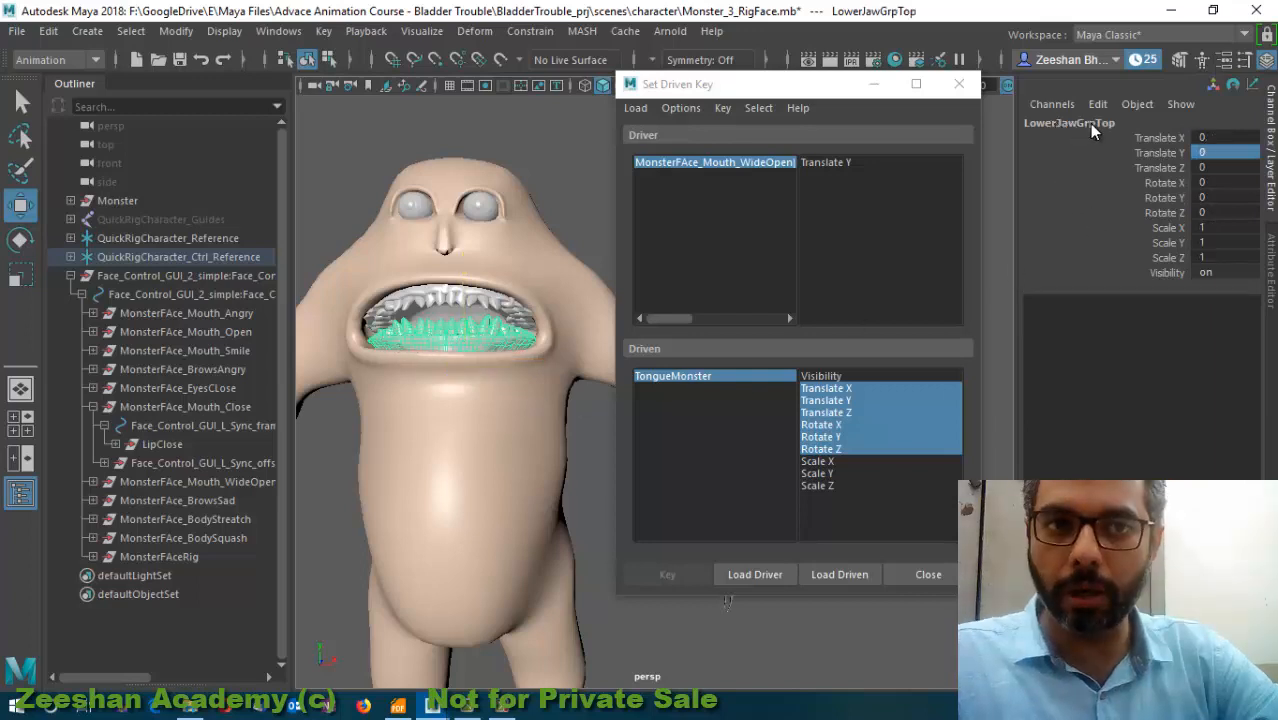
pyautogui.click(862, 575)
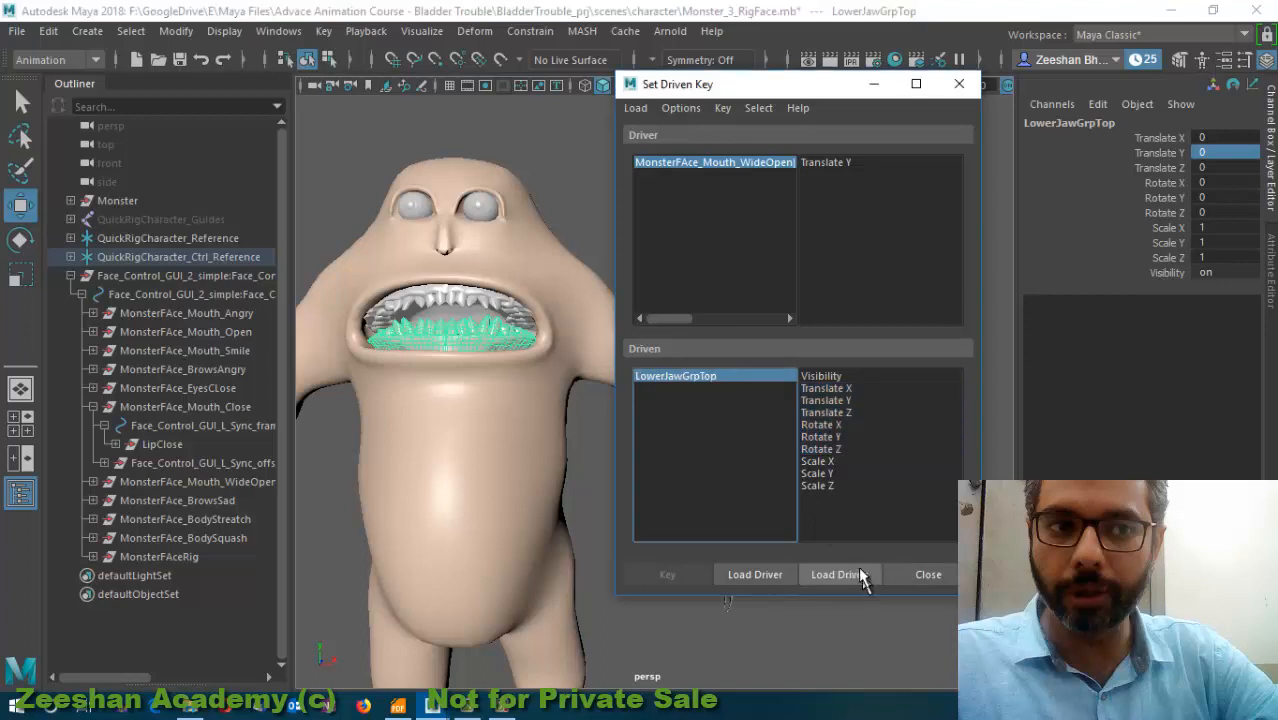
pyautogui.click(525, 325)
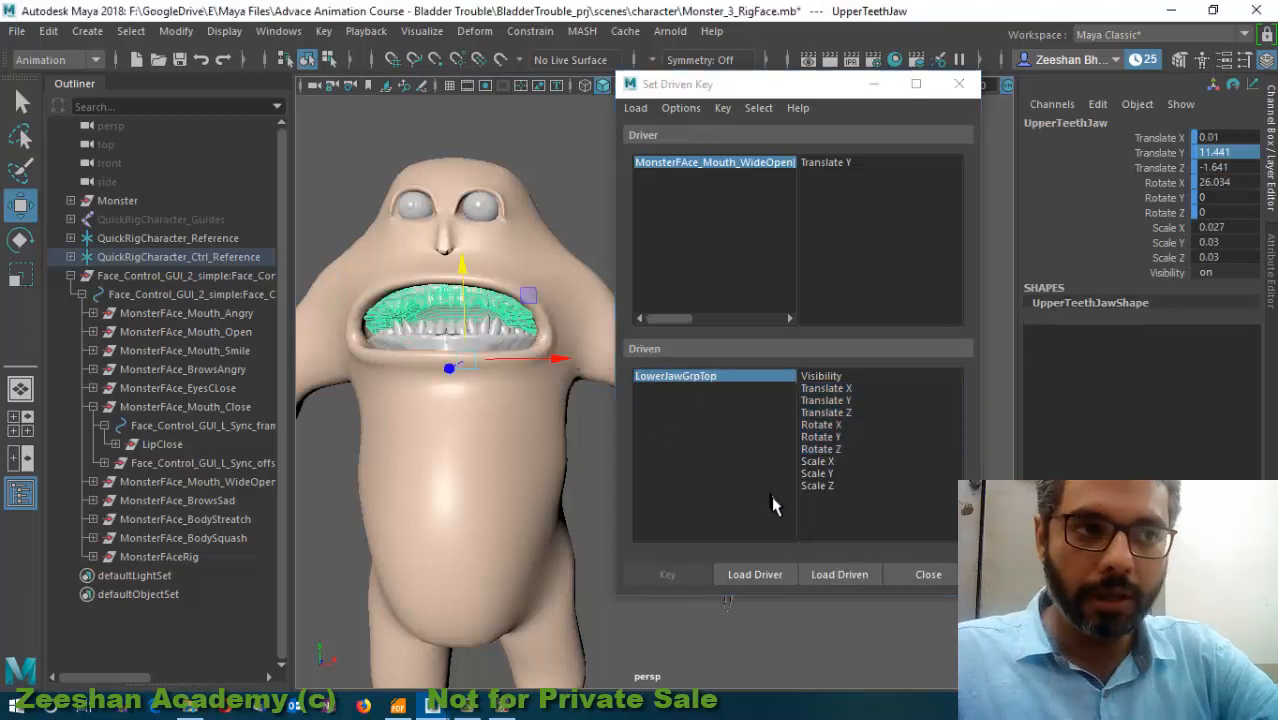
pyautogui.press('Up')
pyautogui.click(830, 573)
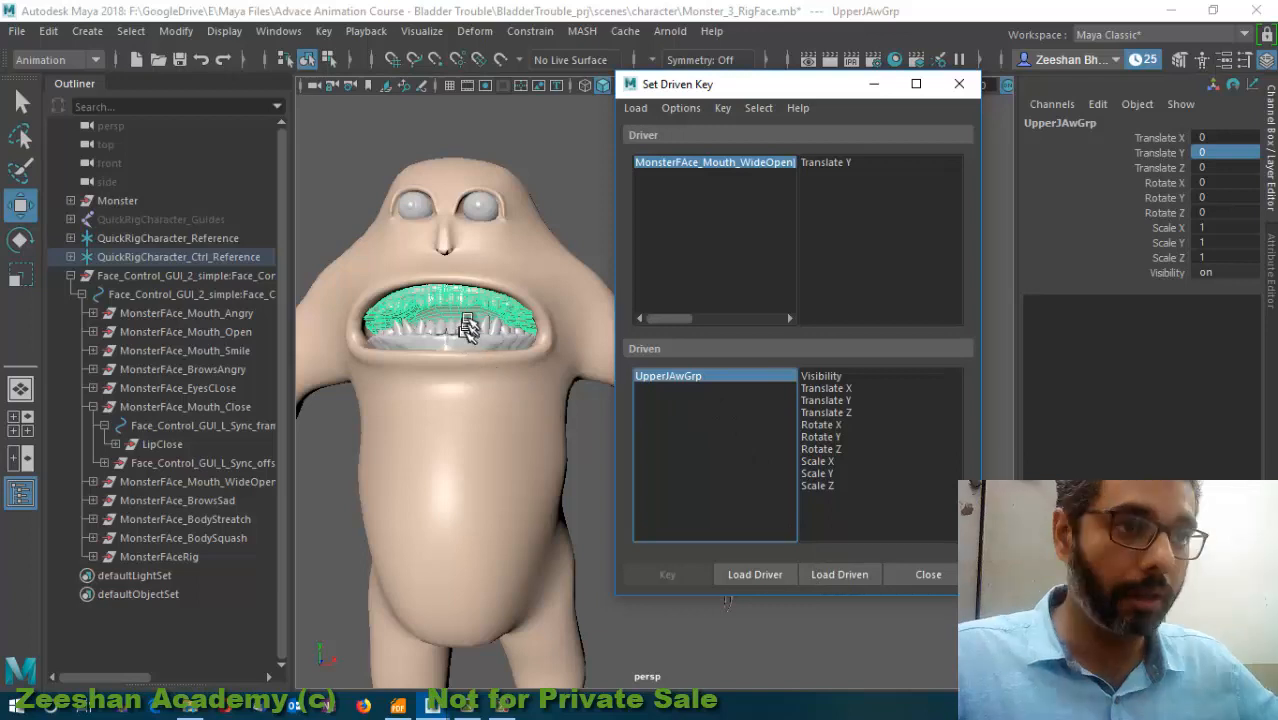
# - Load UpperJAwGrp and LowerJawGrpTop together as driven objects and select both of them
pyautogui.click(456, 339)
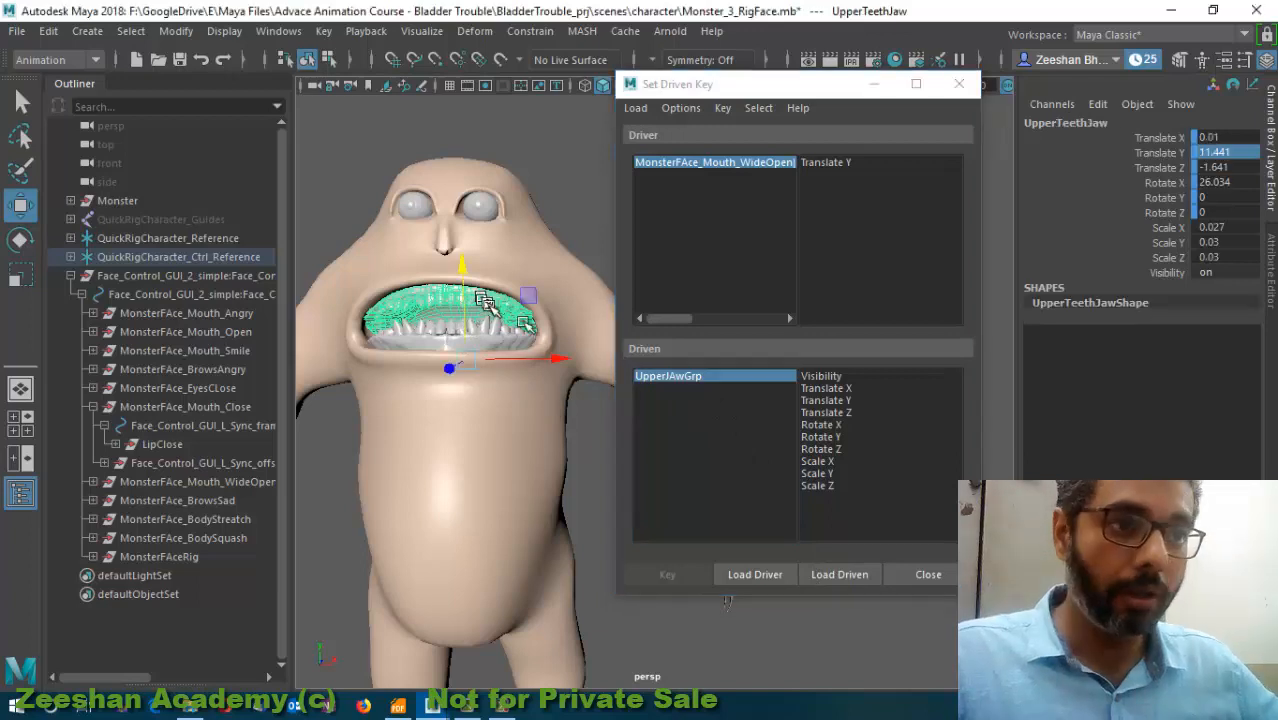
pyautogui.click(458, 340)
pyautogui.press('Up')
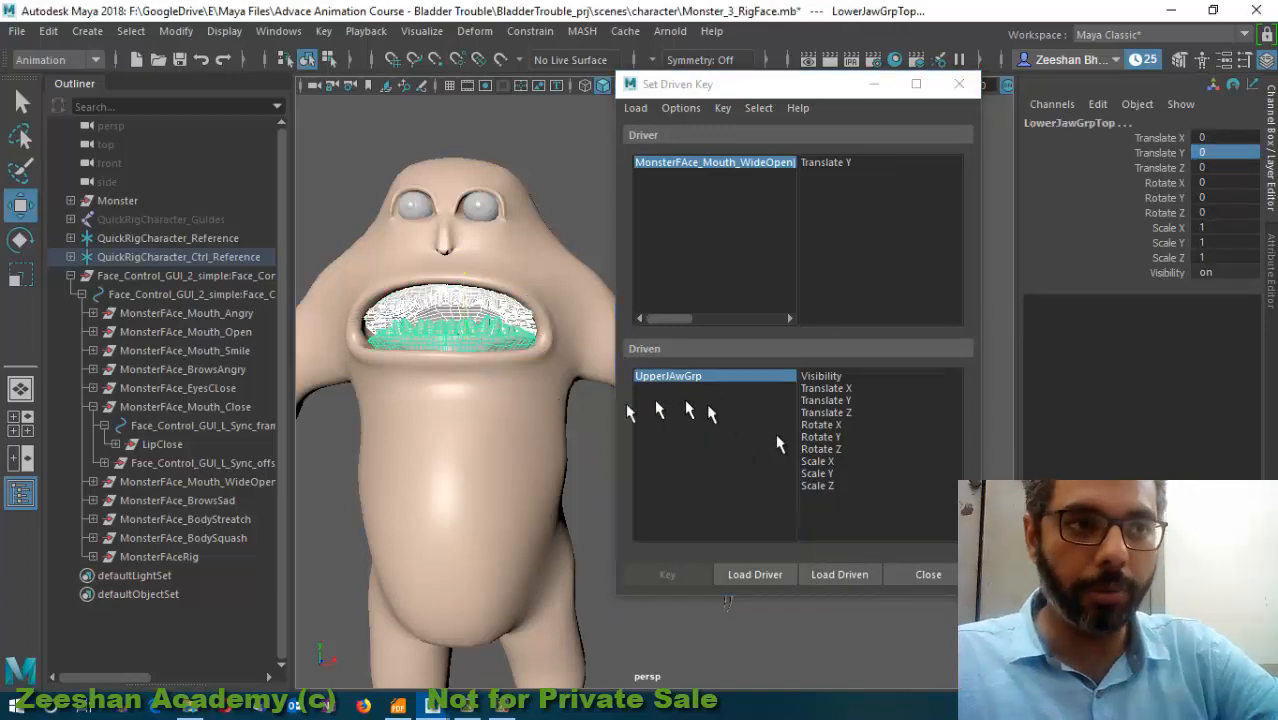
pyautogui.click(840, 573)
pyautogui.moveTo(690, 377); pyautogui.dragTo(688, 392)
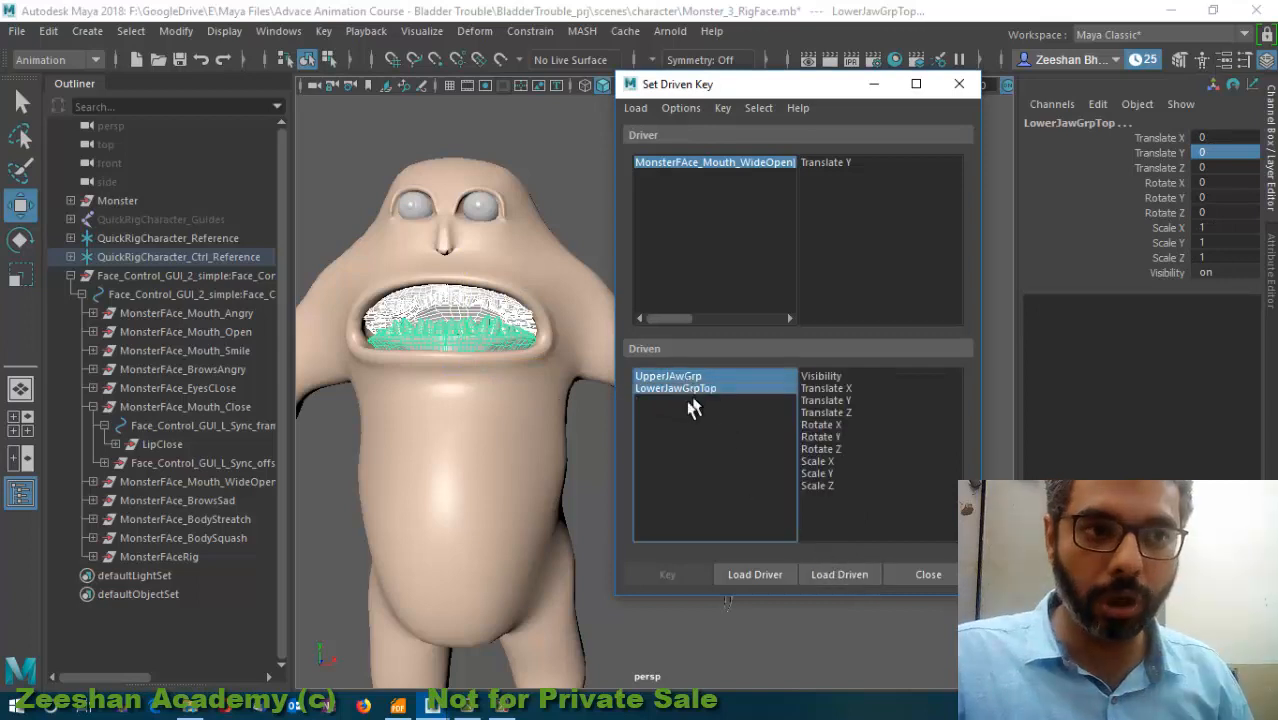
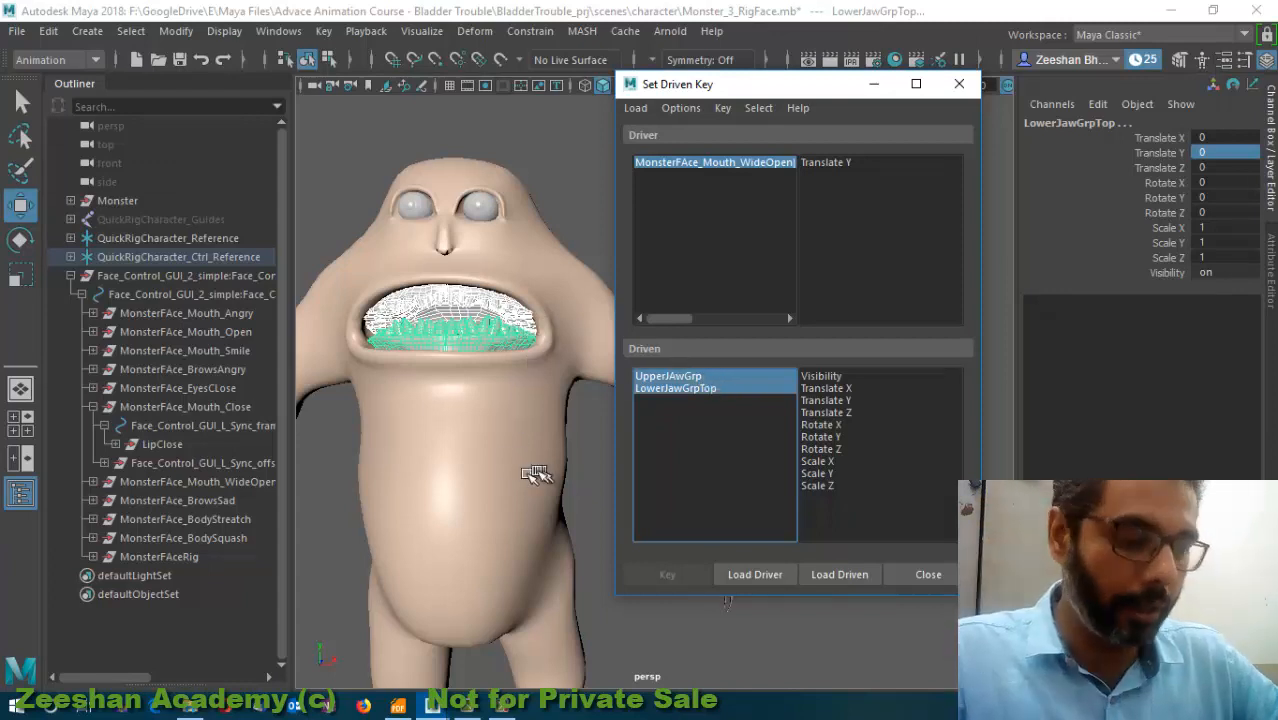
# - Key all translate and rotate channels of both jaw groups against the WideOpen control's Translate Y at 0
pyautogui.moveTo(852, 388); pyautogui.dragTo(864, 448)
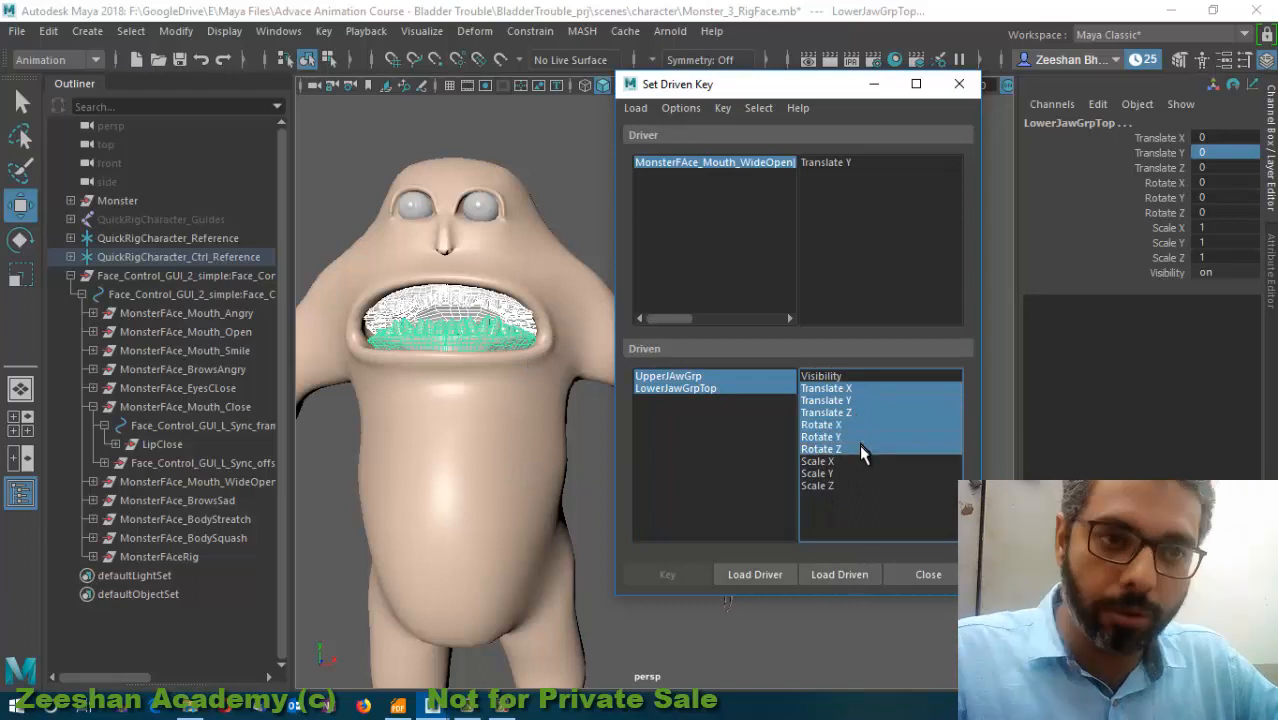
pyautogui.click(816, 162)
pyautogui.click(679, 578)
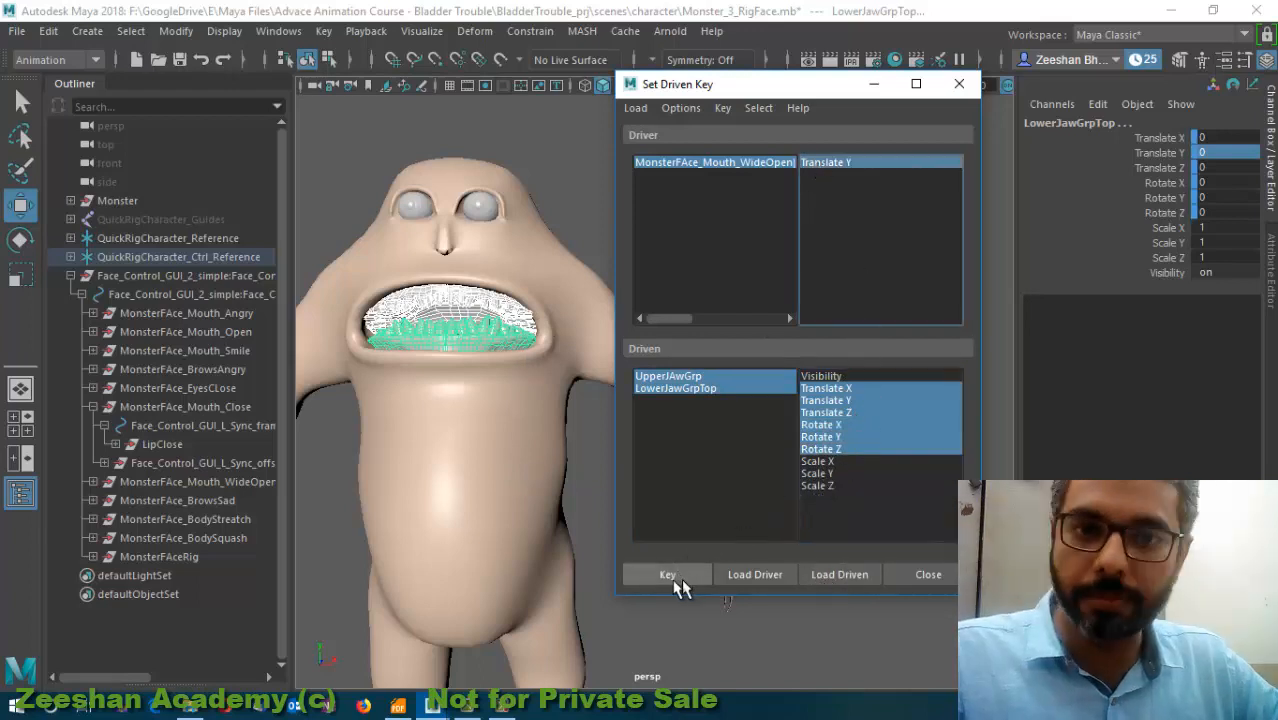
# - Minimize the Set Driven Key window to uncover the monster's mouth
pyautogui.keyDown('alt'); pyautogui.moveTo(432, 500); pyautogui.dragTo(481, 484); pyautogui.keyUp('alt')
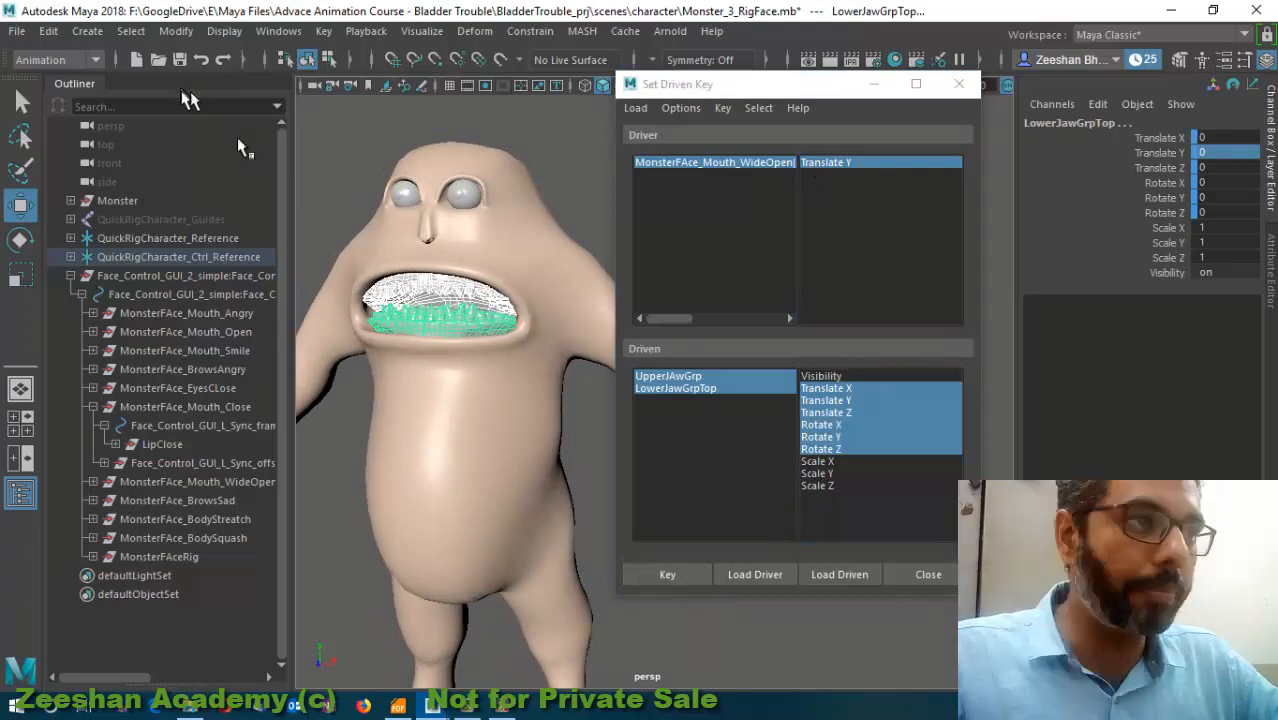
pyautogui.press('e')
pyautogui.keyDown('alt'); pyautogui.moveTo(485, 420); pyautogui.dragTo(455, 440); pyautogui.keyUp('alt')
pyautogui.keyDown('alt'); pyautogui.moveTo(455, 440); pyautogui.dragTo(492, 338, button='middle'); pyautogui.keyUp('alt')
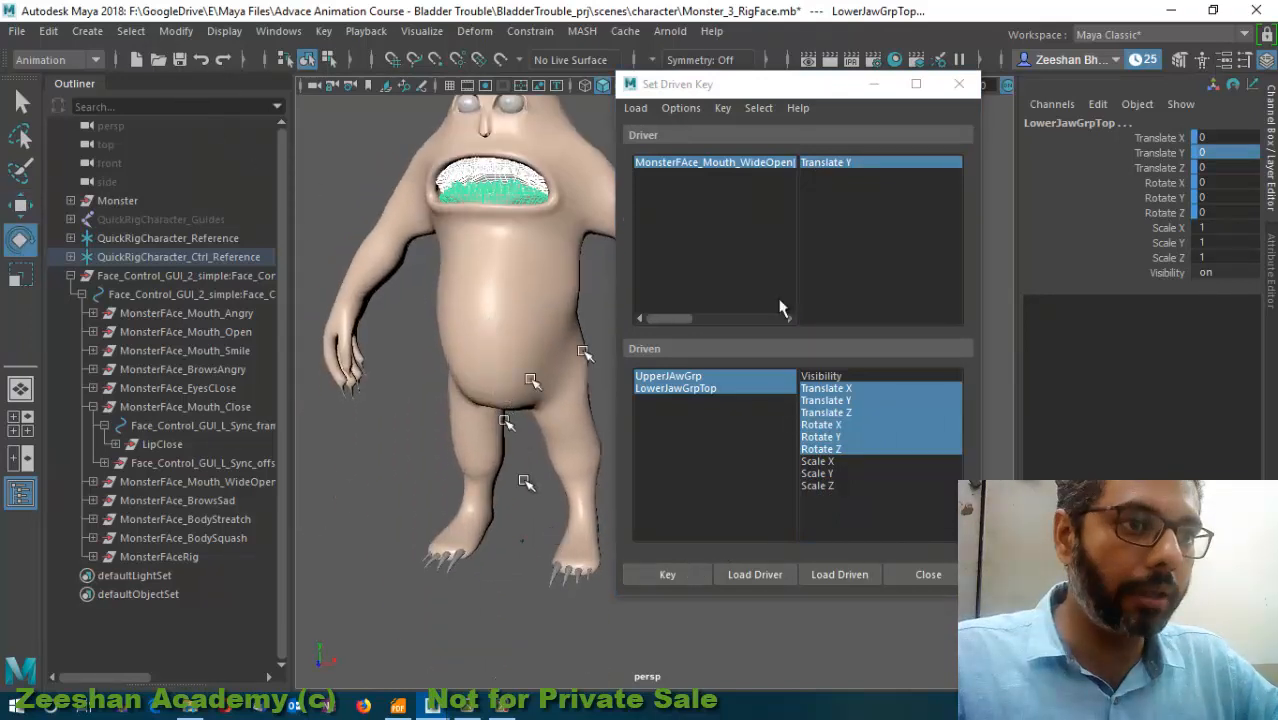
pyautogui.click(873, 84)
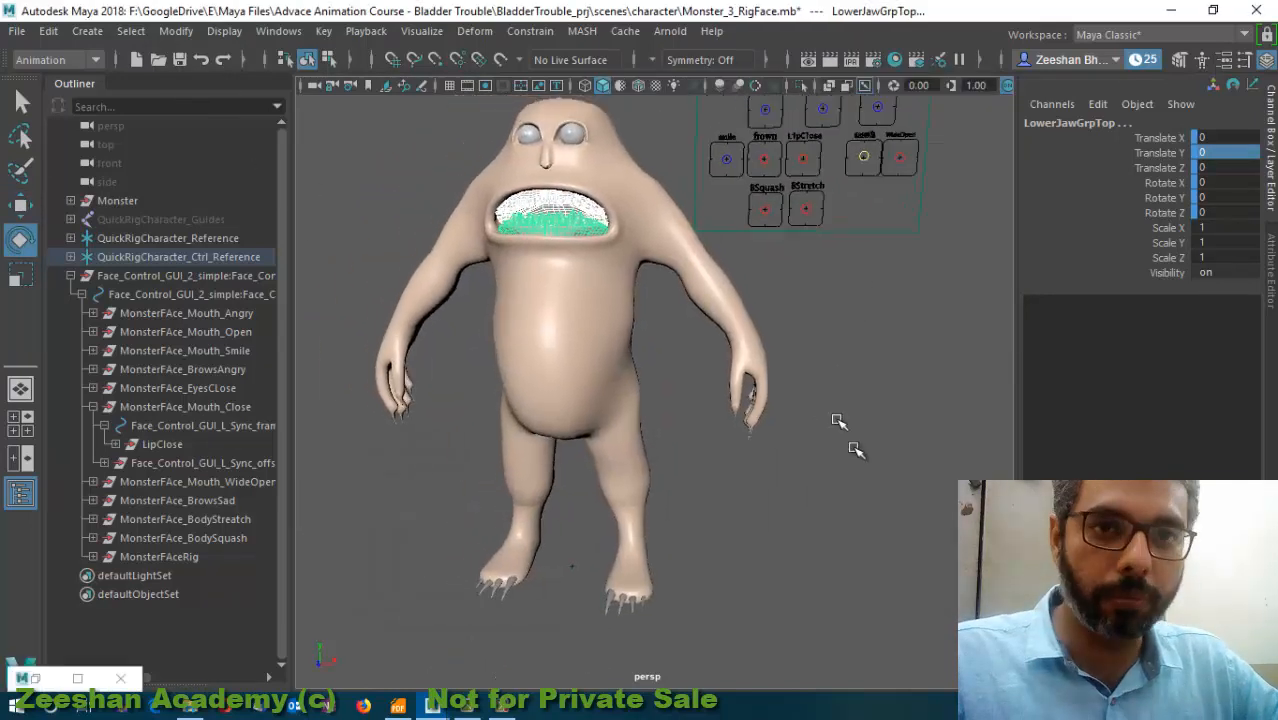
# - Select the lower teeth's parent group LowerJawGrpTop and center its pivot
pyautogui.click(566, 220)
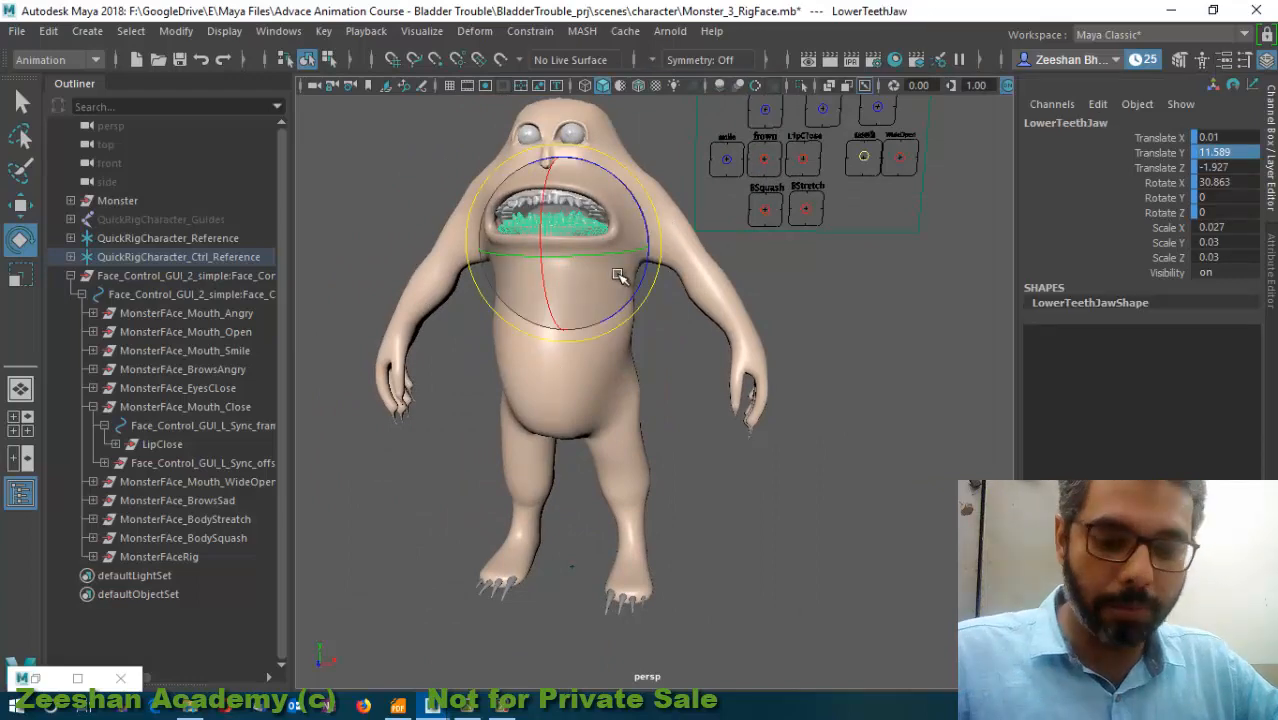
pyautogui.press('Up')
pyautogui.keyDown('alt'); pyautogui.moveTo(600, 385); pyautogui.dragTo(345, 386); pyautogui.keyUp('alt')
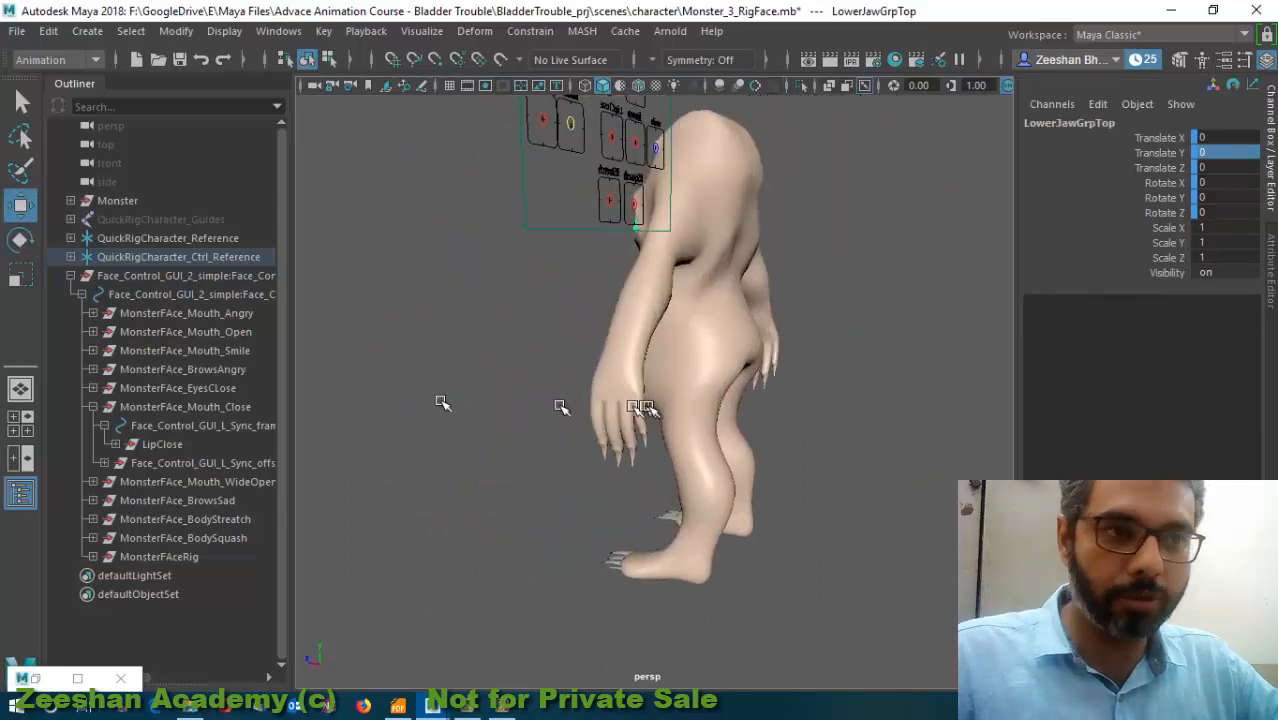
pyautogui.keyDown('alt'); pyautogui.moveTo(642, 406); pyautogui.dragTo(525, 400, button='right'); pyautogui.keyUp('alt')
pyautogui.keyDown('alt'); pyautogui.moveTo(525, 400); pyautogui.dragTo(800, 410); pyautogui.keyUp('alt')
pyautogui.keyDown('alt'); pyautogui.moveTo(695, 423); pyautogui.dragTo(683, 635, button='middle'); pyautogui.keyUp('alt')
pyautogui.keyDown('alt'); pyautogui.moveTo(683, 628); pyautogui.dragTo(693, 613, button='right'); pyautogui.keyUp('alt')
pyautogui.keyDown('alt'); pyautogui.moveTo(693, 613); pyautogui.dragTo(693, 399, button='middle'); pyautogui.keyUp('alt')
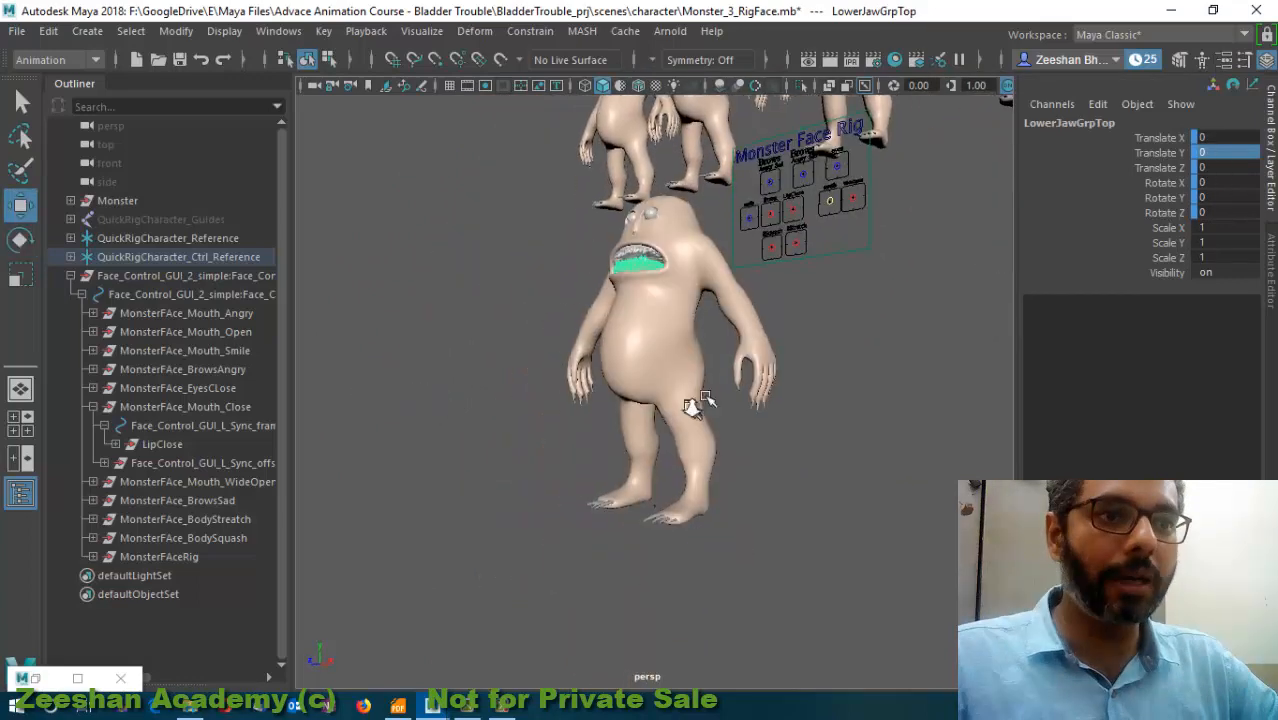
pyautogui.keyDown('alt'); pyautogui.moveTo(693, 399); pyautogui.dragTo(662, 608, button='right'); pyautogui.keyUp('alt')
pyautogui.keyDown('alt'); pyautogui.moveTo(662, 608); pyautogui.dragTo(826, 524, button='middle'); pyautogui.keyUp('alt')
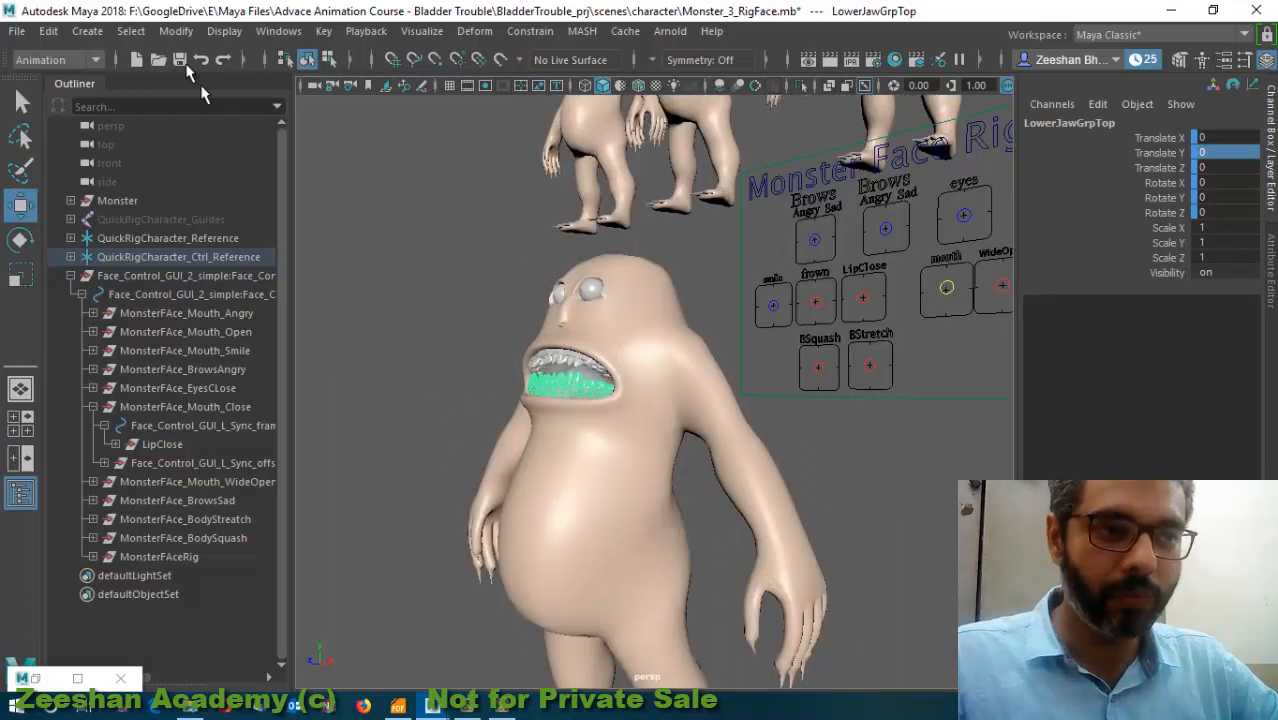
pyautogui.click(87, 31)
pyautogui.moveTo(175, 173)
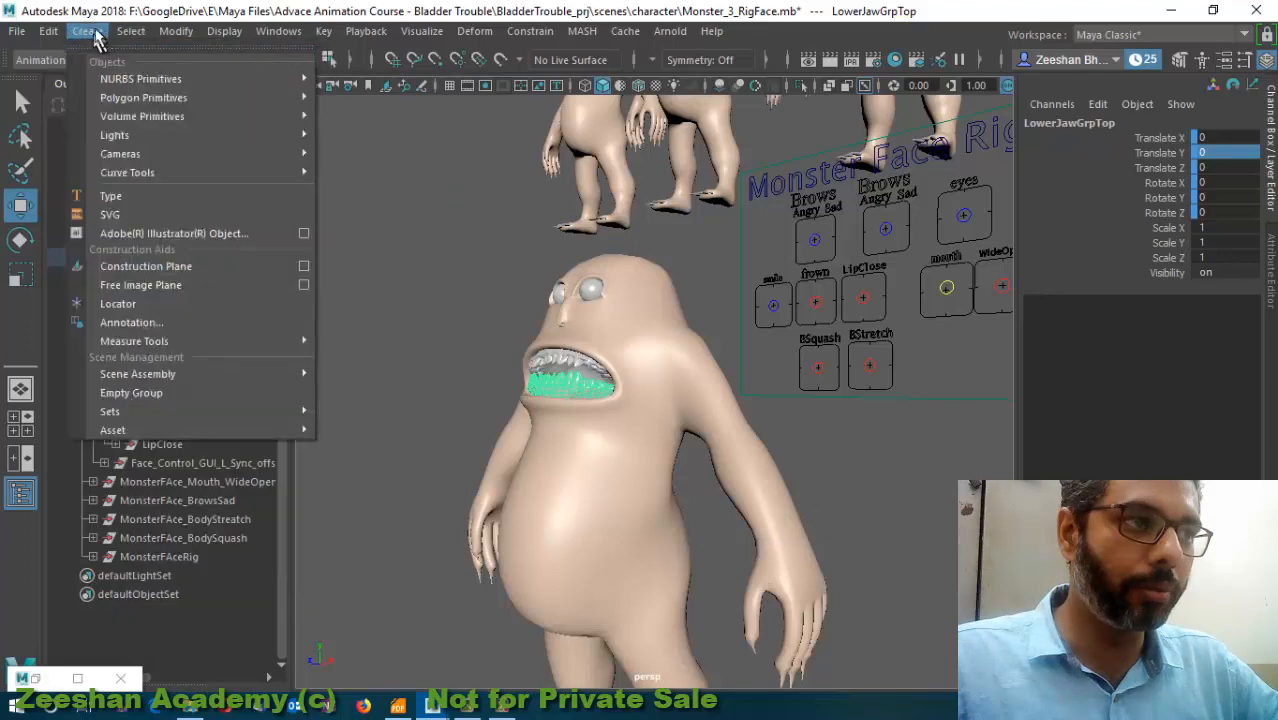
pyautogui.click(176, 31)
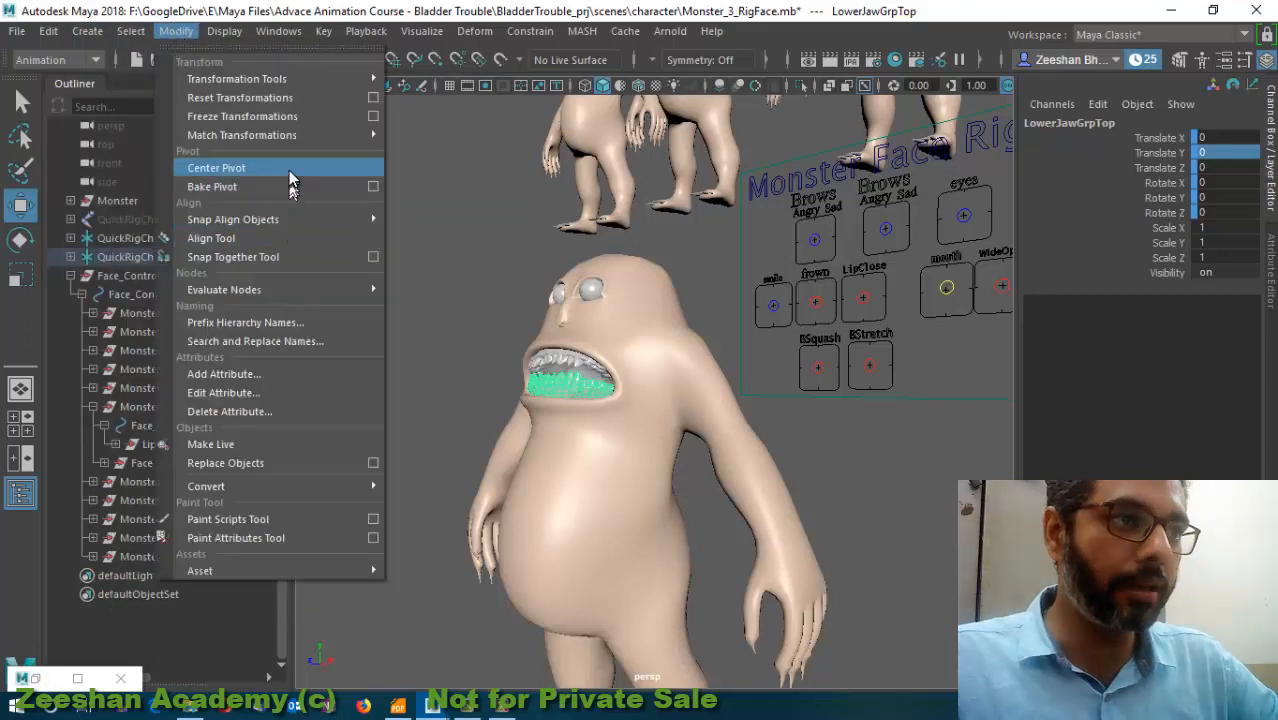
pyautogui.click(286, 168)
# - Select the upper teeth's parent group UpperJAwGrp and center its pivot
pyautogui.keyDown('alt'); pyautogui.moveTo(530, 414); pyautogui.dragTo(560, 428); pyautogui.keyUp('alt')
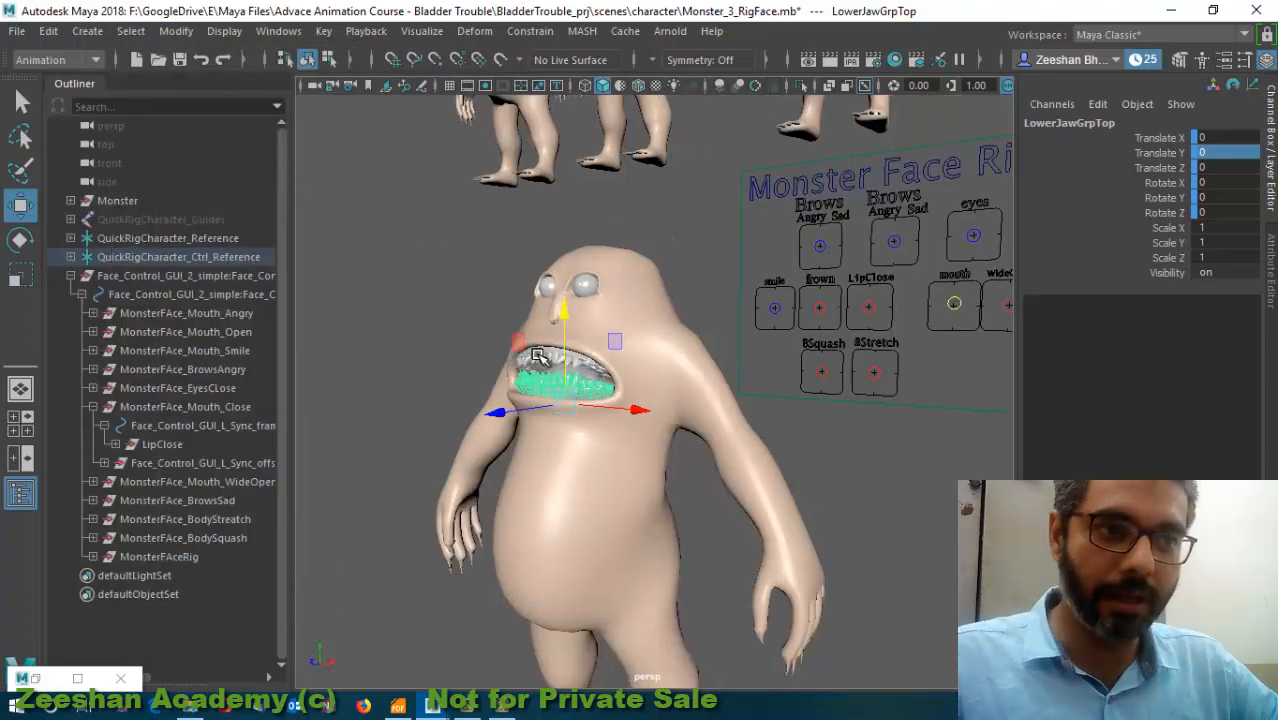
pyautogui.click(562, 370)
pyautogui.press('Up')
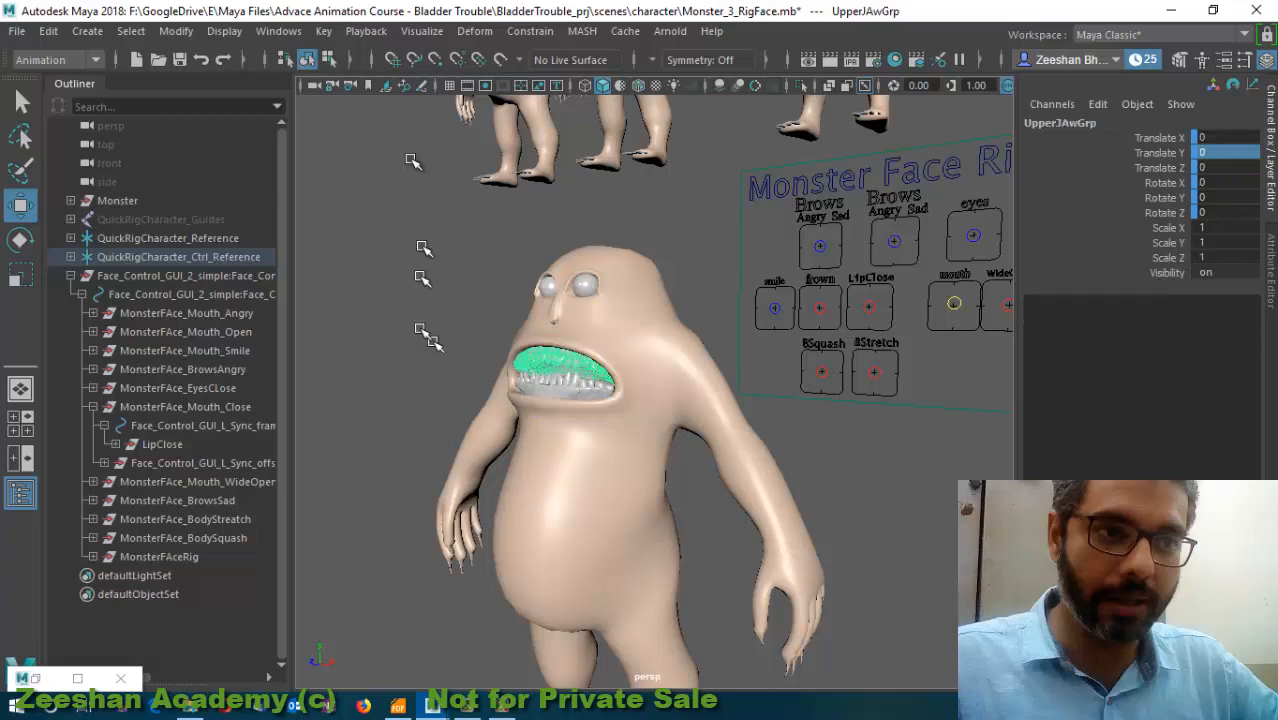
pyautogui.click(176, 31)
pyautogui.click(248, 167)
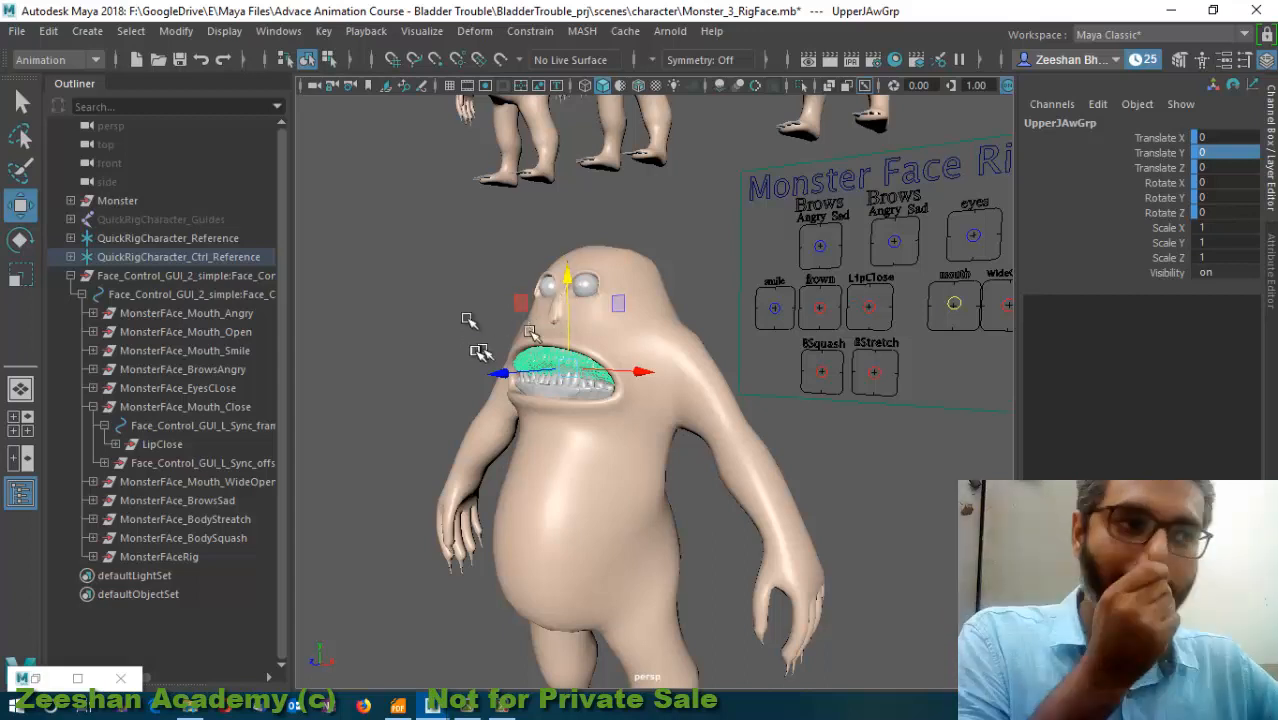
# - Restore the Set Driven Key window and reload UpperJAwGrp and LowerJawGrpTop as the driven objects
pyautogui.keyDown('alt'); pyautogui.moveTo(575, 445); pyautogui.dragTo(650, 432); pyautogui.keyUp('alt')
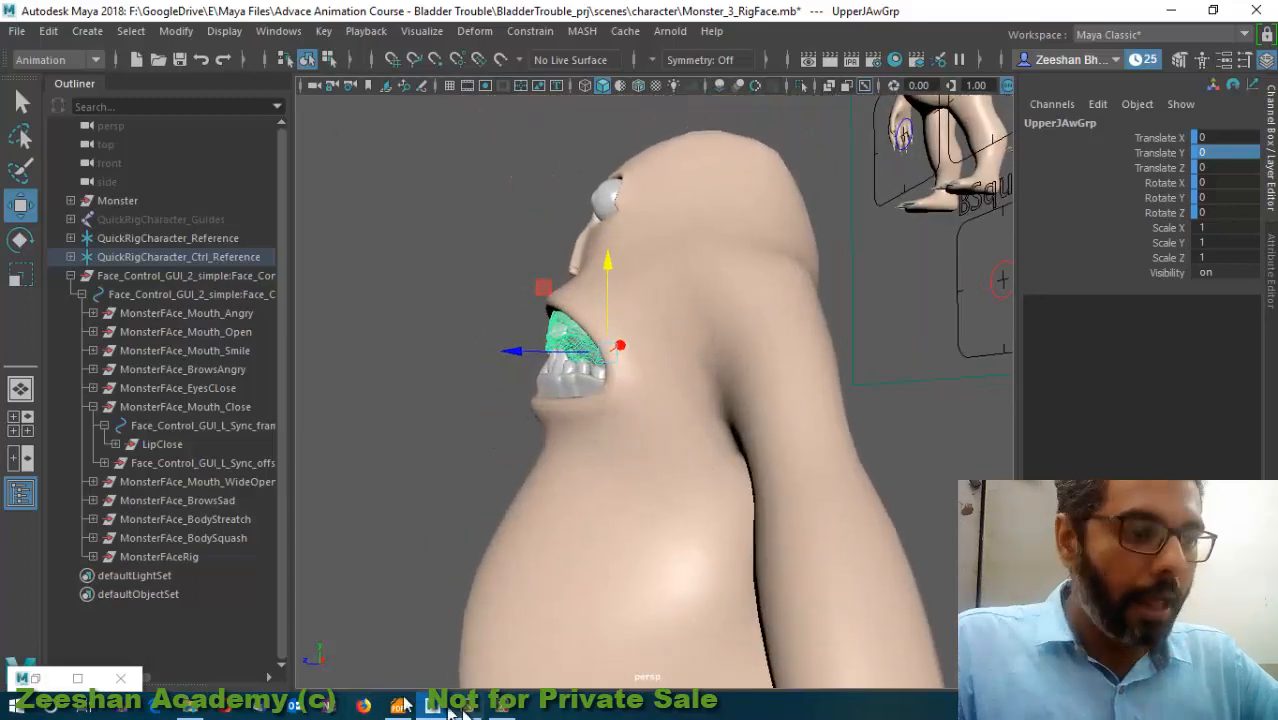
pyautogui.click(651, 383)
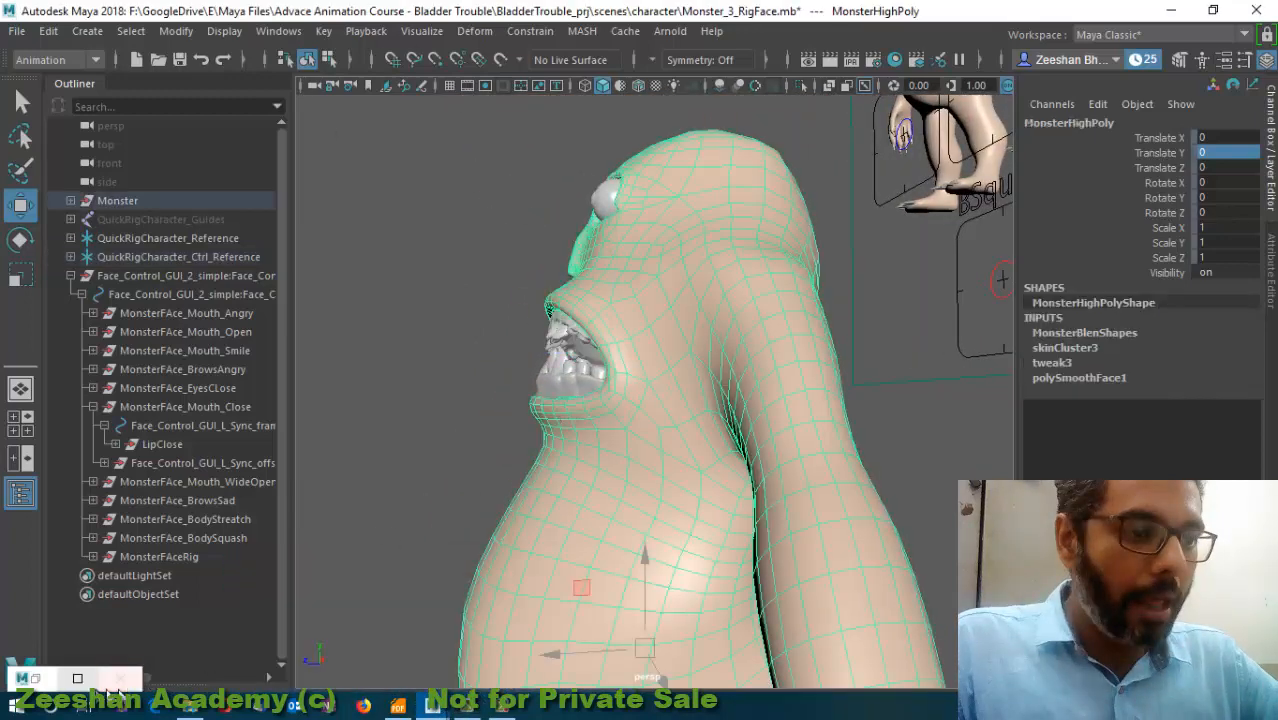
pyautogui.click(45, 684)
pyautogui.keyDown('alt'); pyautogui.moveTo(474, 448); pyautogui.dragTo(548, 482); pyautogui.keyUp('alt')
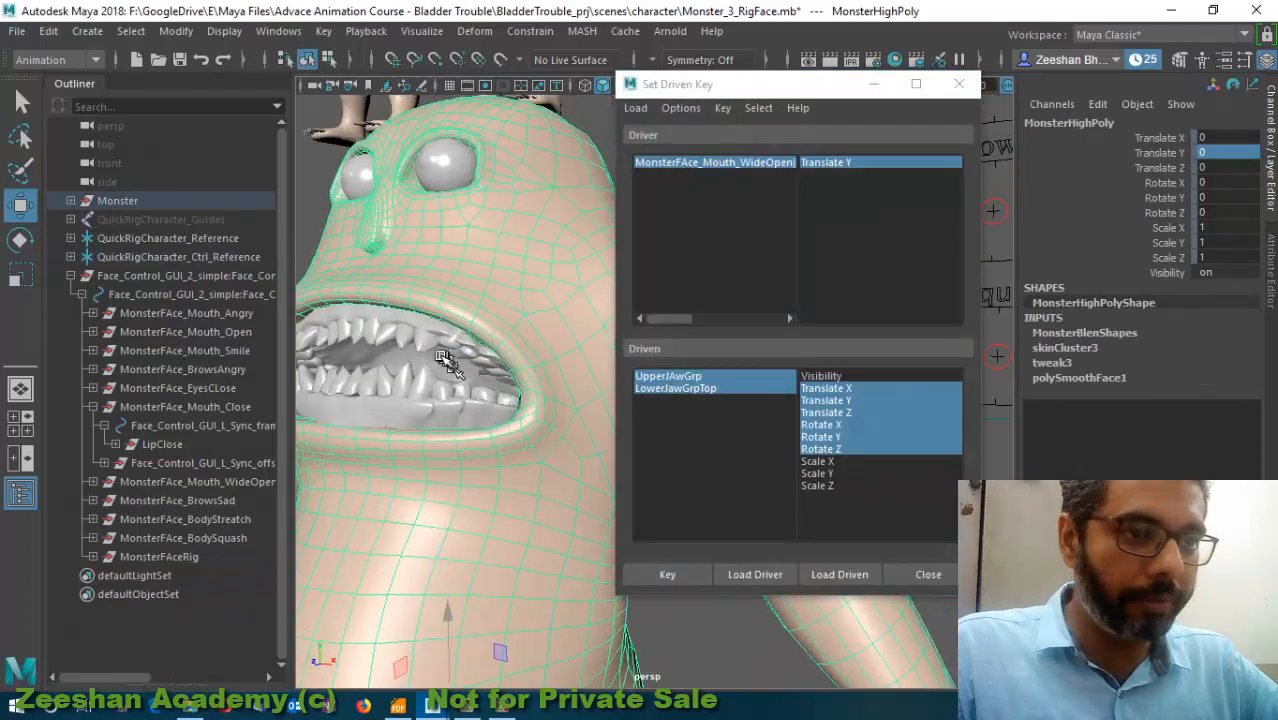
pyautogui.click(414, 380)
pyautogui.click(408, 402)
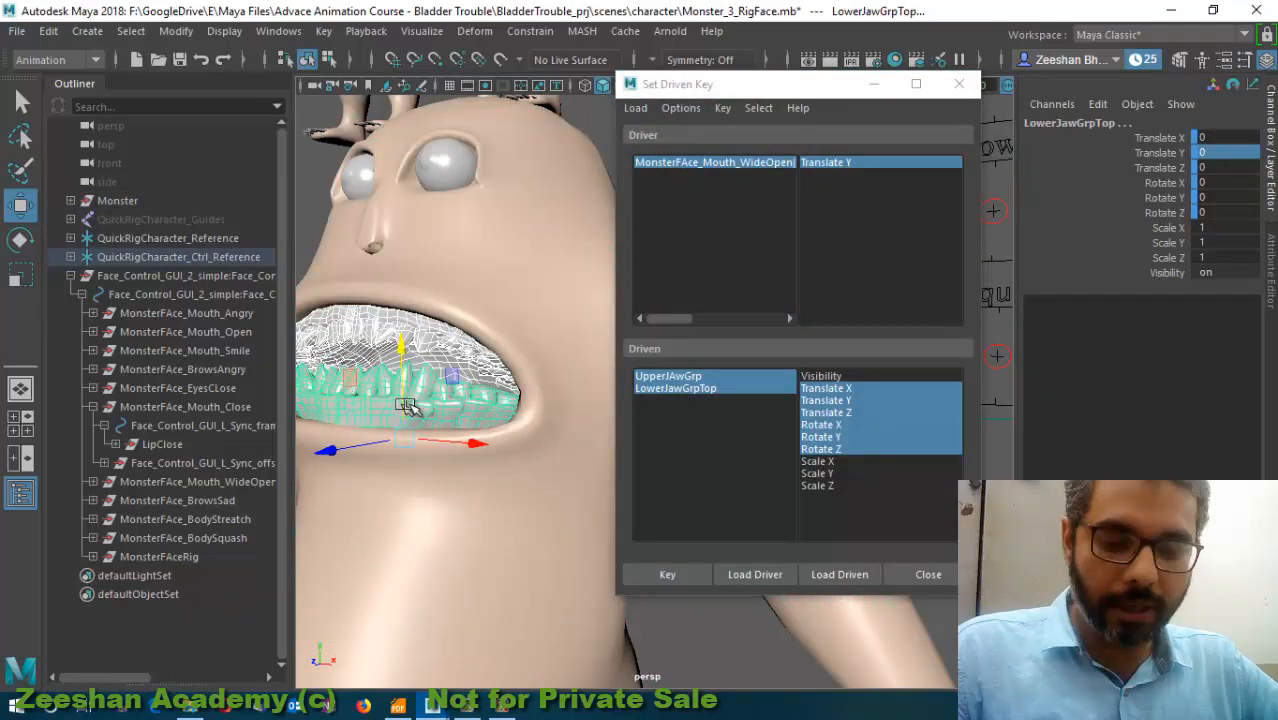
pyautogui.click(826, 575)
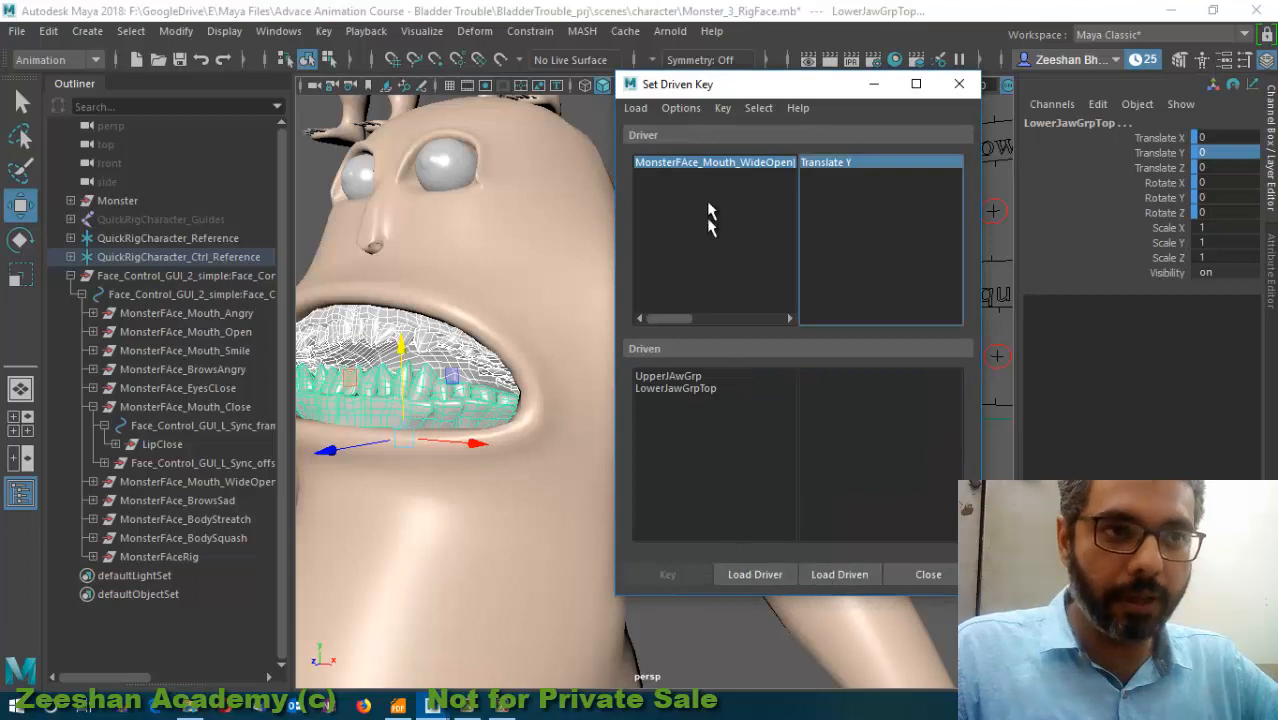
# - Key all translate and rotate channels of both jaw groups again against the WideOpen control's Translate Y at 0
pyautogui.moveTo(873, 390); pyautogui.dragTo(874, 449)
pyautogui.click(742, 163)
pyautogui.click(835, 163)
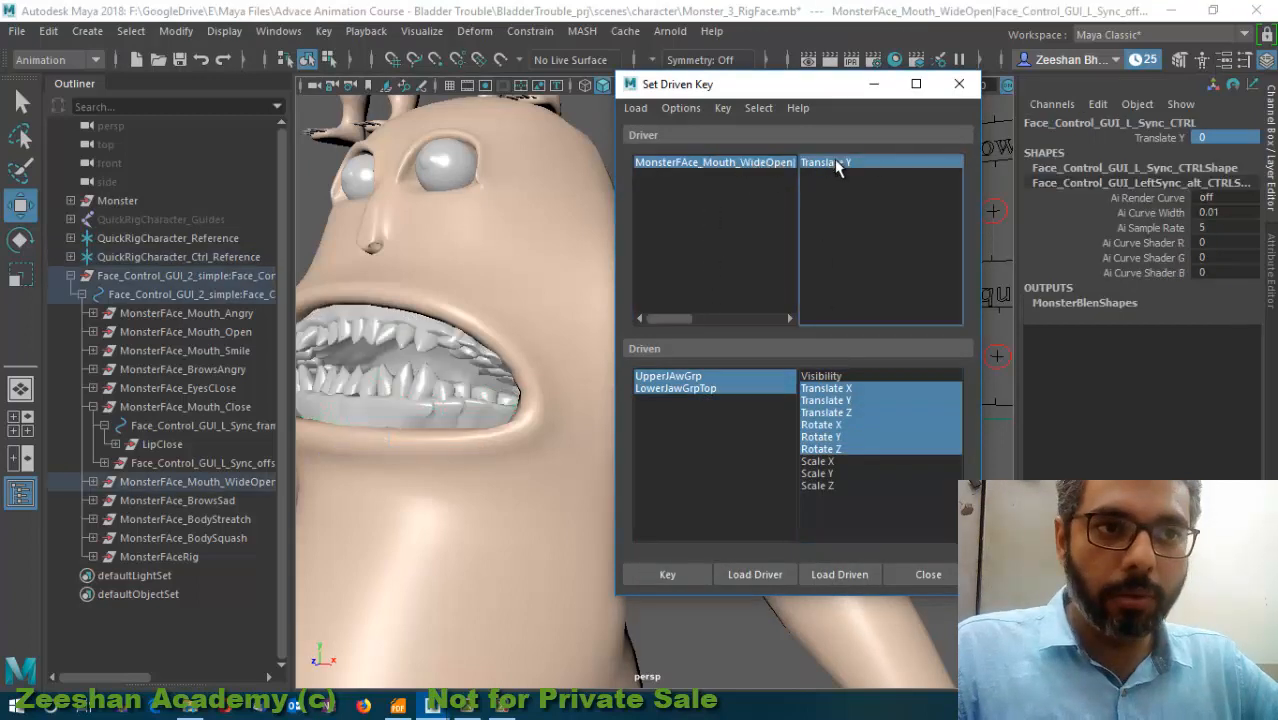
pyautogui.click(662, 574)
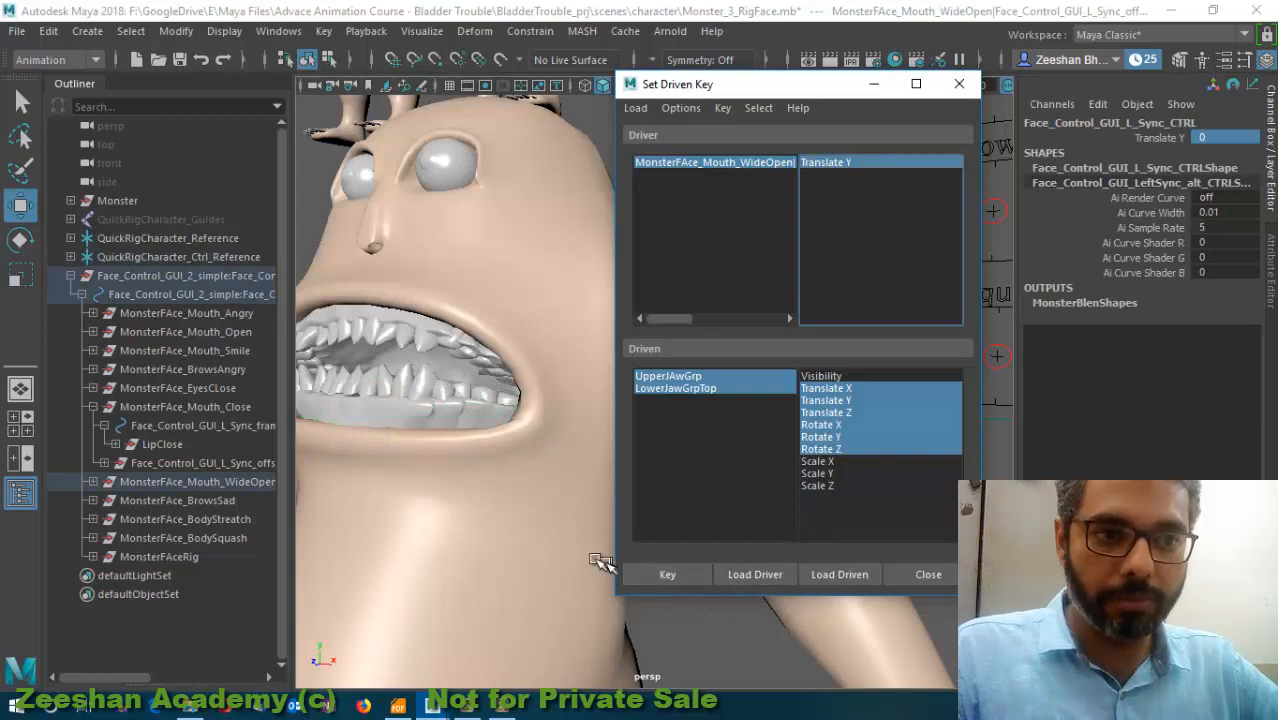
# - Set the WideOpen control's Translate Y to 1 to open the mouth fully
pyautogui.keyDown('alt'); pyautogui.moveTo(599, 560); pyautogui.dragTo(455, 490); pyautogui.keyUp('alt')
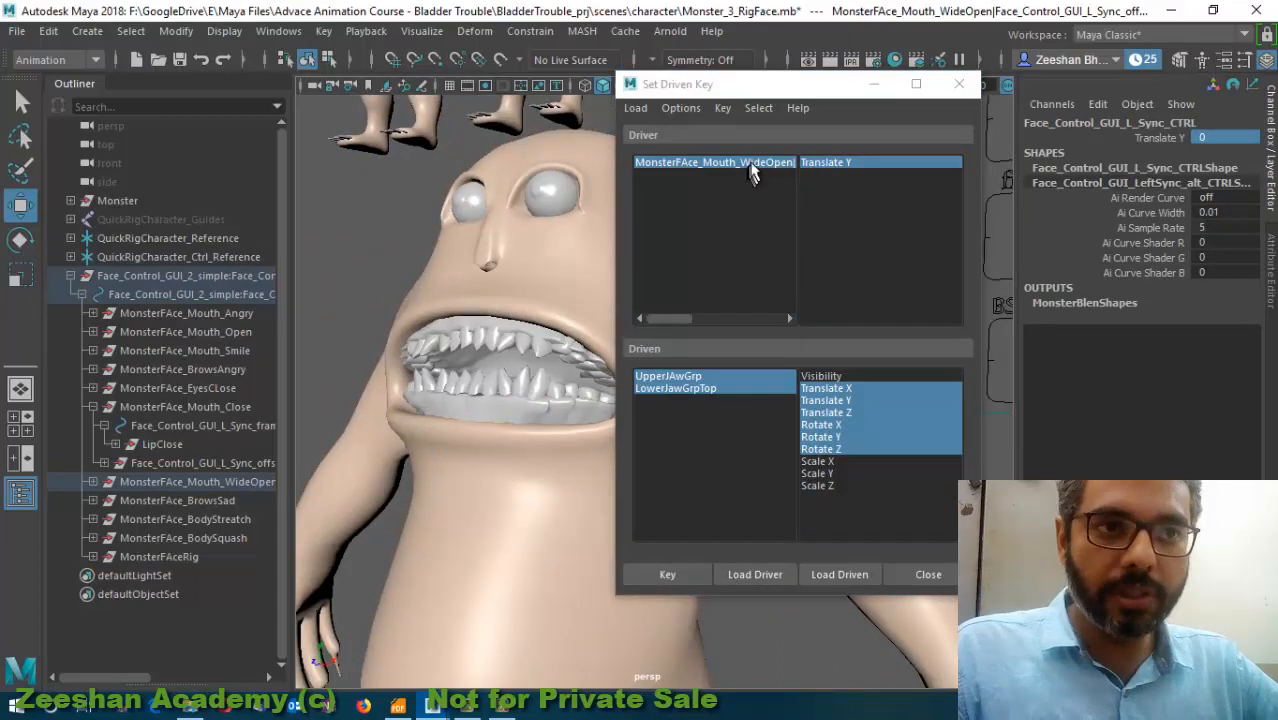
pyautogui.doubleClick(1224, 138)
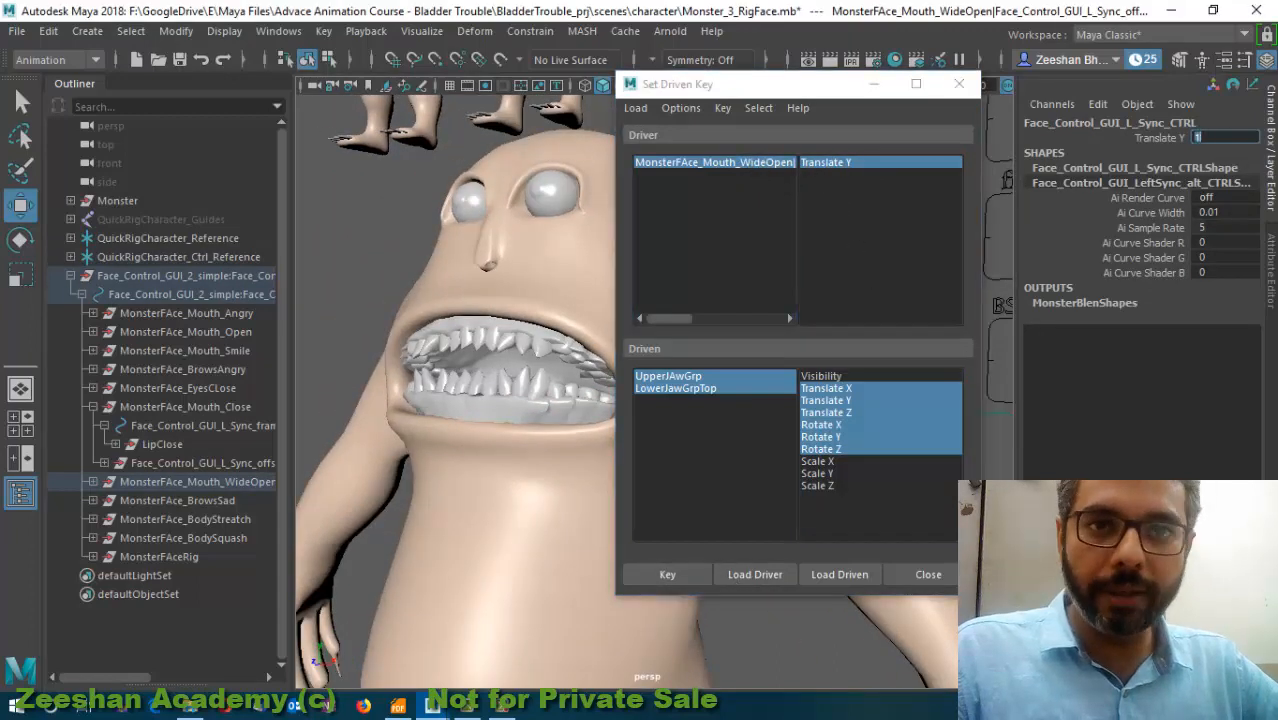
pyautogui.press('Return')
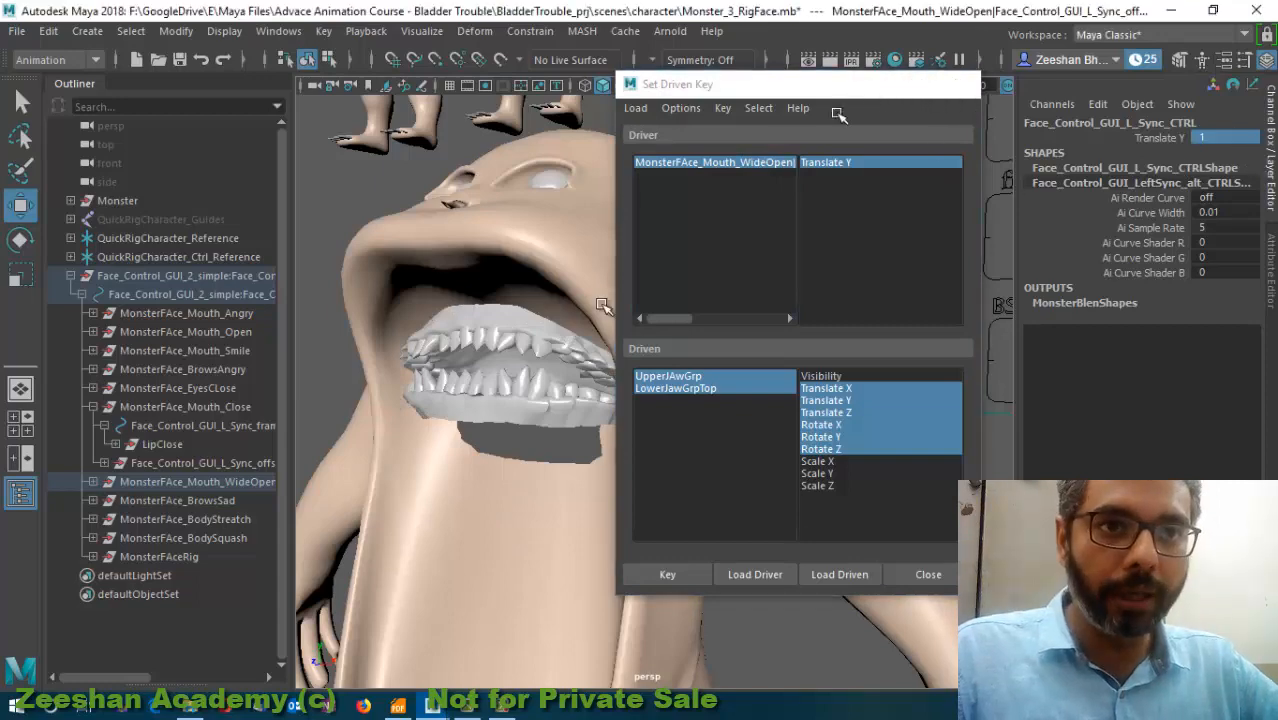
# - Minimize the Set Driven Key window and rotate UpperJAwGrp to about -20.2 in Rotate X
pyautogui.click(866, 85)
pyautogui.keyDown('alt'); pyautogui.moveTo(532, 419); pyautogui.dragTo(690, 419, button='middle'); pyautogui.keyUp('alt')
pyautogui.keyDown('alt'); pyautogui.moveTo(690, 419); pyautogui.dragTo(645, 430); pyautogui.keyUp('alt')
pyautogui.click(652, 340)
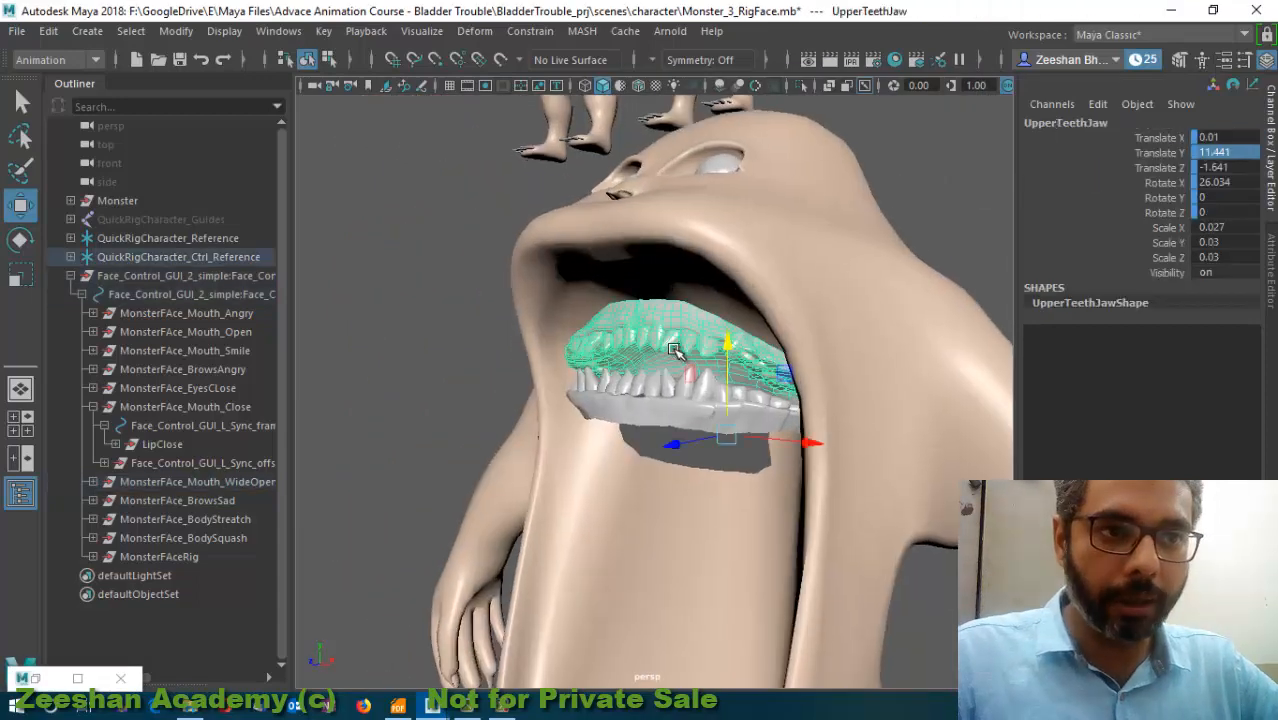
pyautogui.press('Up')
pyautogui.press('e')
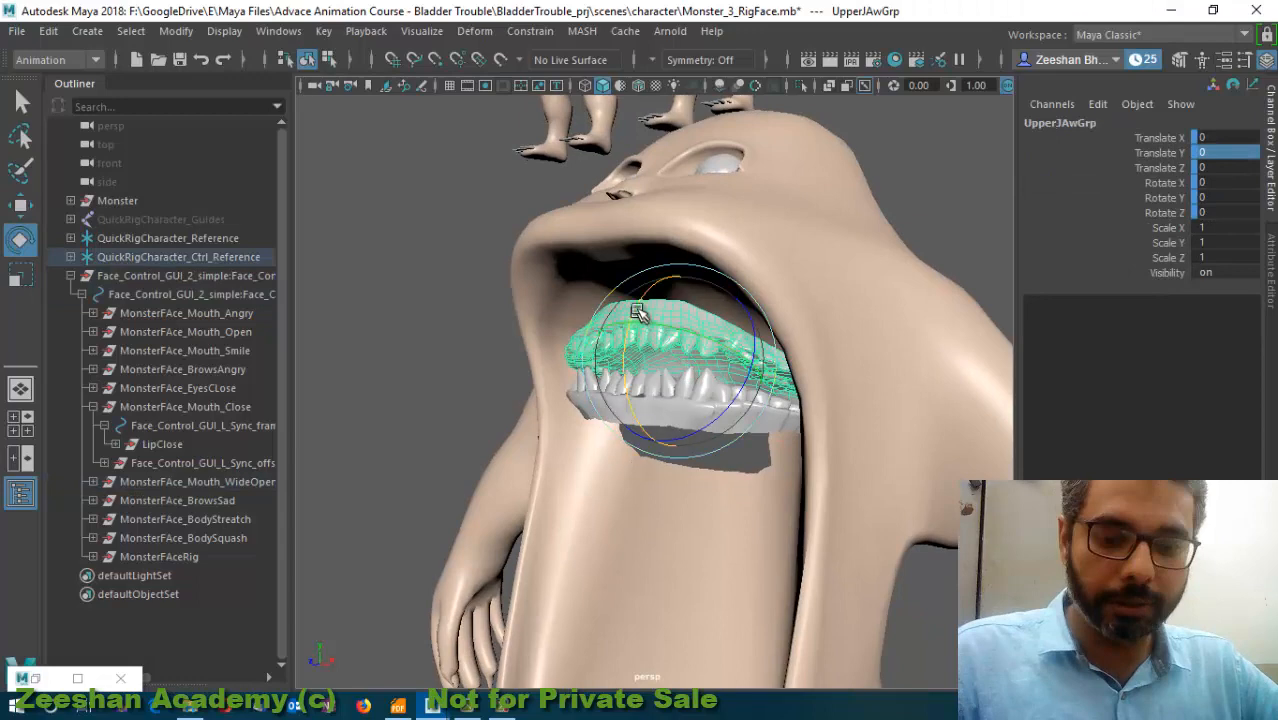
pyautogui.moveTo(638, 313); pyautogui.dragTo(642, 348)
pyautogui.press('w')
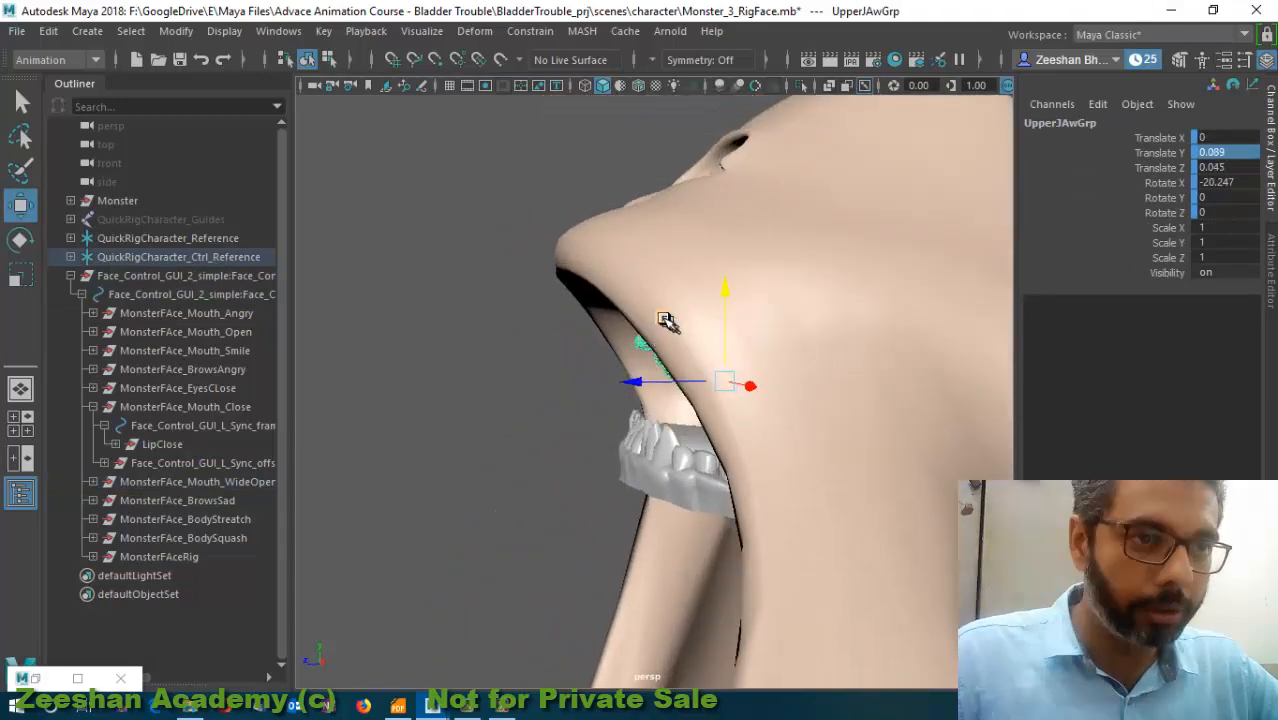
# - Move UpperJAwGrp forward under the upper lip, to about Translate Y 0.025 and Translate Z 0.304, and fine-tune its tilt
pyautogui.moveTo(594, 289); pyautogui.dragTo(583, 291)
pyautogui.keyDown('alt'); pyautogui.moveTo(530, 374); pyautogui.dragTo(690, 394); pyautogui.keyUp('alt')
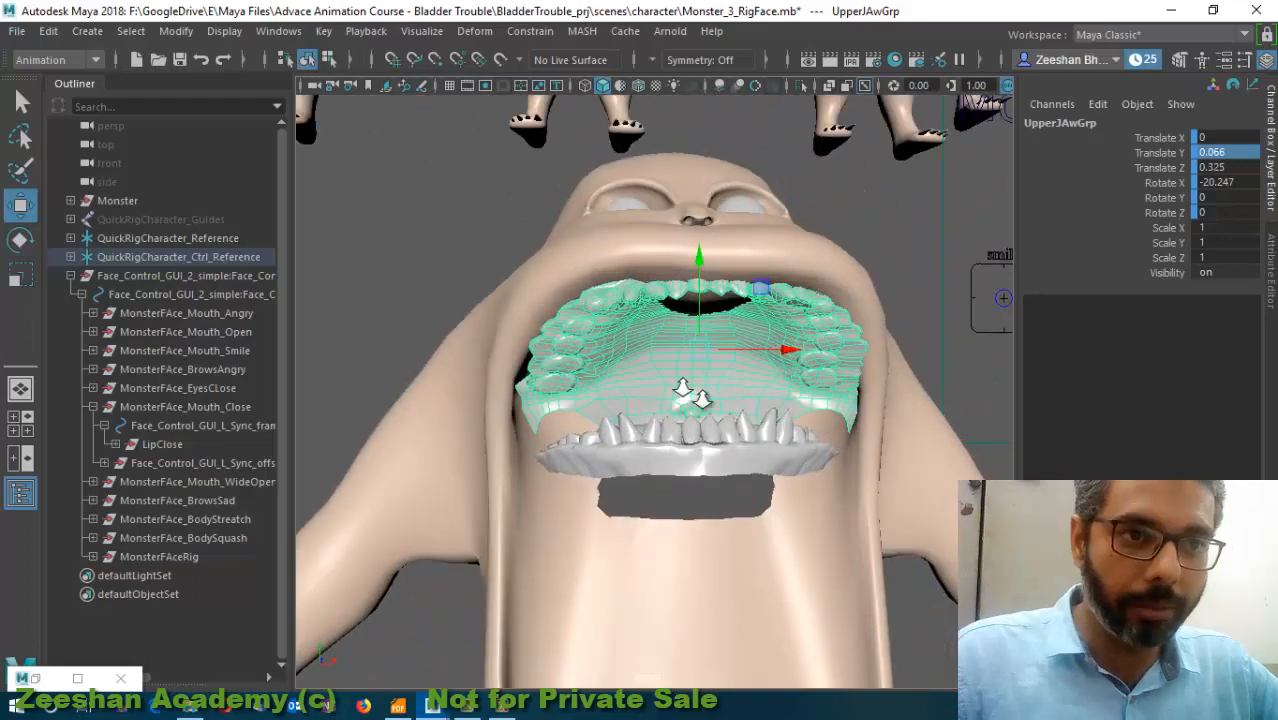
pyautogui.keyDown('alt'); pyautogui.moveTo(690, 394); pyautogui.dragTo(706, 422, button='right'); pyautogui.keyUp('alt')
pyautogui.keyDown('alt'); pyautogui.moveTo(706, 422); pyautogui.dragTo(673, 402); pyautogui.keyUp('alt')
pyautogui.moveTo(690, 265); pyautogui.dragTo(696, 274)
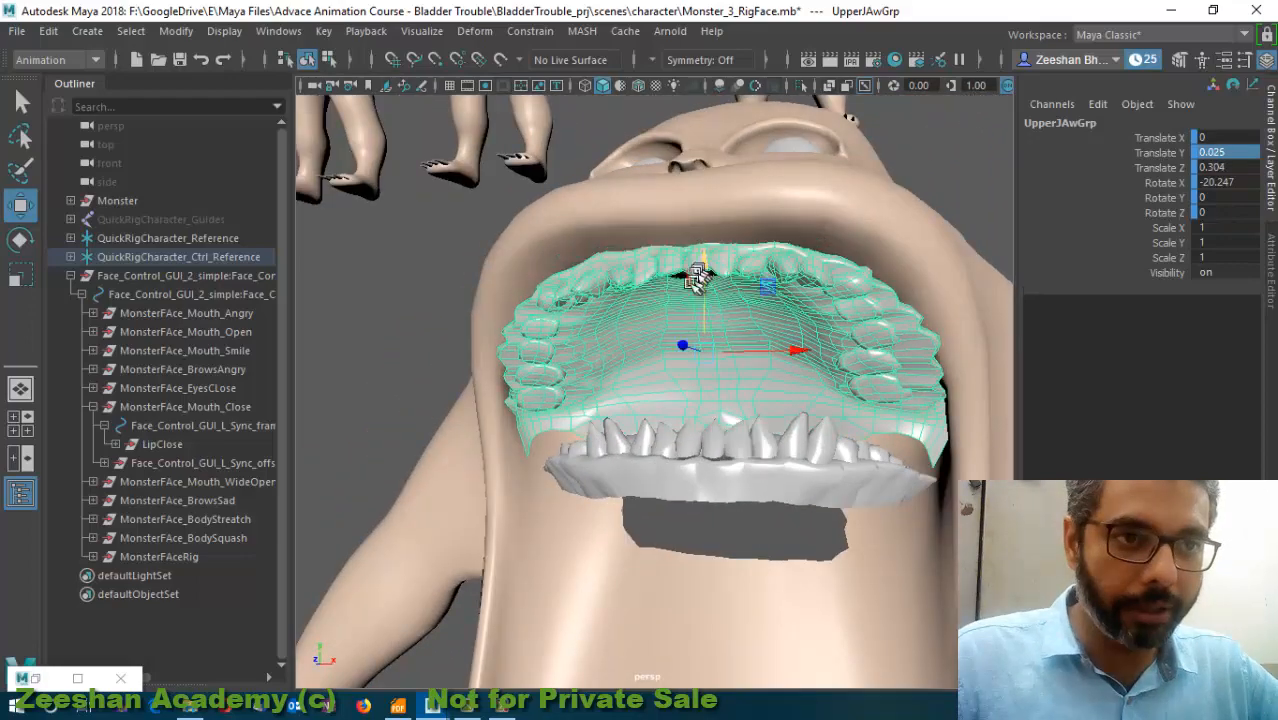
pyautogui.press('e')
pyautogui.keyDown('alt'); pyautogui.moveTo(662, 371); pyautogui.dragTo(531, 400); pyautogui.keyUp('alt')
pyautogui.moveTo(579, 334); pyautogui.dragTo(577, 350)
# - Select the LowerTeethJaw mesh and tilt it to about 92.4 in Rotate X
pyautogui.keyDown('alt'); pyautogui.moveTo(625, 510); pyautogui.dragTo(750, 503); pyautogui.keyUp('alt')
pyautogui.click(742, 512)
pyautogui.keyDown('alt'); pyautogui.moveTo(742, 514); pyautogui.dragTo(674, 425, button='right'); pyautogui.keyUp('alt')
pyautogui.keyDown('alt'); pyautogui.moveTo(674, 425); pyautogui.dragTo(678, 312); pyautogui.keyUp('alt')
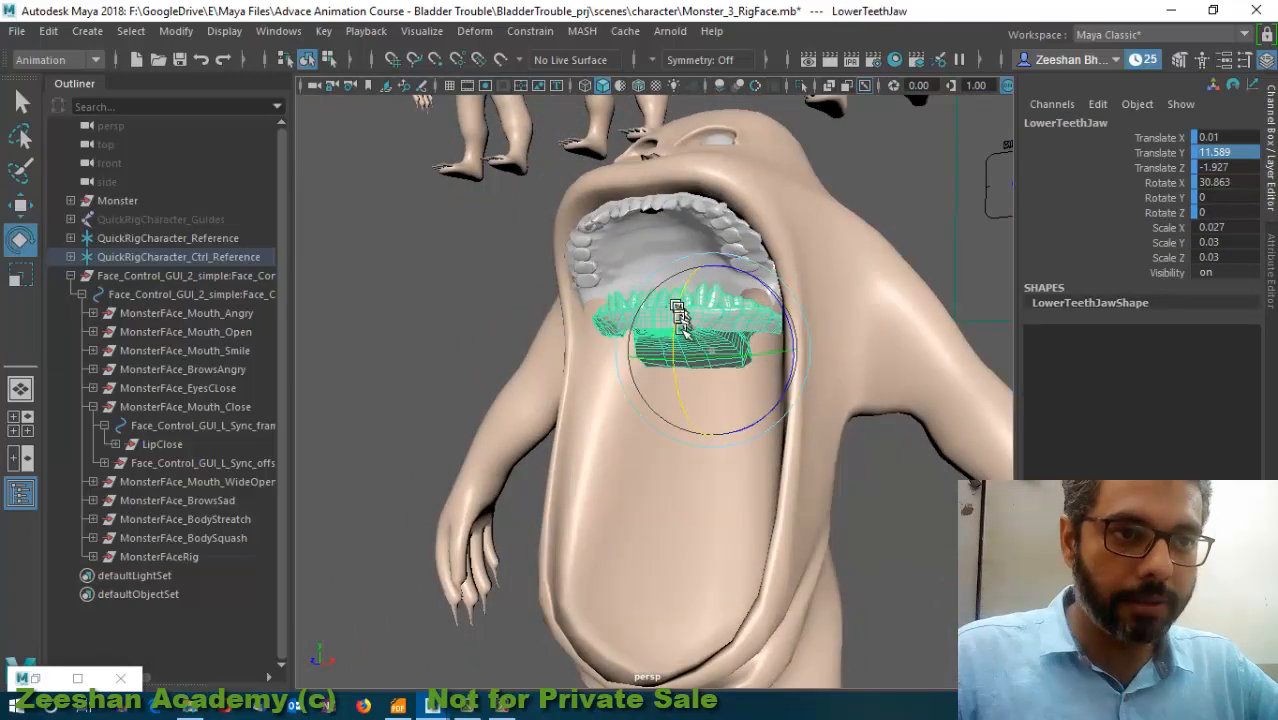
pyautogui.keyDown('alt'); pyautogui.moveTo(723, 424); pyautogui.dragTo(584, 369); pyautogui.keyUp('alt')
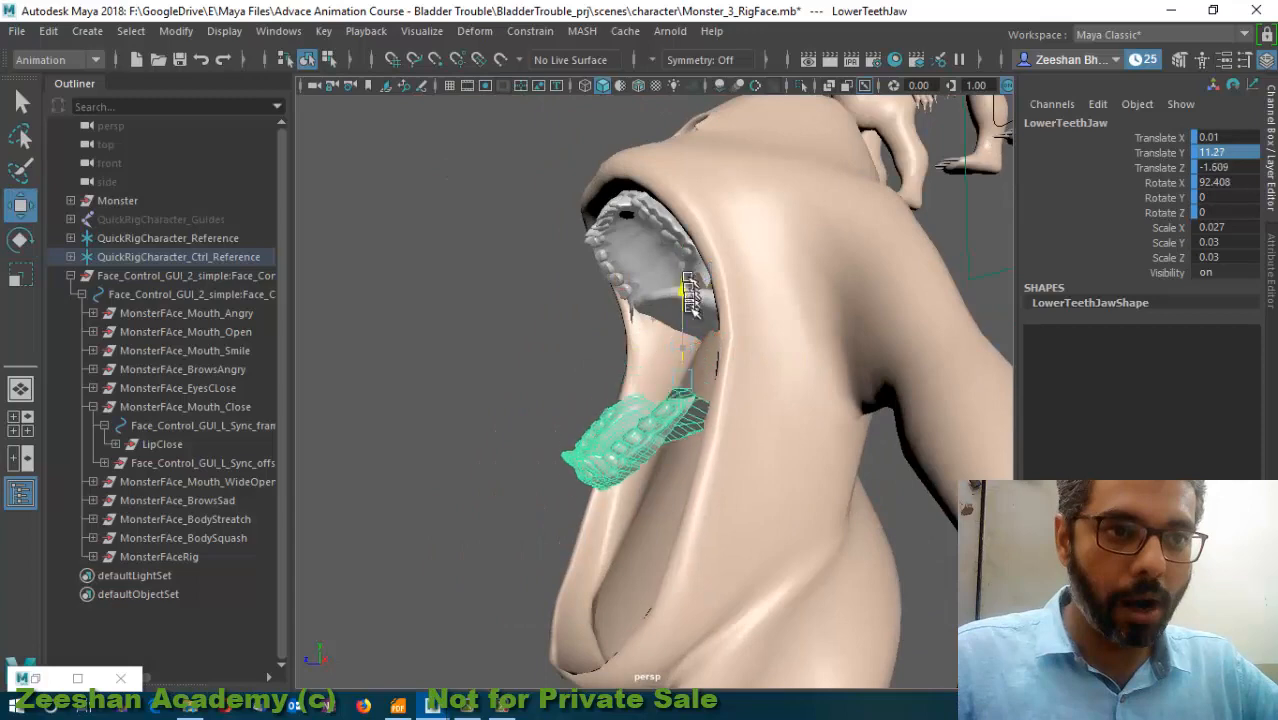
# - Lower LowerTeethJaw into the open lower lip, to about Translate Y 10.506 and Translate Z -1.876
pyautogui.moveTo(690, 302); pyautogui.dragTo(642, 437)
pyautogui.keyDown('alt'); pyautogui.moveTo(630, 472); pyautogui.dragTo(613, 359, button='middle'); pyautogui.keyUp('alt')
pyautogui.keyDown('alt'); pyautogui.moveTo(613, 359); pyautogui.dragTo(636, 390, button='right'); pyautogui.keyUp('alt')
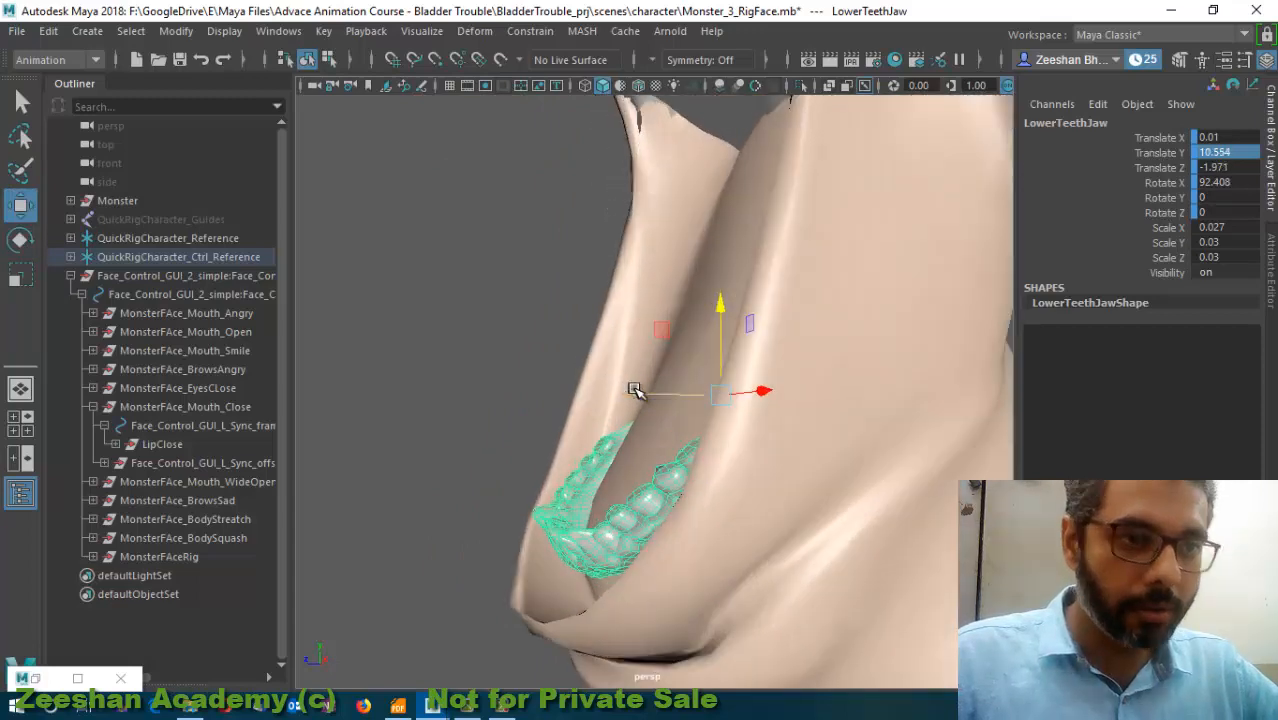
pyautogui.moveTo(634, 390); pyautogui.dragTo(594, 391)
pyautogui.keyDown('alt'); pyautogui.moveTo(594, 391); pyautogui.dragTo(671, 427); pyautogui.keyUp('alt')
# - Tilt LowerTeethJaw further, to about 107.6 in Rotate X, so it follows the lower lip
pyautogui.press('e')
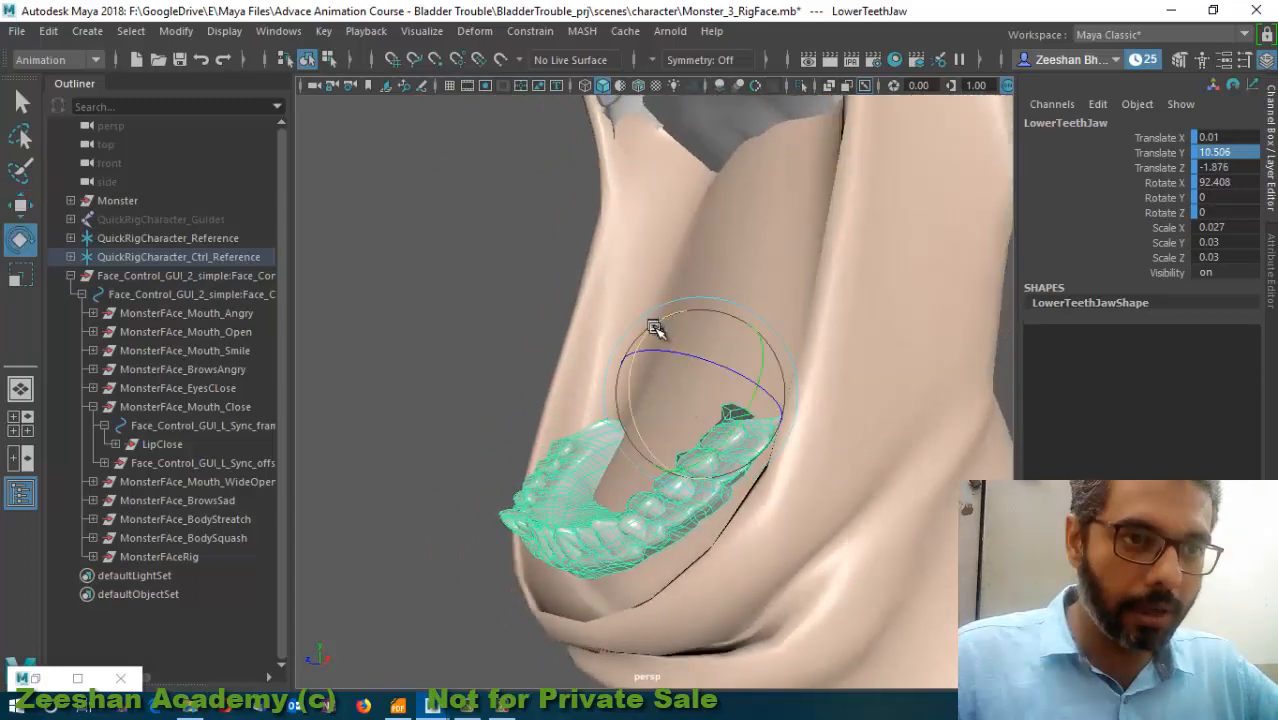
pyautogui.moveTo(653, 327); pyautogui.dragTo(650, 341)
pyautogui.keyDown('alt'); pyautogui.moveTo(452, 463); pyautogui.dragTo(699, 489); pyautogui.keyUp('alt')
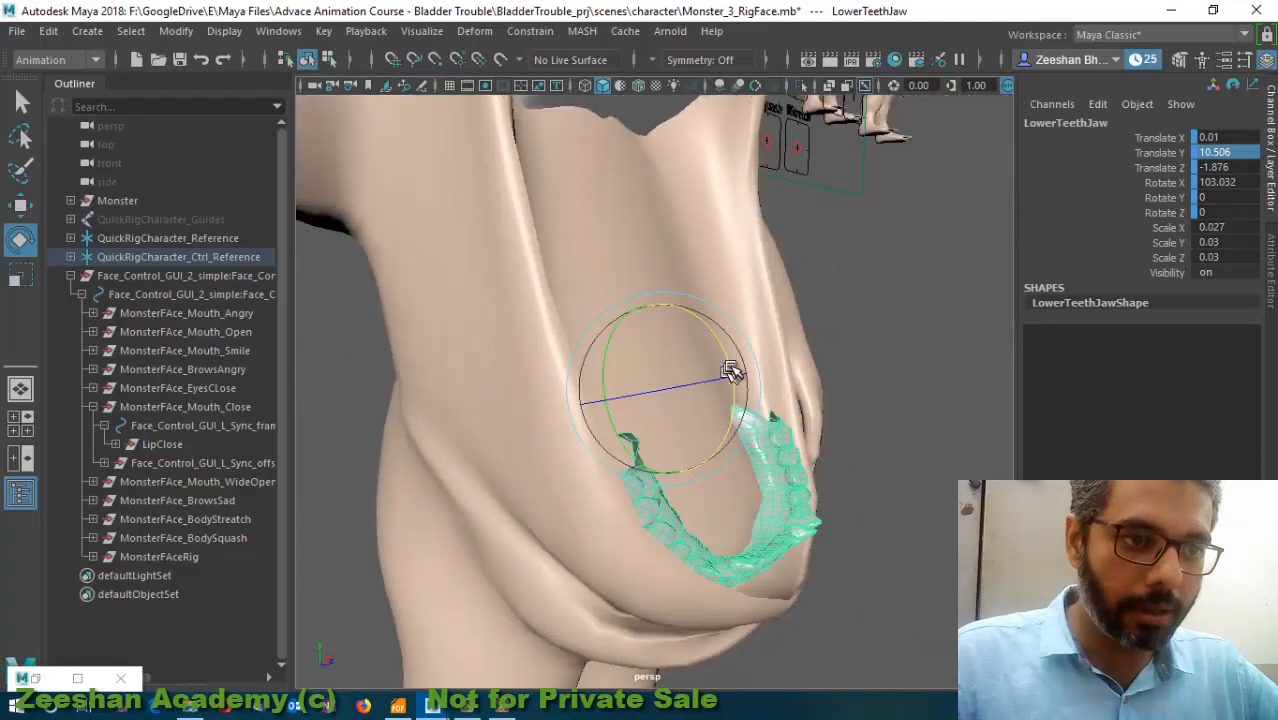
pyautogui.moveTo(731, 371); pyautogui.dragTo(752, 430)
# - Fine-tune LowerTeethJaw's position inside the lower lip, to about Translate X 0.023, Translate Y 10.48 and Translate Z -1.764
pyautogui.press('w')
pyautogui.keyDown('alt'); pyautogui.moveTo(730, 418); pyautogui.dragTo(610, 398); pyautogui.keyUp('alt')
pyautogui.scroll(1, 679, 417)
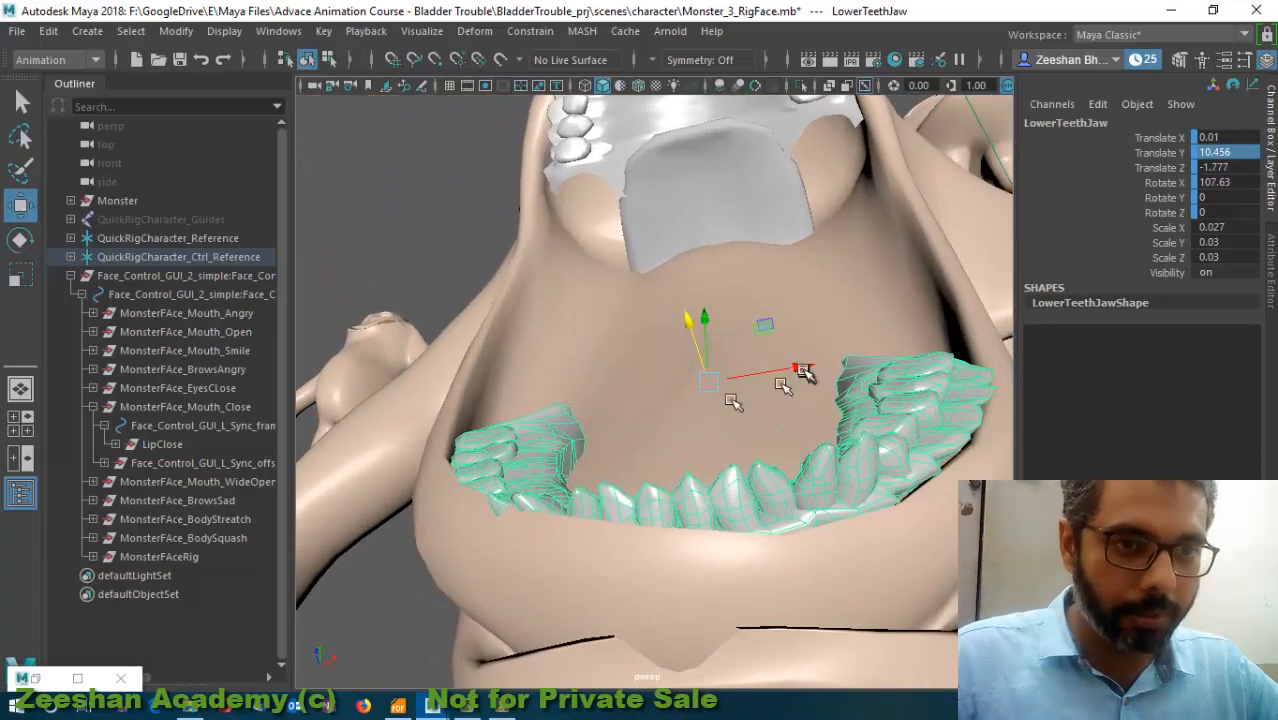
pyautogui.moveTo(801, 370); pyautogui.dragTo(797, 369)
pyautogui.keyDown('alt'); pyautogui.moveTo(756, 406); pyautogui.dragTo(625, 476); pyautogui.keyUp('alt')
pyautogui.moveTo(669, 311); pyautogui.dragTo(806, 362)
pyautogui.press('e')
pyautogui.keyDown('alt'); pyautogui.moveTo(705, 428); pyautogui.dragTo(667, 450); pyautogui.keyUp('alt')
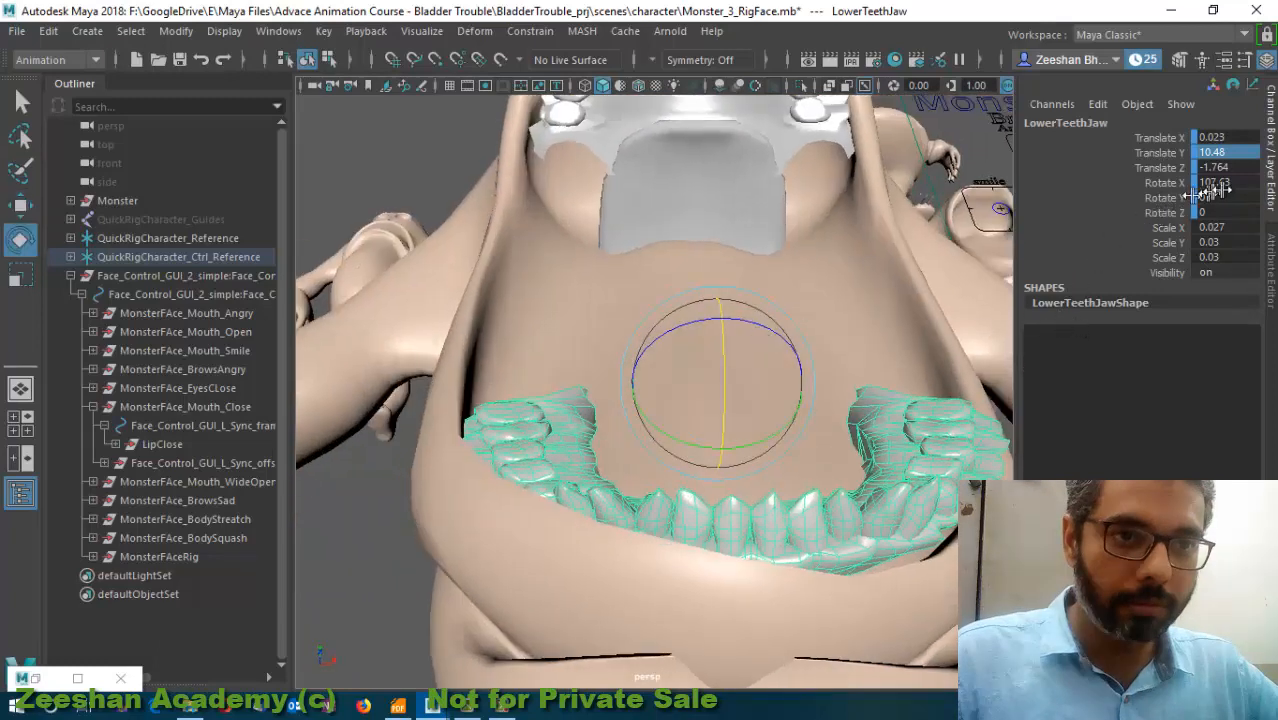
pyautogui.keyDown('alt'); pyautogui.moveTo(742, 379); pyautogui.dragTo(671, 398); pyautogui.keyUp('alt')
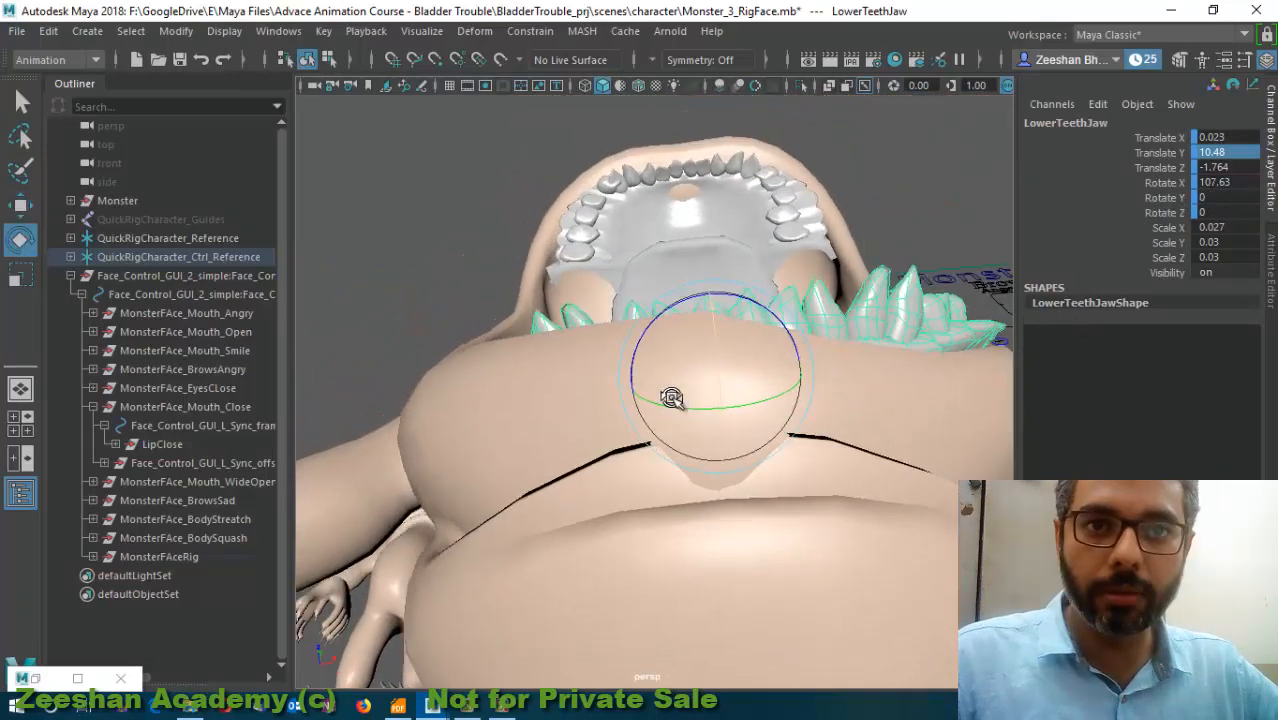
# - Rotate LowerTeethJaw to about 107.7 in Rotate X, 5.9 in Rotate Y and 1.9 in Rotate Z
pyautogui.moveTo(759, 303); pyautogui.dragTo(736, 391)
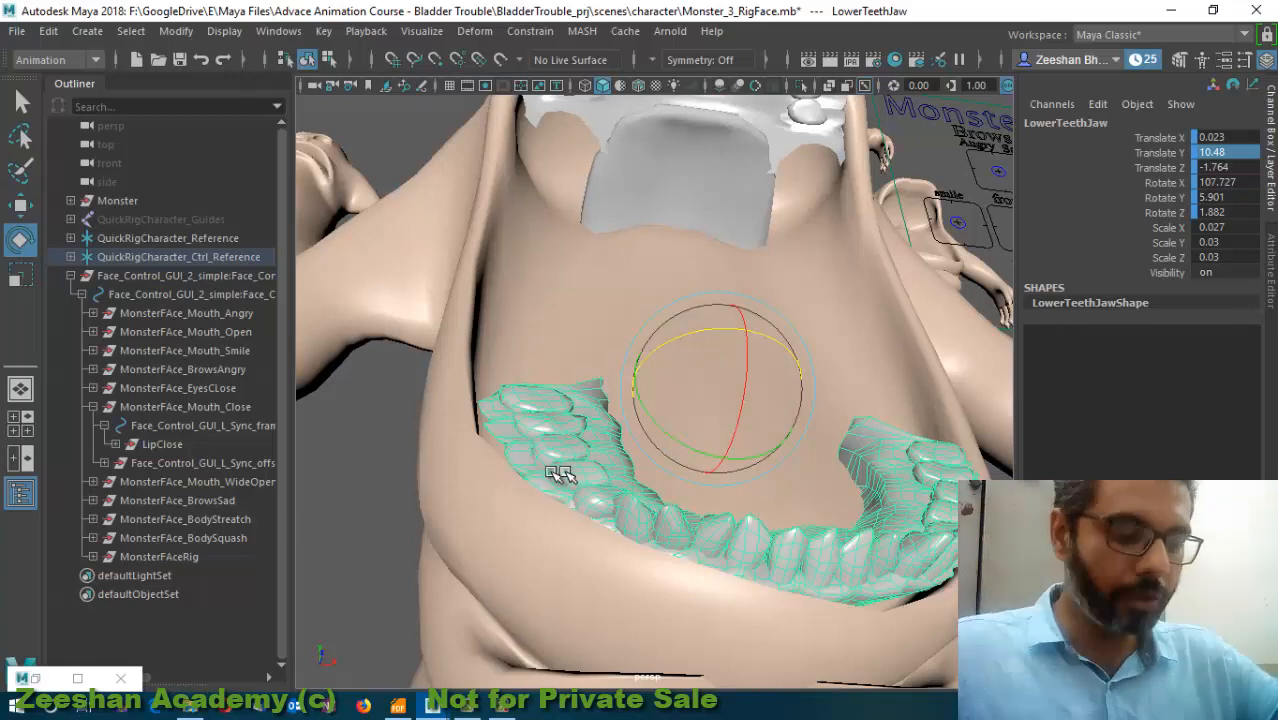
pyautogui.keyDown('alt'); pyautogui.moveTo(752, 496); pyautogui.dragTo(605, 235); pyautogui.keyUp('alt')
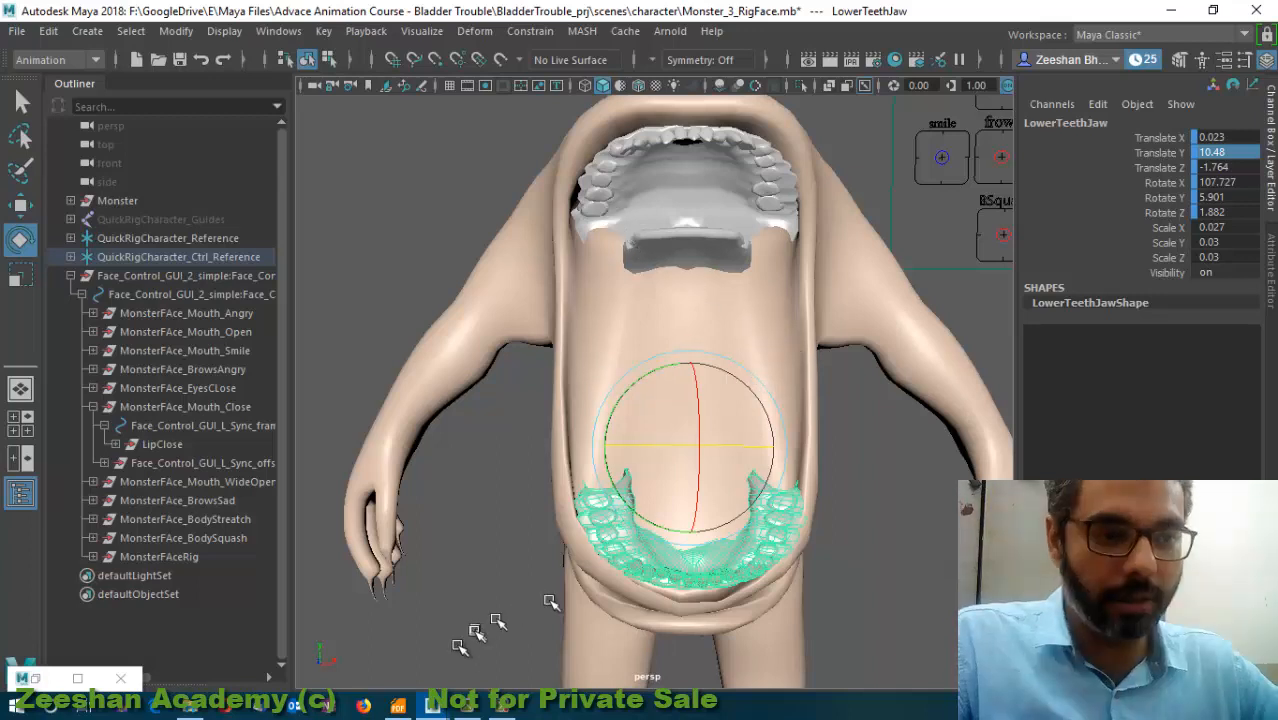
pyautogui.doubleClick(40, 680)
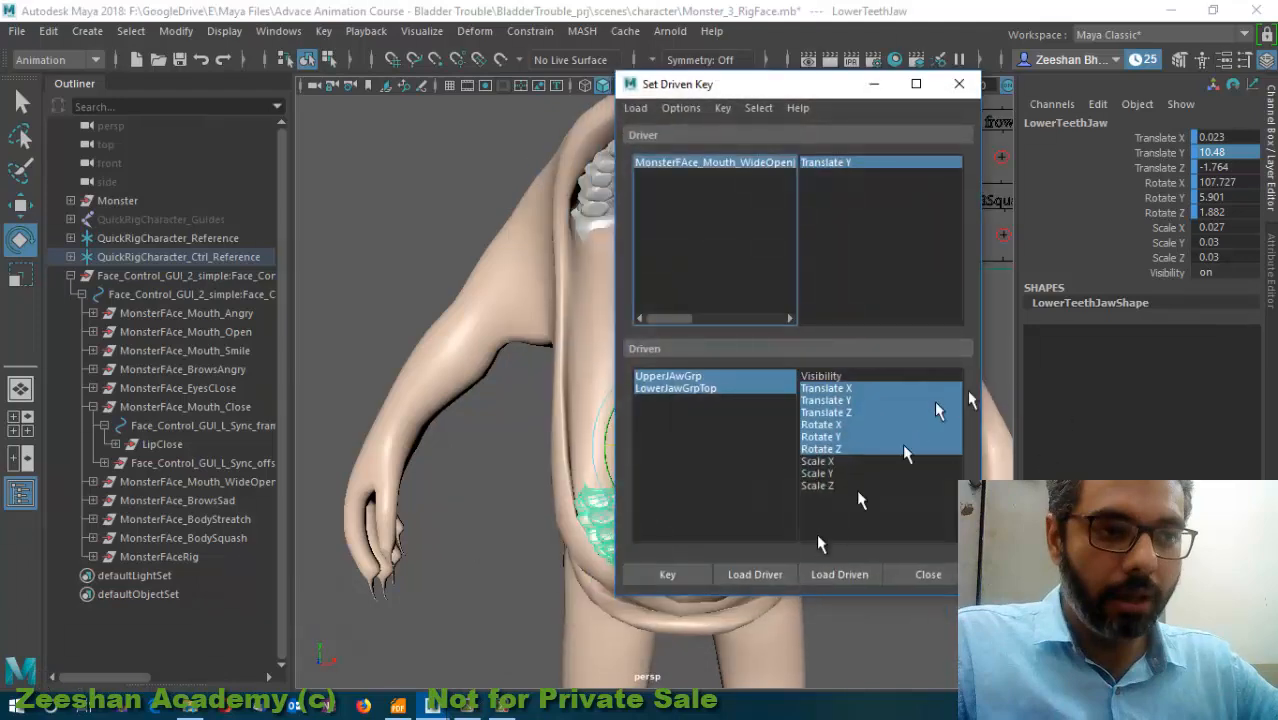
pyautogui.click(876, 86)
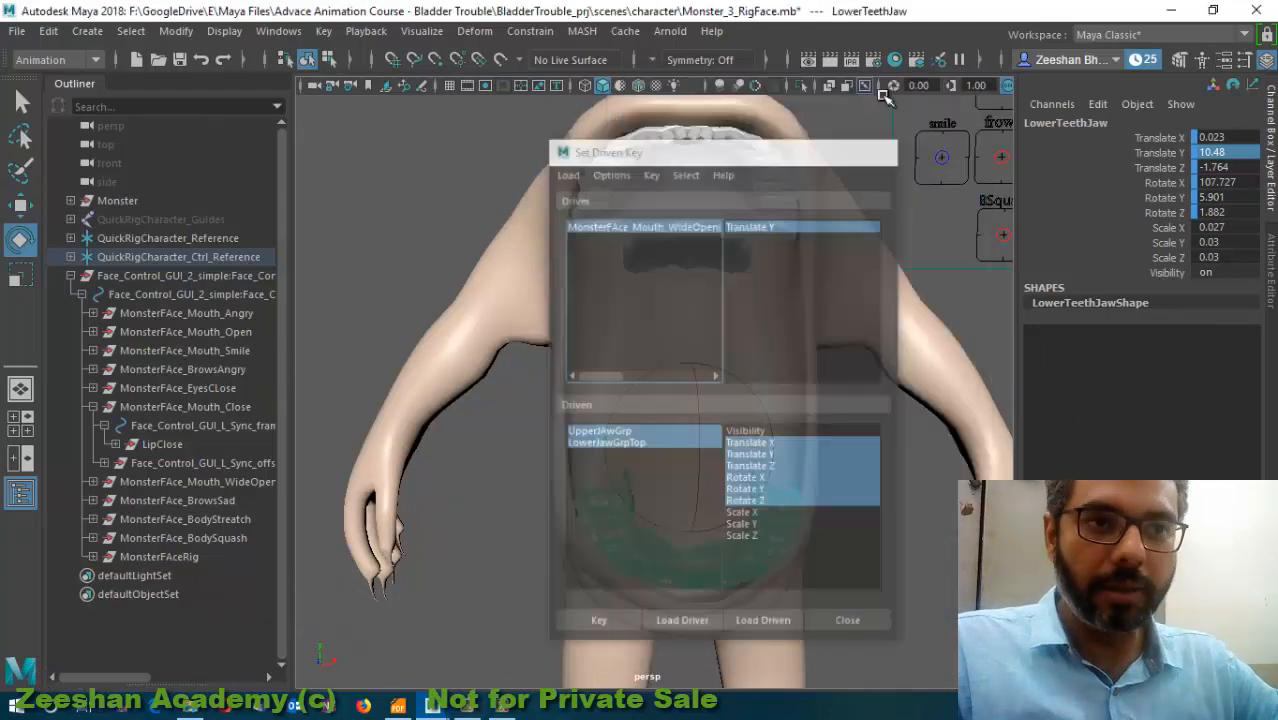
# - Key the translate and rotate channels of UpperJAwGrp and LowerJawGrpTop against the WideOpen control's Translate Y at 1
pyautogui.keyDown('alt'); pyautogui.moveTo(856, 331); pyautogui.dragTo(667, 376, button='middle'); pyautogui.keyUp('alt')
pyautogui.scroll(-2, 880, 305)
pyautogui.click(938, 226)
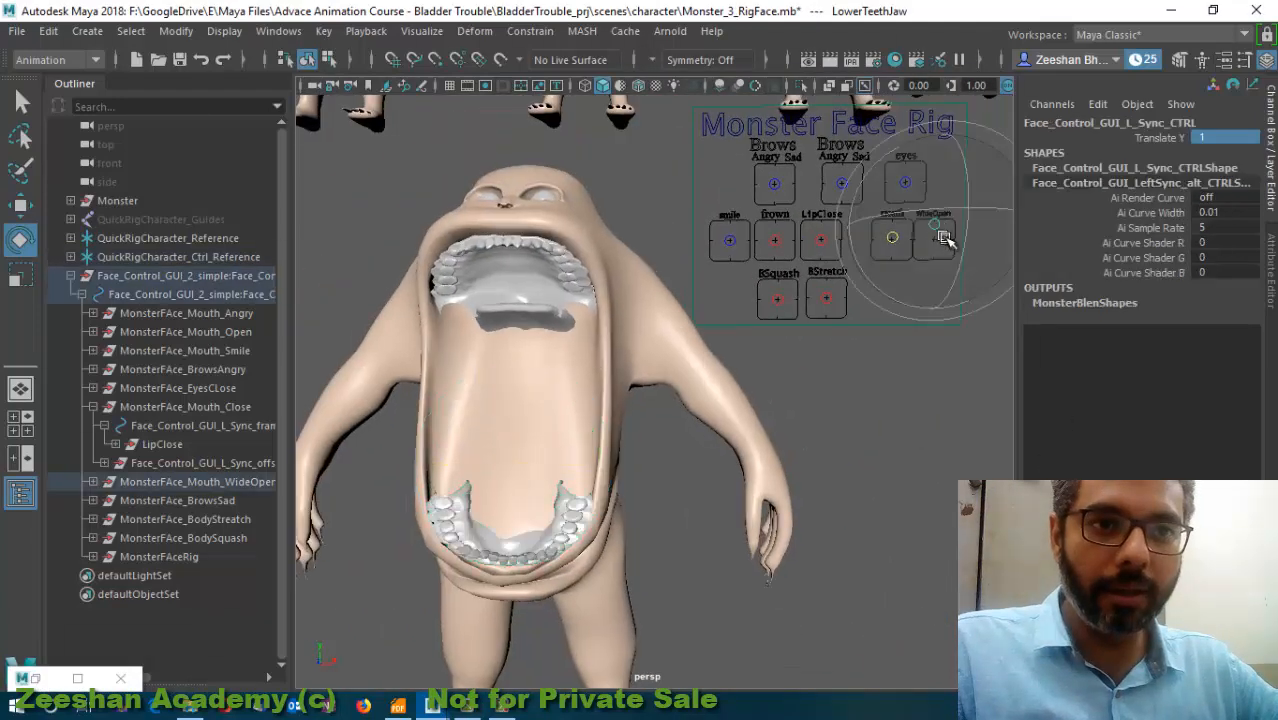
pyautogui.press('w')
pyautogui.moveTo(941, 233)
pyautogui.mouseDown()
pyautogui.moveTo(951, 251)
pyautogui.moveTo(952, 228)
pyautogui.mouseUp()
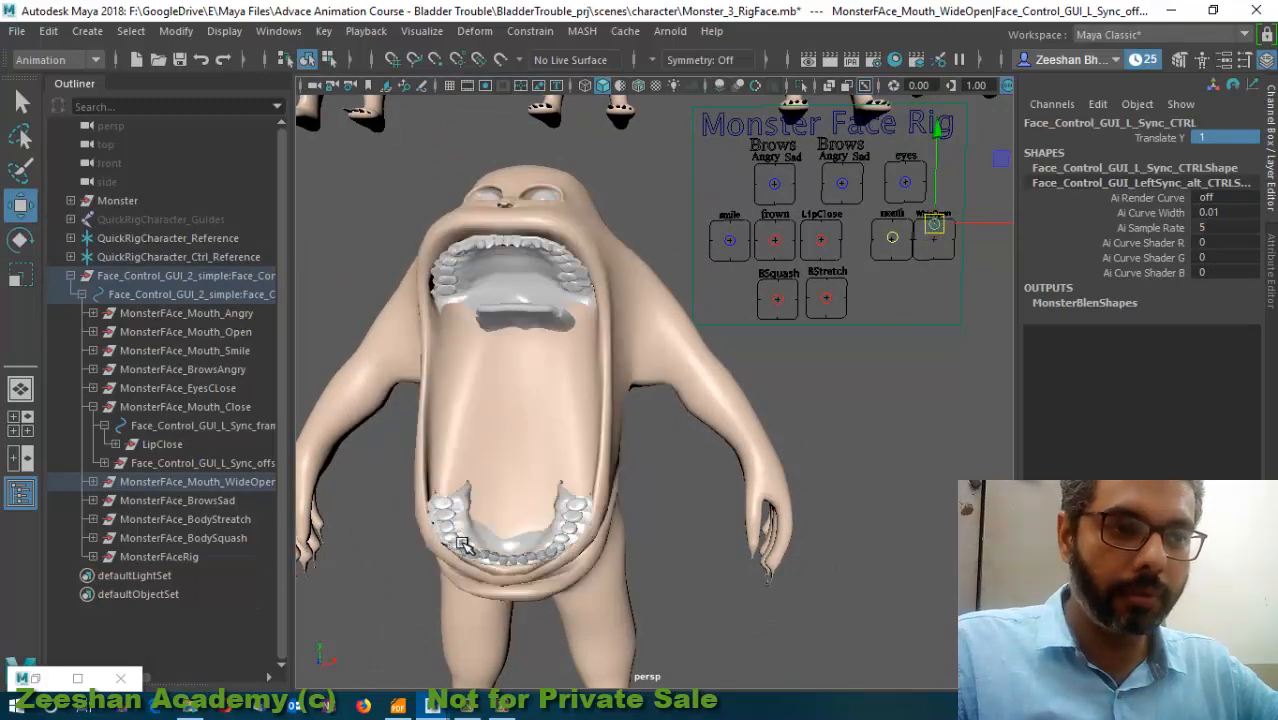
pyautogui.click(568, 555)
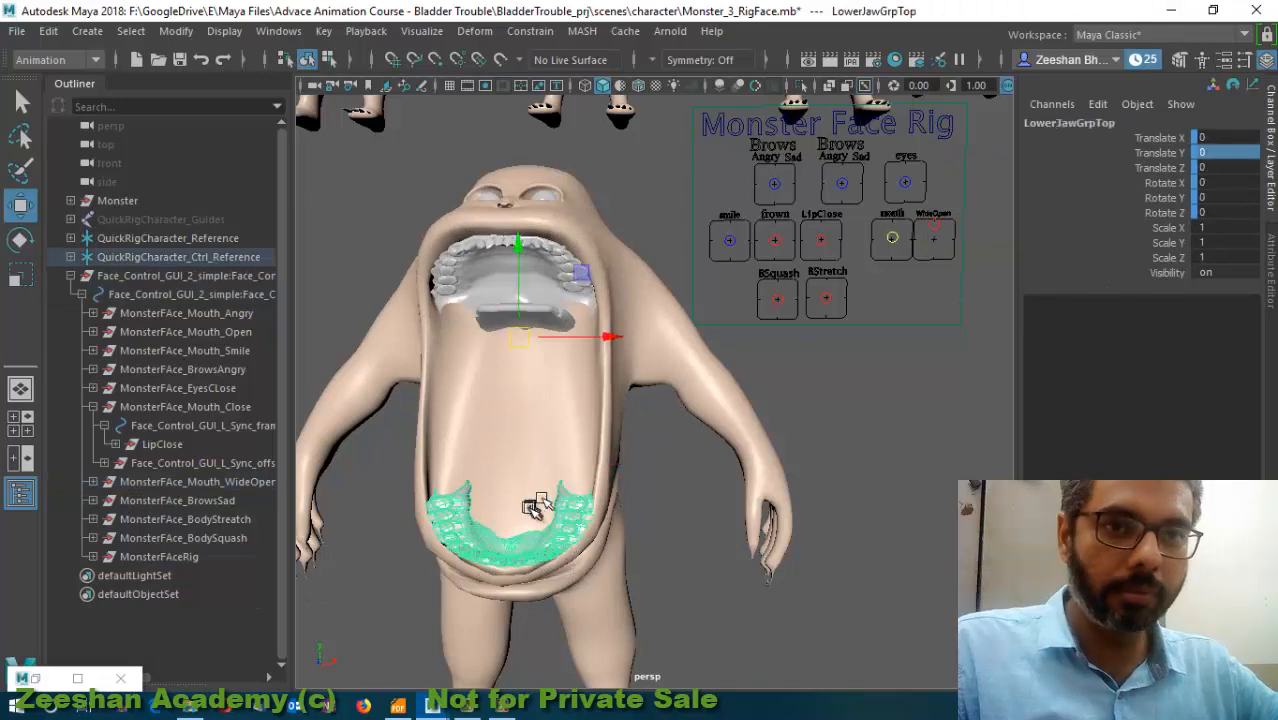
pyautogui.doubleClick(75, 677)
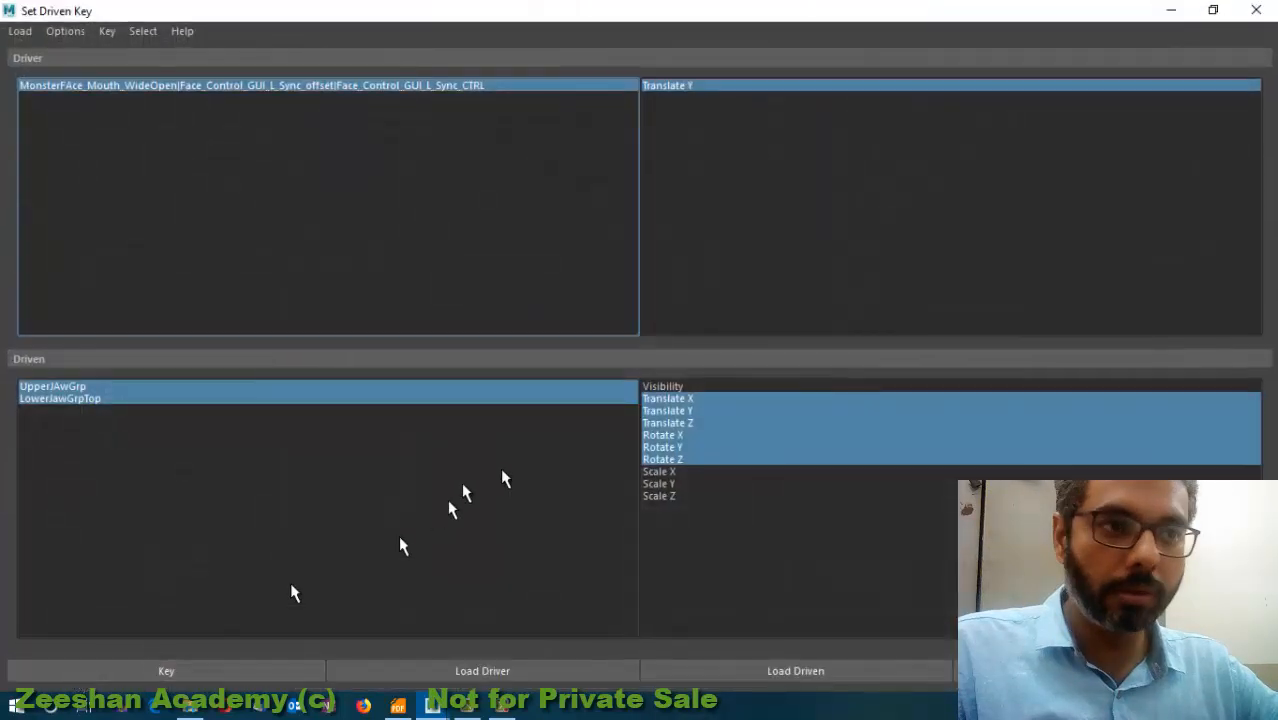
pyautogui.doubleClick(733, 10)
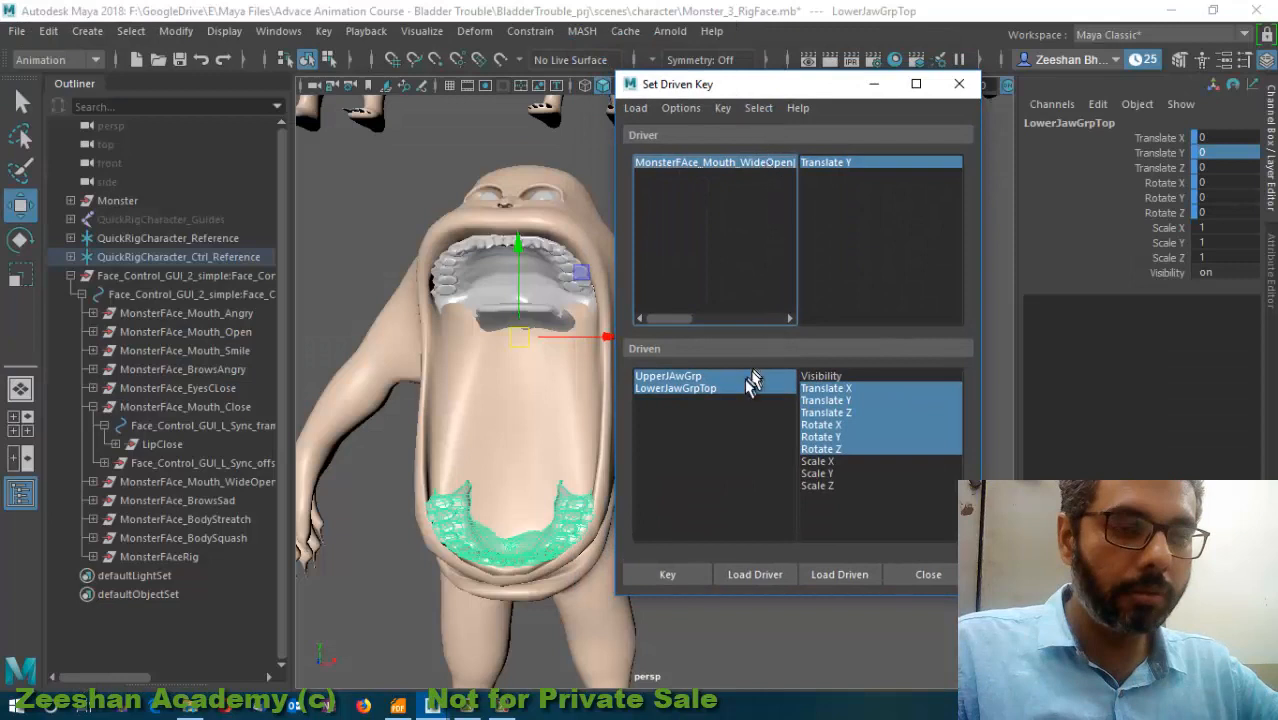
pyautogui.click(740, 389)
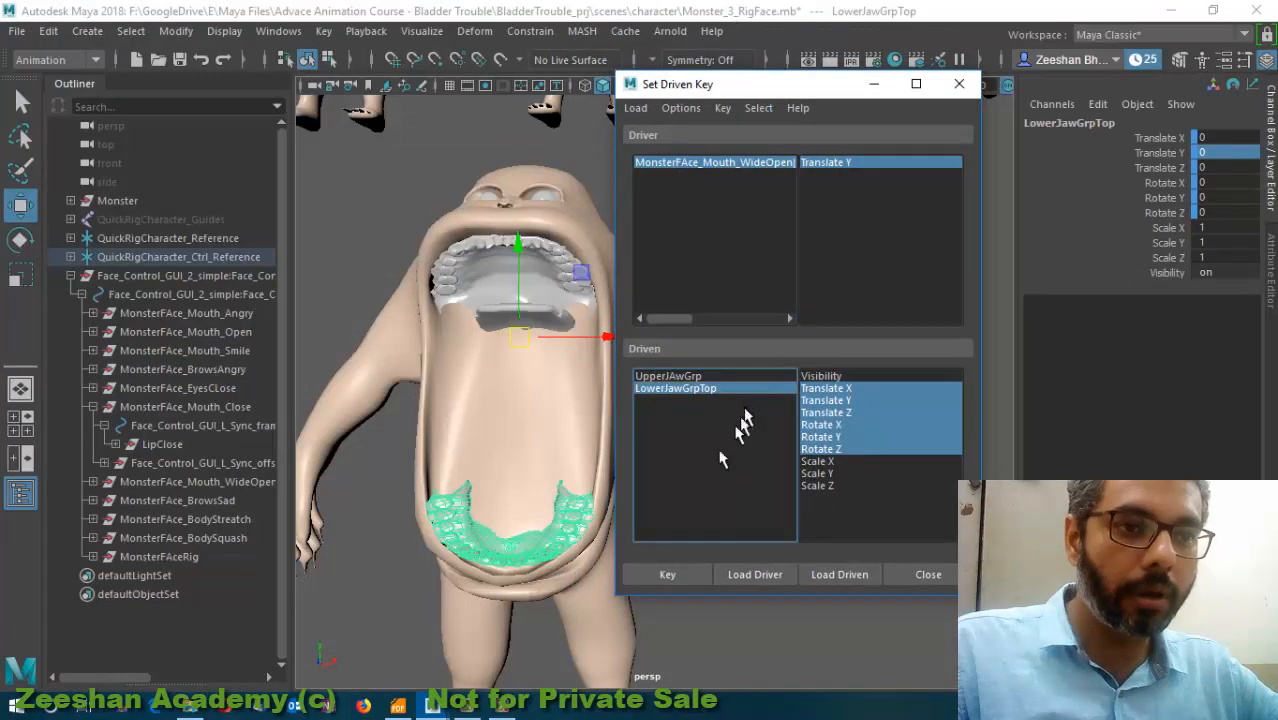
pyautogui.moveTo(732, 377); pyautogui.dragTo(735, 392)
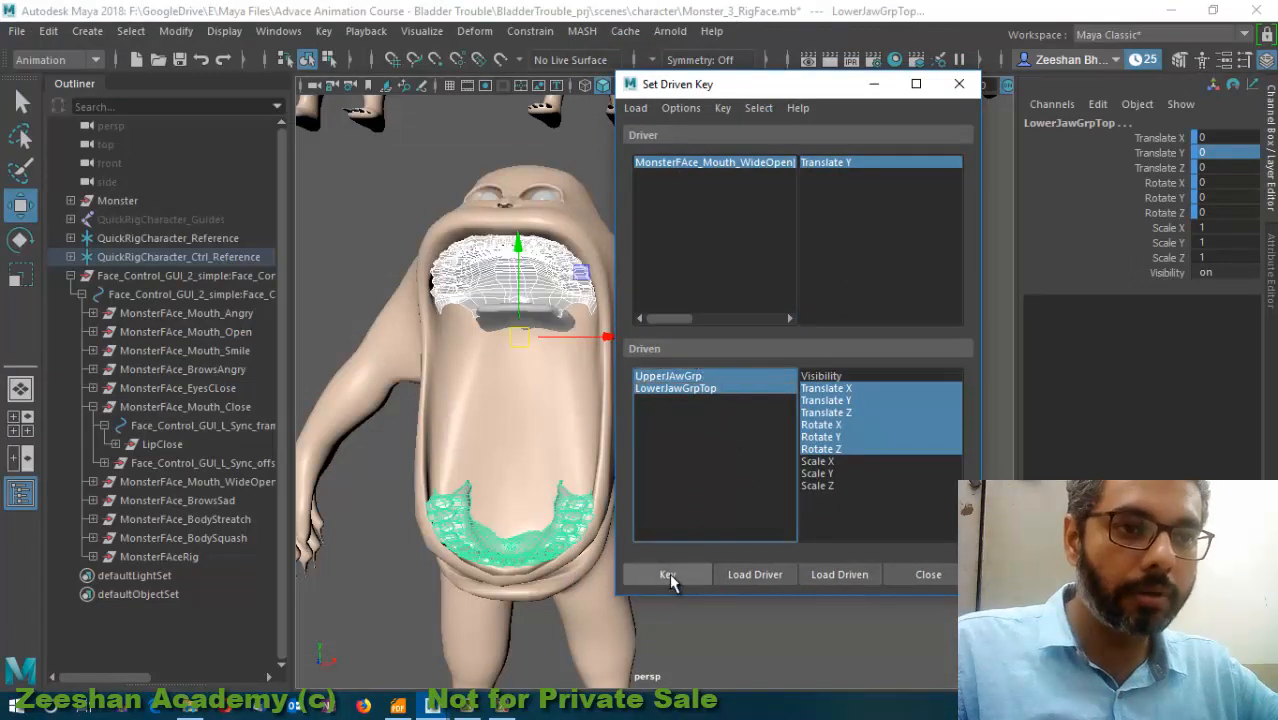
pyautogui.click(668, 577)
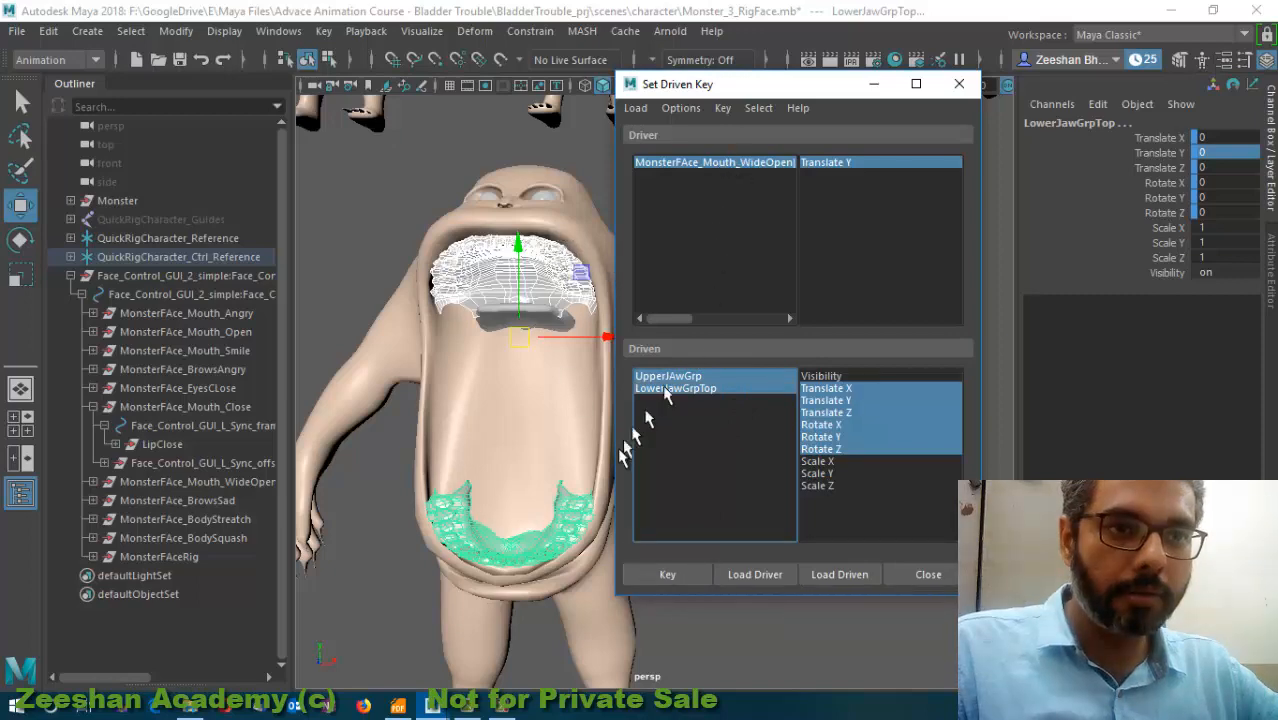
# - Set the WideOpen control's Translate Y to 0 and select LowerJawGrpTop to inspect the lower teeth with the mouth closed
pyautogui.keyDown('alt'); pyautogui.moveTo(546, 443); pyautogui.dragTo(450, 412); pyautogui.keyUp('alt')
pyautogui.keyDown('alt'); pyautogui.moveTo(512, 417); pyautogui.dragTo(438, 418, button='middle'); pyautogui.keyUp('alt')
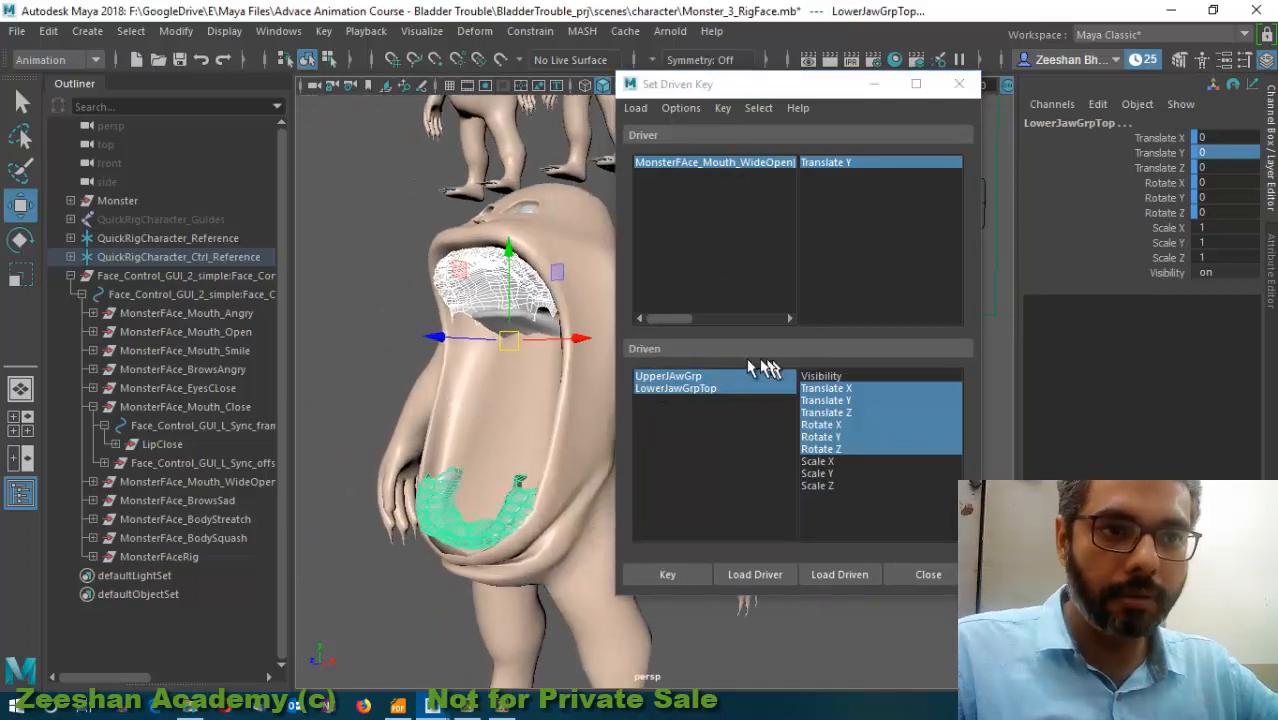
pyautogui.click(725, 163)
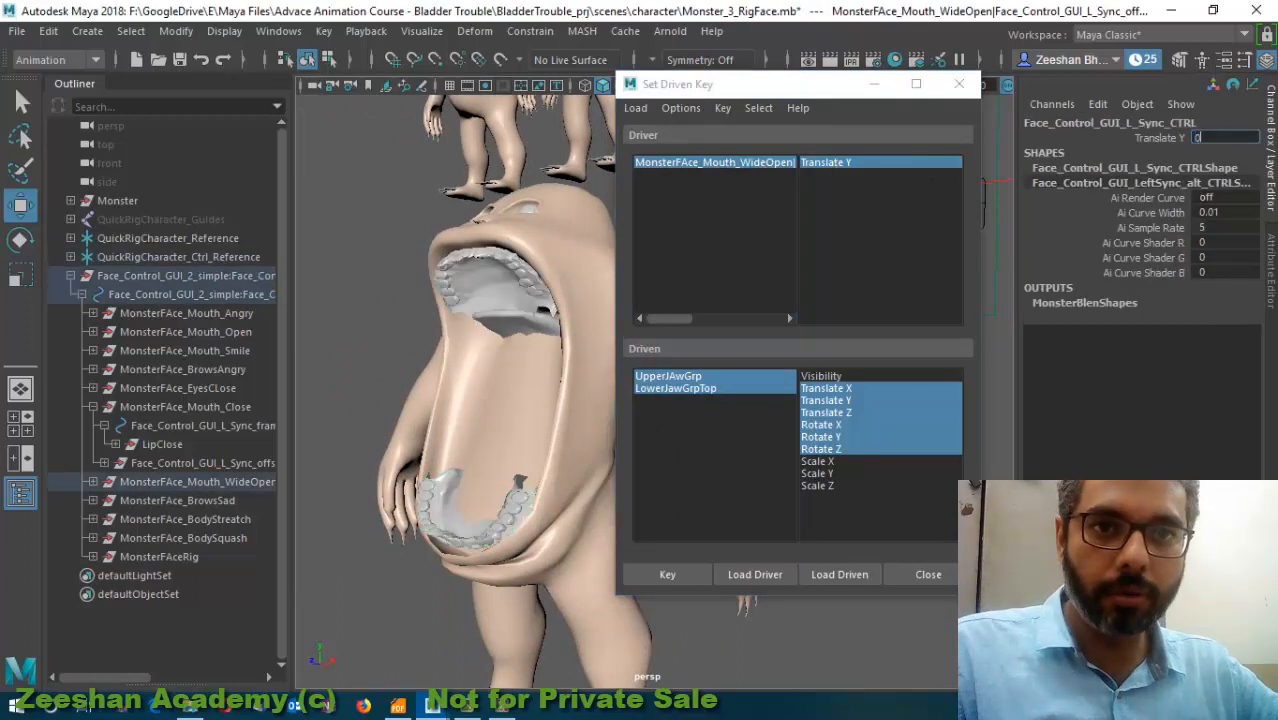
pyautogui.press('Return')
pyautogui.click(517, 521)
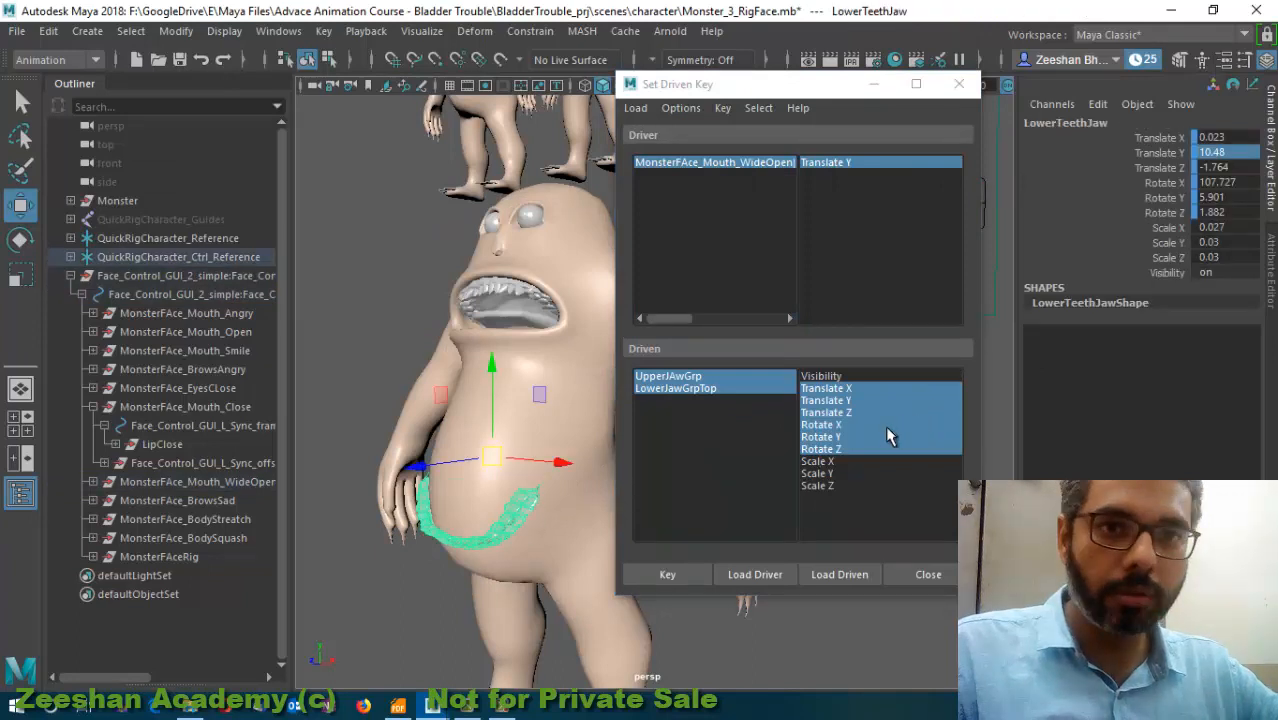
pyautogui.press('Up')
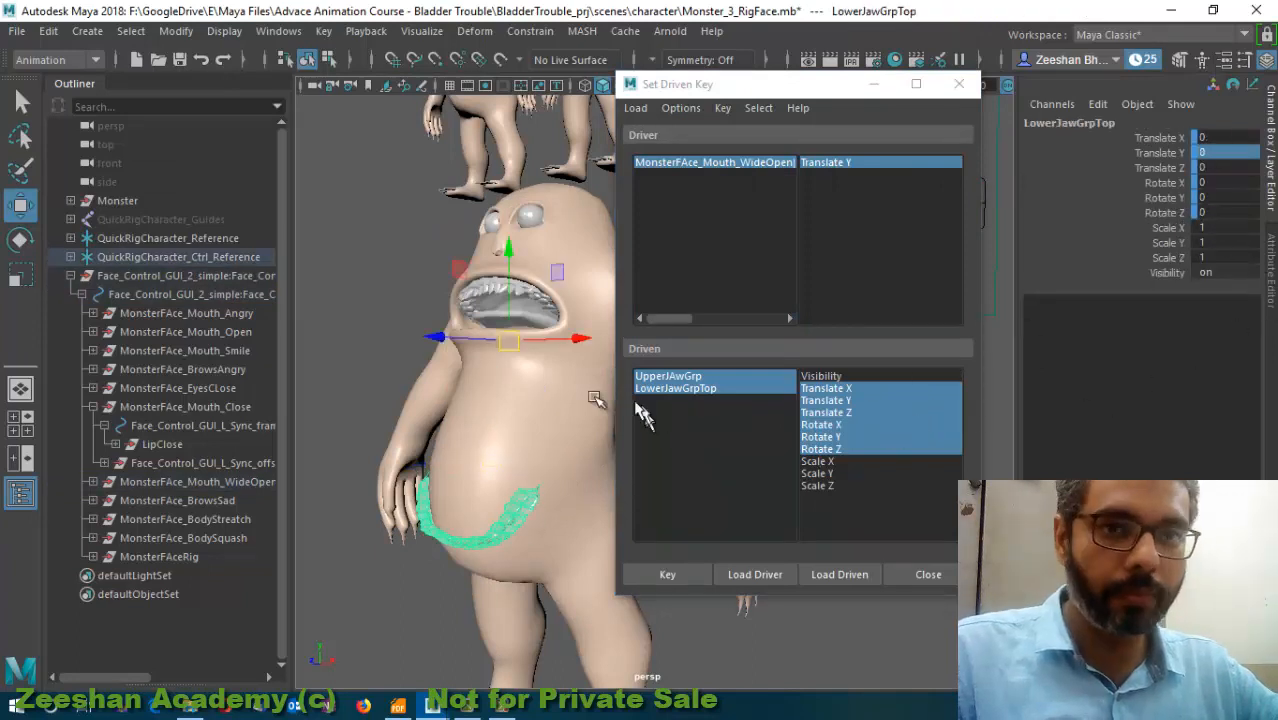
pyautogui.press('e')
pyautogui.keyDown('alt'); pyautogui.moveTo(470, 440); pyautogui.dragTo(521, 408); pyautogui.keyUp('alt')
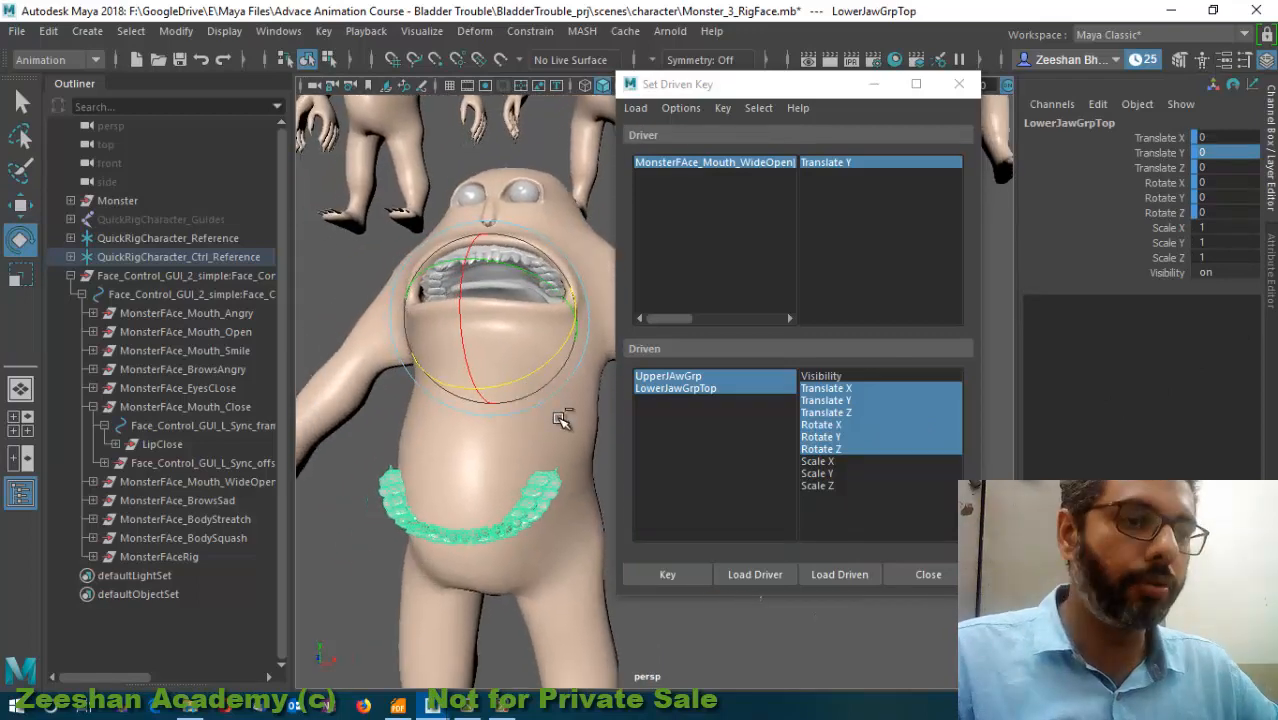
# - Undo the WideOpen control's reset and the moves and rotations made directly on the LowerTeethJaw mesh
pyautogui.hotkey('ctrl', 'z')
pyautogui.hotkey('ctrl', 'z')
pyautogui.hotkey('ctrl', 'z')
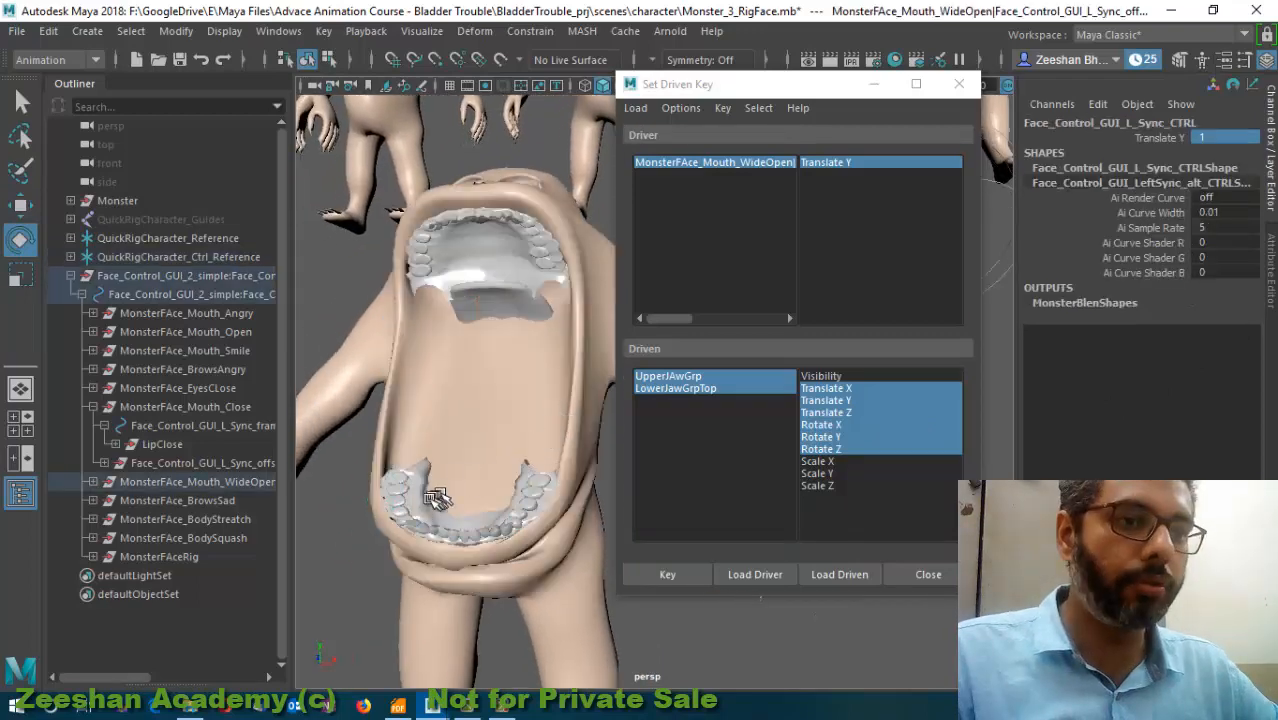
pyautogui.click(437, 498)
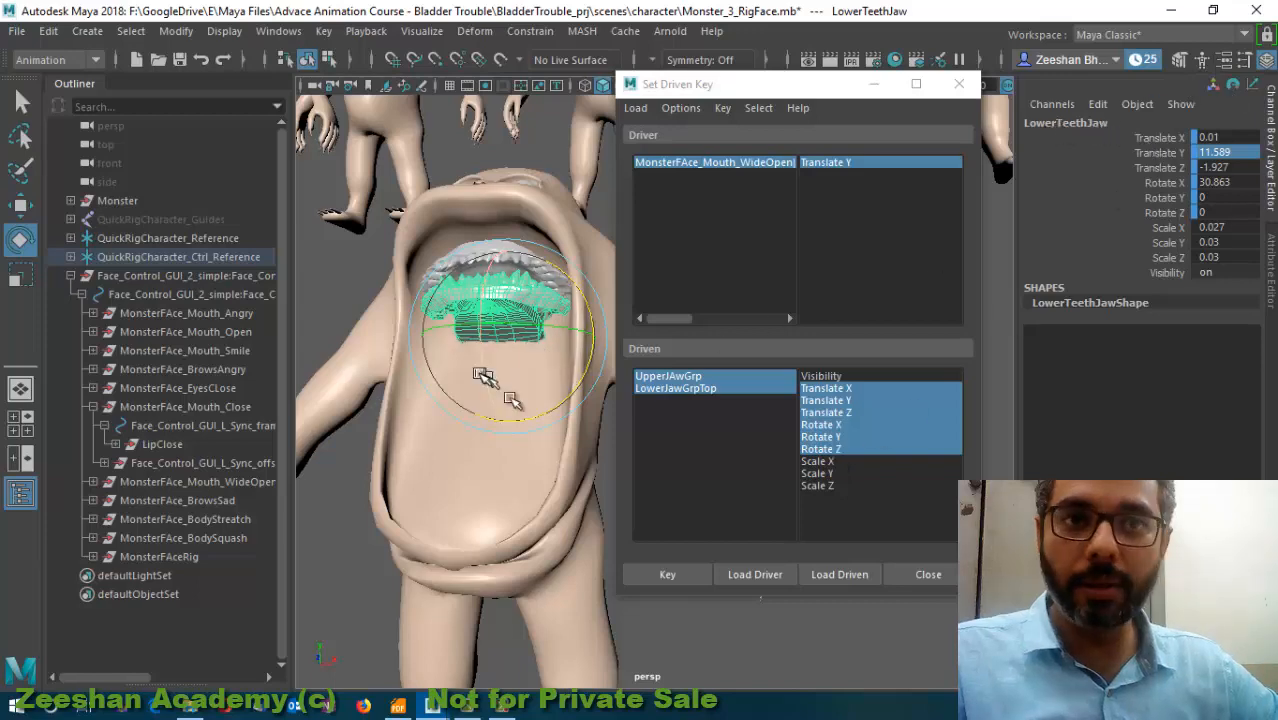
# - Check the teeth in the closed mouth by setting the WideOpen control's Translate Y to 0, and return it to 1
pyautogui.keyDown('alt'); pyautogui.moveTo(528, 365); pyautogui.dragTo(490, 435); pyautogui.keyUp('alt')
pyautogui.moveTo(755, 377); pyautogui.dragTo(740, 390)
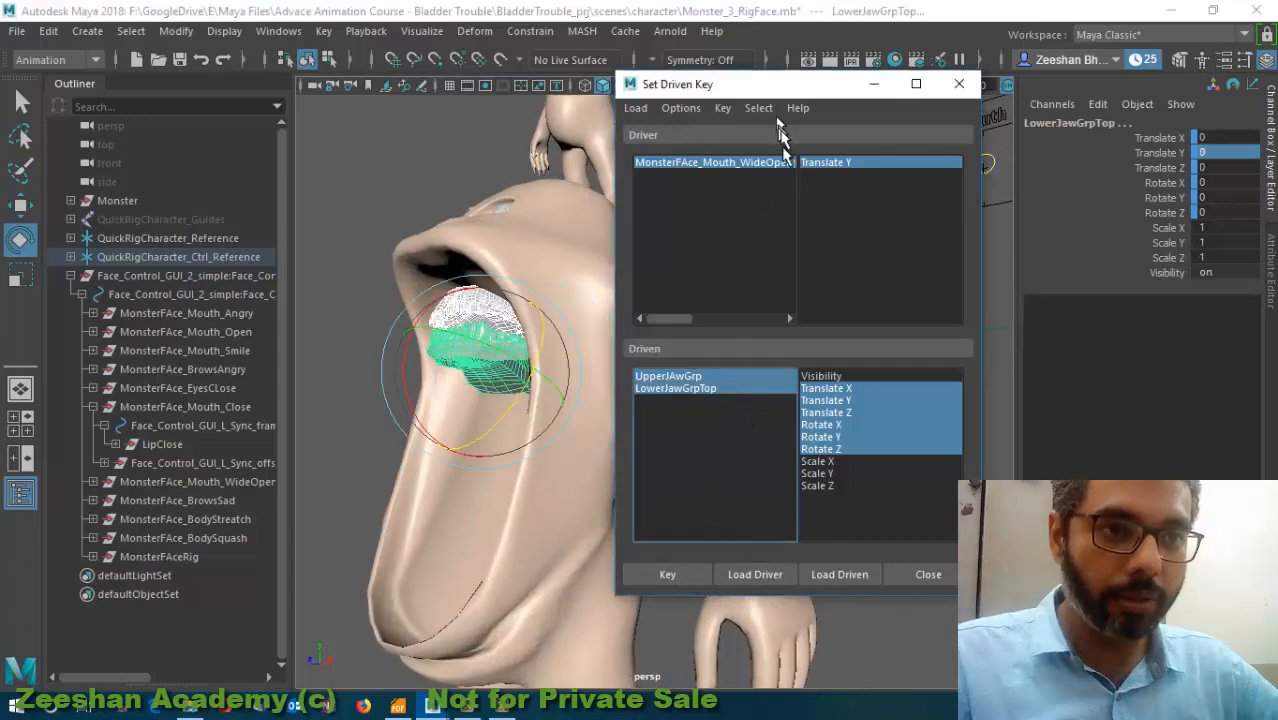
pyautogui.click(721, 161)
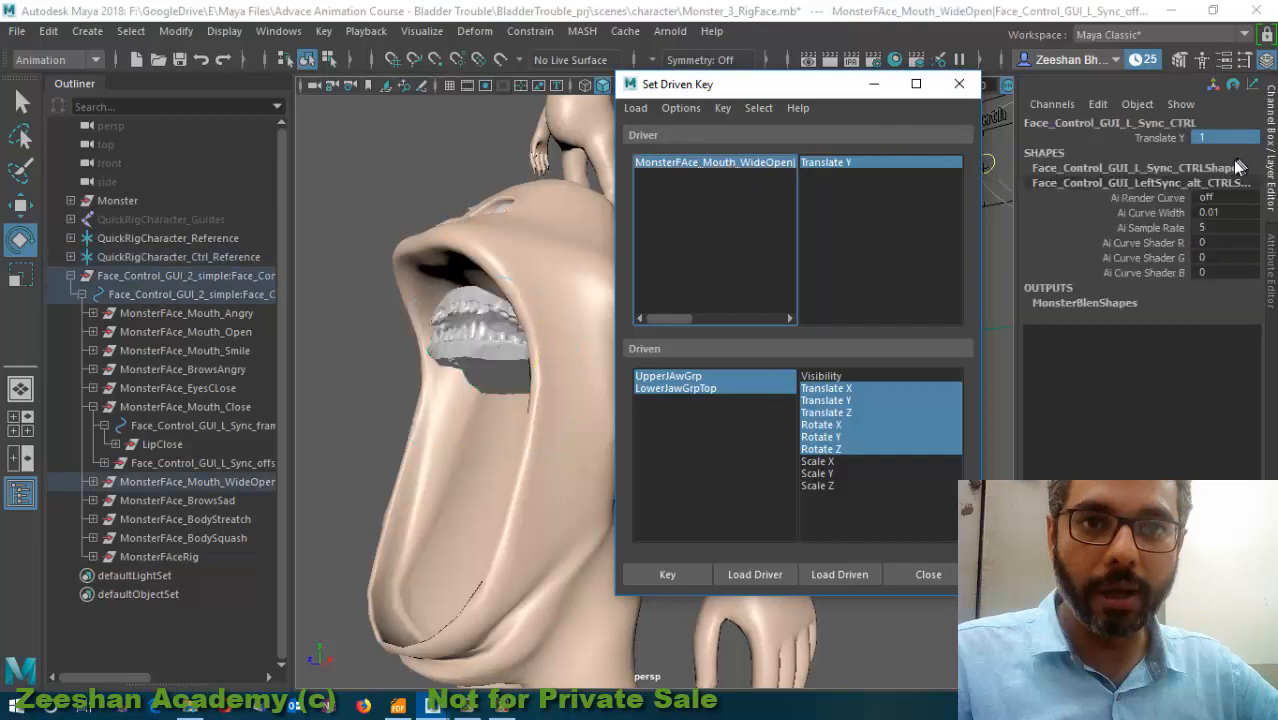
pyautogui.click(1211, 127)
pyautogui.write('0')
pyautogui.press('Return')
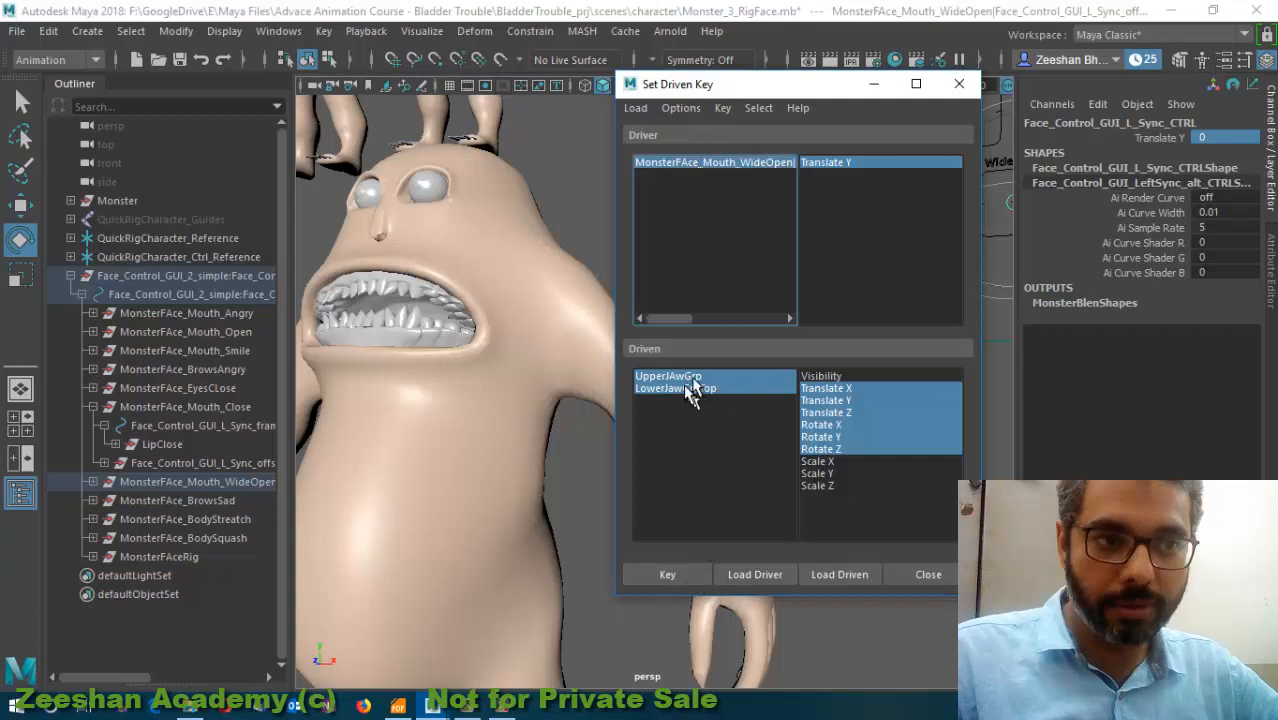
pyautogui.keyDown('alt'); pyautogui.moveTo(350, 488); pyautogui.dragTo(432, 497, button='middle'); pyautogui.keyUp('alt')
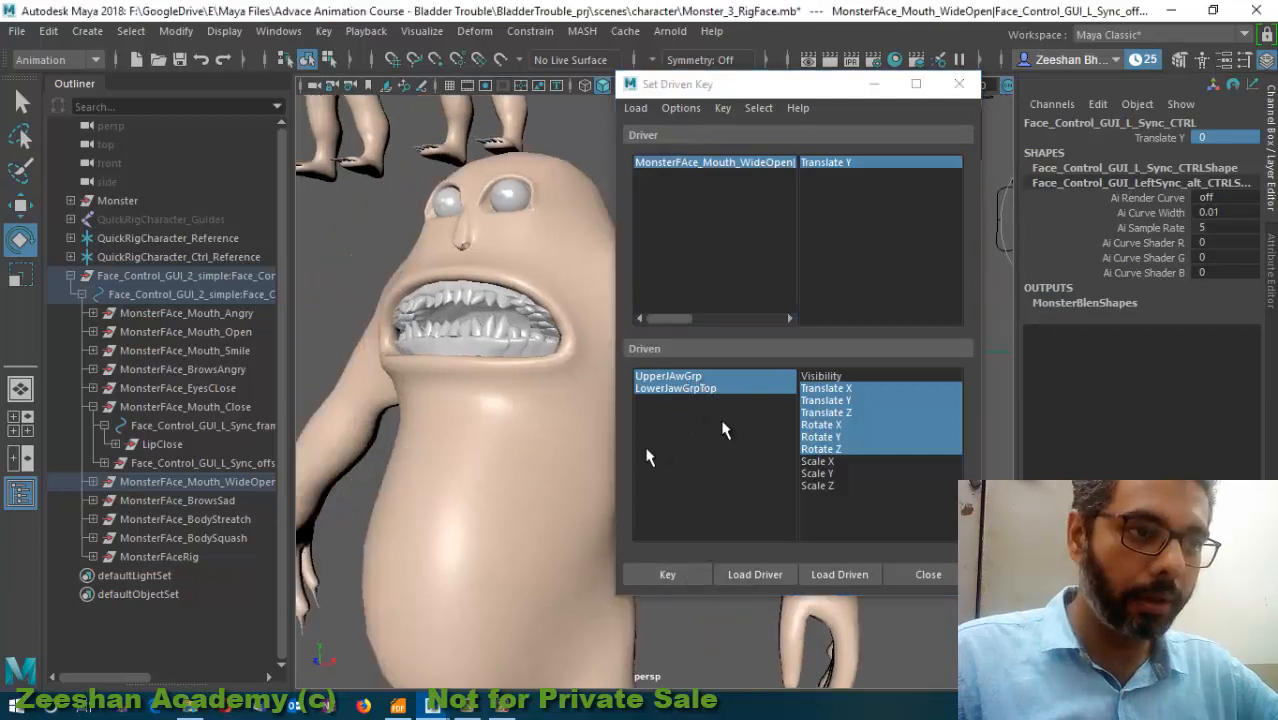
pyautogui.click(707, 166)
pyautogui.click(1197, 140)
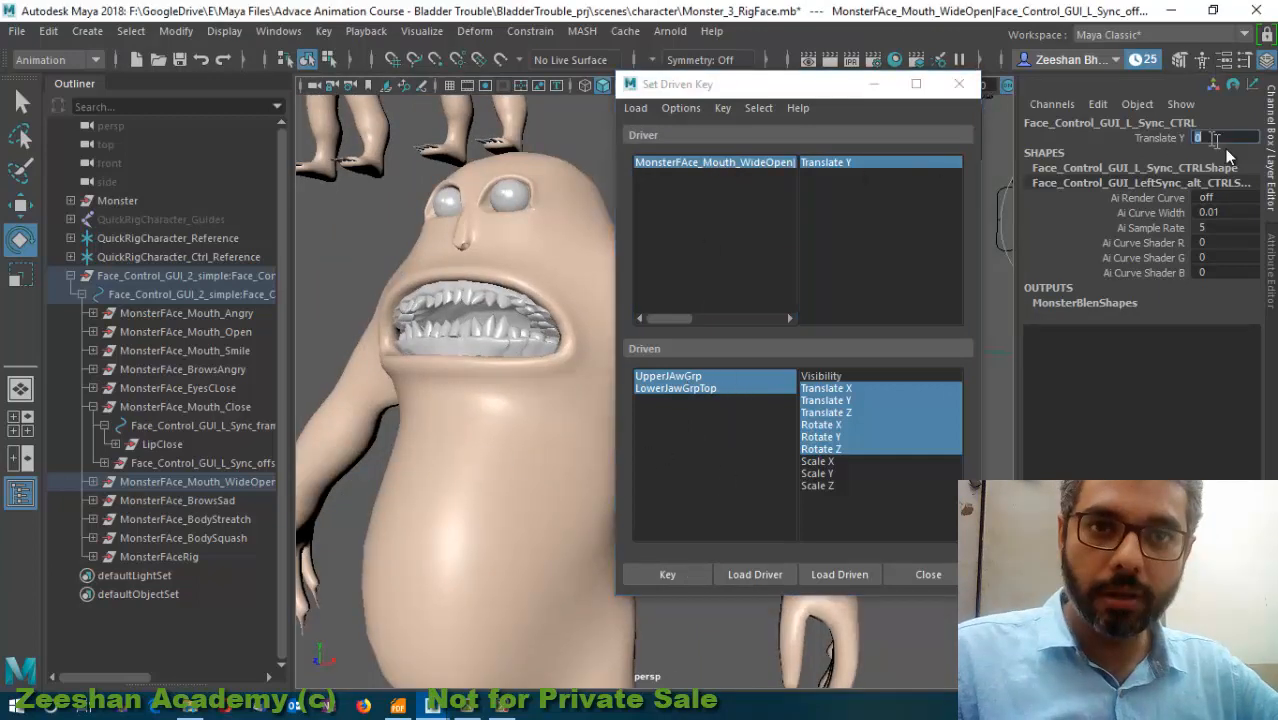
pyautogui.write('1')
pyautogui.press('Return')
# - Select UpperJAwGrp, the parent group of the upper teeth, and move it up to about Translate Y 0.035
pyautogui.keyDown('alt'); pyautogui.moveTo(513, 382); pyautogui.dragTo(512, 352); pyautogui.keyUp('alt')
pyautogui.click(535, 266)
pyautogui.press('Up')
pyautogui.moveTo(812, 84); pyautogui.dragTo(1084, 187)
pyautogui.keyDown('alt'); pyautogui.moveTo(470, 390); pyautogui.dragTo(490, 300); pyautogui.keyUp('alt')
pyautogui.press('w')
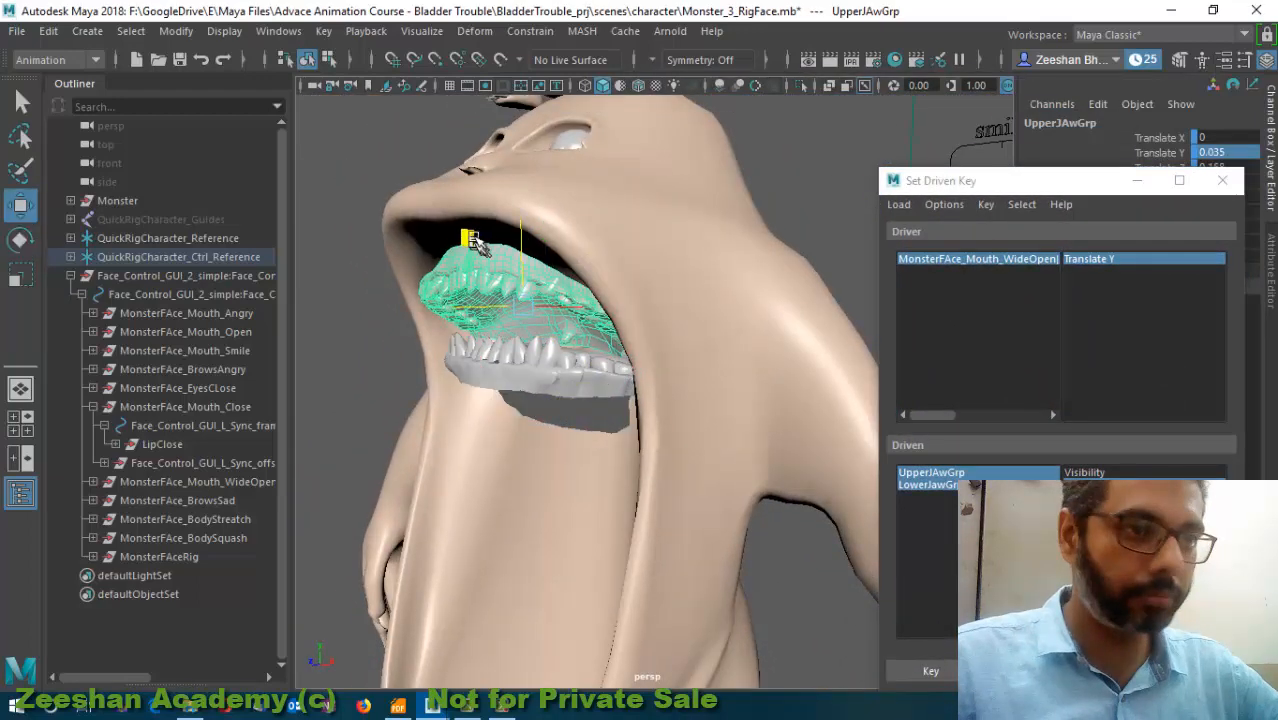
# - Rotate and reposition UpperJAwGrp so the upper teeth fit inside the wide-open upper lip
pyautogui.press('e')
pyautogui.keyDown('alt'); pyautogui.moveTo(466, 215); pyautogui.dragTo(524, 351); pyautogui.keyUp('alt')
pyautogui.press('w')
pyautogui.keyDown('alt'); pyautogui.moveTo(590, 352); pyautogui.dragTo(687, 357); pyautogui.keyUp('alt')
pyautogui.moveTo(610, 264); pyautogui.dragTo(777, 344)
pyautogui.keyDown('alt'); pyautogui.moveTo(777, 344); pyautogui.dragTo(608, 352); pyautogui.keyUp('alt')
pyautogui.moveTo(711, 351); pyautogui.dragTo(695, 350)
pyautogui.keyDown('alt'); pyautogui.moveTo(692, 352); pyautogui.dragTo(650, 448); pyautogui.keyUp('alt')
# - Select LowerJawGrpTop, the parent group of the lower teeth, and lower it into the open mouth to about Translate Y -1.147
pyautogui.click(683, 487)
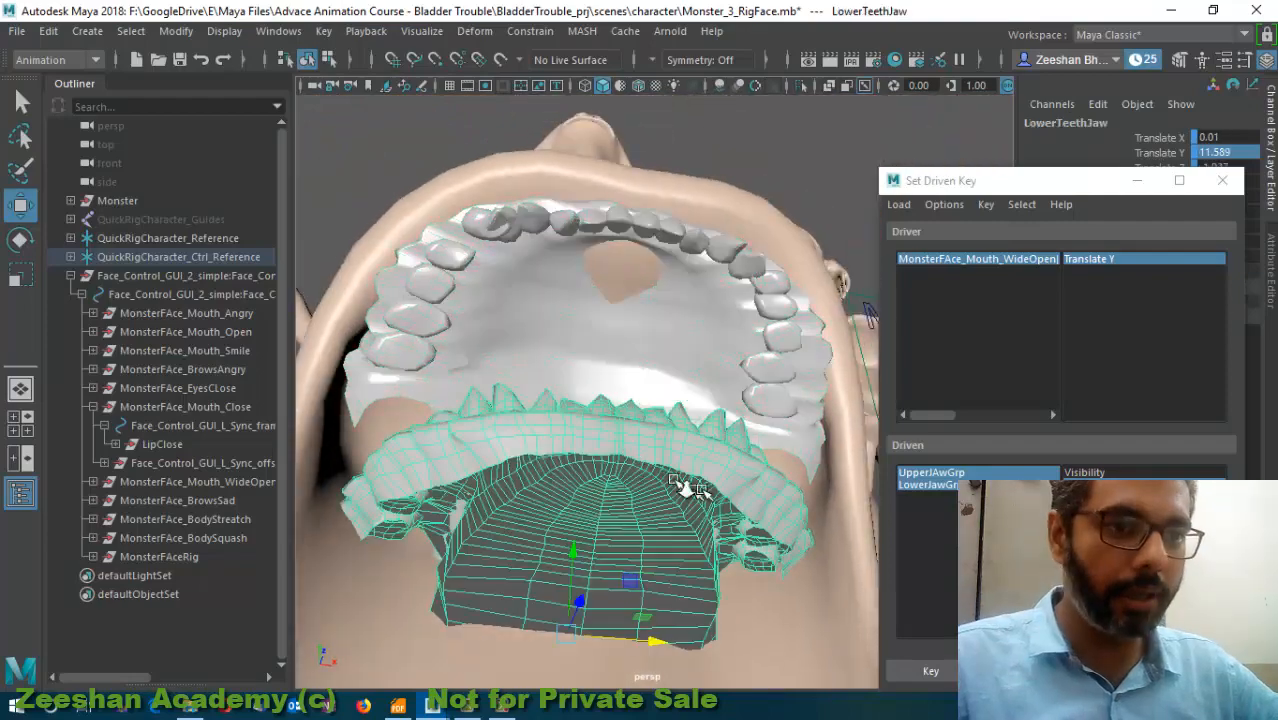
pyautogui.keyDown('alt'); pyautogui.moveTo(683, 487); pyautogui.dragTo(633, 320); pyautogui.keyUp('alt')
pyautogui.keyDown('alt'); pyautogui.moveTo(657, 216); pyautogui.dragTo(643, 220); pyautogui.keyUp('alt')
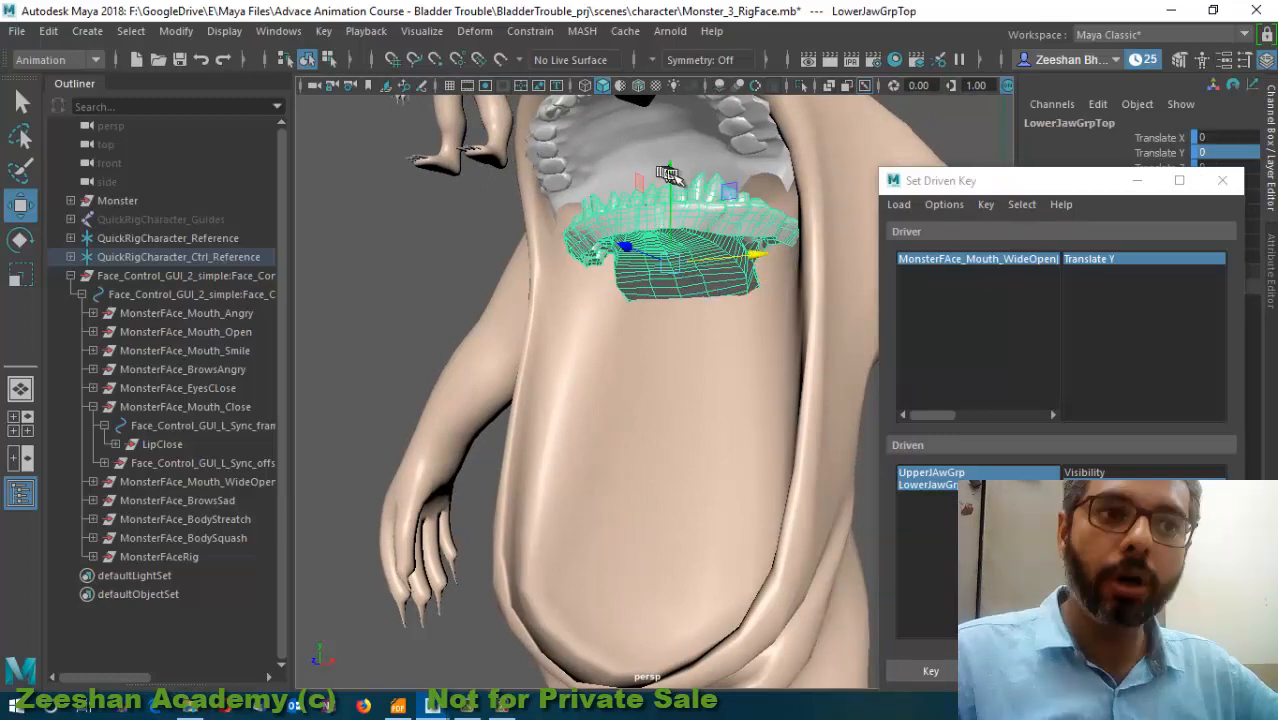
pyautogui.moveTo(705, 210); pyautogui.dragTo(585, 422)
pyautogui.scroll(-3, 590, 436)
pyautogui.keyDown('alt'); pyautogui.moveTo(593, 437); pyautogui.dragTo(445, 314); pyautogui.keyUp('alt')
pyautogui.keyDown('alt'); pyautogui.moveTo(676, 368); pyautogui.dragTo(676, 445, button='middle'); pyautogui.keyUp('alt')
pyautogui.scroll(3, 556, 371)
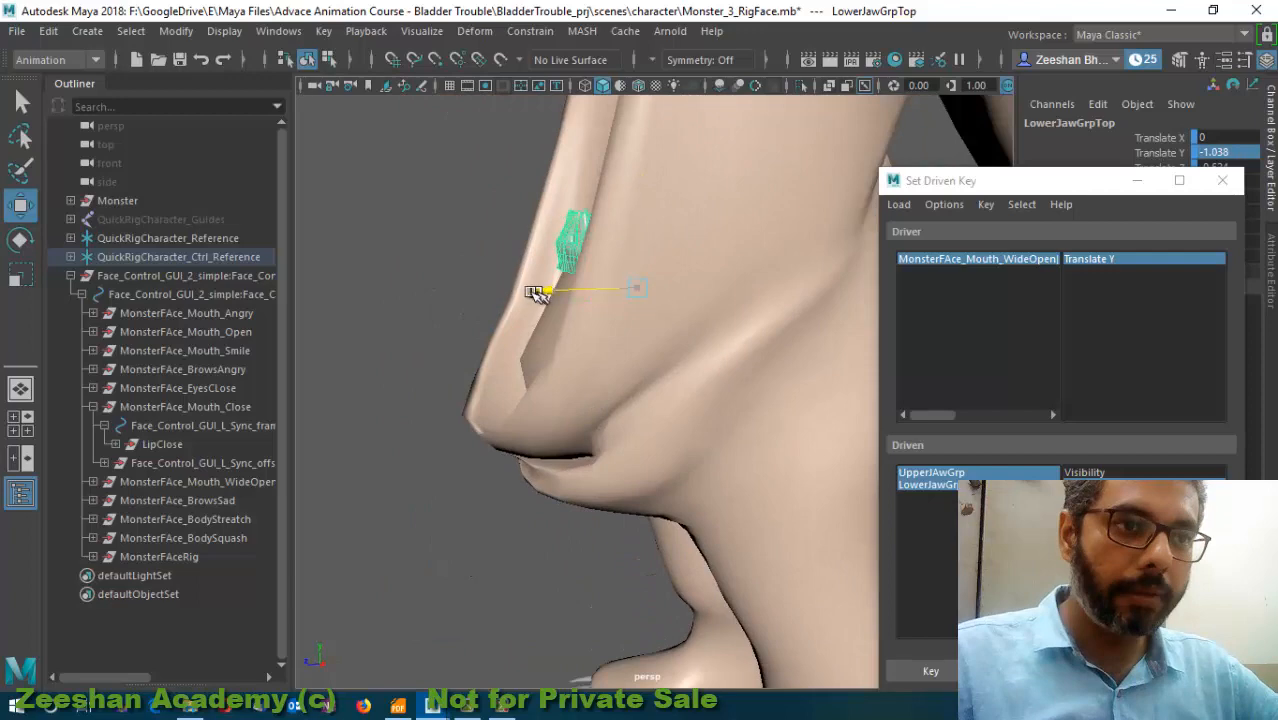
pyautogui.moveTo(474, 297); pyautogui.dragTo(476, 294)
# - Tilt LowerJawGrpTop so the lower teeth follow the slope of the open lower lip
pyautogui.press('e')
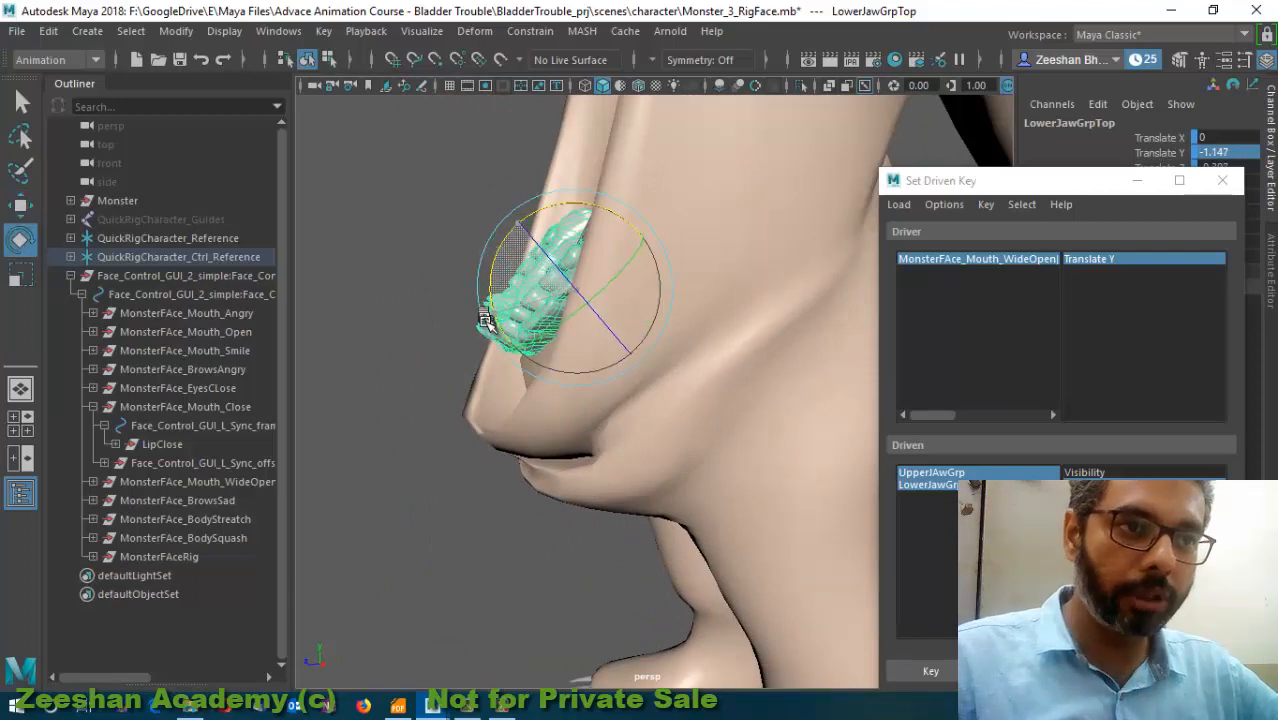
pyautogui.keyDown('alt'); pyautogui.moveTo(490, 350); pyautogui.dragTo(410, 267); pyautogui.keyUp('alt')
pyautogui.press('w')
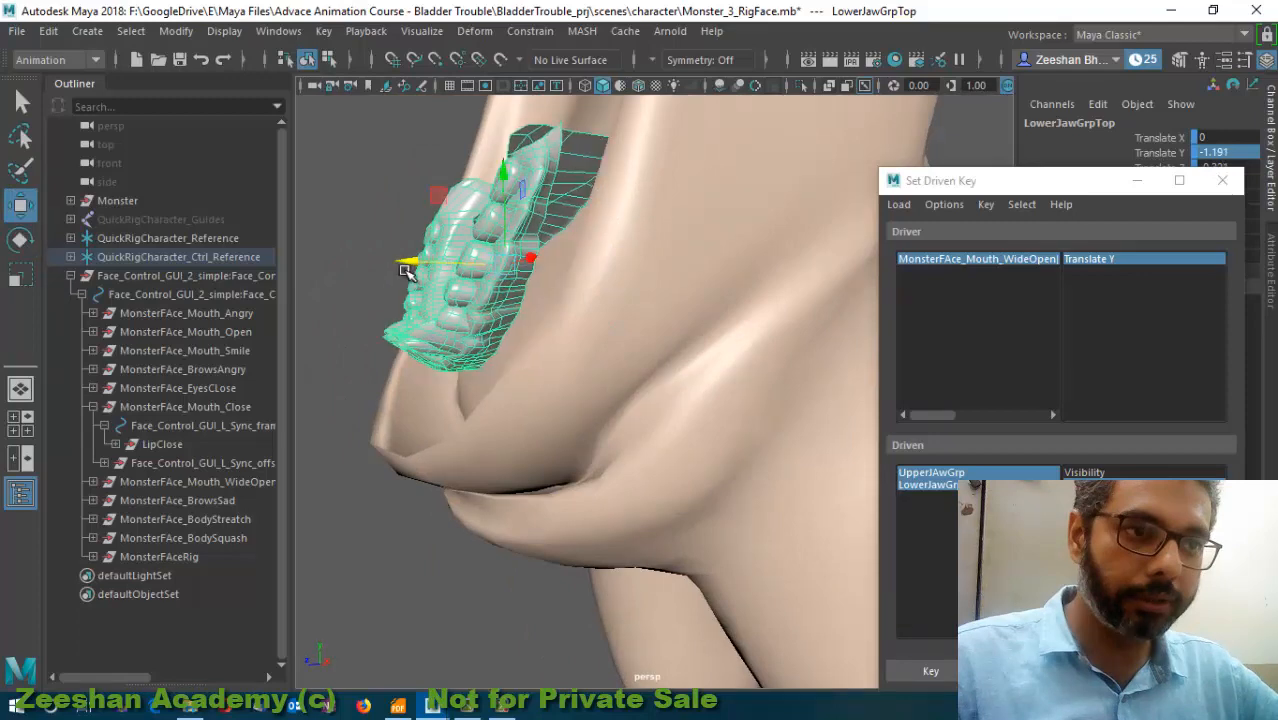
# - Seat LowerJawGrpTop deeper inside the lower lip, at about Translate Y -1.32
pyautogui.moveTo(498, 178); pyautogui.dragTo(618, 314)
pyautogui.moveTo(620, 234); pyautogui.dragTo(577, 218)
pyautogui.keyDown('alt'); pyautogui.moveTo(577, 220); pyautogui.dragTo(756, 263); pyautogui.keyUp('alt')
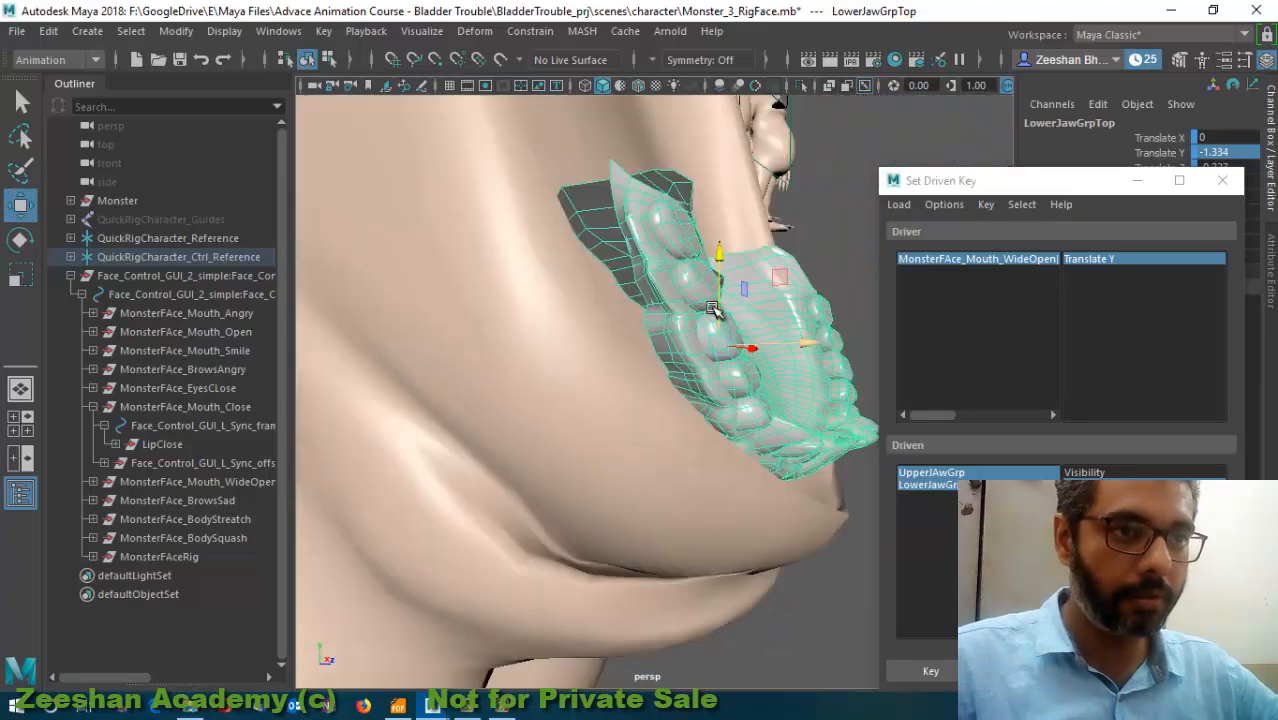
pyautogui.moveTo(768, 338); pyautogui.dragTo(693, 376)
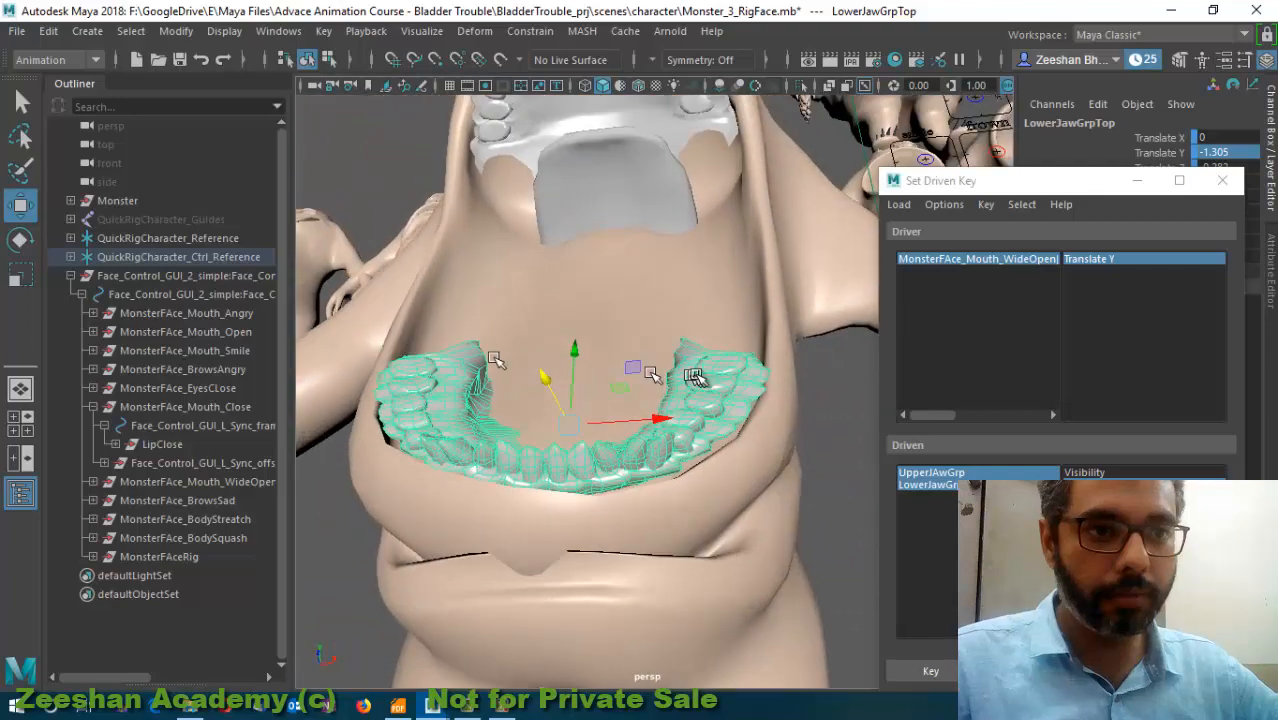
pyautogui.moveTo(578, 350); pyautogui.dragTo(579, 354)
# - Fine-tune LowerJawGrpTop's rotation and position in the lower lip, to about Translate X 0.005 and Translate Y -1.351
pyautogui.press('e')
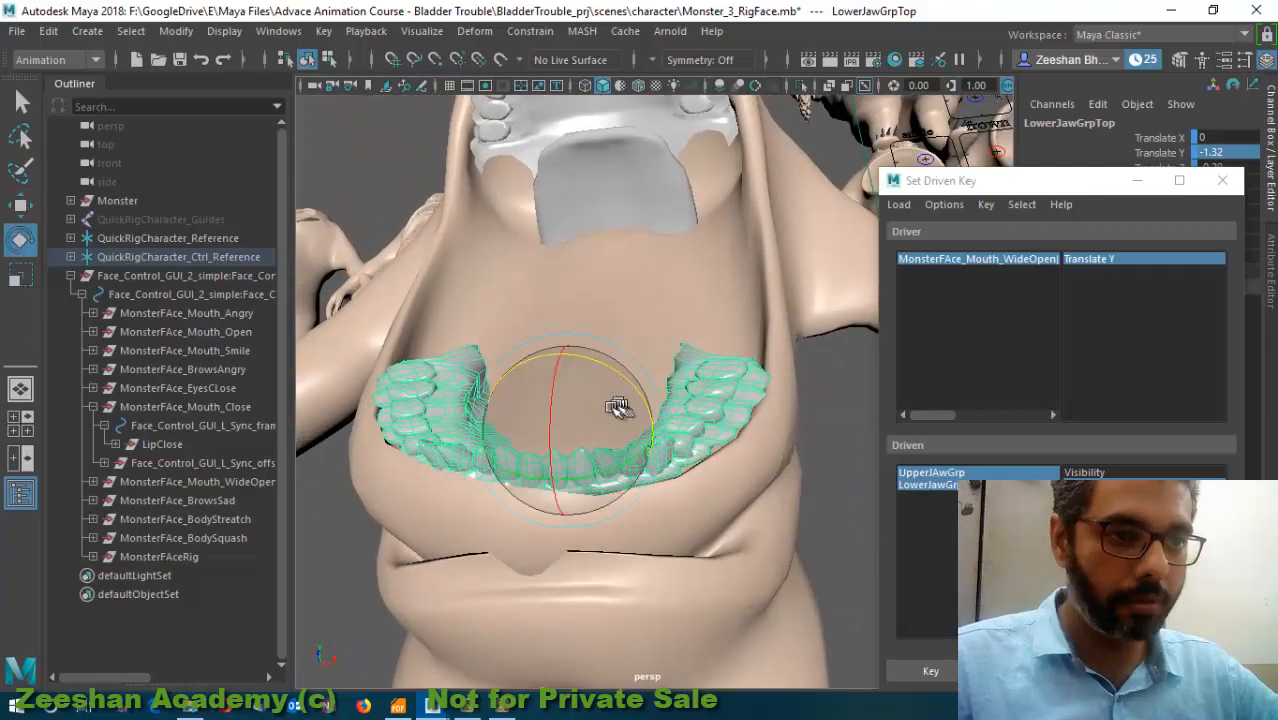
pyautogui.moveTo(613, 399)
pyautogui.keyDown('alt'); pyautogui.mouseDown()
pyautogui.moveTo(630, 350)
pyautogui.moveTo(585, 419)
pyautogui.moveTo(448, 465)
pyautogui.moveTo(790, 538)
pyautogui.moveTo(585, 522)
pyautogui.moveTo(583, 365)
pyautogui.moveTo(597, 330)
pyautogui.moveTo(685, 434)
pyautogui.moveTo(631, 399)
pyautogui.mouseUp(); pyautogui.keyUp('alt')
pyautogui.press('w')
pyautogui.keyDown('alt'); pyautogui.moveTo(631, 399); pyautogui.dragTo(676, 377); pyautogui.keyUp('alt')
pyautogui.keyDown('alt'); pyautogui.moveTo(676, 377); pyautogui.dragTo(619, 371, button='right'); pyautogui.keyUp('alt')
pyautogui.keyDown('alt'); pyautogui.moveTo(619, 371); pyautogui.dragTo(582, 474, button='middle'); pyautogui.keyUp('alt')
pyautogui.keyDown('alt'); pyautogui.moveTo(590, 474); pyautogui.dragTo(662, 318); pyautogui.keyUp('alt')
# - Set a driven key on UpperJAwGrp and LowerJawGrpTop for the WideOpen control's Translate Y at 1
pyautogui.click(1013, 472)
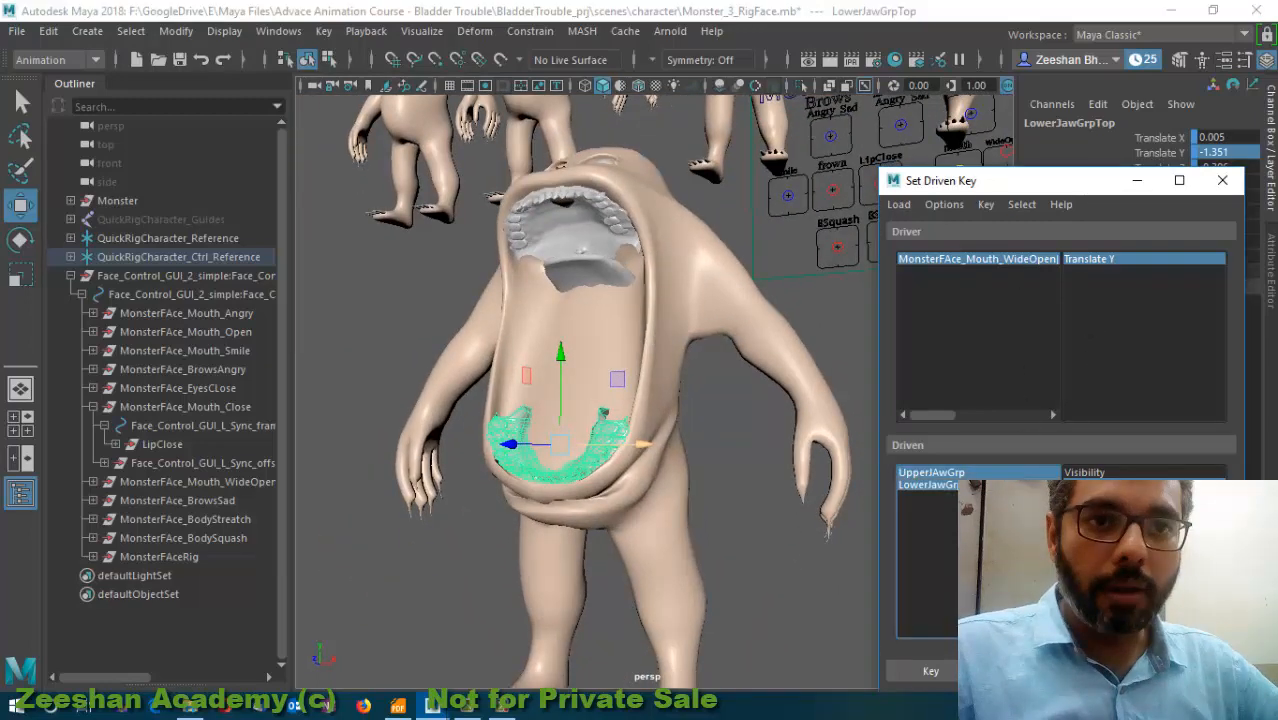
pyautogui.click(929, 672)
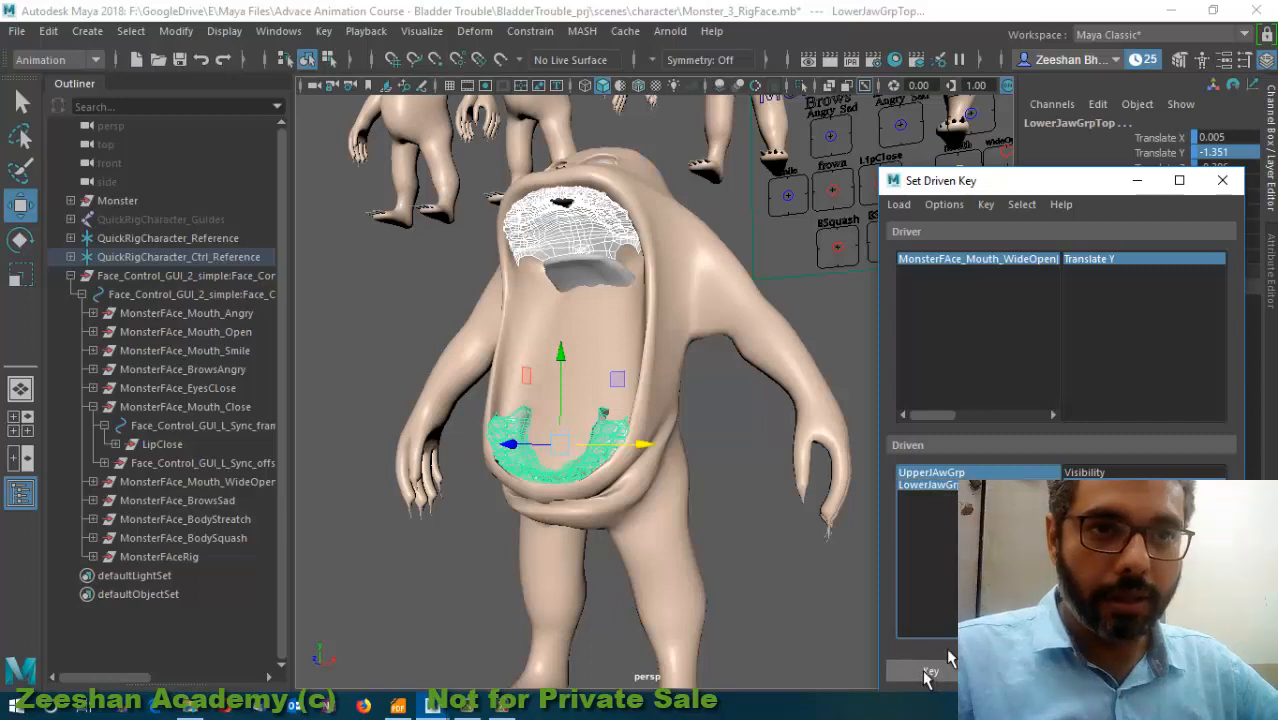
# - Test the WideOpen control by setting its Translate Y to 0 and back to 1 while checking how both jaws follow
pyautogui.click(1135, 186)
pyautogui.keyDown('alt'); pyautogui.moveTo(984, 185); pyautogui.dragTo(925, 208, button='middle'); pyautogui.keyUp('alt')
pyautogui.click(910, 213)
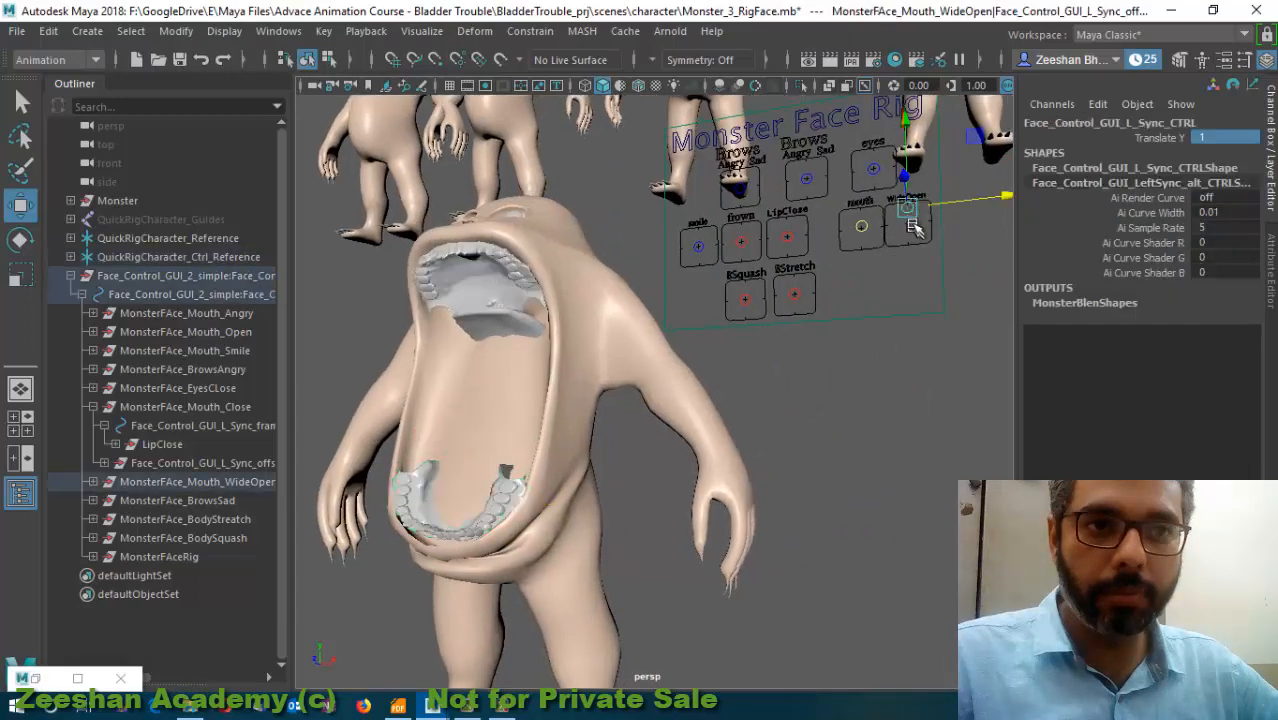
pyautogui.moveTo(911, 216)
pyautogui.mouseDown()
pyautogui.moveTo(916, 248)
pyautogui.moveTo(915, 210)
pyautogui.moveTo(922, 222)
pyautogui.mouseUp()
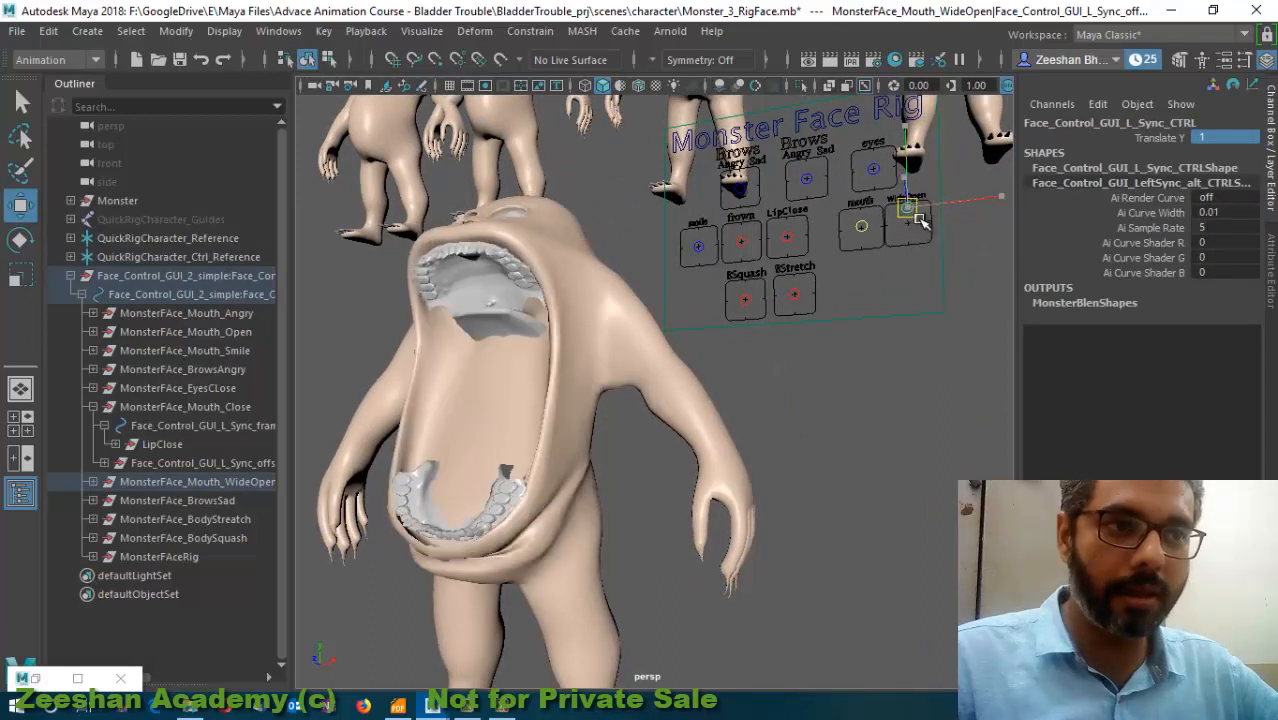
pyautogui.doubleClick(1218, 140)
pyautogui.write('0')
pyautogui.press('Return')
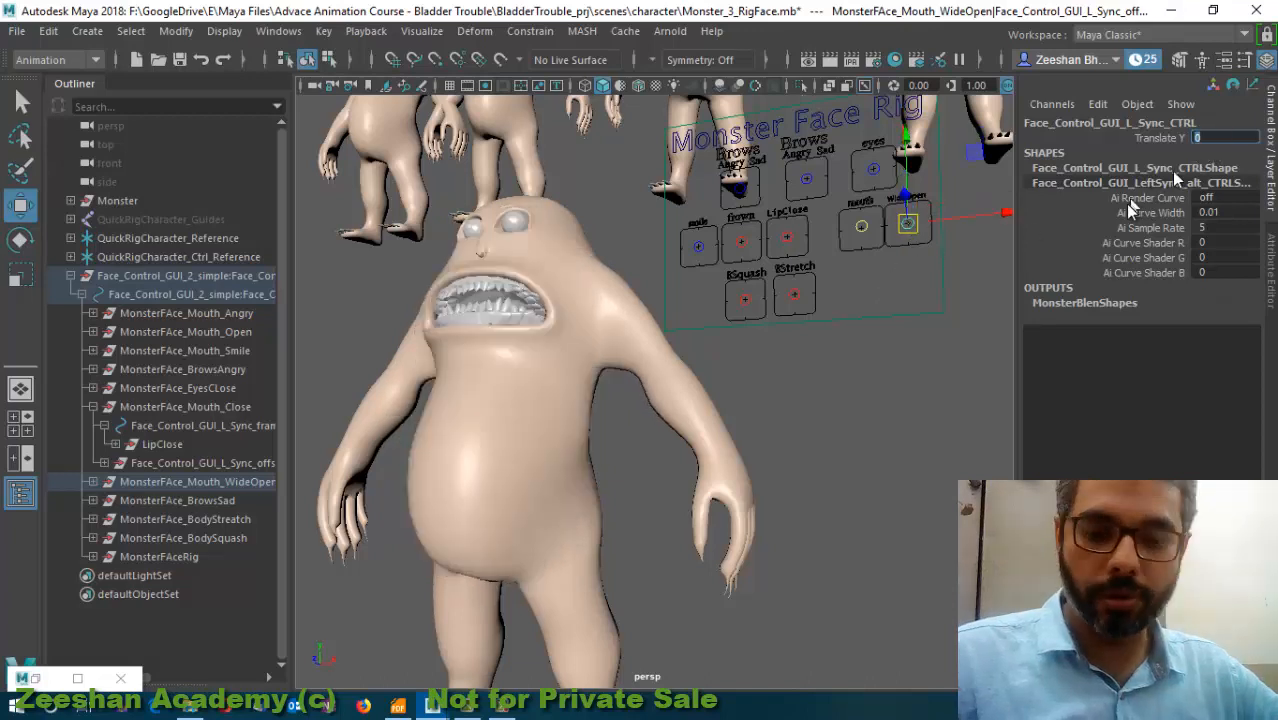
pyautogui.moveTo(907, 224); pyautogui.dragTo(901, 213)
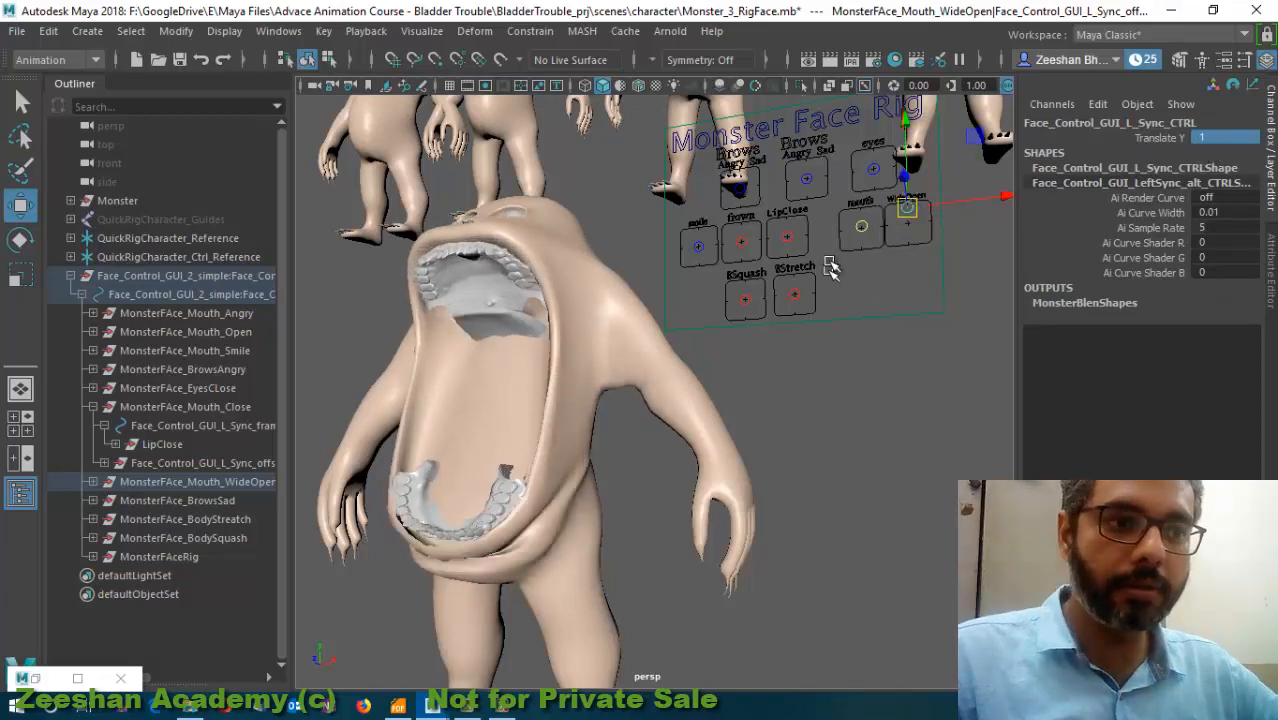
# - Duplicate TongueMonster and place the copy beside the monster's body, at about Translate X 115.91
pyautogui.click(497, 311)
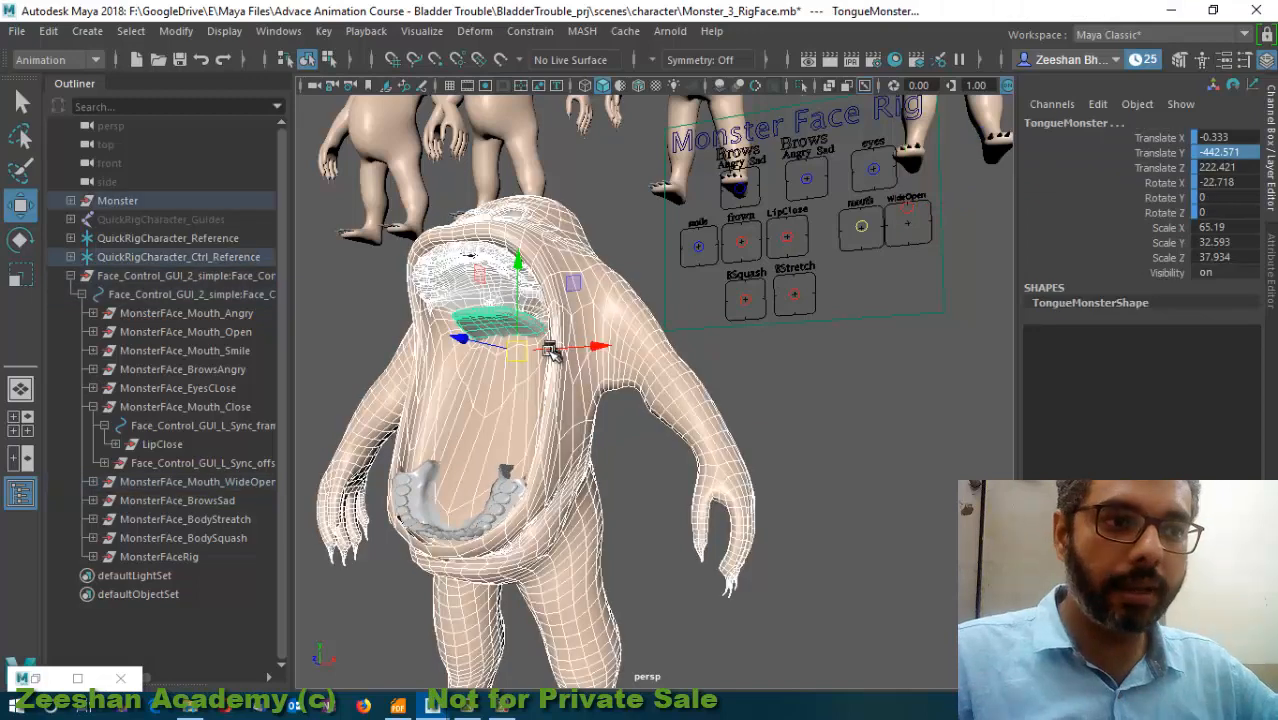
pyautogui.click(499, 320)
pyautogui.keyDown('alt'); pyautogui.moveTo(590, 367); pyautogui.dragTo(632, 381); pyautogui.keyUp('alt')
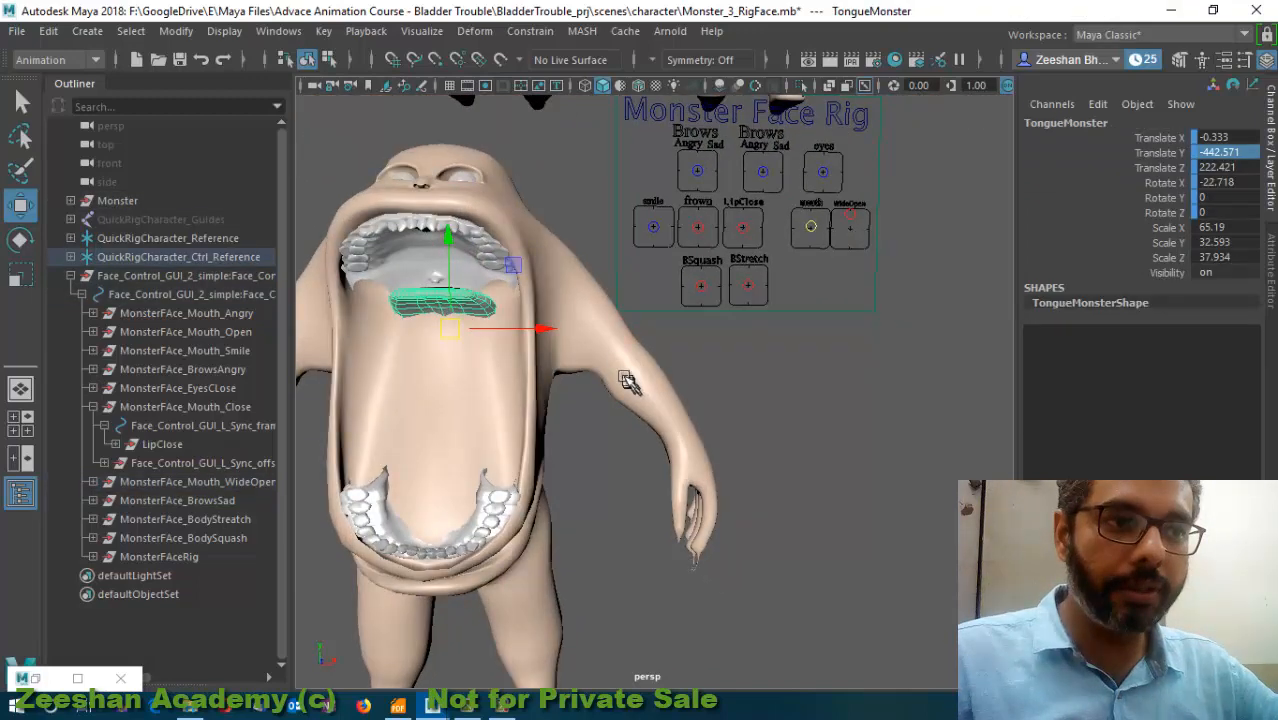
pyautogui.moveTo(512, 327); pyautogui.dragTo(434, 422)
pyautogui.press('e')
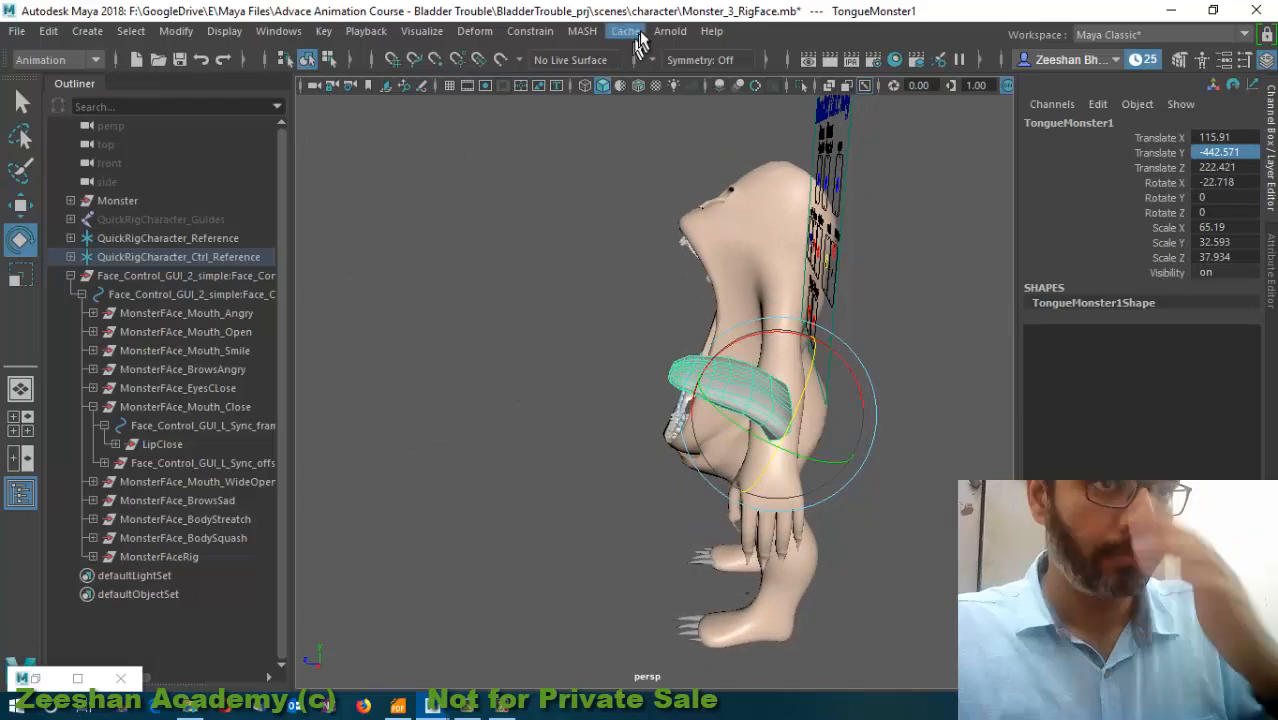
# - Apply a lattice deformer to the duplicated tongue
pyautogui.click(476, 33)
pyautogui.click(514, 134)
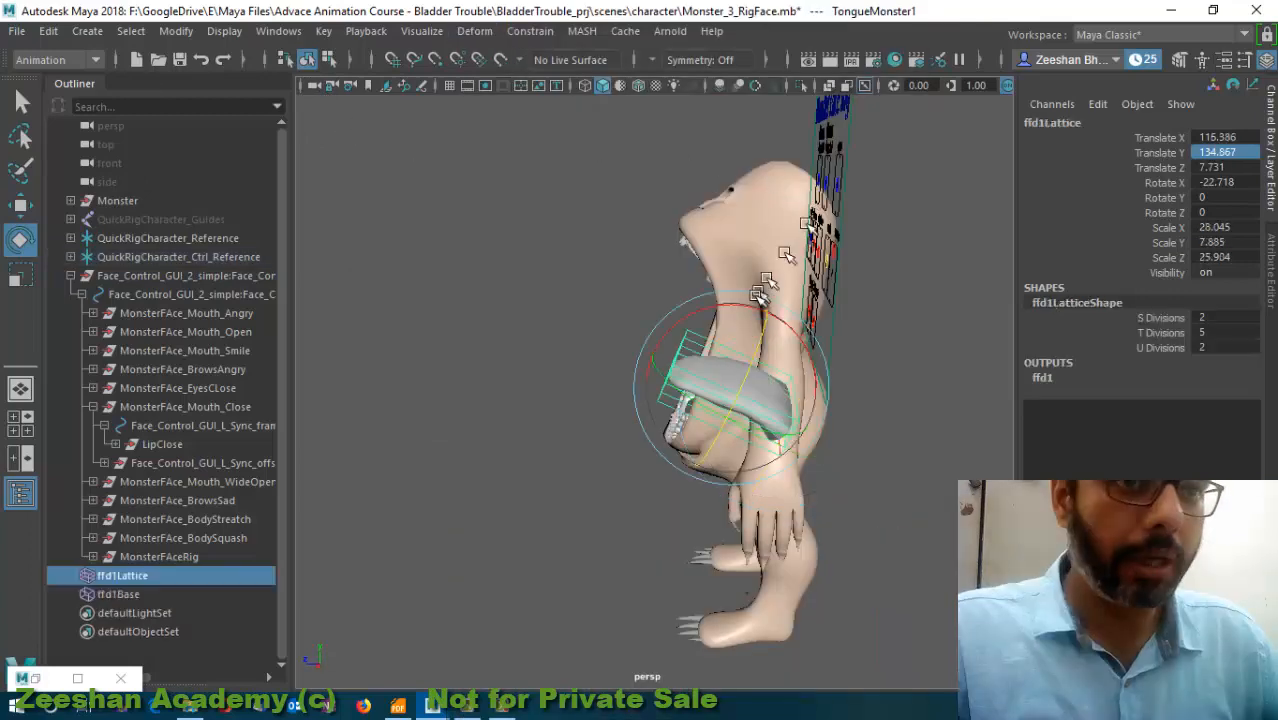
pyautogui.keyDown('alt'); pyautogui.moveTo(480, 370); pyautogui.dragTo(565, 365); pyautogui.keyUp('alt')
pyautogui.keyDown('alt'); pyautogui.moveTo(565, 365); pyautogui.dragTo(693, 416, button='right'); pyautogui.keyUp('alt')
pyautogui.keyDown('alt'); pyautogui.moveTo(693, 416); pyautogui.dragTo(594, 408); pyautogui.keyUp('alt')
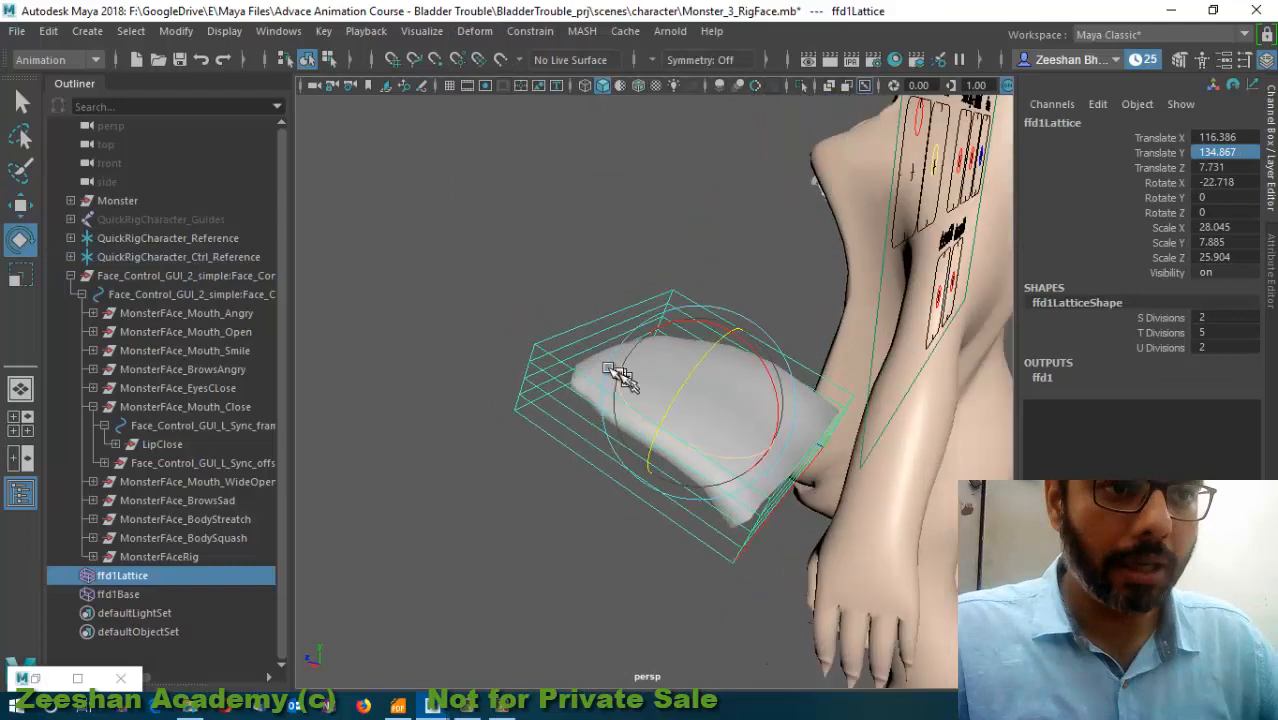
# - Set the tongue lattice's divisions to S 3, T 4 and U 4
pyautogui.click(1160, 318)
pyautogui.moveTo(765, 385); pyautogui.dragTo(780, 388, button='middle')
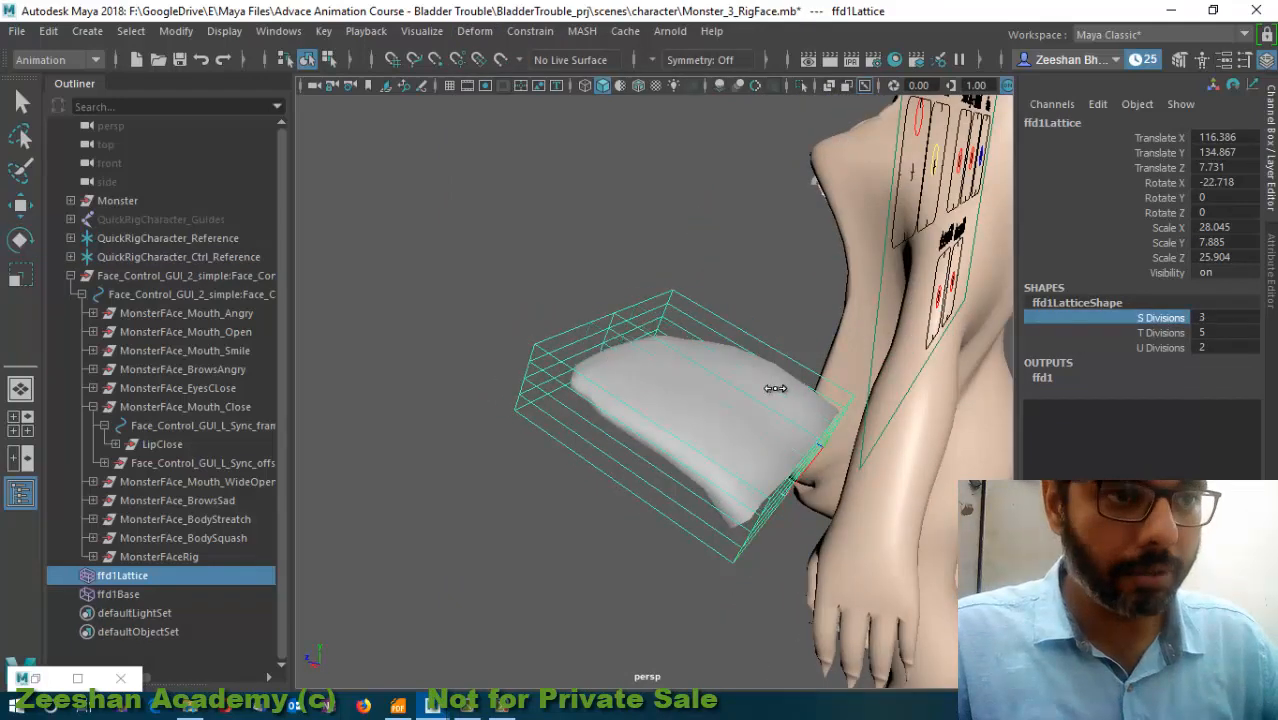
pyautogui.click(1160, 332)
pyautogui.moveTo(640, 425)
pyautogui.mouseDown(button='middle')
pyautogui.moveTo(655, 425)
pyautogui.moveTo(636, 427)
pyautogui.mouseUp(button='middle')
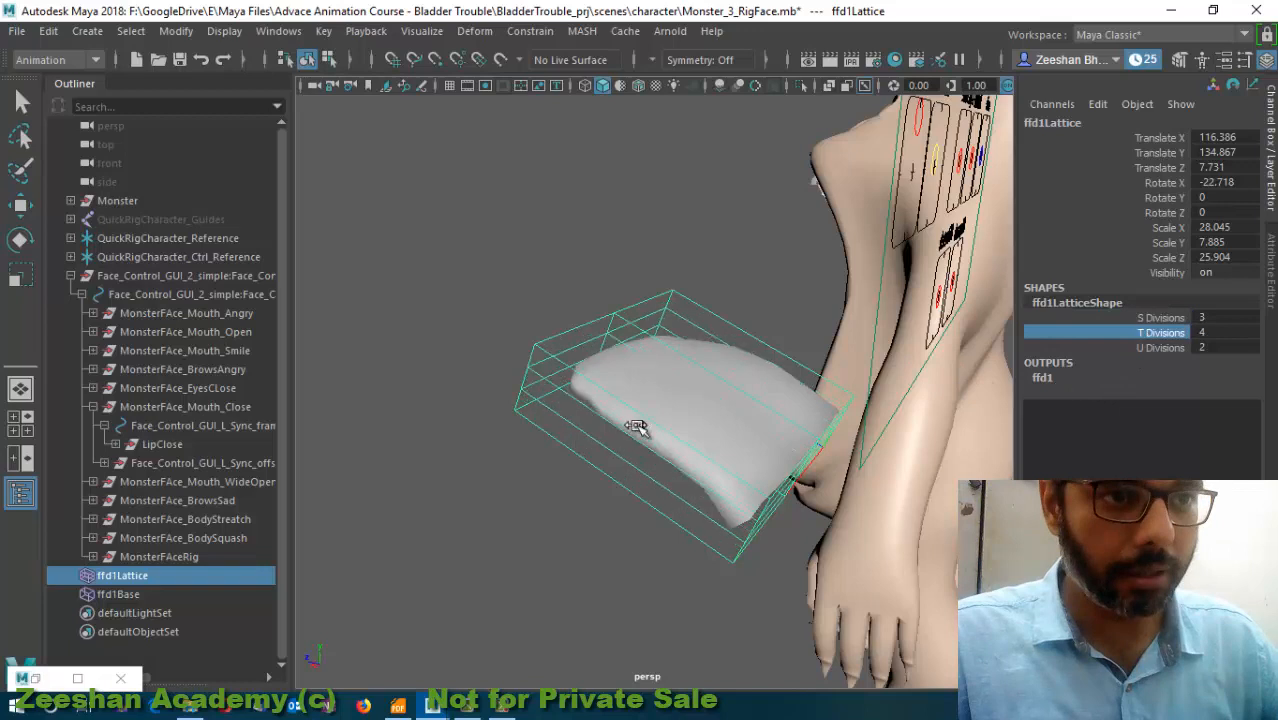
pyautogui.click(1160, 348)
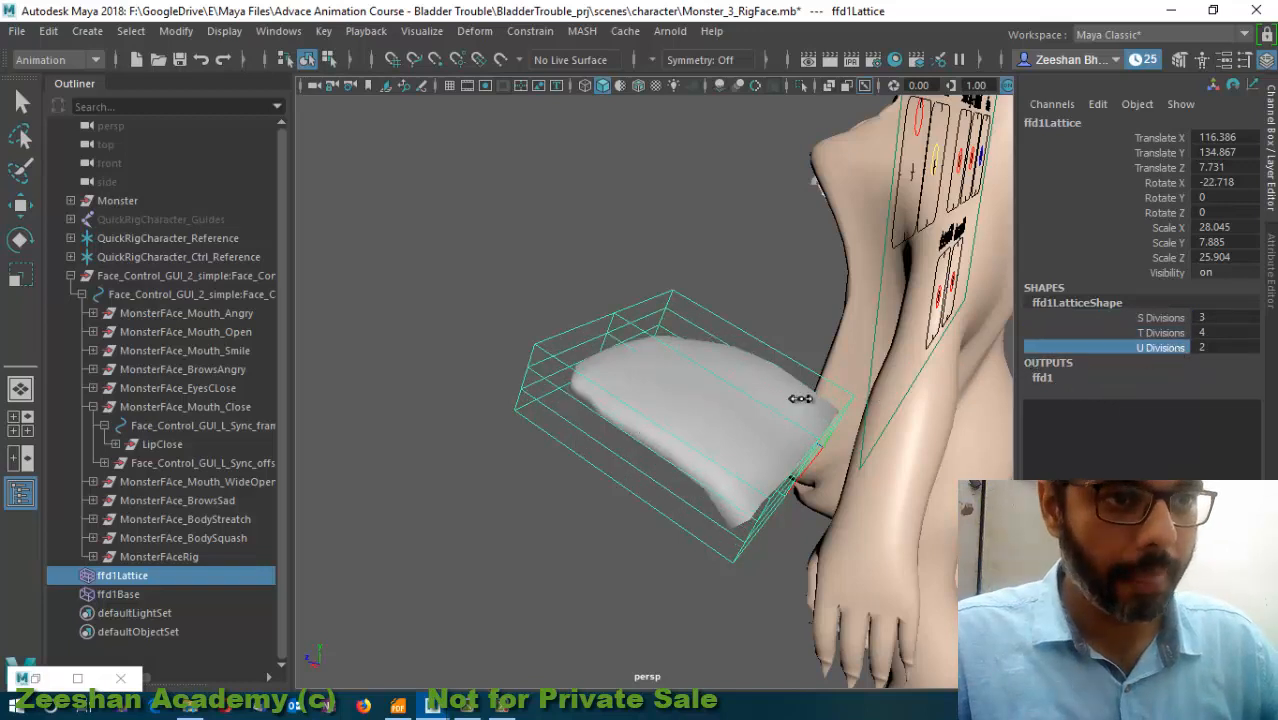
pyautogui.moveTo(800, 399); pyautogui.dragTo(780, 404, button='middle')
pyautogui.keyDown('alt'); pyautogui.moveTo(767, 410); pyautogui.dragTo(812, 347); pyautogui.keyUp('alt')
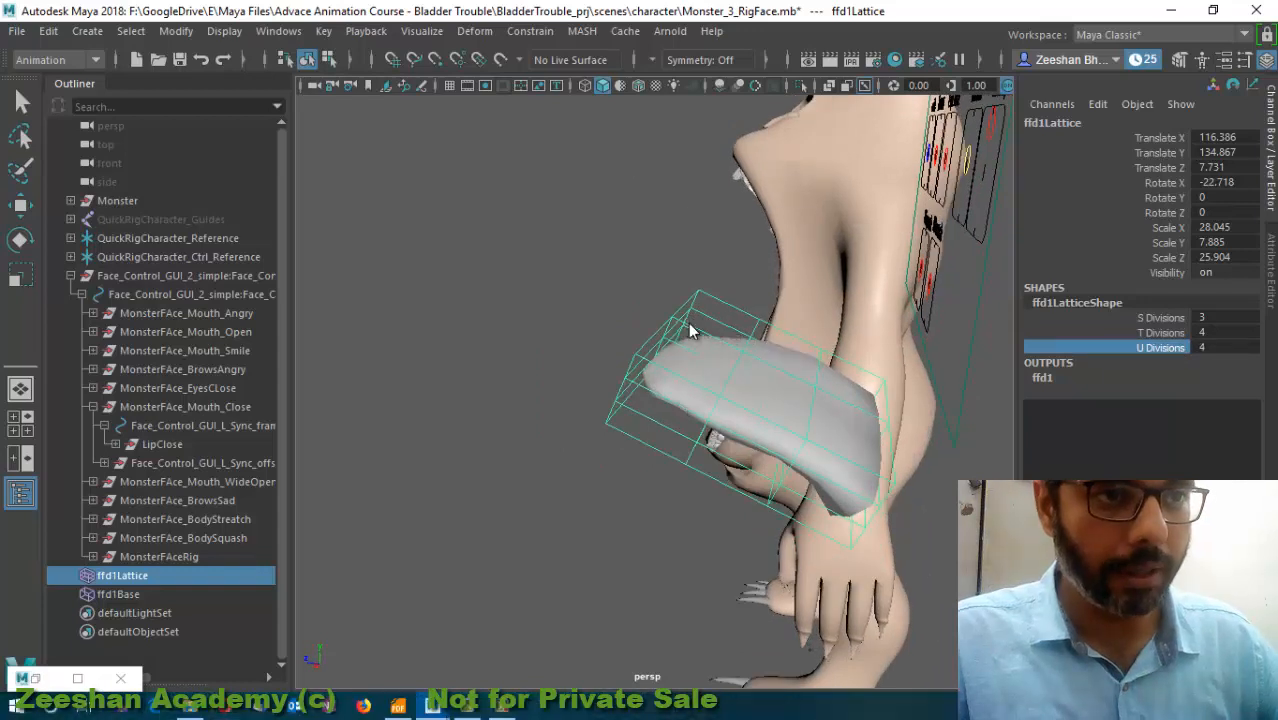
# - Select the lattice points around the duplicated tongue's tip and move them along the tongue's length
pyautogui.moveTo(690, 327); pyautogui.dragTo(680, 170, button='right')
pyautogui.keyDown('alt'); pyautogui.moveTo(645, 352); pyautogui.dragTo(474, 337, button='right'); pyautogui.keyUp('alt')
pyautogui.keyDown('alt'); pyautogui.moveTo(580, 376); pyautogui.dragTo(600, 301); pyautogui.keyUp('alt')
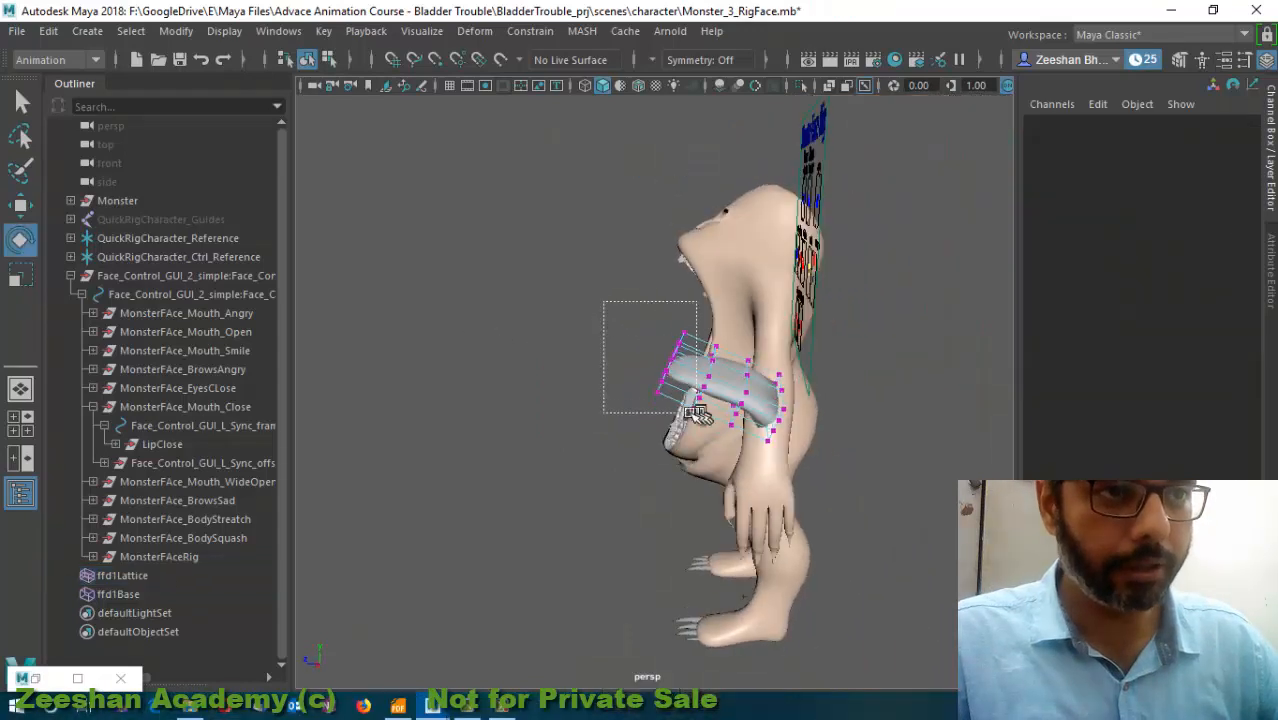
pyautogui.moveTo(690, 403); pyautogui.dragTo(690, 401)
pyautogui.press('w')
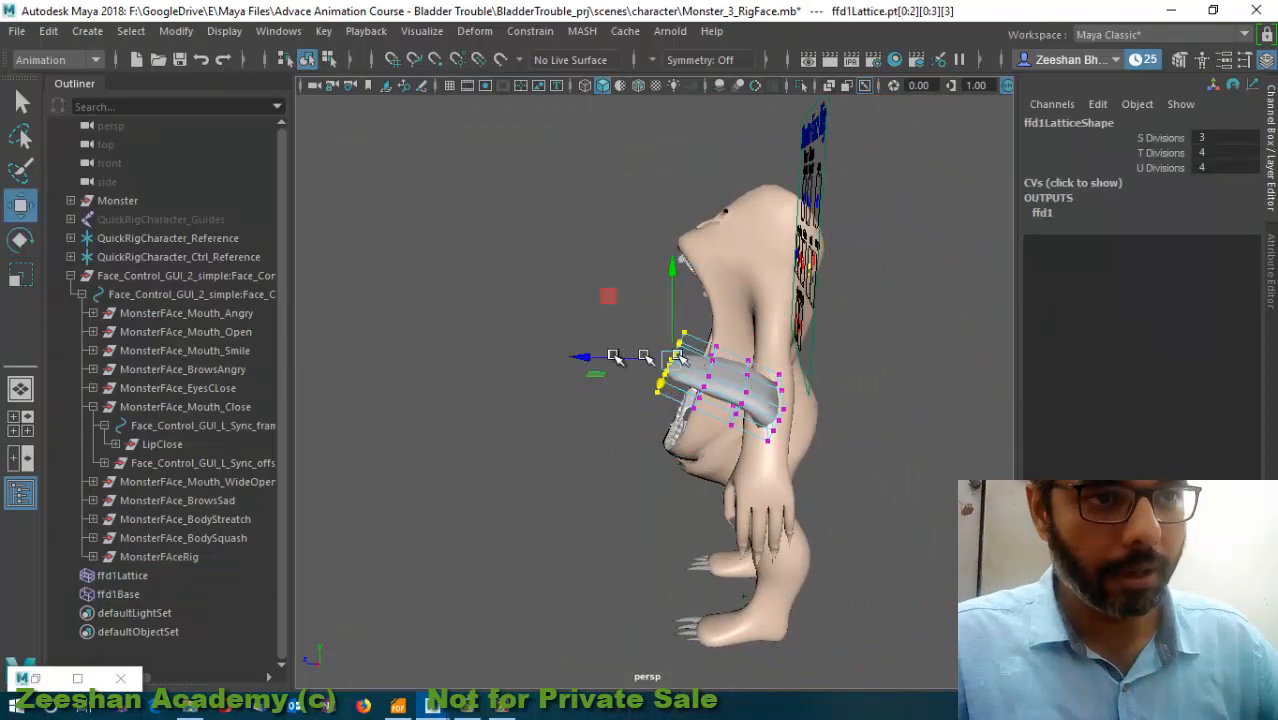
pyautogui.moveTo(553, 355); pyautogui.dragTo(690, 352)
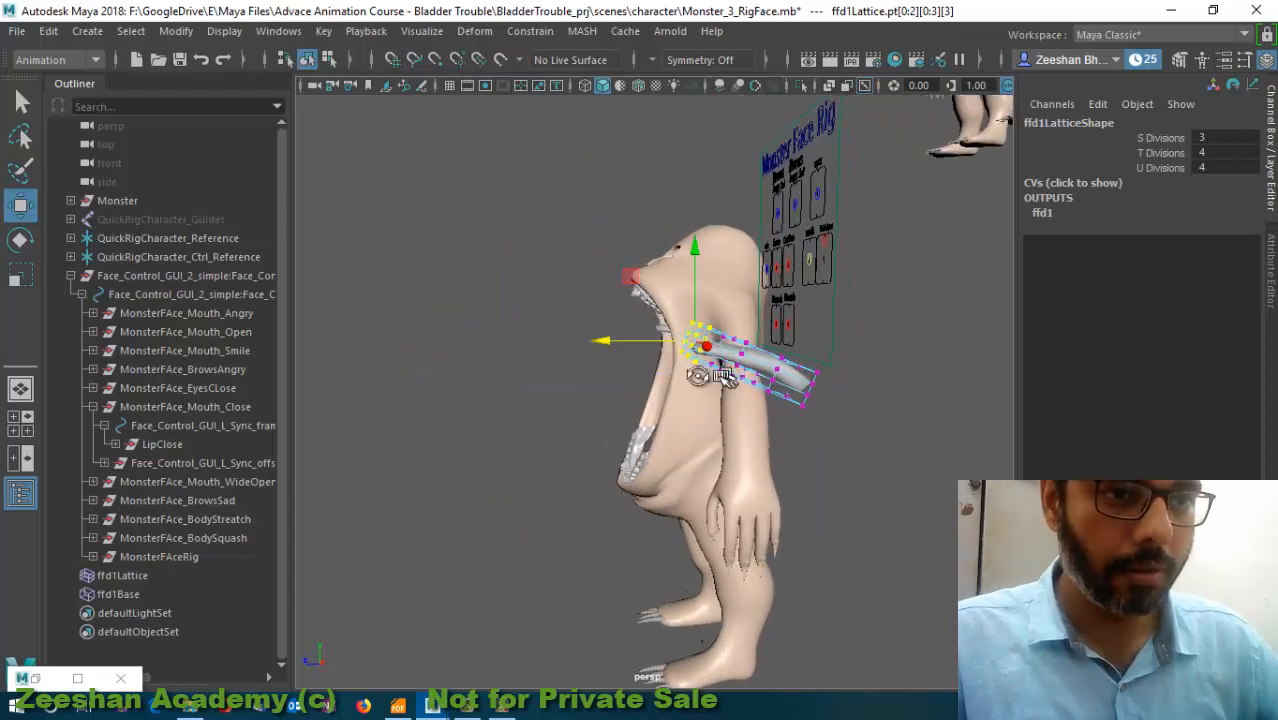
# - Bend the duplicated tongue by rotating and moving its front rows of lattice points
pyautogui.keyDown('alt'); pyautogui.moveTo(722, 376); pyautogui.dragTo(825, 460, button='right'); pyautogui.keyUp('alt')
pyautogui.moveTo(880, 467); pyautogui.dragTo(848, 479)
pyautogui.moveTo(797, 303); pyautogui.dragTo(764, 278)
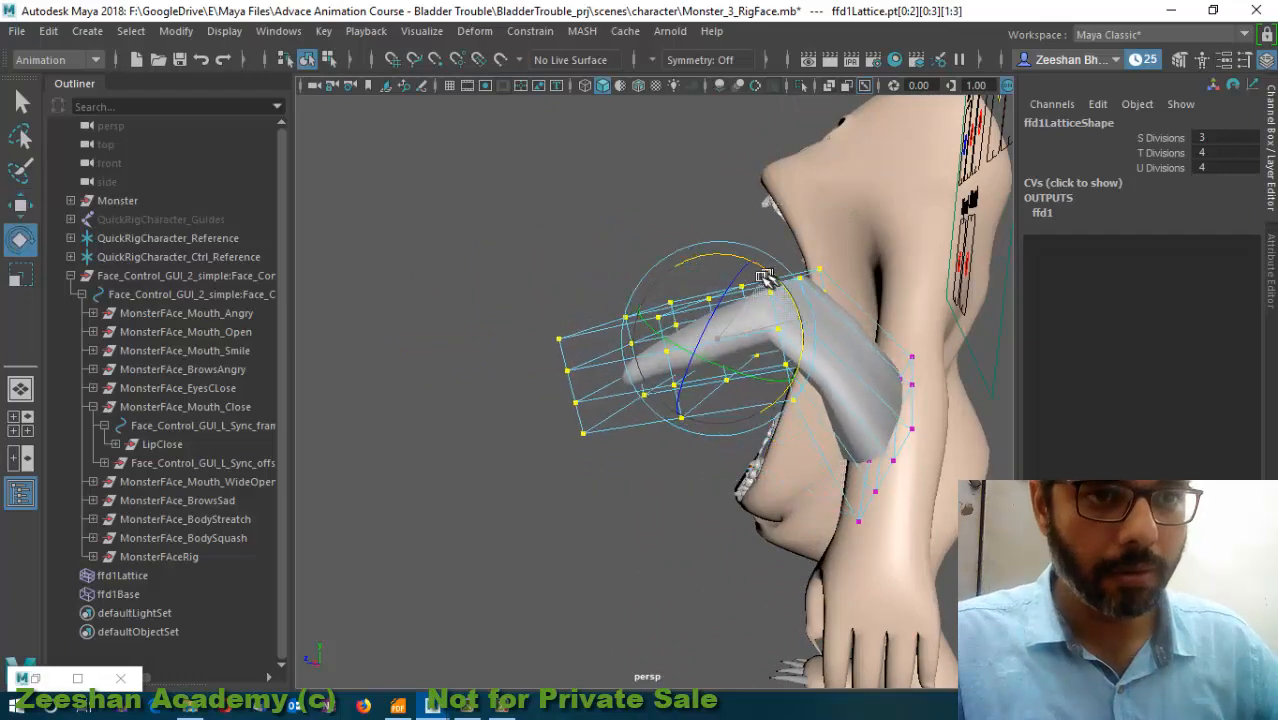
pyautogui.moveTo(728, 341); pyautogui.dragTo(740, 459)
pyautogui.keyDown('alt'); pyautogui.moveTo(740, 459); pyautogui.dragTo(708, 457); pyautogui.keyUp('alt')
pyautogui.moveTo(757, 400); pyautogui.dragTo(820, 400)
pyautogui.moveTo(723, 263); pyautogui.dragTo(749, 312)
pyautogui.keyDown('alt'); pyautogui.moveTo(749, 340); pyautogui.dragTo(700, 377); pyautogui.keyUp('alt')
# - Lower the lattice points at the tongue's tip towards the lower jaw
pyautogui.moveTo(632, 323); pyautogui.dragTo(780, 528)
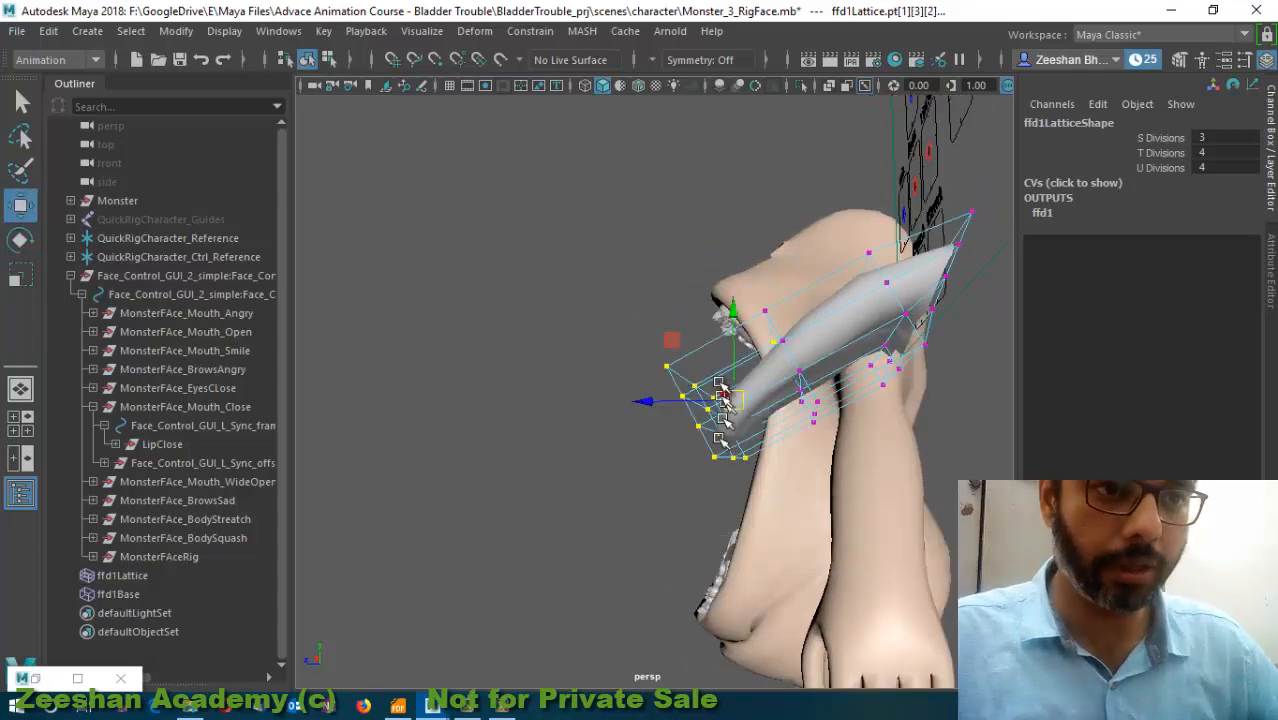
pyautogui.moveTo(800, 353); pyautogui.dragTo(781, 338)
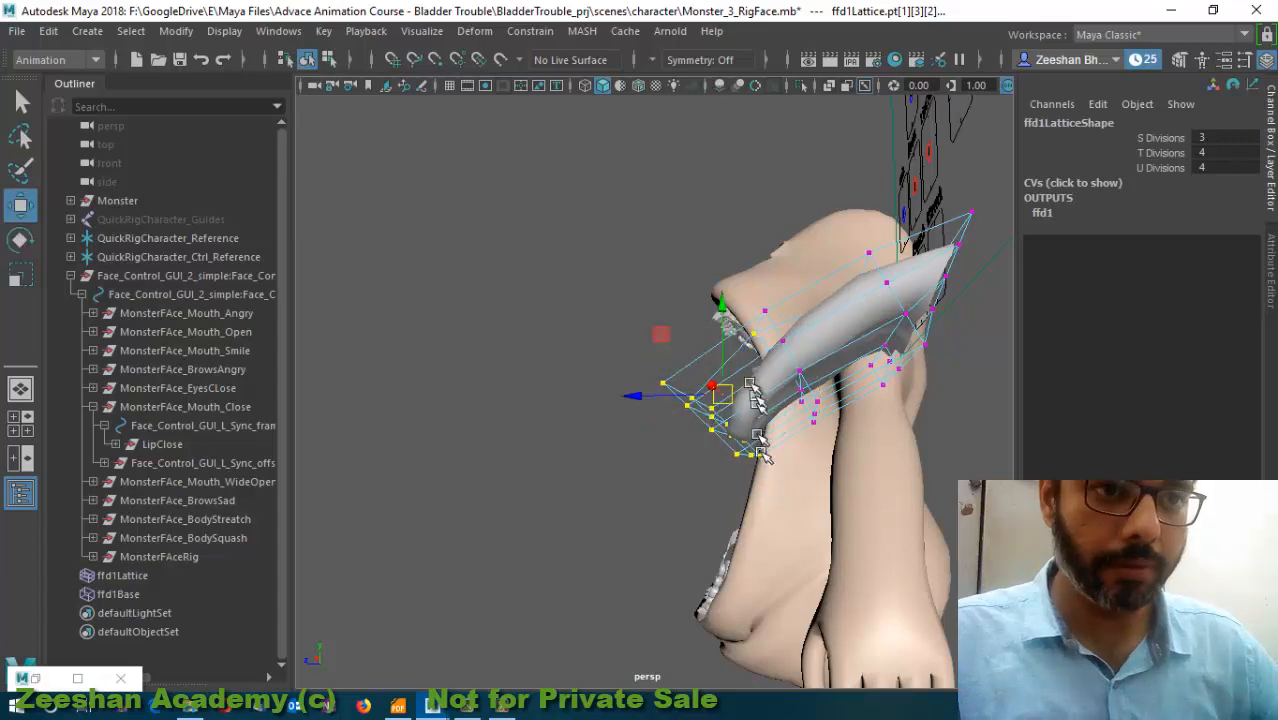
pyautogui.keyDown('alt'); pyautogui.moveTo(882, 461); pyautogui.dragTo(733, 297); pyautogui.keyUp('alt')
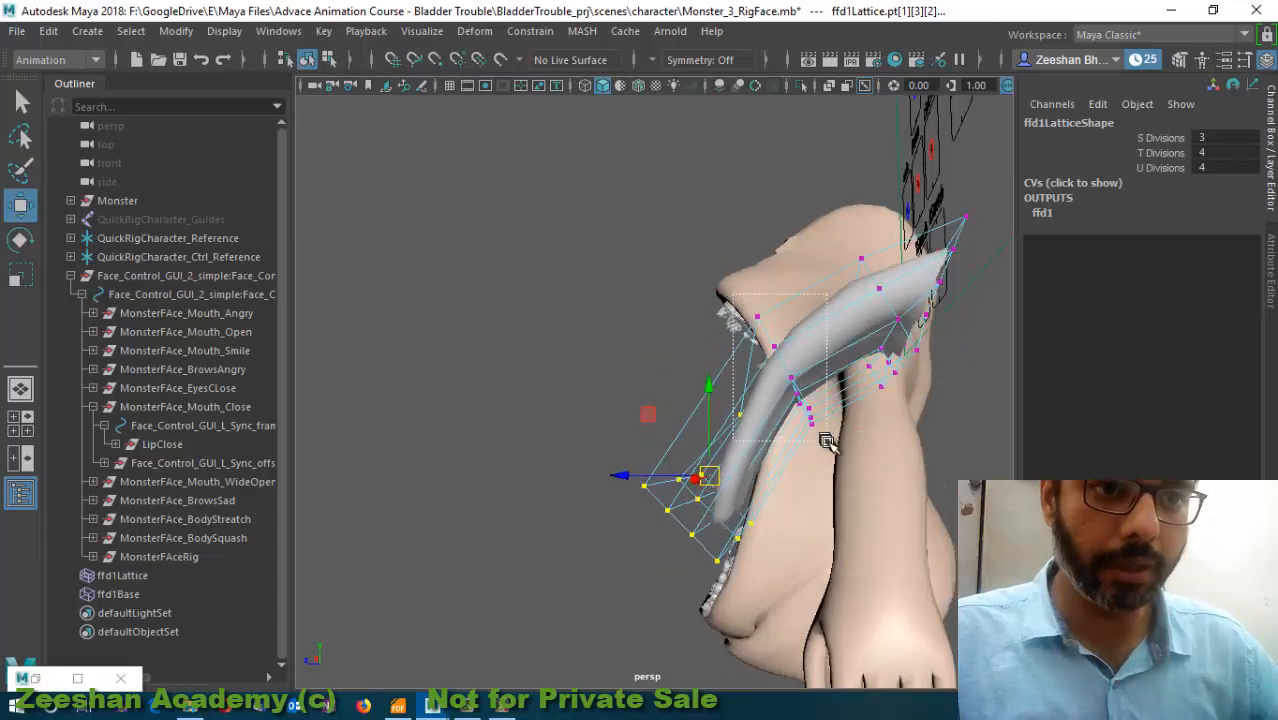
# - Rotate the lattice row just behind the tongue's tip to follow the downward bend, and switch to the side view
pyautogui.keyDown('alt'); pyautogui.moveTo(850, 360); pyautogui.dragTo(656, 443); pyautogui.keyUp('alt')
pyautogui.press('space')
pyautogui.moveTo(767, 455); pyautogui.dragTo(807, 465)
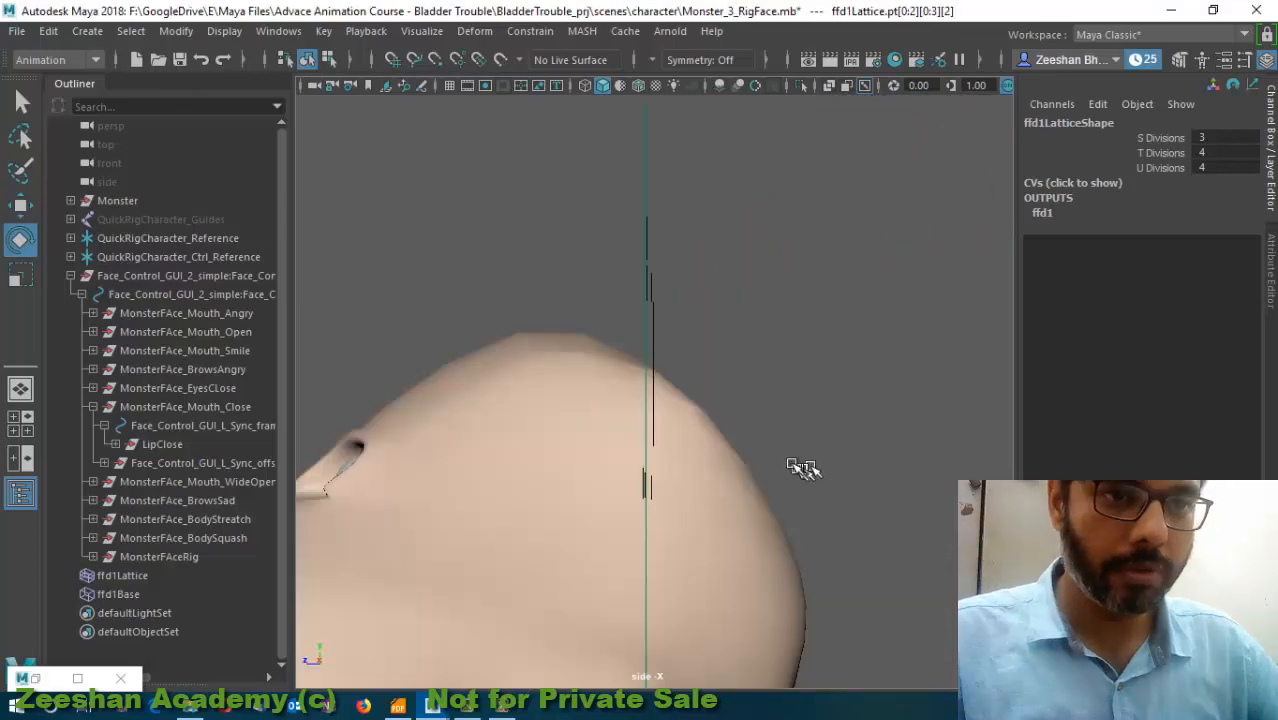
pyautogui.scroll(-3, 890, 328)
pyautogui.keyDown('alt'); pyautogui.moveTo(531, 375); pyautogui.dragTo(536, 303, button='middle'); pyautogui.keyUp('alt')
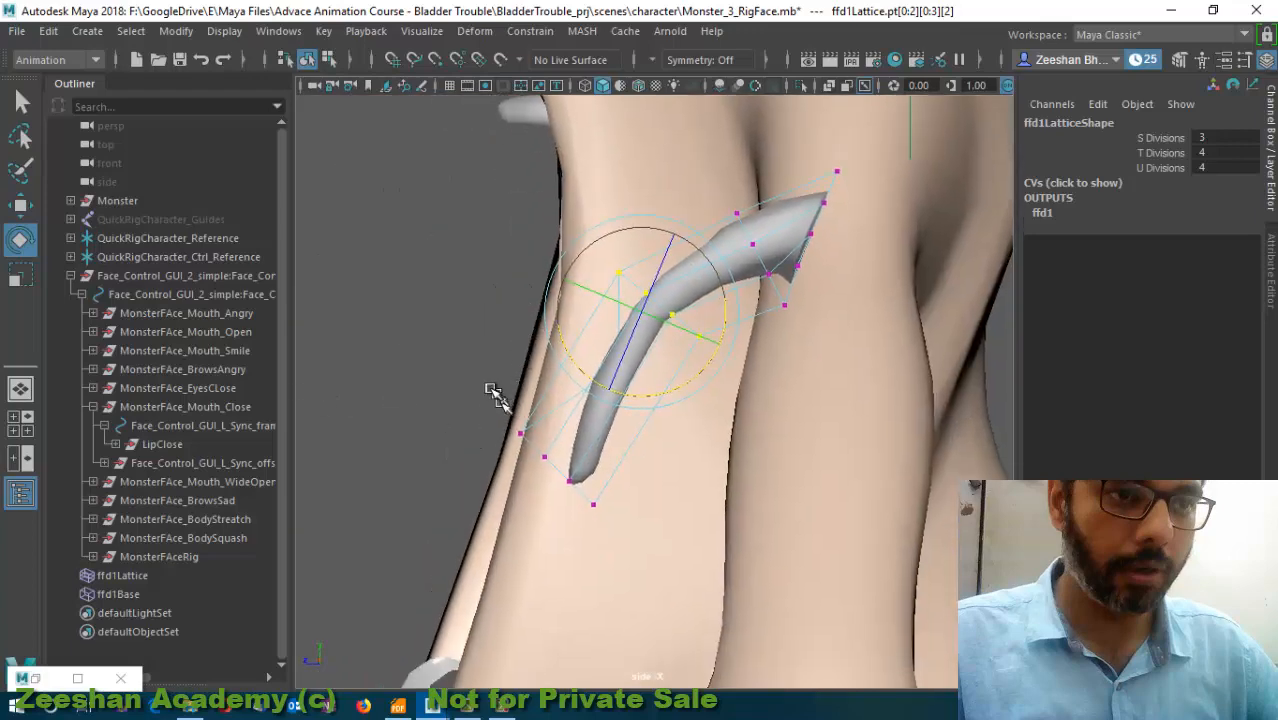
# - Stretch the tongue's tip down to the lower teeth by moving its end row of lattice points in the side view
pyautogui.moveTo(490, 388); pyautogui.dragTo(640, 545)
pyautogui.press('w')
pyautogui.moveTo(557, 470); pyautogui.dragTo(450, 690)
pyautogui.scroll(-1, 545, 560)
pyautogui.keyDown('alt'); pyautogui.moveTo(596, 502); pyautogui.dragTo(713, 327, button='middle'); pyautogui.keyUp('alt')
pyautogui.moveTo(590, 487); pyautogui.dragTo(499, 670)
pyautogui.keyDown('alt'); pyautogui.moveTo(727, 448); pyautogui.dragTo(681, 634, button='middle'); pyautogui.keyUp('alt')
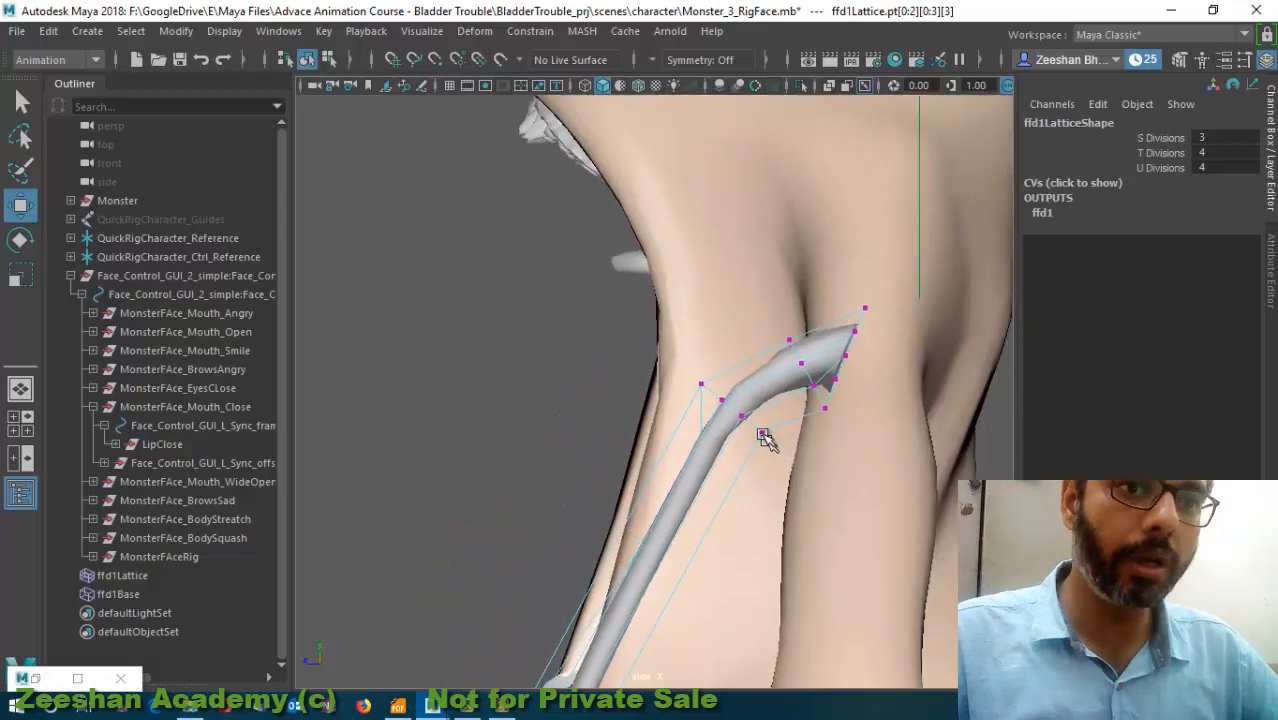
# - Move the two middle lattice rows down and forward so the tongue slopes evenly towards the lower teeth
pyautogui.moveTo(677, 333); pyautogui.dragTo(765, 482)
pyautogui.moveTo(757, 422); pyautogui.dragTo(688, 535)
pyautogui.keyDown('alt'); pyautogui.moveTo(688, 535); pyautogui.dragTo(767, 333, button='middle'); pyautogui.keyUp('alt')
pyautogui.moveTo(767, 333); pyautogui.dragTo(701, 422)
pyautogui.keyDown('alt'); pyautogui.moveTo(701, 422); pyautogui.dragTo(756, 408, button='middle'); pyautogui.keyUp('alt')
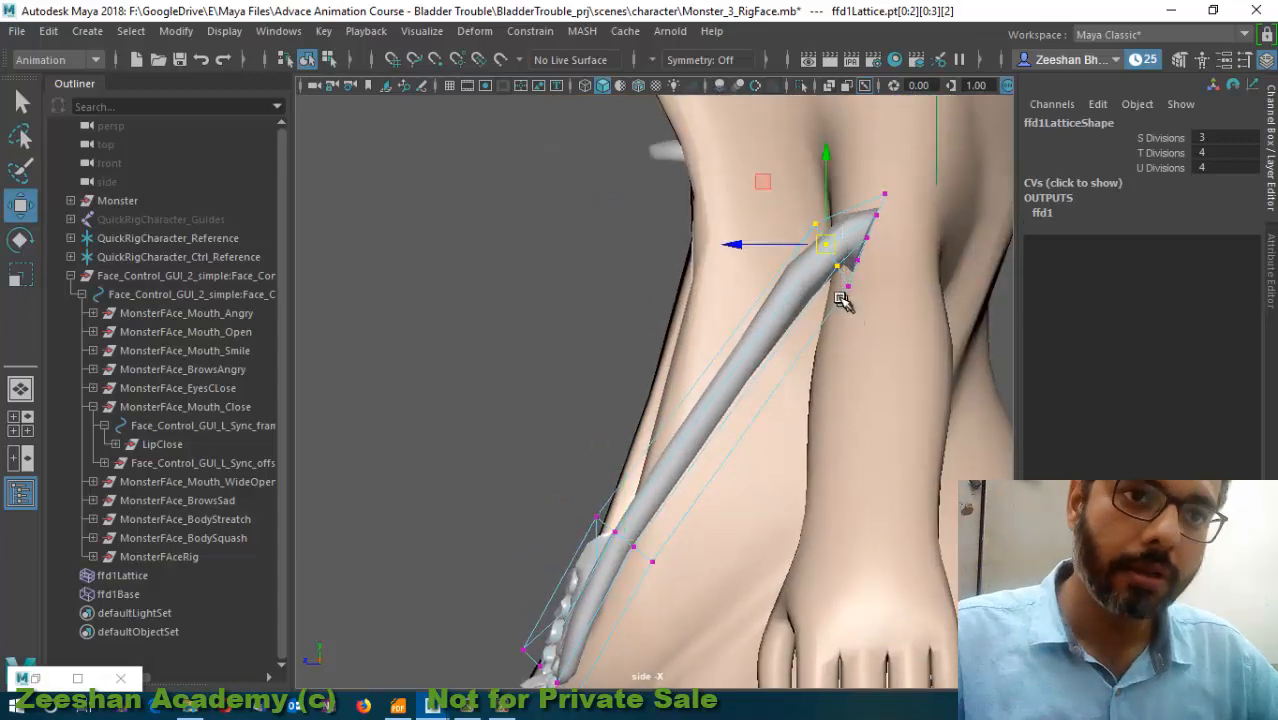
pyautogui.moveTo(827, 244); pyautogui.dragTo(731, 381)
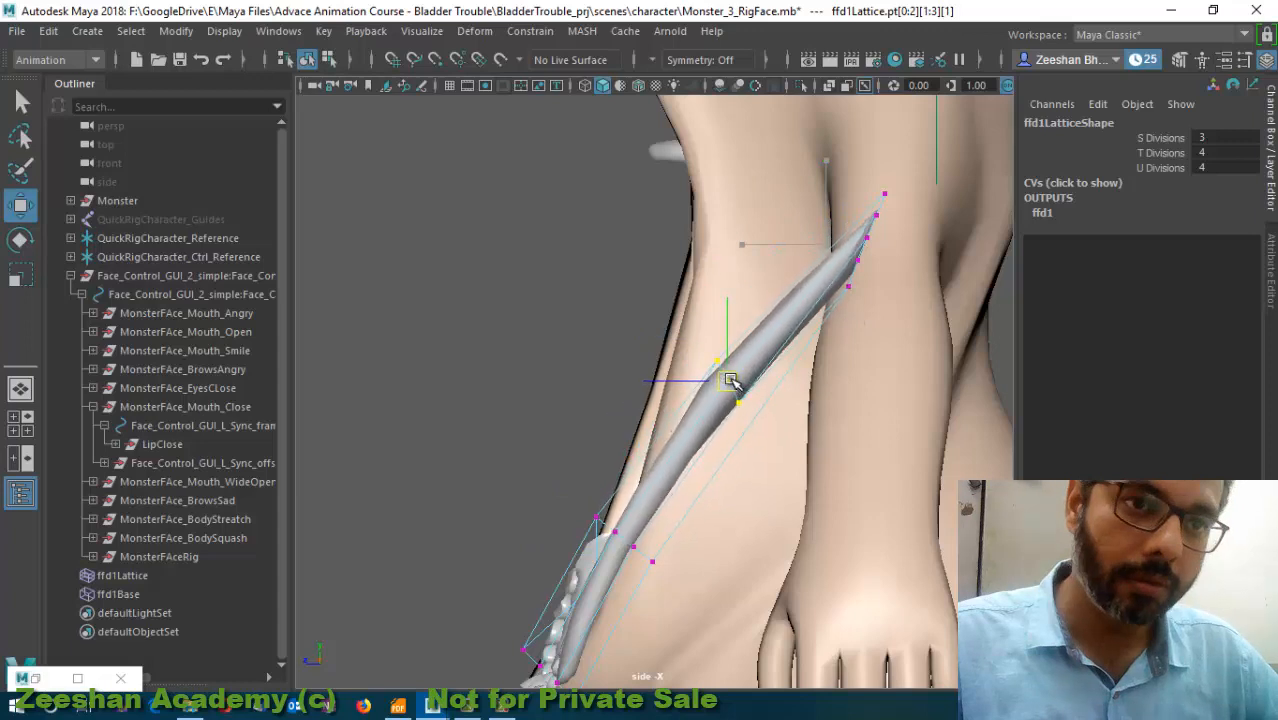
# - Rotate the lattice row at the tongue's root to restore its thickness
pyautogui.keyDown('alt'); pyautogui.moveTo(868, 270); pyautogui.dragTo(845, 305, button='middle'); pyautogui.keyUp('alt')
pyautogui.moveTo(813, 200); pyautogui.dragTo(893, 354)
pyautogui.press('e')
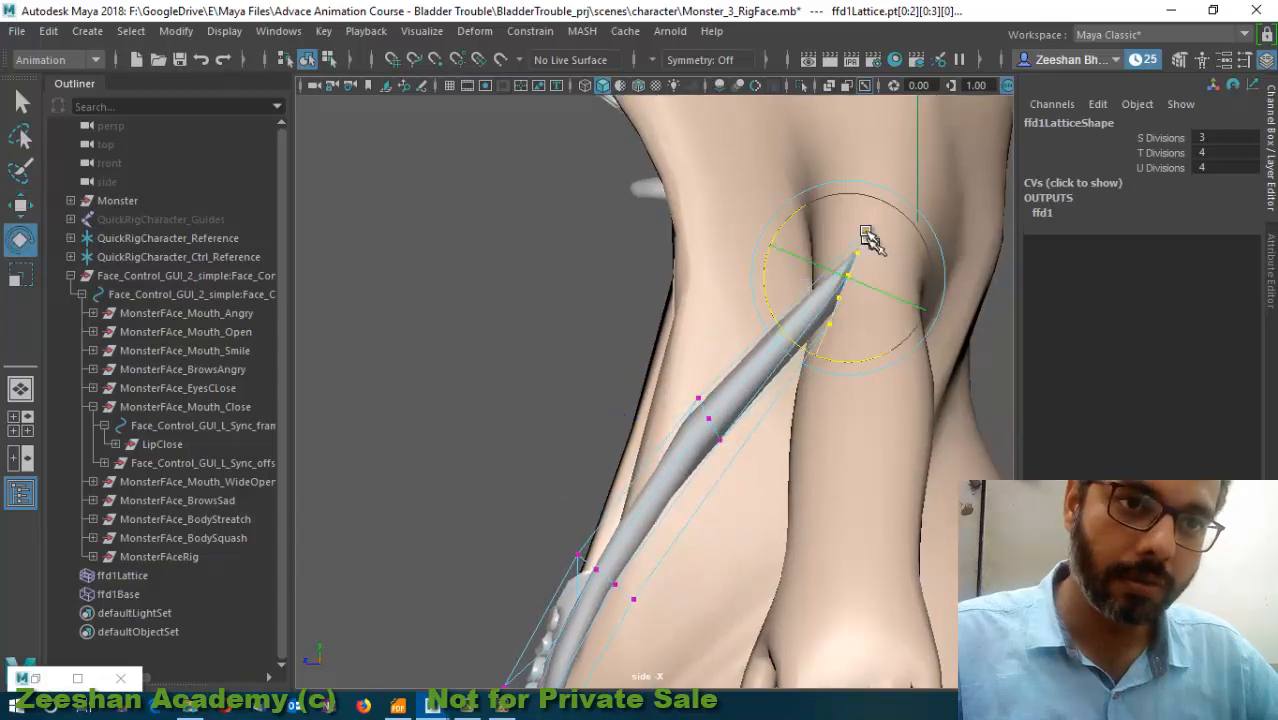
pyautogui.moveTo(775, 290); pyautogui.dragTo(813, 277)
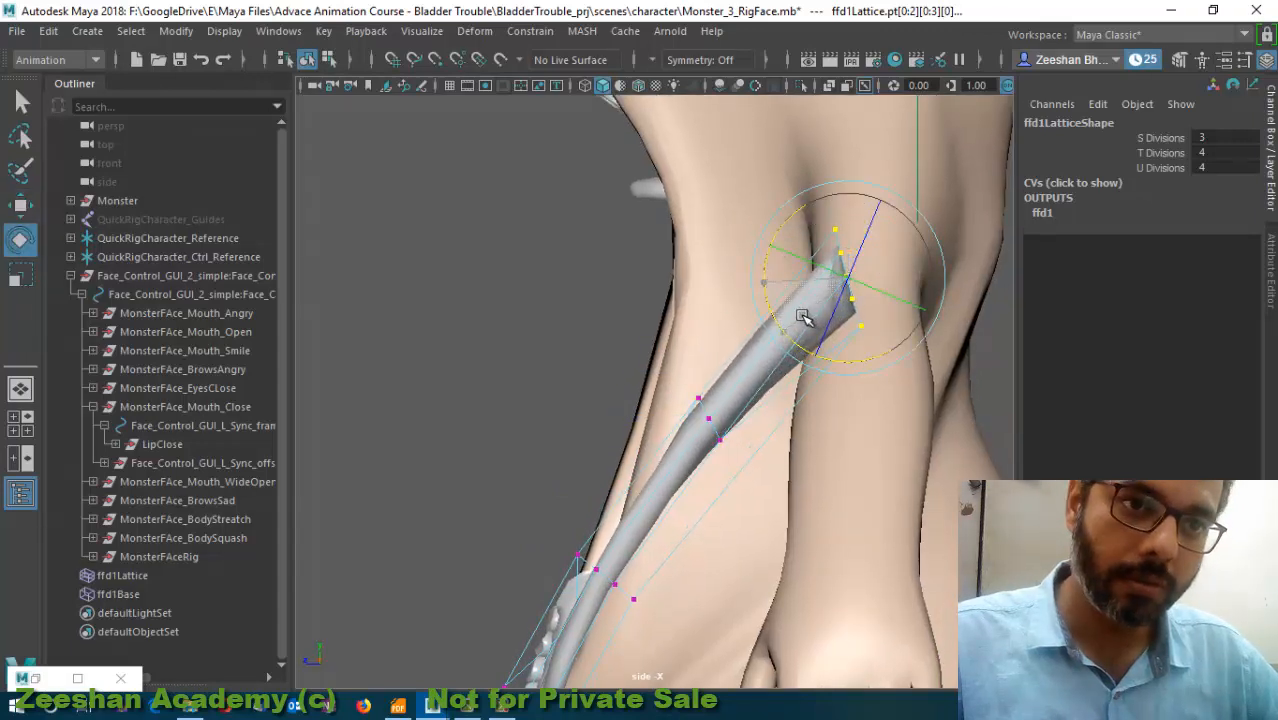
# - Adjust the tip's lattice row so the tongue's end sits behind the lower front teeth
pyautogui.keyDown('alt'); pyautogui.moveTo(807, 285); pyautogui.dragTo(838, 232, button='middle'); pyautogui.keyUp('alt')
pyautogui.moveTo(585, 448); pyautogui.dragTo(720, 610)
pyautogui.press('w')
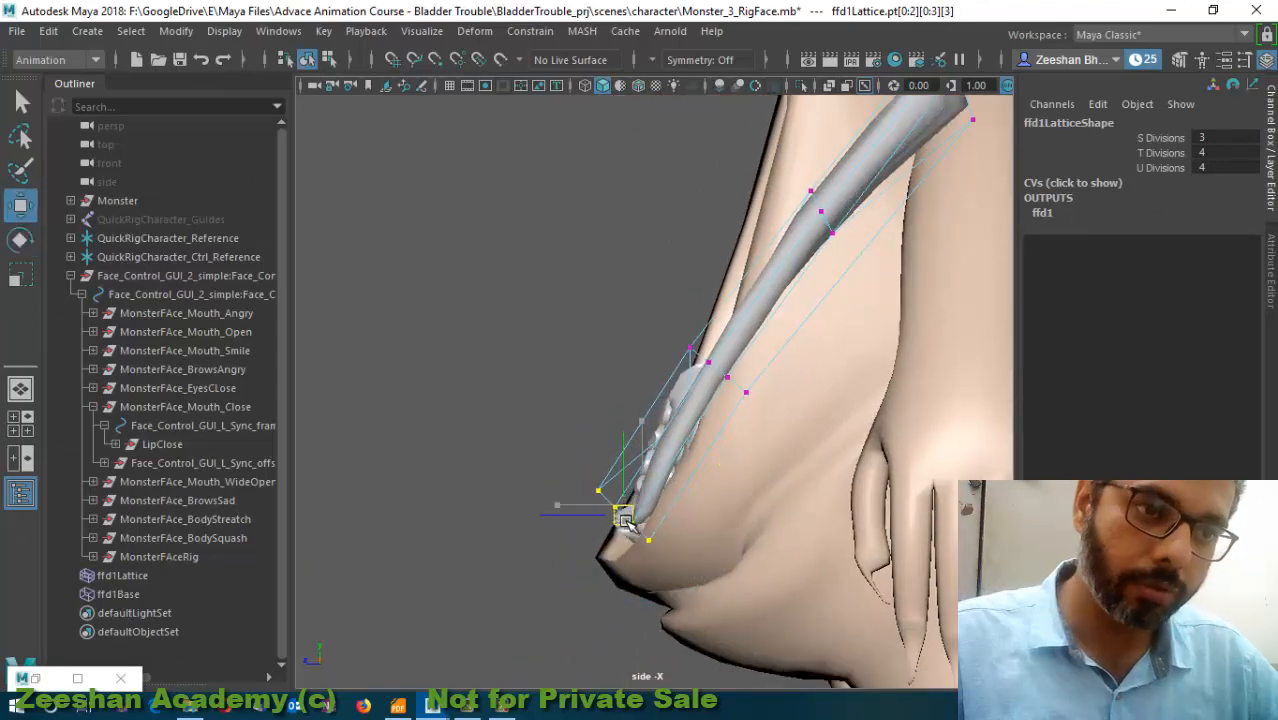
# - Return to the perspective view and delete the construction history of TongueMonster1
pyautogui.press('space')
pyautogui.moveTo(770, 428); pyautogui.dragTo(813, 328)
pyautogui.click(810, 327)
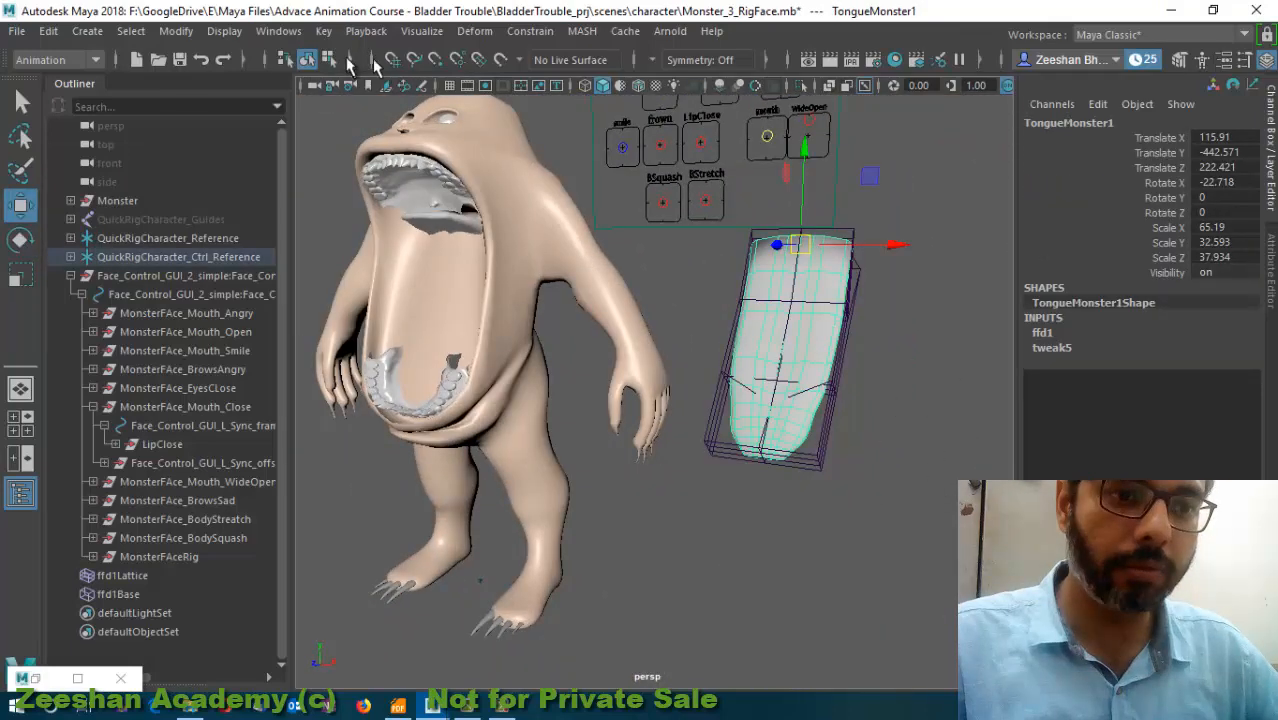
pyautogui.click(48, 31)
pyautogui.moveTo(200, 252)
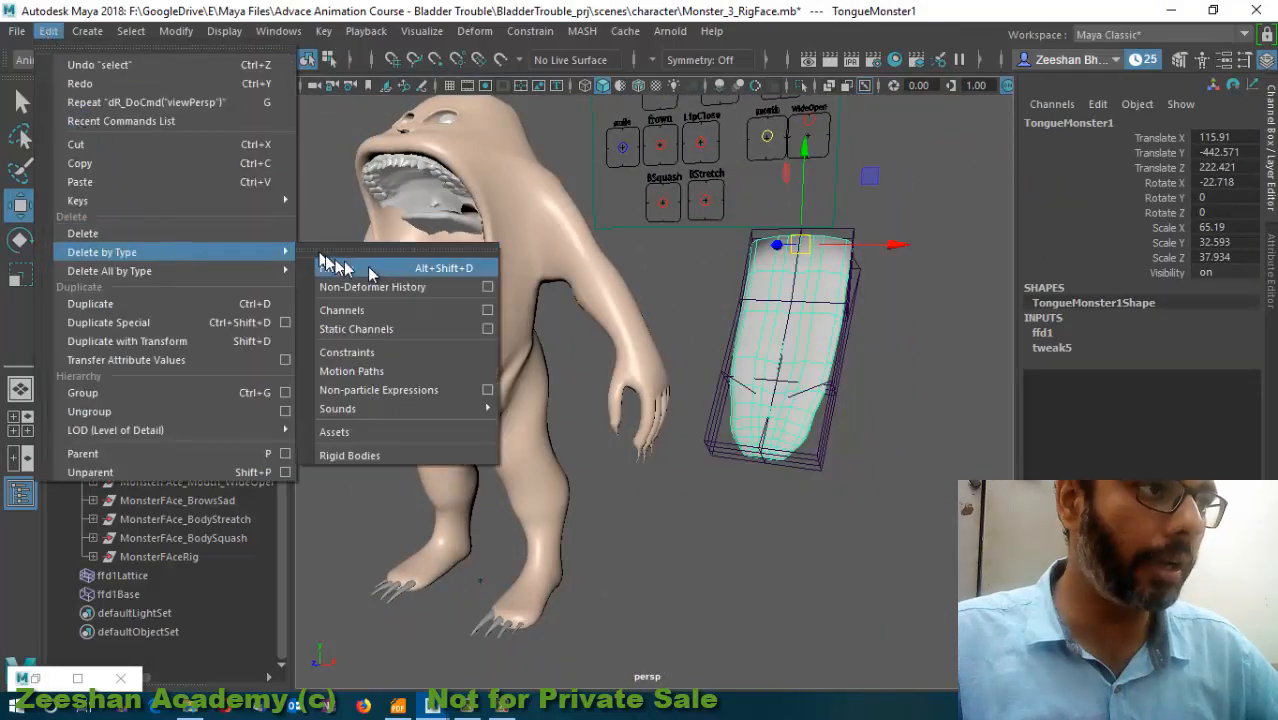
pyautogui.click(335, 267)
# - Create a blend shape named TongueStretch on TongueMonster, using TongueMonster1 as its target
pyautogui.scroll(5, 755, 300)
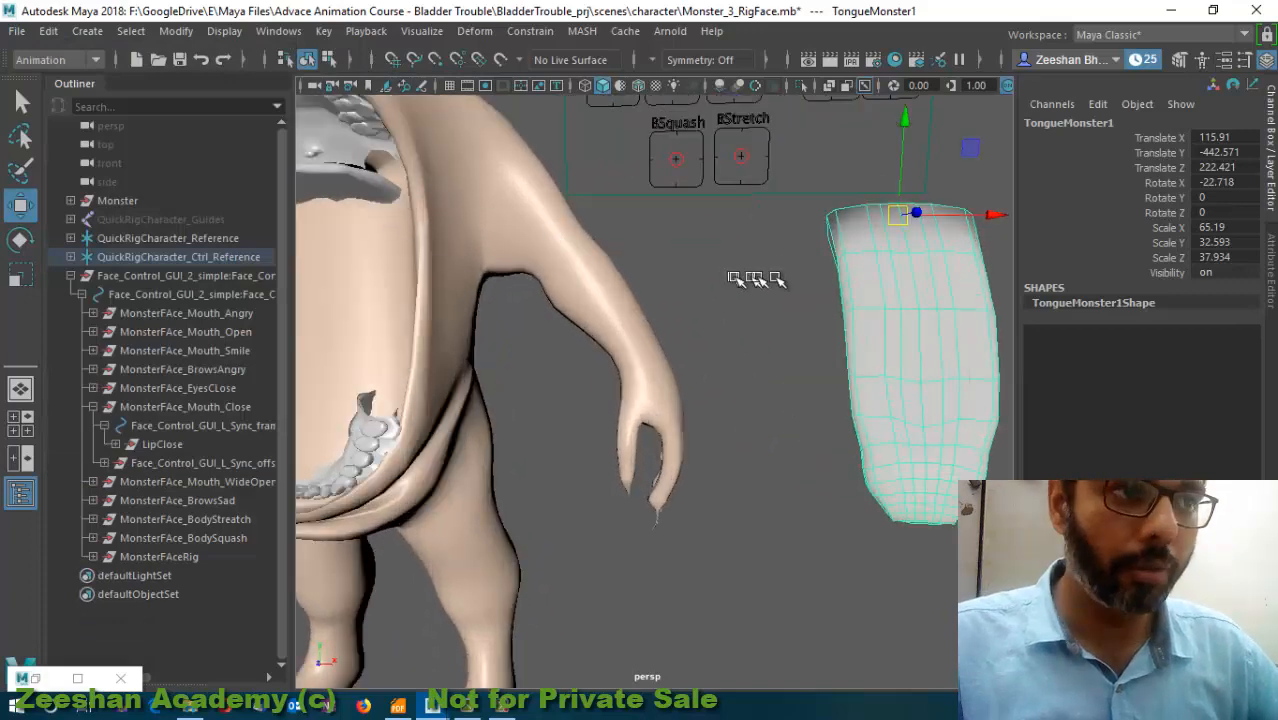
pyautogui.scroll(-6, 755, 282)
pyautogui.keyDown('shift'); pyautogui.click(507, 256); pyautogui.keyUp('shift')
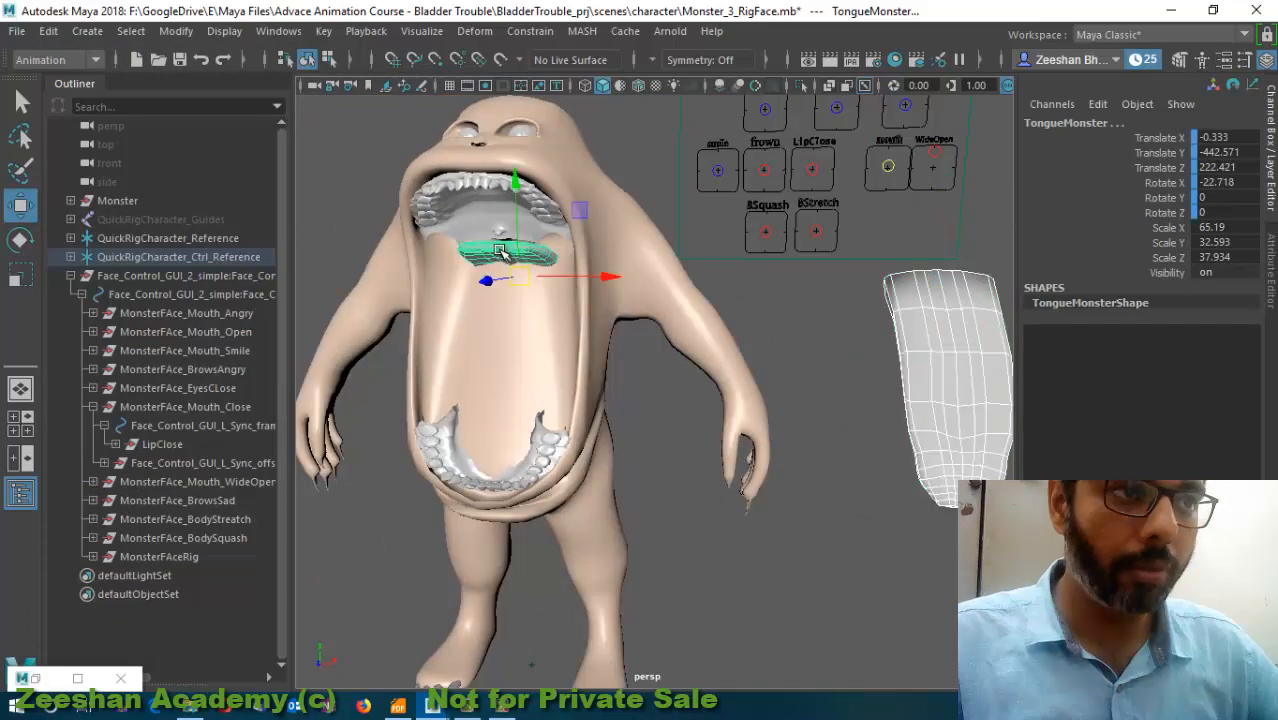
pyautogui.click(475, 31)
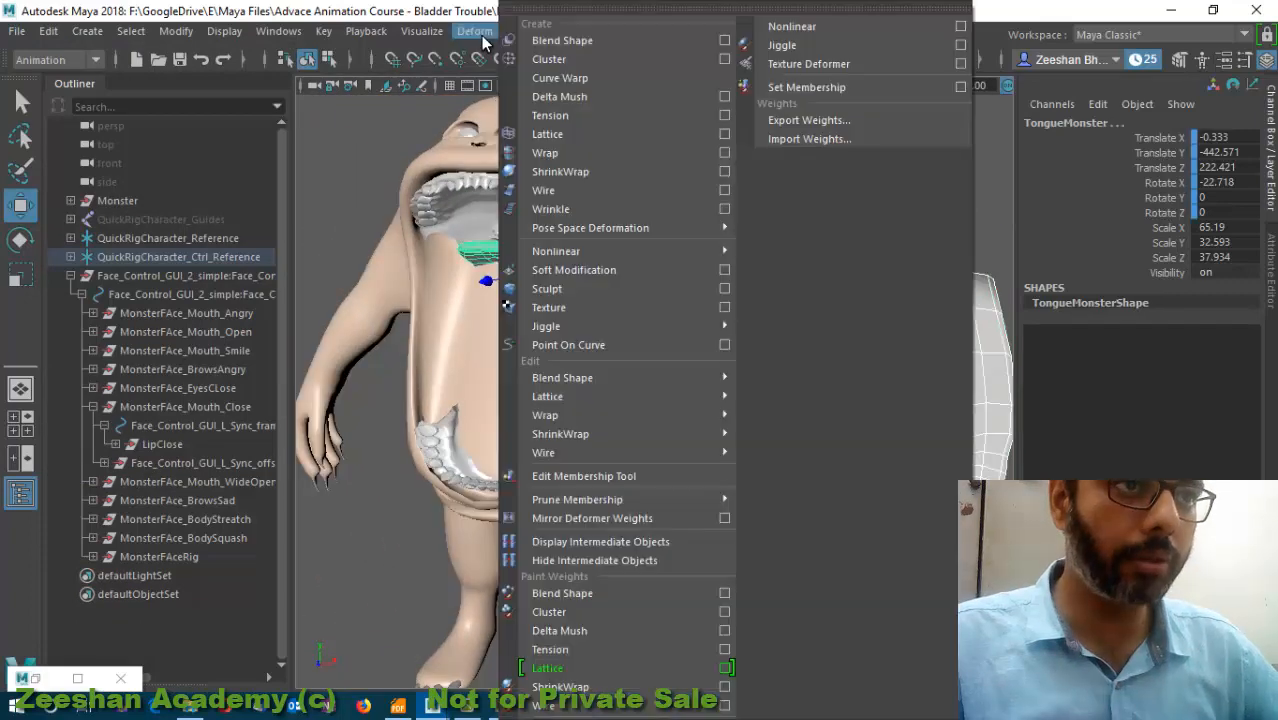
pyautogui.click(725, 41)
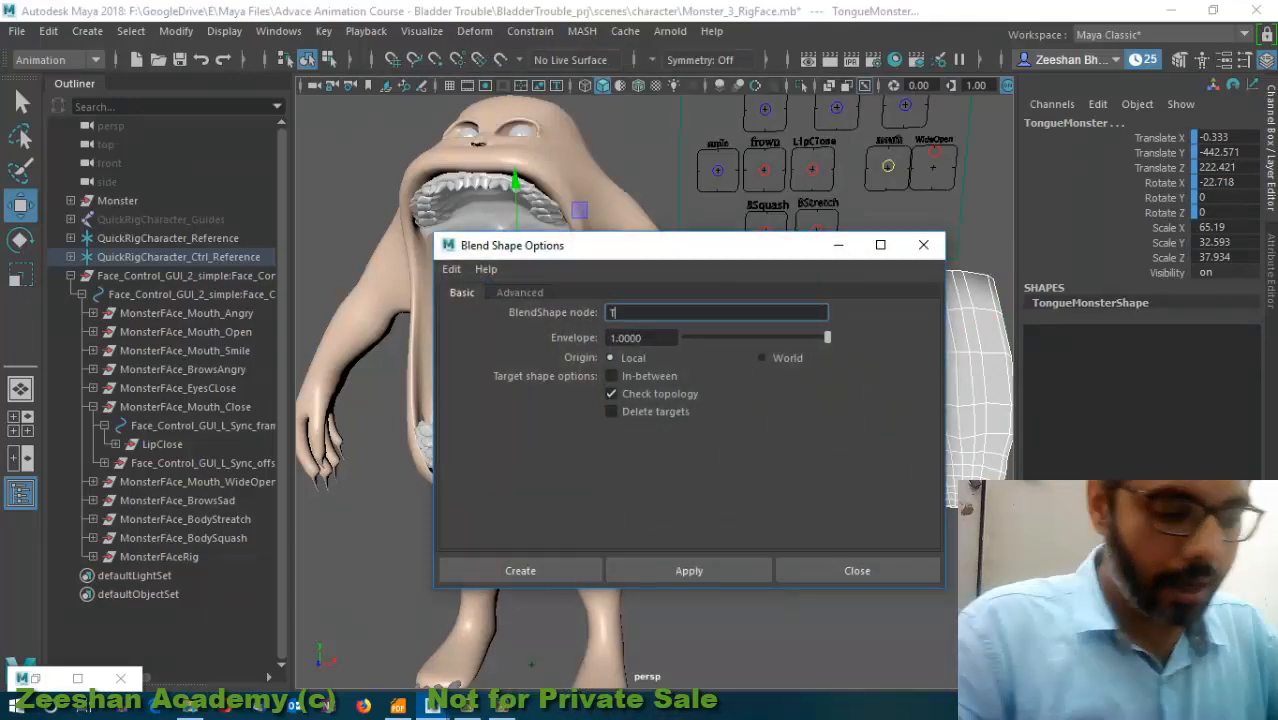
pyautogui.write('TongueStretch')
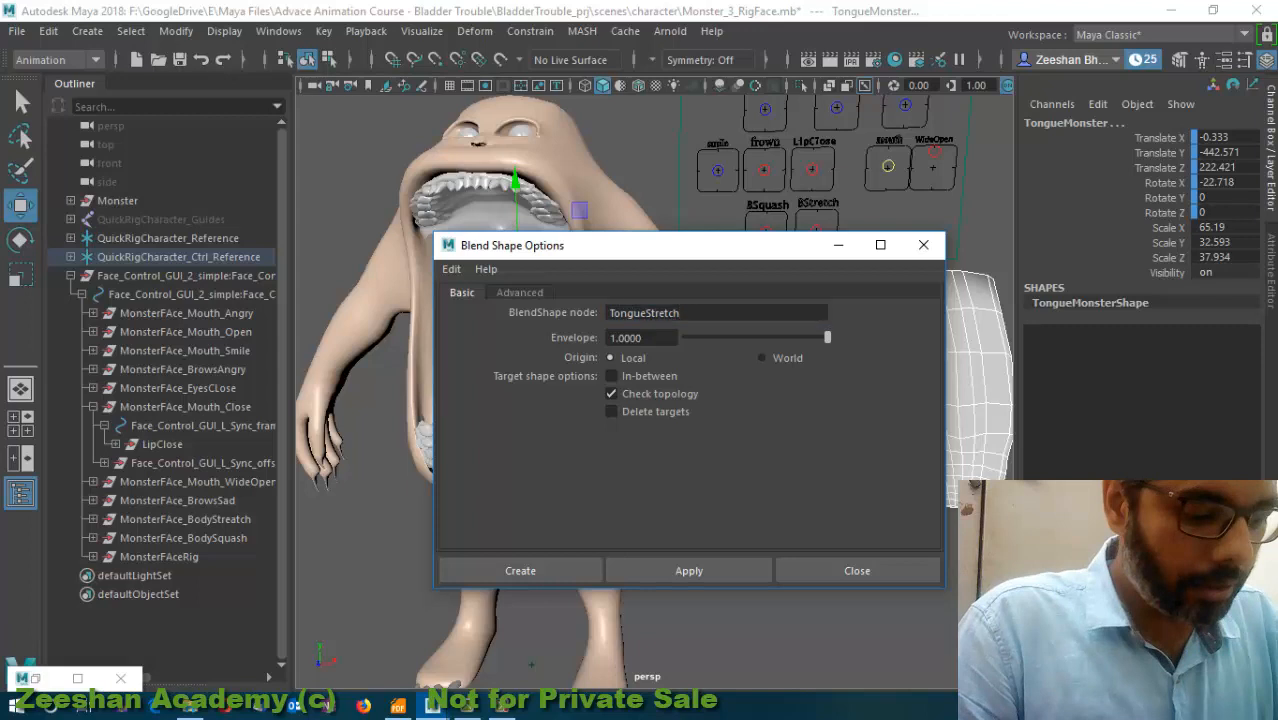
pyautogui.click(574, 570)
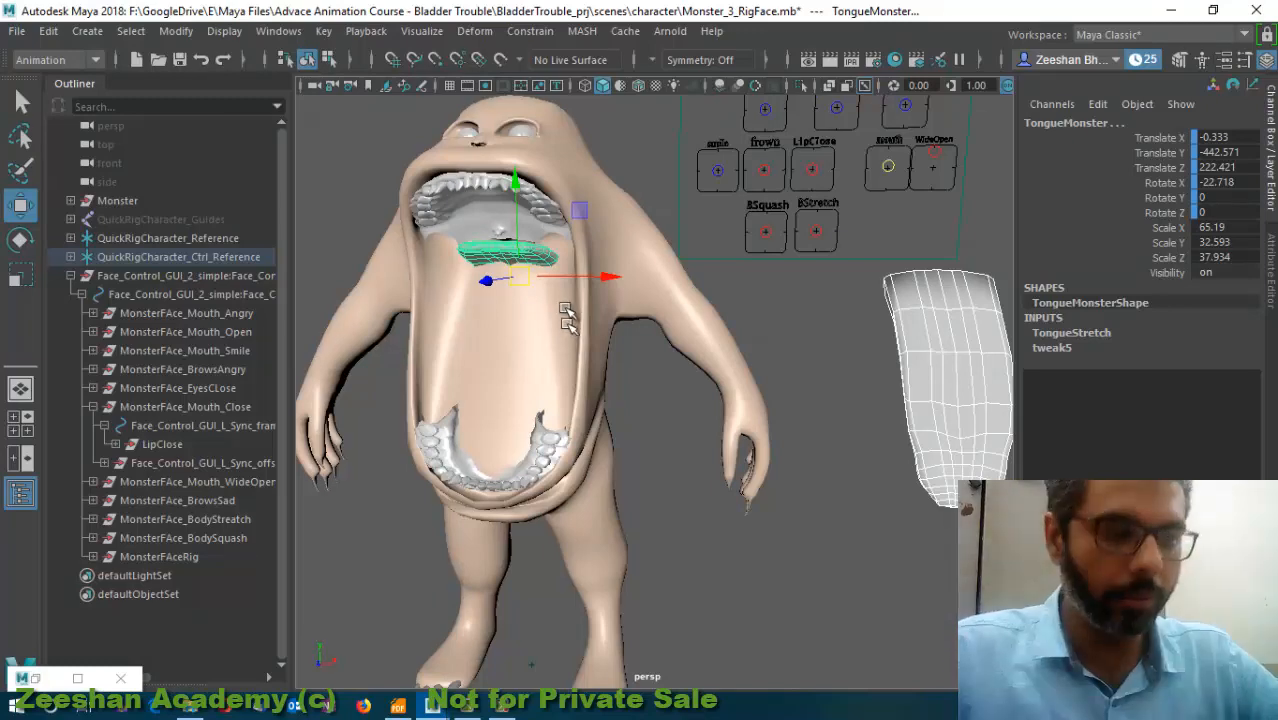
# - Test the mouth by setting the WideOpen control's Translate Y to 0 and raising the control again
pyautogui.keyDown('alt'); pyautogui.moveTo(570, 374); pyautogui.dragTo(567, 354); pyautogui.keyUp('alt')
pyautogui.press('super')
pyautogui.click(682, 20)
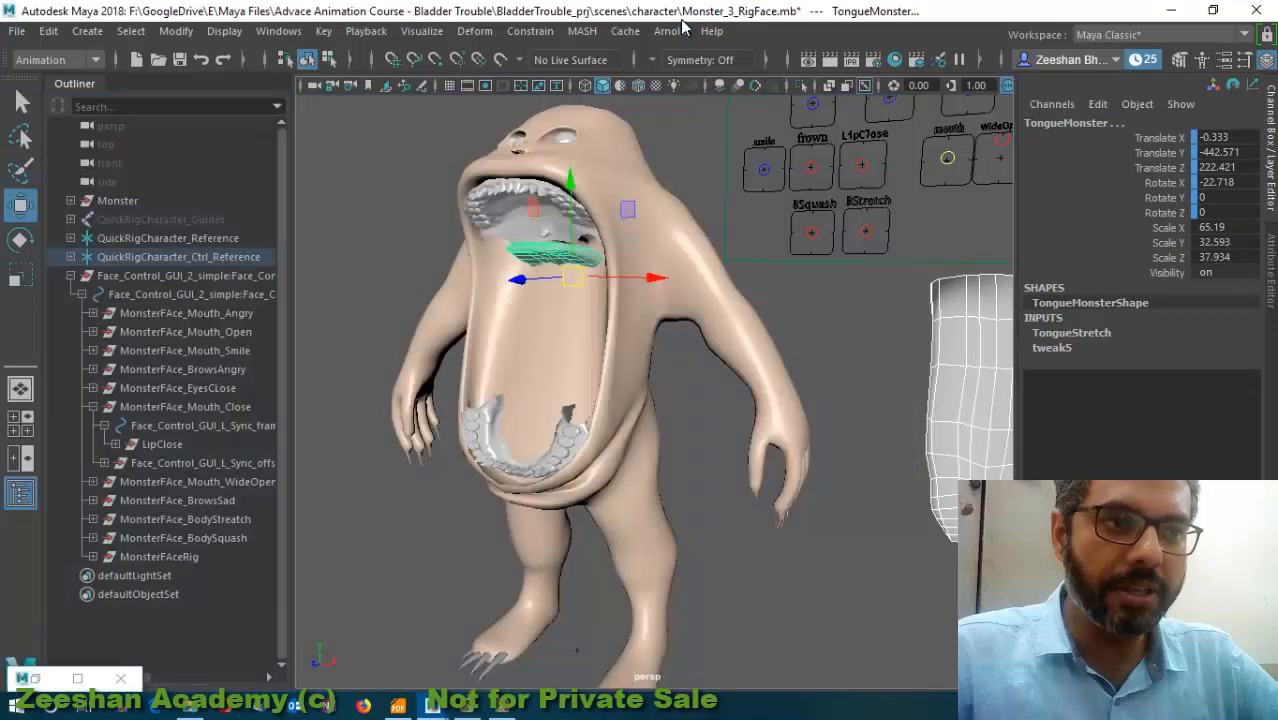
pyautogui.keyDown('alt'); pyautogui.moveTo(838, 336); pyautogui.dragTo(680, 322, button='middle'); pyautogui.keyUp('alt')
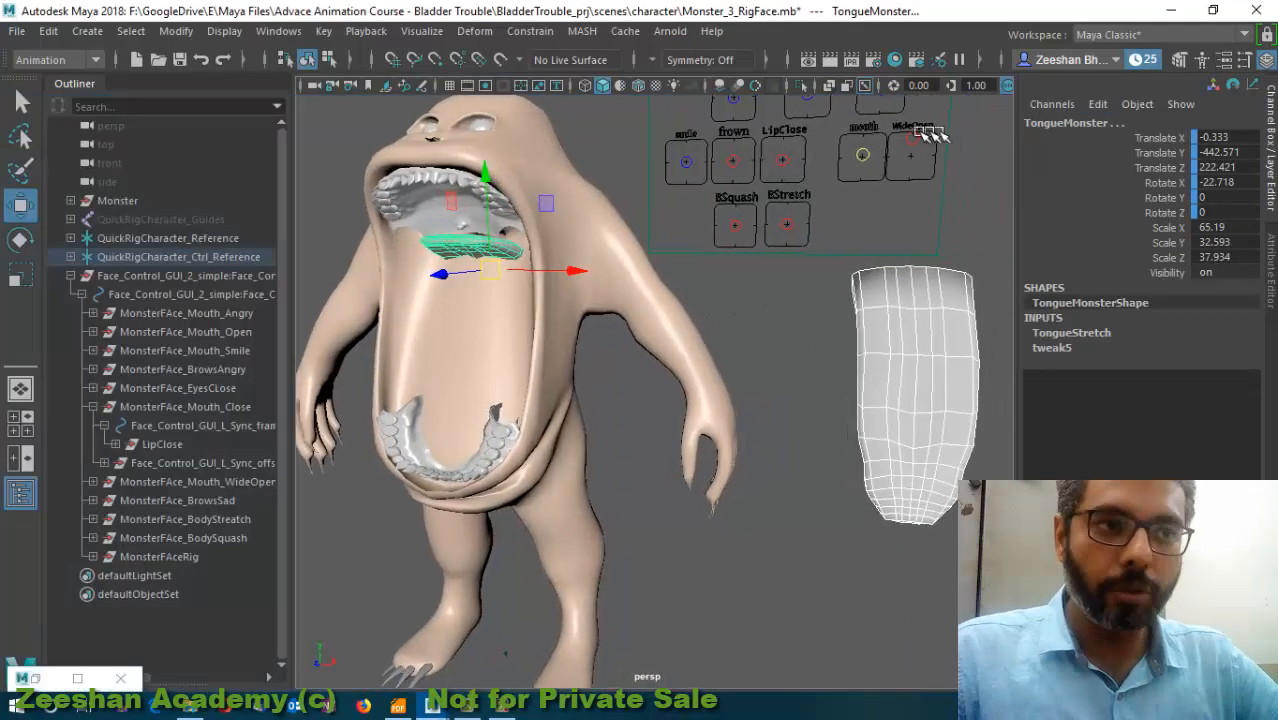
pyautogui.click(916, 143)
pyautogui.write('0')
pyautogui.press('Return')
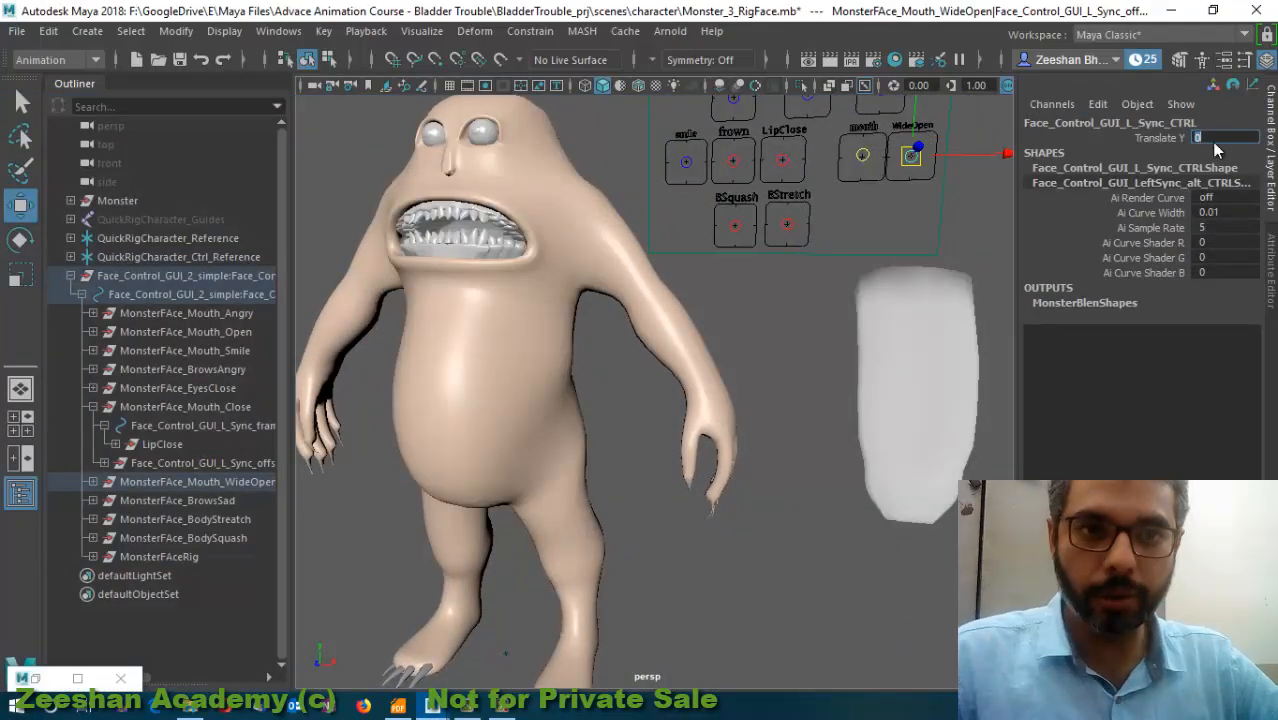
pyautogui.keyDown('alt'); pyautogui.moveTo(787, 282); pyautogui.dragTo(689, 204); pyautogui.keyUp('alt')
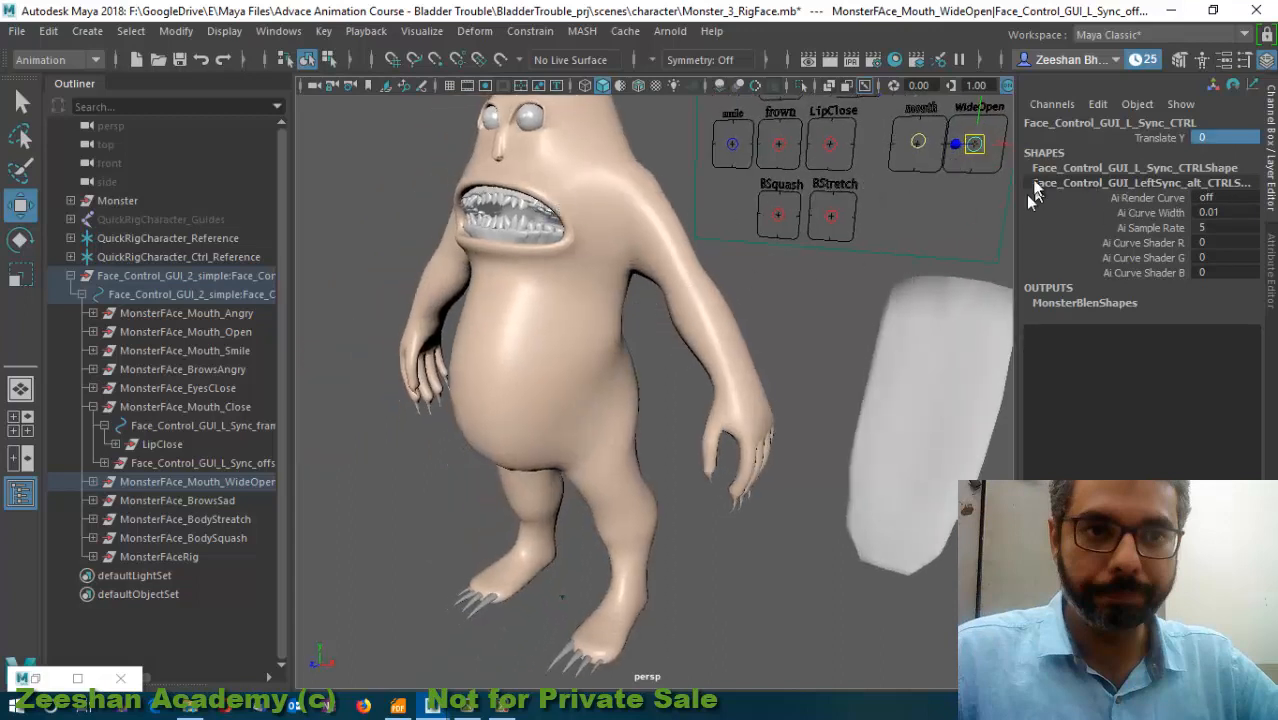
pyautogui.moveTo(974, 143); pyautogui.dragTo(982, 110)
# - Preview the tongue's TongueStretch deformation by raising the TongueMonster1 weight to 1, and undo the change
pyautogui.click(538, 224)
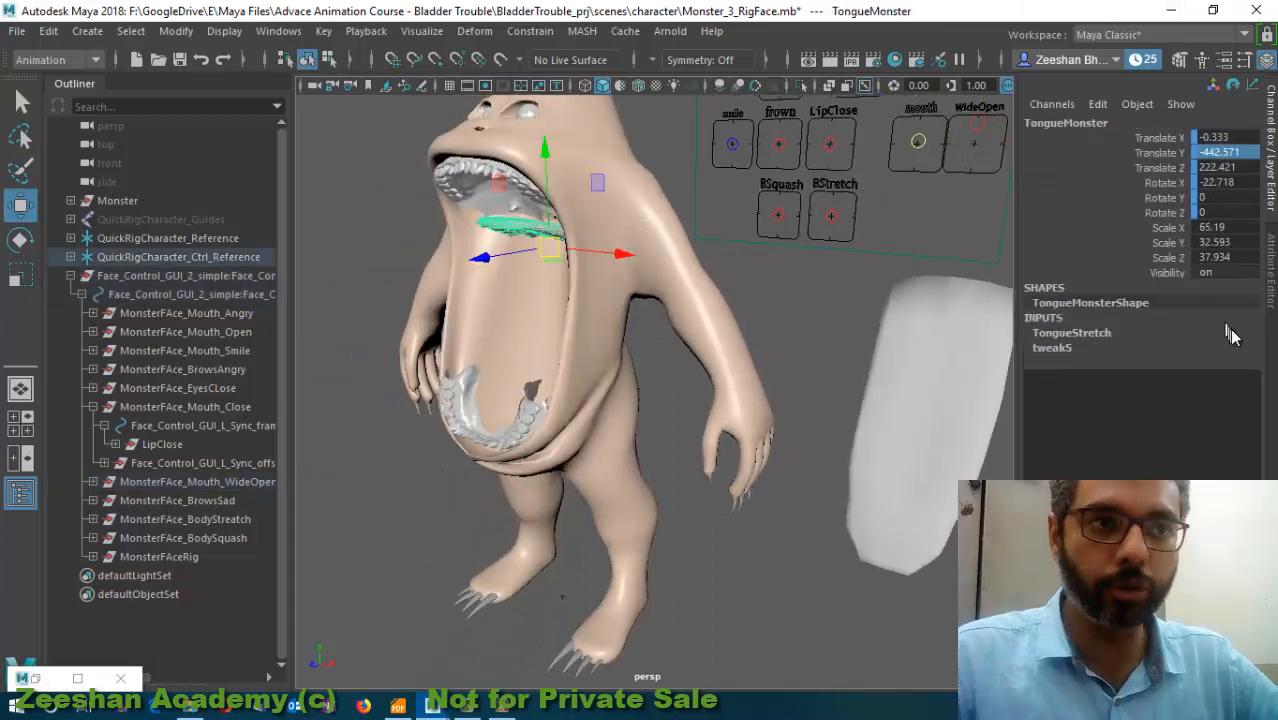
pyautogui.click(1072, 333)
pyautogui.click(1150, 362)
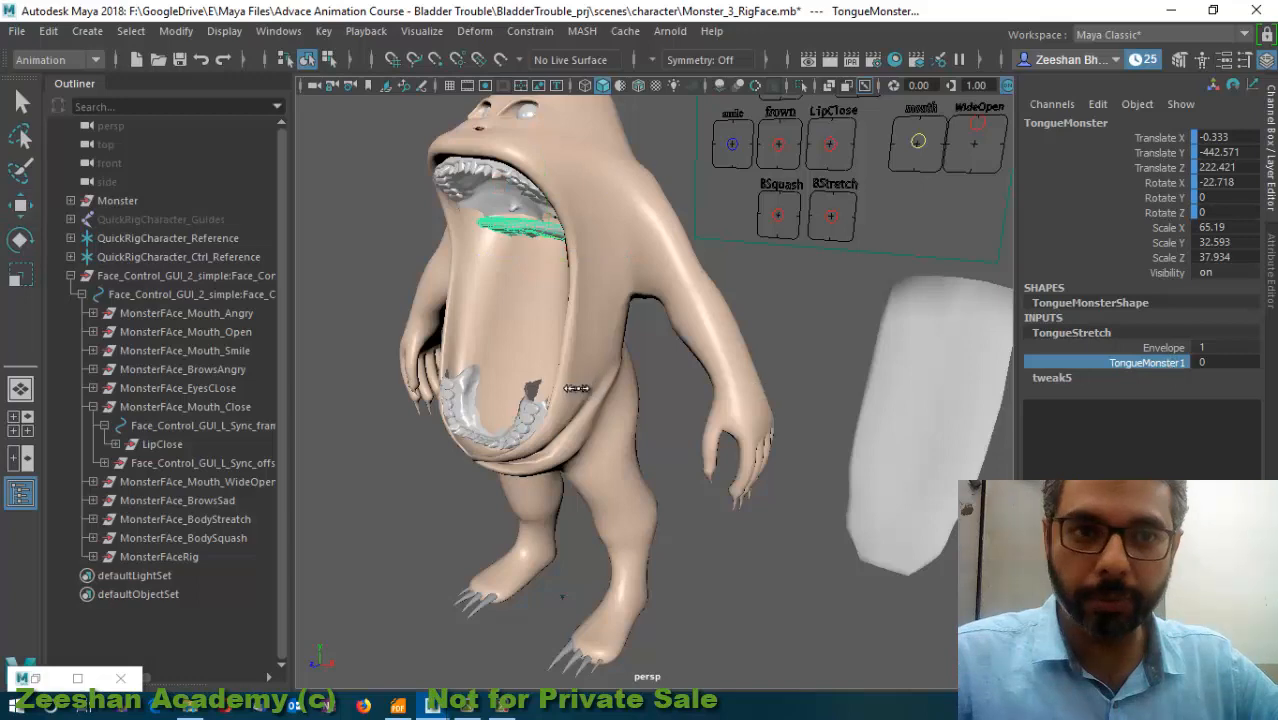
pyautogui.moveTo(606, 376); pyautogui.dragTo(685, 365, button='middle')
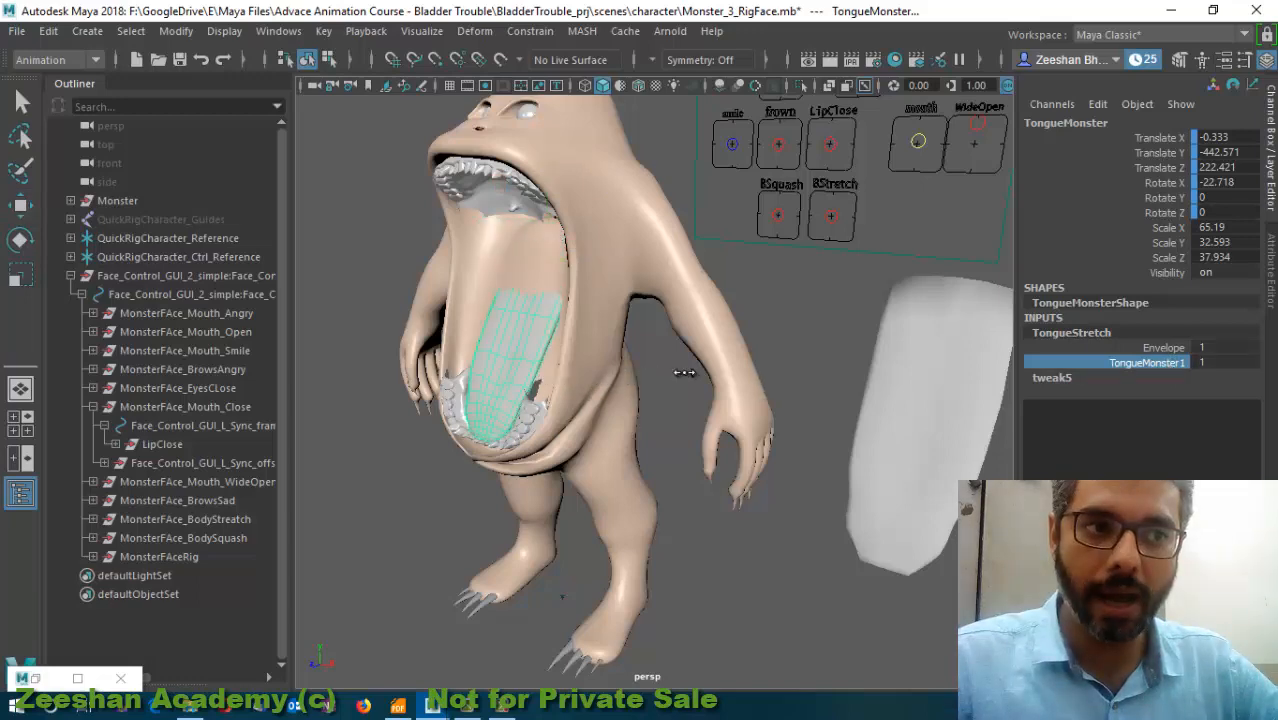
pyautogui.keyDown('alt'); pyautogui.moveTo(772, 368); pyautogui.dragTo(681, 386); pyautogui.keyUp('alt')
pyautogui.keyDown('alt'); pyautogui.moveTo(681, 386); pyautogui.dragTo(722, 387, button='right'); pyautogui.keyUp('alt')
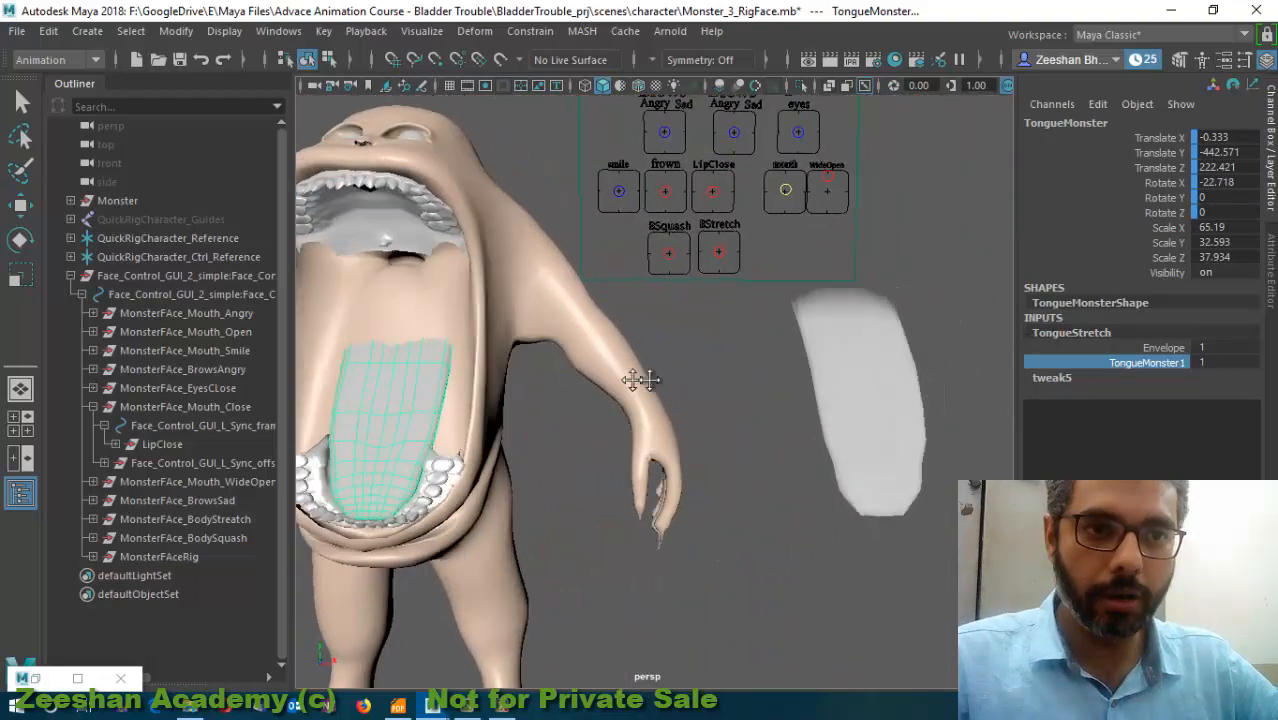
pyautogui.keyDown('alt'); pyautogui.moveTo(641, 380); pyautogui.dragTo(812, 385); pyautogui.keyUp('alt')
pyautogui.hotkey('ctrl', 'z')
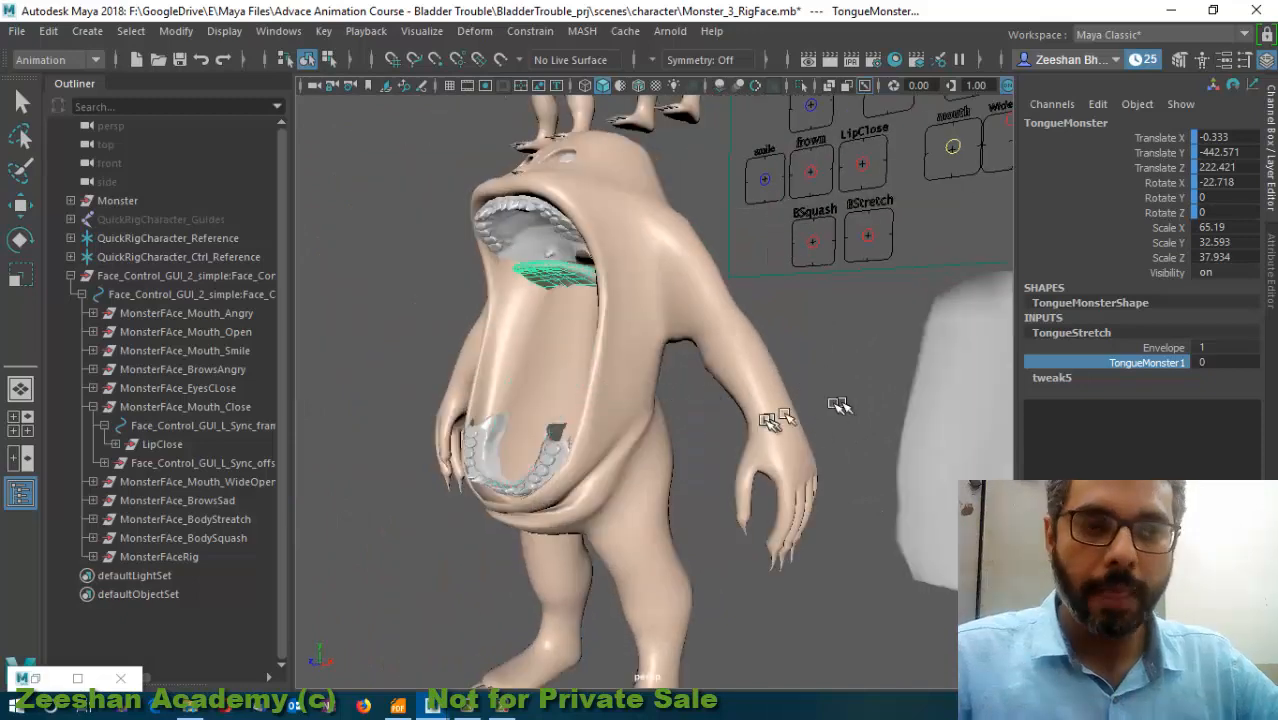
# - Set the WideOpen control's Translate Y to 0 to close the monster's mouth
pyautogui.keyDown('alt'); pyautogui.moveTo(776, 419); pyautogui.dragTo(676, 399, button='middle'); pyautogui.keyUp('alt')
pyautogui.keyDown('alt'); pyautogui.moveTo(676, 399); pyautogui.dragTo(705, 400); pyautogui.keyUp('alt')
pyautogui.keyDown('alt'); pyautogui.moveTo(497, 284); pyautogui.dragTo(542, 307); pyautogui.keyUp('alt')
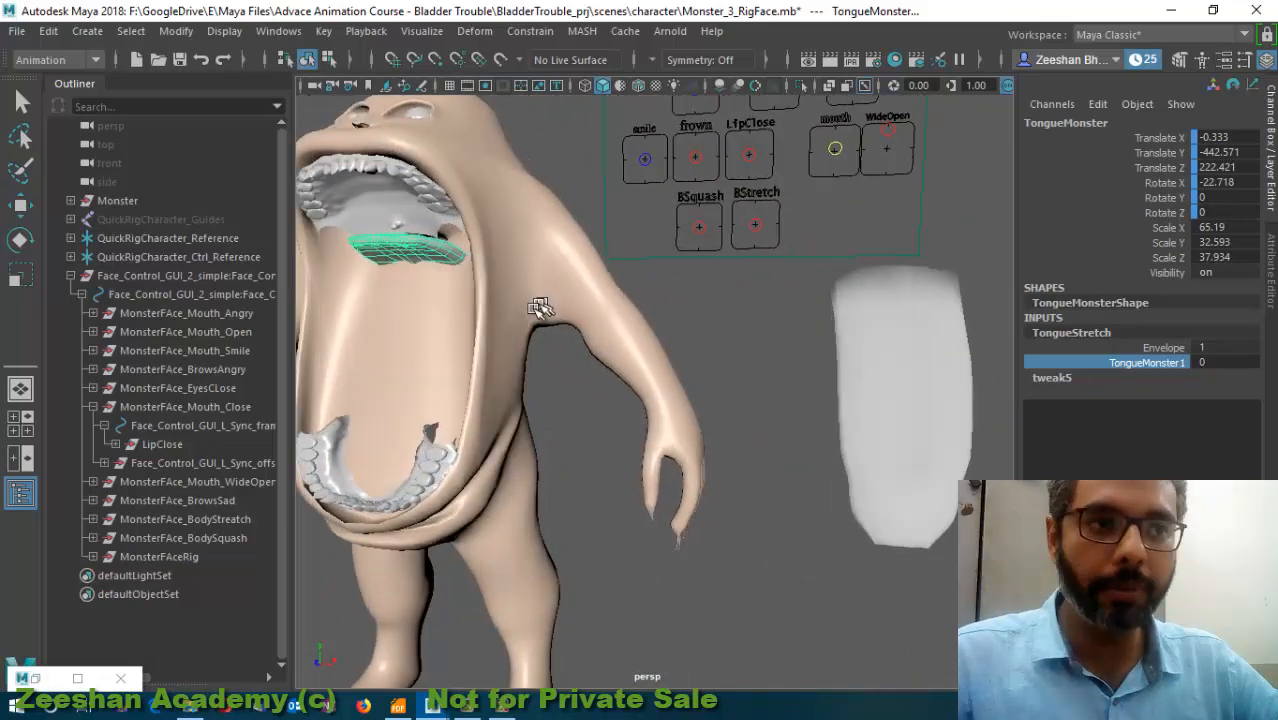
pyautogui.keyDown('alt'); pyautogui.moveTo(542, 307); pyautogui.dragTo(605, 321, button='middle'); pyautogui.keyUp('alt')
pyautogui.click(958, 146)
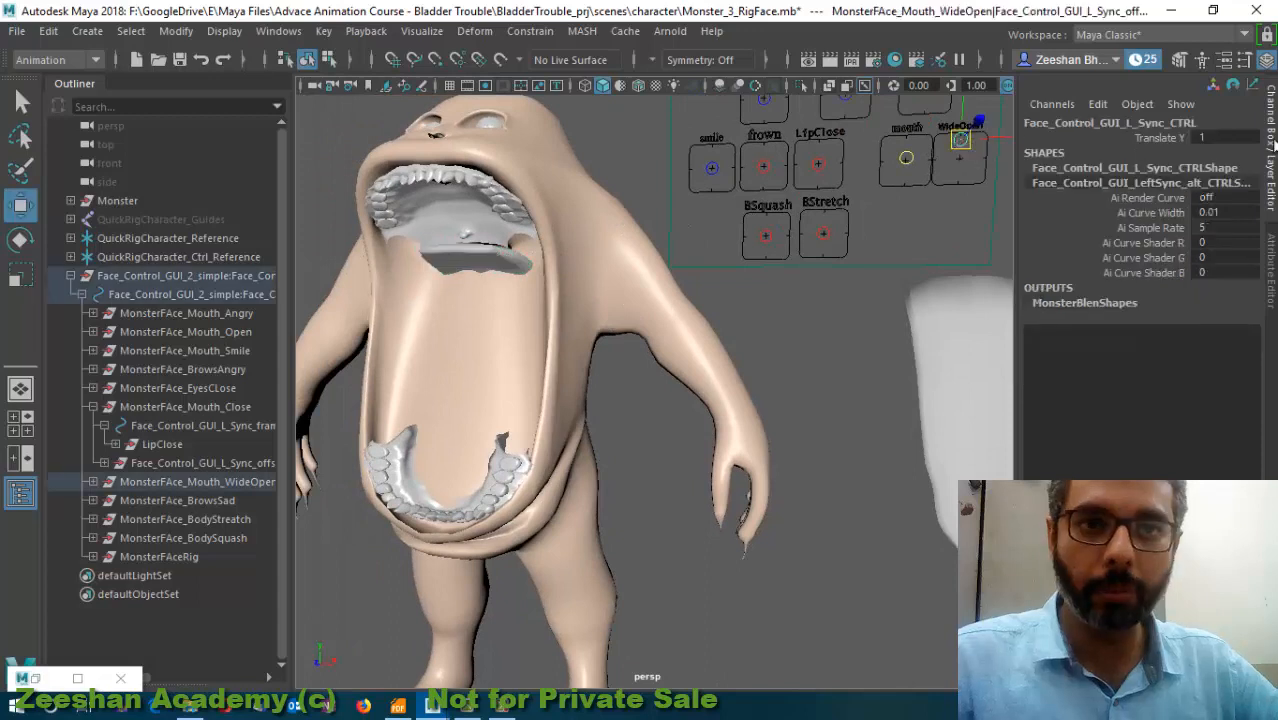
pyautogui.click(1233, 137)
pyautogui.write('0')
pyautogui.press('Return')
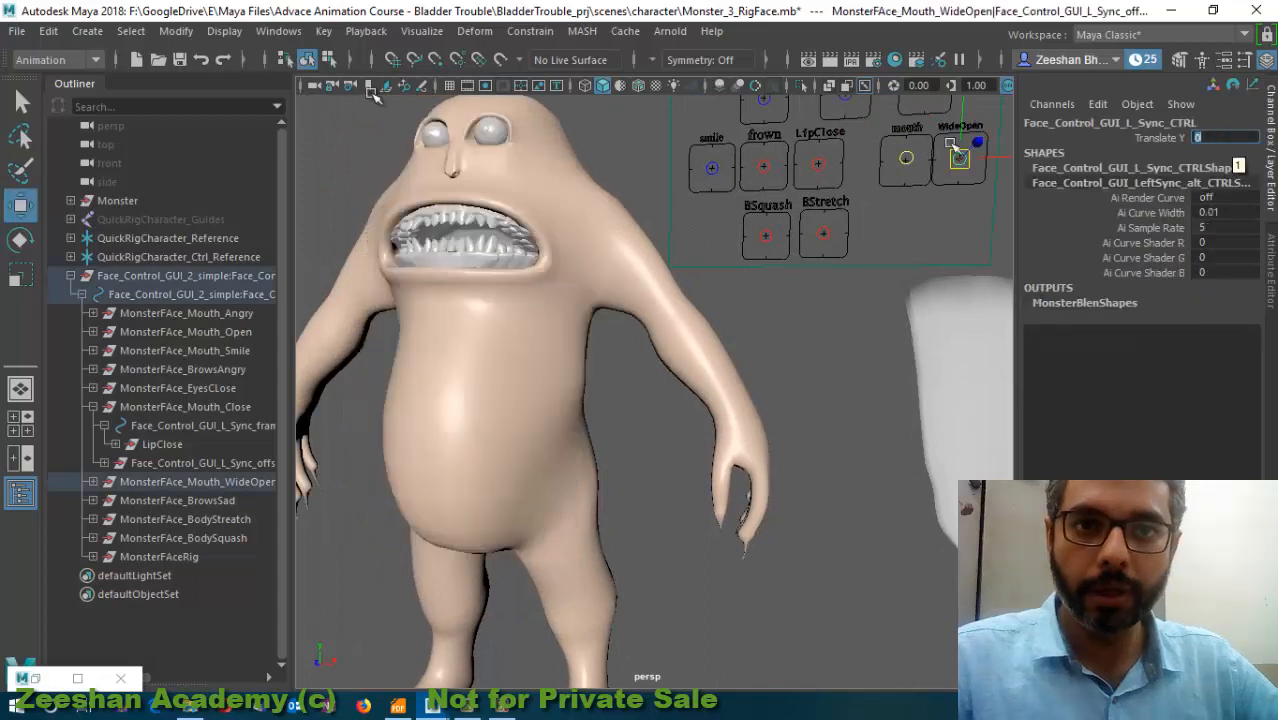
# - Load the WideOpen control as source and TongueMonster with its TongueStretch node as destination in the Connection Editor
pyautogui.click(262, 31)
pyautogui.moveTo(380, 100)
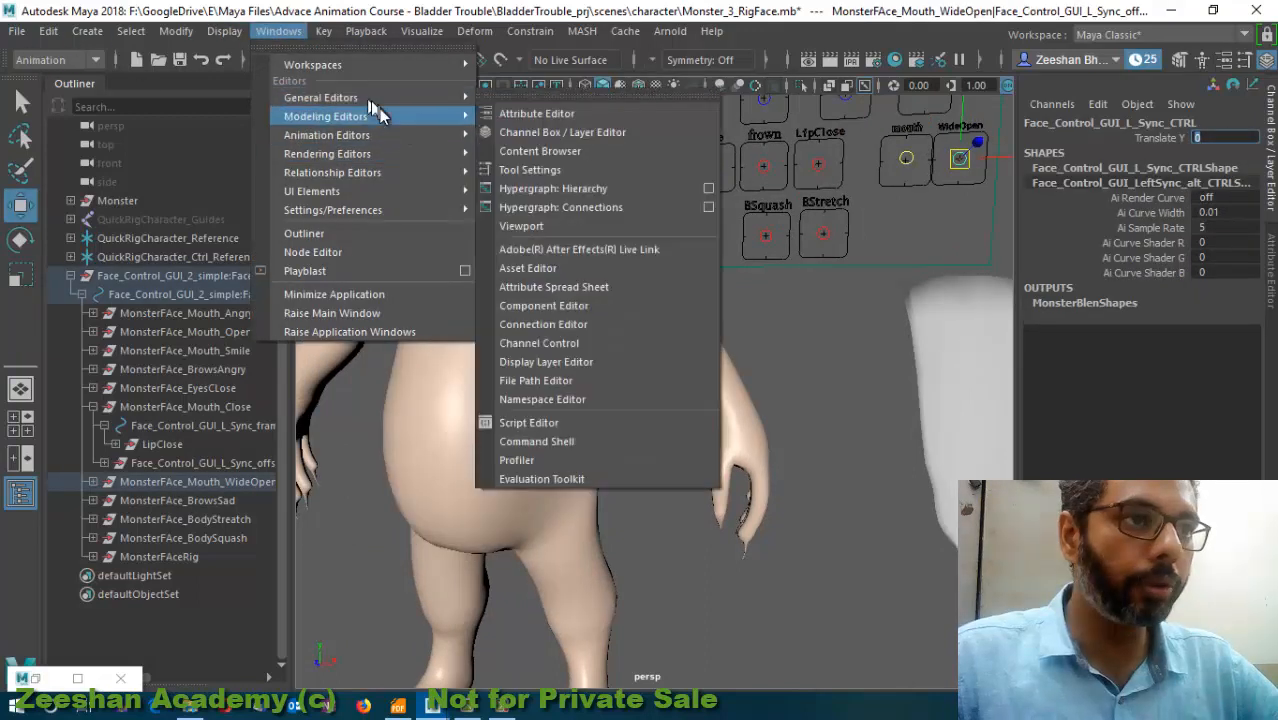
pyautogui.click(559, 325)
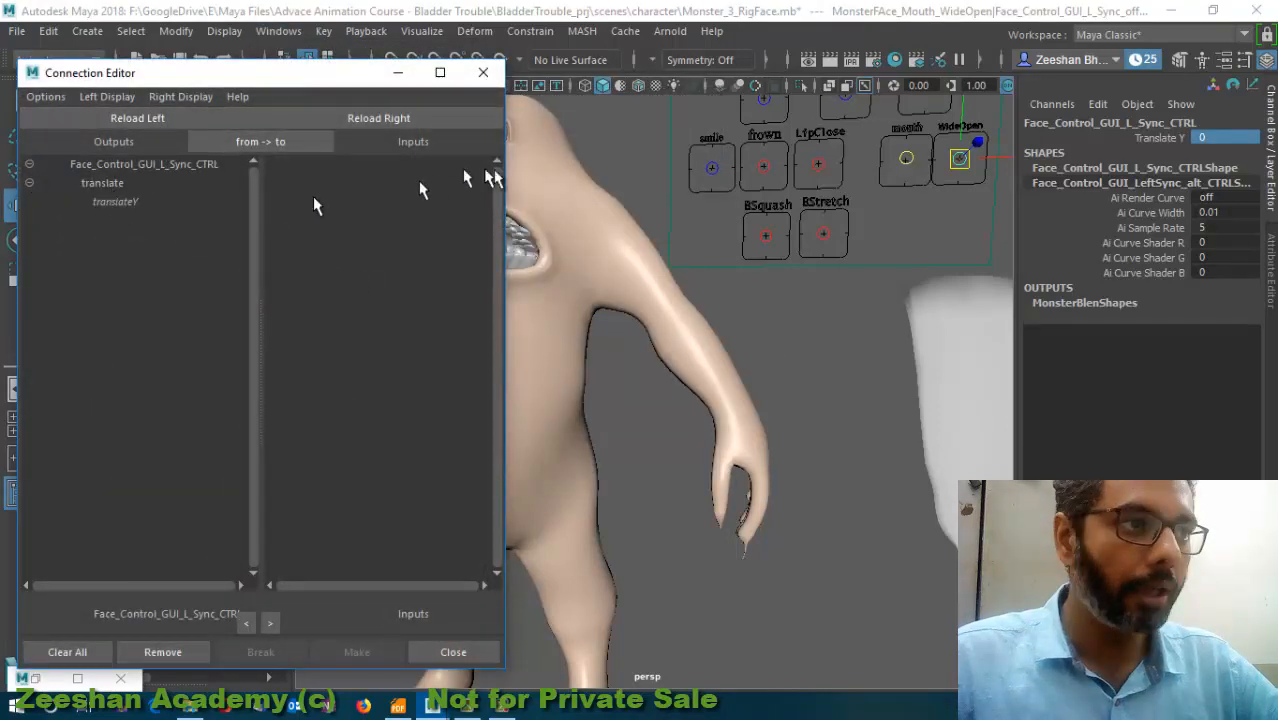
pyautogui.keyDown('alt'); pyautogui.moveTo(593, 291); pyautogui.dragTo(706, 318, button='middle'); pyautogui.keyUp('alt')
pyautogui.keyDown('alt'); pyautogui.moveTo(599, 258); pyautogui.dragTo(606, 273); pyautogui.keyUp('alt')
pyautogui.click(595, 278)
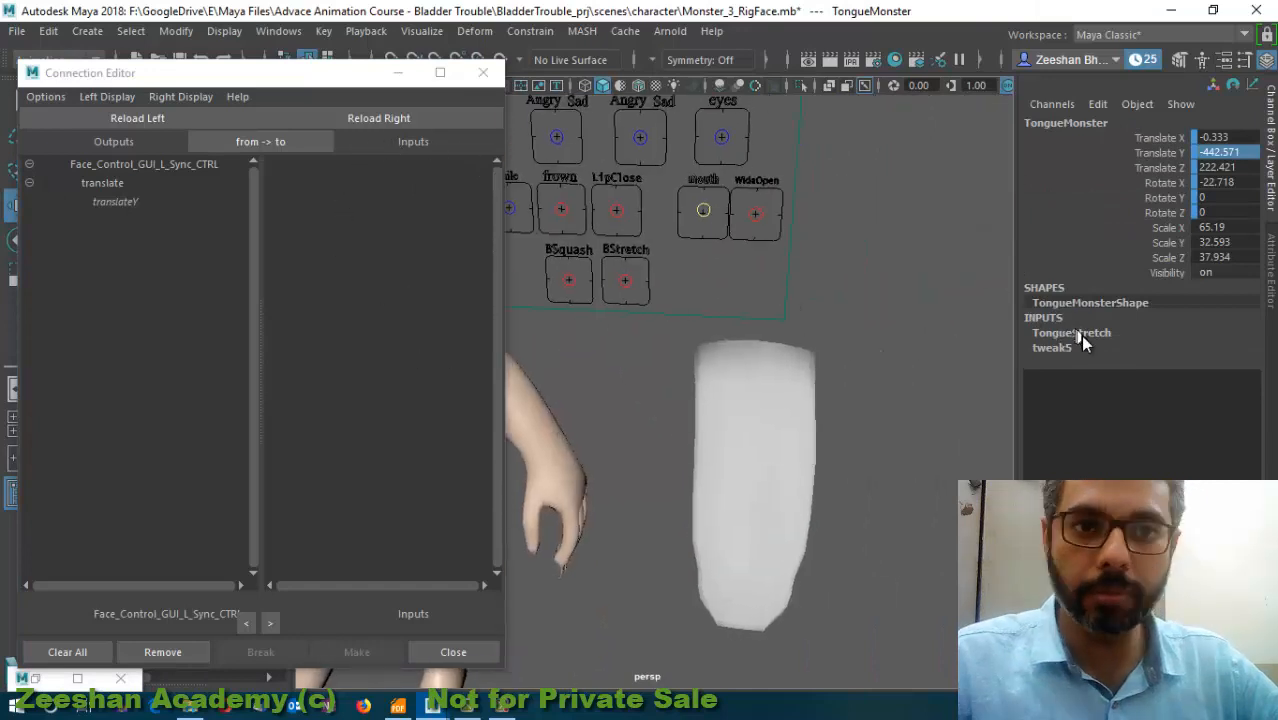
pyautogui.click(1076, 335)
pyautogui.click(340, 118)
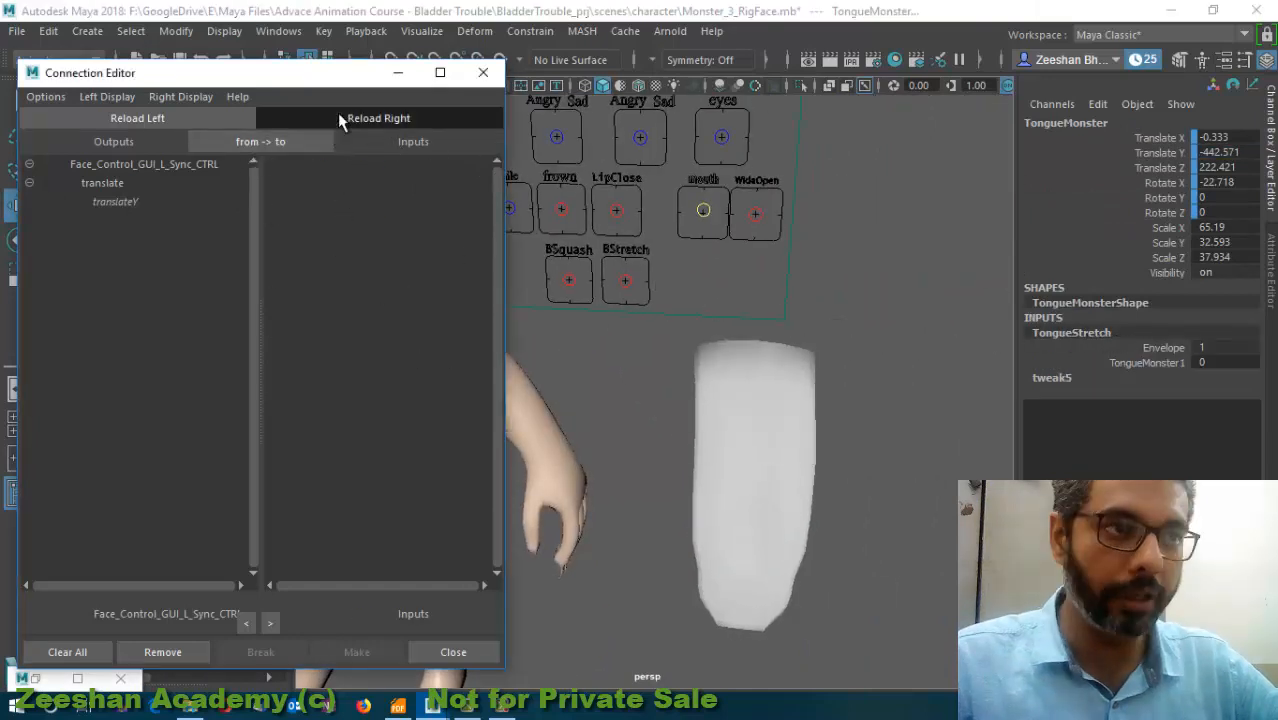
# - Connect the WideOpen control's translateY to the TongueMonster1 weight of TongueStretch and minimize the Connection Editor
pyautogui.click(273, 164)
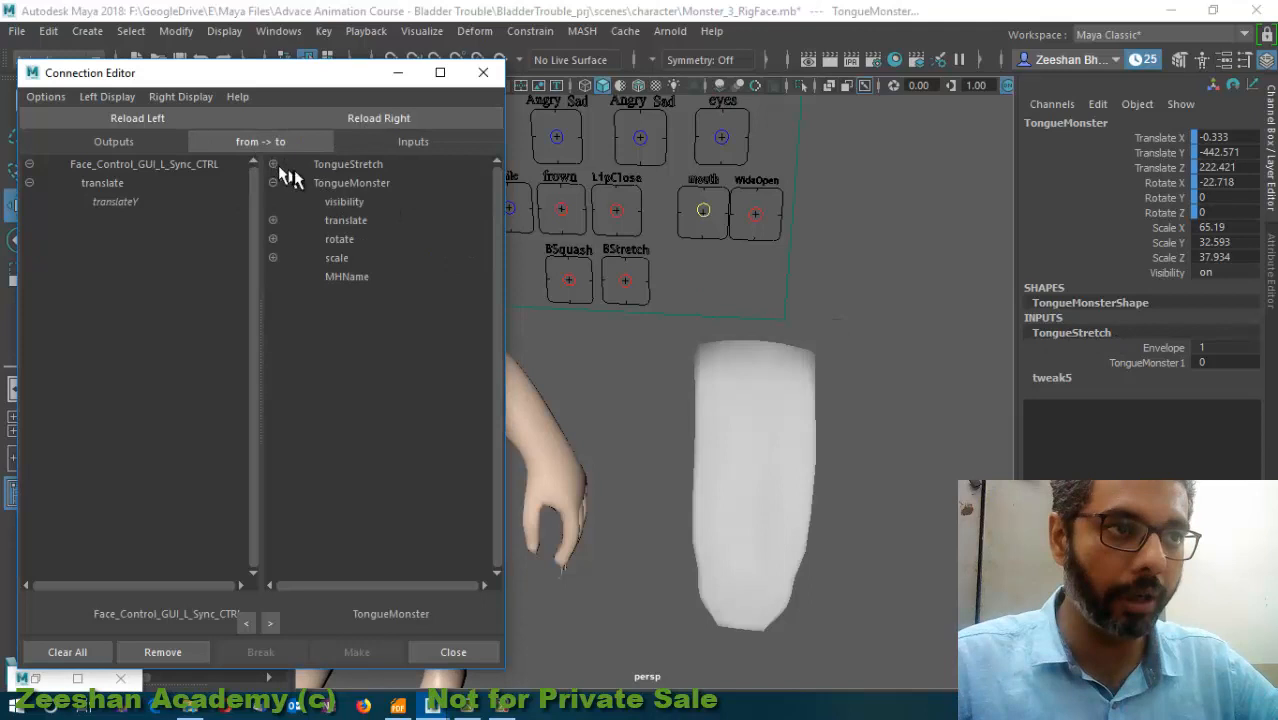
pyautogui.click(273, 164)
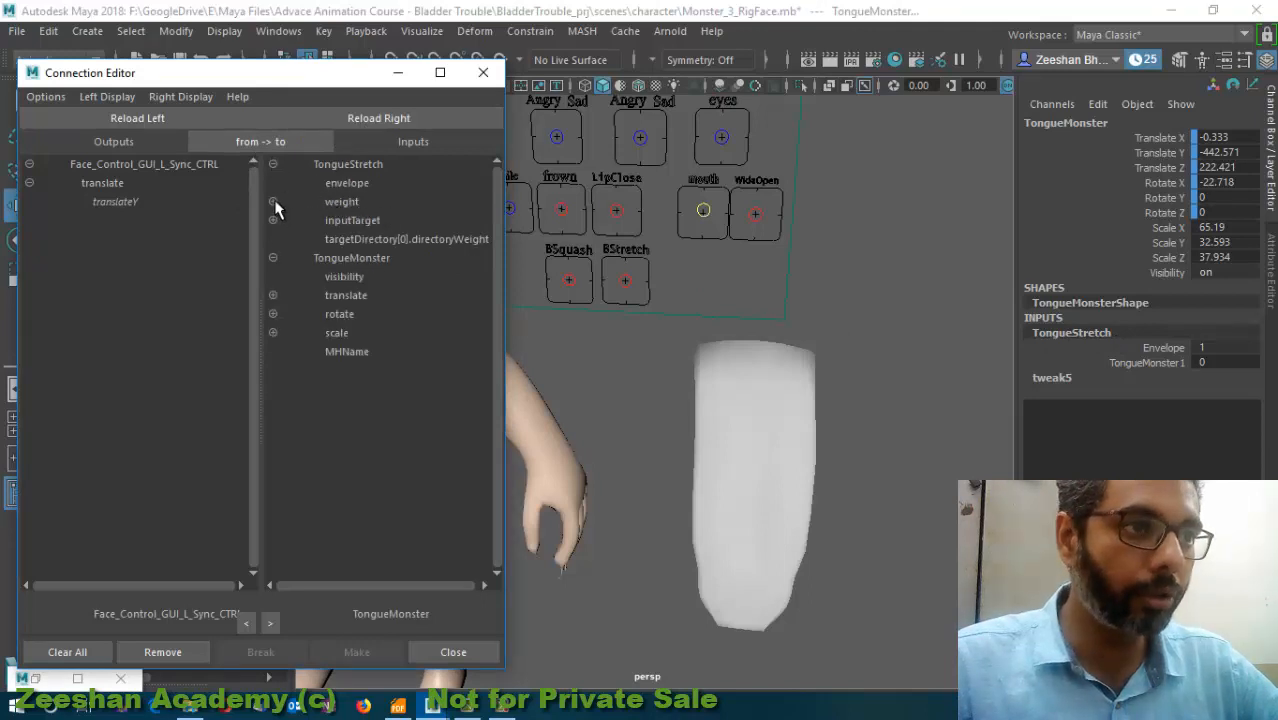
pyautogui.click(273, 202)
pyautogui.click(133, 205)
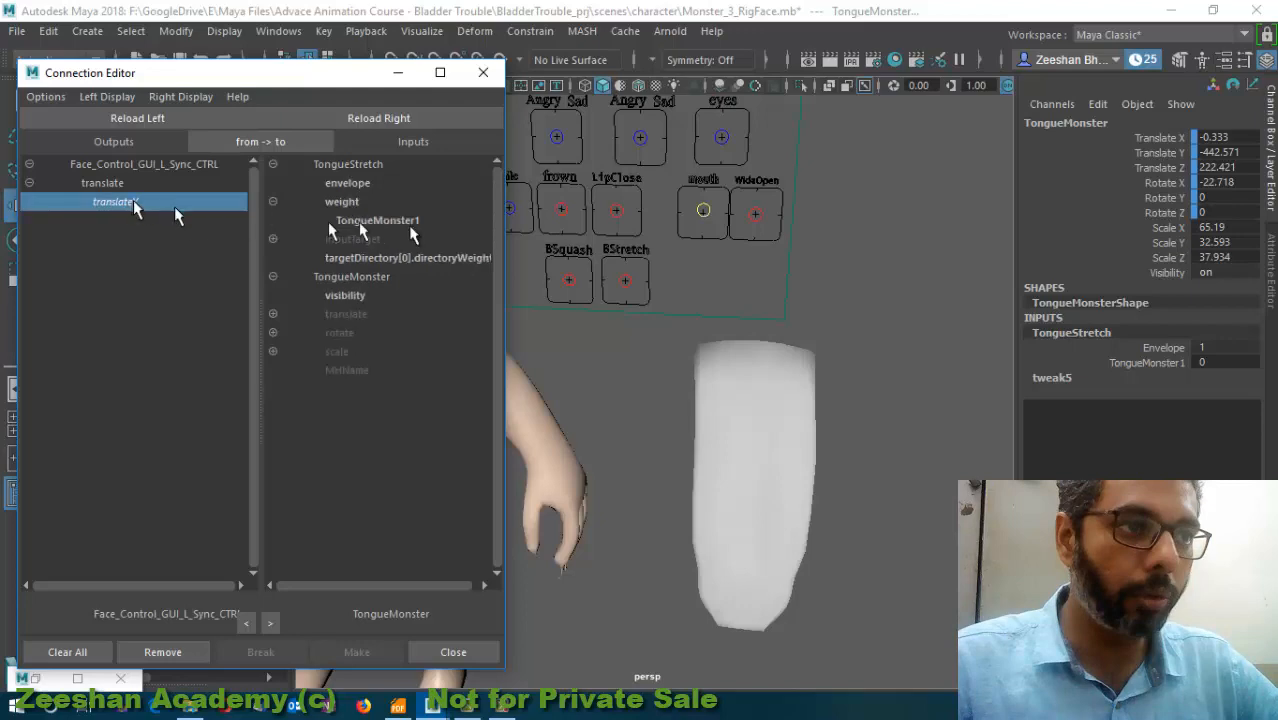
pyautogui.click(400, 222)
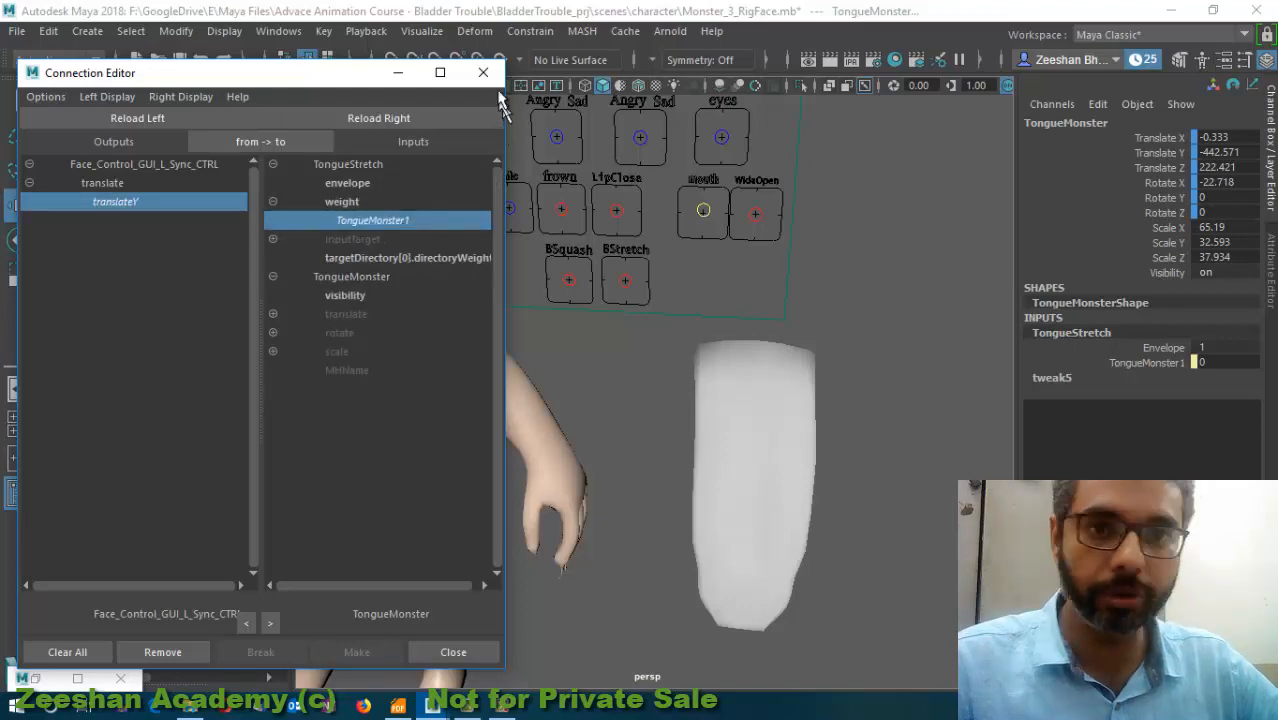
pyautogui.click(398, 74)
# - Raise the WideOpen control to 1 and inspect the stretched tongue inside the mouth from the side
pyautogui.keyDown('alt'); pyautogui.moveTo(779, 286); pyautogui.dragTo(752, 388); pyautogui.keyUp('alt')
pyautogui.keyDown('alt'); pyautogui.moveTo(752, 388); pyautogui.dragTo(667, 391, button='middle'); pyautogui.keyUp('alt')
pyautogui.click(913, 273)
pyautogui.moveTo(913, 272); pyautogui.dragTo(903, 229)
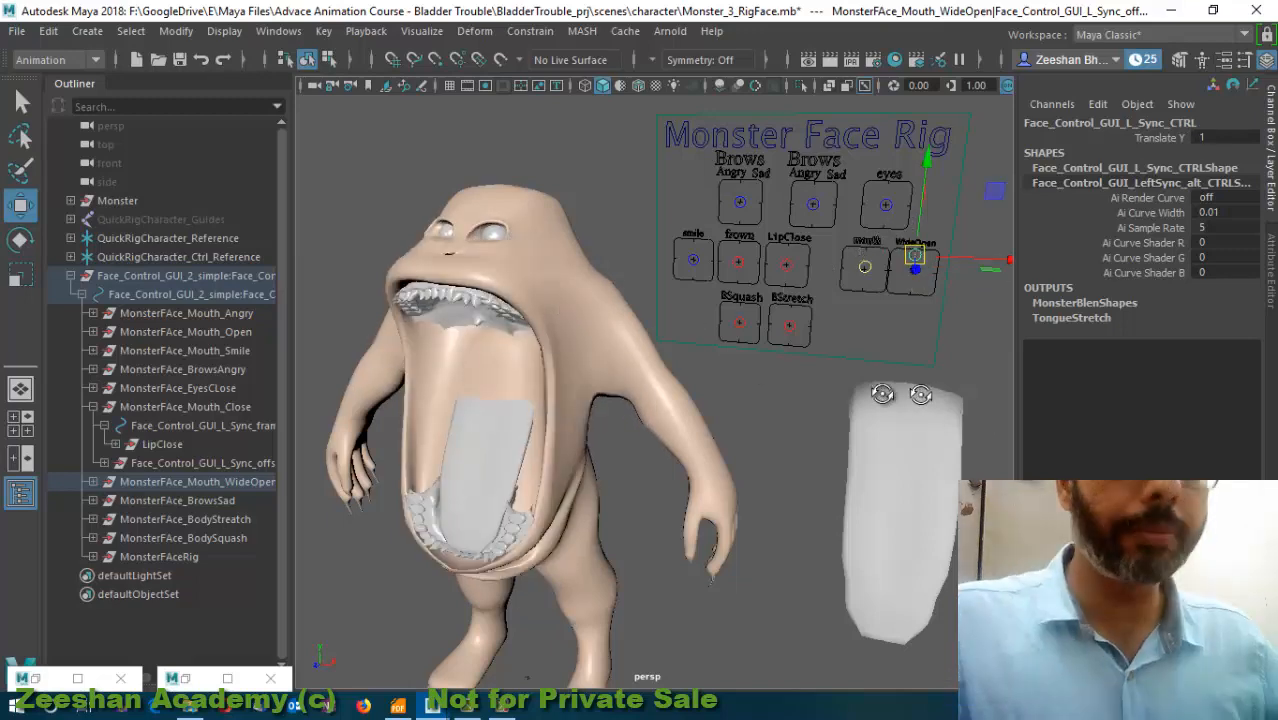
pyautogui.keyDown('alt'); pyautogui.moveTo(563, 357); pyautogui.dragTo(768, 412); pyautogui.keyUp('alt')
pyautogui.click(527, 412)
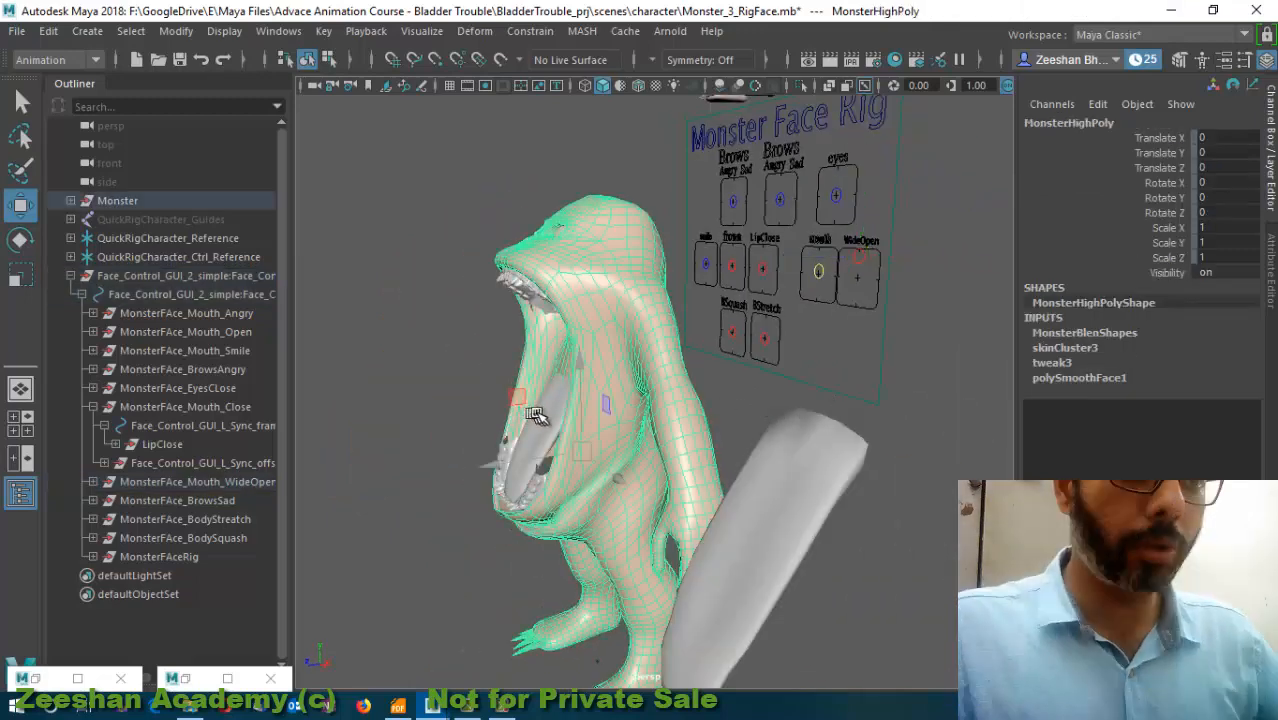
pyautogui.click(540, 424)
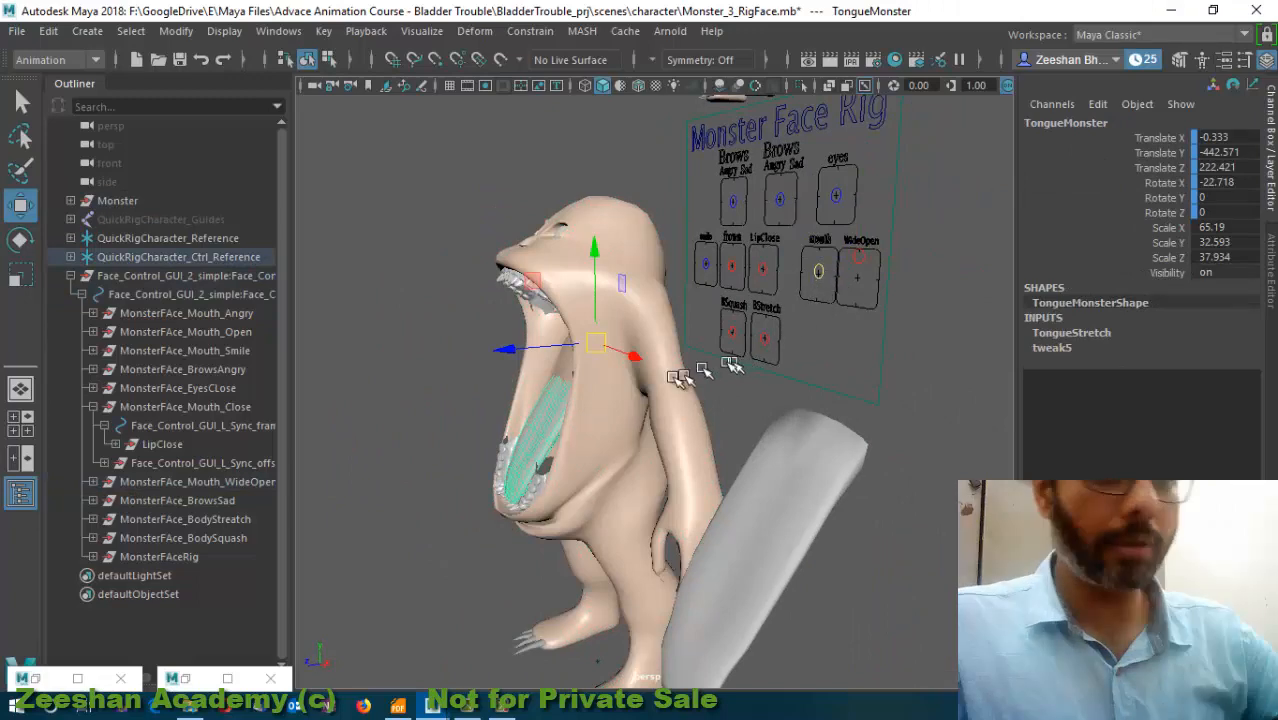
# - Return the WideOpen control to 0 and save the scene
pyautogui.keyDown('alt'); pyautogui.moveTo(674, 378); pyautogui.dragTo(850, 376); pyautogui.keyUp('alt')
pyautogui.keyDown('alt'); pyautogui.moveTo(848, 370); pyautogui.dragTo(867, 377, button='middle'); pyautogui.keyUp('alt')
pyautogui.click(859, 257)
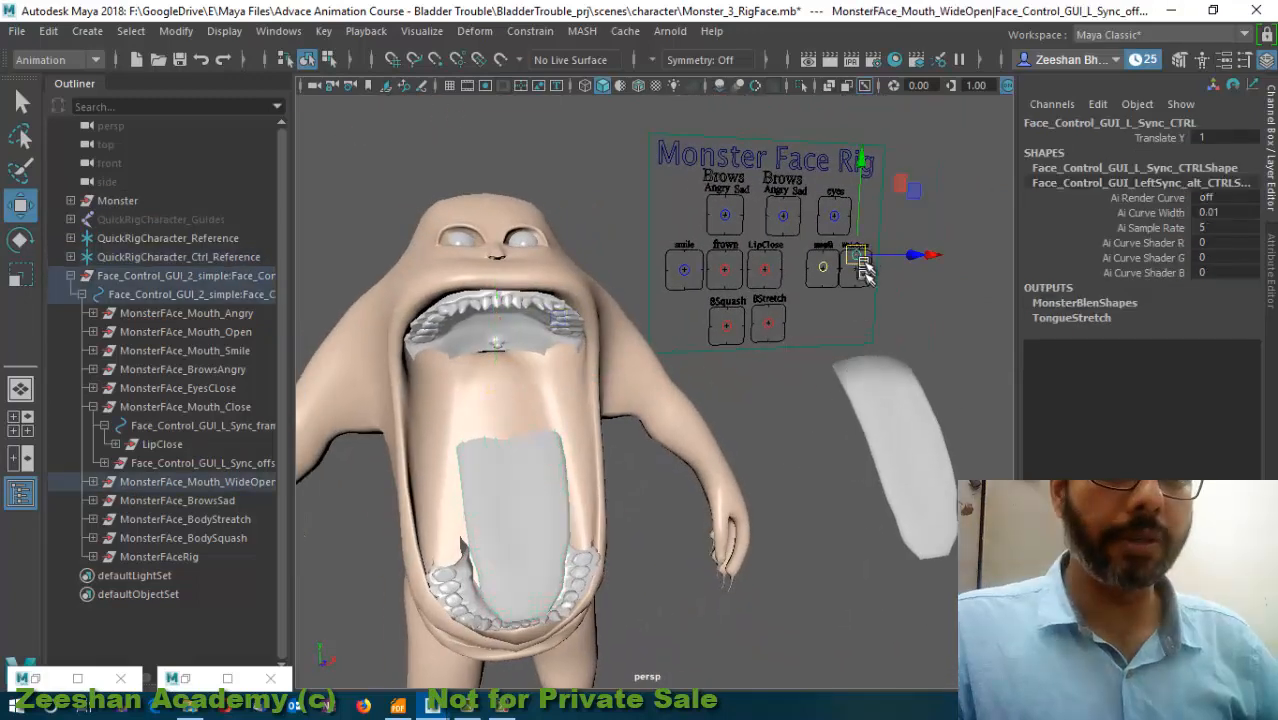
pyautogui.moveTo(866, 273); pyautogui.dragTo(730, 305)
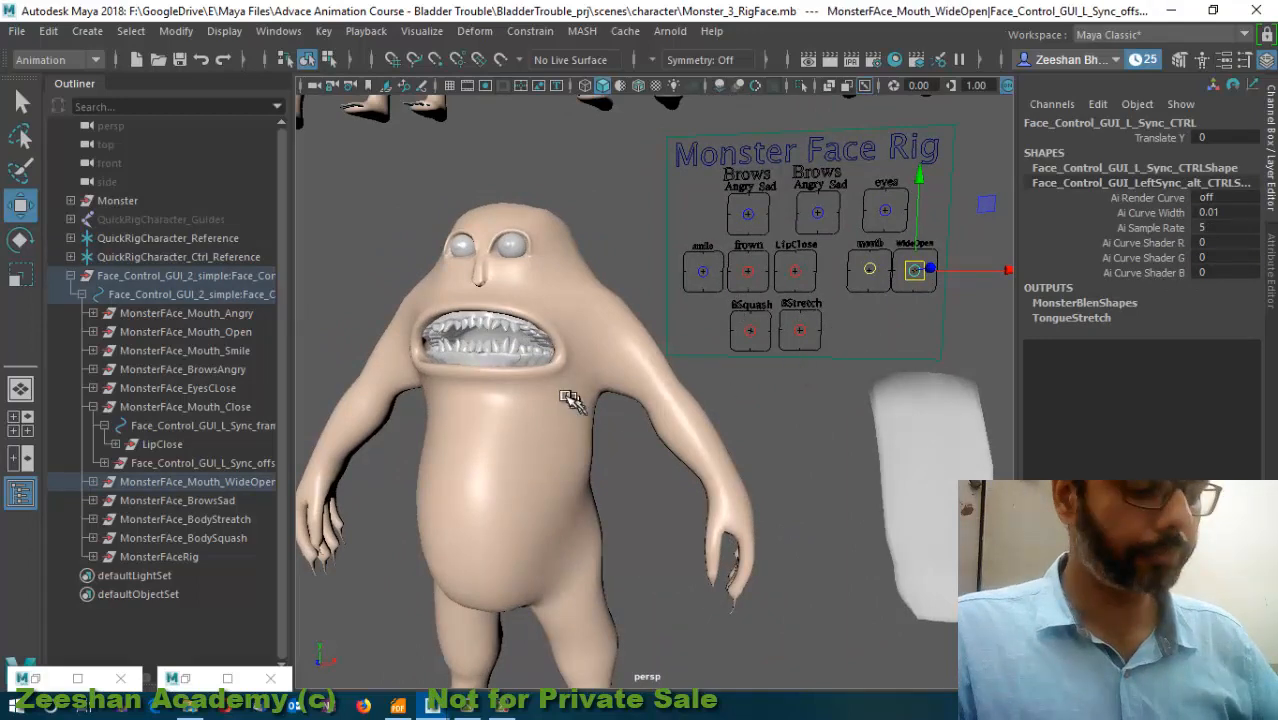
# - Raise the BSquash control to 1 and examine the eyes and teeth relative to the squashed body
pyautogui.keyDown('alt'); pyautogui.moveTo(568, 399); pyautogui.dragTo(746, 280); pyautogui.keyUp('alt')
pyautogui.click(746, 315)
pyautogui.keyDown('alt'); pyautogui.moveTo(719, 419); pyautogui.dragTo(633, 399); pyautogui.keyUp('alt')
pyautogui.keyDown('alt'); pyautogui.moveTo(633, 399); pyautogui.dragTo(779, 385, button='right'); pyautogui.keyUp('alt')
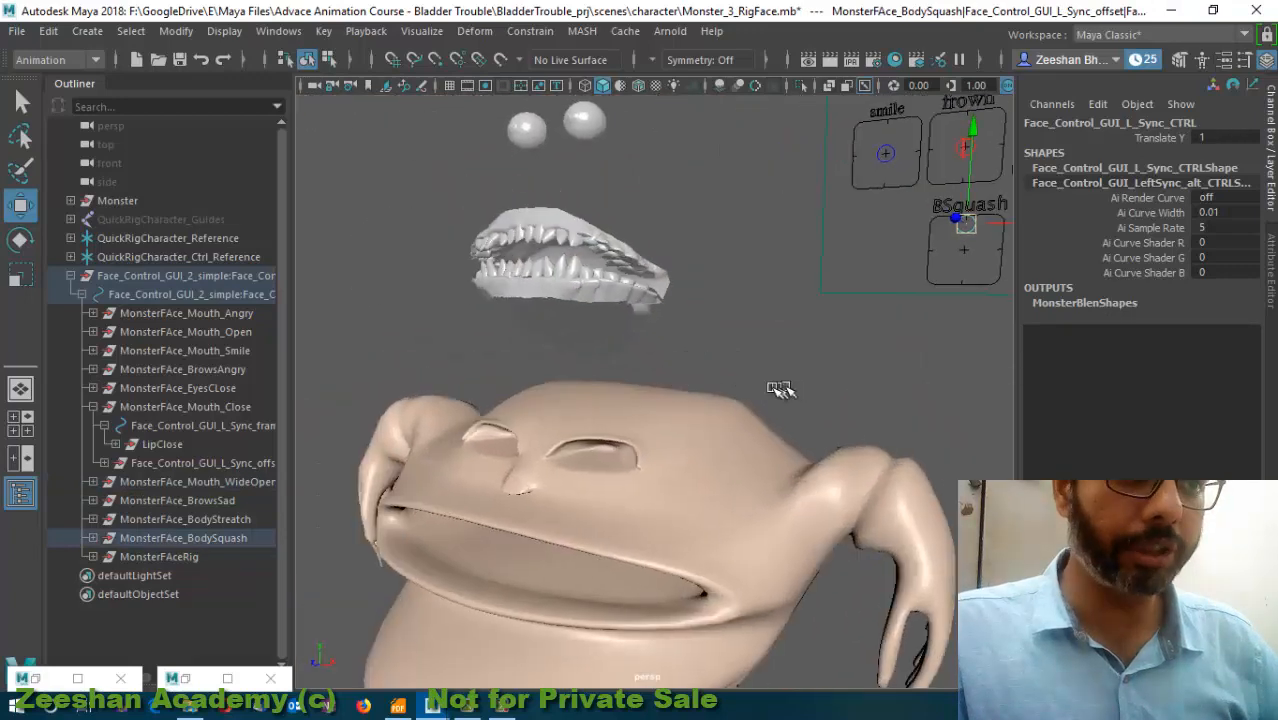
pyautogui.keyDown('alt'); pyautogui.moveTo(779, 385); pyautogui.dragTo(630, 275); pyautogui.keyUp('alt')
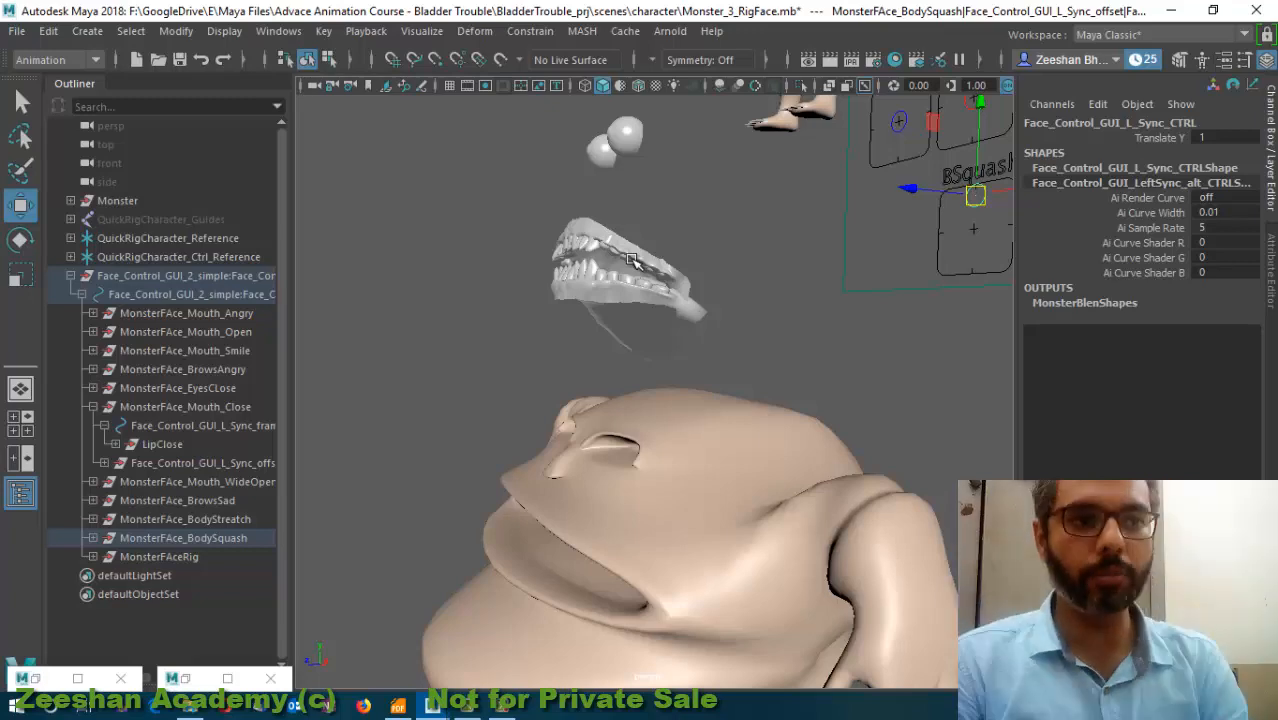
pyautogui.press('super')
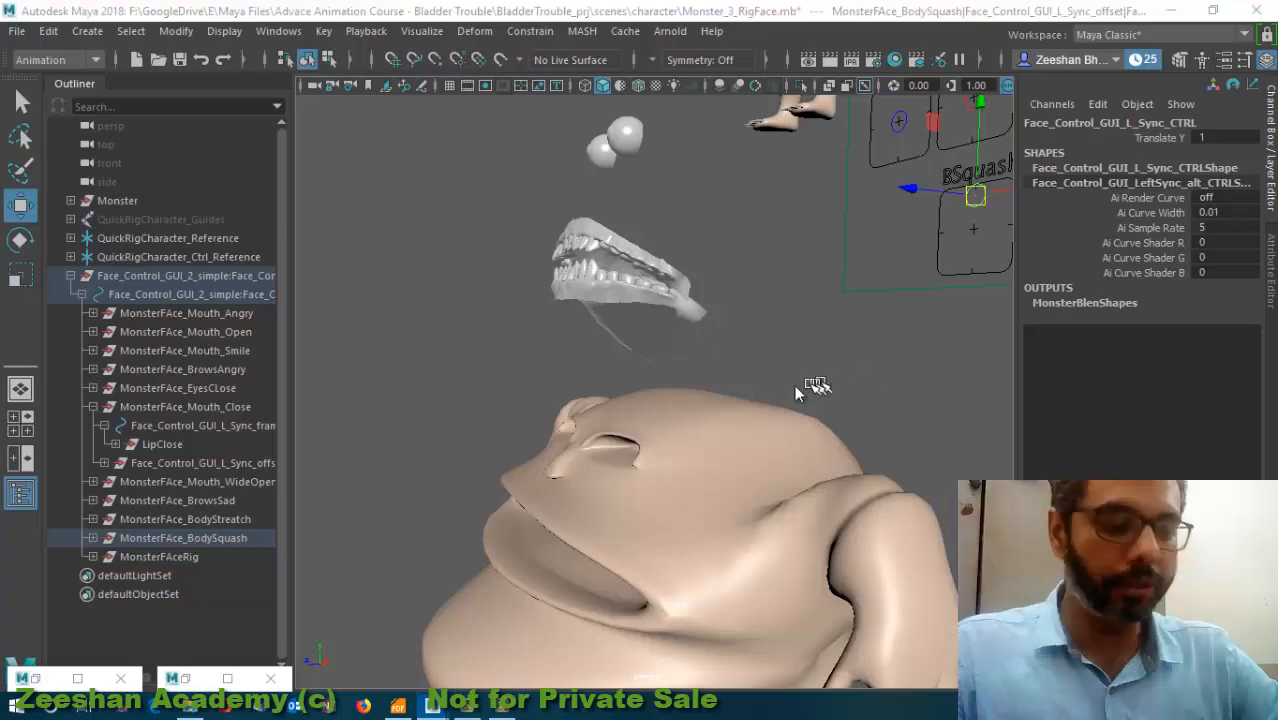
pyautogui.click(491, 7)
# - Examine the detached eyes and teeth above the squashed body from the front and the side
pyautogui.keyDown('alt'); pyautogui.moveTo(721, 358); pyautogui.dragTo(565, 360, button='middle'); pyautogui.keyUp('alt')
pyautogui.keyDown('alt'); pyautogui.moveTo(565, 360); pyautogui.dragTo(720, 360); pyautogui.keyUp('alt')
pyautogui.click(854, 299)
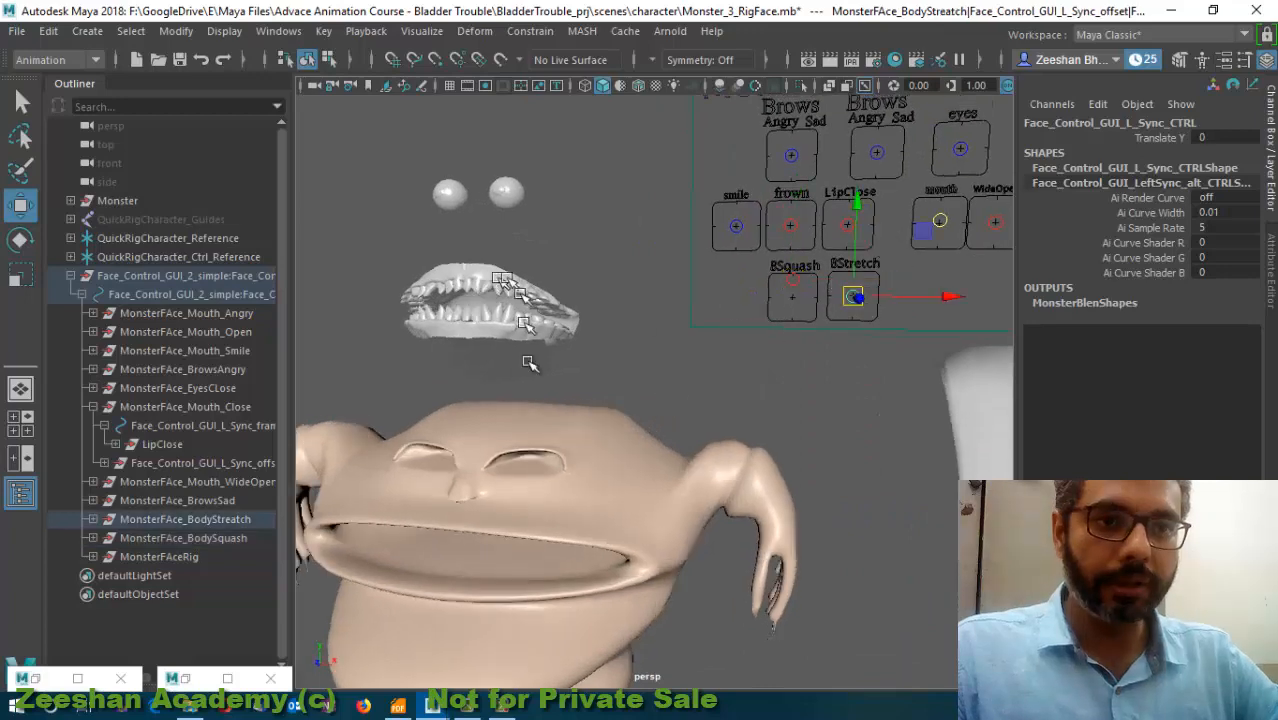
pyautogui.keyDown('alt'); pyautogui.moveTo(529, 363); pyautogui.dragTo(805, 335); pyautogui.keyUp('alt')
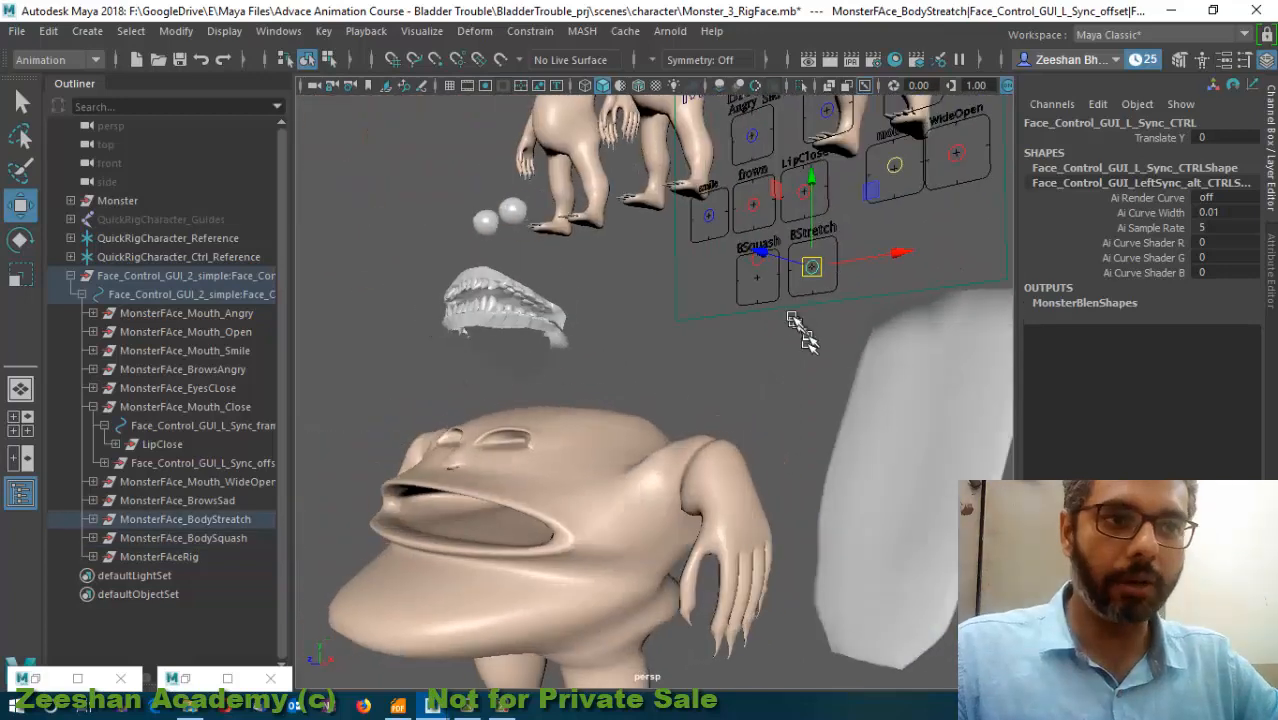
pyautogui.keyDown('alt'); pyautogui.moveTo(708, 355); pyautogui.dragTo(800, 362); pyautogui.keyUp('alt')
pyautogui.press('q')
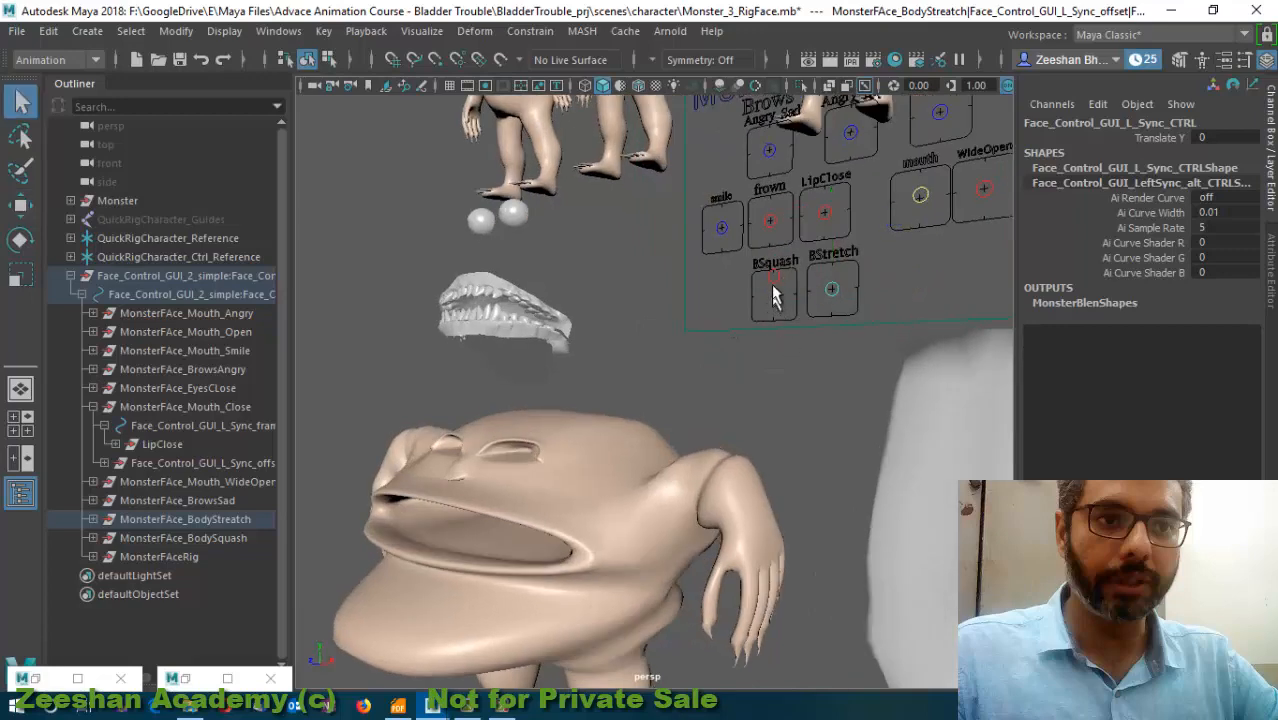
pyautogui.click(772, 285)
pyautogui.keyDown('alt'); pyautogui.moveTo(692, 354); pyautogui.dragTo(722, 399); pyautogui.keyUp('alt')
pyautogui.hotkey('ctrl', 'z')
pyautogui.hotkey('ctrl', 'z')
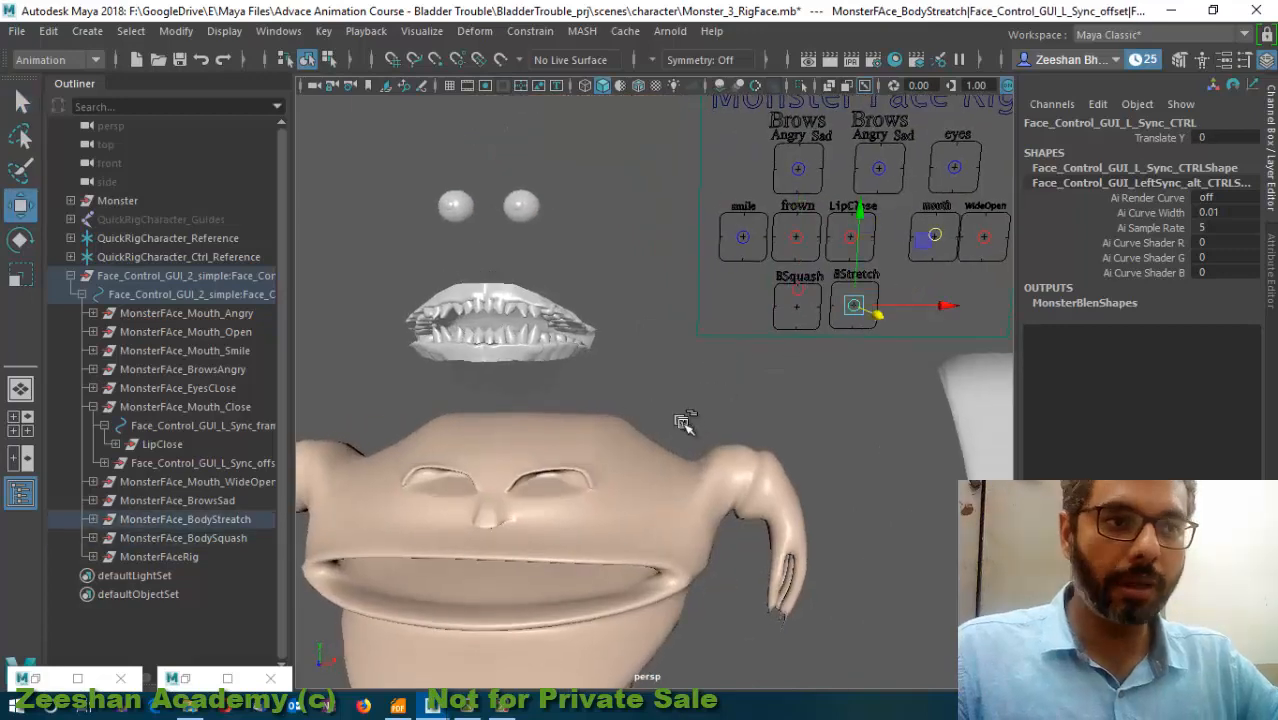
pyautogui.hotkey('ctrl', 'z')
pyautogui.press('super')
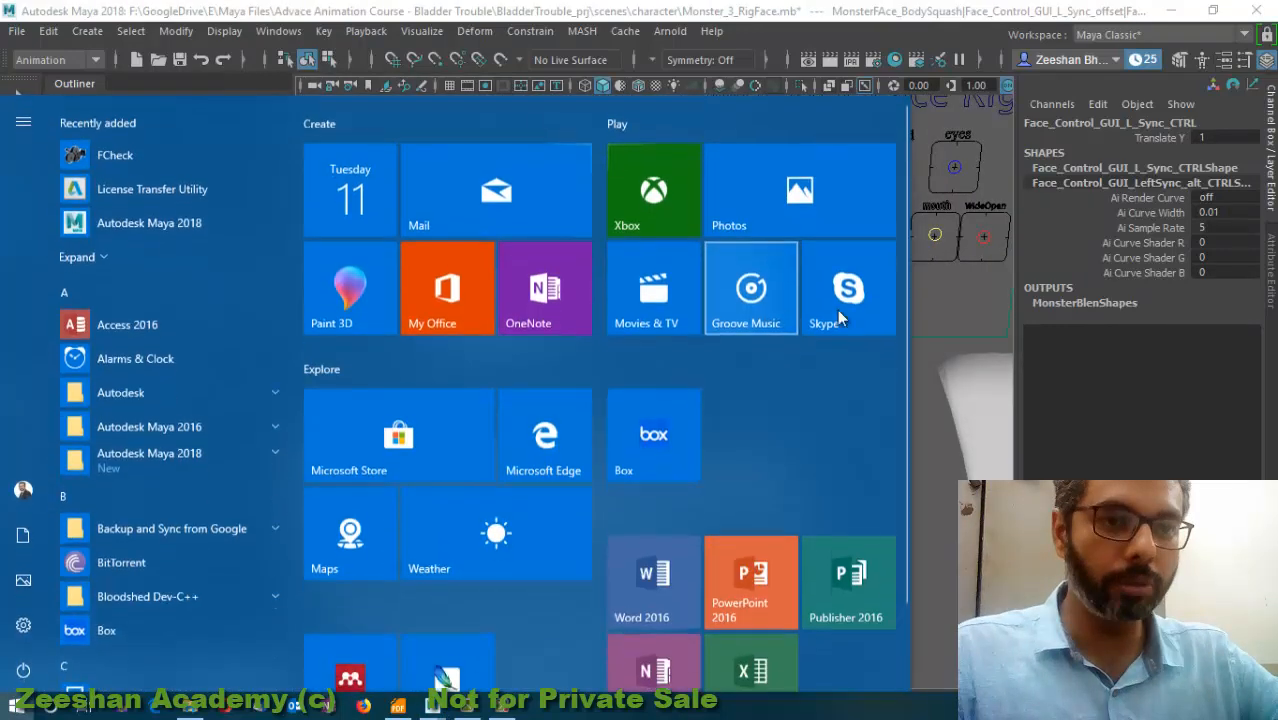
pyautogui.click(728, 8)
# - Inspect the squashed pose from the side and front and return the BSquash control to 0
pyautogui.keyDown('alt'); pyautogui.moveTo(790, 352); pyautogui.dragTo(638, 381); pyautogui.keyUp('alt')
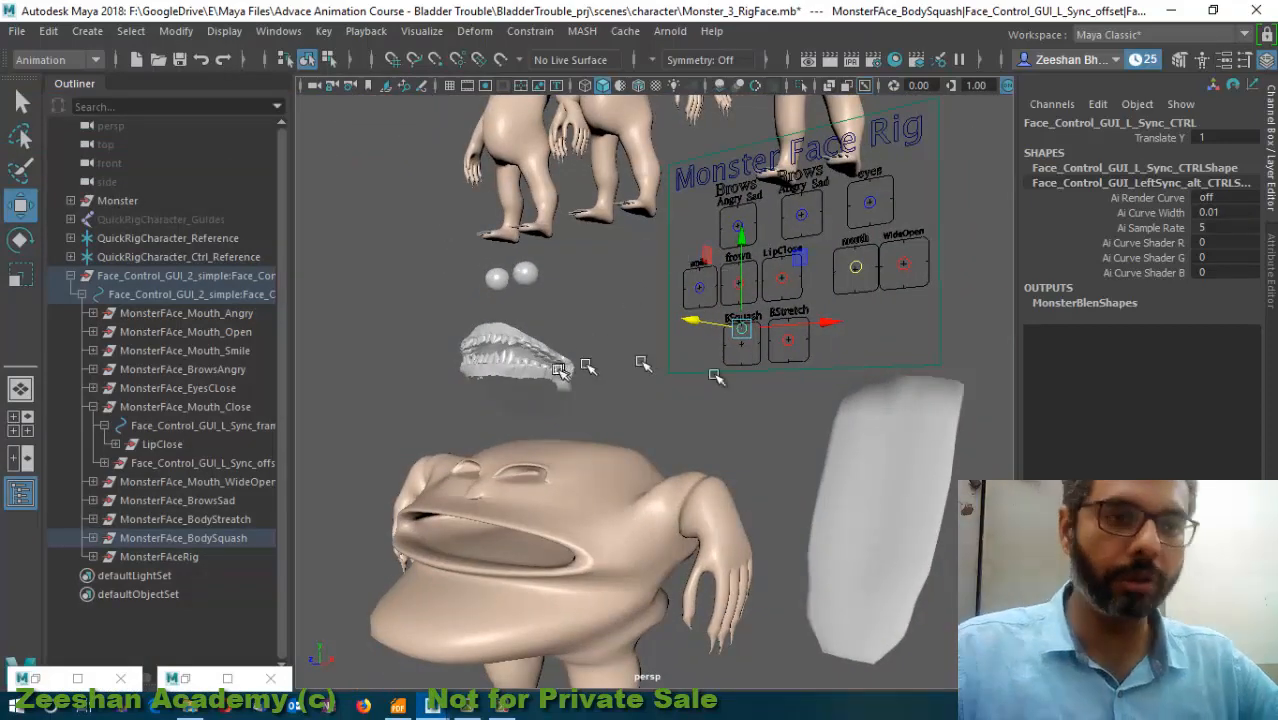
pyautogui.keyDown('alt'); pyautogui.moveTo(590, 395); pyautogui.dragTo(800, 320); pyautogui.keyUp('alt')
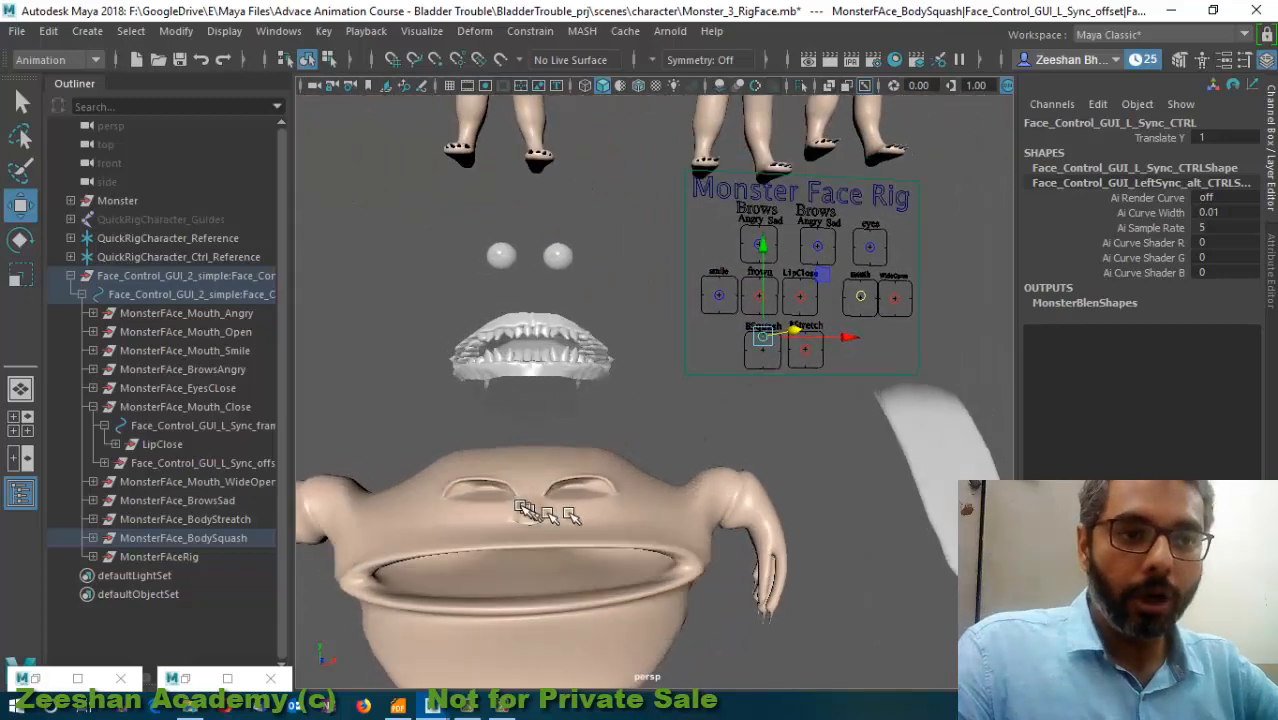
pyautogui.keyDown('alt'); pyautogui.moveTo(668, 400); pyautogui.dragTo(600, 337); pyautogui.keyUp('alt')
pyautogui.keyDown('alt'); pyautogui.moveTo(633, 437); pyautogui.dragTo(738, 412); pyautogui.keyUp('alt')
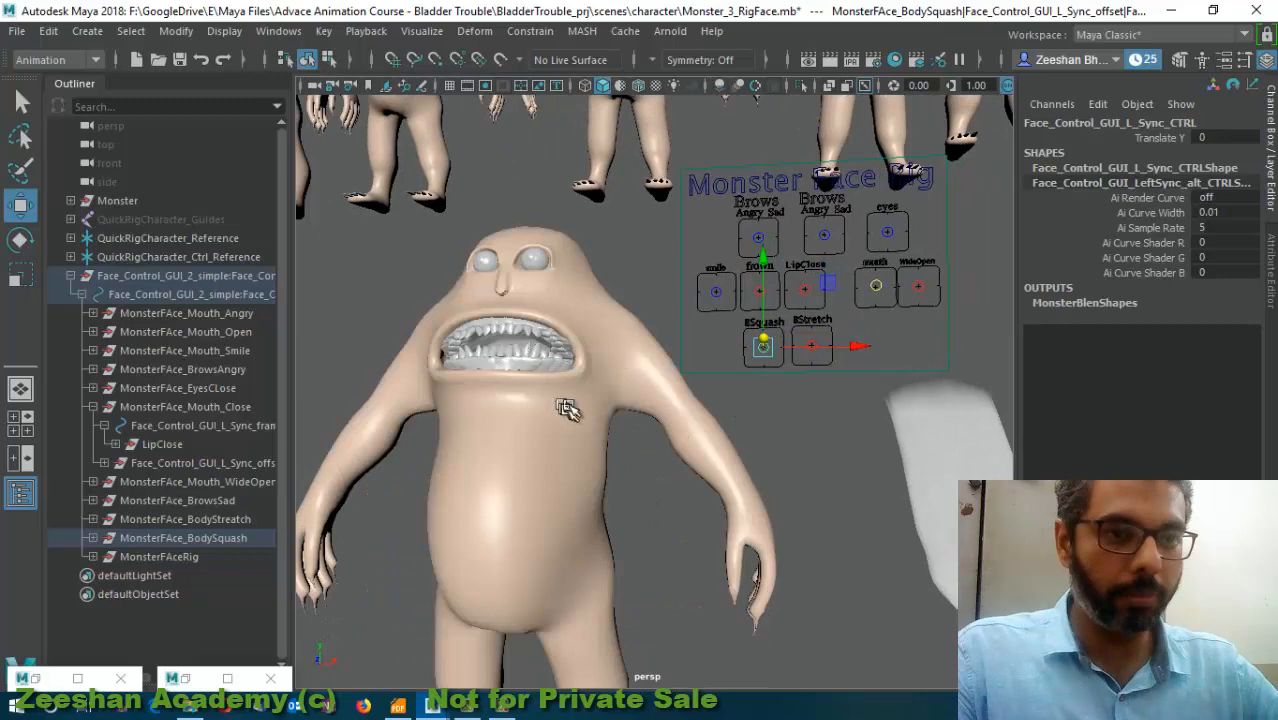
pyautogui.keyDown('alt'); pyautogui.moveTo(676, 386); pyautogui.dragTo(703, 398); pyautogui.keyUp('alt')
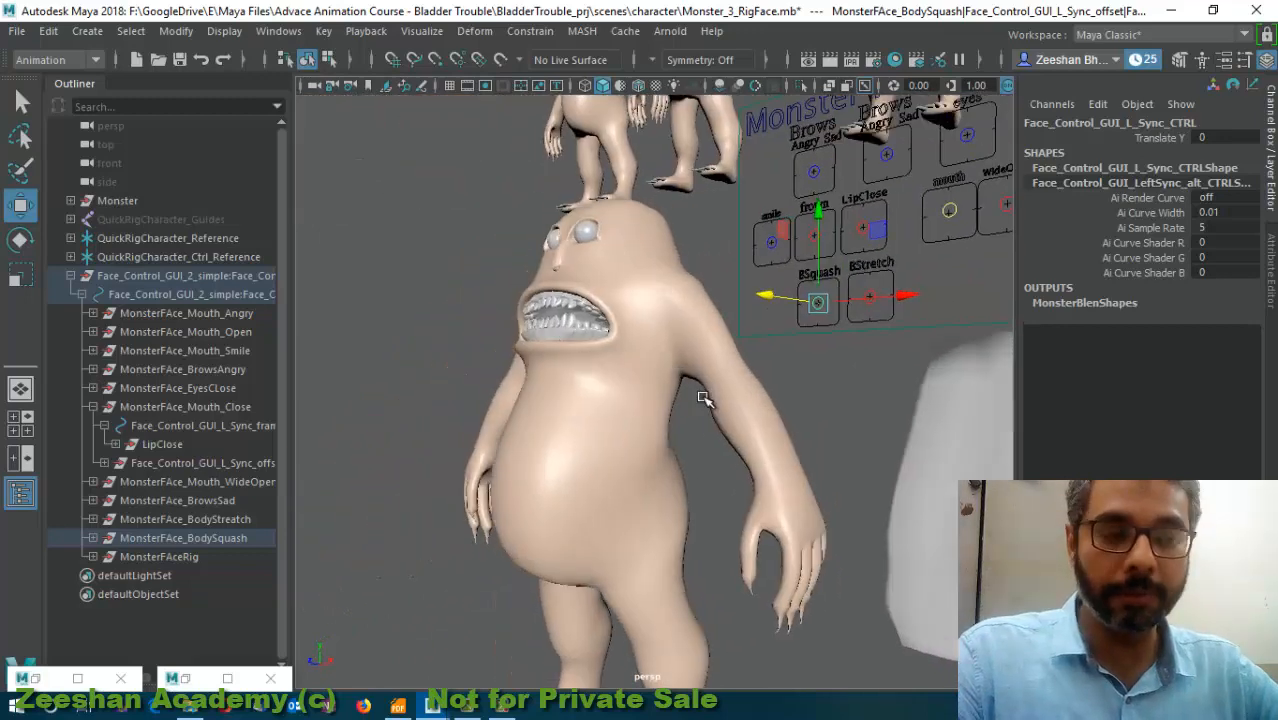
pyautogui.keyDown('alt'); pyautogui.moveTo(572, 391); pyautogui.dragTo(547, 383); pyautogui.keyUp('alt')
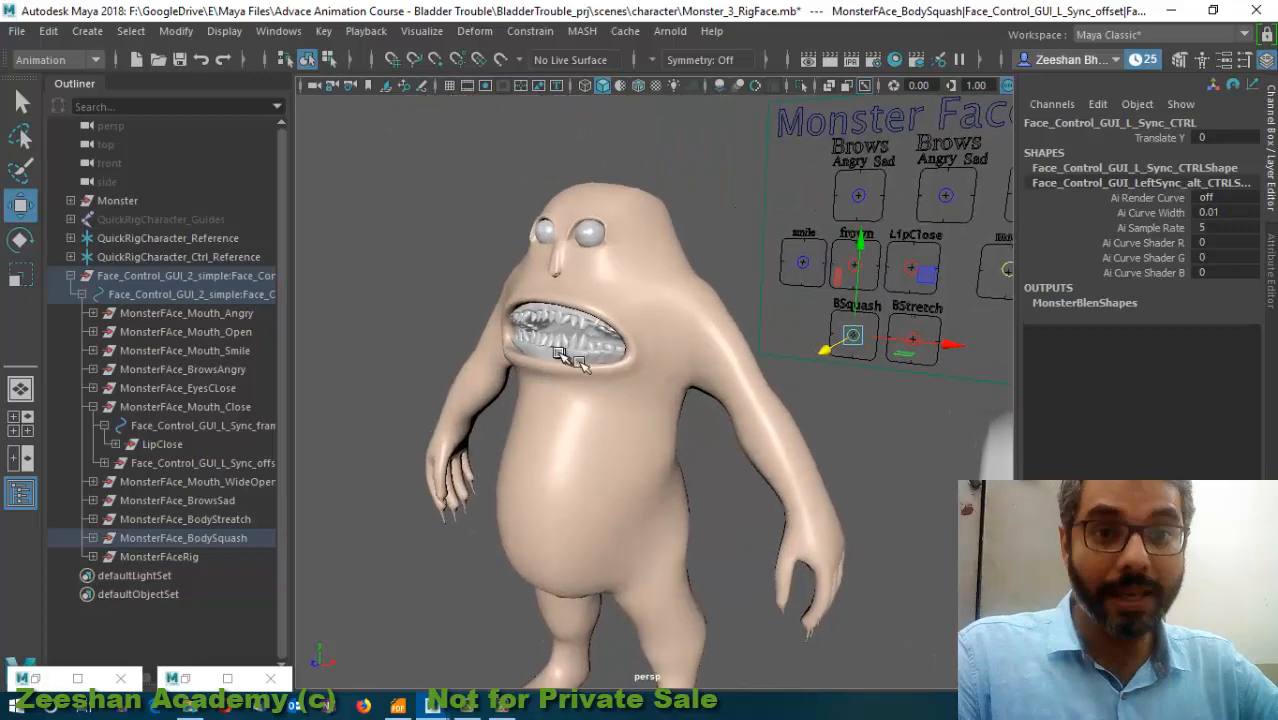
# - Select the TeethMonster group that holds both jaws and reveal it in the scene hierarchy
pyautogui.click(562, 350)
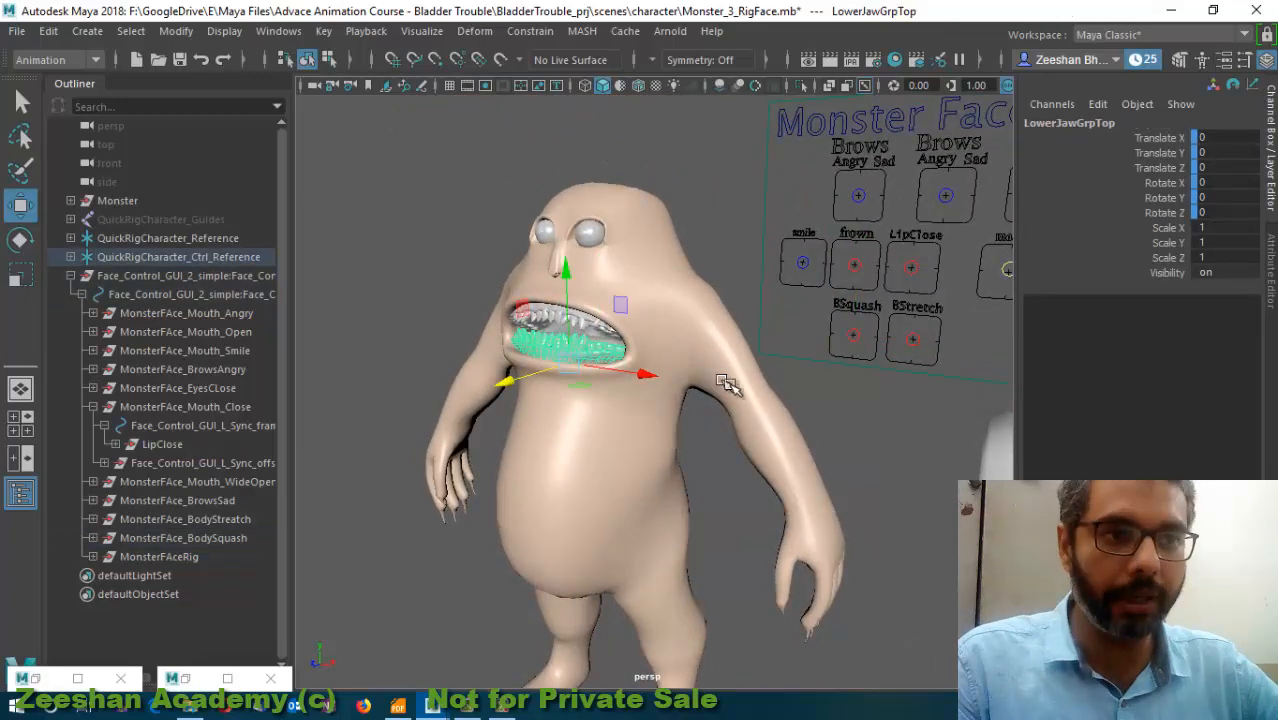
pyautogui.scroll(2, 766, 402)
pyautogui.click(556, 303)
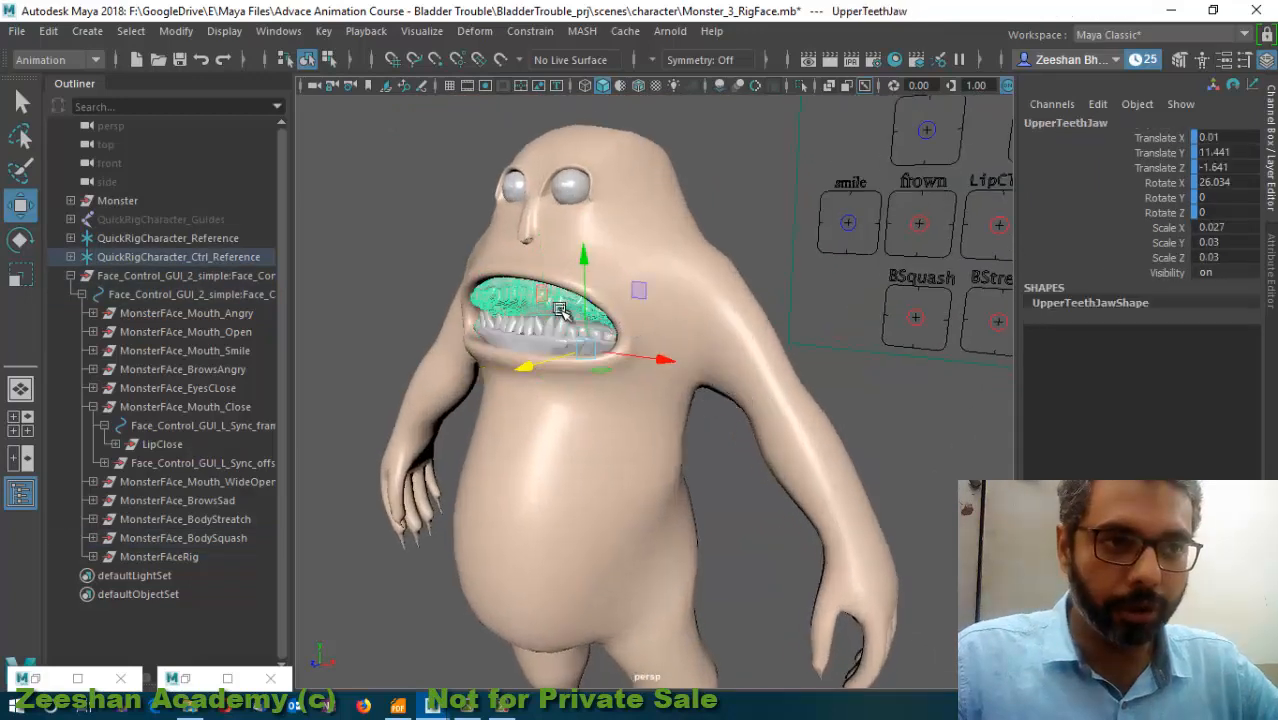
pyautogui.keyDown('shift'); pyautogui.click(537, 337); pyautogui.keyUp('shift')
pyautogui.press('Up')
pyautogui.press('Up')
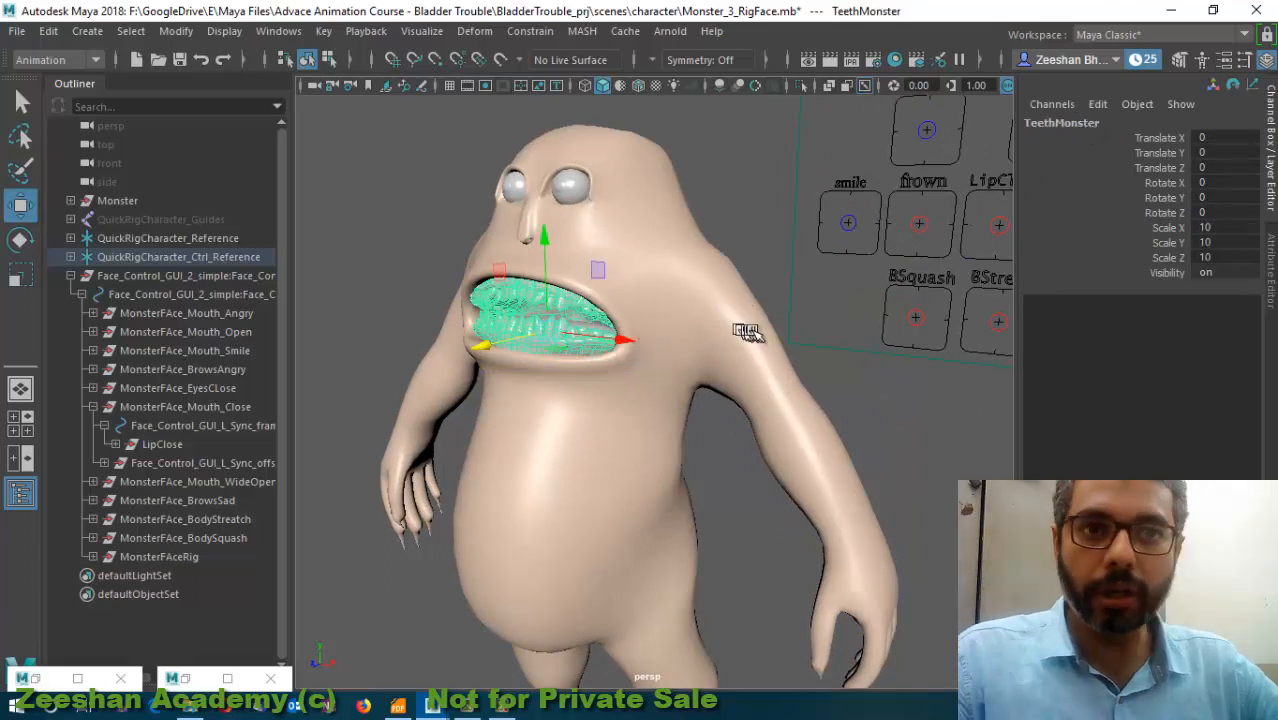
pyautogui.scroll(-2, 745, 333)
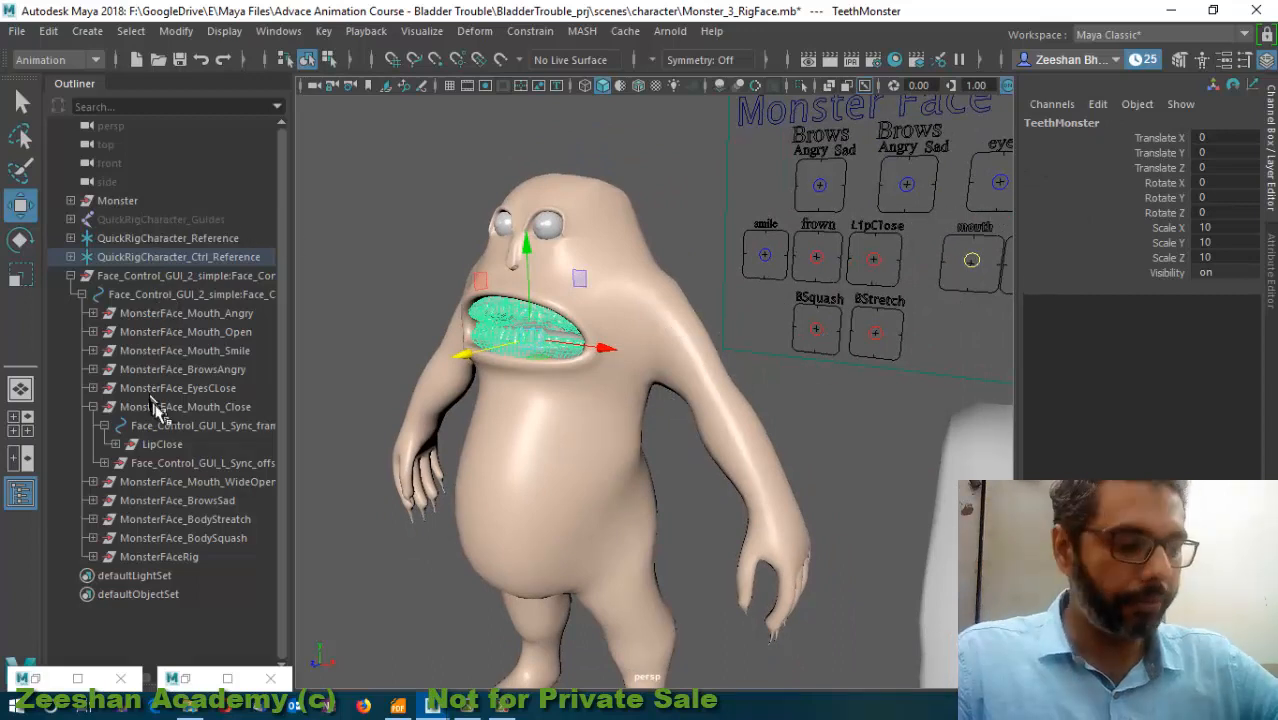
pyautogui.press('f')
pyautogui.moveTo(297, 454); pyautogui.dragTo(330, 456)
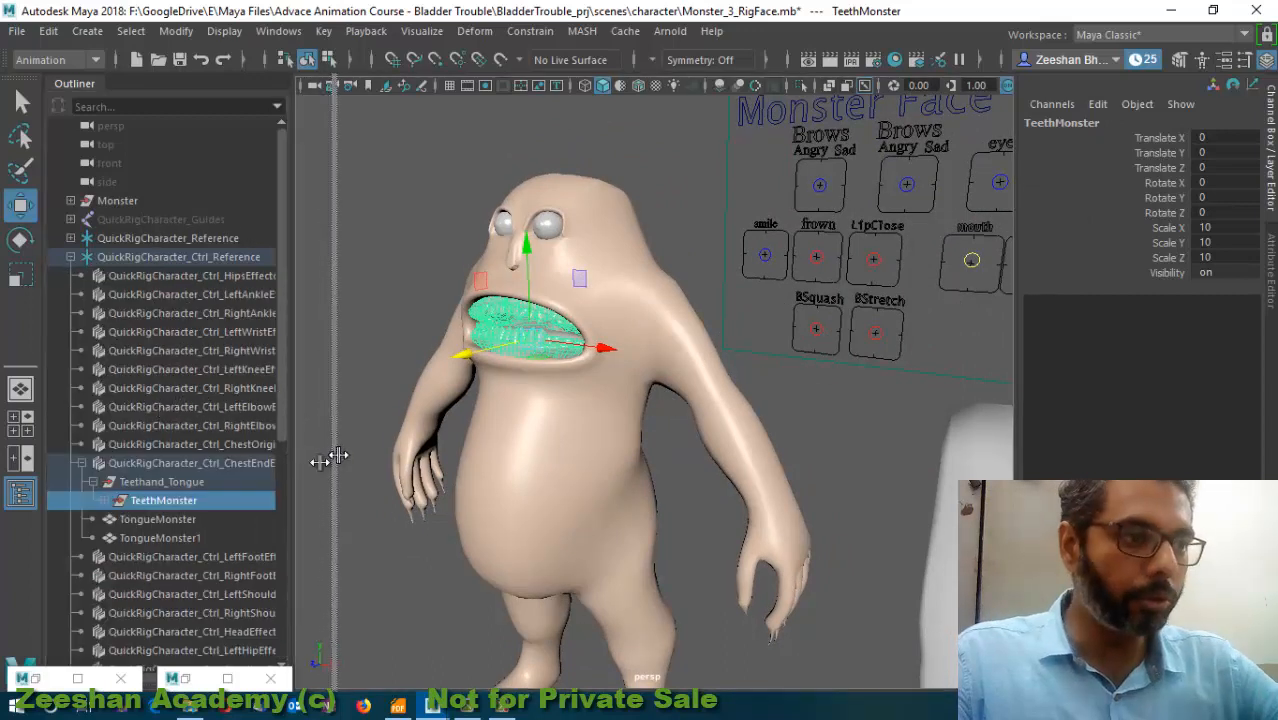
# - Check the LowerJawGrpTop and UpperJAwGrp groups inside TeethMonster and reselect the TeethMonster parent group
pyautogui.click(93, 483)
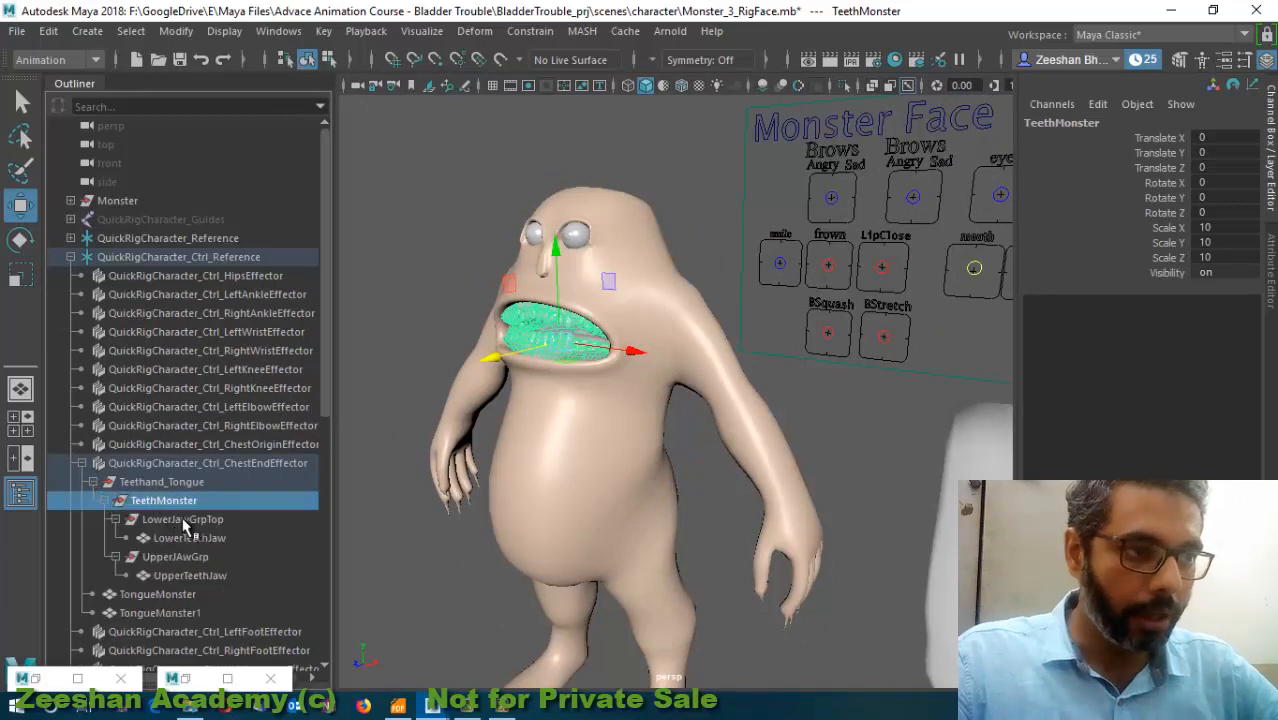
pyautogui.click(176, 537)
pyautogui.click(196, 524)
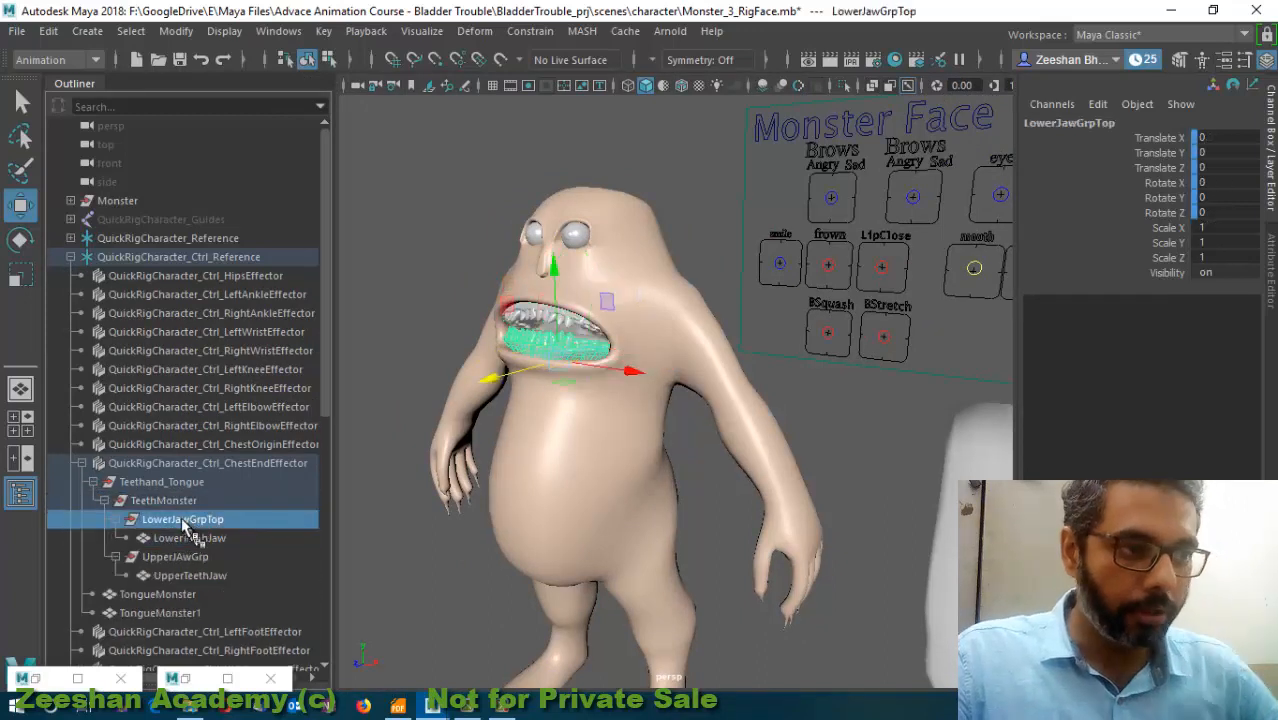
pyautogui.click(185, 575)
pyautogui.click(185, 556)
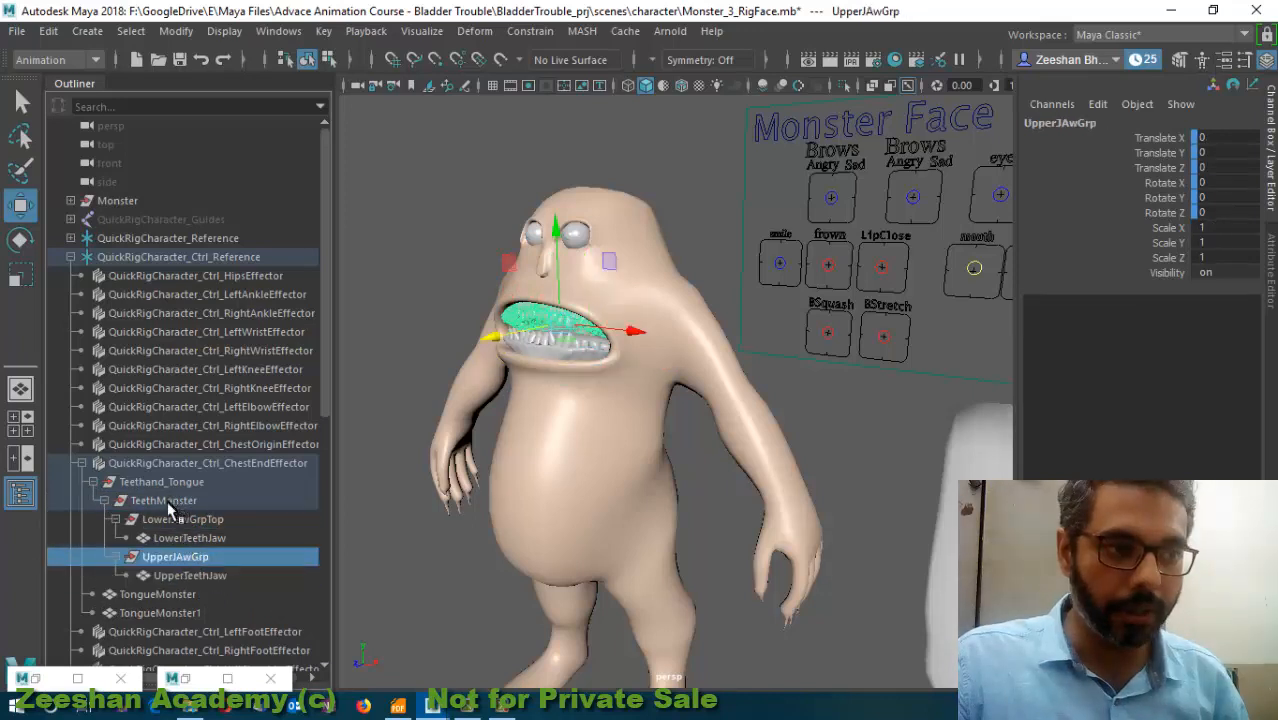
pyautogui.click(168, 504)
pyautogui.click(104, 500)
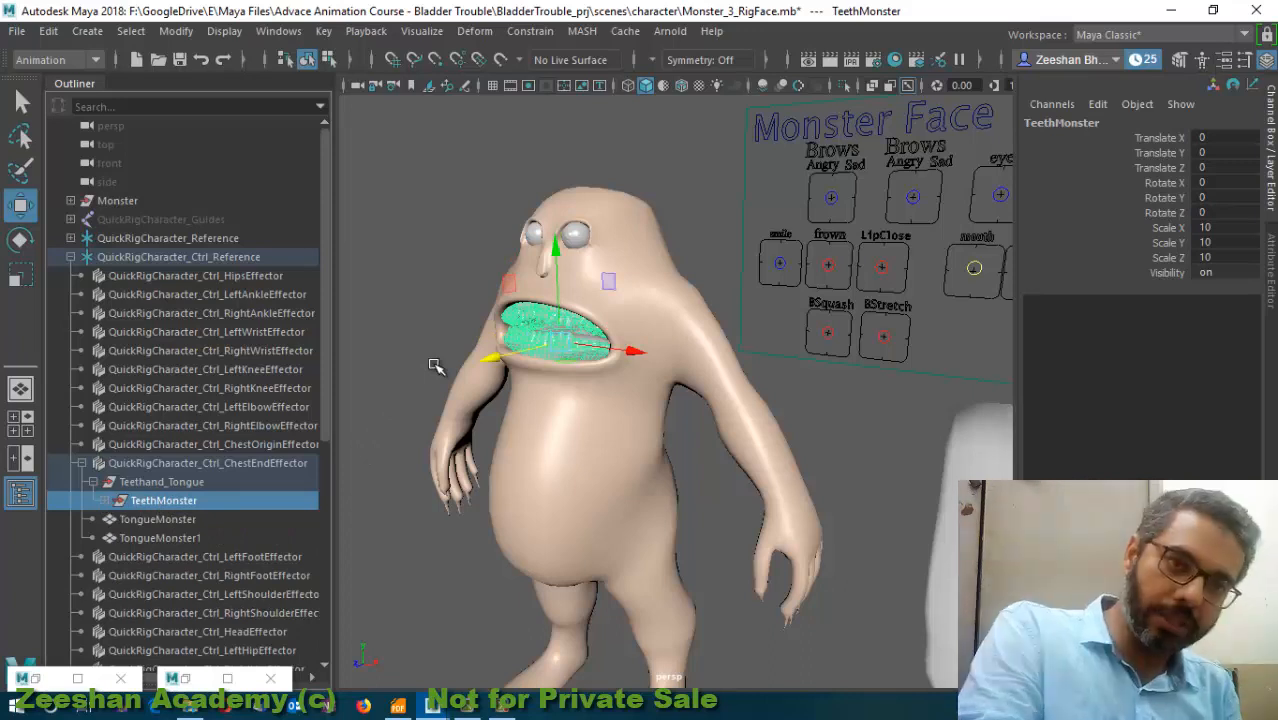
# - Load TeethMonster as the driven object and the BSquash control's Translate Y as the driver in Set Driven Key
pyautogui.click(44, 682)
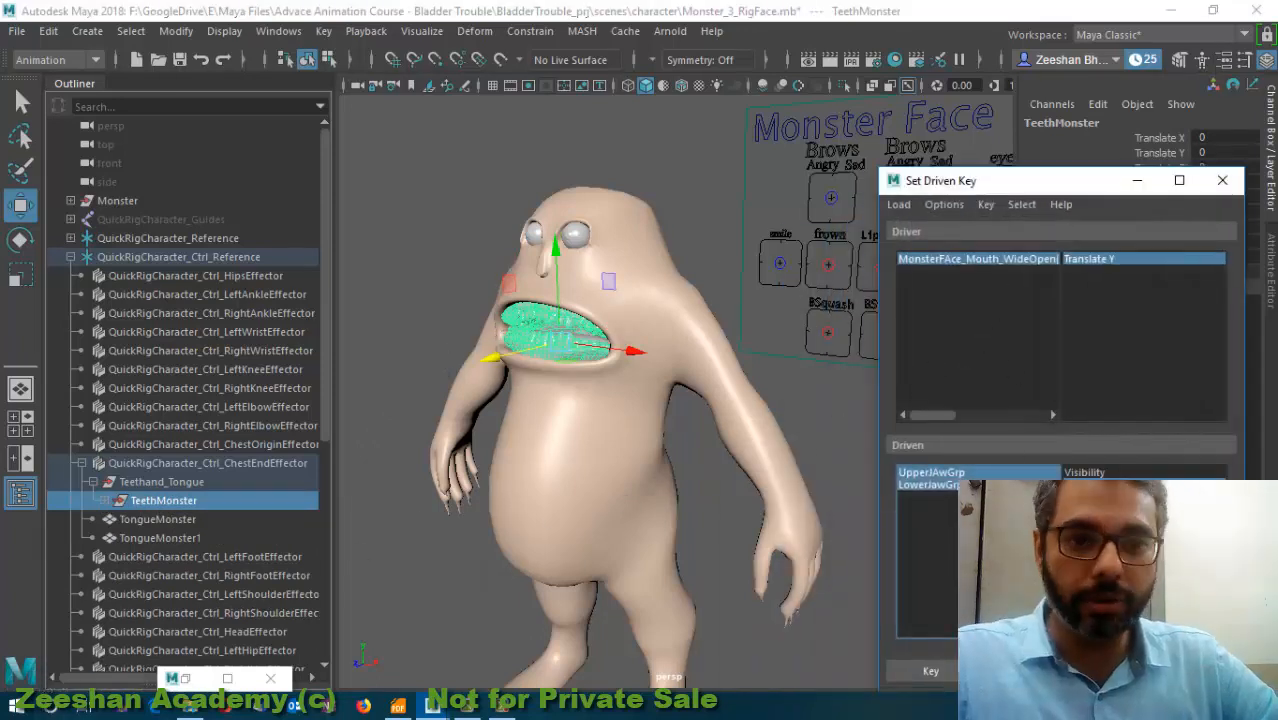
pyautogui.click(1107, 671)
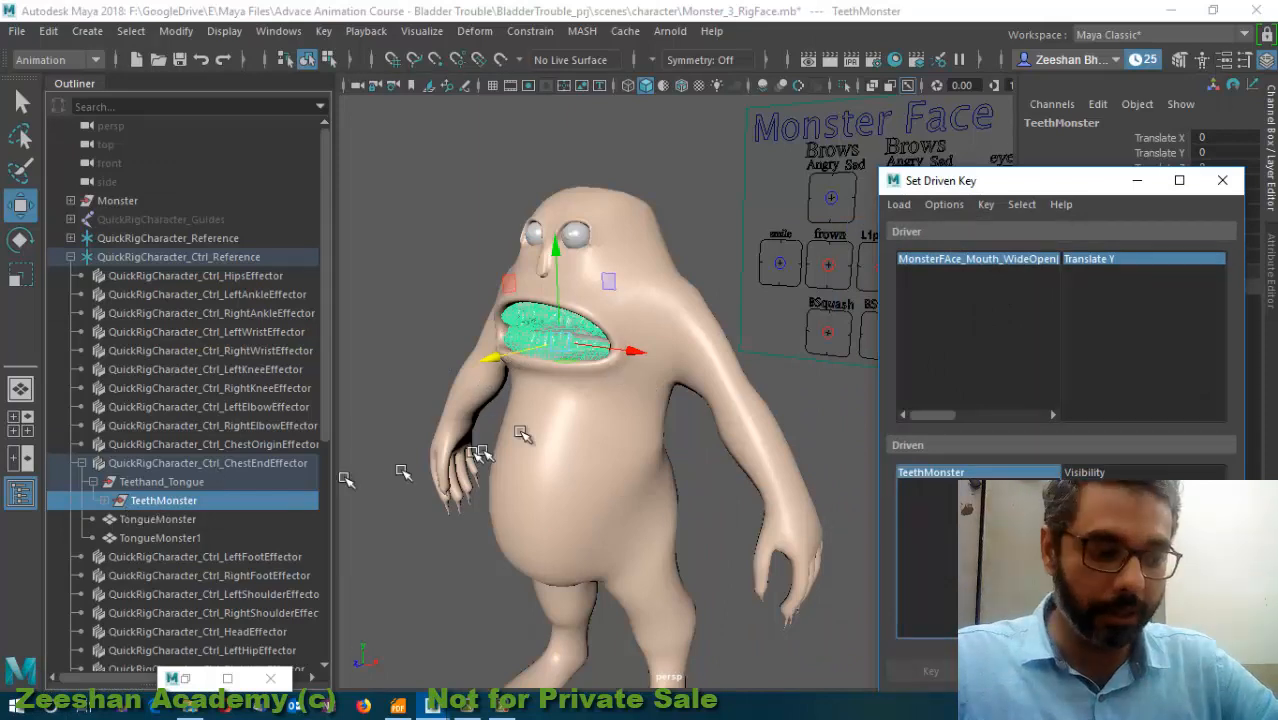
pyautogui.keyDown('alt'); pyautogui.moveTo(400, 470); pyautogui.dragTo(428, 420); pyautogui.keyUp('alt')
pyautogui.click(688, 344)
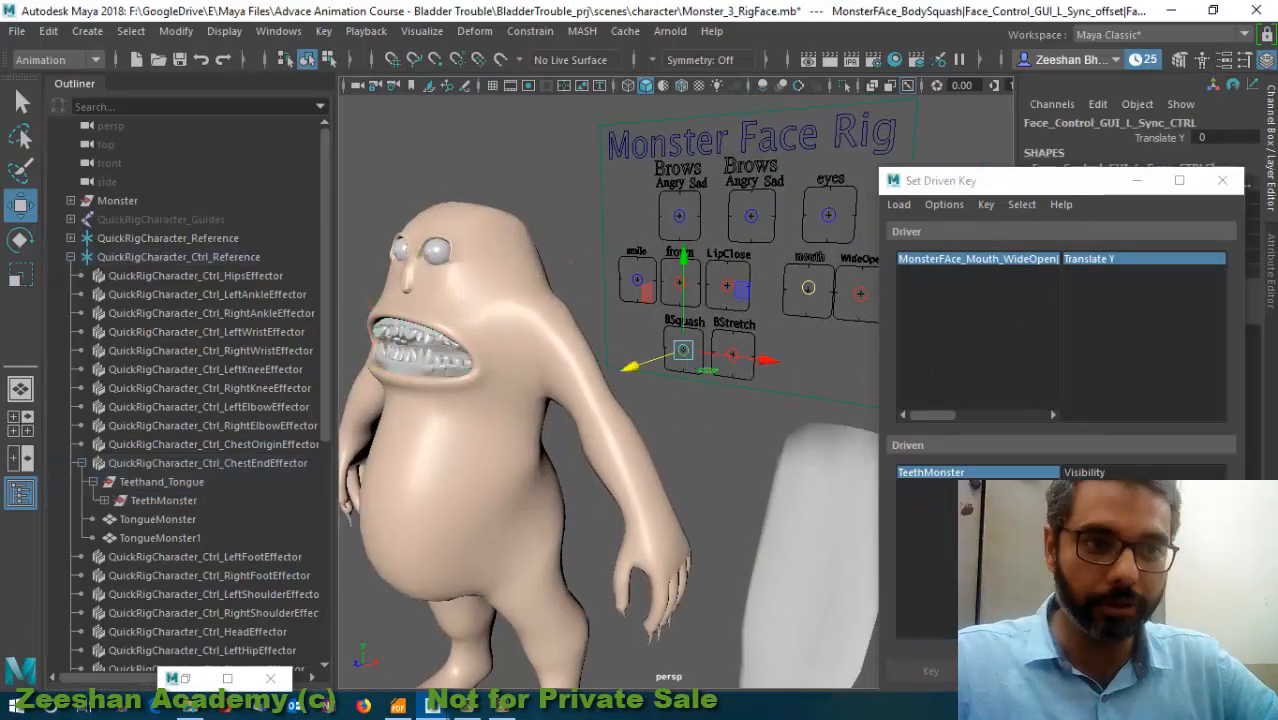
pyautogui.click(1018, 671)
pyautogui.click(1112, 262)
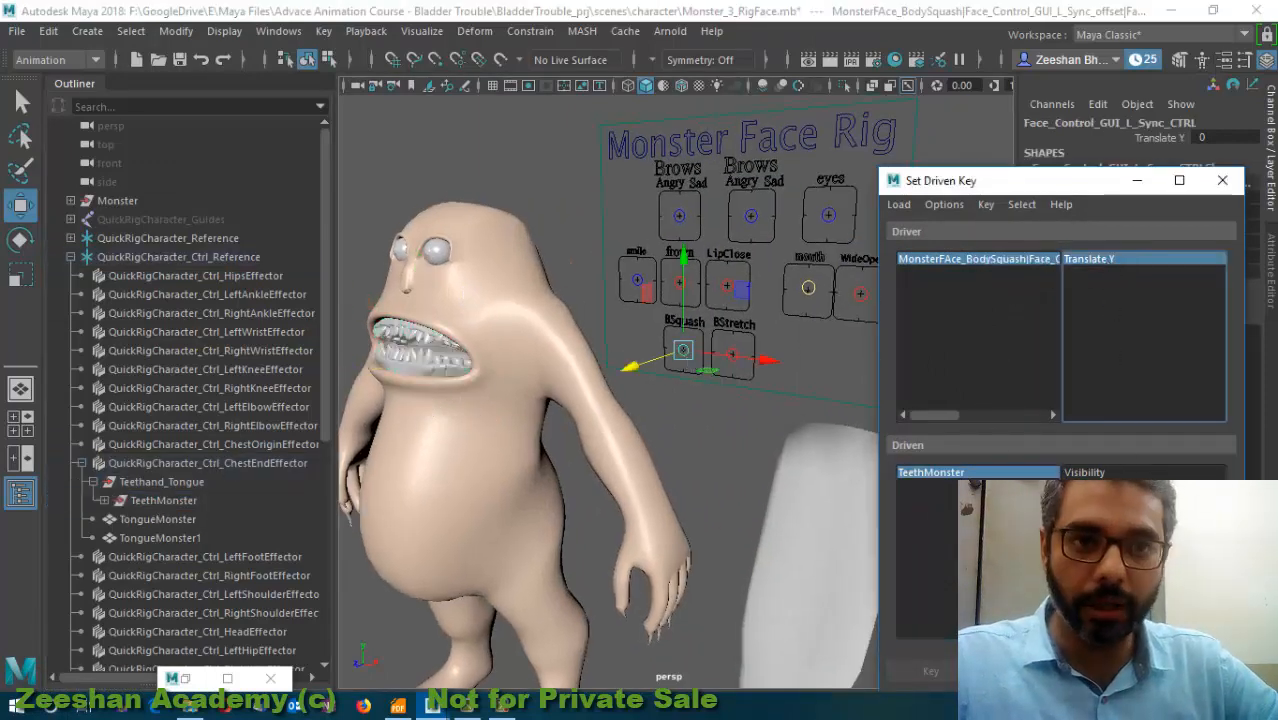
# - Reload TeethMonster as the driven object and key its transform channels with the BSquash control at 0
pyautogui.click(1100, 472)
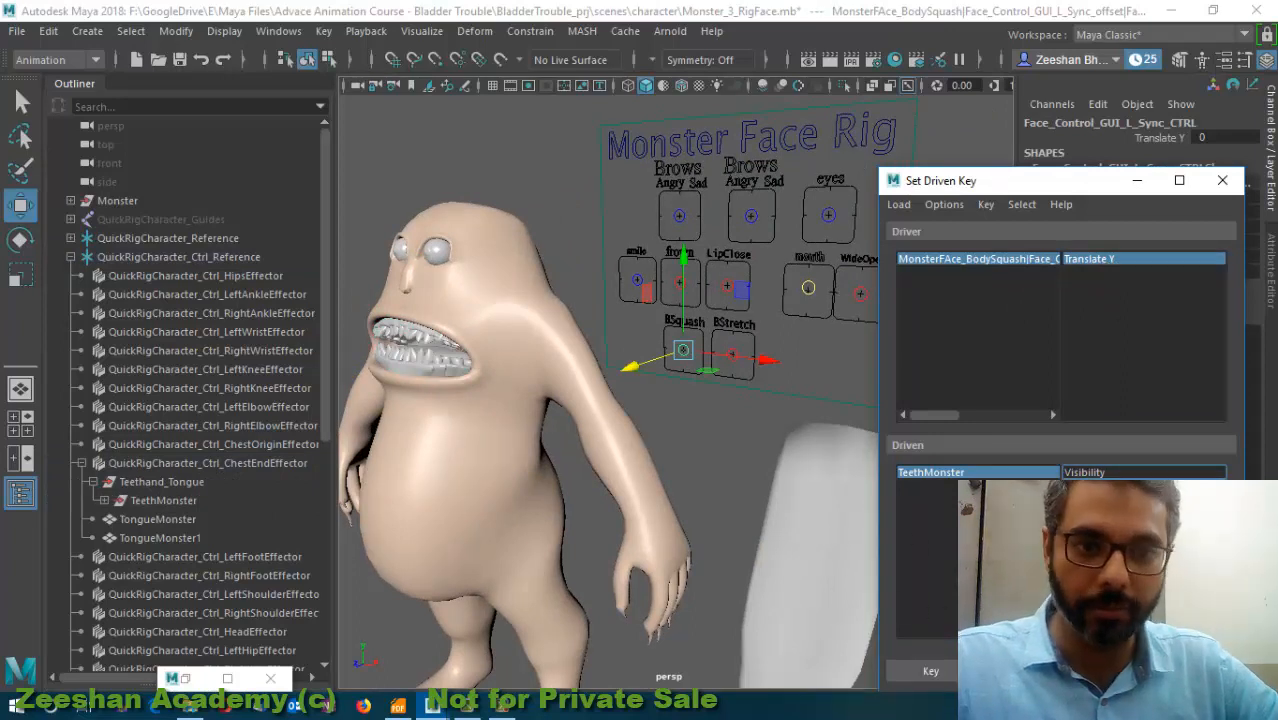
pyautogui.click(1105, 671)
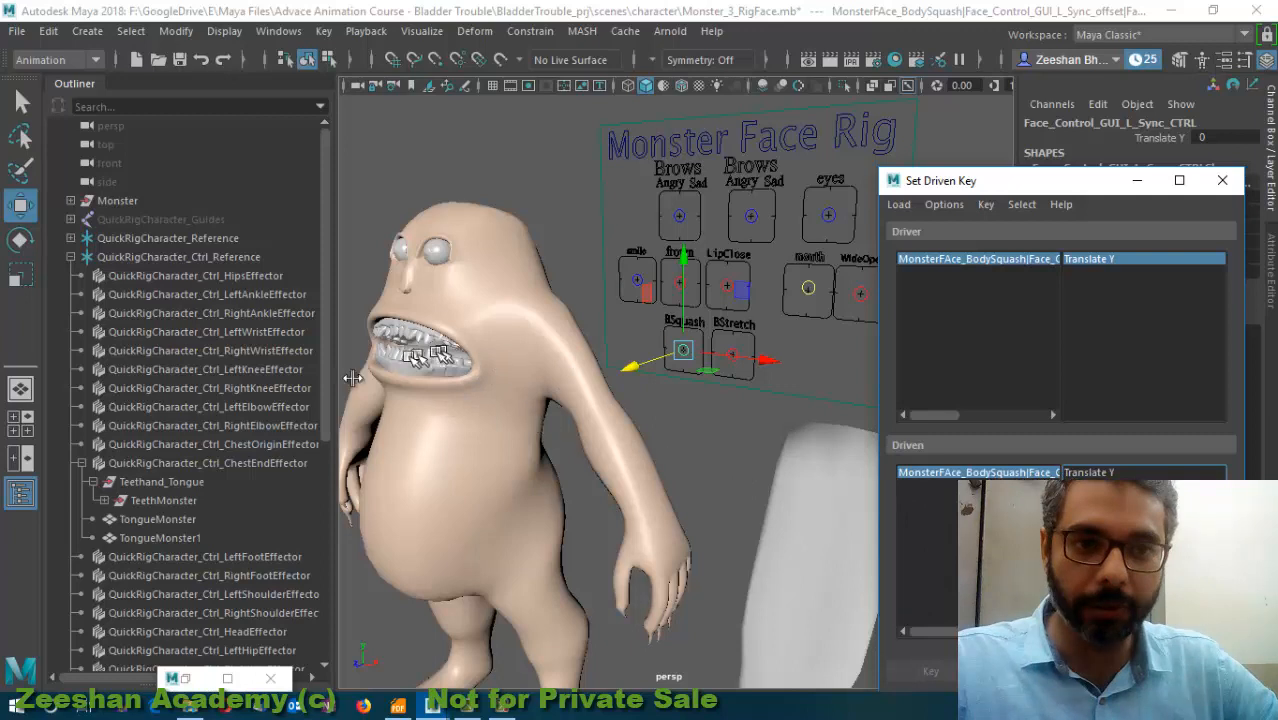
pyautogui.click(160, 500)
pyautogui.click(1105, 671)
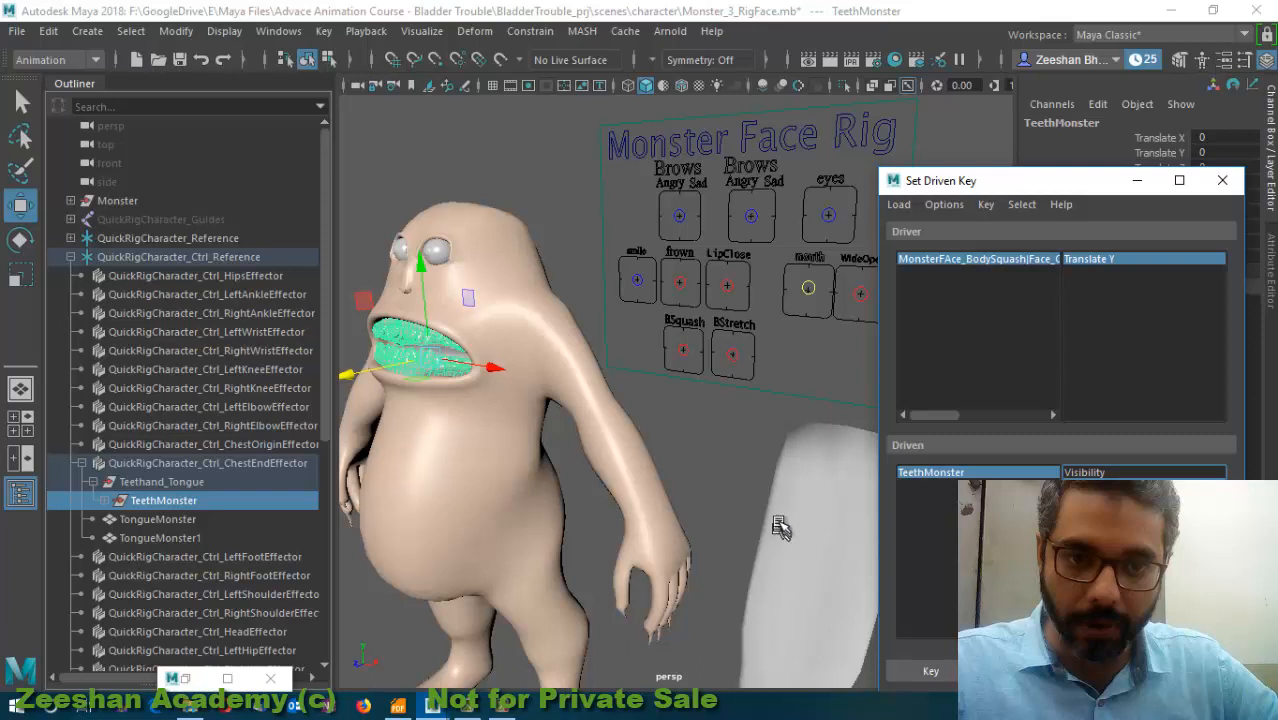
pyautogui.click(952, 668)
# - Raise the BSquash control until the monster's body is fully squashed
pyautogui.click(683, 350)
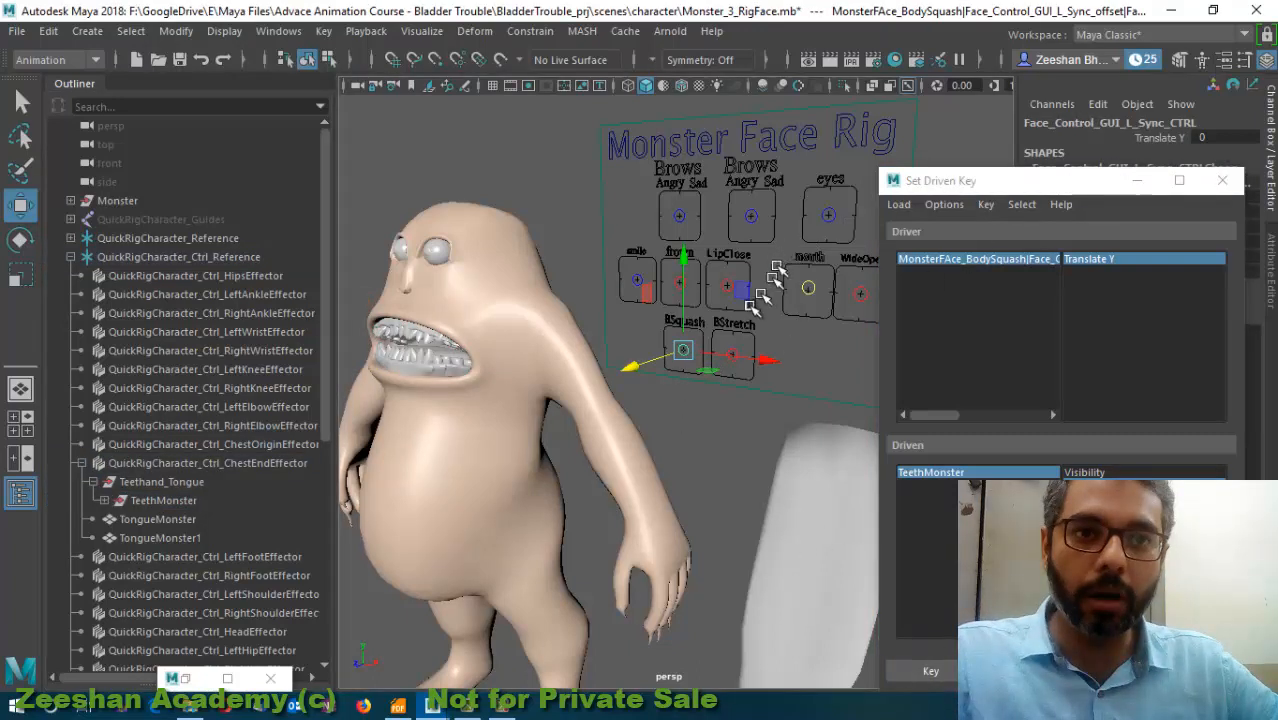
pyautogui.moveTo(683, 265); pyautogui.dragTo(683, 240)
pyautogui.keyDown('alt'); pyautogui.moveTo(683, 240); pyautogui.dragTo(743, 222, button='middle'); pyautogui.keyUp('alt')
# - Move the TeethMonster group down into the squashed mouth, to about -15.46 in Translate Y, and adjust its scale
pyautogui.click(198, 500)
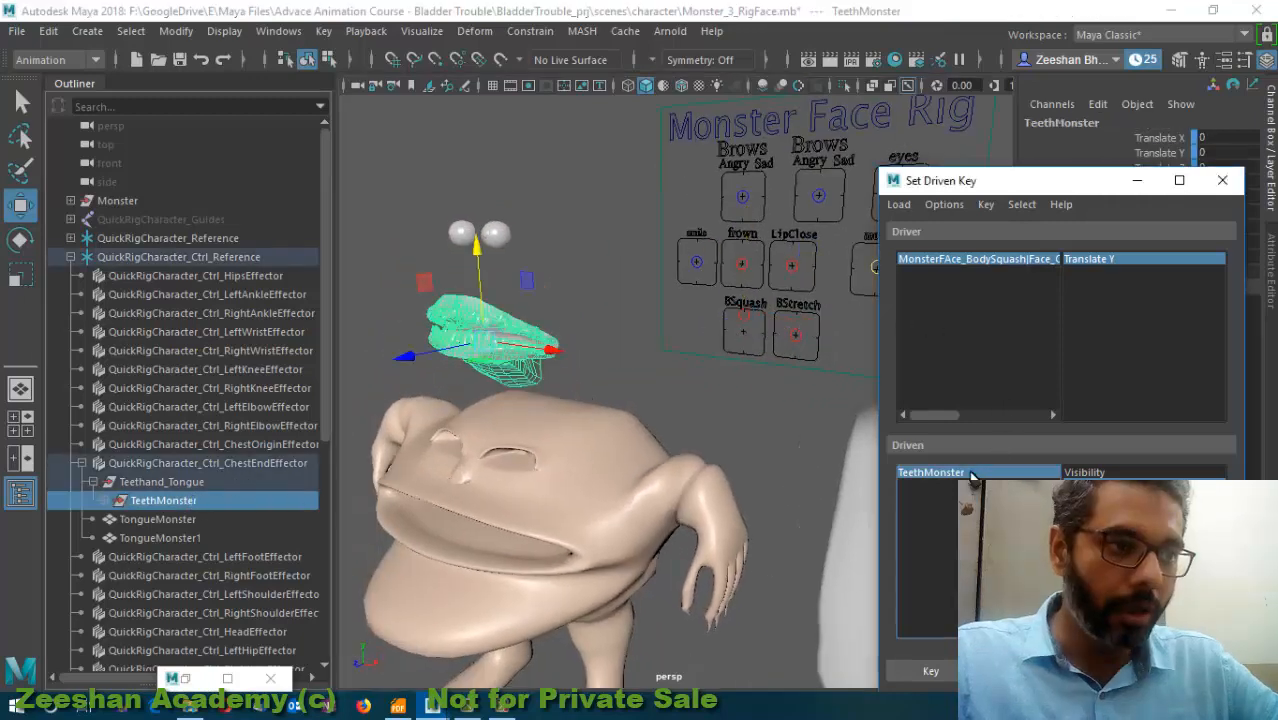
pyautogui.keyDown('alt'); pyautogui.moveTo(540, 440); pyautogui.dragTo(556, 408); pyautogui.keyUp('alt')
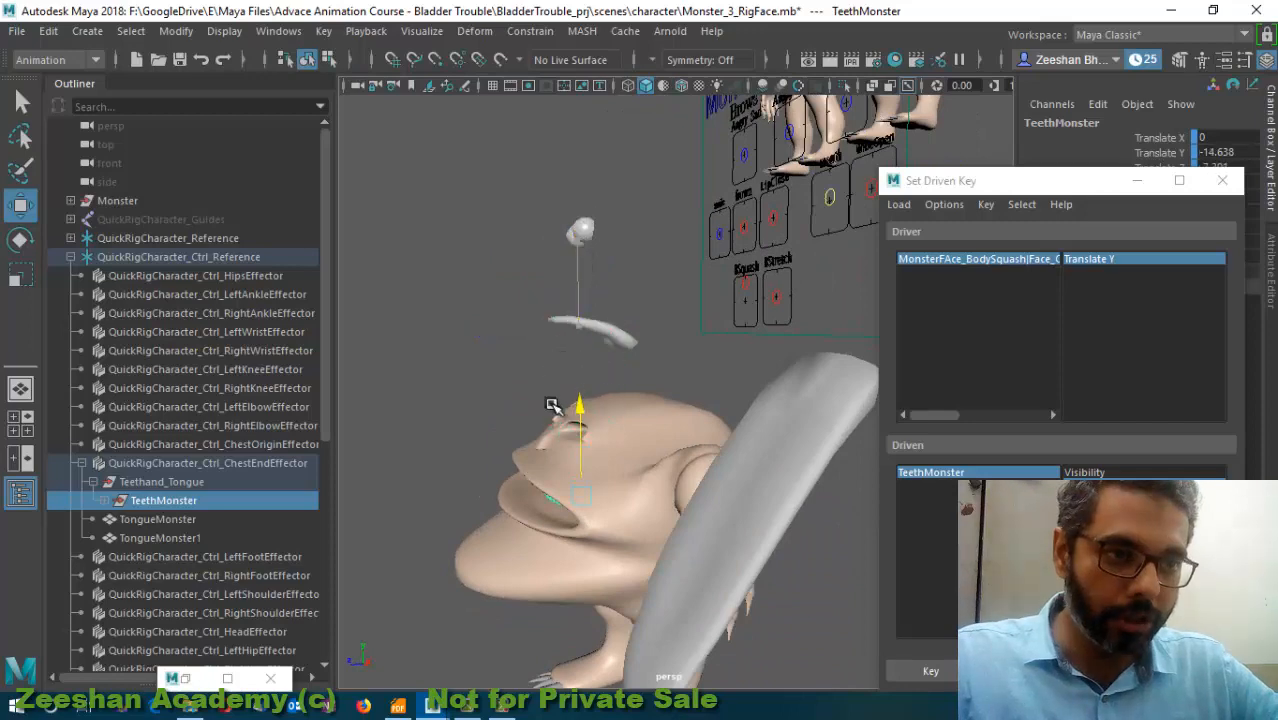
pyautogui.keyDown('alt'); pyautogui.moveTo(508, 503); pyautogui.dragTo(518, 408); pyautogui.keyUp('alt')
pyautogui.press('r')
pyautogui.press('e')
pyautogui.press('w')
pyautogui.moveTo(462, 443)
pyautogui.mouseDown()
pyautogui.moveTo(424, 453)
pyautogui.moveTo(558, 386)
pyautogui.moveTo(513, 439)
pyautogui.moveTo(445, 426)
pyautogui.mouseUp()
pyautogui.press('r')
pyautogui.press('w')
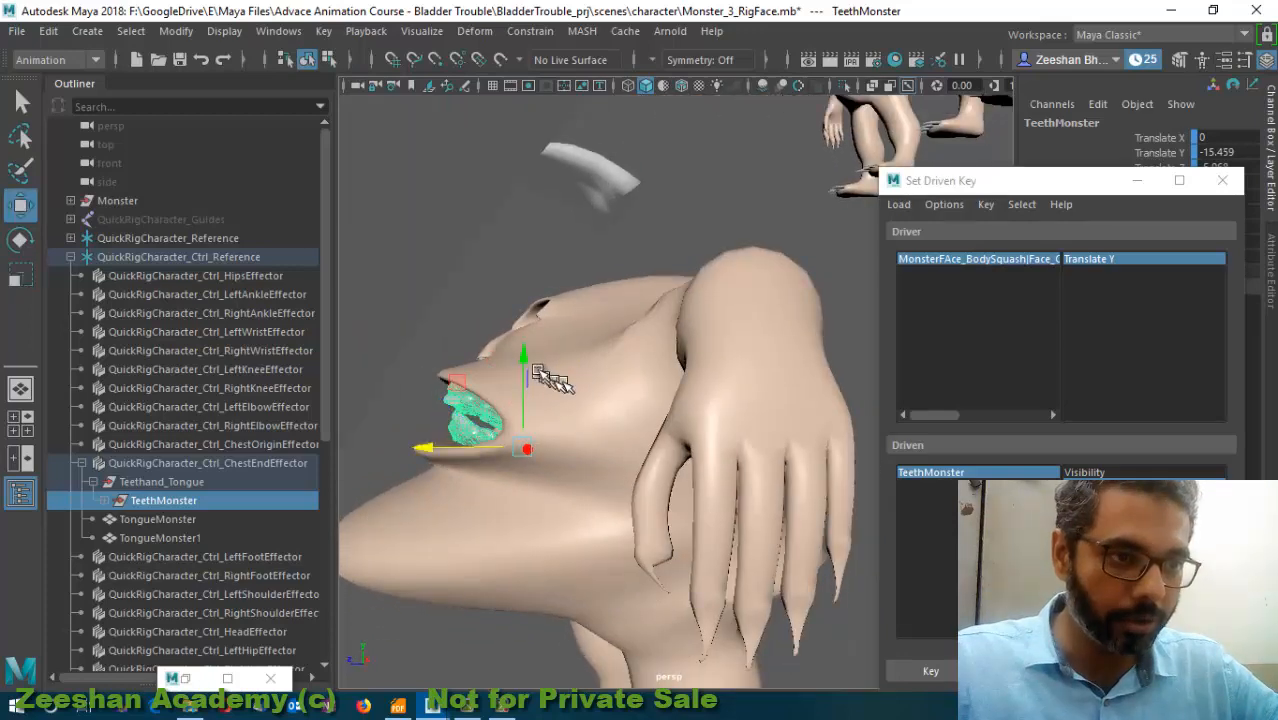
# - Fine-tune TeethMonster to fill the squashed mouth, with Translate Y about -15.61, Translate Z about -6.04 and scale about 19.1, 6.2, 13.4
pyautogui.moveTo(523, 366); pyautogui.dragTo(525, 370)
pyautogui.keyDown('alt'); pyautogui.moveTo(424, 447); pyautogui.dragTo(588, 461); pyautogui.keyUp('alt')
pyautogui.keyDown('alt'); pyautogui.moveTo(659, 465); pyautogui.dragTo(643, 455, button='middle'); pyautogui.keyUp('alt')
pyautogui.scroll(-4, 614, 467)
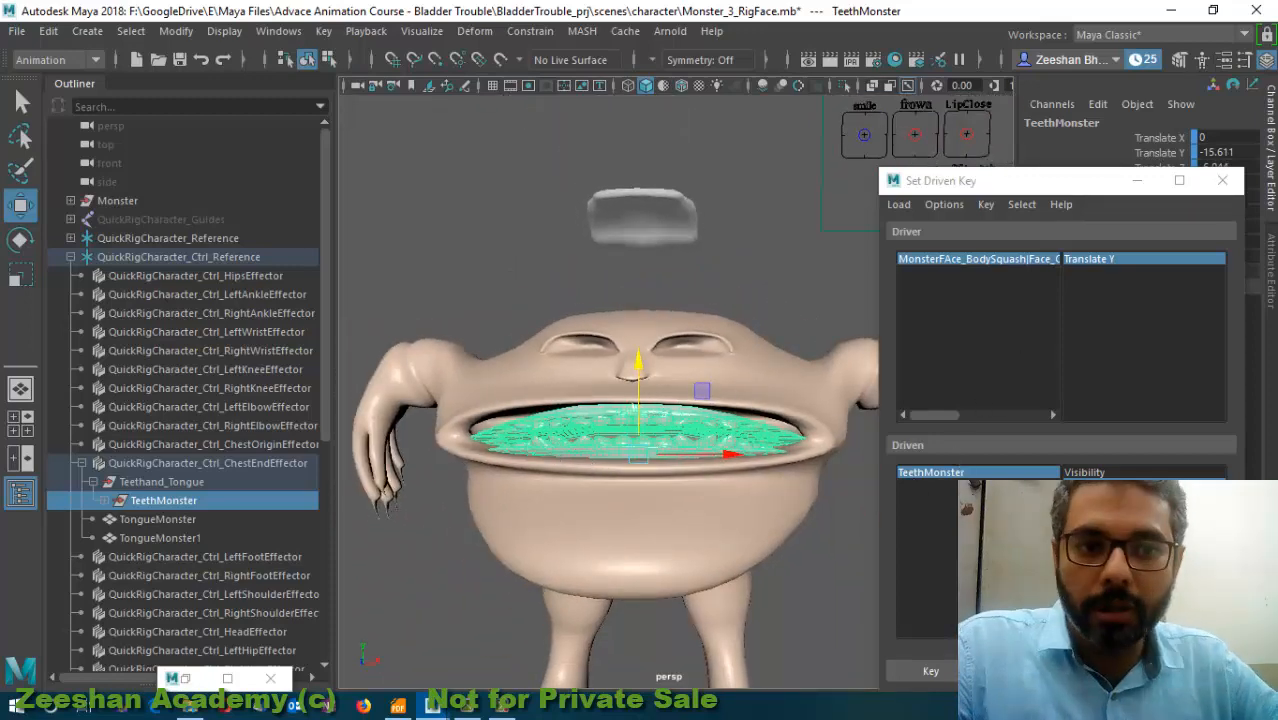
pyautogui.keyDown('alt'); pyautogui.moveTo(668, 425); pyautogui.dragTo(640, 423, button='middle'); pyautogui.keyUp('alt')
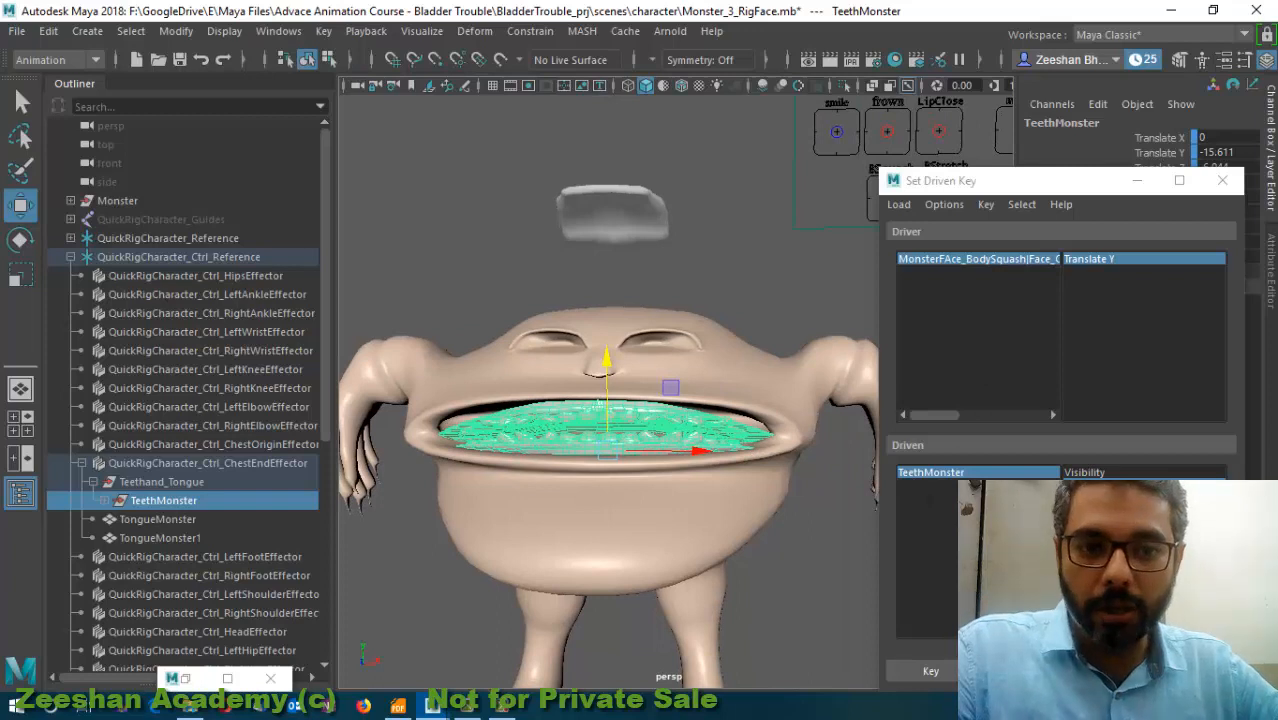
# - Key TeethMonster's transform channels at full squash, then set the BSquash driver's Translate Y to 0
pyautogui.moveTo(1074, 182); pyautogui.dragTo(979, 137)
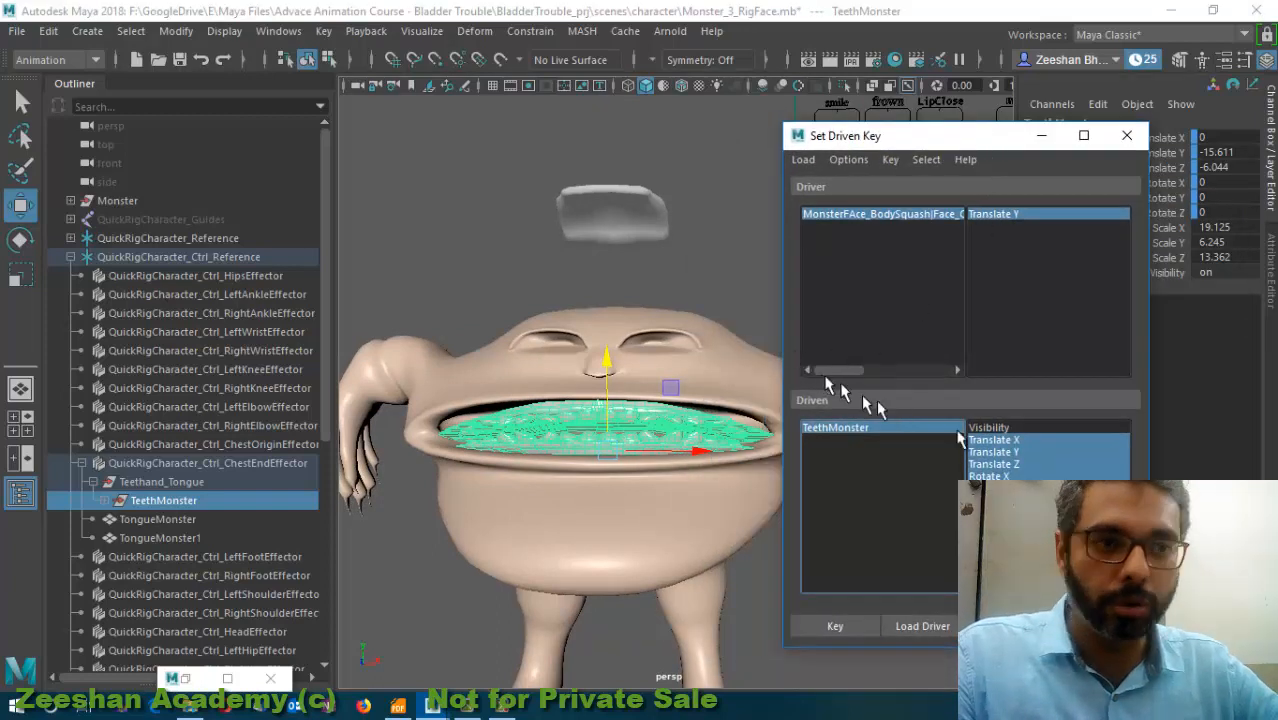
pyautogui.click(1030, 525)
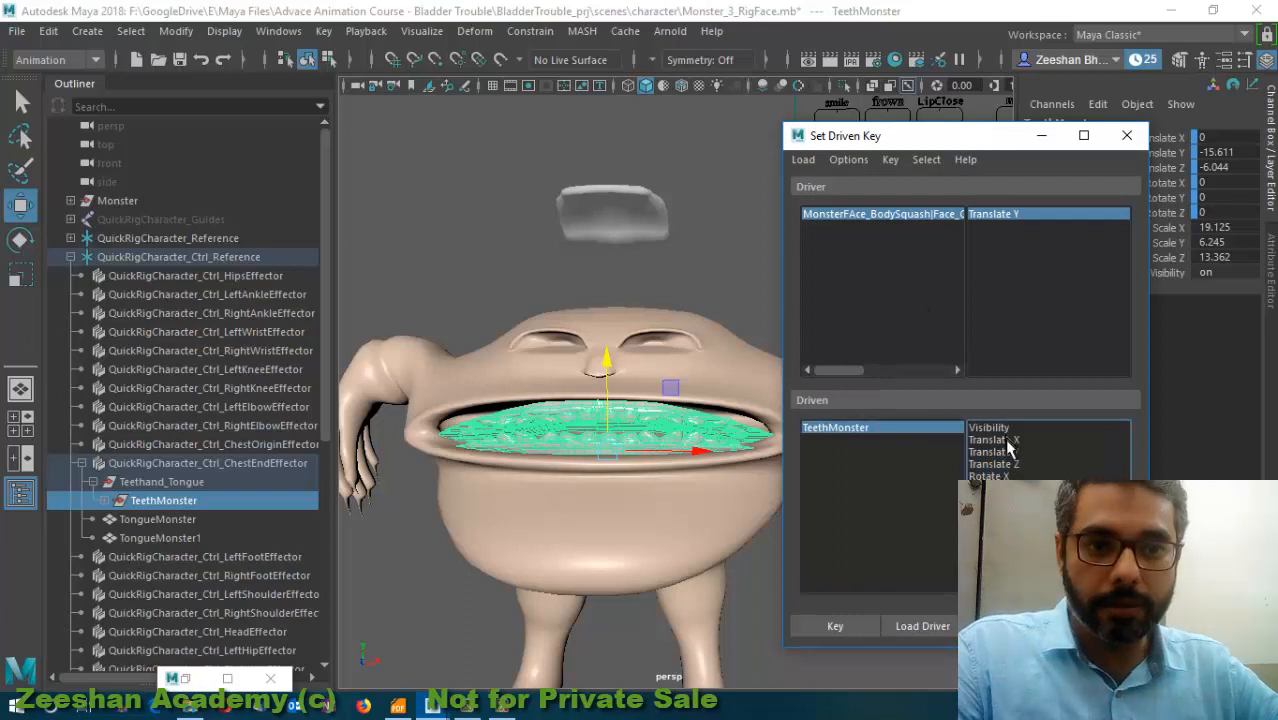
pyautogui.moveTo(1008, 440); pyautogui.dragTo(1010, 536)
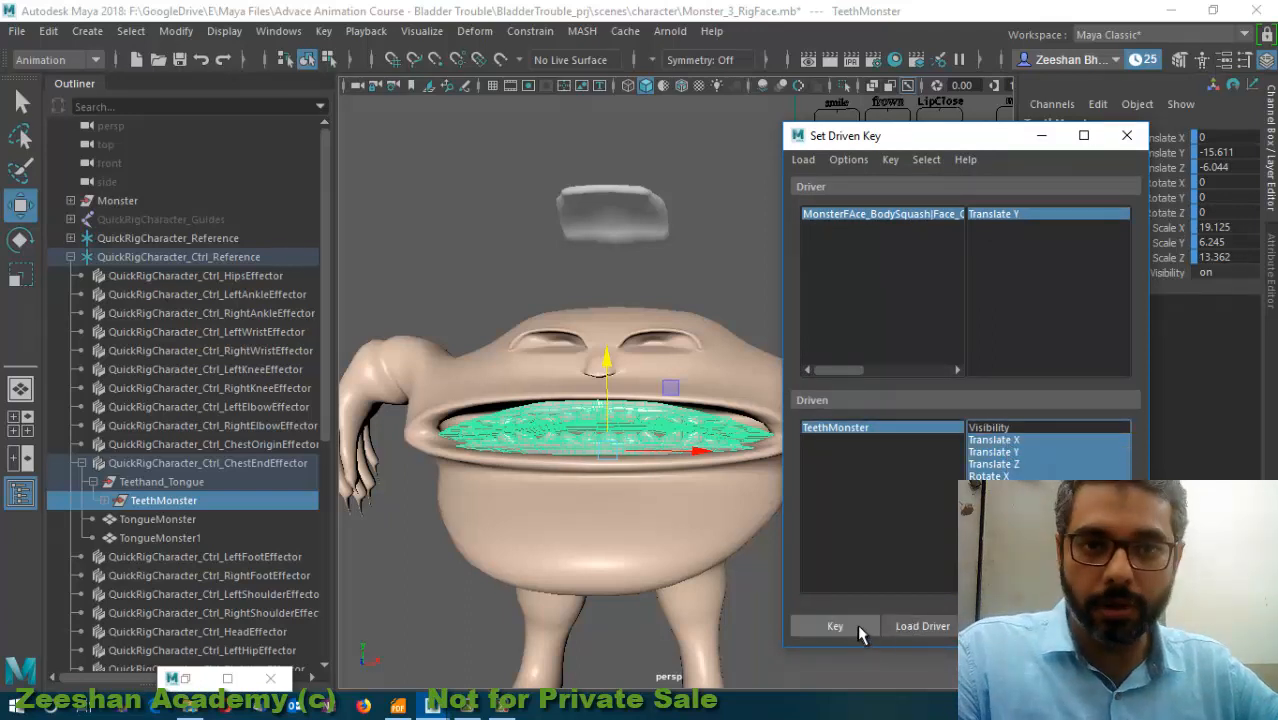
pyautogui.click(845, 214)
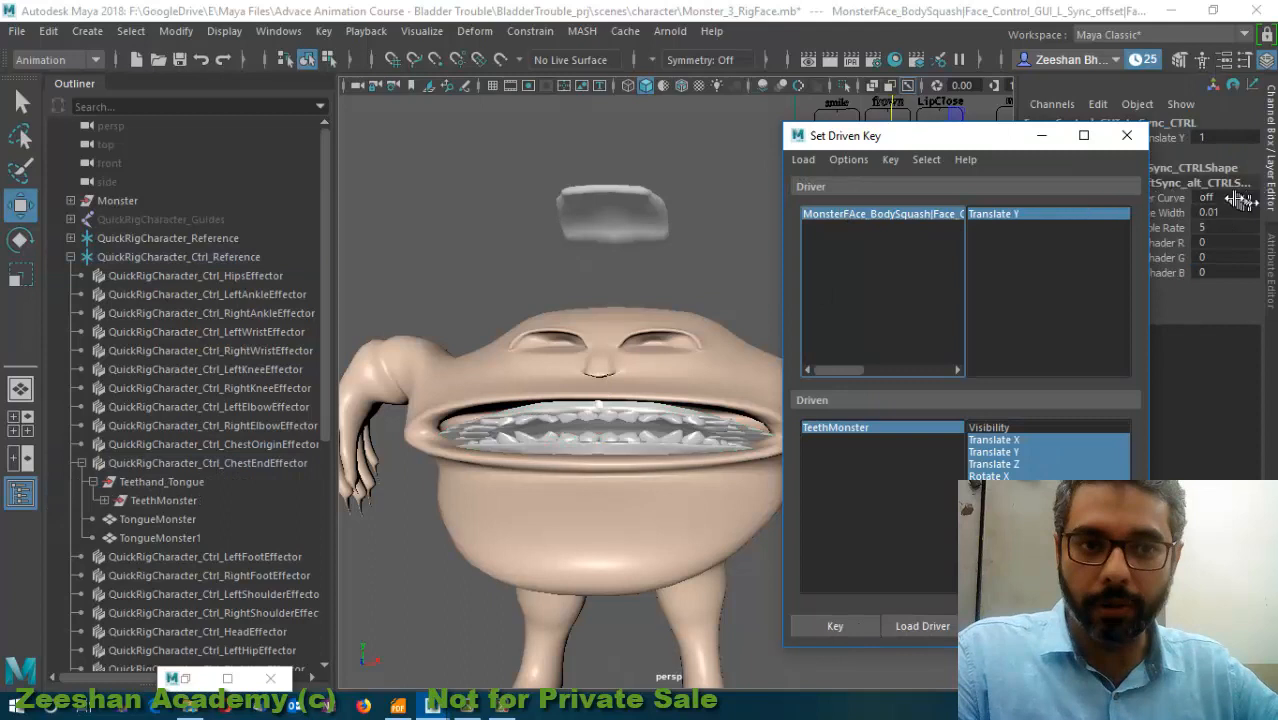
pyautogui.doubleClick(1218, 140)
pyautogui.press('Return')
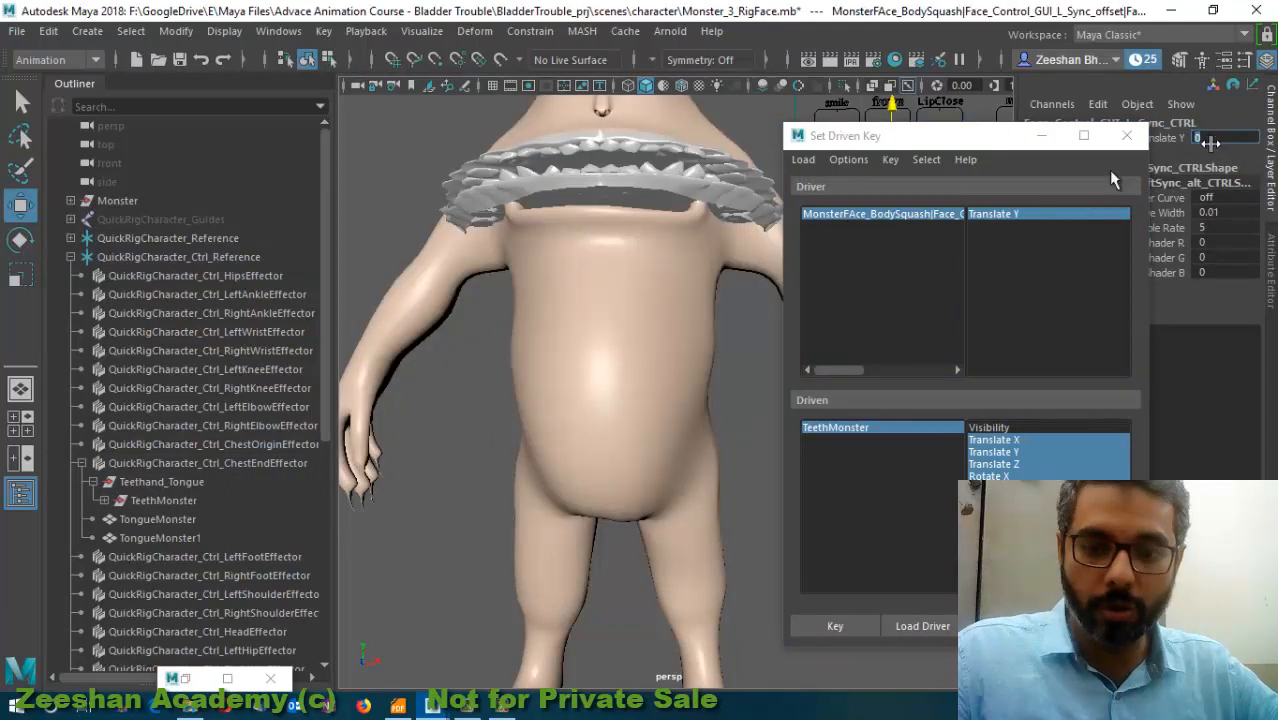
# - Try resetting TeethMonster on the unsquashed body by setting Translate Y and Translate Z to 0 and all three scale values to 1
pyautogui.click(876, 430)
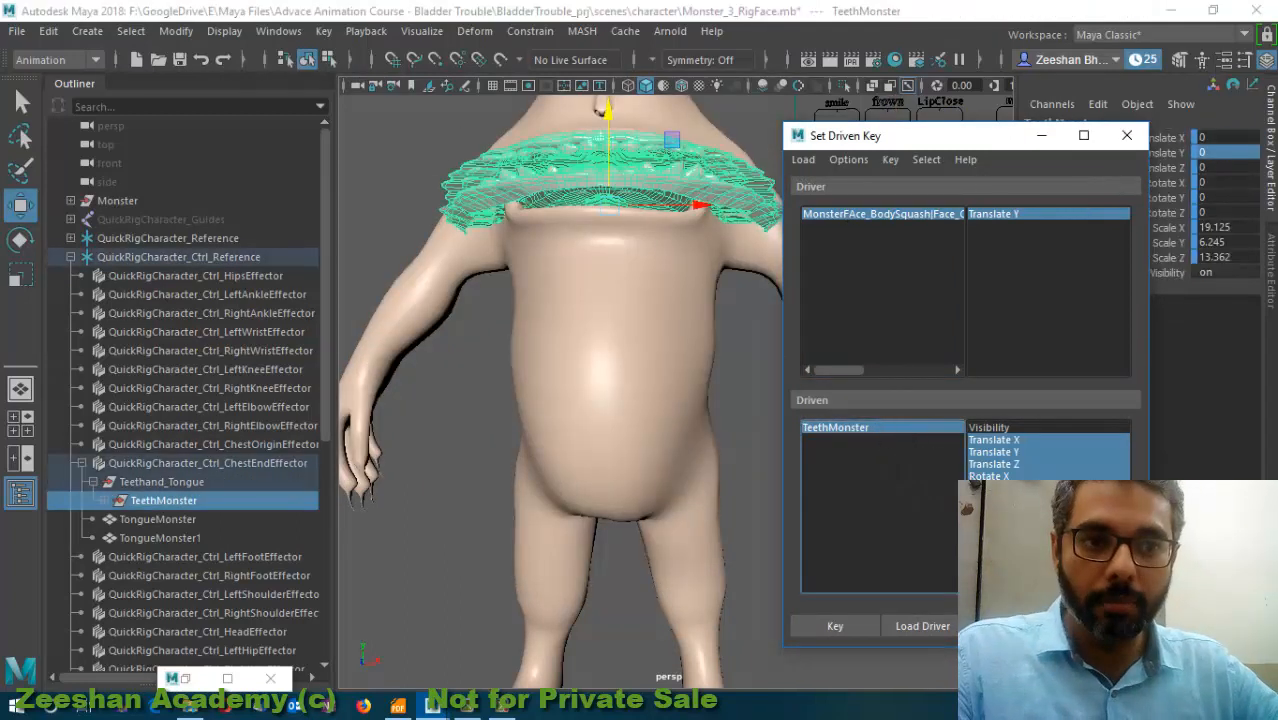
pyautogui.moveTo(1232, 229); pyautogui.dragTo(1222, 258)
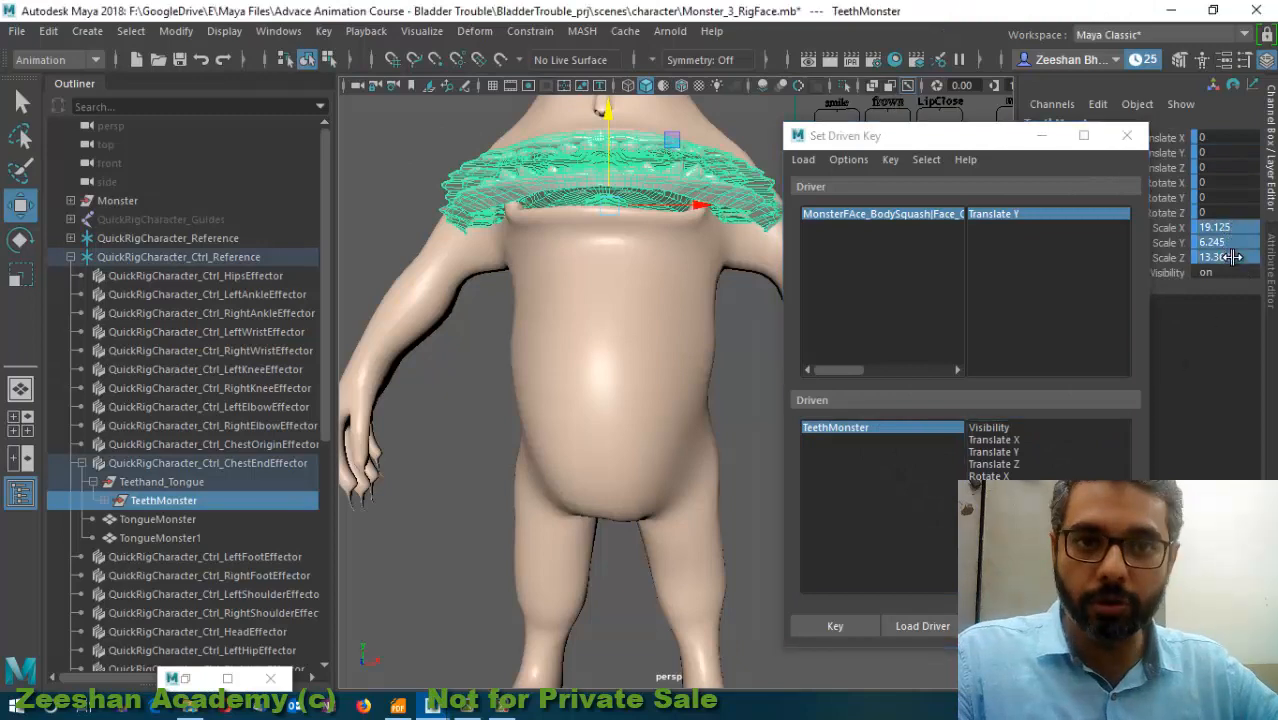
pyautogui.write('1')
pyautogui.press('Return')
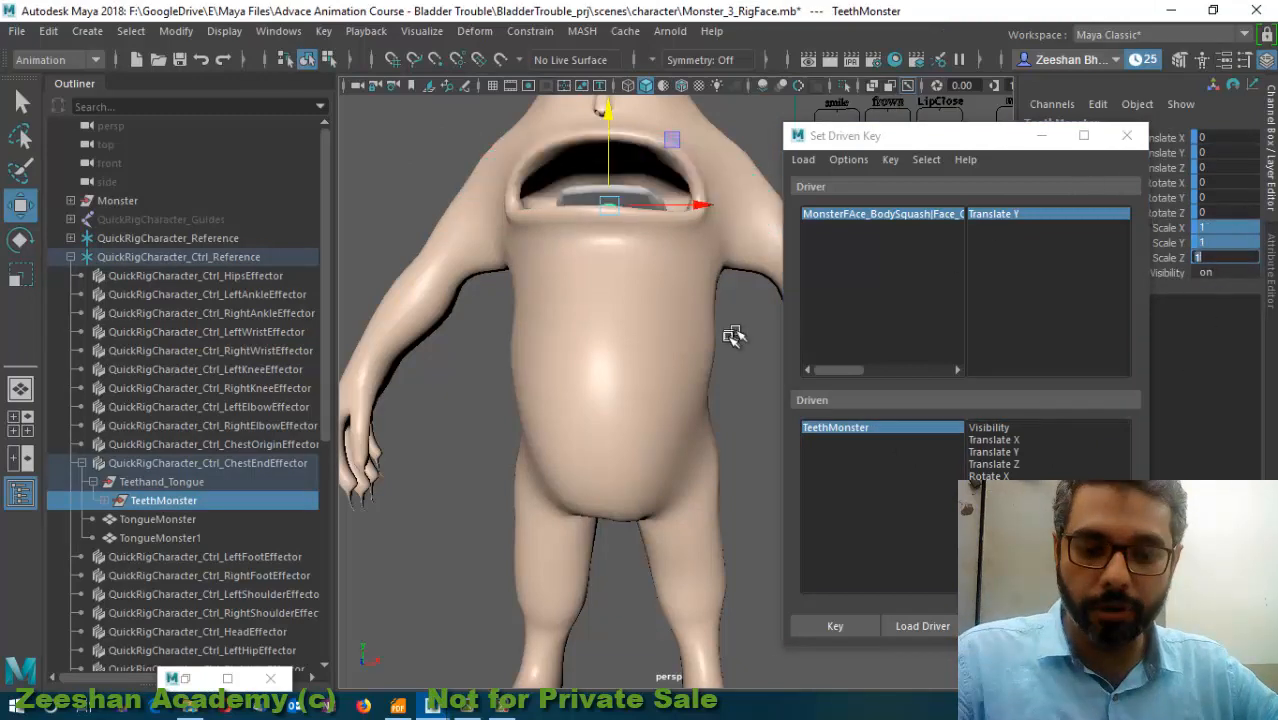
pyautogui.keyDown('alt'); pyautogui.moveTo(733, 336); pyautogui.dragTo(677, 325); pyautogui.keyUp('alt')
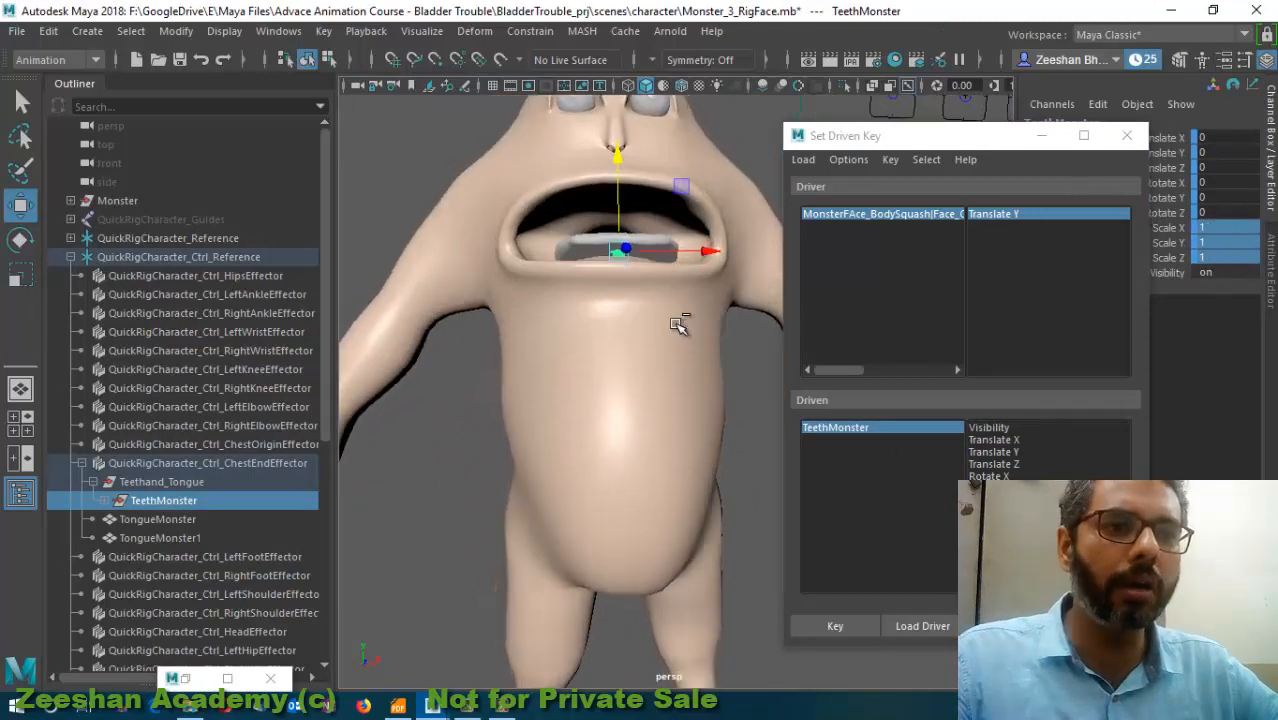
# - Undo the TeethMonster reset, its squashed-mouth fitting and the squash itself, back to the BSquash control at 0
pyautogui.hotkey('ctrl', 'z')
pyautogui.hotkey('ctrl', 'z')
pyautogui.hotkey('ctrl', 'z')
pyautogui.hotkey('ctrl', 'z')
pyautogui.hotkey('ctrl', 'z')
pyautogui.hotkey('ctrl', 'z')
pyautogui.hotkey('ctrl', 'z')
pyautogui.hotkey('ctrl', 'z')
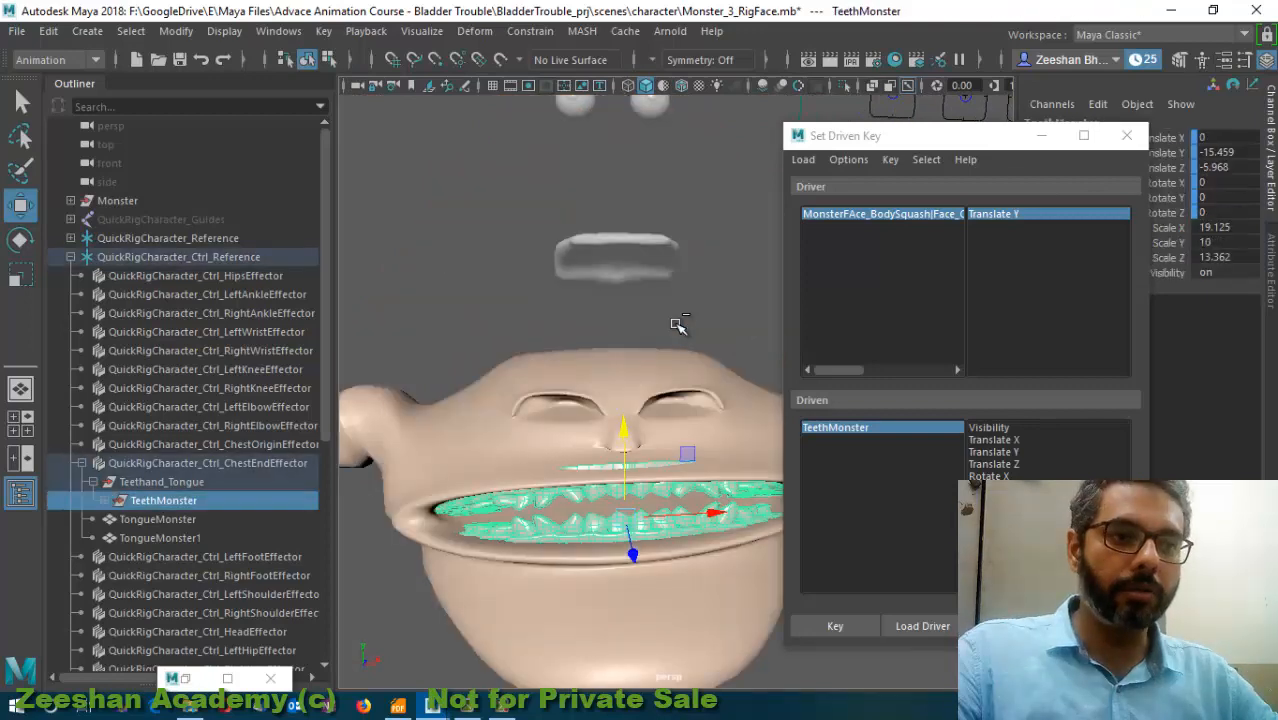
pyautogui.hotkey('ctrl', 'z')
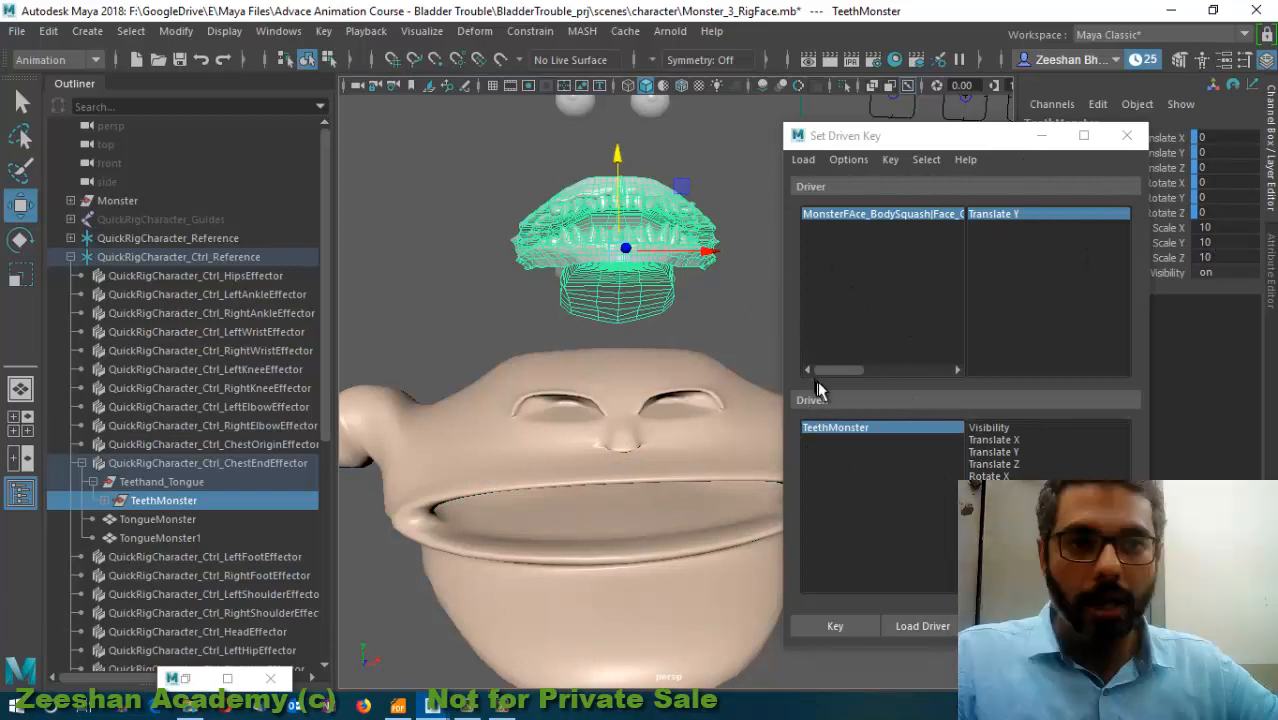
pyautogui.hotkey('ctrl', 'z')
pyautogui.hotkey('ctrl', 'z')
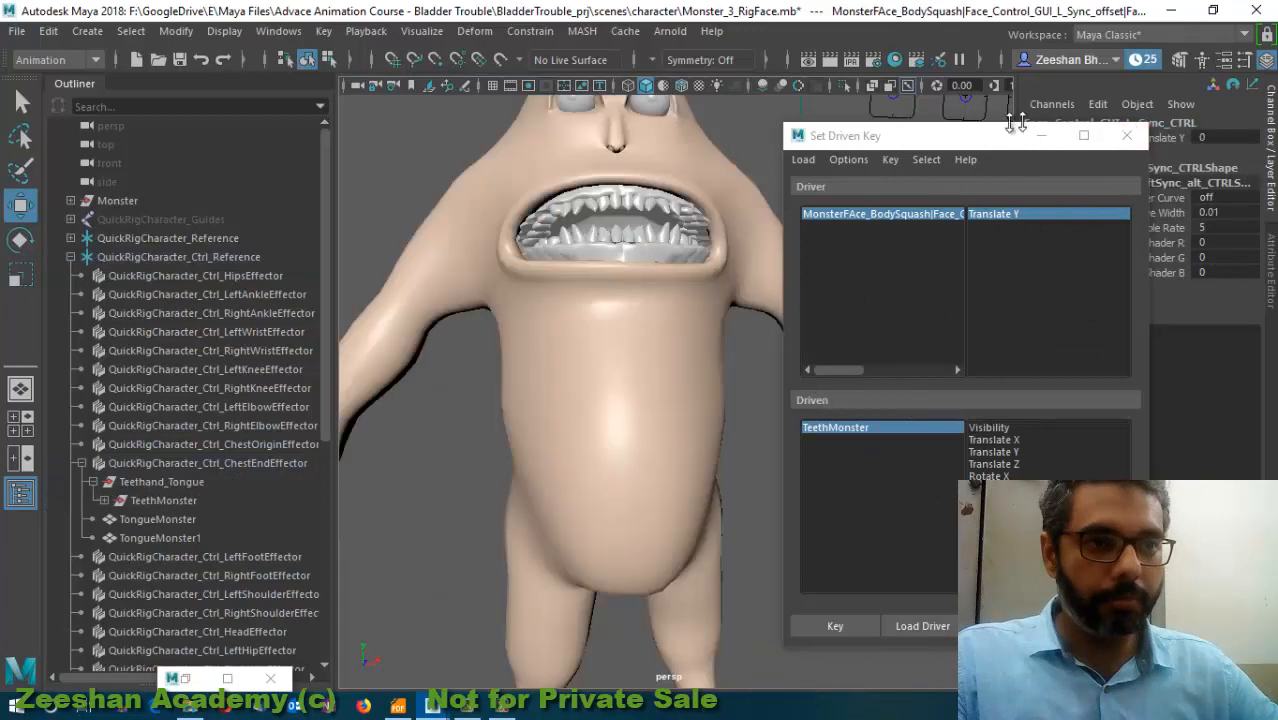
# - Choose TeethMonster's transform channels as driven by BSquash, and set the driver's Translate Y to 1
pyautogui.click(915, 216)
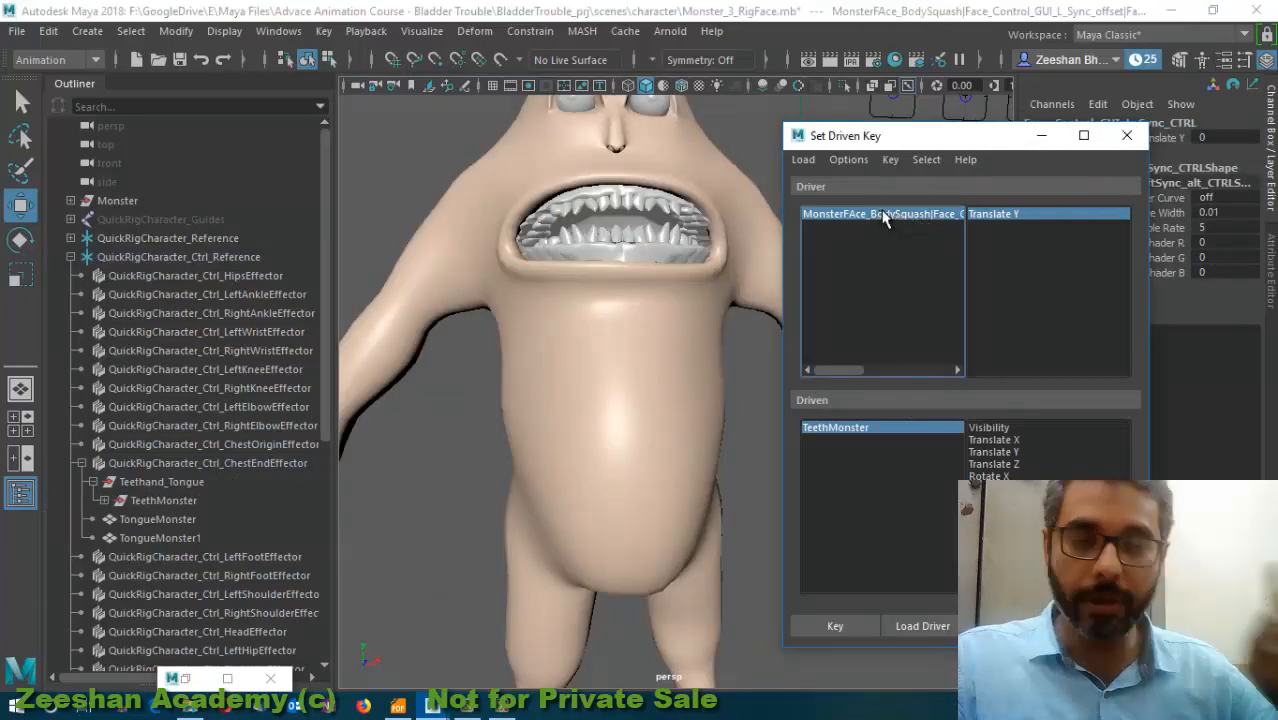
pyautogui.click(1225, 137)
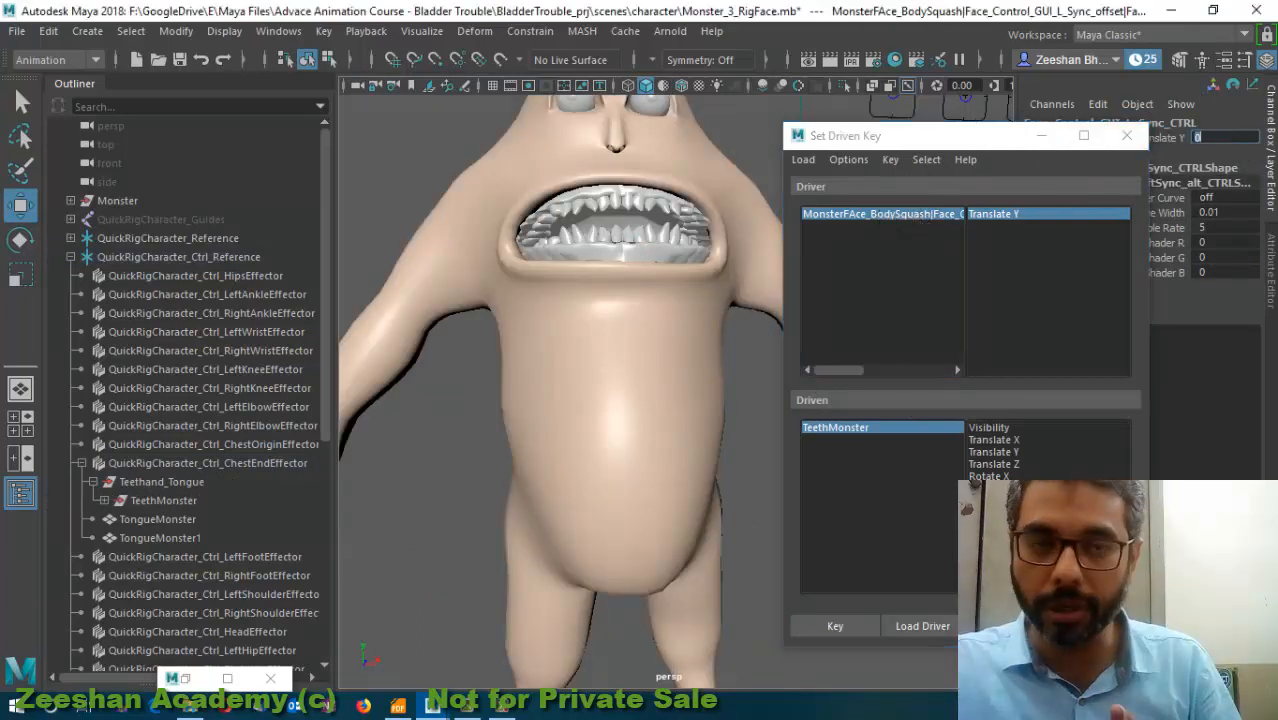
pyautogui.click(887, 428)
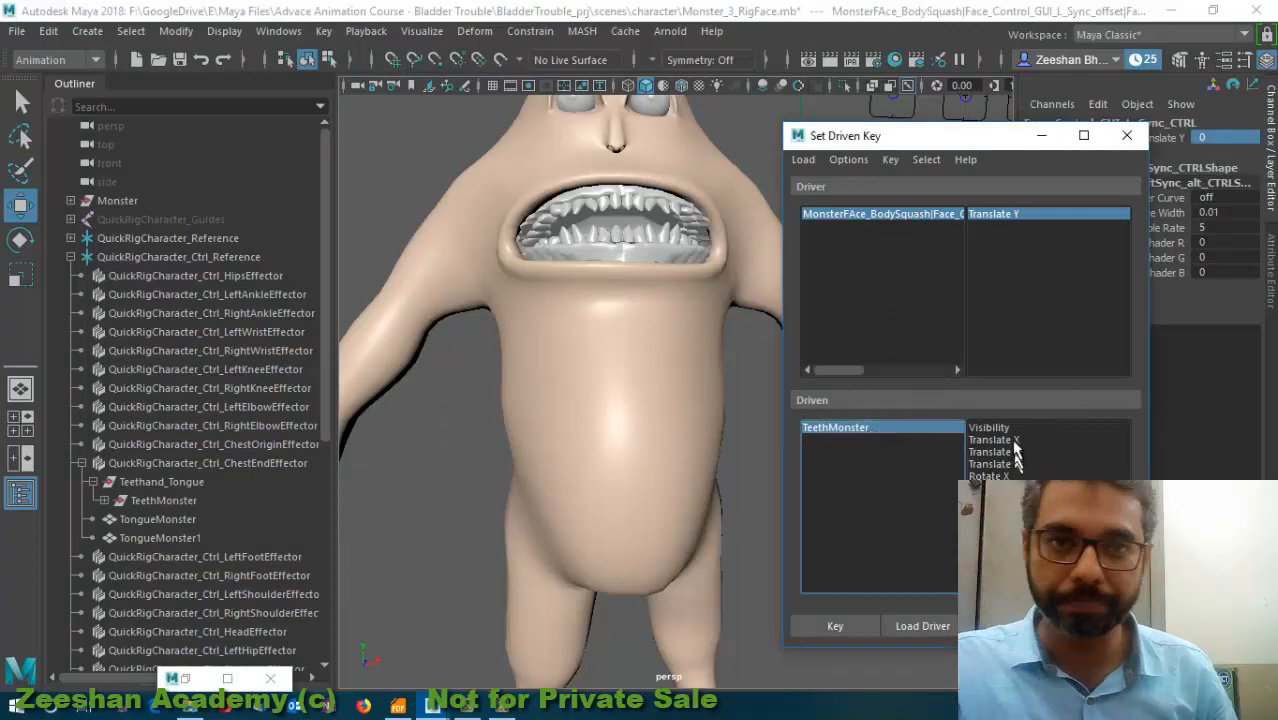
pyautogui.moveTo(1015, 441); pyautogui.dragTo(1020, 530)
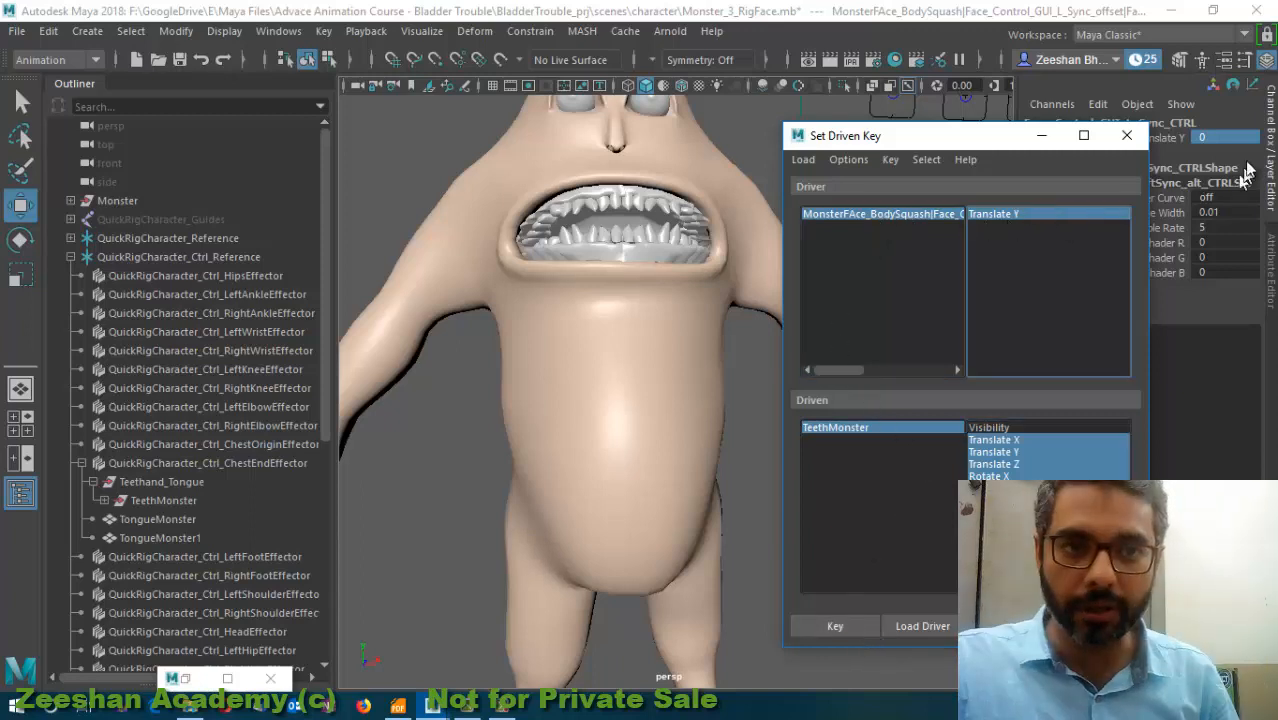
pyautogui.click(1218, 137)
pyautogui.press('Return')
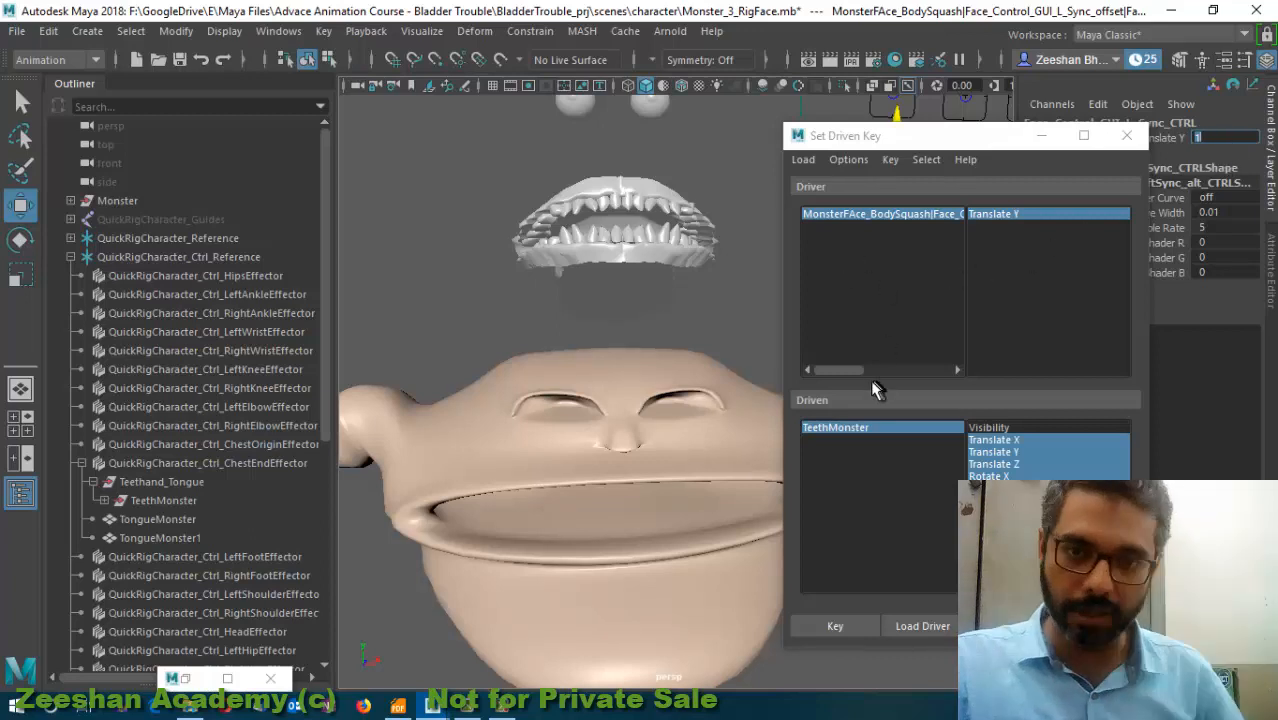
# - Move TeethMonster down into the squashed mouth, to about -16.06 in Translate Y and -4.75 in Translate Z
pyautogui.click(870, 428)
pyautogui.moveTo(615, 158); pyautogui.dragTo(396, 486)
pyautogui.press('super')
pyautogui.click(541, 6)
pyautogui.keyDown('alt'); pyautogui.moveTo(396, 486); pyautogui.dragTo(478, 500); pyautogui.keyUp('alt')
pyautogui.keyDown('alt'); pyautogui.moveTo(478, 500); pyautogui.dragTo(626, 521, button='right'); pyautogui.keyUp('alt')
pyautogui.keyDown('alt'); pyautogui.moveTo(581, 521); pyautogui.dragTo(619, 485, button='middle'); pyautogui.keyUp('alt')
pyautogui.keyDown('alt'); pyautogui.moveTo(619, 485); pyautogui.dragTo(652, 460); pyautogui.keyUp('alt')
# - Tilt TeethMonster about 15 degrees in X, raise it to about -15.38 in Translate Y and widen Scale X to about 18.5
pyautogui.press('e')
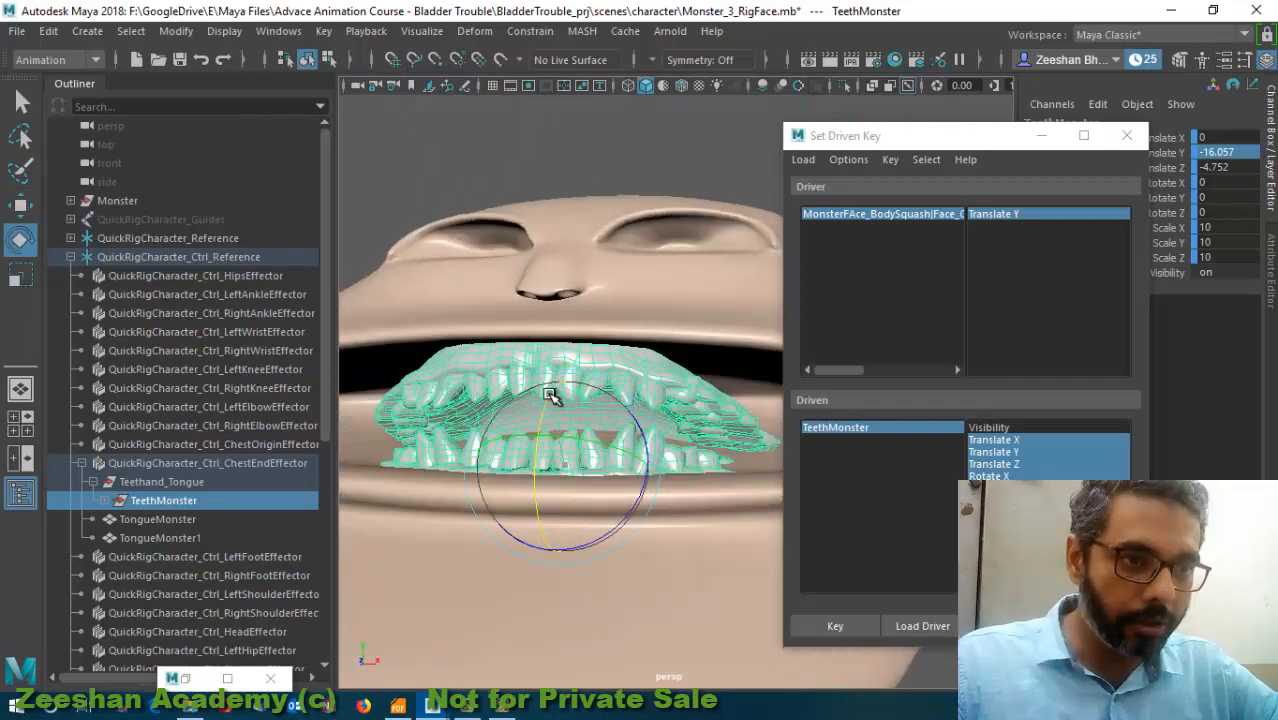
pyautogui.moveTo(551, 391); pyautogui.dragTo(569, 355)
pyautogui.press('w')
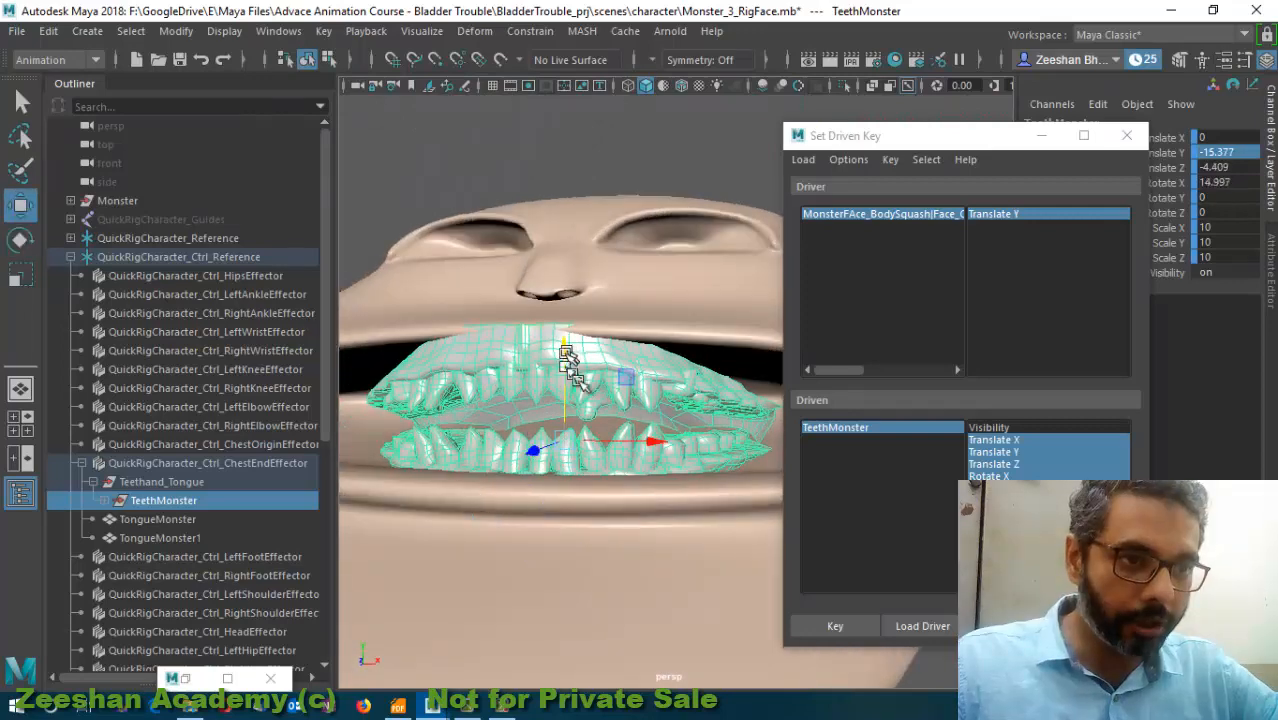
pyautogui.press('r')
pyautogui.moveTo(648, 443); pyautogui.dragTo(740, 442)
pyautogui.keyDown('alt'); pyautogui.moveTo(740, 442); pyautogui.dragTo(560, 445, button='right'); pyautogui.keyUp('alt')
pyautogui.keyDown('alt'); pyautogui.moveTo(660, 440); pyautogui.dragTo(622, 440, button='middle'); pyautogui.keyUp('alt')
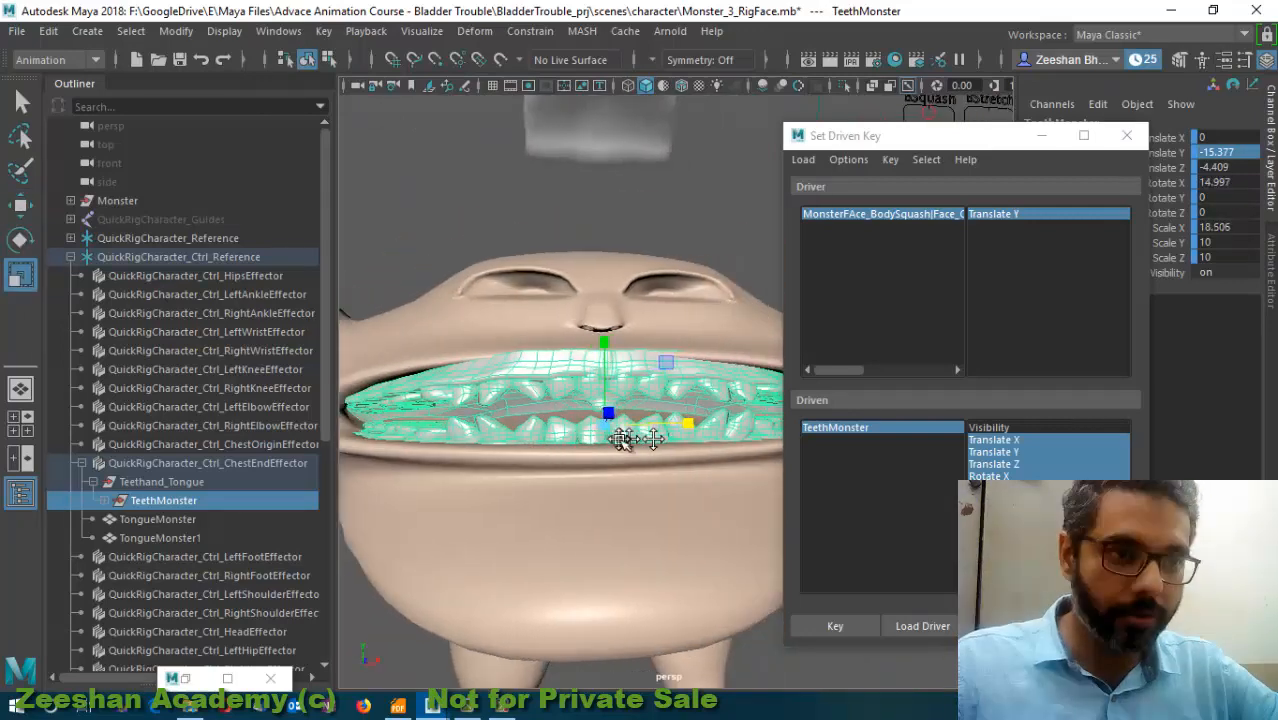
# - Refine TeethMonster's fit inside the lips, with Scale Y about 9, Translate Y about -15.13, Translate Z about -4.9 and Rotate X about 13
pyautogui.keyDown('alt'); pyautogui.moveTo(678, 415); pyautogui.dragTo(685, 357); pyautogui.keyUp('alt')
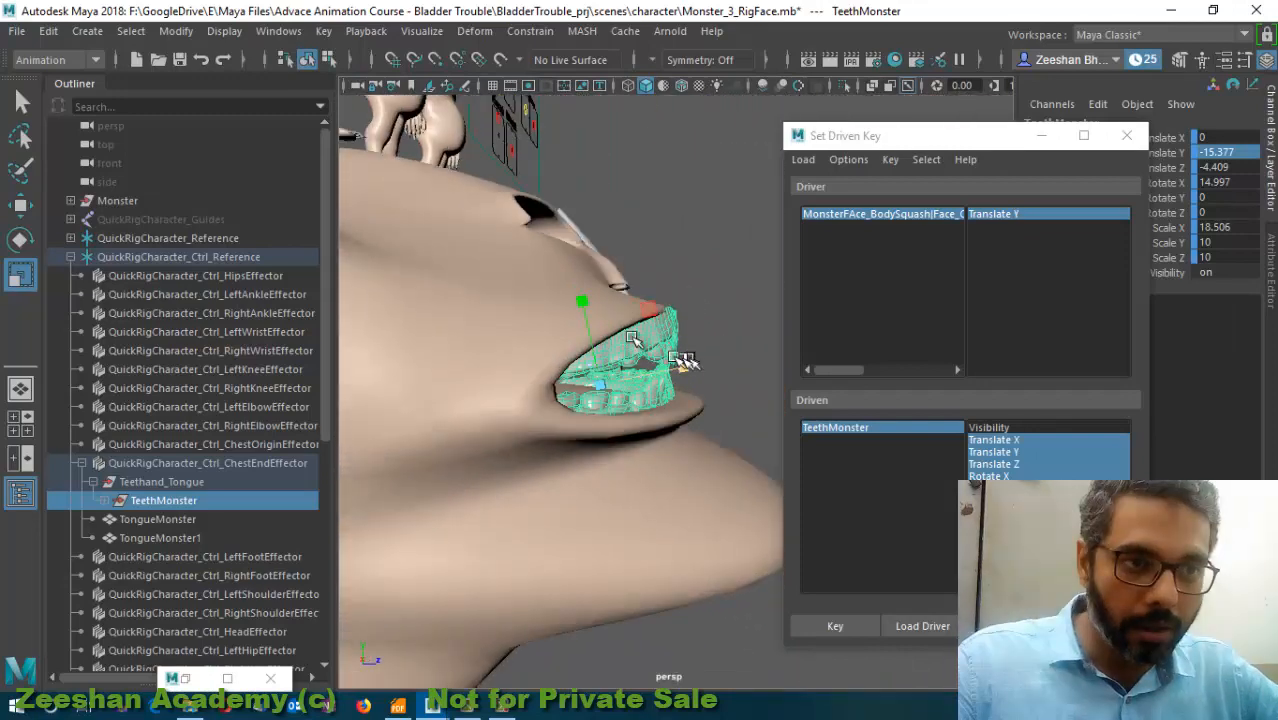
pyautogui.moveTo(587, 304); pyautogui.dragTo(591, 312)
pyautogui.press('w')
pyautogui.moveTo(698, 384); pyautogui.dragTo(462, 400)
pyautogui.press('e')
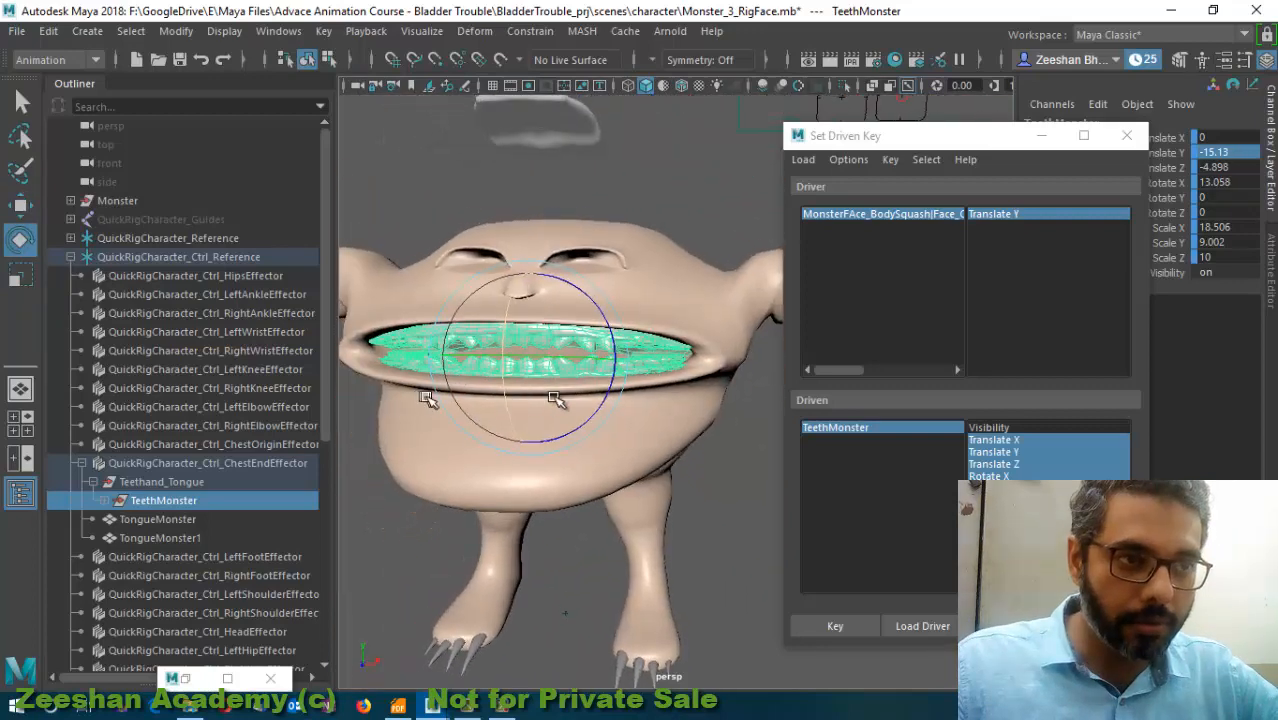
pyautogui.keyDown('alt'); pyautogui.moveTo(617, 402); pyautogui.dragTo(652, 398); pyautogui.keyUp('alt')
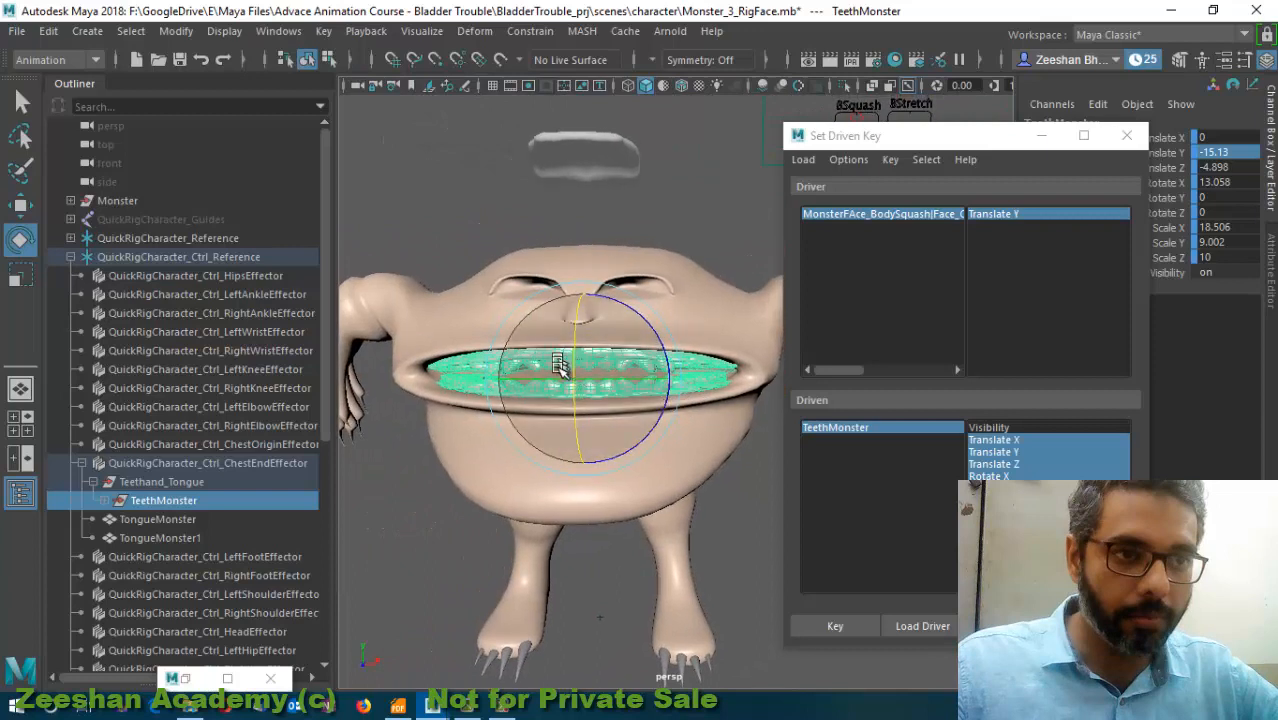
# - Key TeethMonster's squashed pose against BSquash, and set the driver's Translate Y back to 0
pyautogui.click(836, 627)
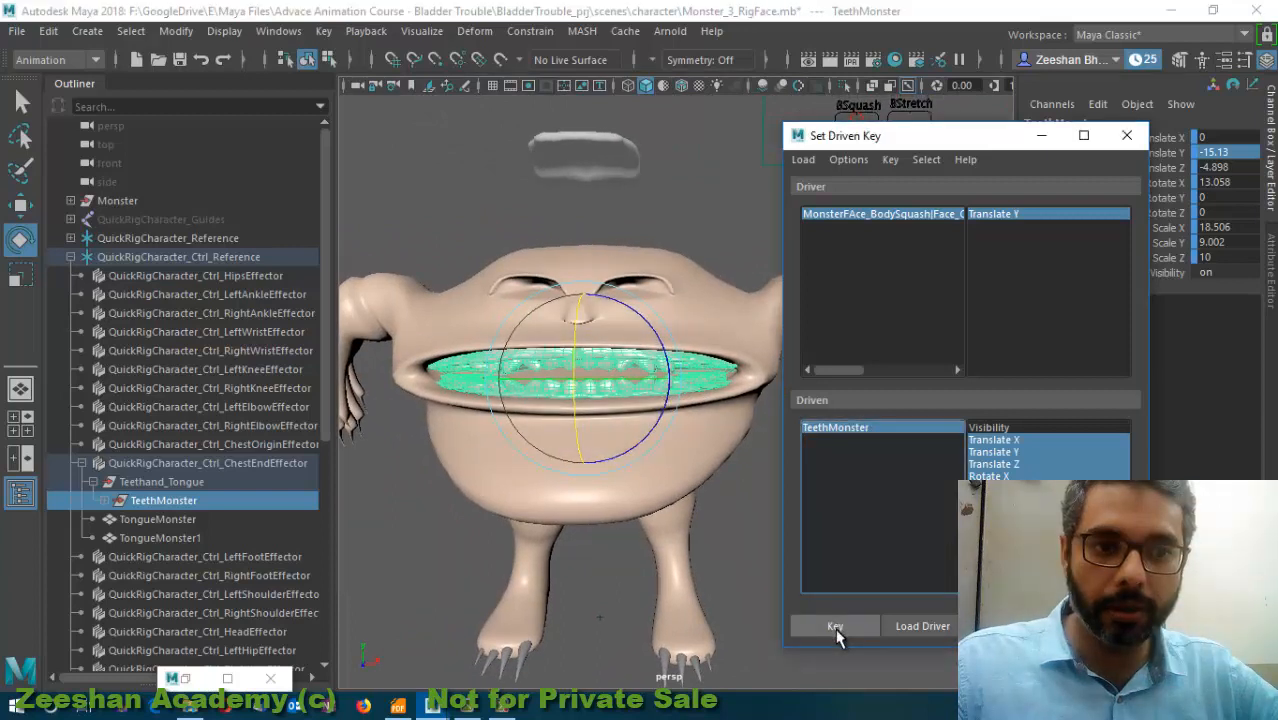
pyautogui.click(895, 214)
pyautogui.click(1176, 138)
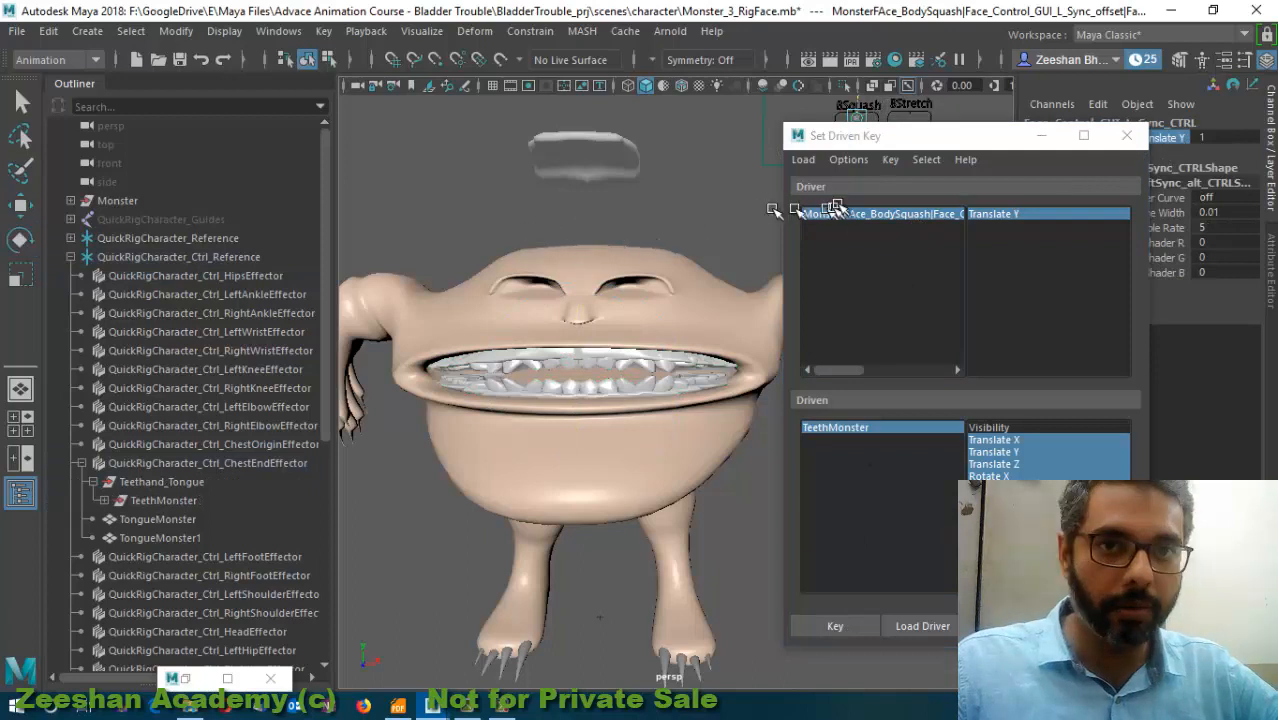
pyautogui.press('Return')
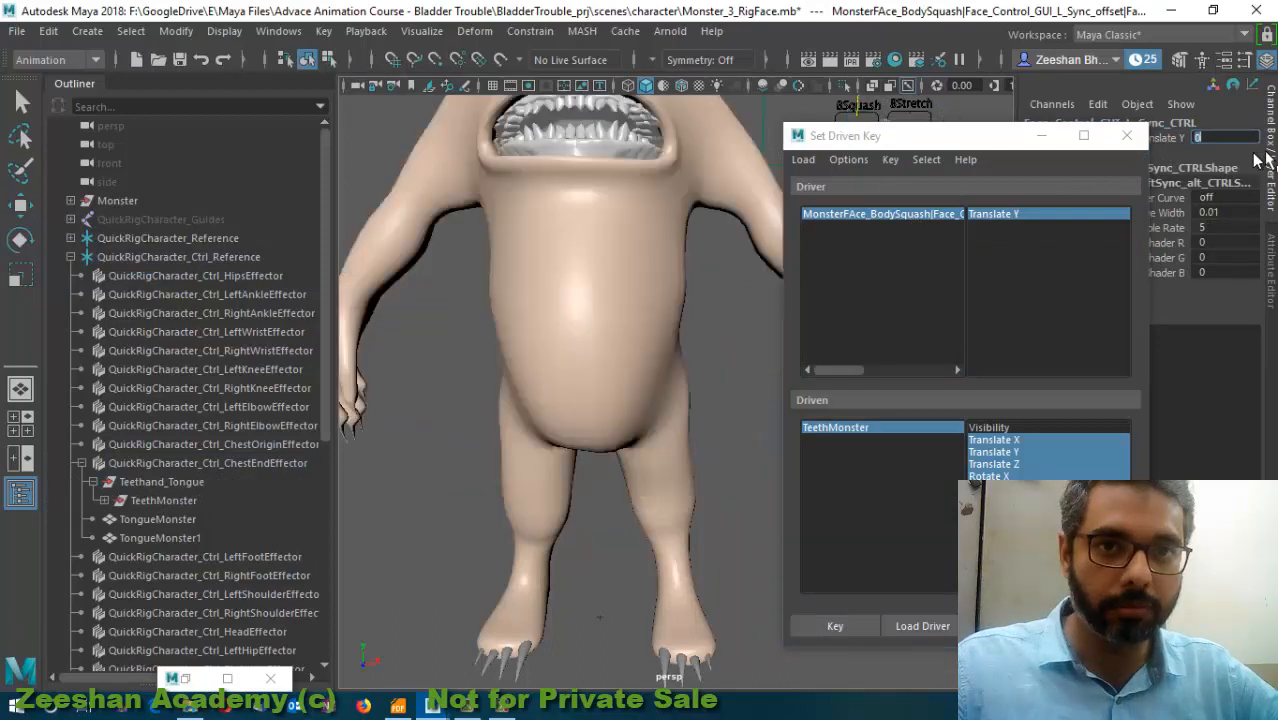
# - Test the teeth by moving the BSquash control in the face rig, and return its Translate Y to 0
pyautogui.click(1043, 137)
pyautogui.keyDown('alt'); pyautogui.moveTo(847, 350); pyautogui.dragTo(845, 466, button='middle'); pyautogui.keyUp('alt')
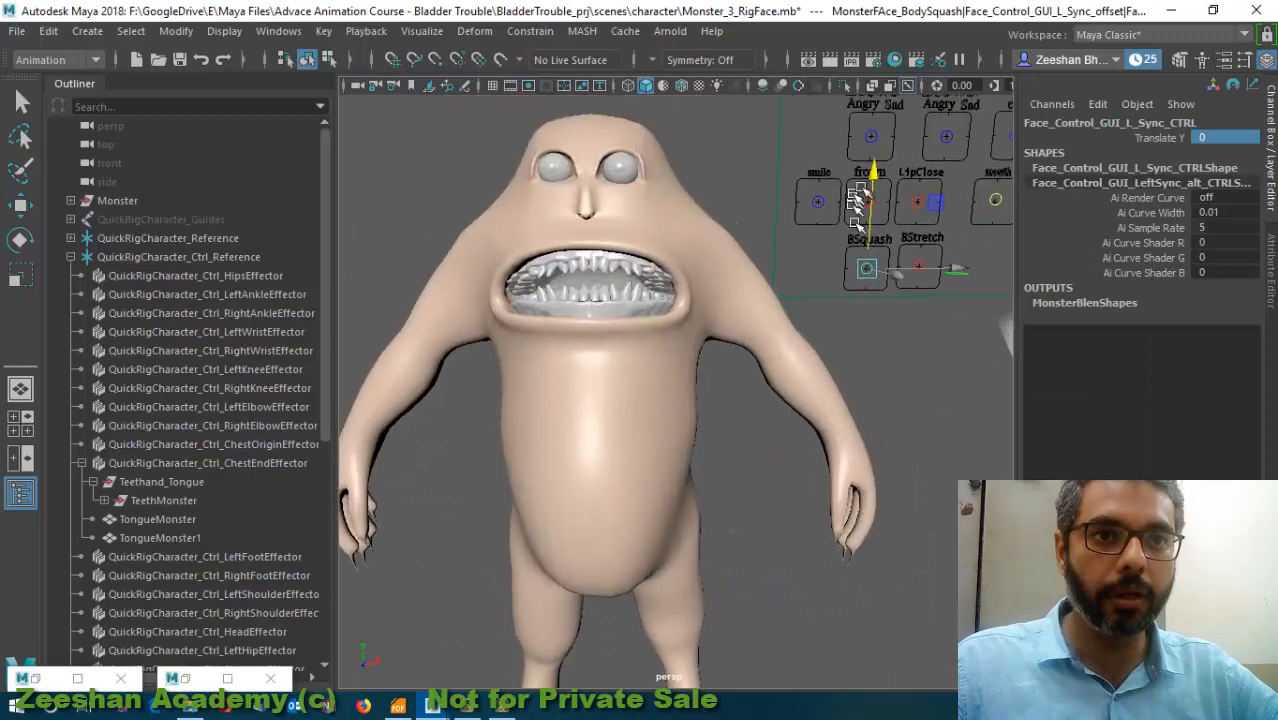
pyautogui.moveTo(873, 181); pyautogui.dragTo(885, 145)
pyautogui.write('0')
pyautogui.press('Return')
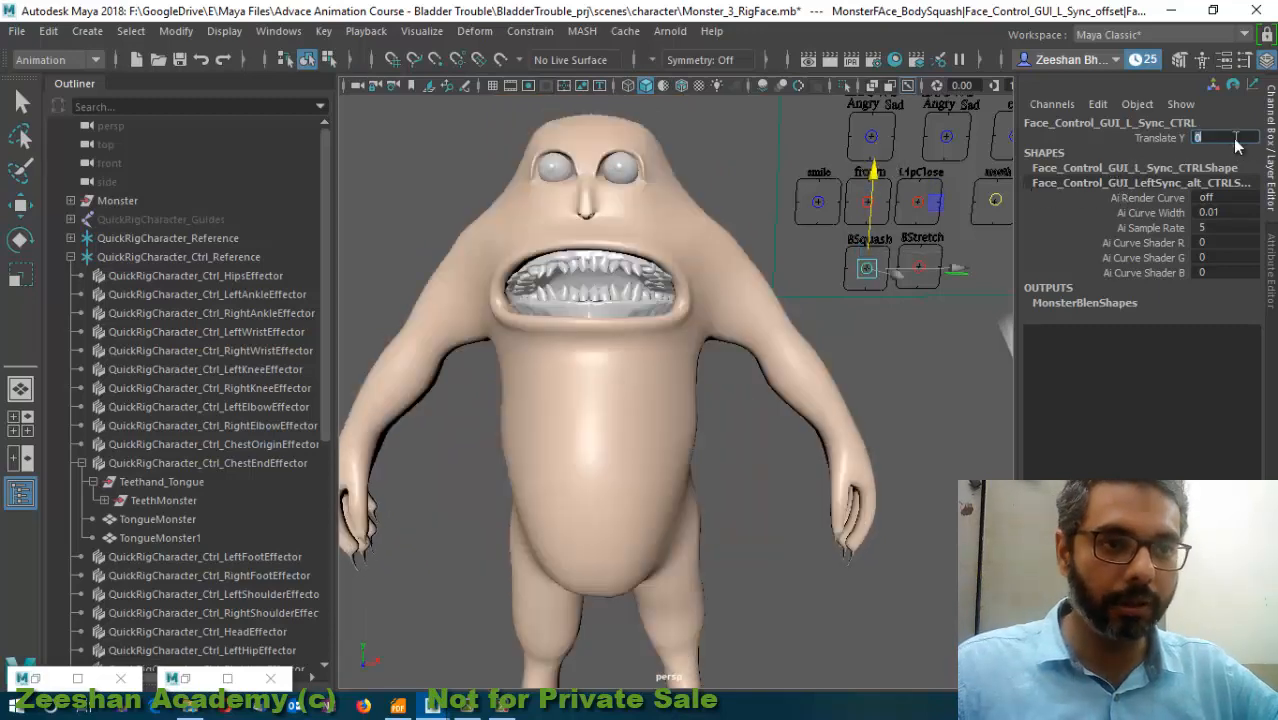
# - Select the tongue inside the mouth and load TongueMonster as the driven object in Set Driven Key
pyautogui.keyDown('alt'); pyautogui.moveTo(695, 405); pyautogui.dragTo(597, 427); pyautogui.keyUp('alt')
pyautogui.scroll(3, 512, 376)
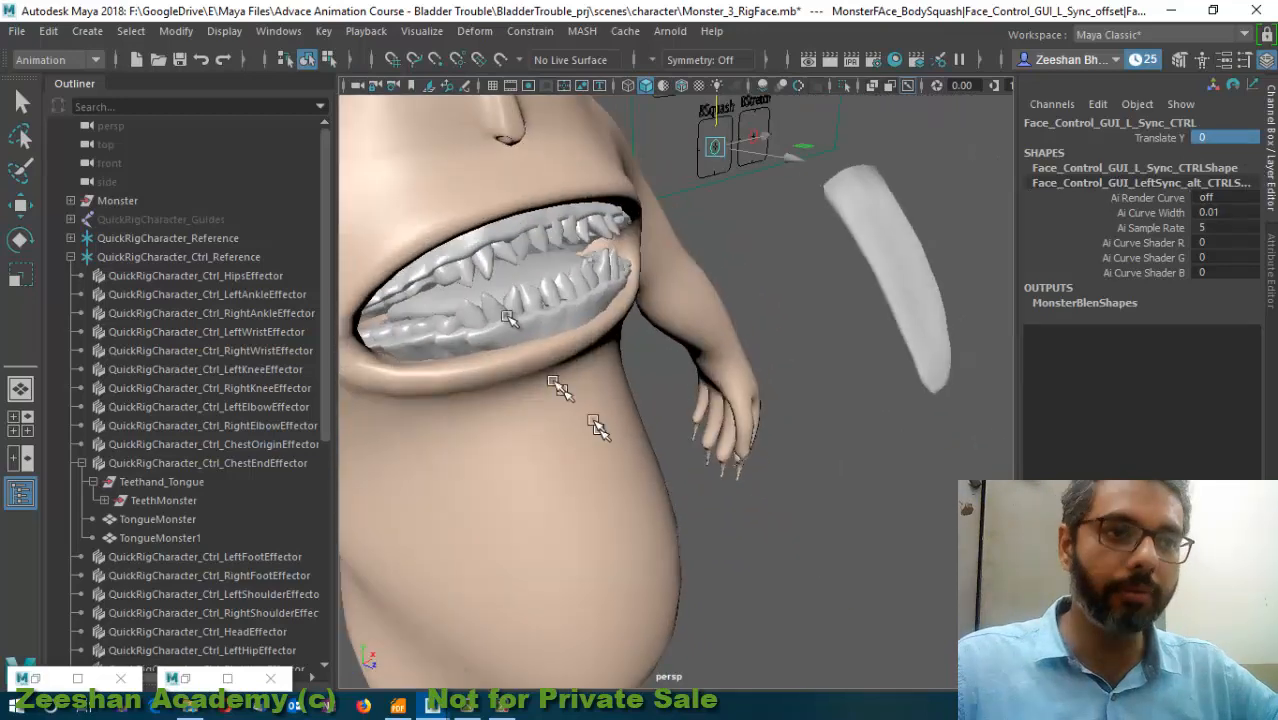
pyautogui.click(503, 282)
pyautogui.press('e')
pyautogui.keyDown('alt'); pyautogui.moveTo(510, 290); pyautogui.dragTo(712, 346); pyautogui.keyUp('alt')
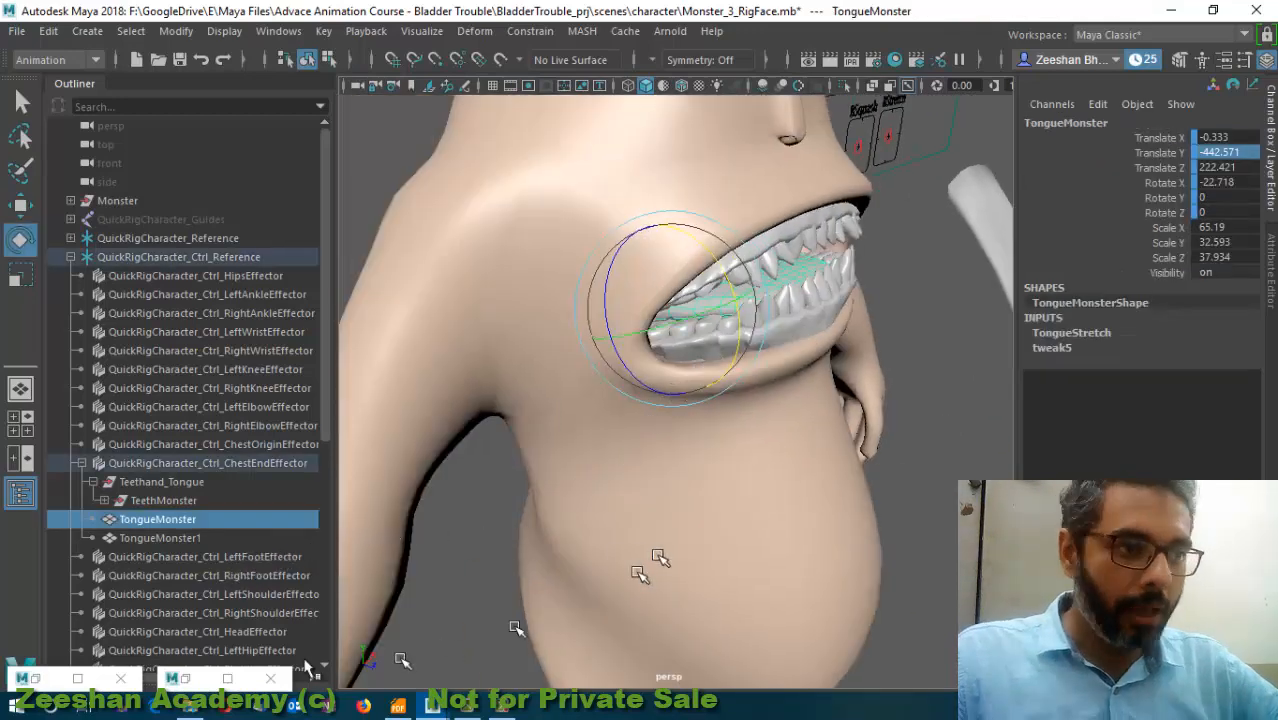
pyautogui.click(42, 679)
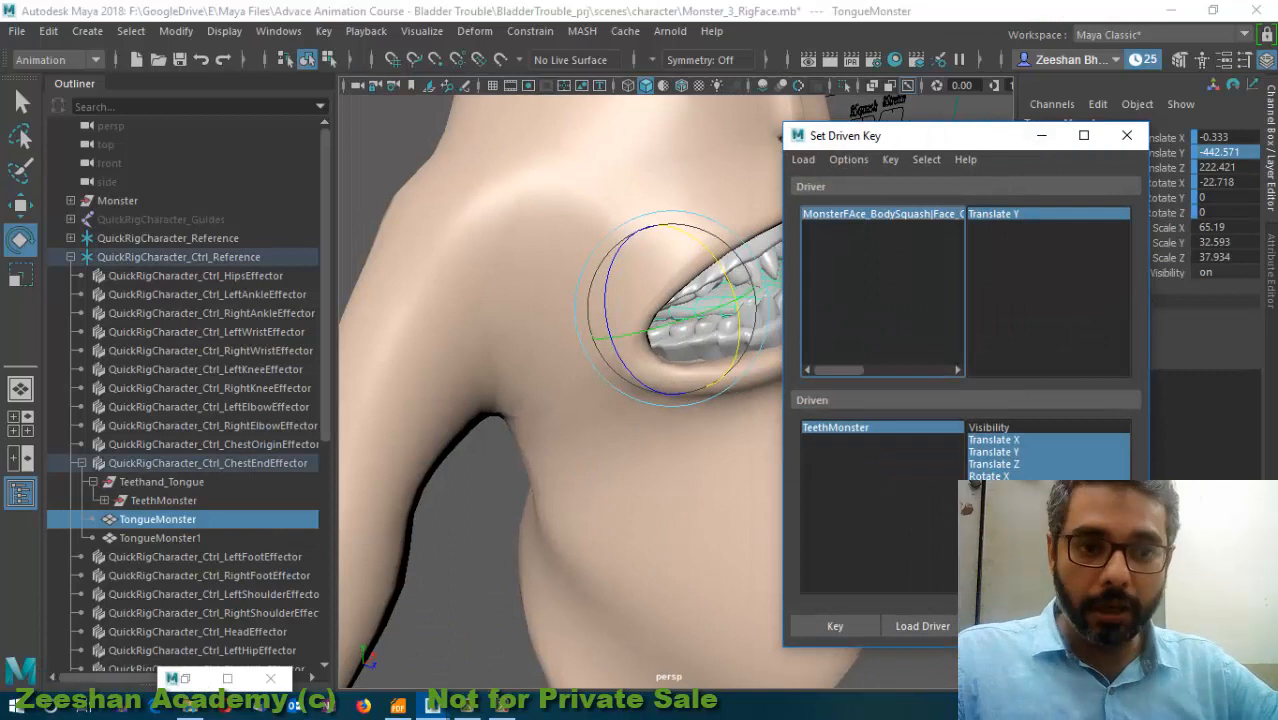
pyautogui.click(1010, 626)
# - Key TongueMonster's translate and rotate channels against the BSquash control's Translate Y at 0
pyautogui.click(870, 214)
pyautogui.click(1000, 214)
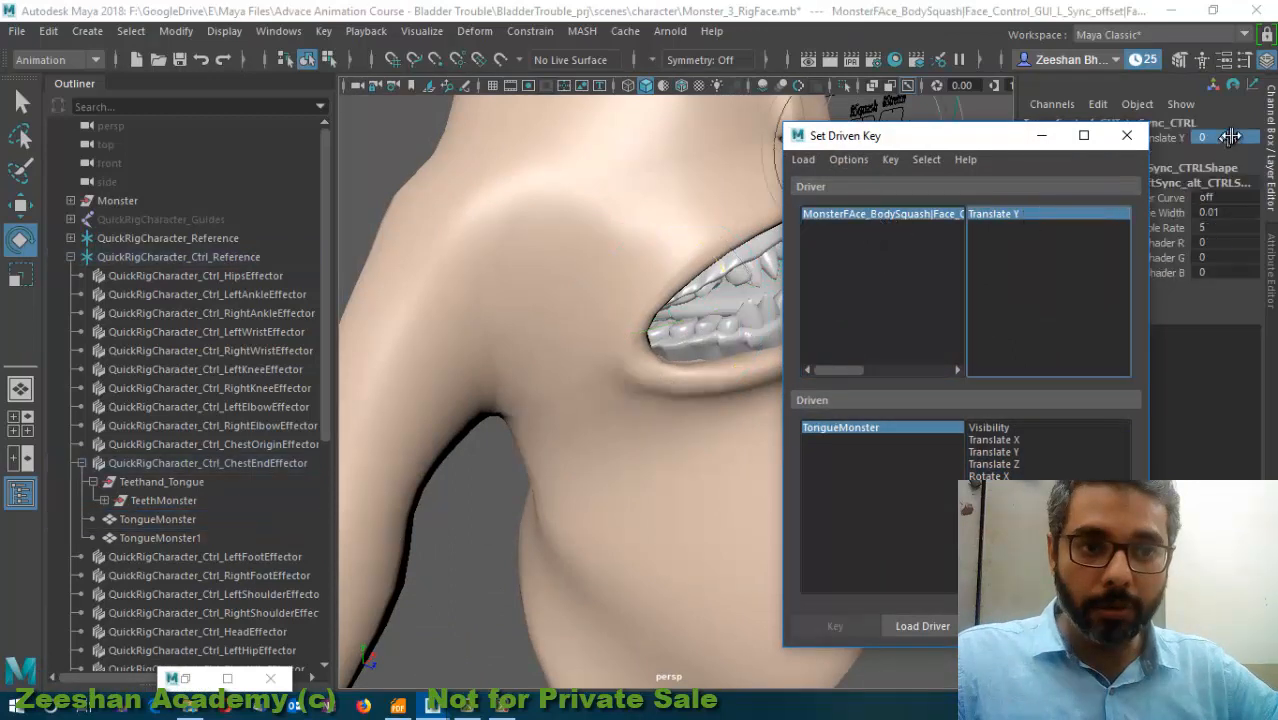
pyautogui.click(840, 427)
pyautogui.moveTo(994, 440); pyautogui.dragTo(994, 500)
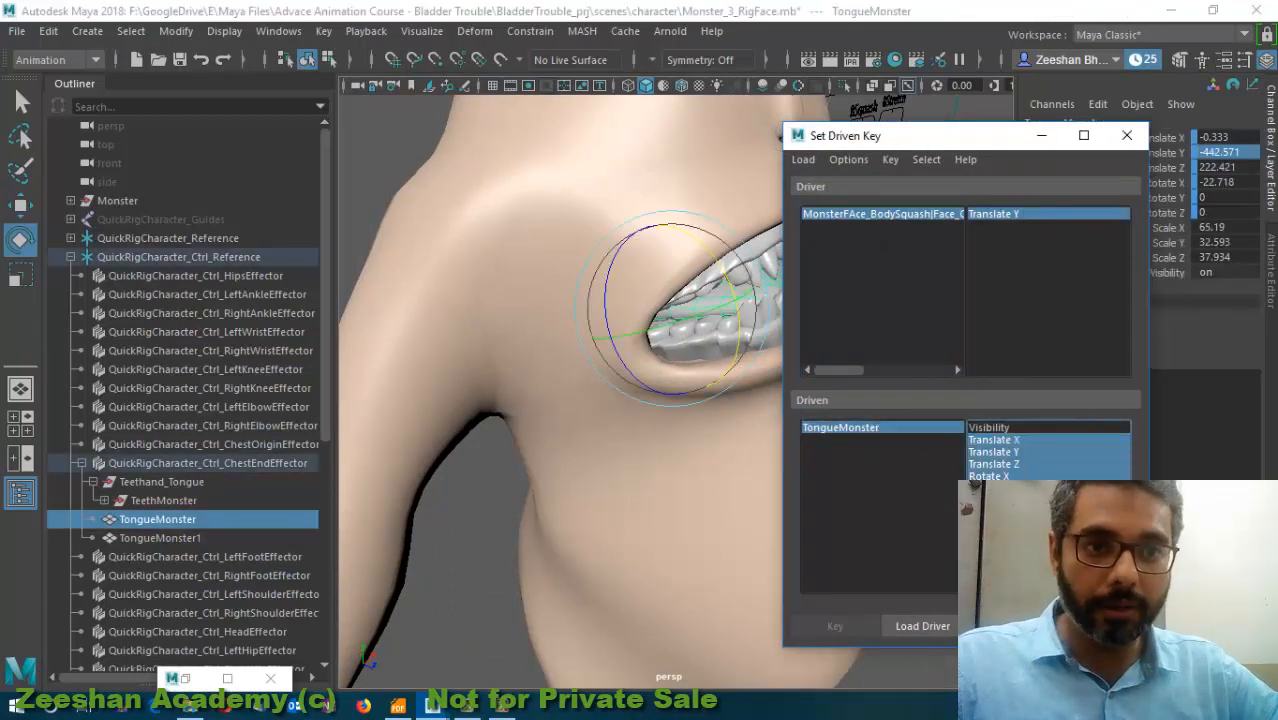
pyautogui.click(835, 626)
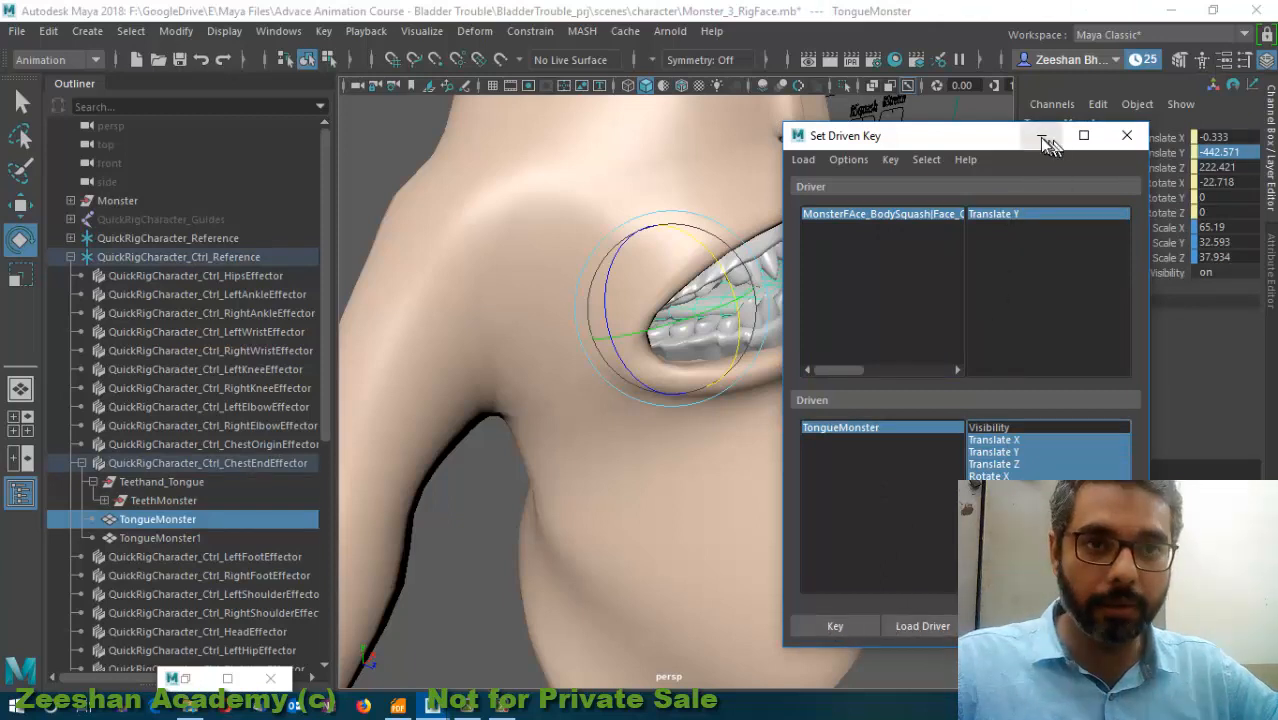
pyautogui.click(1041, 135)
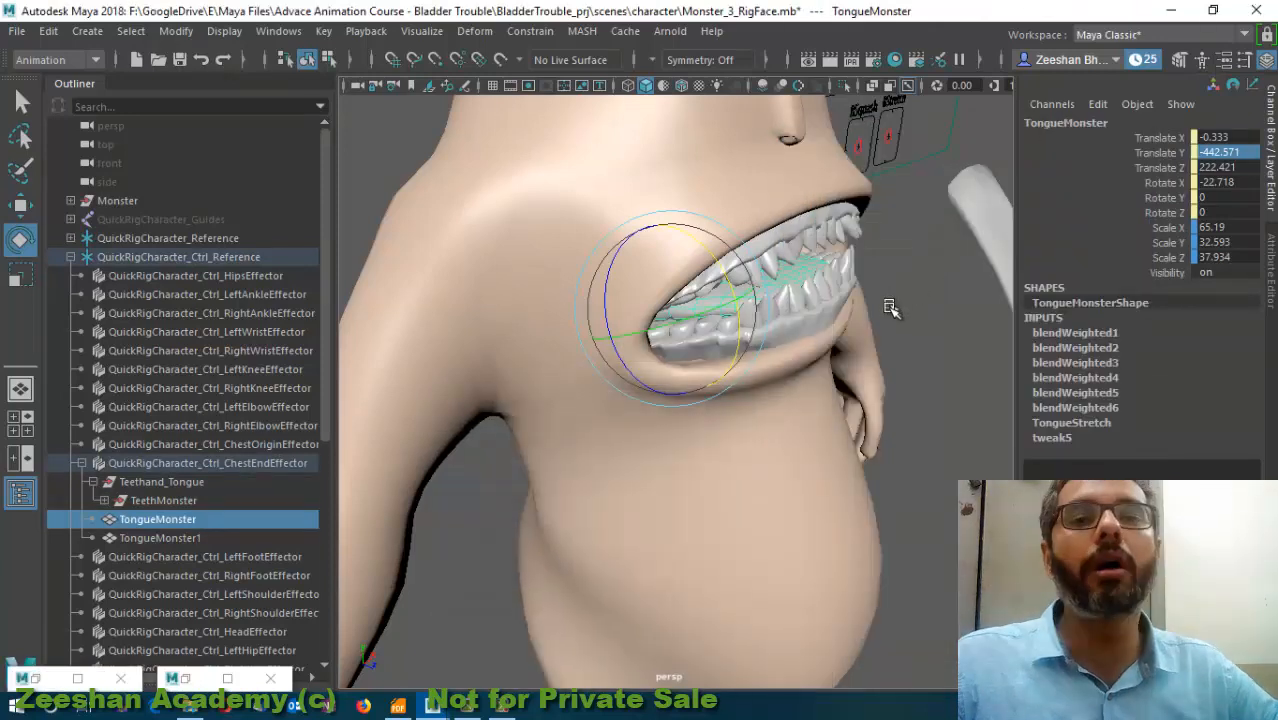
# - Undo the last driven keys on TongueMonster and reselect the tongue in the restored Set Driven Key window
pyautogui.hotkey('ctrl', 'z')
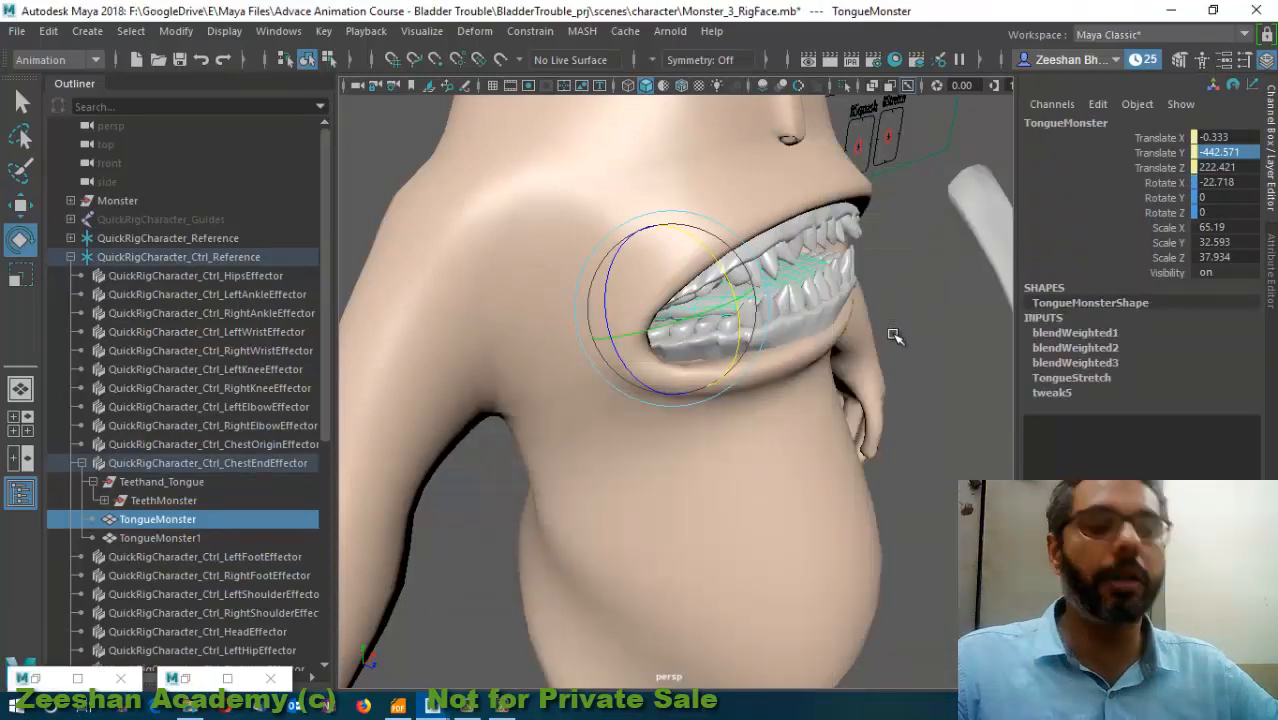
pyautogui.hotkey('ctrl', 'z')
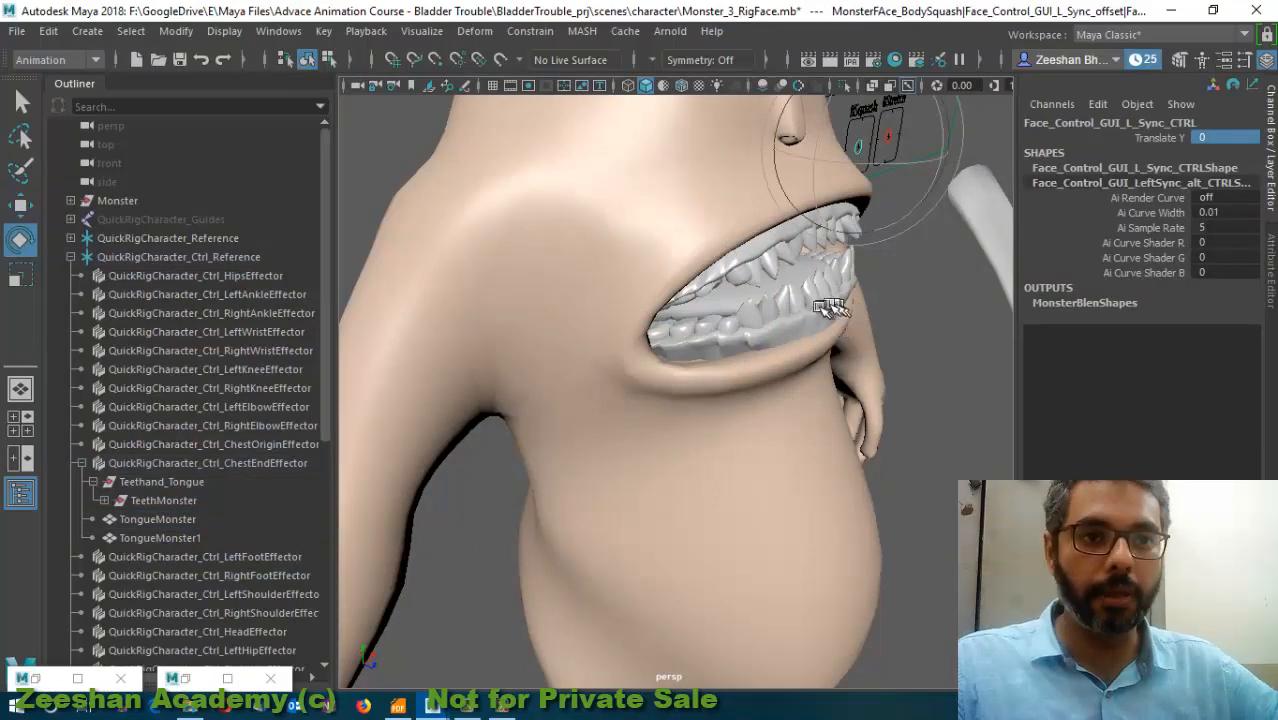
pyautogui.keyDown('alt'); pyautogui.moveTo(820, 306); pyautogui.dragTo(799, 299); pyautogui.keyUp('alt')
pyautogui.click(37, 678)
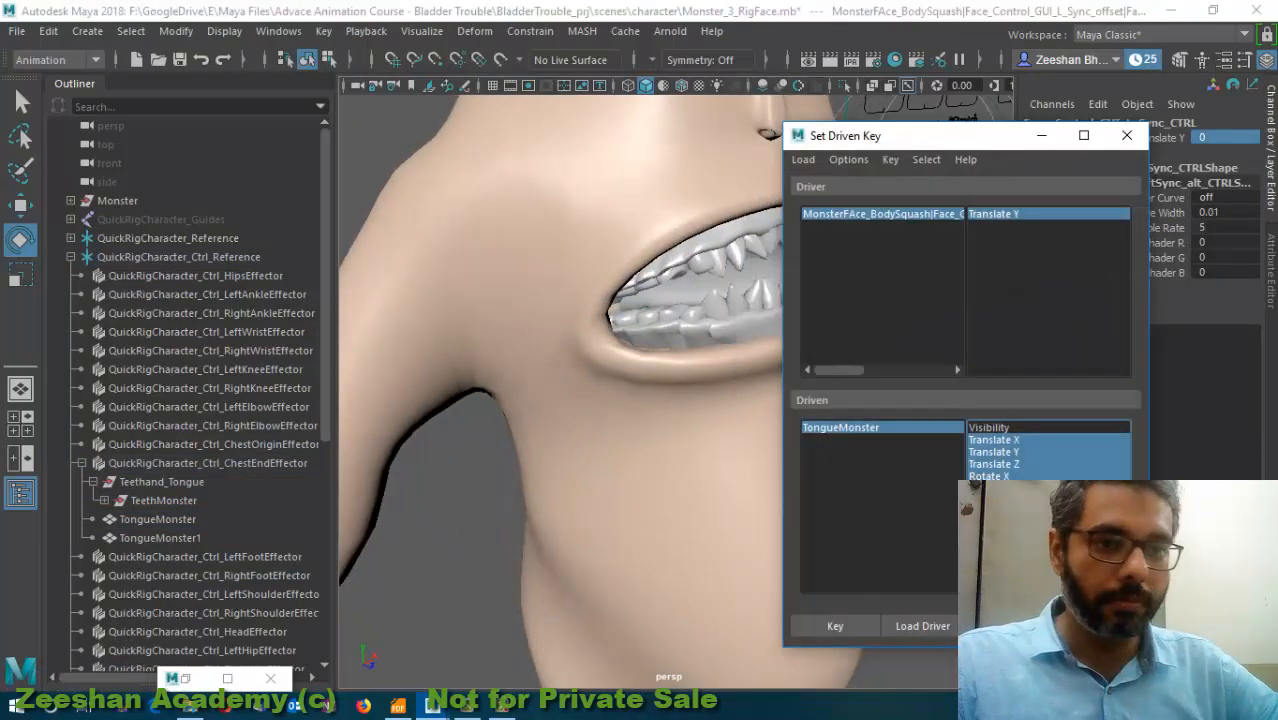
pyautogui.click(890, 427)
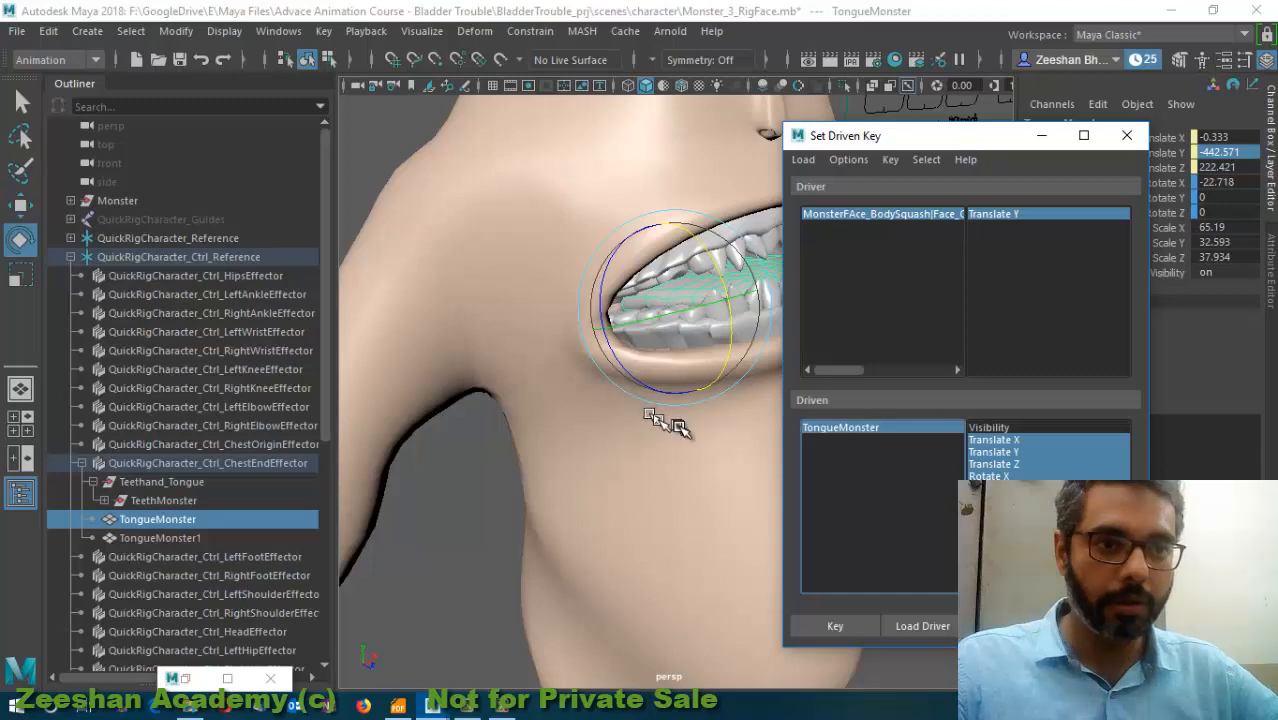
# - Check how the tongue responds with the BSquash control's Translate Y at 1, and return it to 0
pyautogui.keyDown('alt'); pyautogui.moveTo(665, 421); pyautogui.dragTo(573, 419, button='middle'); pyautogui.keyUp('alt')
pyautogui.press('super')
pyautogui.click(638, 11)
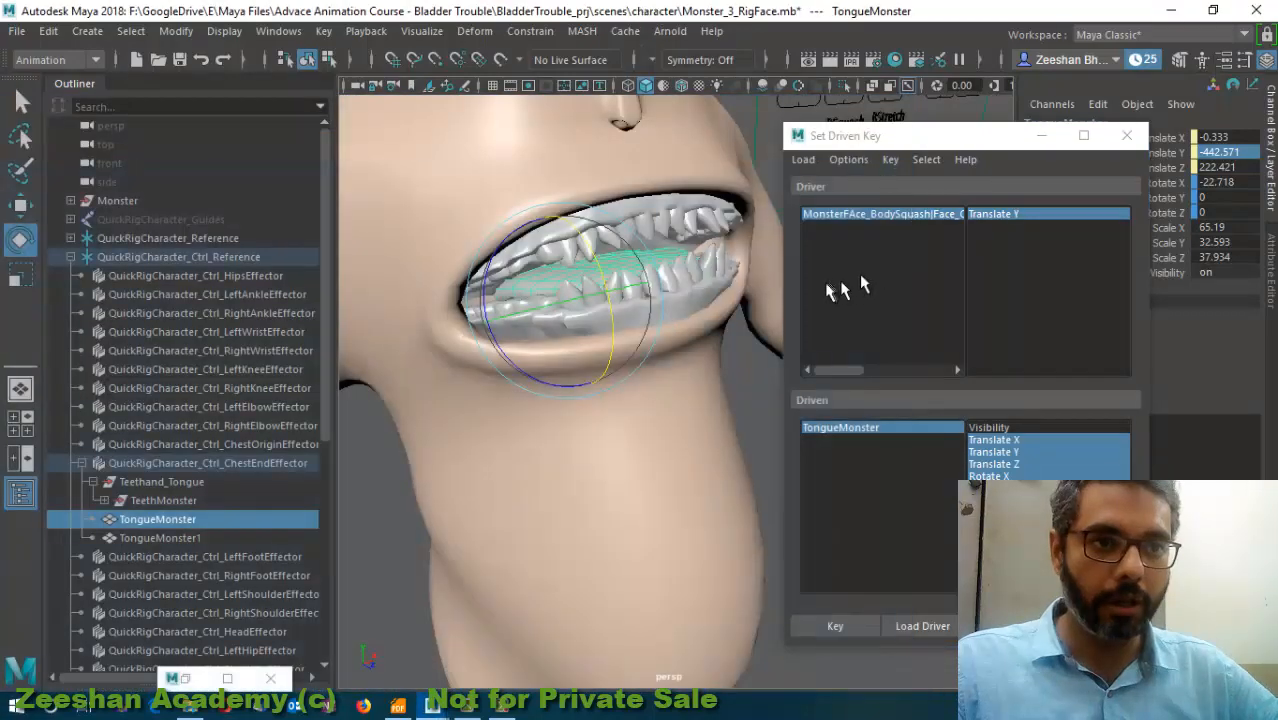
pyautogui.click(705, 333)
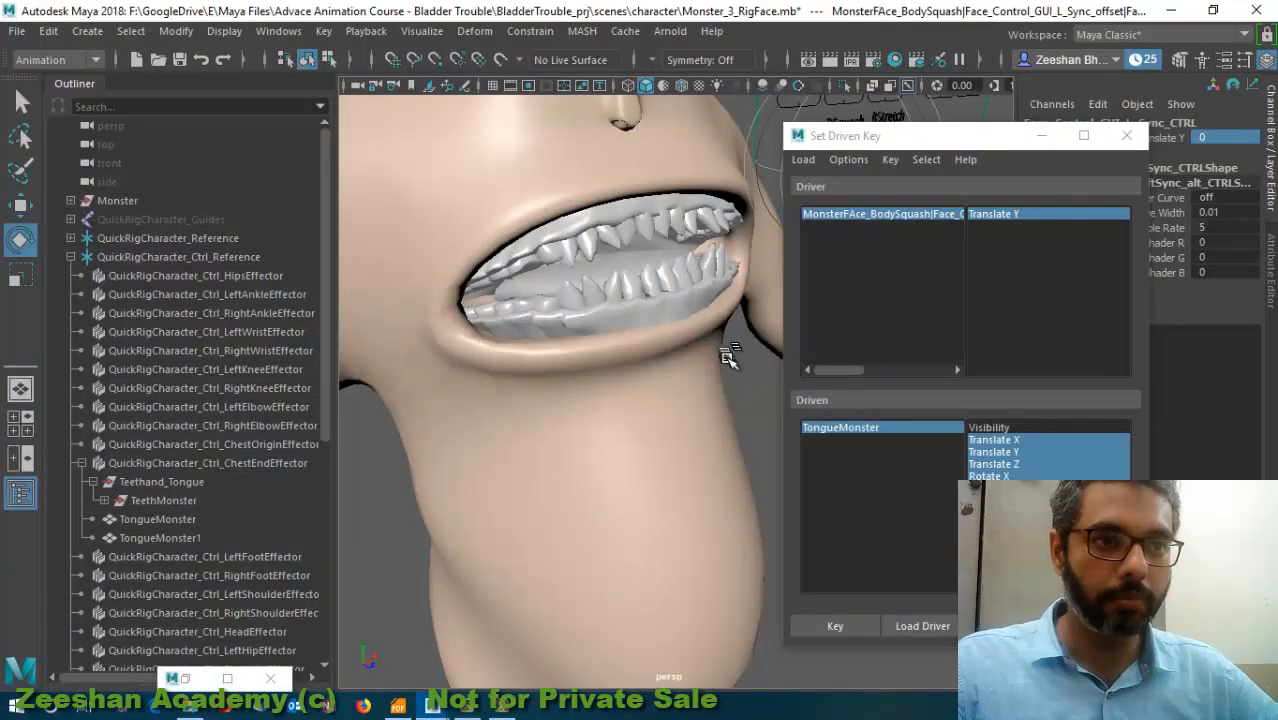
pyautogui.hotkey('ctrl', 'z')
pyautogui.hotkey('ctrl', 'z')
pyautogui.hotkey('ctrl', 'z')
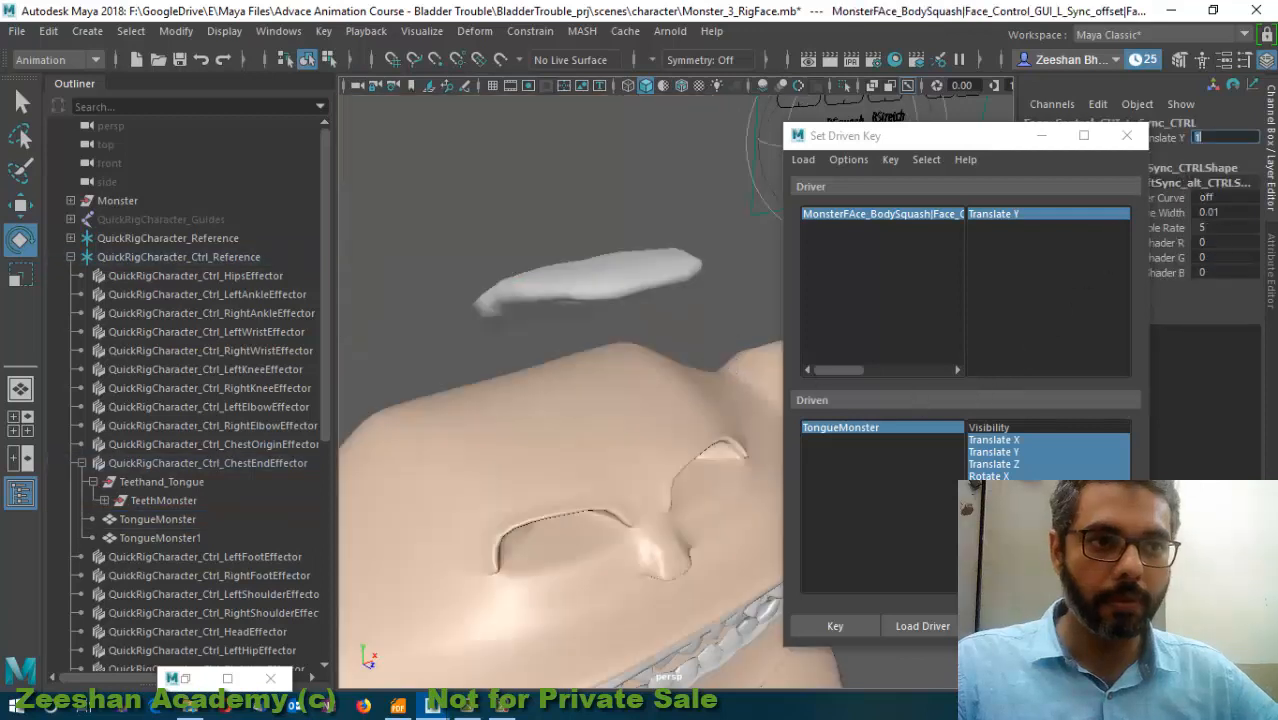
pyautogui.write('0')
pyautogui.press('Return')
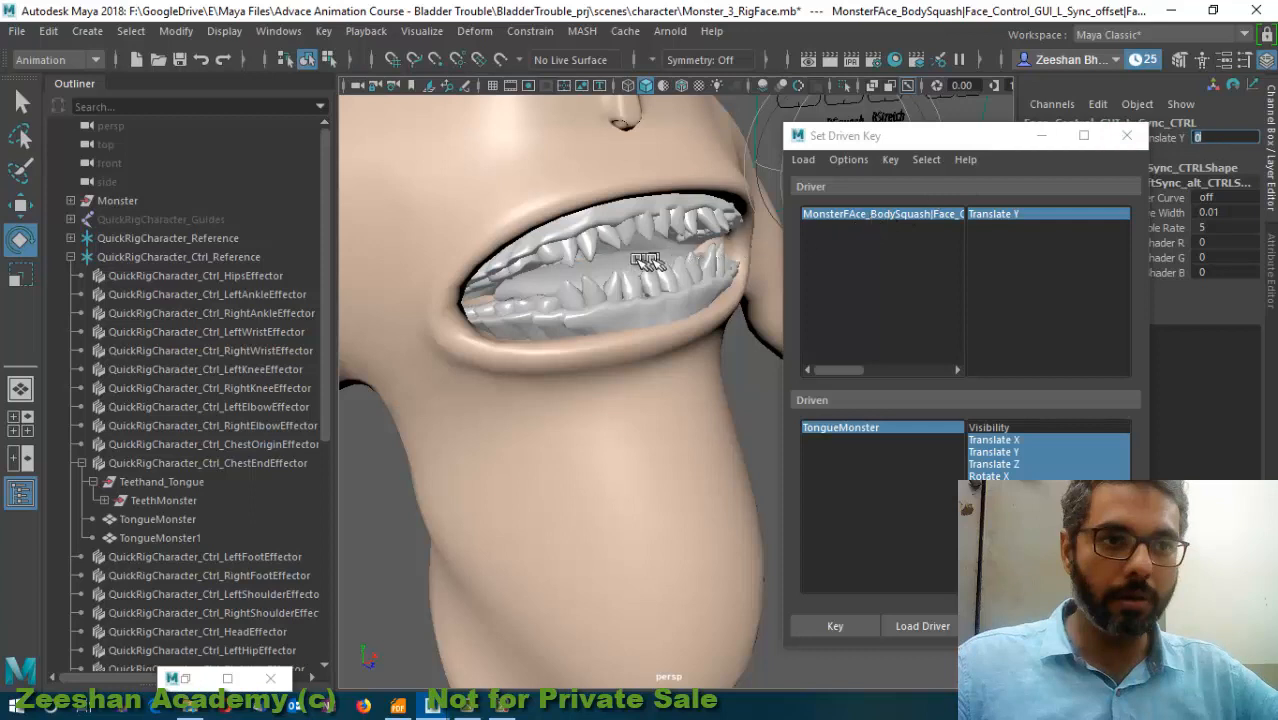
# - Group TongueMonster on its own and name the group TongueTopGrp
pyautogui.click(641, 260)
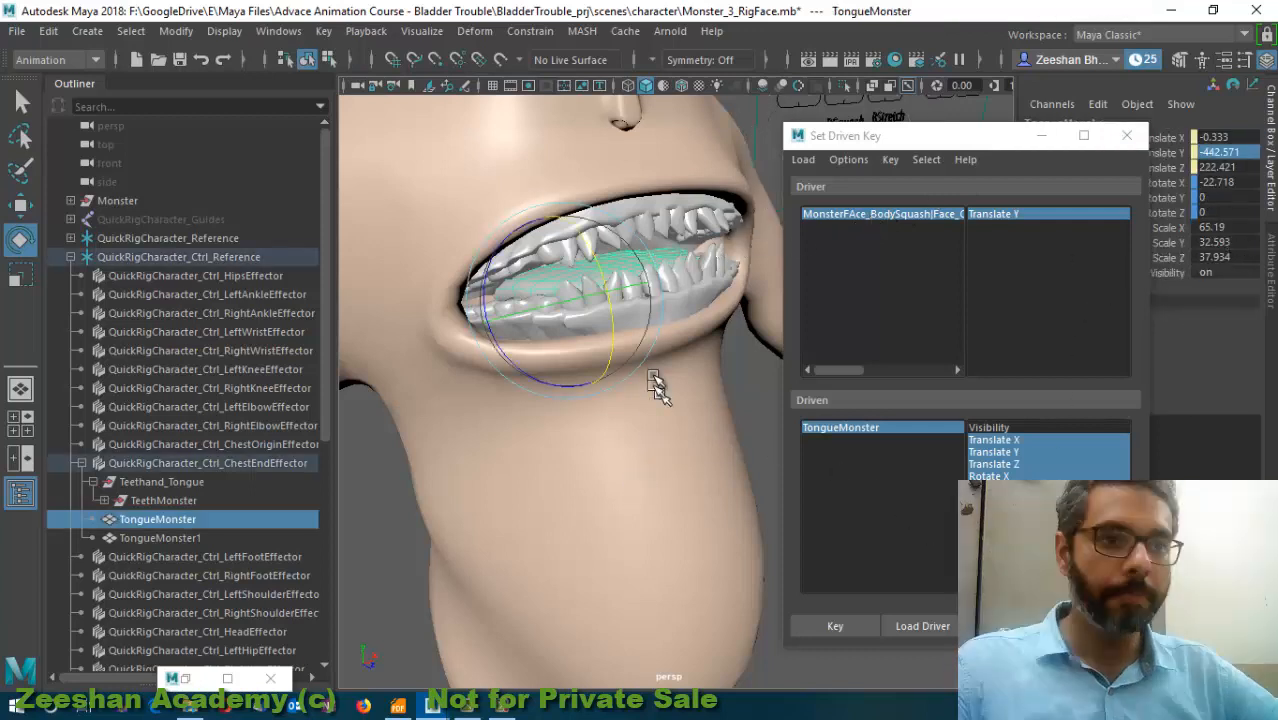
pyautogui.press('Up')
pyautogui.press('Down')
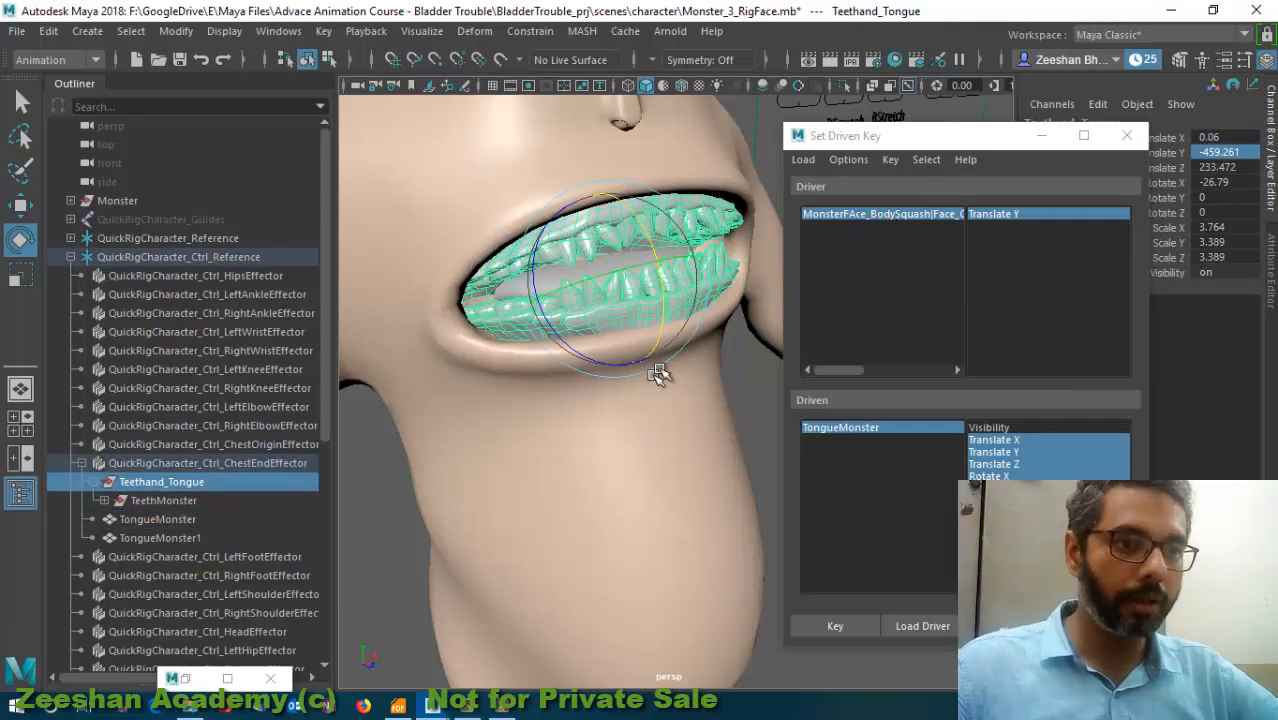
pyautogui.click(157, 519)
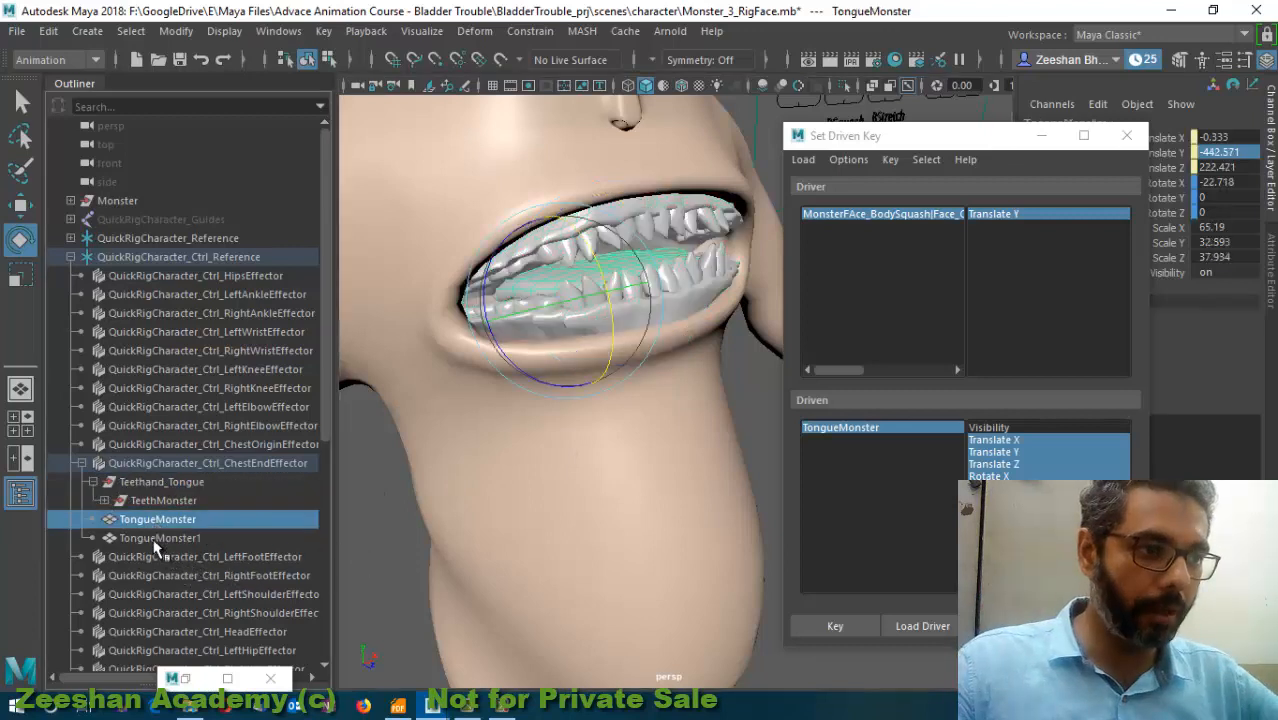
pyautogui.click(158, 541)
pyautogui.click(160, 520)
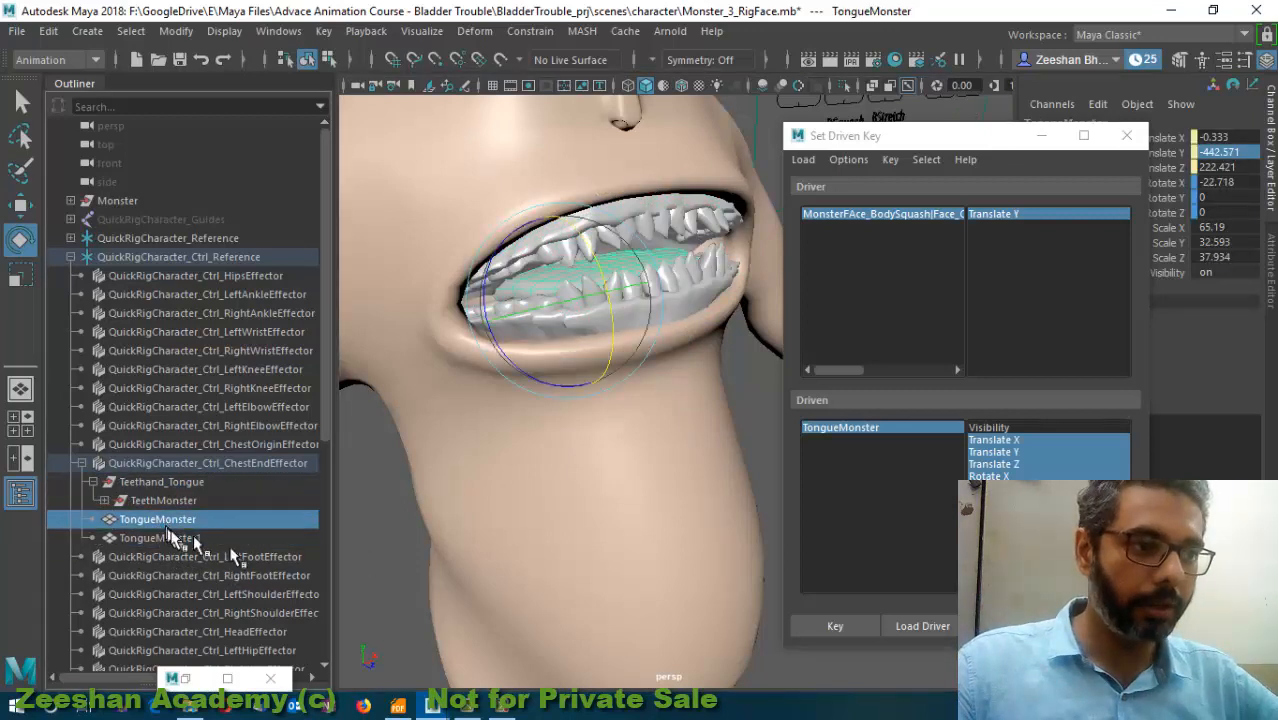
pyautogui.hotkey('ctrl', 'g')
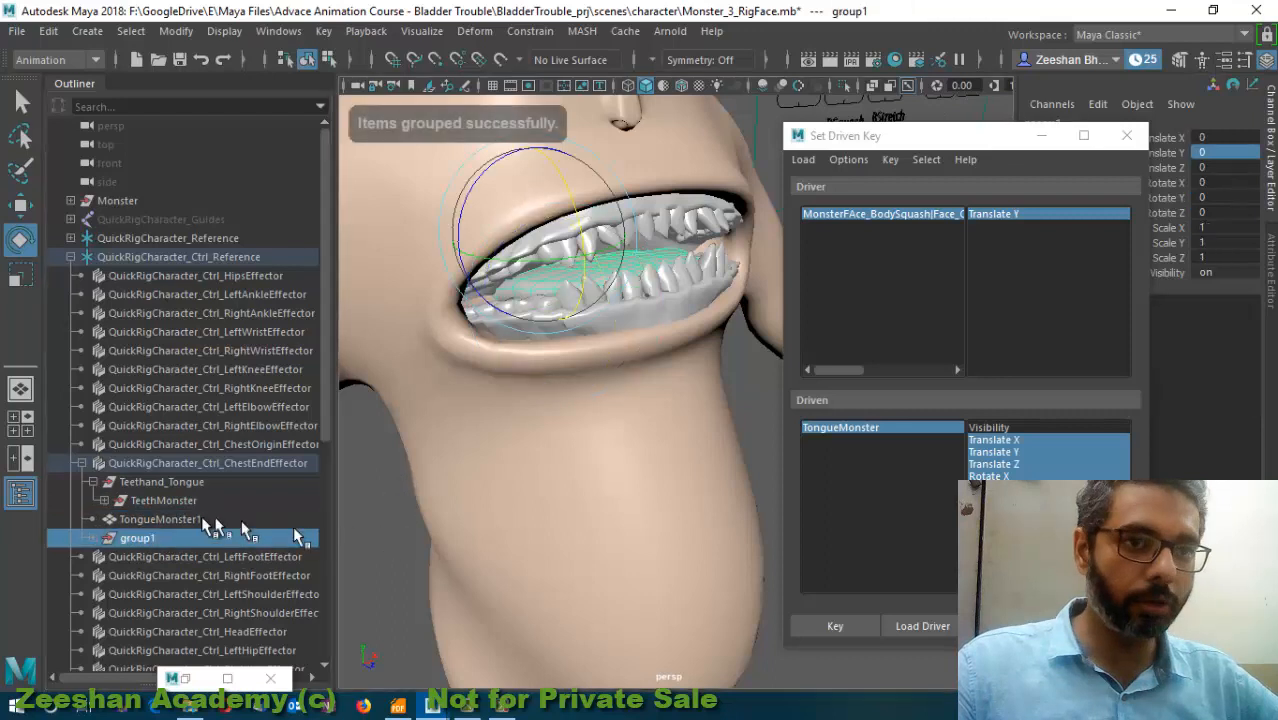
pyautogui.click(173, 553)
pyautogui.doubleClick(173, 540)
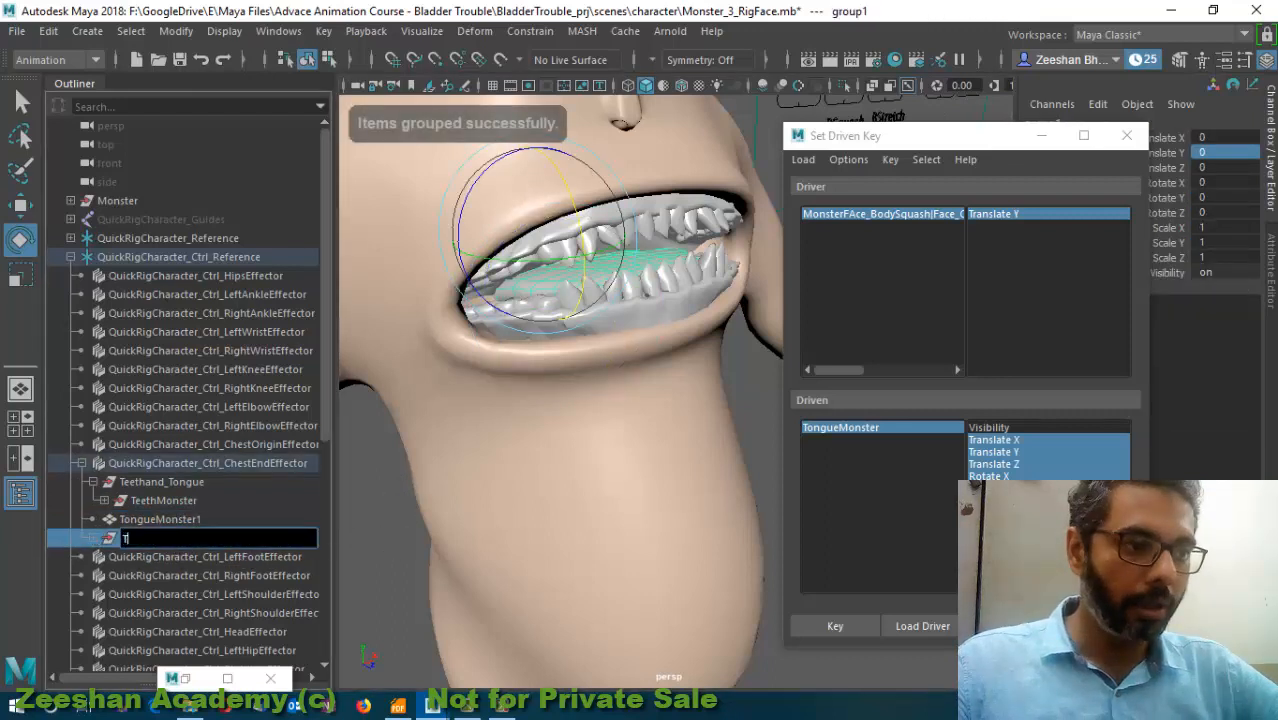
pyautogui.write('TongueTop')
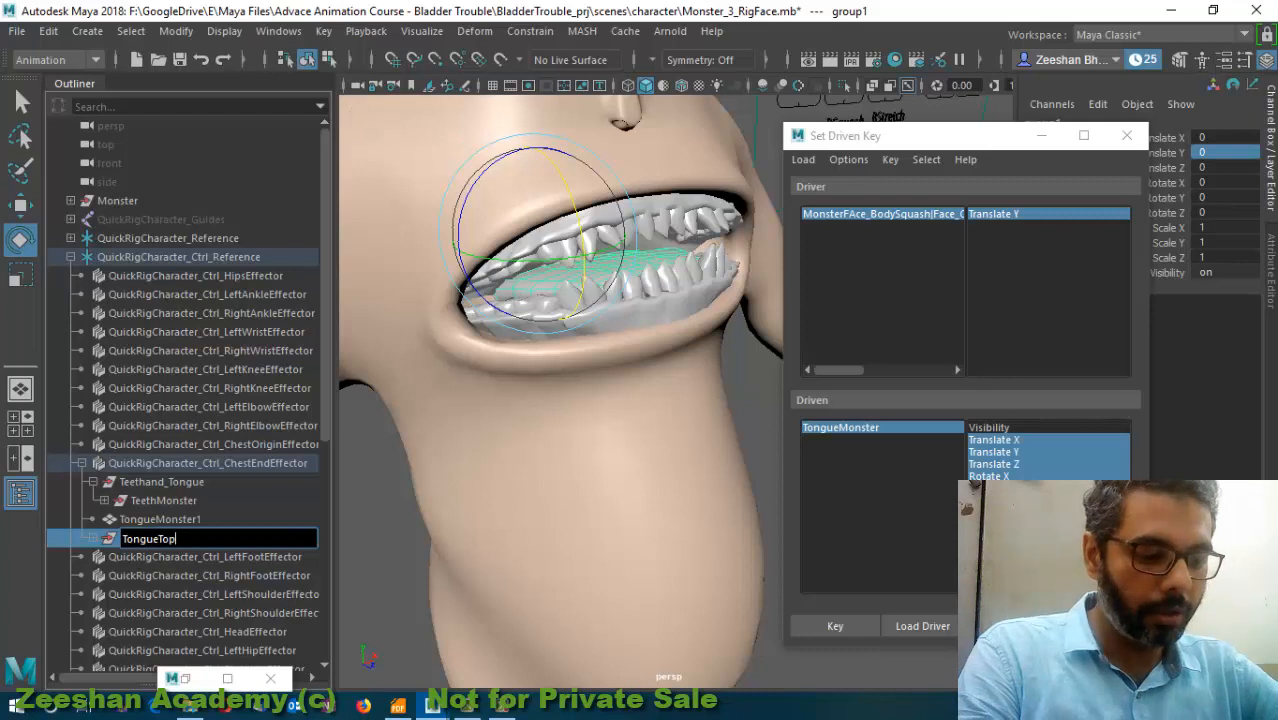
pyautogui.write('Grp')
pyautogui.press('Return')
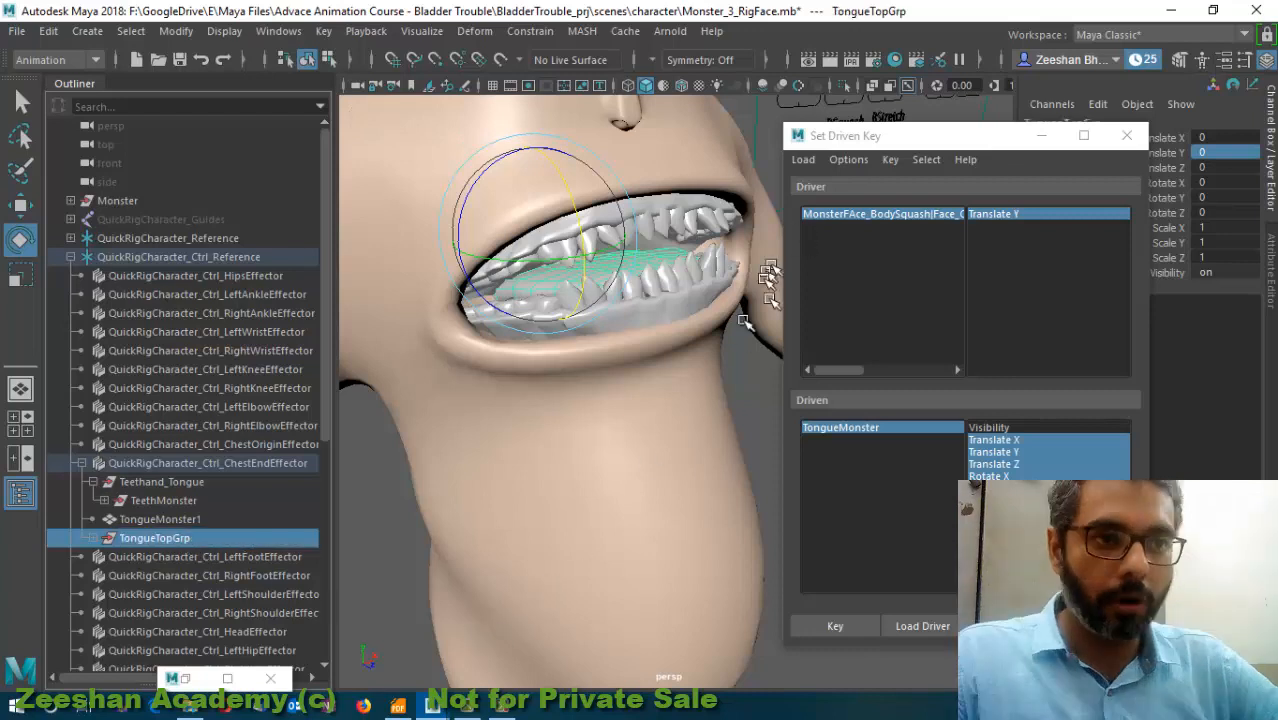
# - Load TongueTopGrp as the driven object and key its translate, rotate and scale channels against BSquash's Translate Y at 0
pyautogui.click(1010, 626)
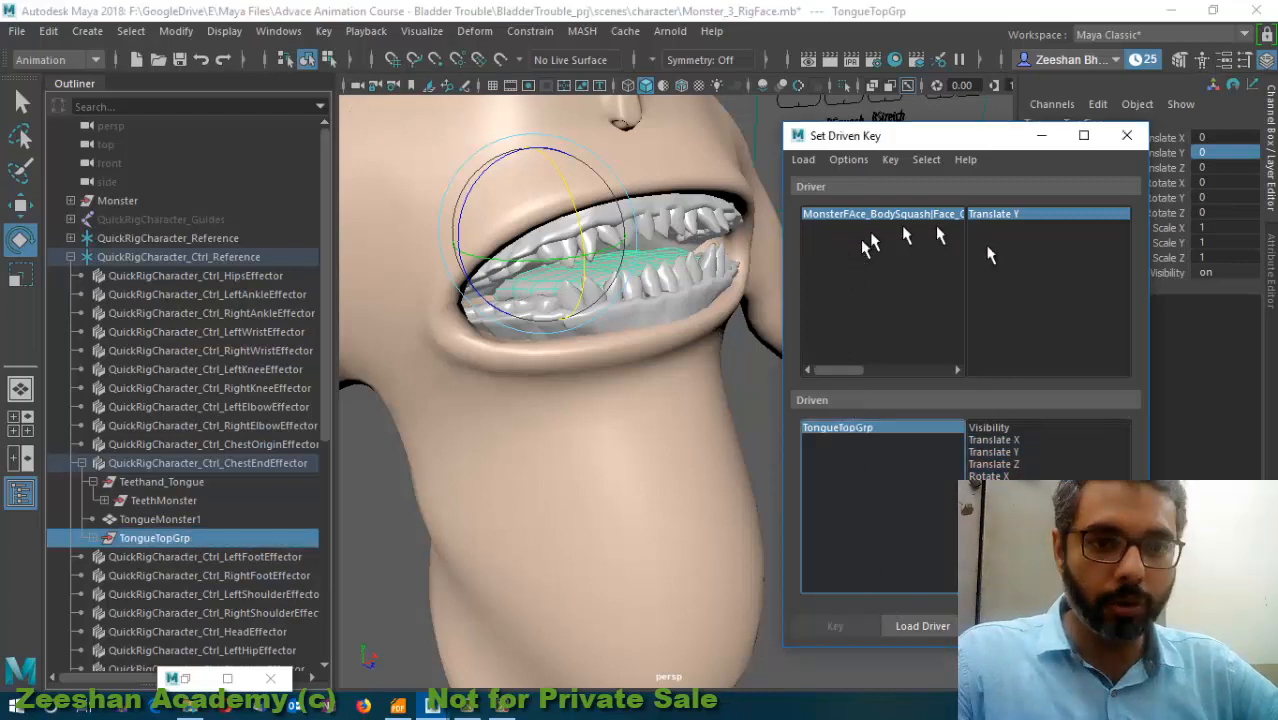
pyautogui.moveTo(1007, 441); pyautogui.dragTo(1010, 500)
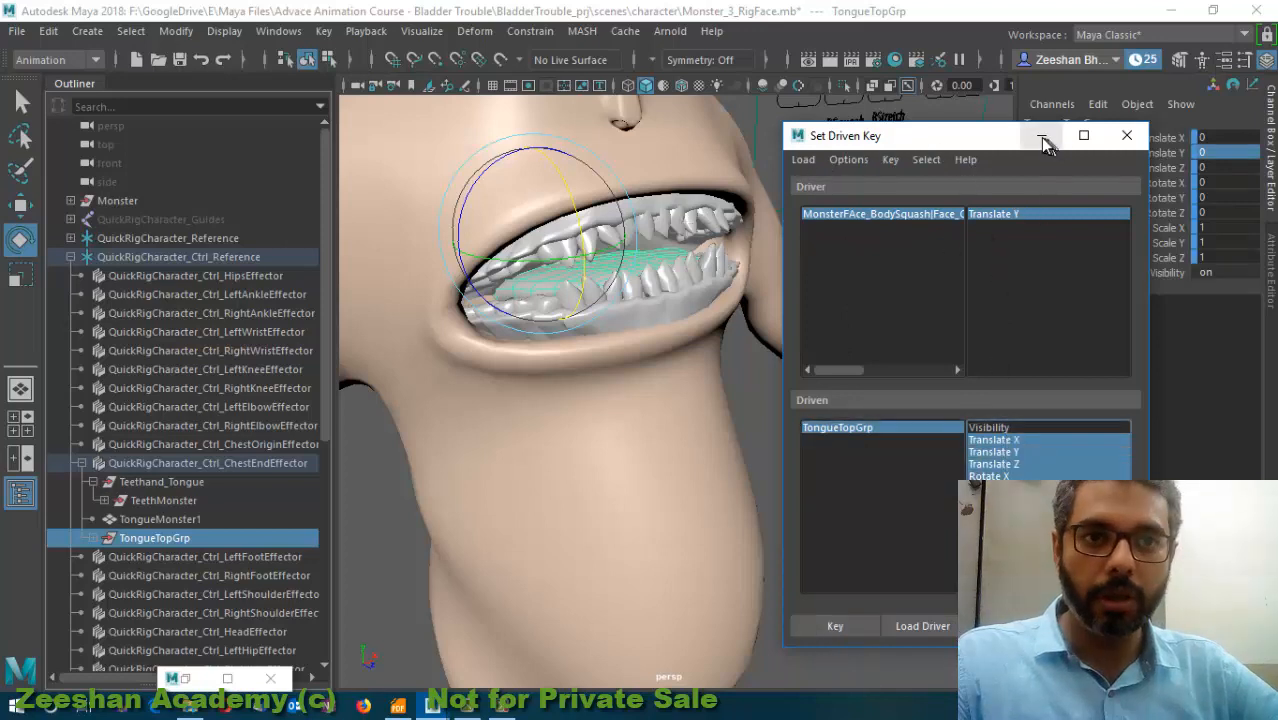
# - Set the driver's Translate Y to 1, and fit TongueTopGrp inside the squashed mouth at Translate Y -54.539 and scale 1.919, 1.149, 1.268
pyautogui.click(920, 214)
pyautogui.click(1234, 142)
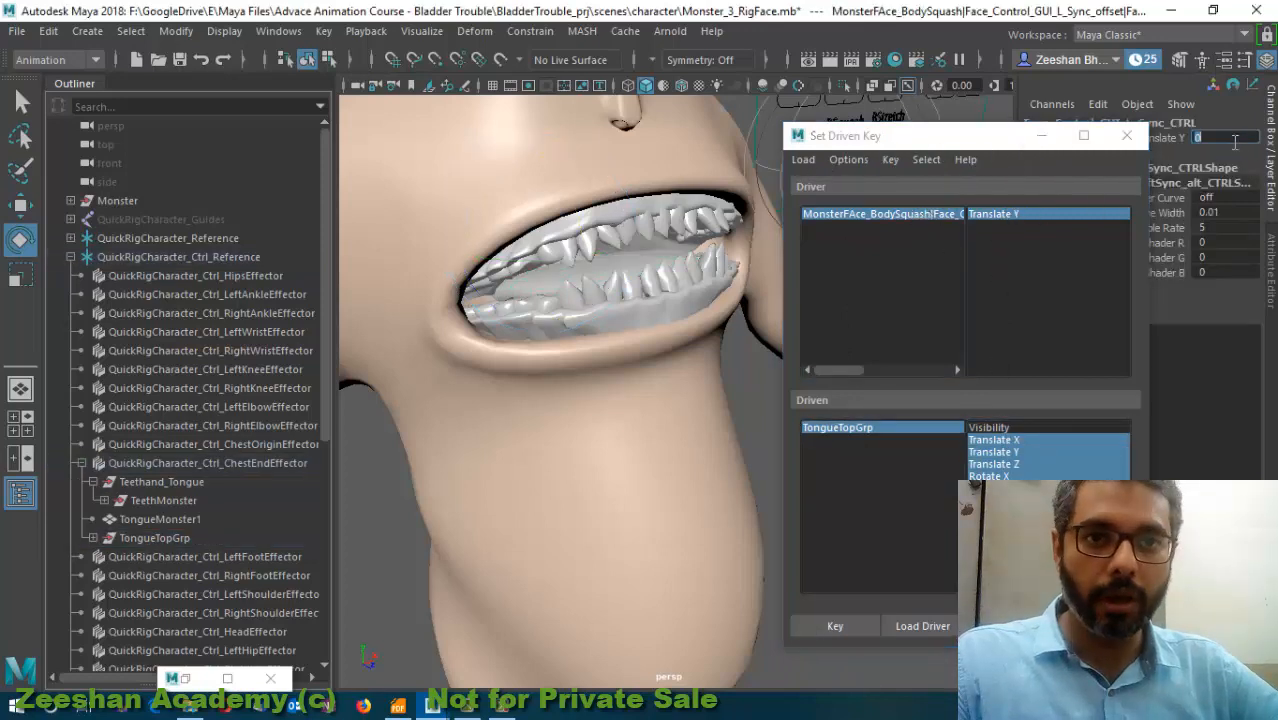
pyautogui.write('1')
pyautogui.press('Return')
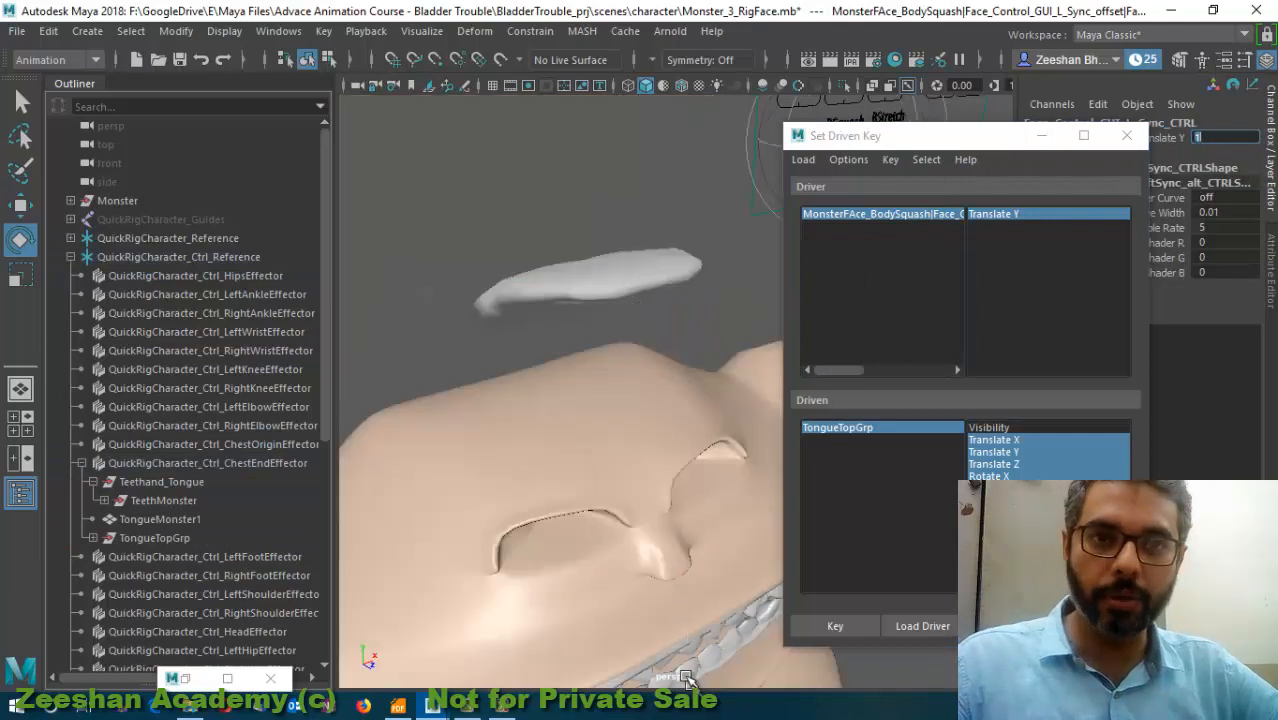
pyautogui.click(843, 430)
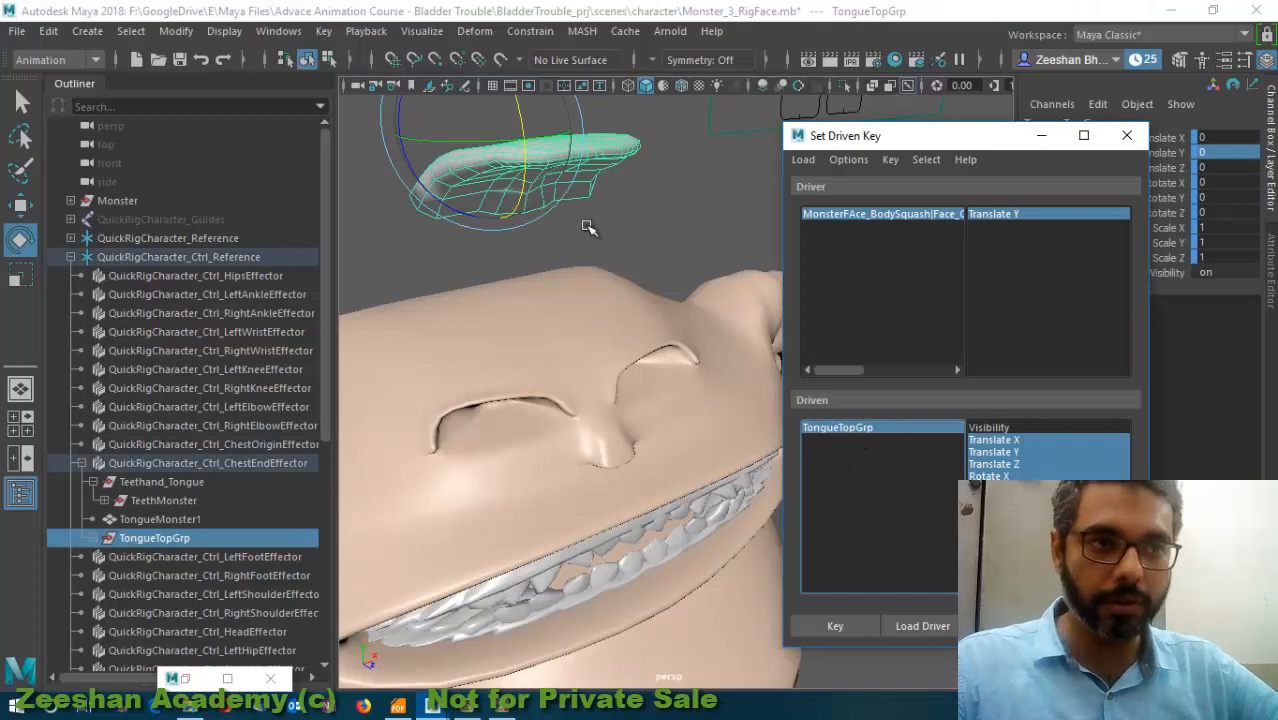
pyautogui.keyDown('alt'); pyautogui.moveTo(533, 297); pyautogui.dragTo(487, 317); pyautogui.keyUp('alt')
pyautogui.press('w')
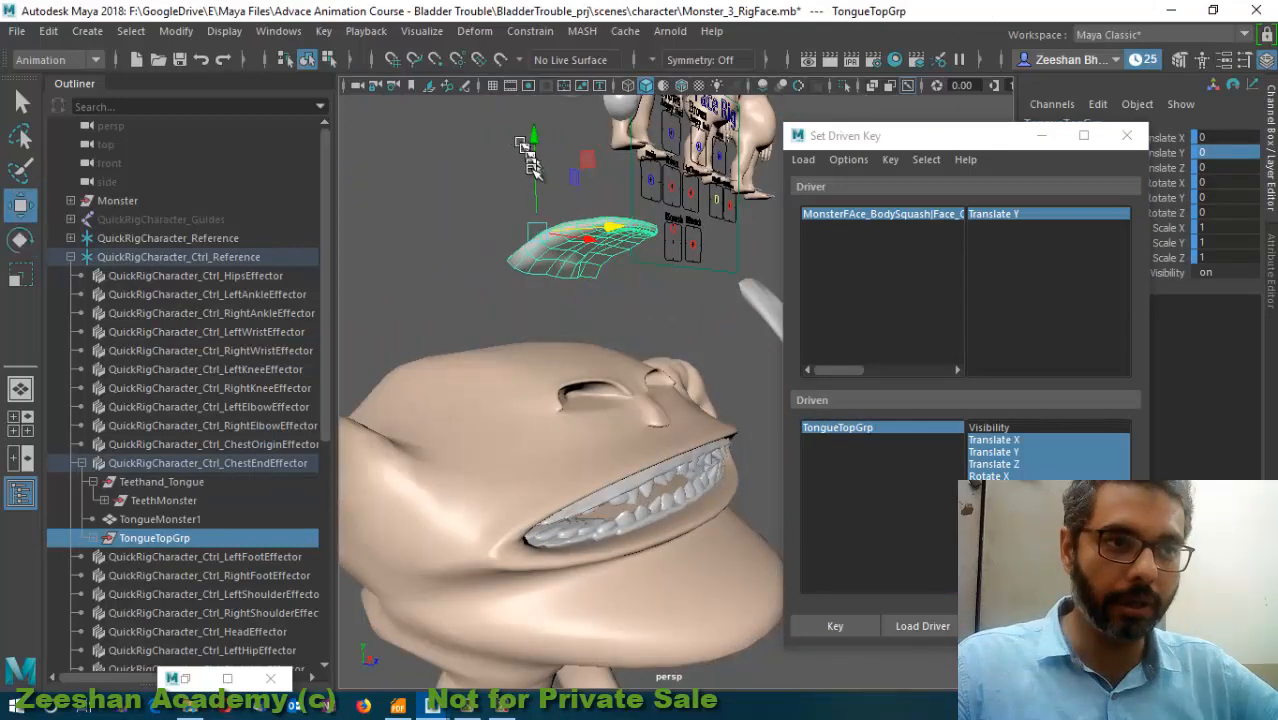
pyautogui.moveTo(536, 147); pyautogui.dragTo(612, 440)
pyautogui.keyDown('alt'); pyautogui.moveTo(592, 485); pyautogui.dragTo(715, 418); pyautogui.keyUp('alt')
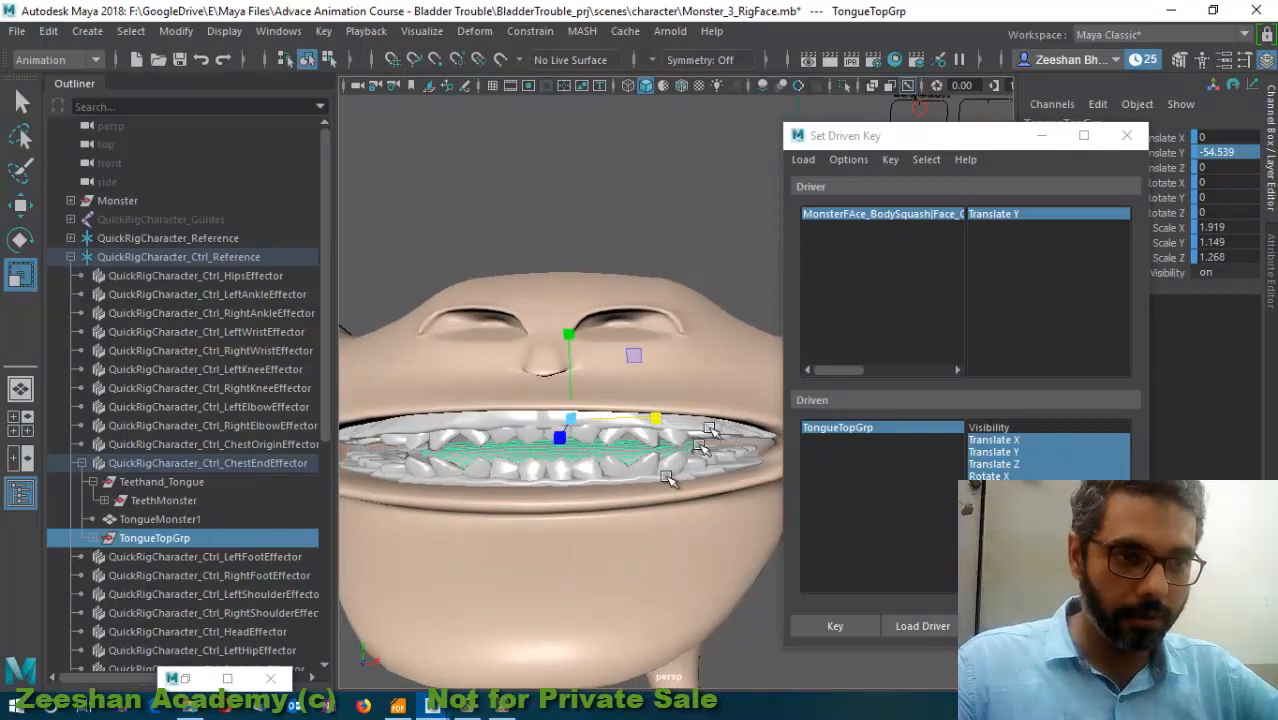
pyautogui.keyDown('alt'); pyautogui.moveTo(673, 476); pyautogui.dragTo(570, 480); pyautogui.keyUp('alt')
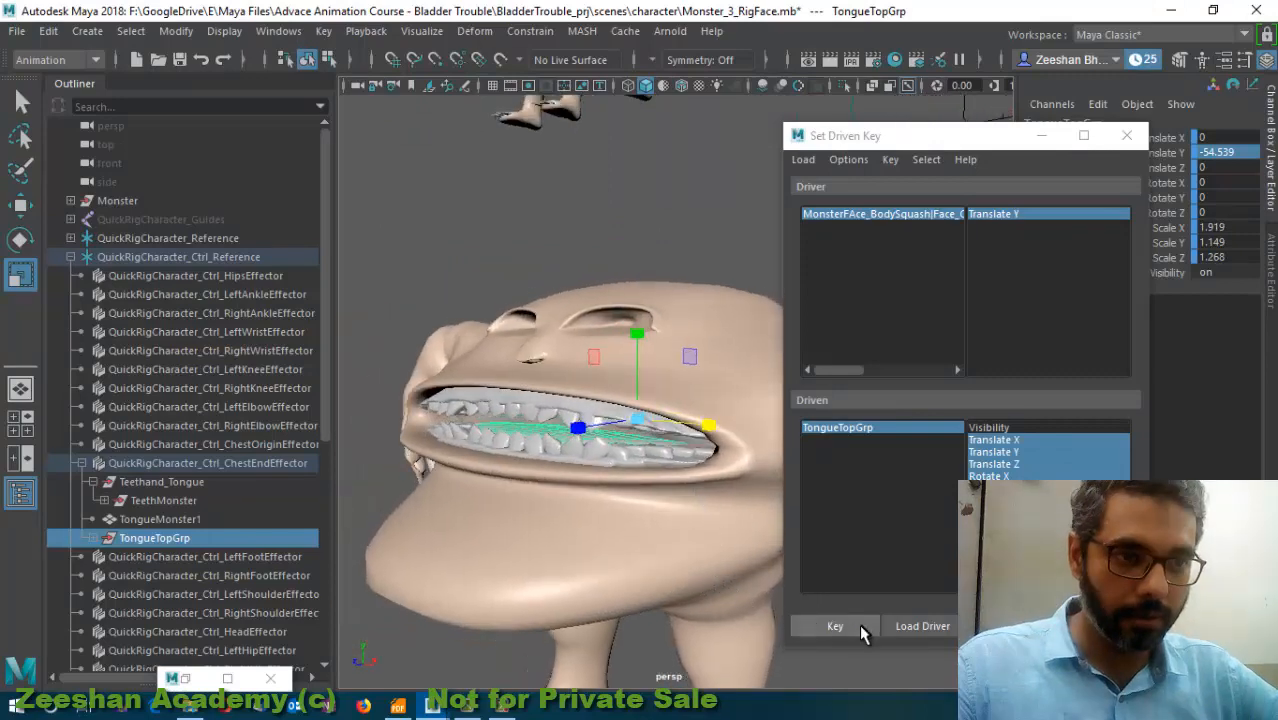
# - Key TongueTopGrp's squashed pose against BSquash and minimize the Set Driven Key window
pyautogui.click(835, 626)
pyautogui.moveTo(990, 136); pyautogui.dragTo(887, 109)
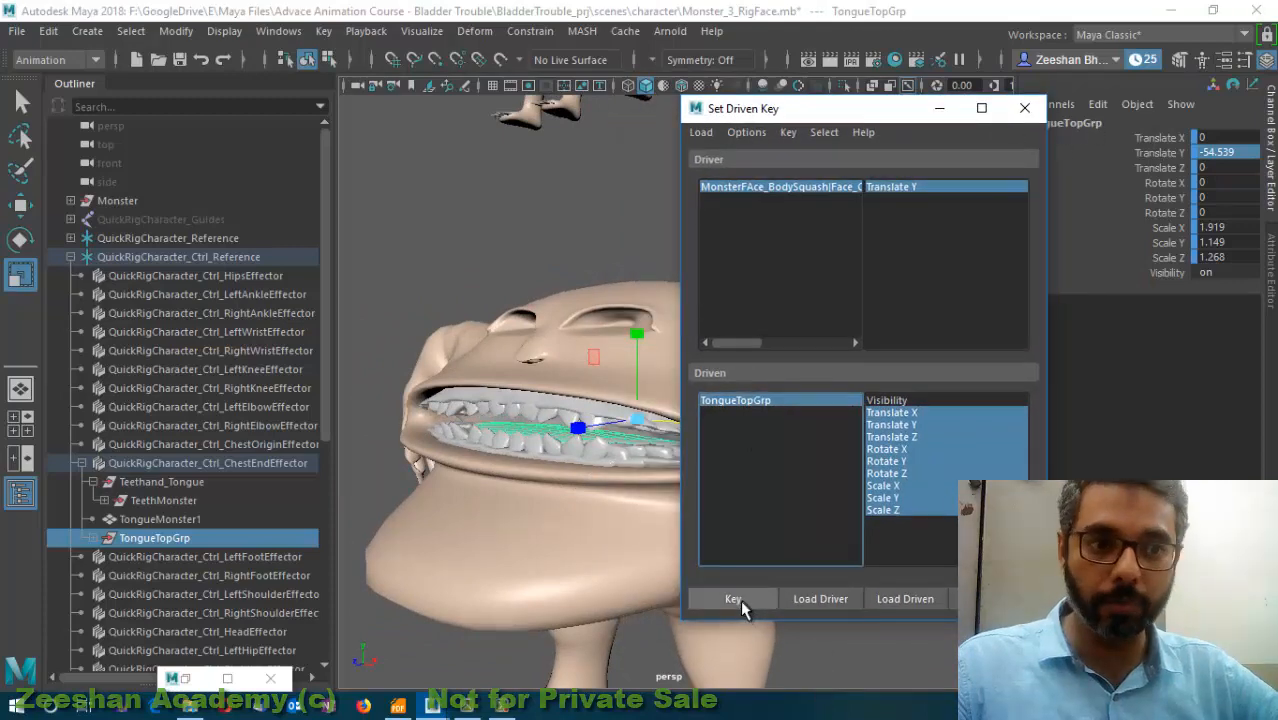
pyautogui.click(939, 108)
# - Test the tongue by moving the BSquash control down to -1, and reset its Translate Y to 0
pyautogui.keyDown('alt'); pyautogui.moveTo(918, 205); pyautogui.dragTo(747, 245, button='right'); pyautogui.keyUp('alt')
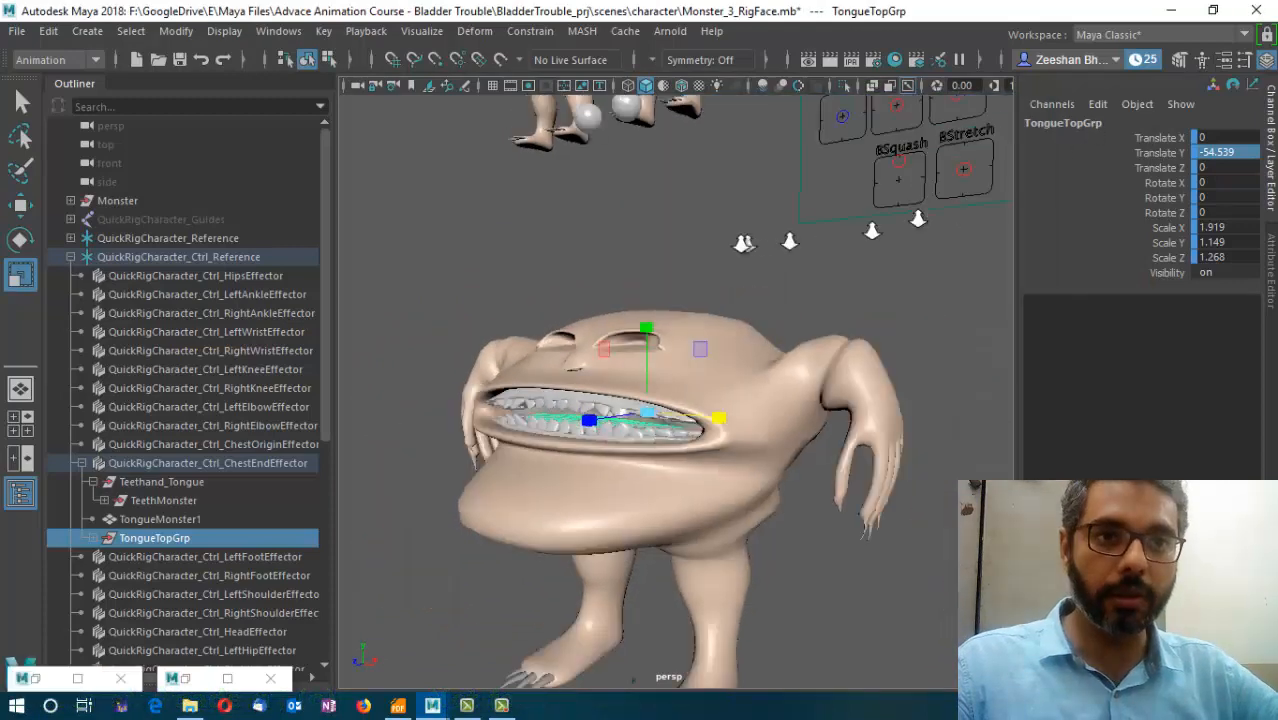
pyautogui.keyDown('alt'); pyautogui.moveTo(747, 245); pyautogui.dragTo(873, 277); pyautogui.keyUp('alt')
pyautogui.click(864, 203)
pyautogui.press('w')
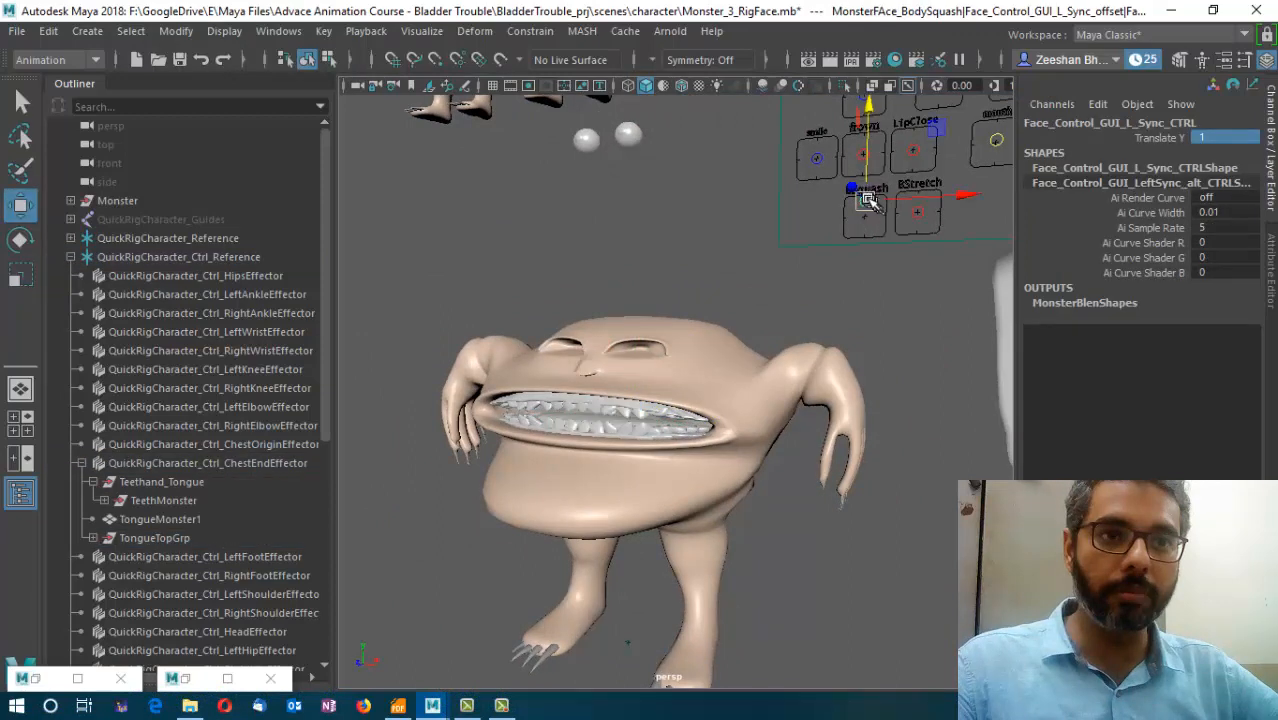
pyautogui.moveTo(868, 199); pyautogui.dragTo(884, 231)
pyautogui.keyDown('alt'); pyautogui.moveTo(764, 265); pyautogui.dragTo(735, 300, button='middle'); pyautogui.keyUp('alt')
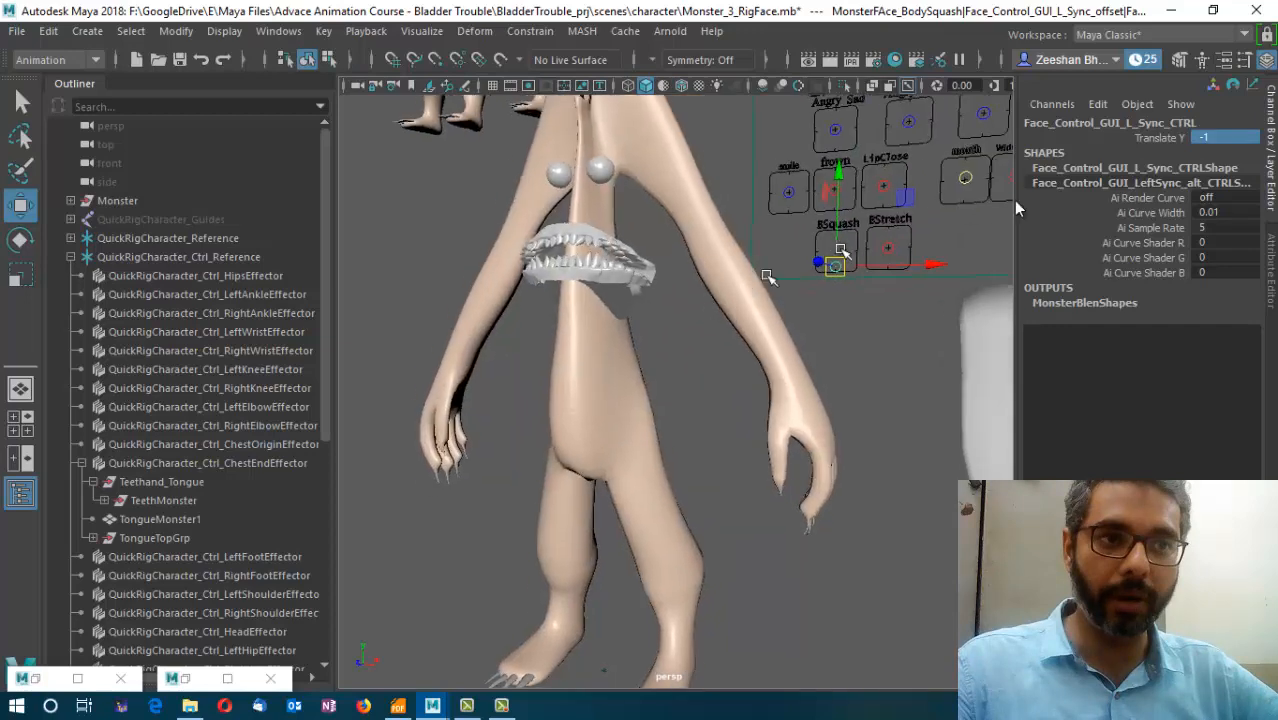
pyautogui.click(1228, 138)
pyautogui.write('0')
pyautogui.press('Return')
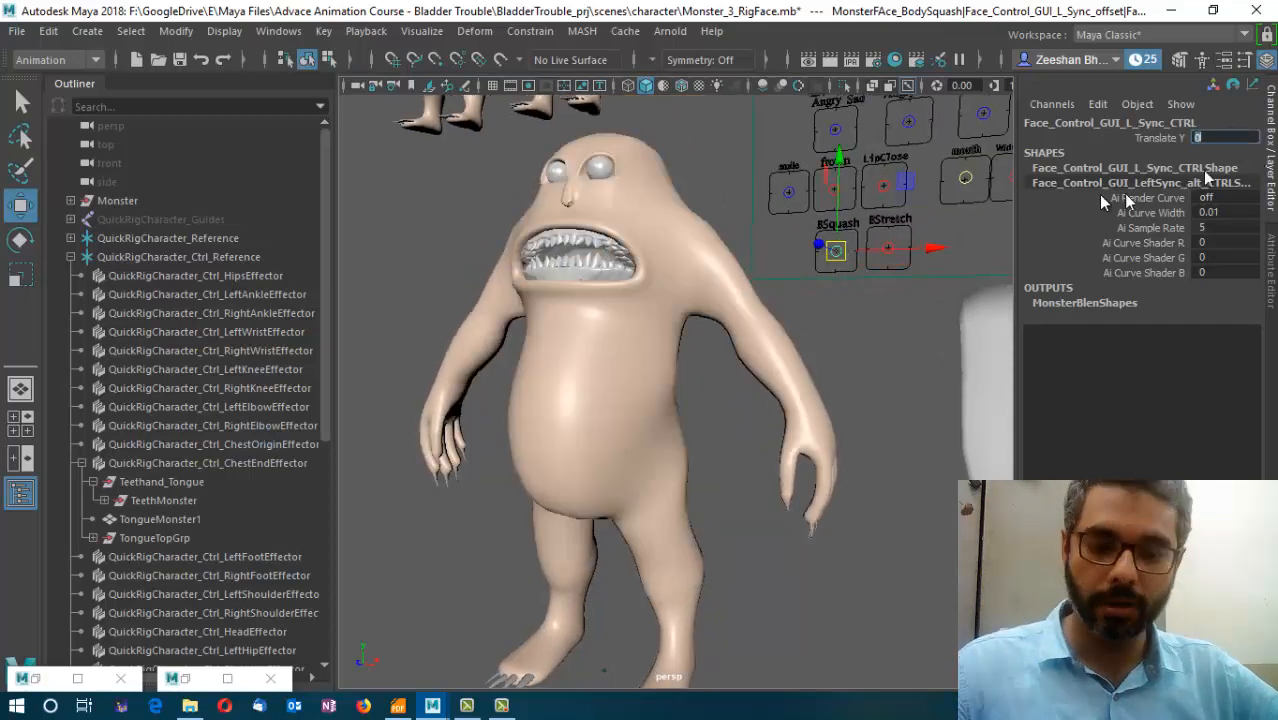
# - Examine the whole monster beside its face rig, selecting the eyes control and a brow control
pyautogui.keyDown('alt'); pyautogui.moveTo(791, 504); pyautogui.dragTo(690, 490, button='right'); pyautogui.keyUp('alt')
pyautogui.keyDown('alt'); pyautogui.moveTo(690, 490); pyautogui.dragTo(783, 502); pyautogui.keyUp('alt')
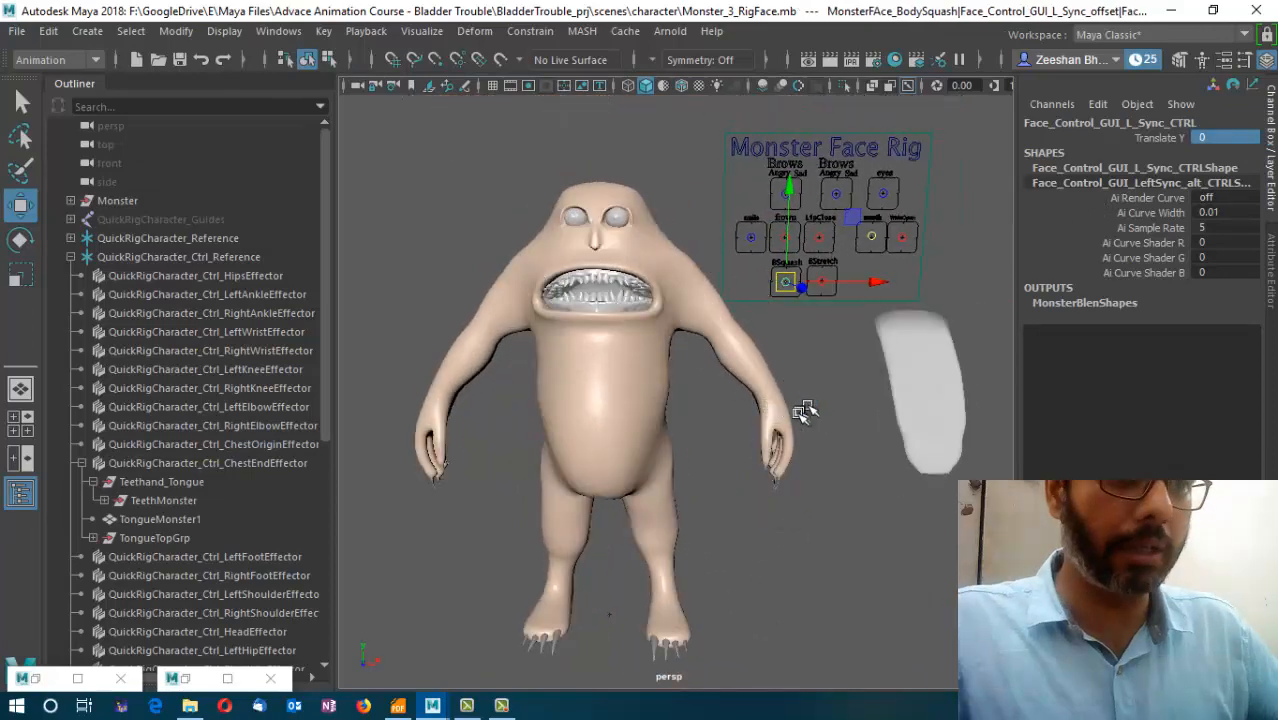
pyautogui.keyDown('alt'); pyautogui.moveTo(630, 341); pyautogui.dragTo(578, 333); pyautogui.keyUp('alt')
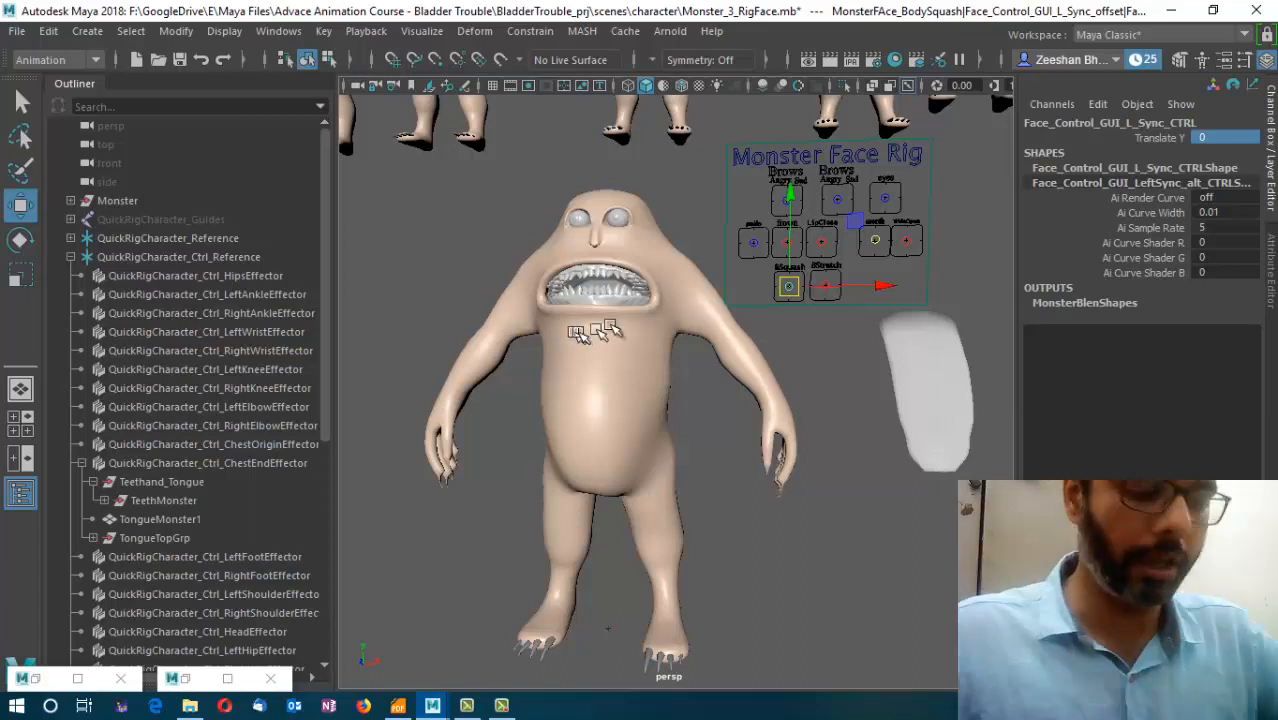
pyautogui.keyDown('alt'); pyautogui.moveTo(656, 267); pyautogui.dragTo(615, 351, button='middle'); pyautogui.keyUp('alt')
pyautogui.click(847, 281)
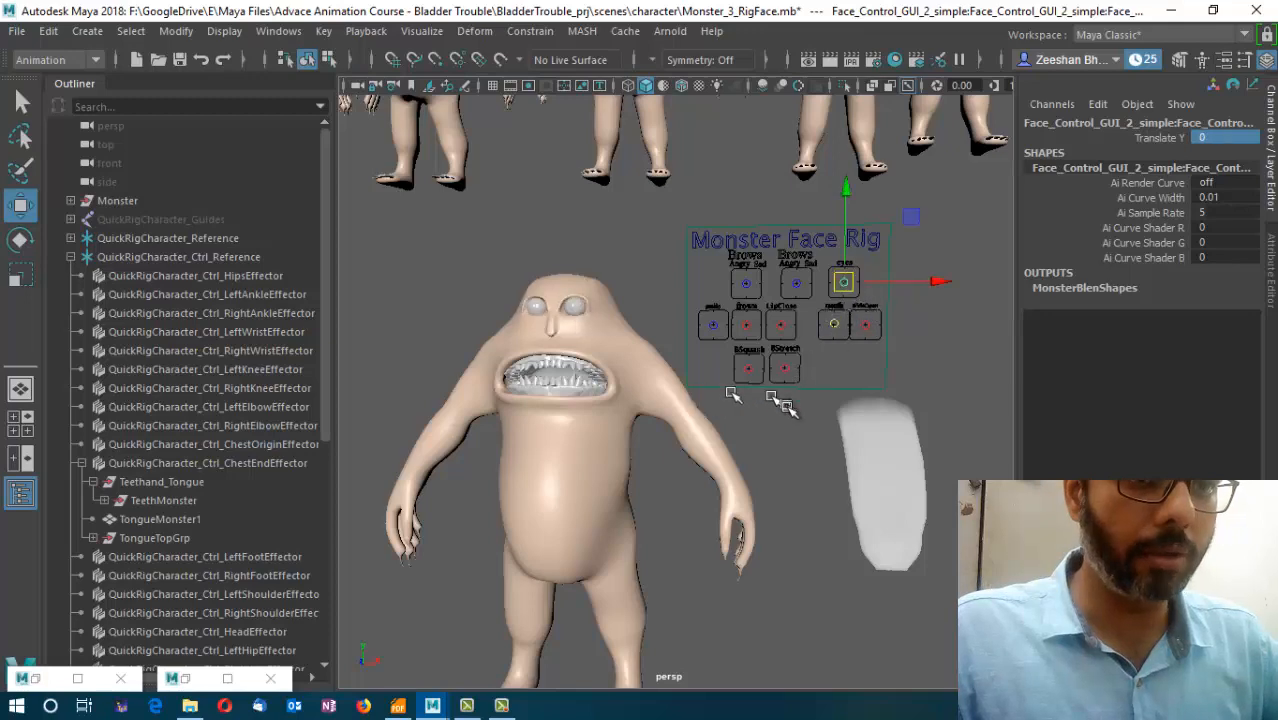
pyautogui.keyDown('alt'); pyautogui.moveTo(793, 395); pyautogui.dragTo(732, 372); pyautogui.keyUp('alt')
pyautogui.click(811, 271)
pyautogui.moveTo(775, 438)
pyautogui.keyDown('alt'); pyautogui.mouseDown()
pyautogui.moveTo(841, 438)
pyautogui.moveTo(832, 417)
pyautogui.moveTo(673, 405)
pyautogui.moveTo(770, 414)
pyautogui.mouseUp(); pyautogui.keyUp('alt')
pyautogui.scroll(-5, 841, 438)
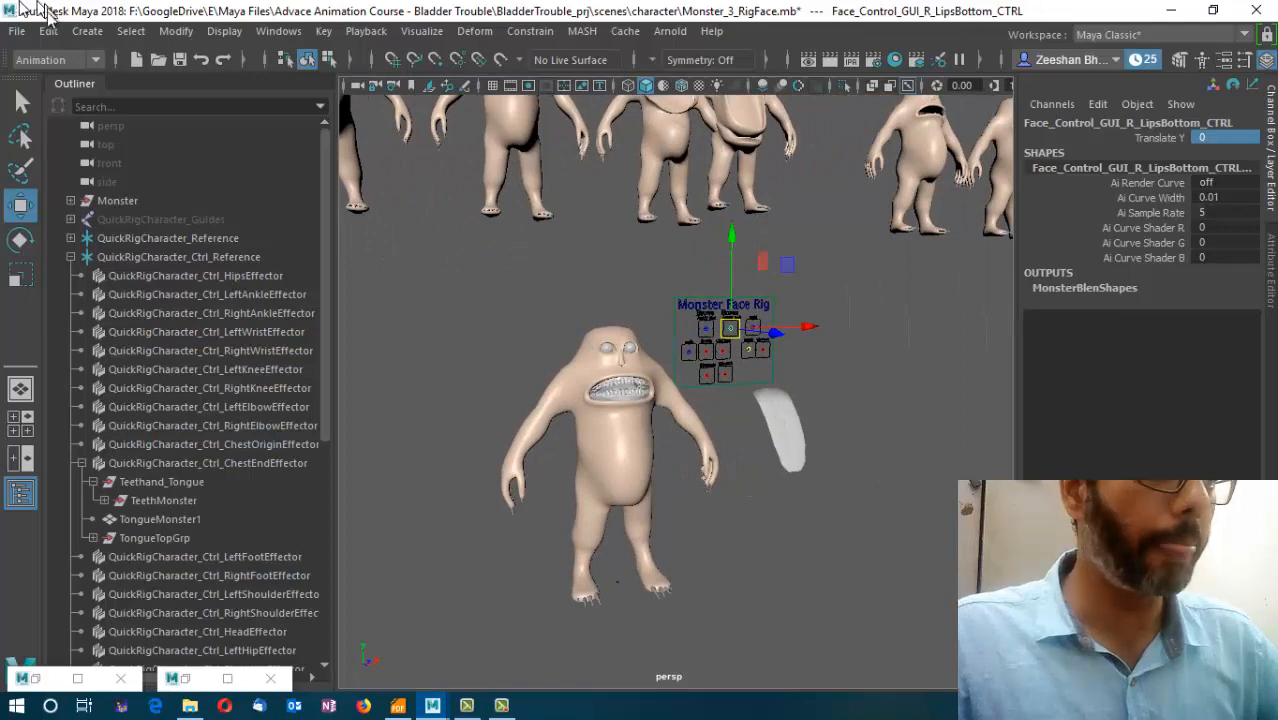
# - Save the Monster_3_RigFace.mb scene
pyautogui.click(17, 31)
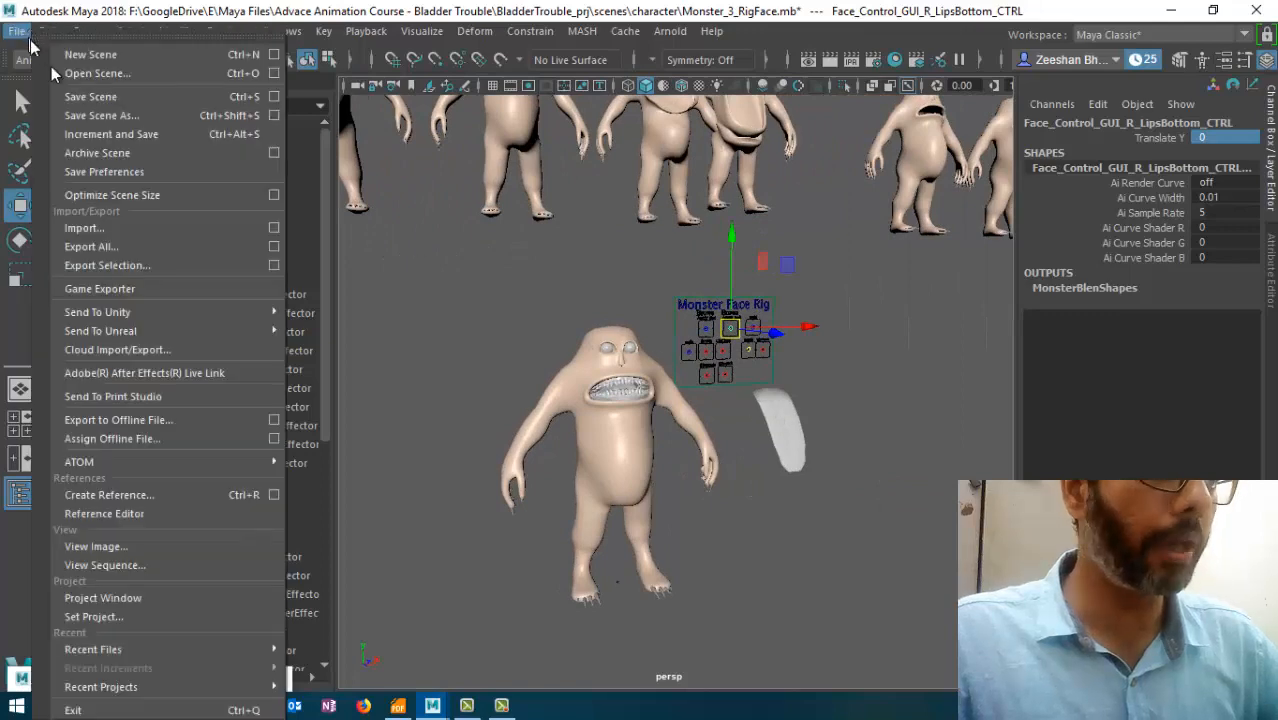
pyautogui.click(127, 98)
pyautogui.click(501, 705)
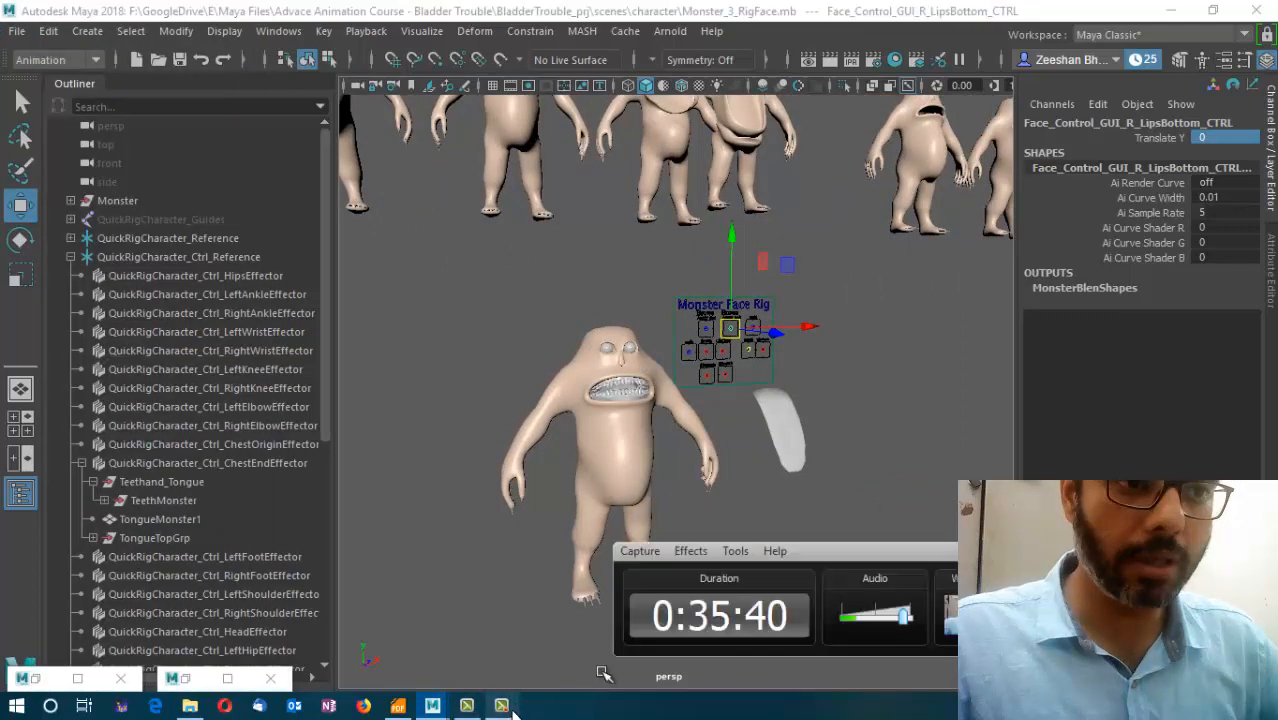